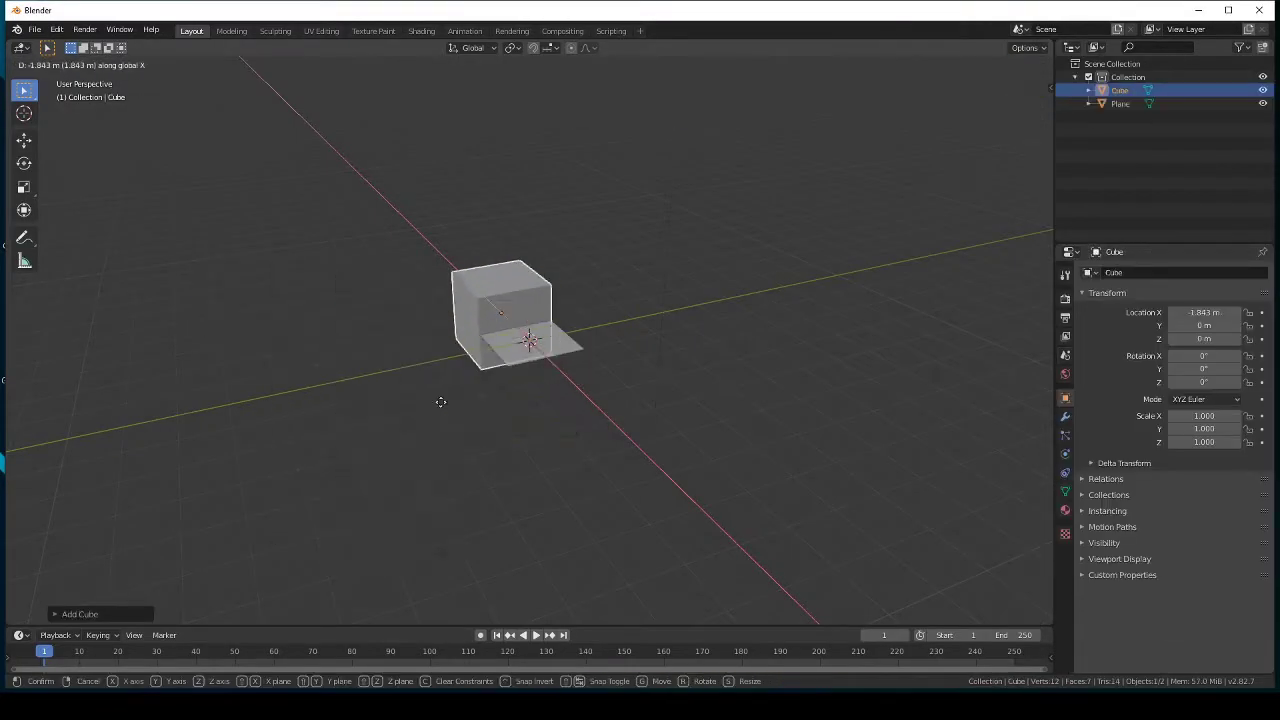
Step: Scale the cube to 7.5 on Z, raise it upward, and select the ground plane
key("Return")
key("g")
key("z")
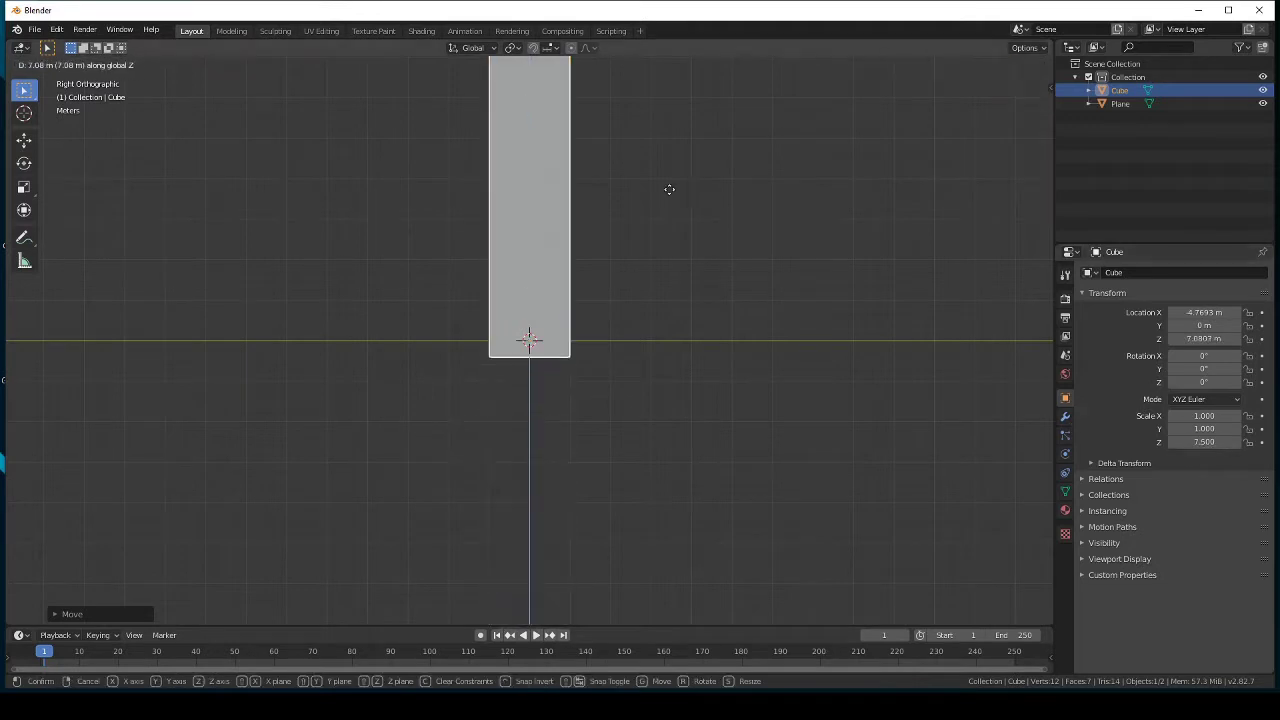
left_click(615, 344)
middle_click_drag(615, 344, 679, 448)
left_click(556, 349)
Step: Duplicate the plane in top view and subdivide the copy into a grid
key("KP_7")
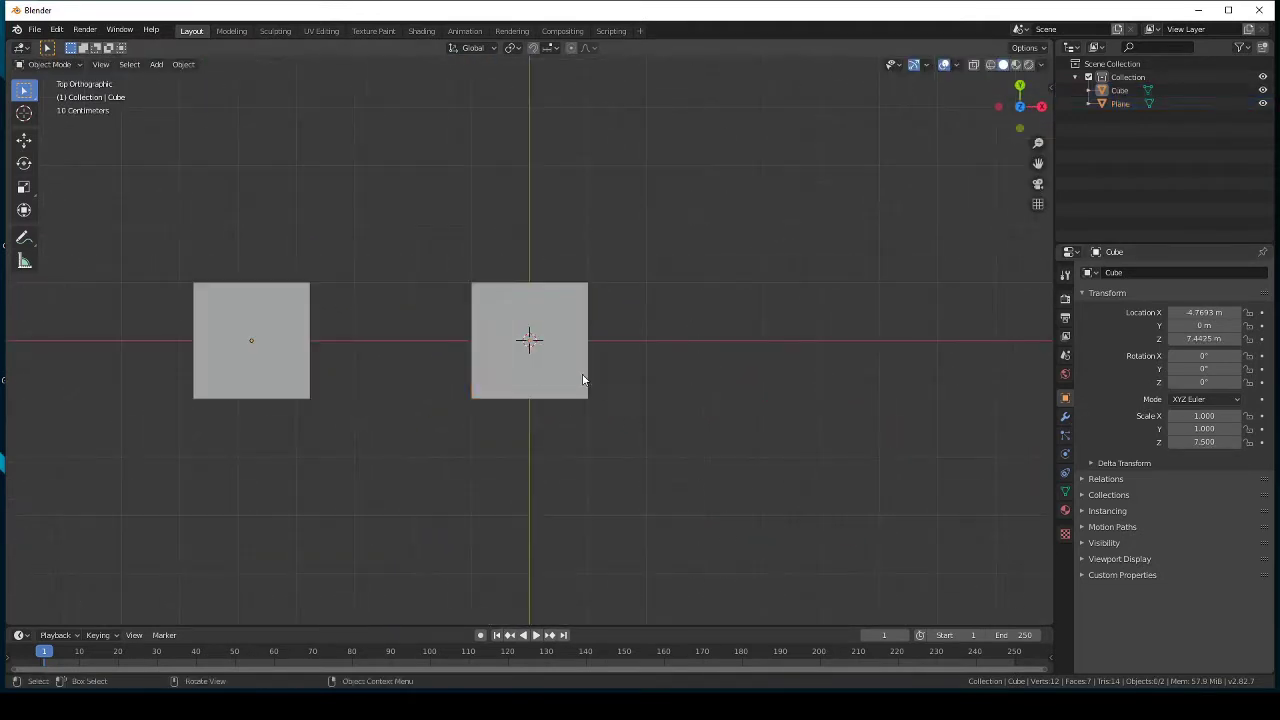
scroll(580, 392, "up", 3)
key("shift+d")
key("s")
key("Tab")
right_click(589, 296)
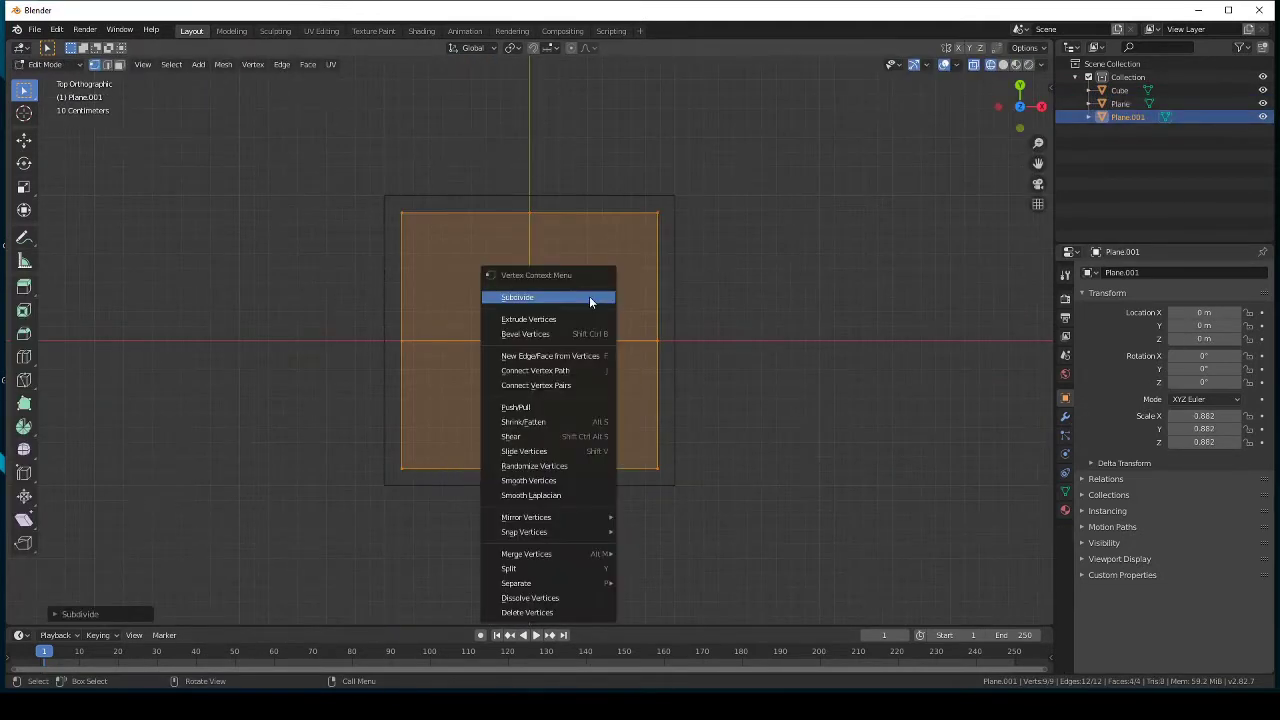
left_click(589, 296)
Step: Delete the left columns, copy the upper rows downward, and remove corner faces
left_click_drag(363, 170, 515, 542)
key("x")
left_click_drag(700, 360, 791, 386)
key("a")
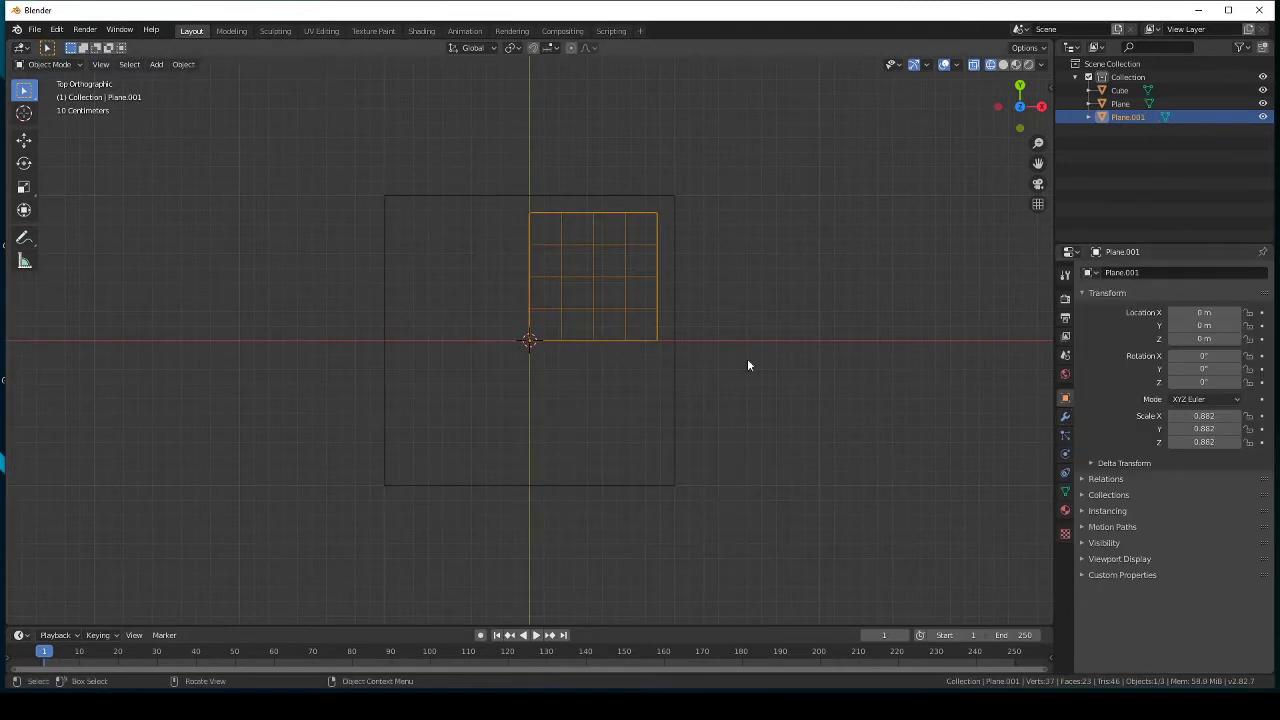
key("shift+d")
left_click(646, 451)
key("x")
left_click(661, 430)
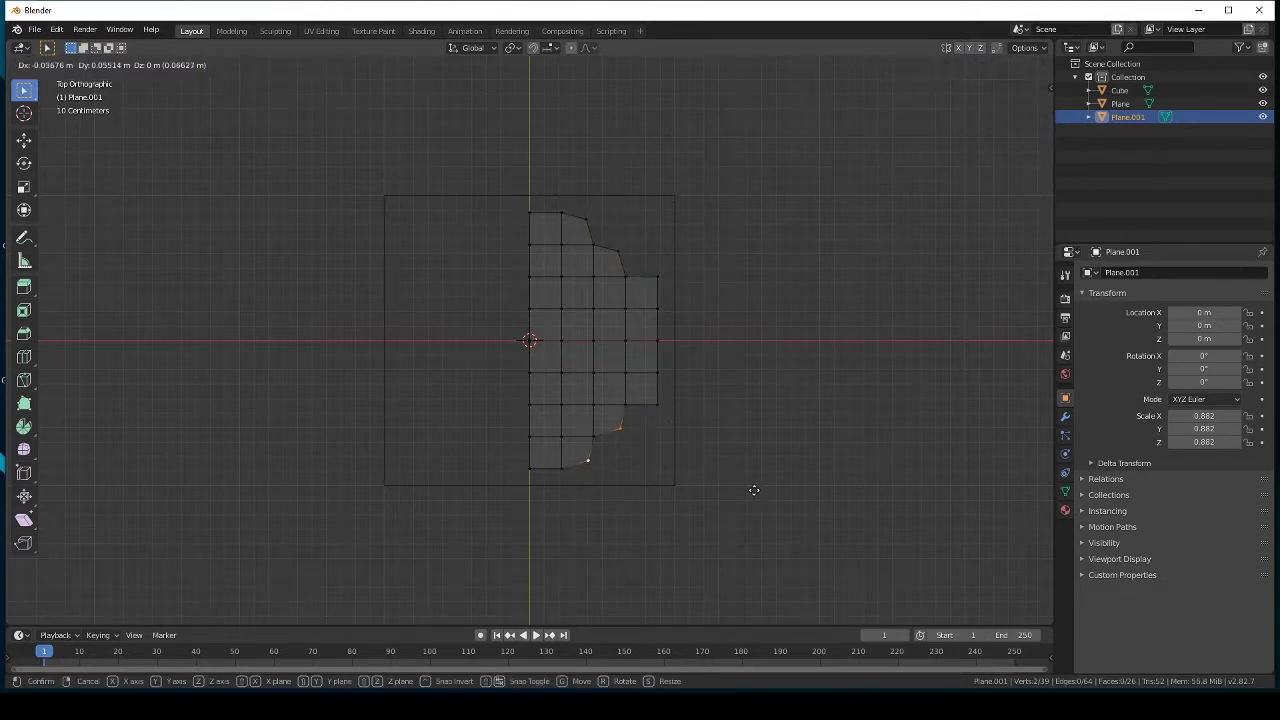
key("Tab")
left_click(1065, 416)
Step: Add a Mirror modifier to the outline and resume editing it in top view
left_click(1175, 272)
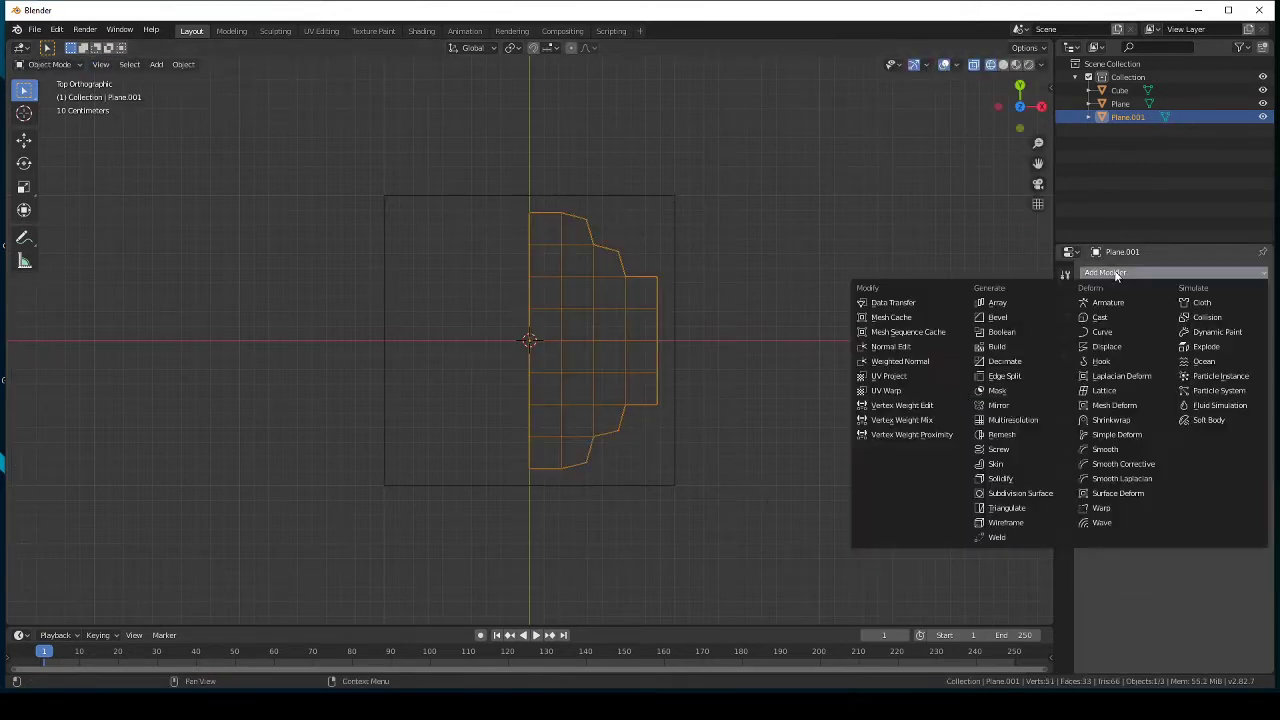
left_click(1000, 410)
mouse_move(697, 377)
middle_mouse_down()
mouse_move(679, 361)
mouse_move(707, 371)
middle_mouse_up()
key("shift+z")
key("Tab")
key("KP_7")
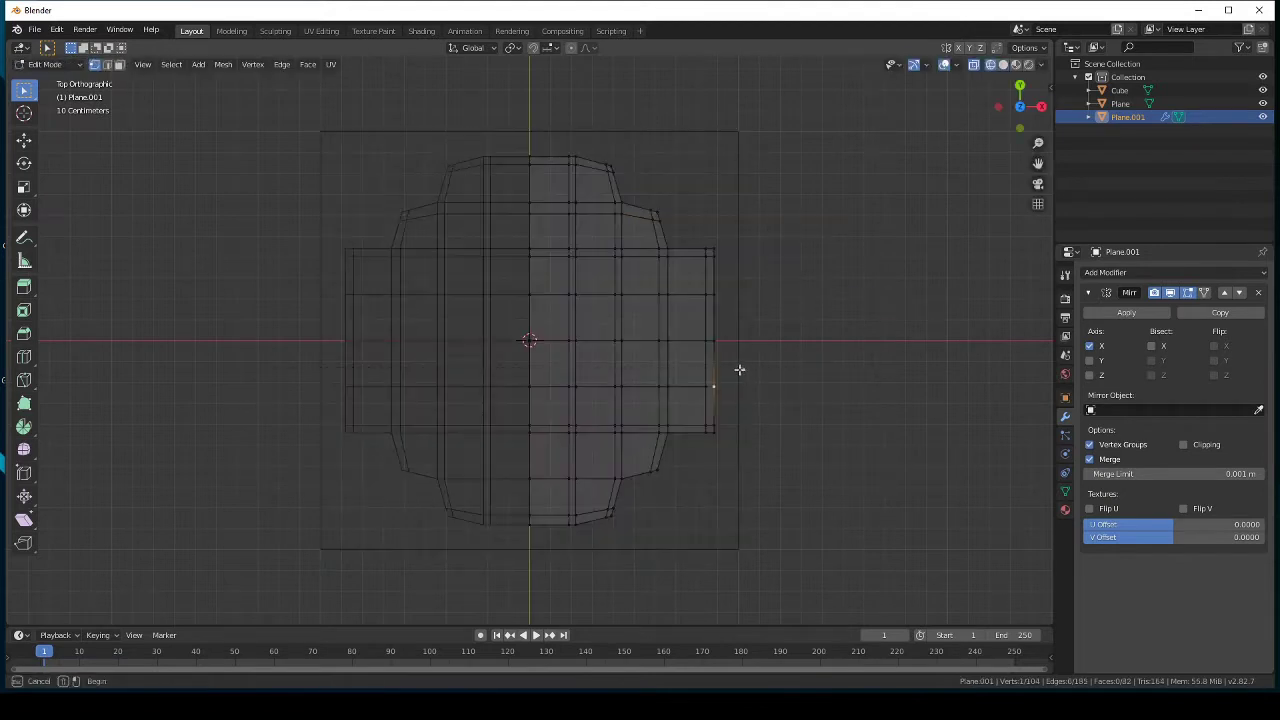
Step: Delete the lower half of the mesh and enable Y-axis mirroring
key("Delete")
left_click(1089, 360)
key("a")
key("alt+a")
scroll(554, 375, "up", 3)
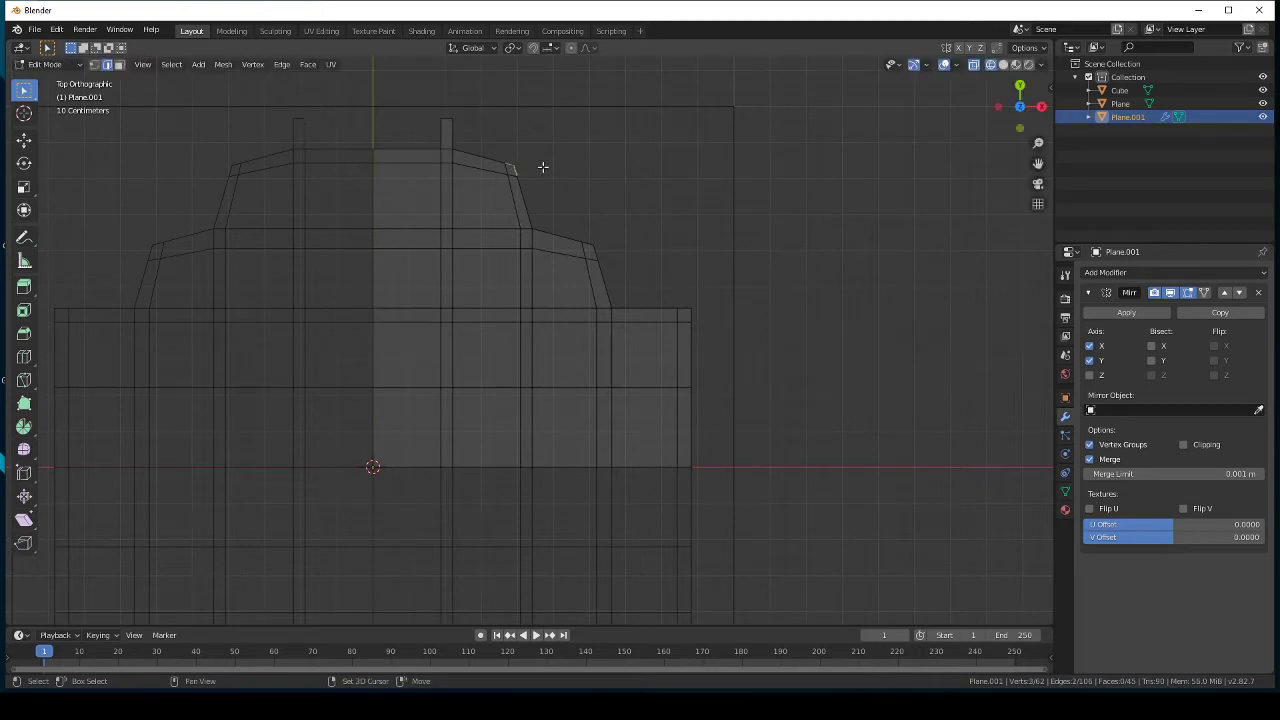
scroll(543, 167, "up", 3)
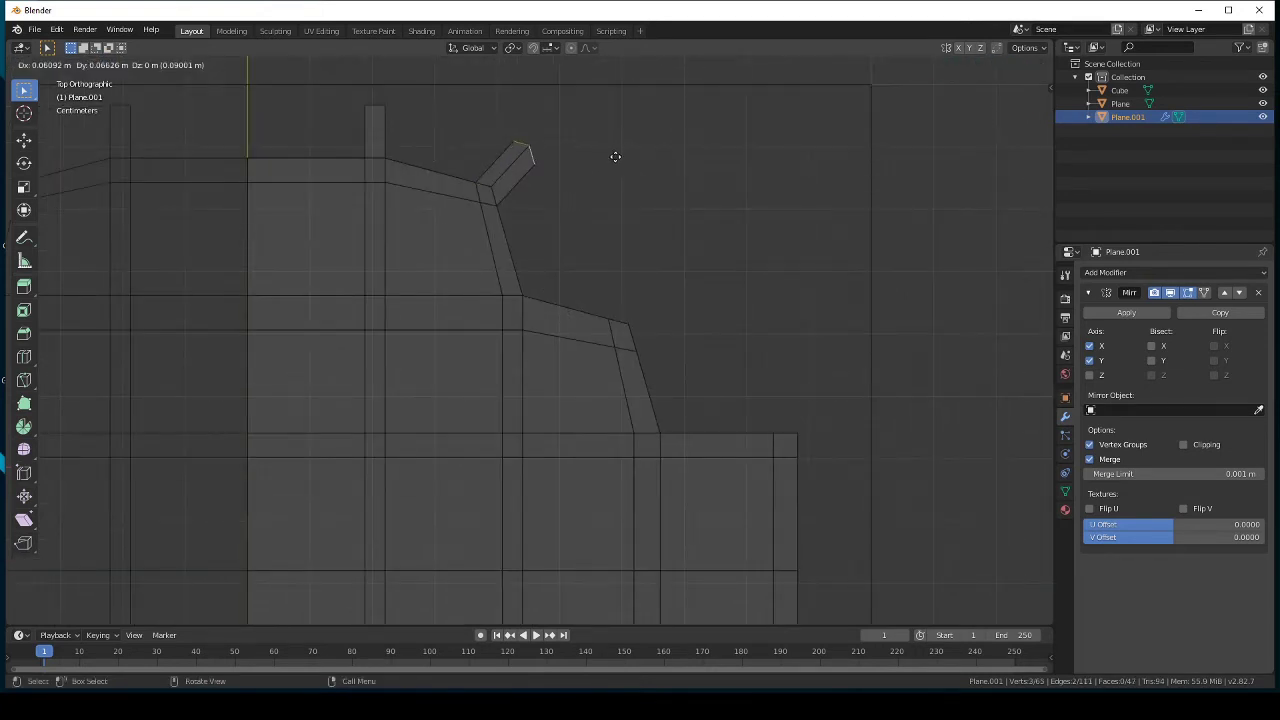
Step: Extrude a corner edge outward into a new fin and open the object's material settings
key("a")
scroll(785, 360, "down", 3)
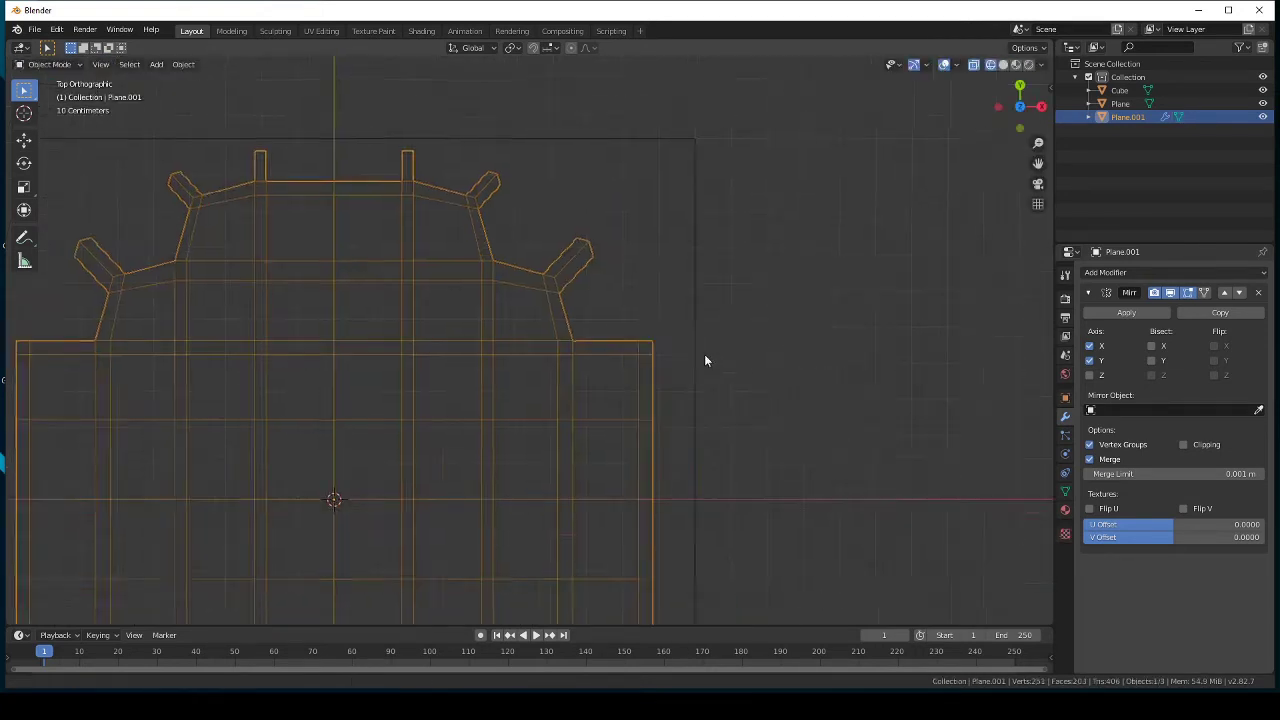
scroll(568, 335, "up", 3)
left_click(568, 335)
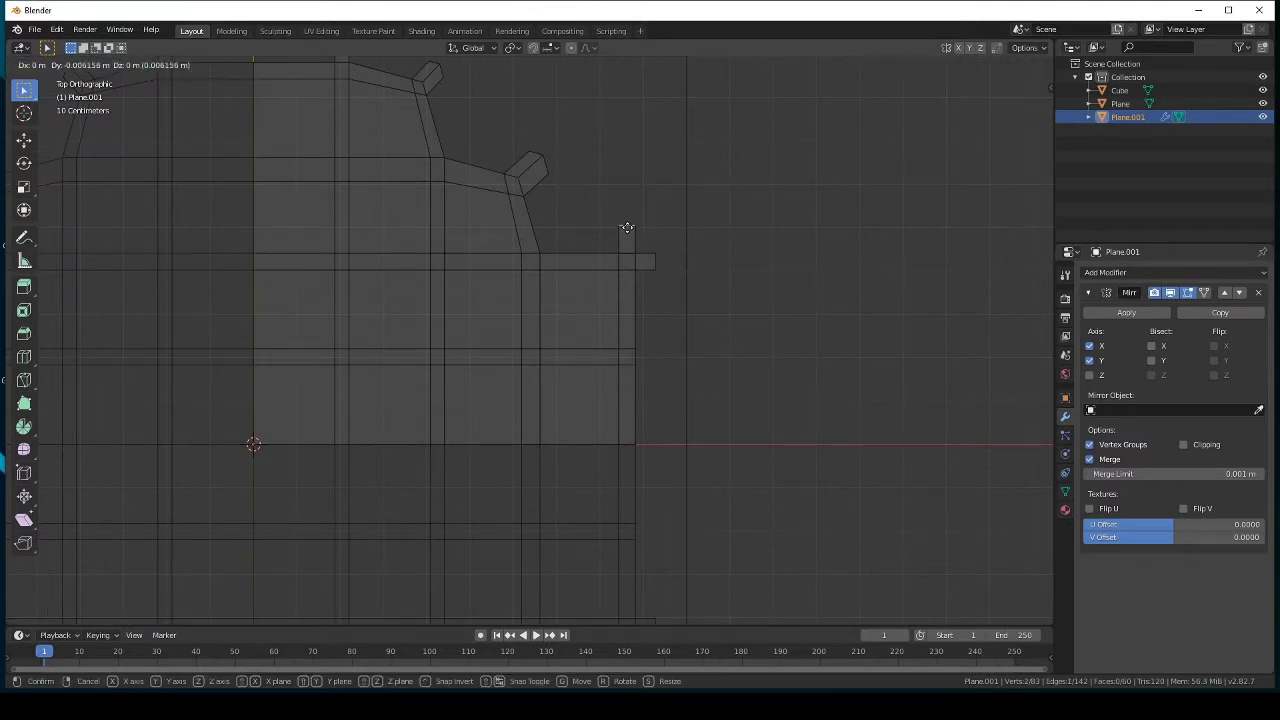
left_click(627, 228)
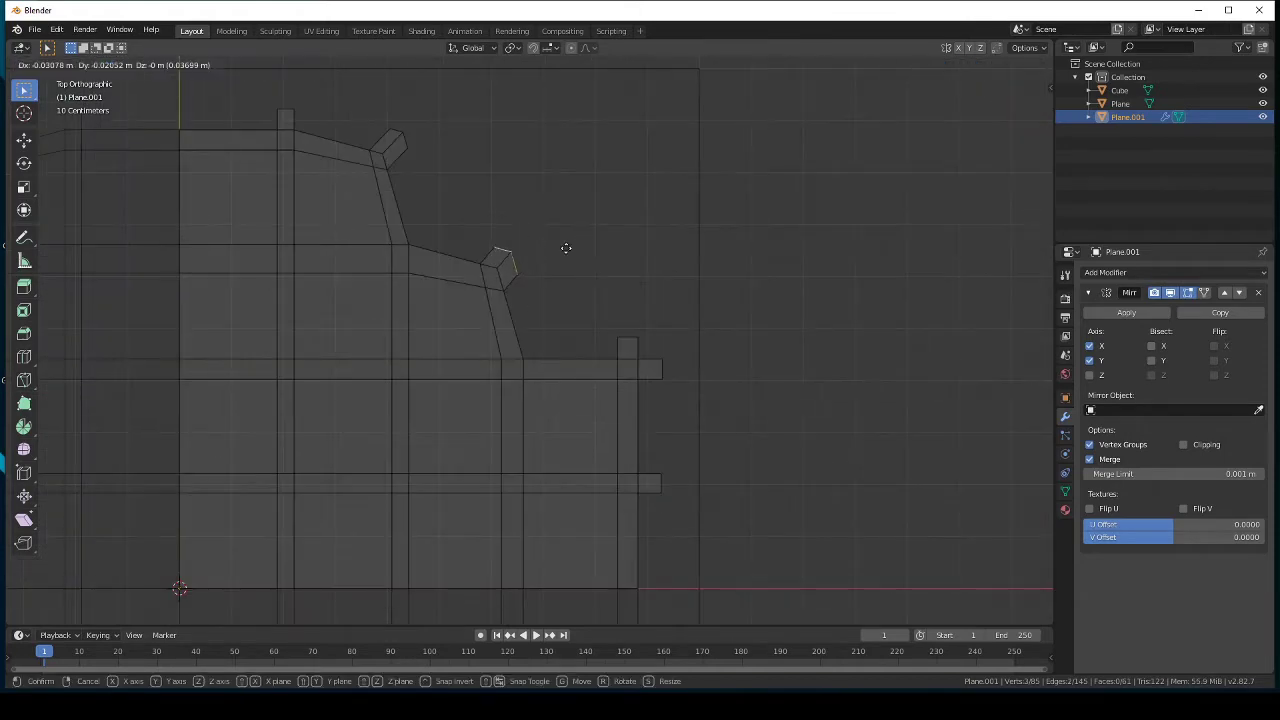
middle_click_drag(563, 249, 626, 277, "shift")
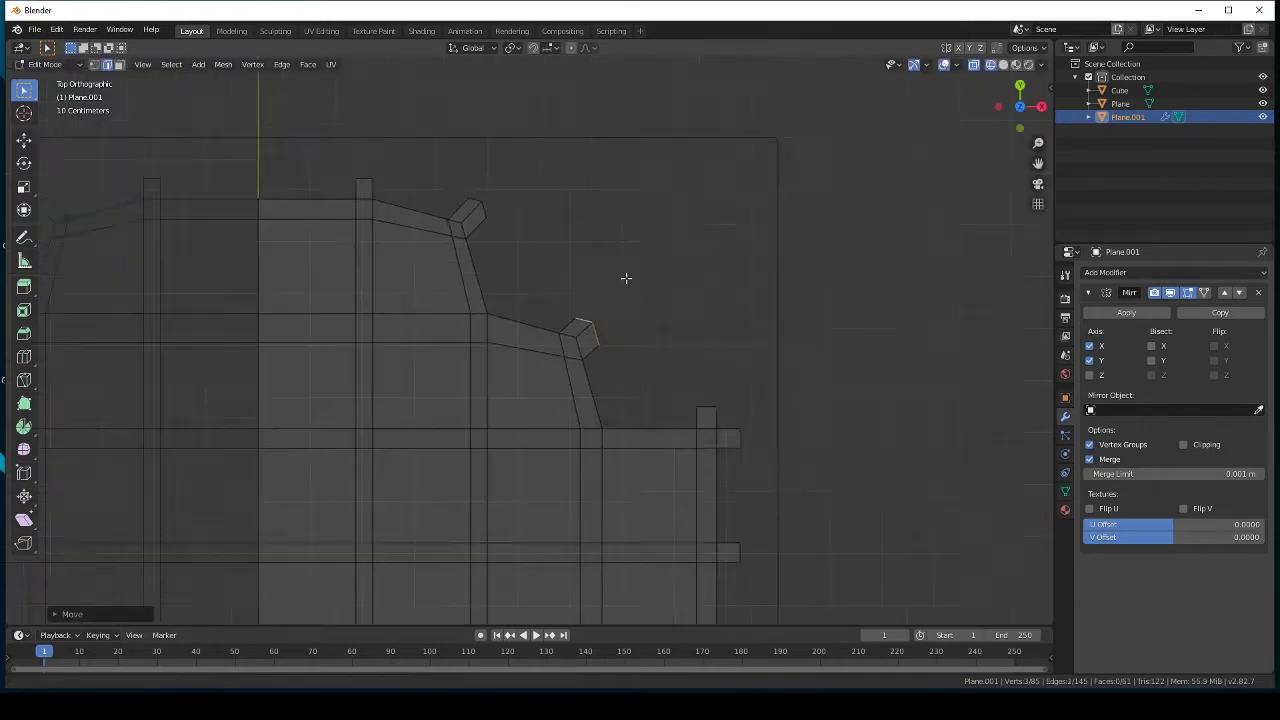
scroll(600, 220, "up", 2)
scroll(476, 126, "up", 2)
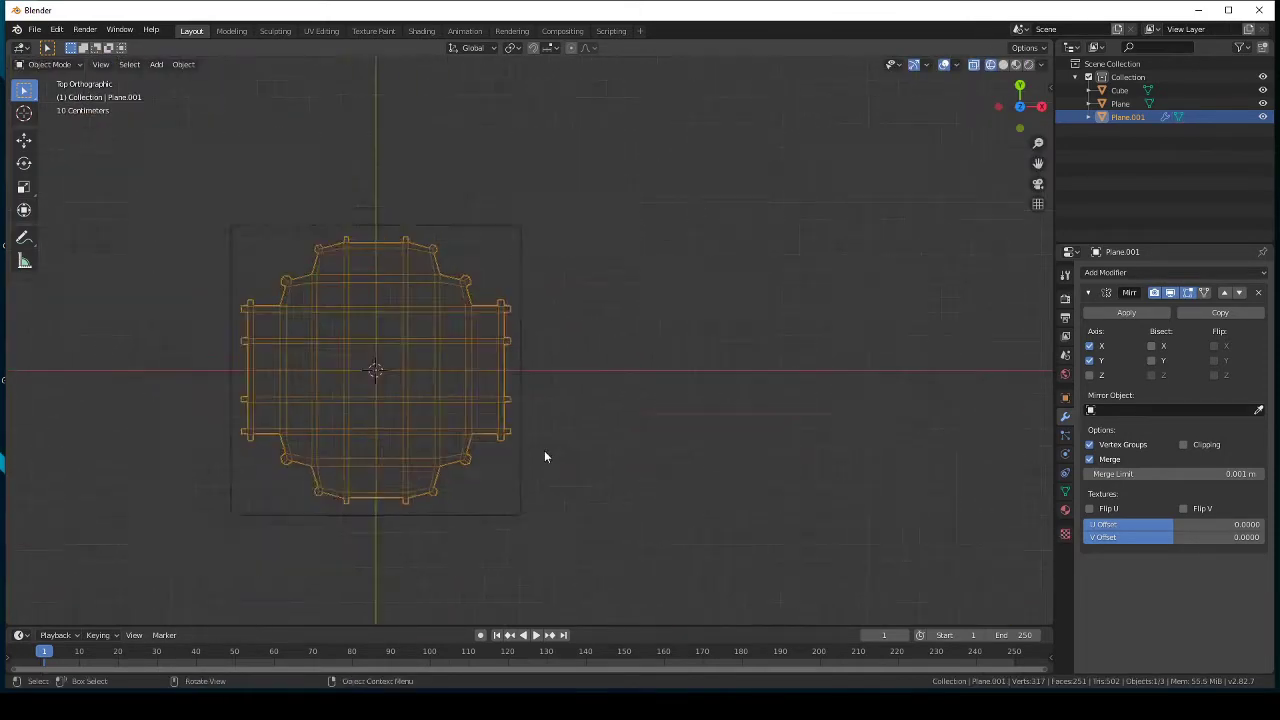
left_click(1065, 509)
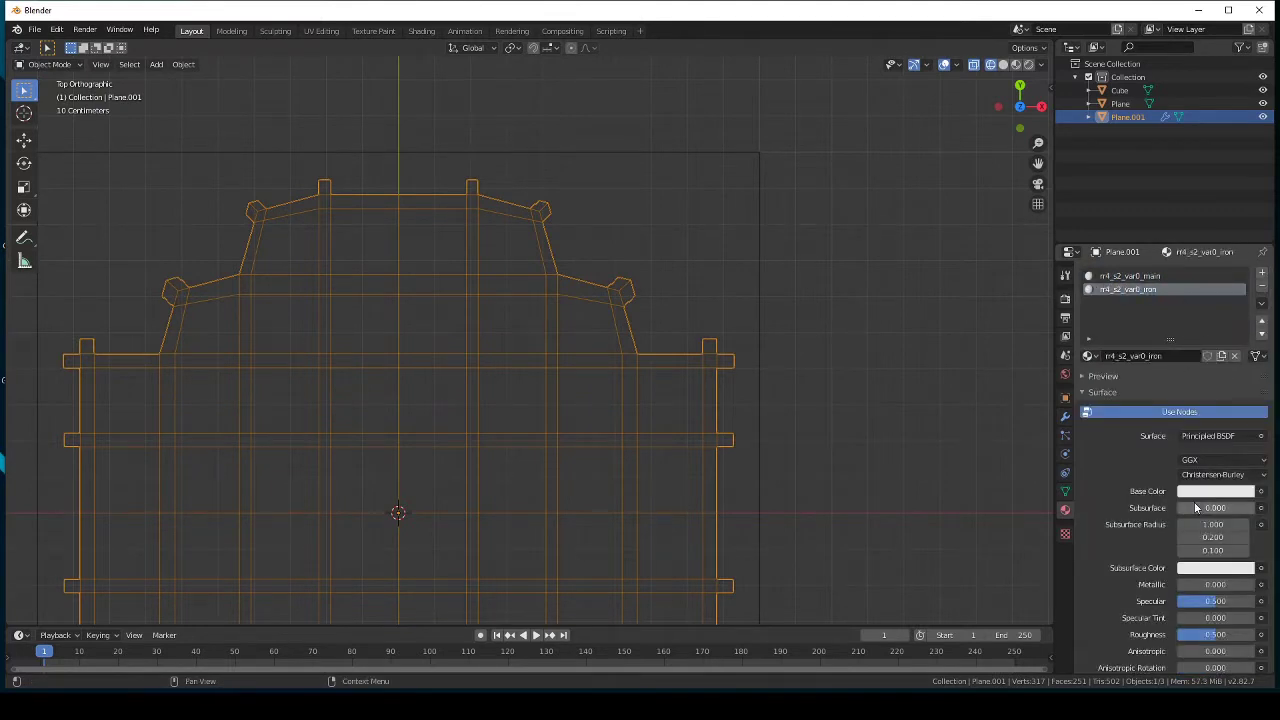
Step: Select the fins and ledge bars and assign them the iron material
left_click(1215, 491)
key("Tab")
scroll(537, 133, "up", 3)
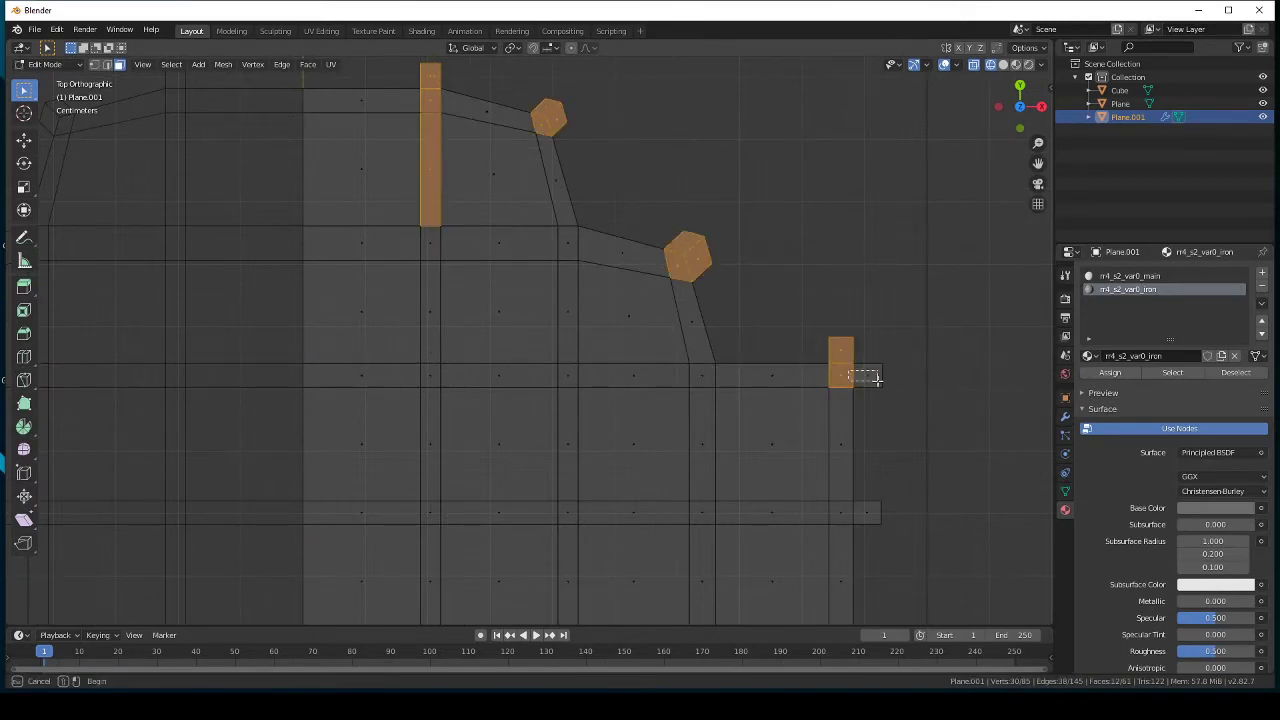
scroll(876, 378, "down", 3)
left_click_drag(728, 385, 775, 408)
key("alt+z")
middle_click_drag(800, 386, 712, 481)
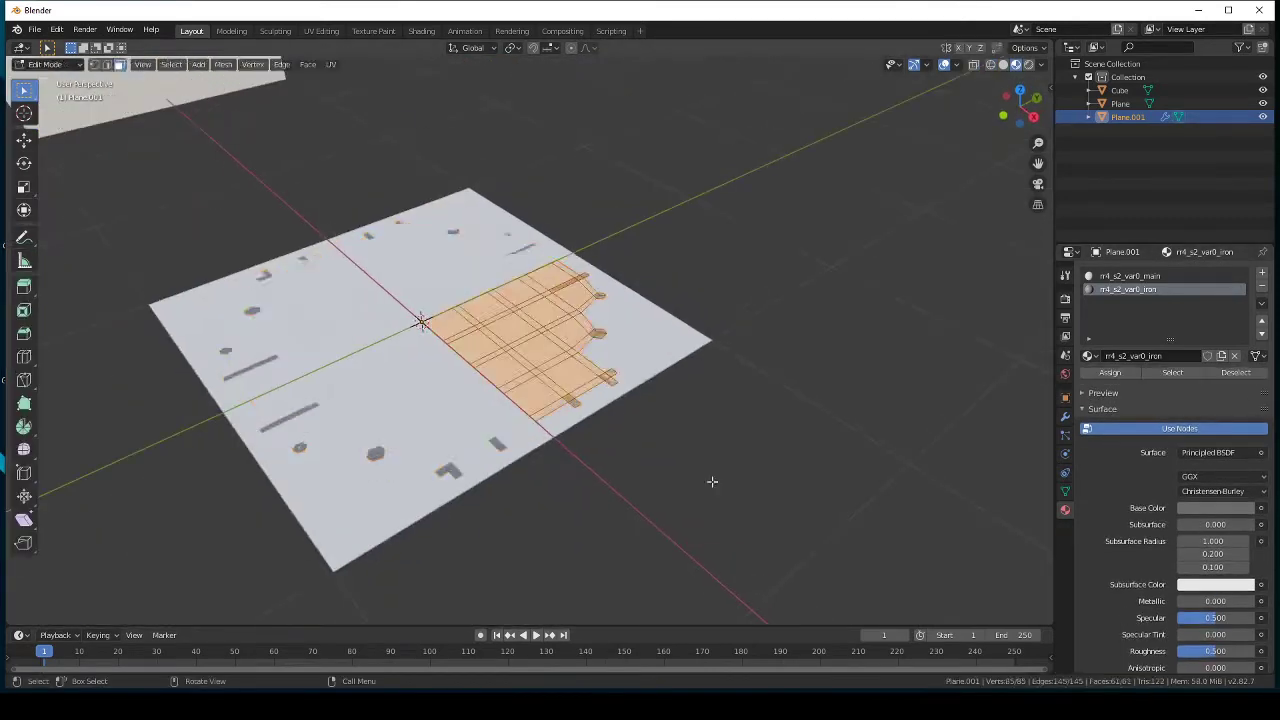
key("Tab")
scroll(667, 272, "down", 3)
key("KP_7")
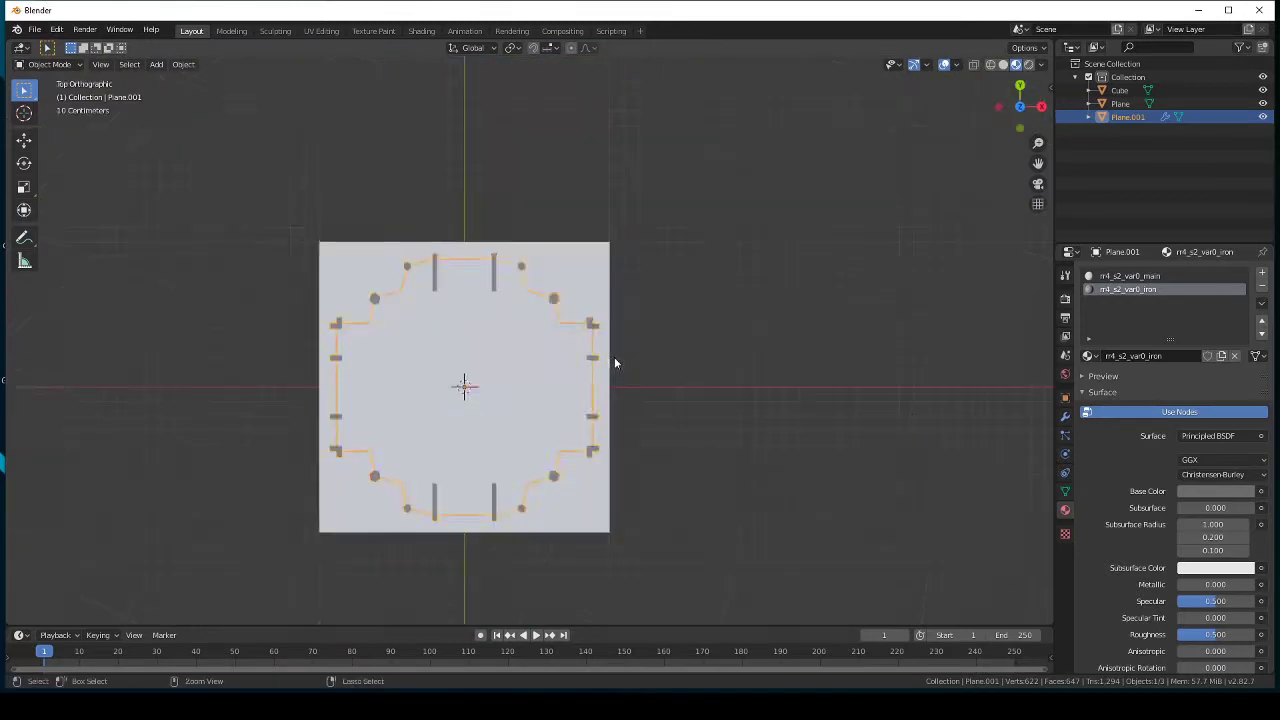
Step: Lower the top edge of the small grey tab in top view
key("Tab")
middle_click_drag(615, 363, 560, 420)
key("KP_7")
scroll(521, 228, "up", 5)
scroll(521, 228, "up", 3)
key("alt+a")
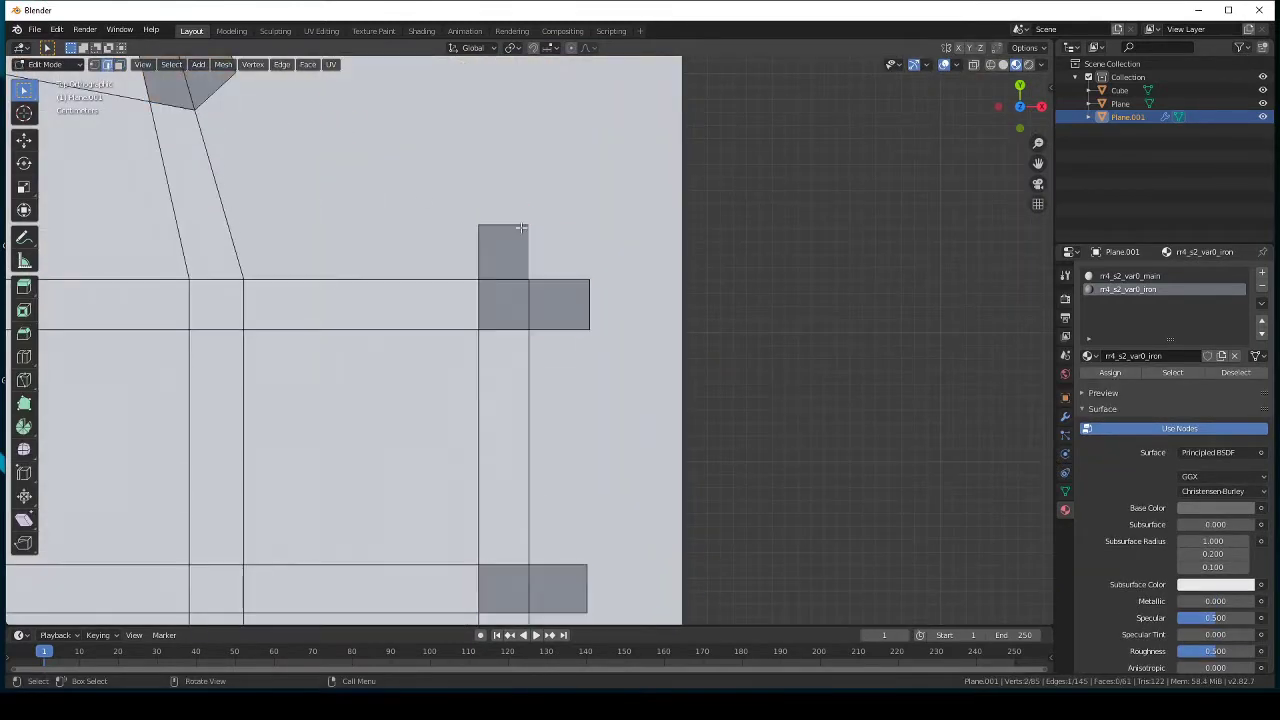
left_click_drag(521, 228, 586, 304)
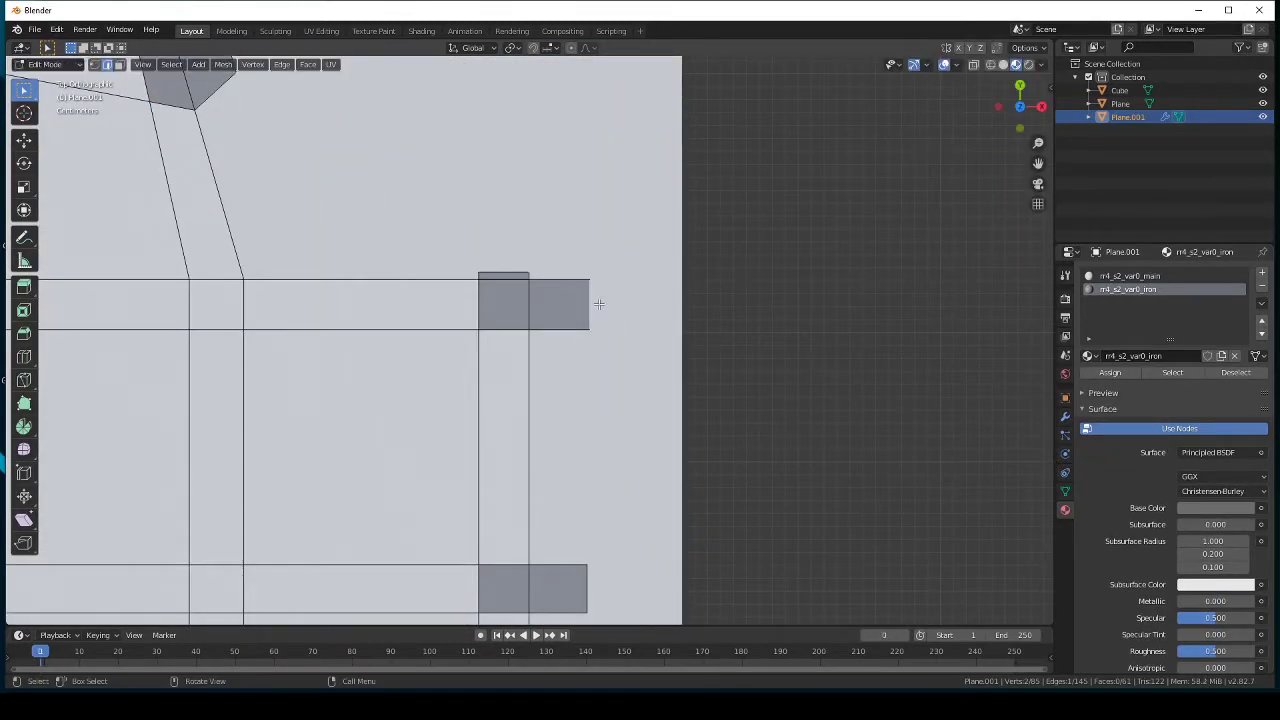
left_click(550, 304)
scroll(550, 304, "up", 4)
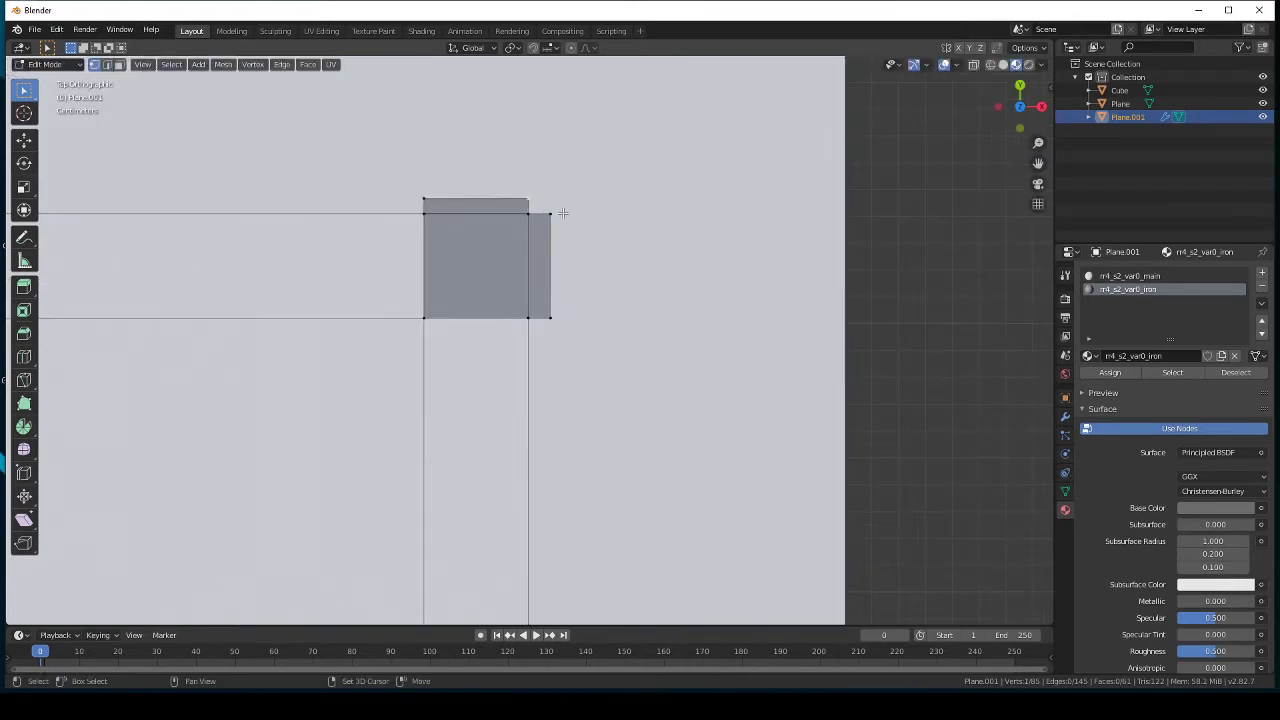
key("Tab")
Step: Inspect the finished outline and duplicate the outline object
scroll(570, 360, "down", 5)
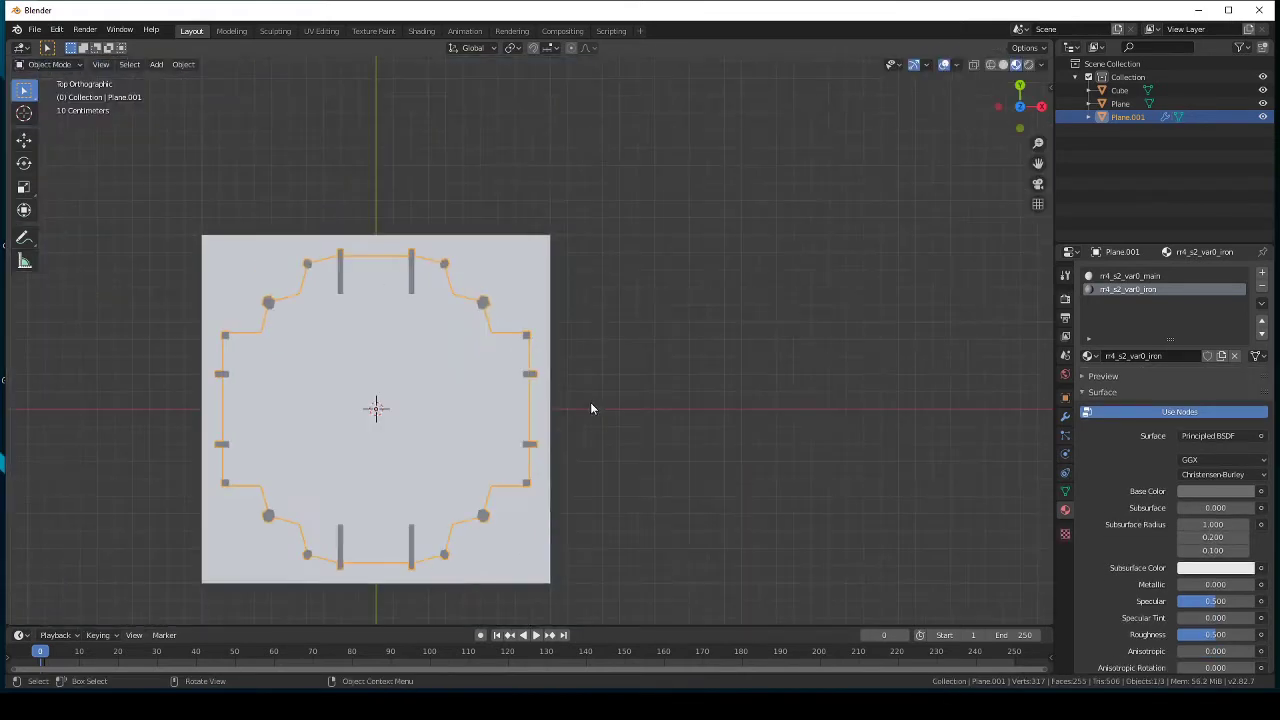
mouse_move(591, 406)
middle_mouse_down()
mouse_move(380, 297)
mouse_move(456, 381)
mouse_move(527, 362)
mouse_move(682, 372)
mouse_move(643, 395)
middle_mouse_up()
scroll(527, 362, "up", 3)
scroll(682, 372, "down", 4)
key("KP_7")
scroll(643, 395, "up", 3)
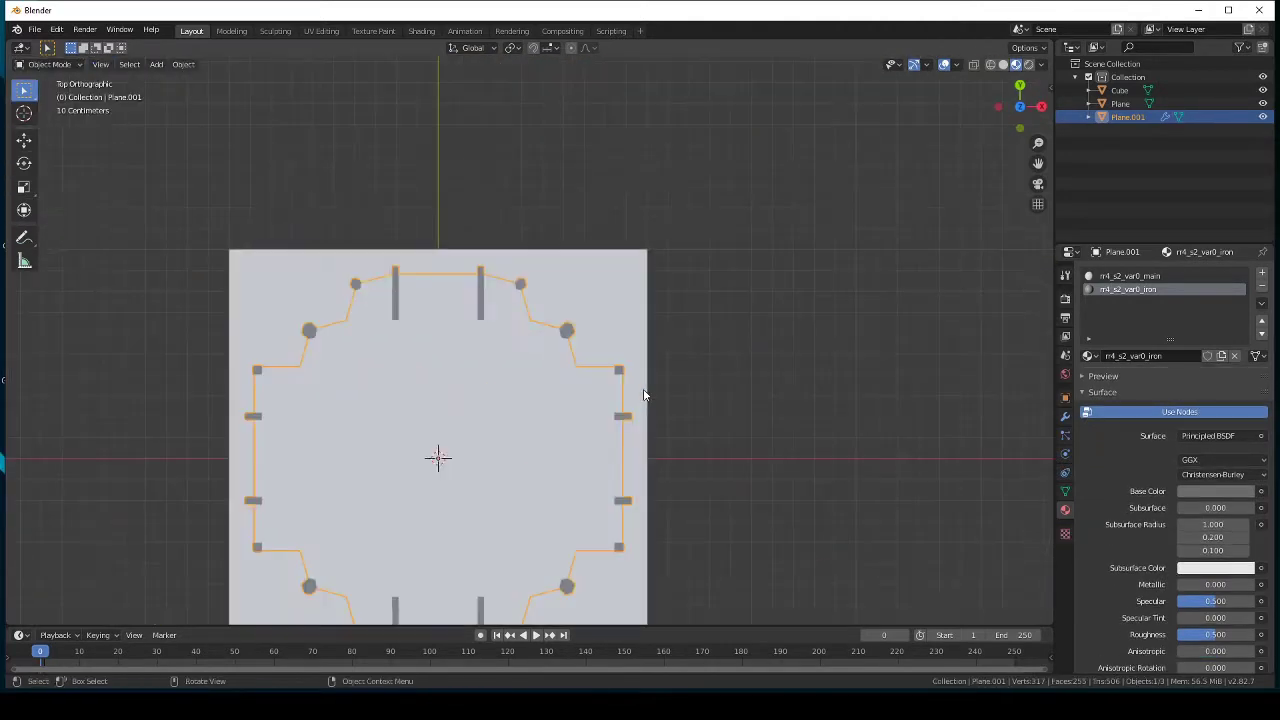
key("shift+d")
Step: Leave the duplicate outline in place and select the original outline
right_click(649, 405)
key("KP_1")
middle_click_drag(649, 405, 517, 386)
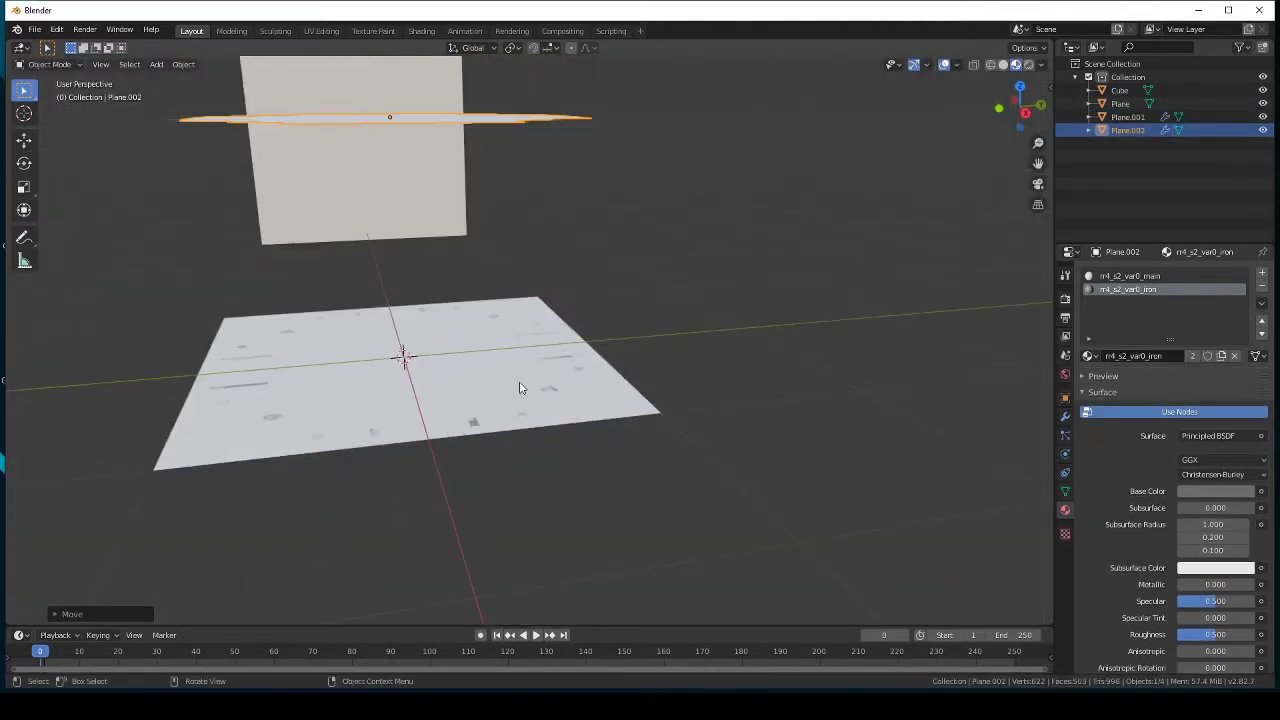
left_click(517, 388)
Step: Extrude the whole outline upward along Z into a tall fluted wall
key("shift+z")
key("KP_3")
key("Tab")
key("e")
left_click(509, 277)
middle_click_drag(509, 277, 428, 337)
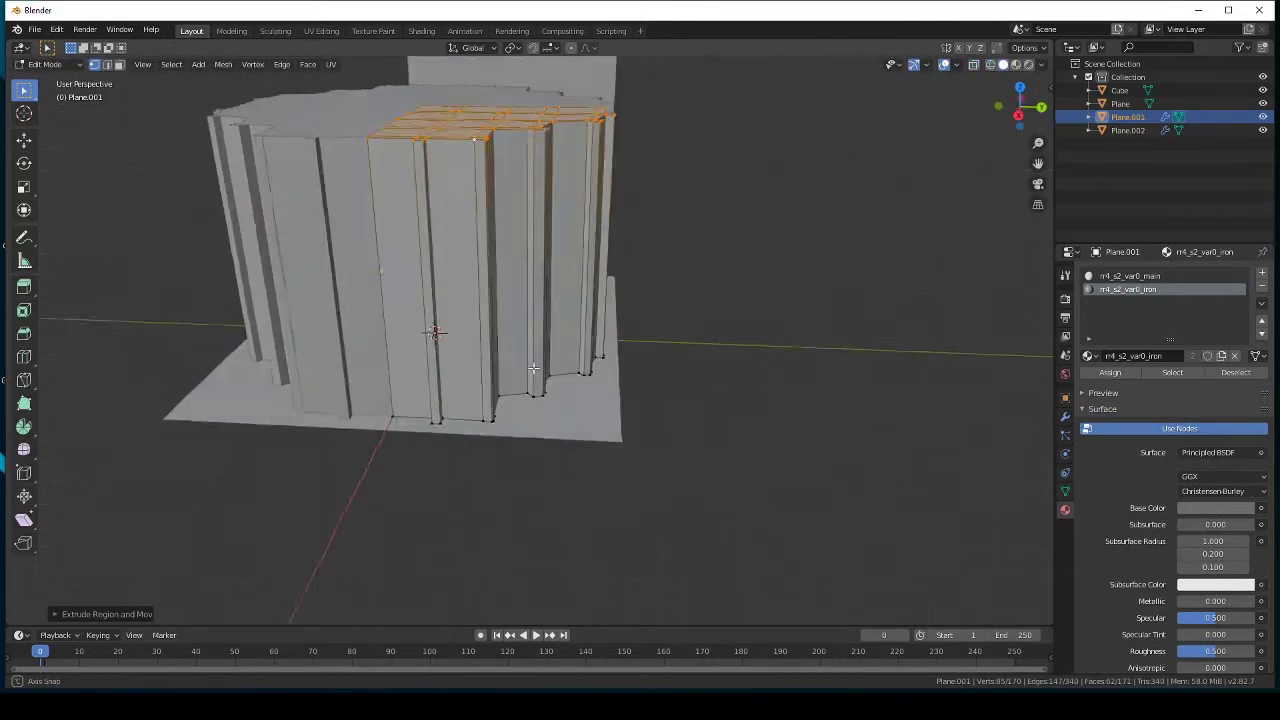
key("ctrl+r")
left_click(428, 337)
Step: Add two horizontal loop cuts at mid-height around the wall
key("KP_3")
key("ctrl+r")
left_click(455, 288)
middle_click_drag(455, 288, 423, 343)
key("z")
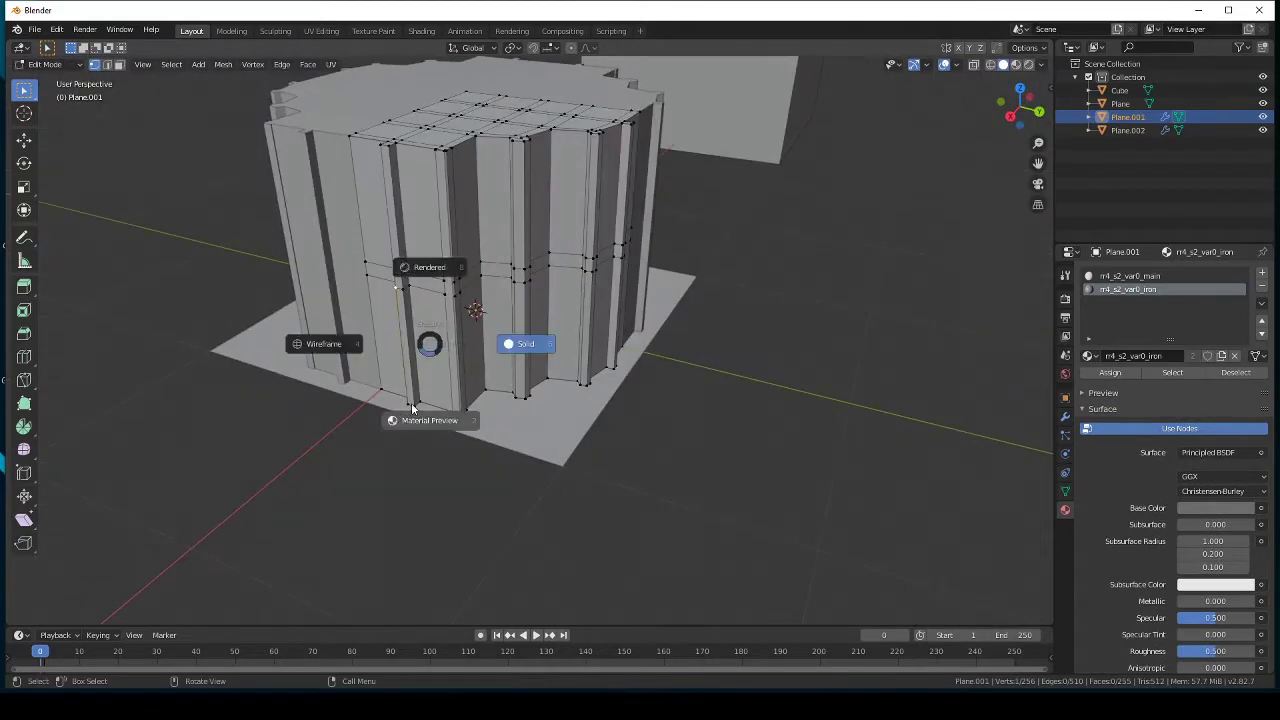
left_click(526, 343)
mouse_move(526, 343)
middle_mouse_down()
mouse_move(443, 463)
mouse_move(381, 497)
middle_mouse_up()
scroll(435, 443, "up", 3)
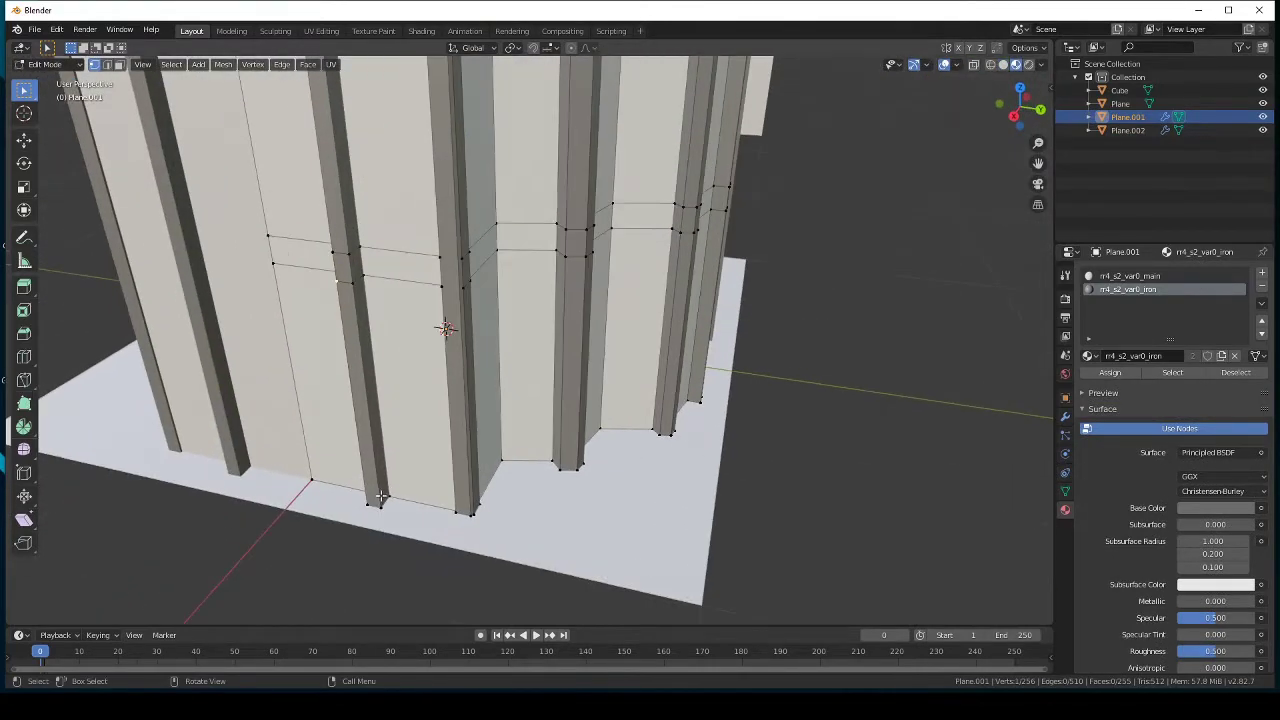
Step: Move geometry at the base of the right column and select a column-base vertex
key("KP_7")
middle_click_drag(269, 492, 479, 453)
key("g")
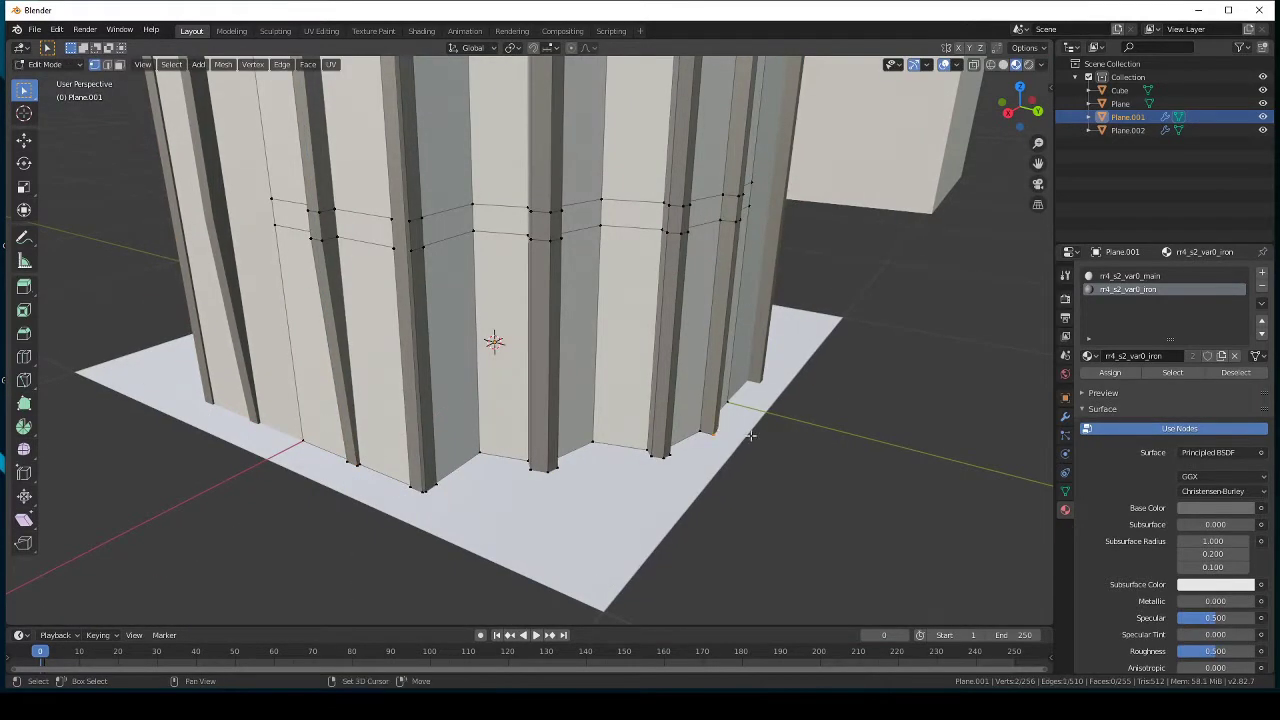
key("g")
left_click(534, 478)
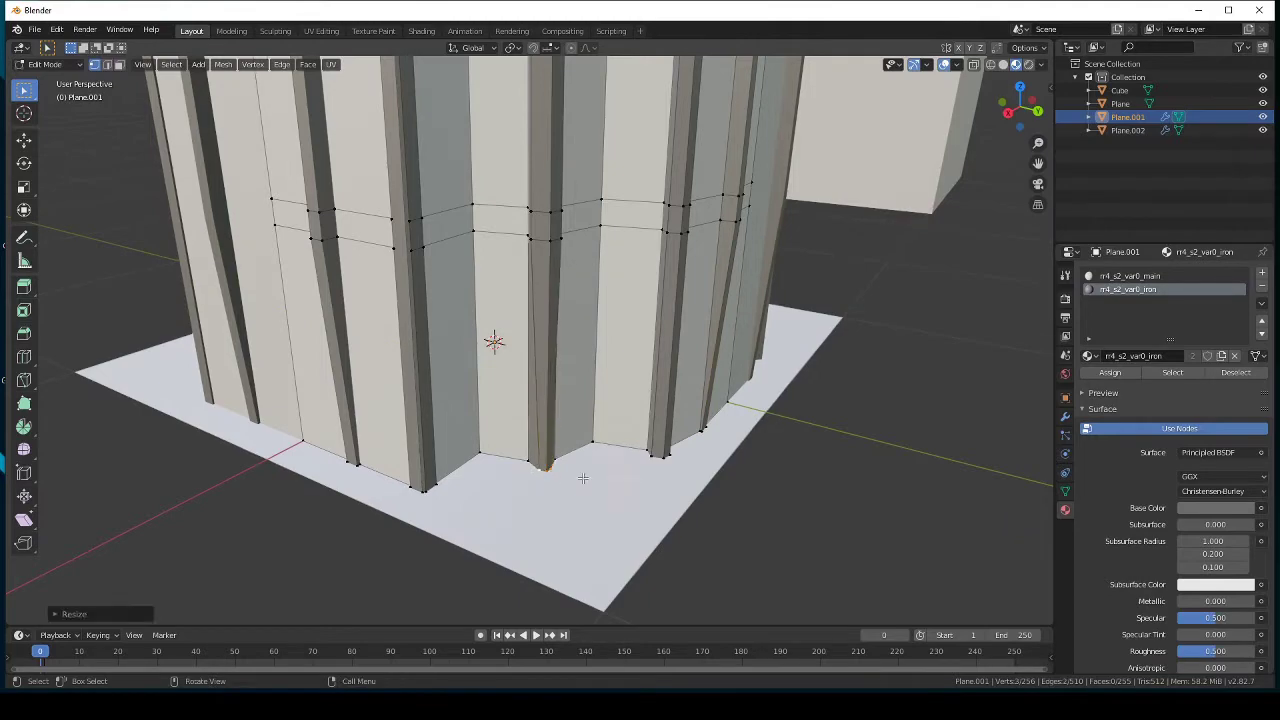
key("KP_7")
scroll(584, 341, "up", 2)
Step: Reposition the selected vertex, checking the tower in wireframe and solid shading
key("g")
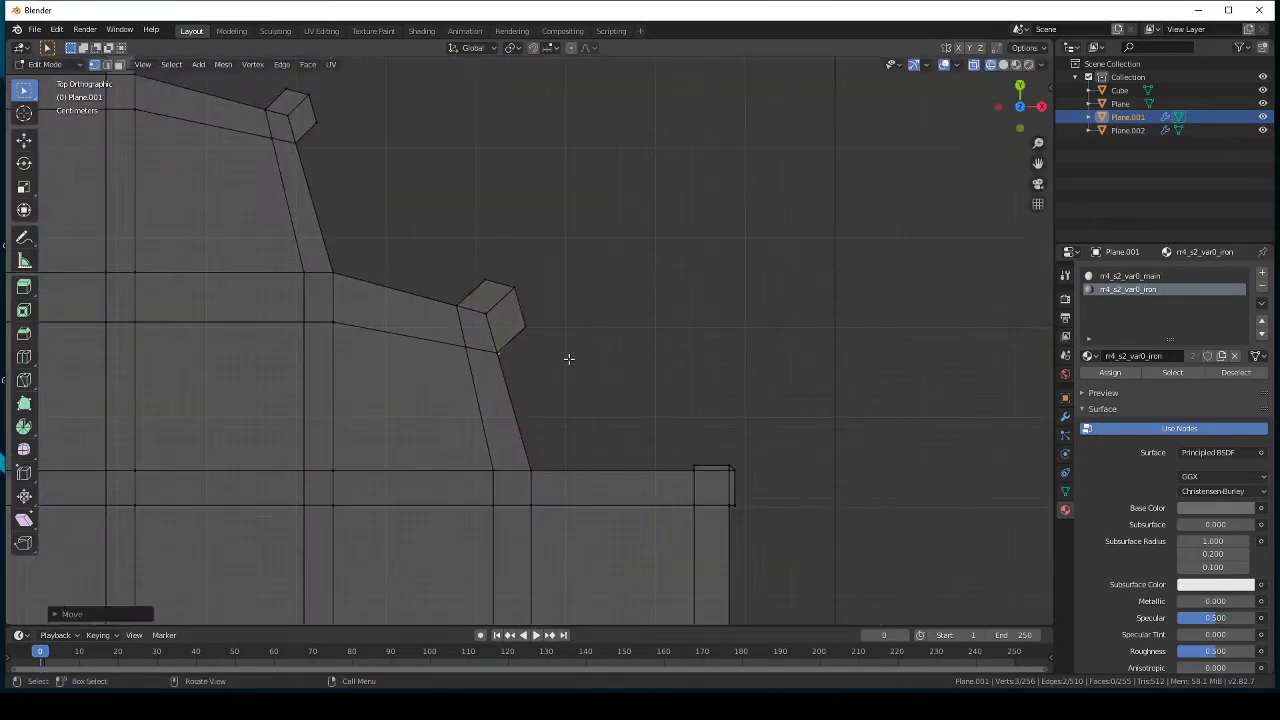
middle_click_drag(568, 358, 641, 392)
key("KP_7")
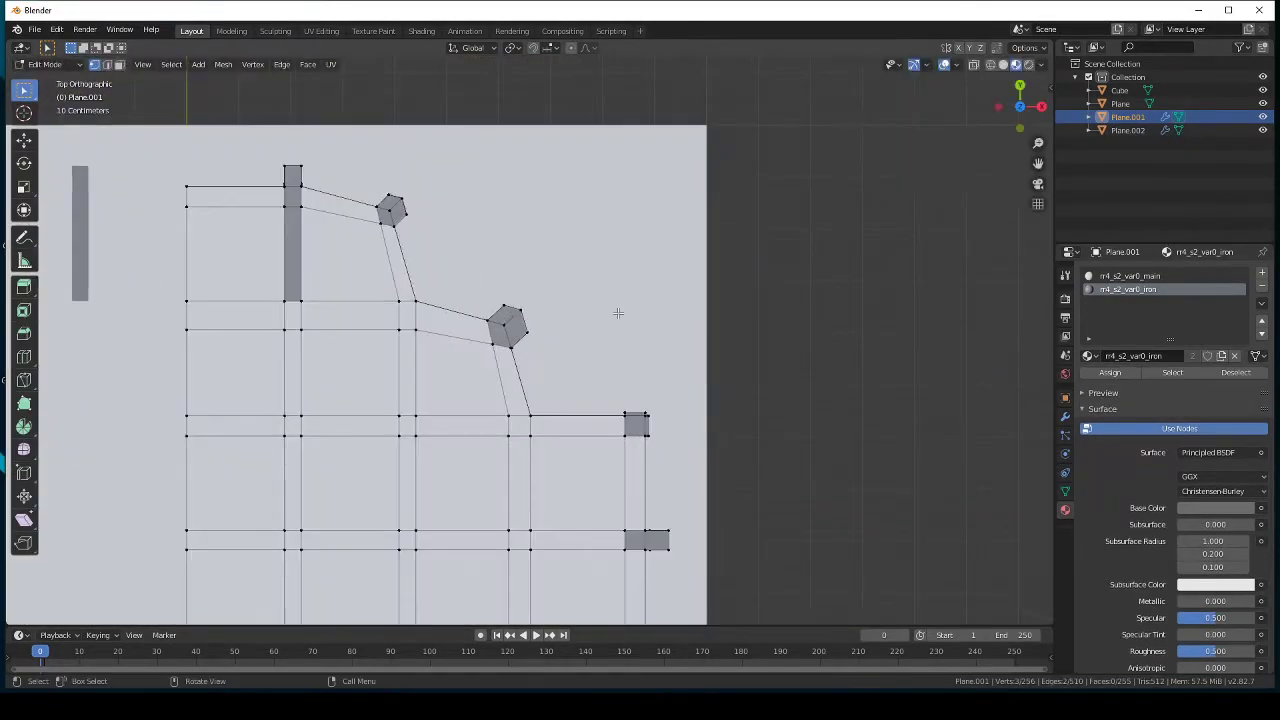
mouse_move(563, 343)
middle_mouse_down()
mouse_move(500, 380)
mouse_move(581, 401)
mouse_move(471, 374)
middle_mouse_up()
key("KP_7")
key("z")
left_click(330, 294)
scroll(519, 385, "down", 4)
key("z")
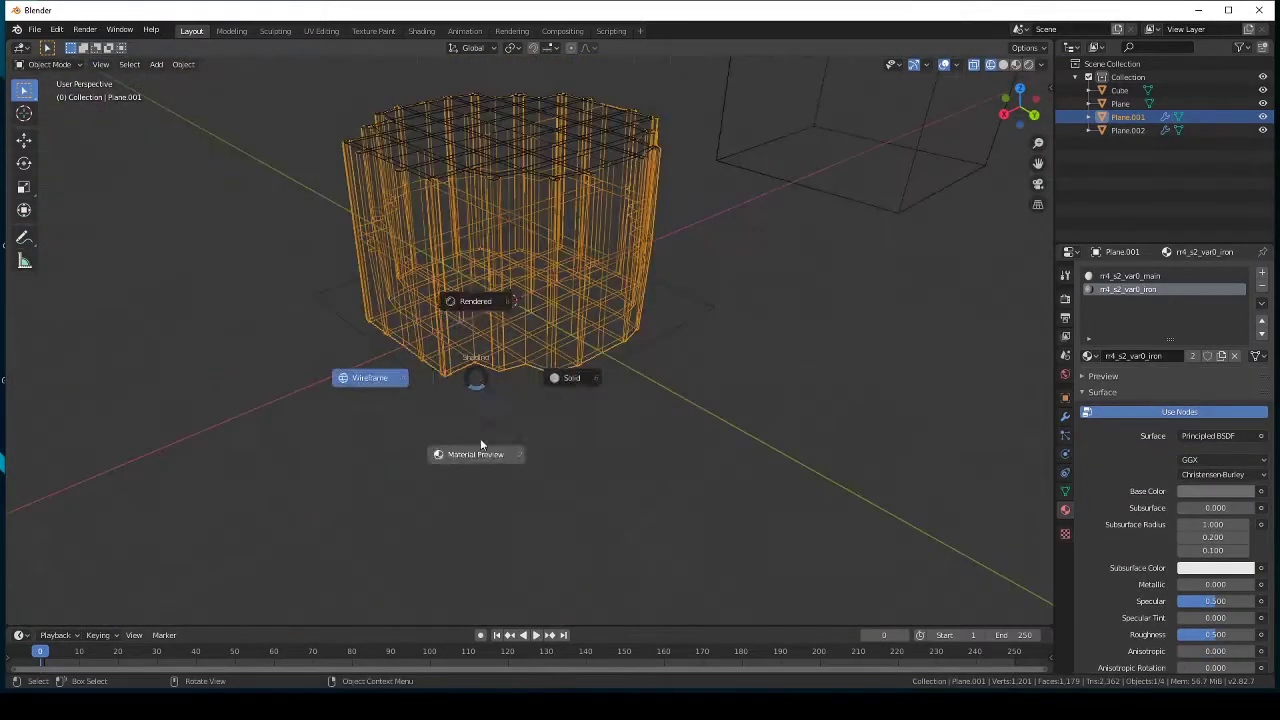
left_click(476, 440)
Step: Scale the mid-height band outward into a ledge around the tower
mouse_move(472, 428)
middle_mouse_down()
mouse_move(585, 397)
mouse_move(539, 431)
mouse_move(477, 403)
middle_mouse_up()
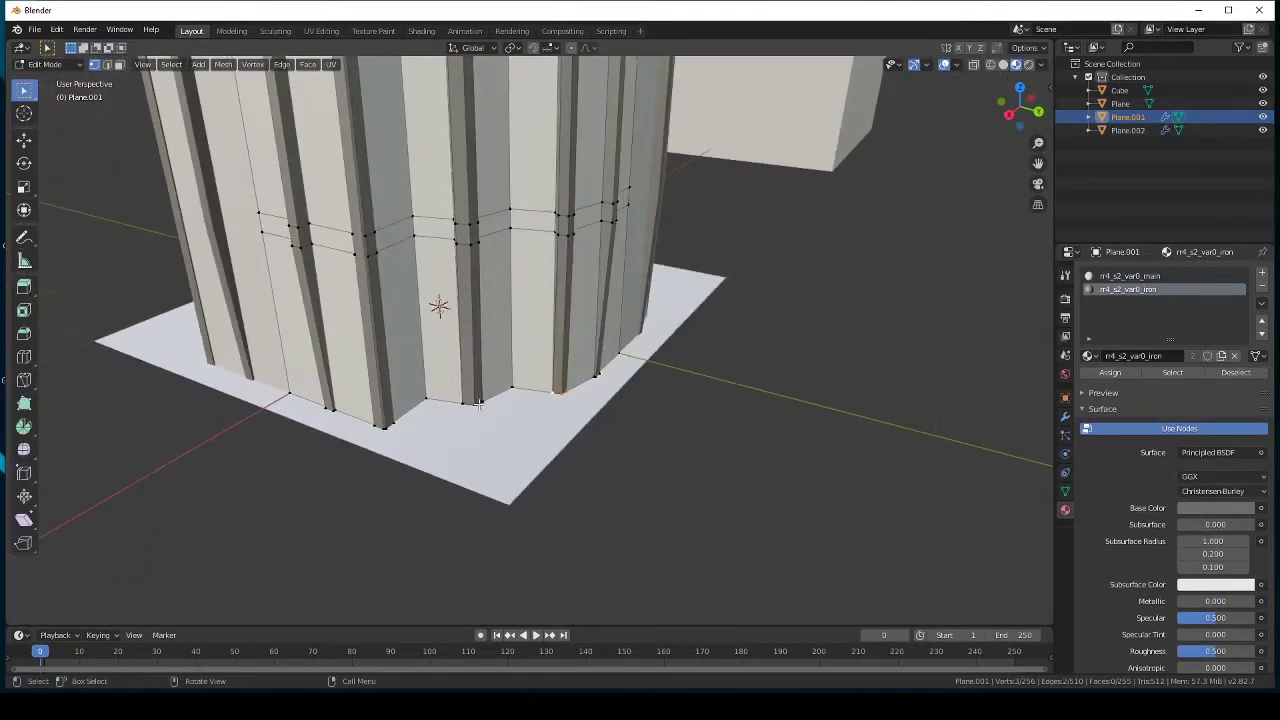
key("z")
left_click(571, 403)
middle_click_drag(571, 403, 506, 392)
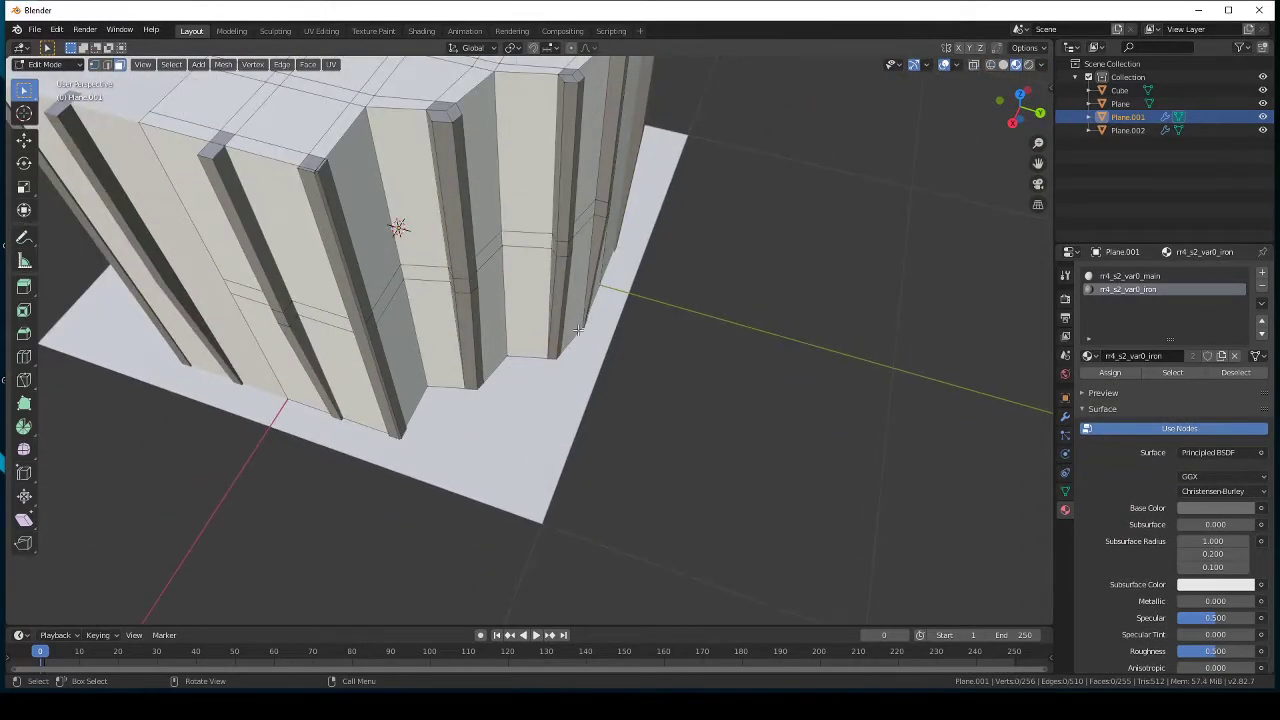
mouse_move(333, 327)
middle_mouse_down()
mouse_move(291, 346)
mouse_move(600, 320)
mouse_move(761, 331)
mouse_move(776, 347)
middle_mouse_up()
left_click(768, 329)
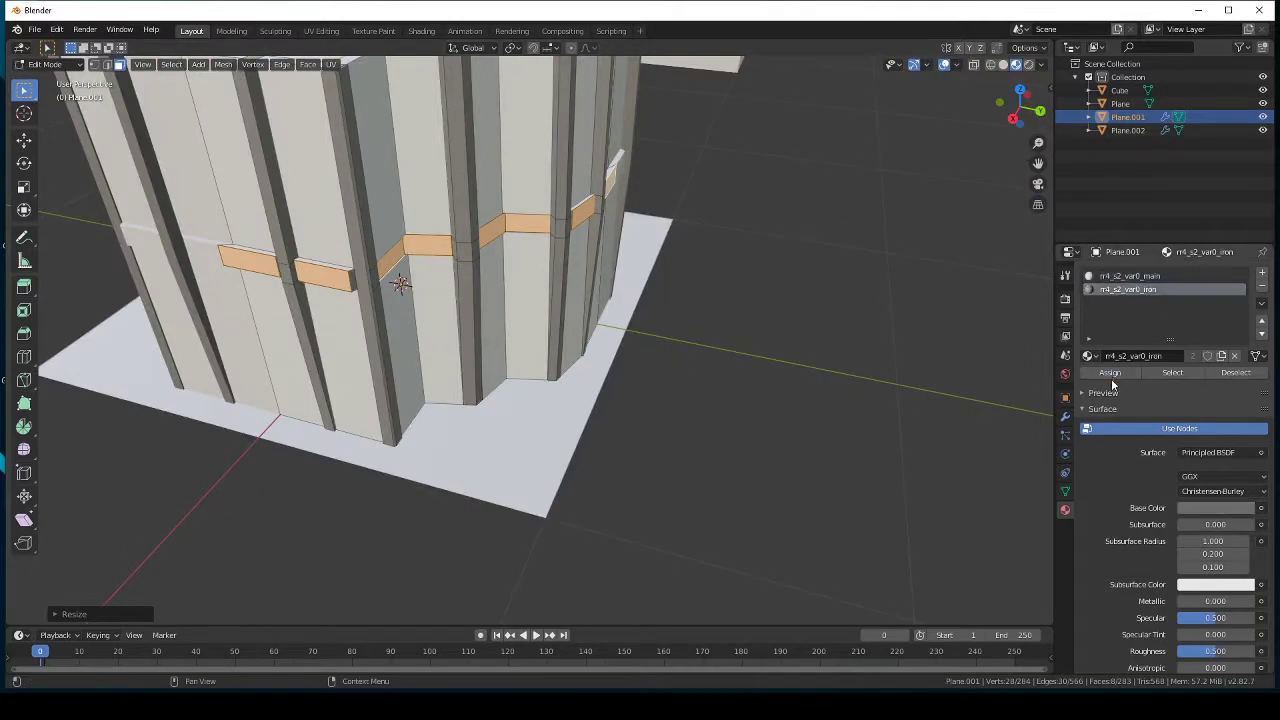
Step: Select the ledge band faces and assign them the iron material
mouse_move(486, 352)
middle_mouse_down()
mouse_move(560, 300)
mouse_move(449, 260)
mouse_move(505, 250)
middle_mouse_up()
left_click(690, 180)
left_click(560, 300)
left_click(449, 260)
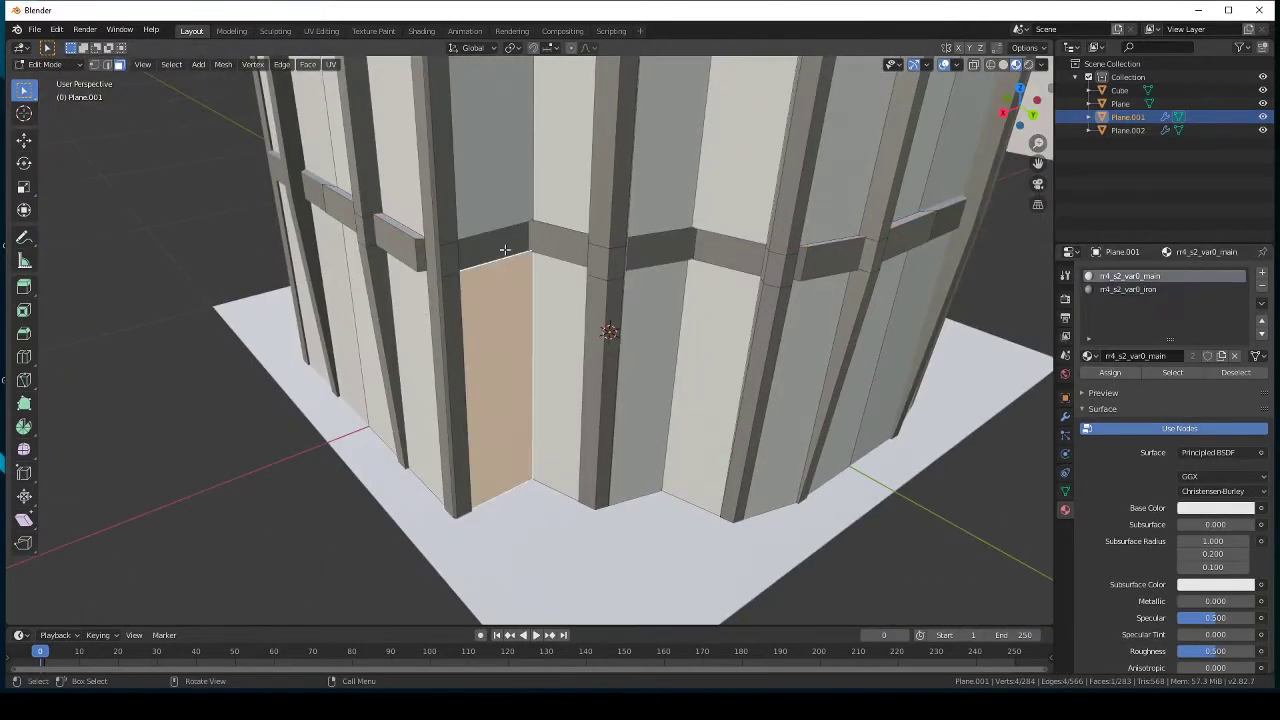
left_click(505, 250)
key("grave")
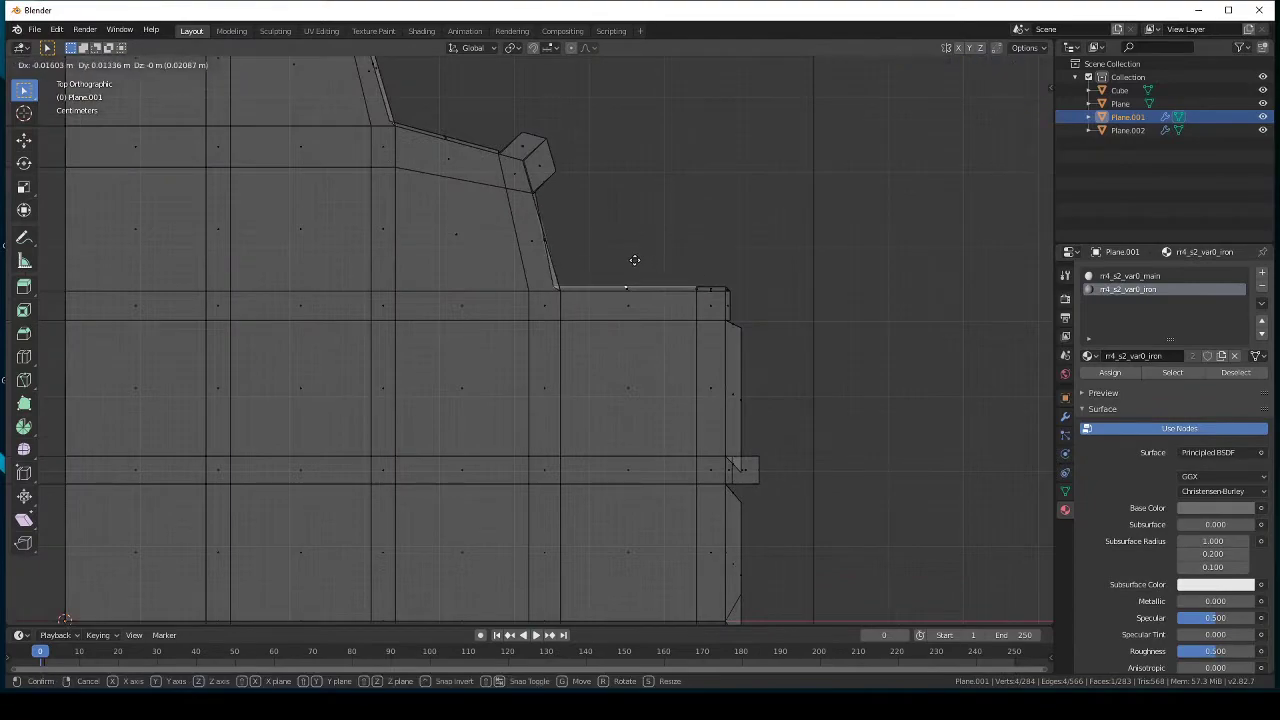
key("Escape")
middle_click_drag(633, 260, 633, 260)
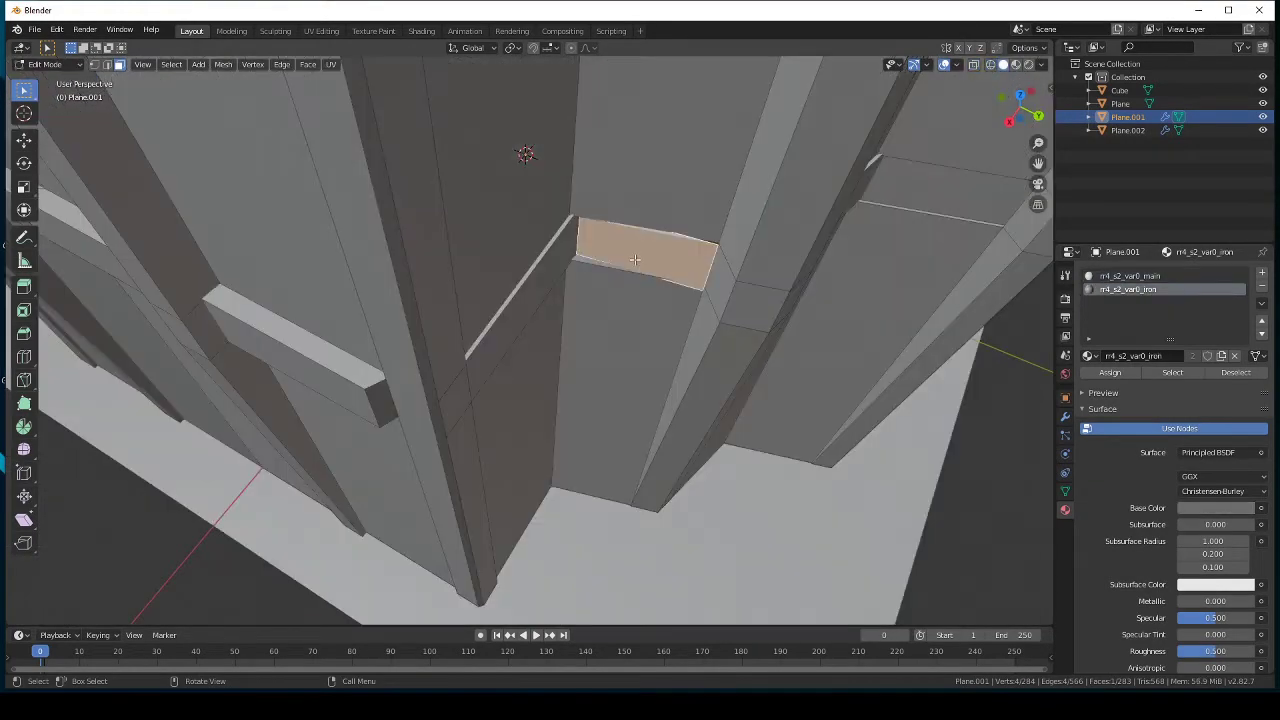
key("grave")
key("Escape")
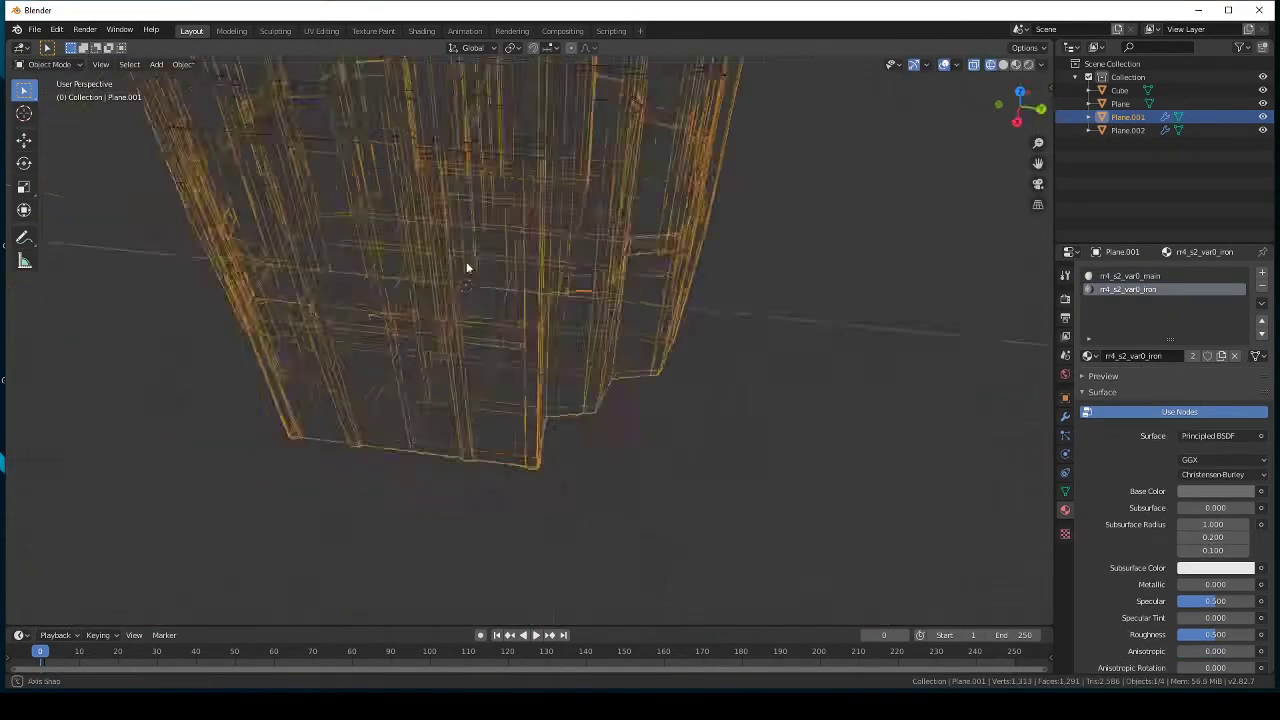
mouse_move(662, 261)
middle_mouse_down()
mouse_move(549, 319)
mouse_move(590, 285)
mouse_move(559, 307)
middle_mouse_up()
left_click(1112, 374)
Step: Move outline edges in top view to refine the tower's profile
key("KP_7")
left_click(548, 255)
scroll(557, 263, "down", 3)
key("Tab")
key("Tab")
key("KP_7")
scroll(568, 445, "up", 5)
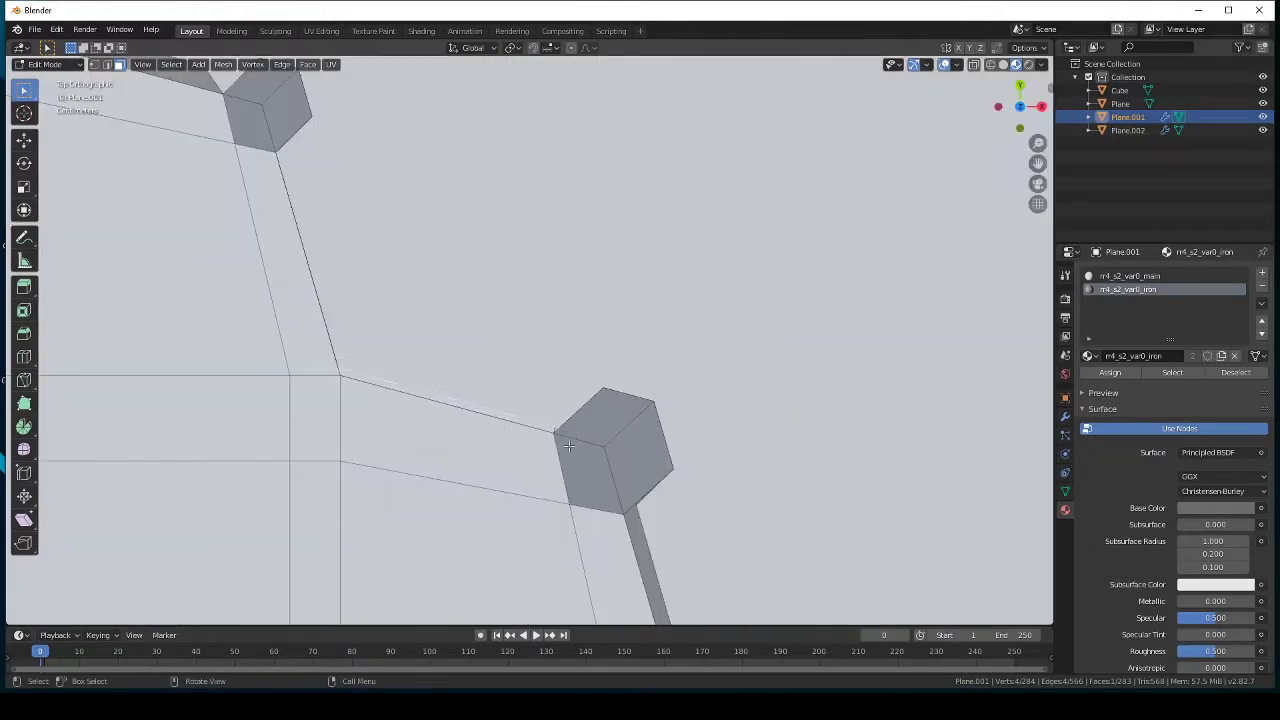
left_click(576, 443)
middle_click_drag(576, 443, 469, 249)
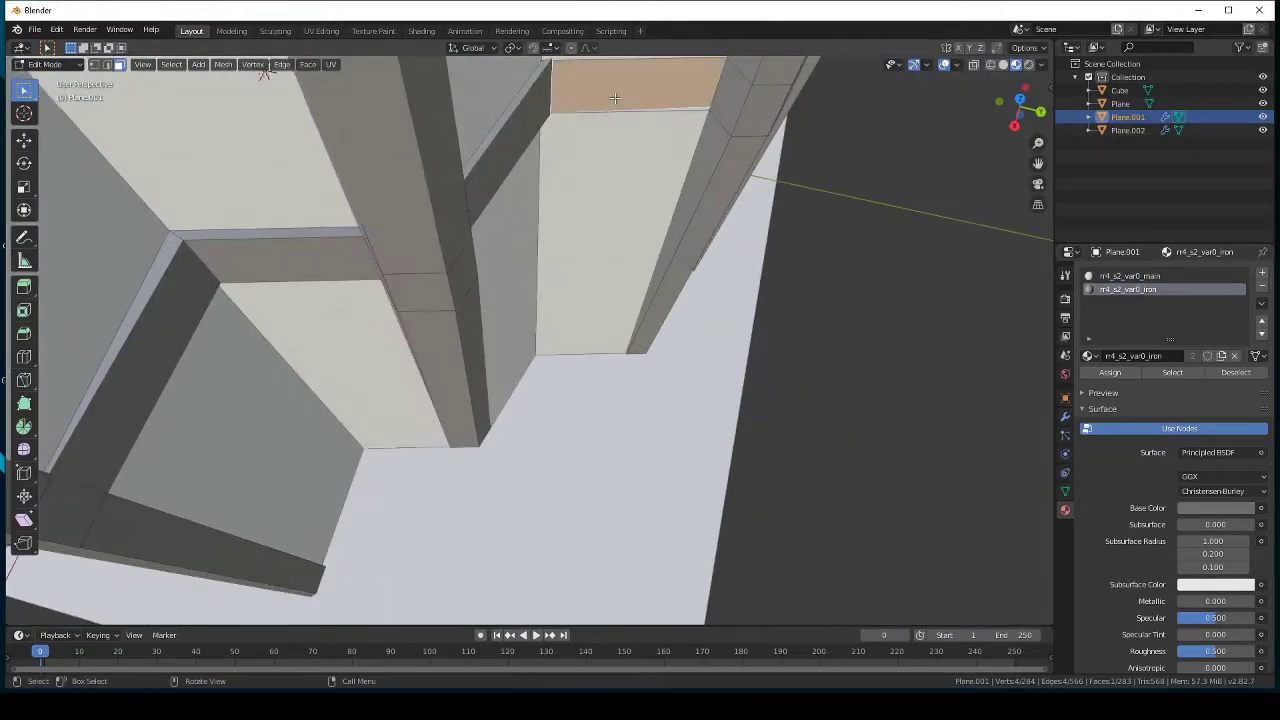
key("KP_7")
key("g")
left_click(480, 251)
Step: Orbit the tower and try moving the right half's top vertices, then cancel the change
scroll(480, 255, "down", 4)
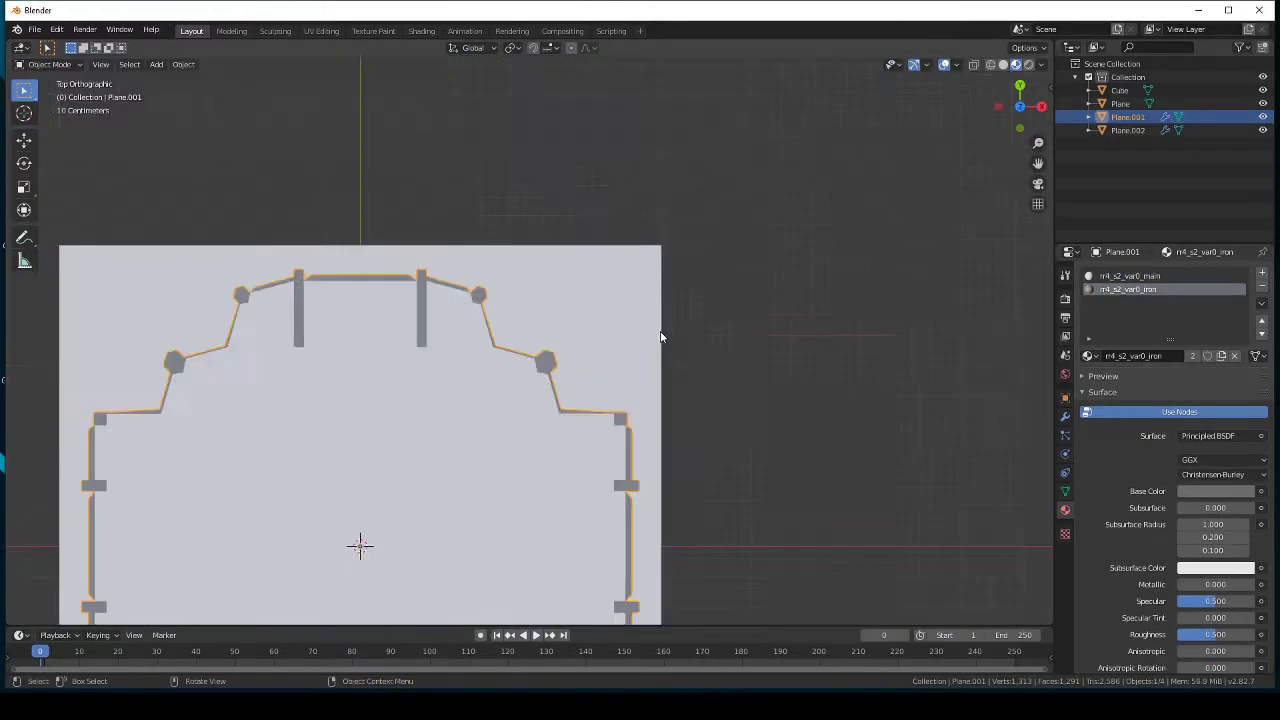
key("Tab")
mouse_move(663, 330)
middle_mouse_down()
mouse_move(549, 304)
mouse_move(600, 270)
middle_mouse_up()
key("Tab")
key("KP_3")
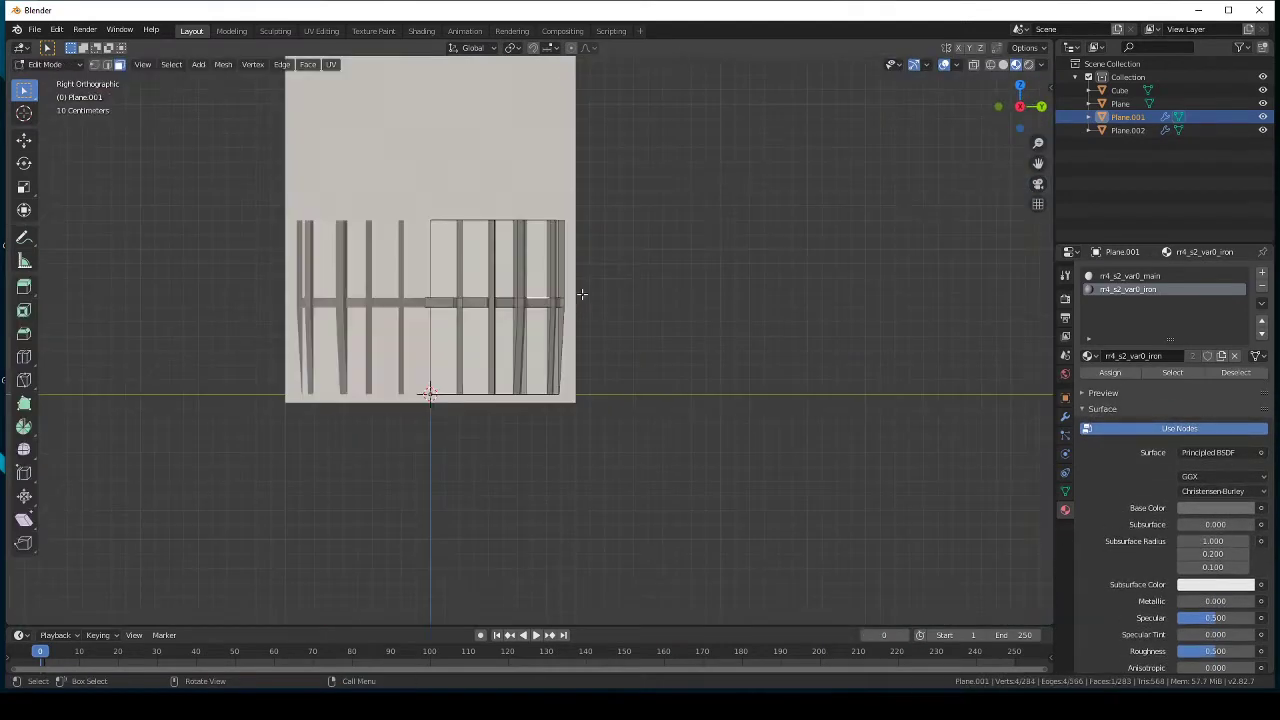
key("z")
left_click_drag(662, 173, 405, 225)
key("g")
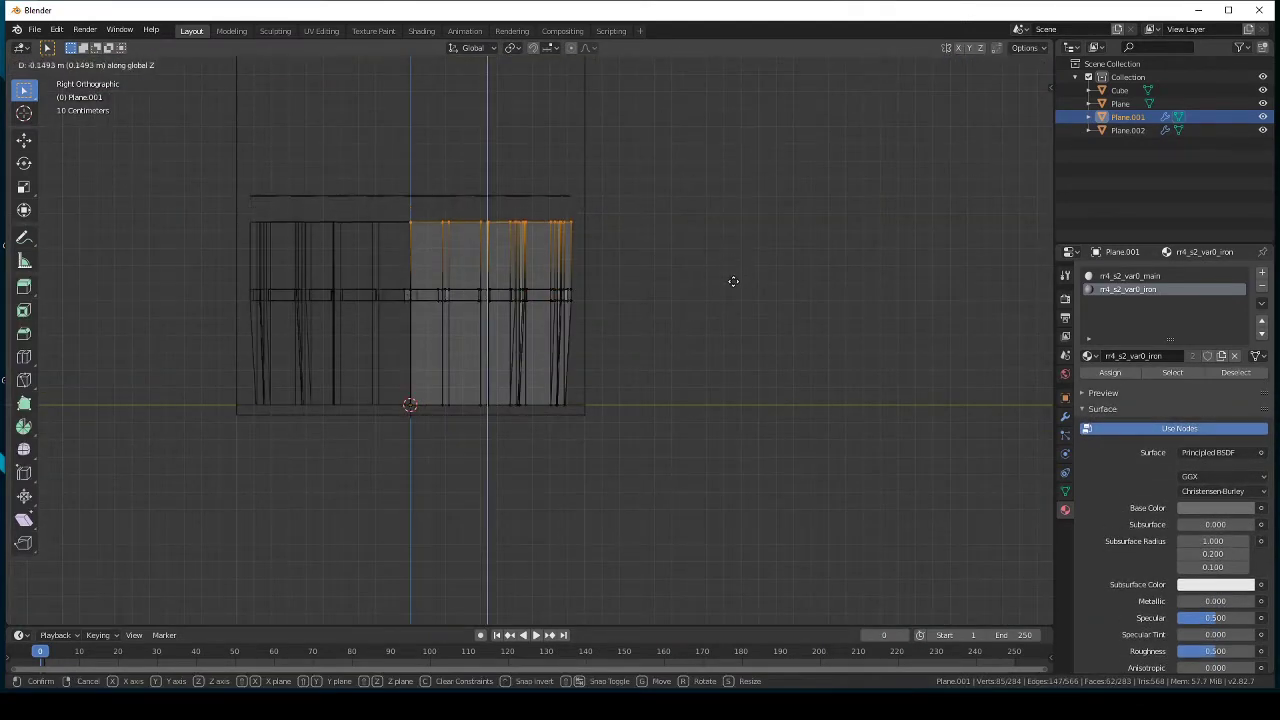
right_click(733, 307)
key("Tab")
key("z")
Step: Give the Plane.002 outline an Array modifier with vertical relative offset and Count 5
left_click(606, 429)
left_click(517, 180)
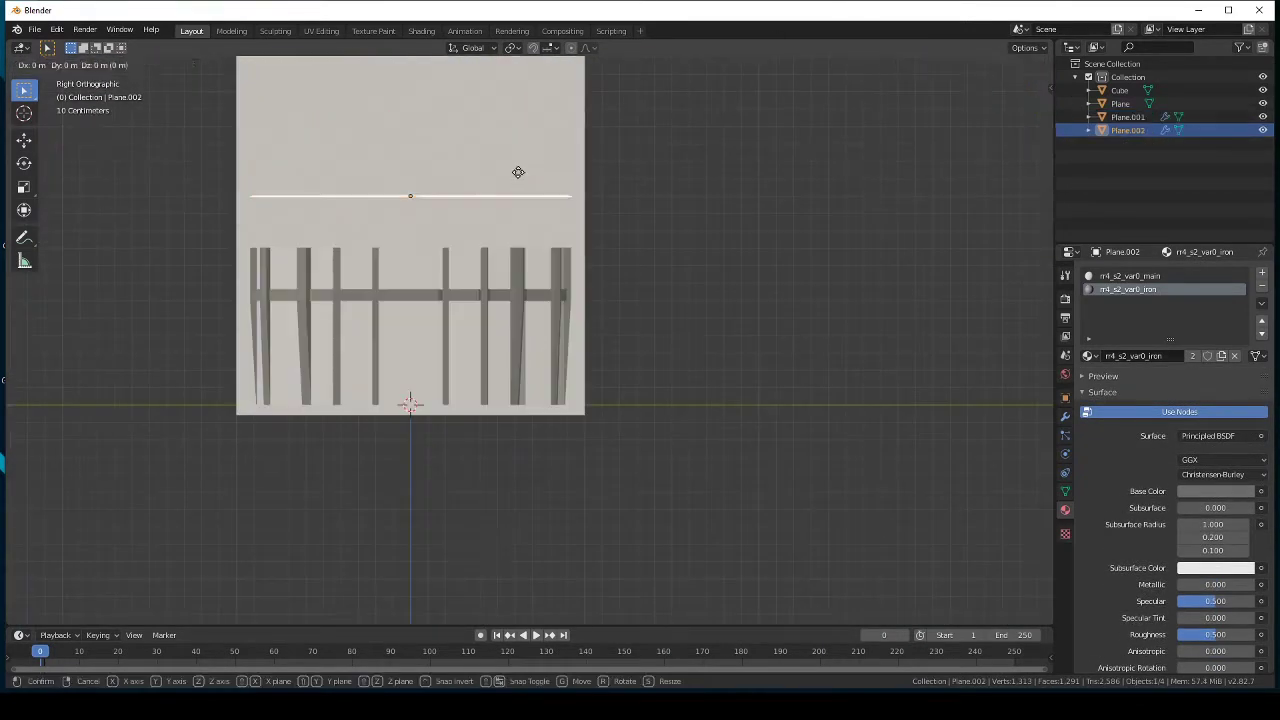
key("g")
scroll(520, 221, "down", 3)
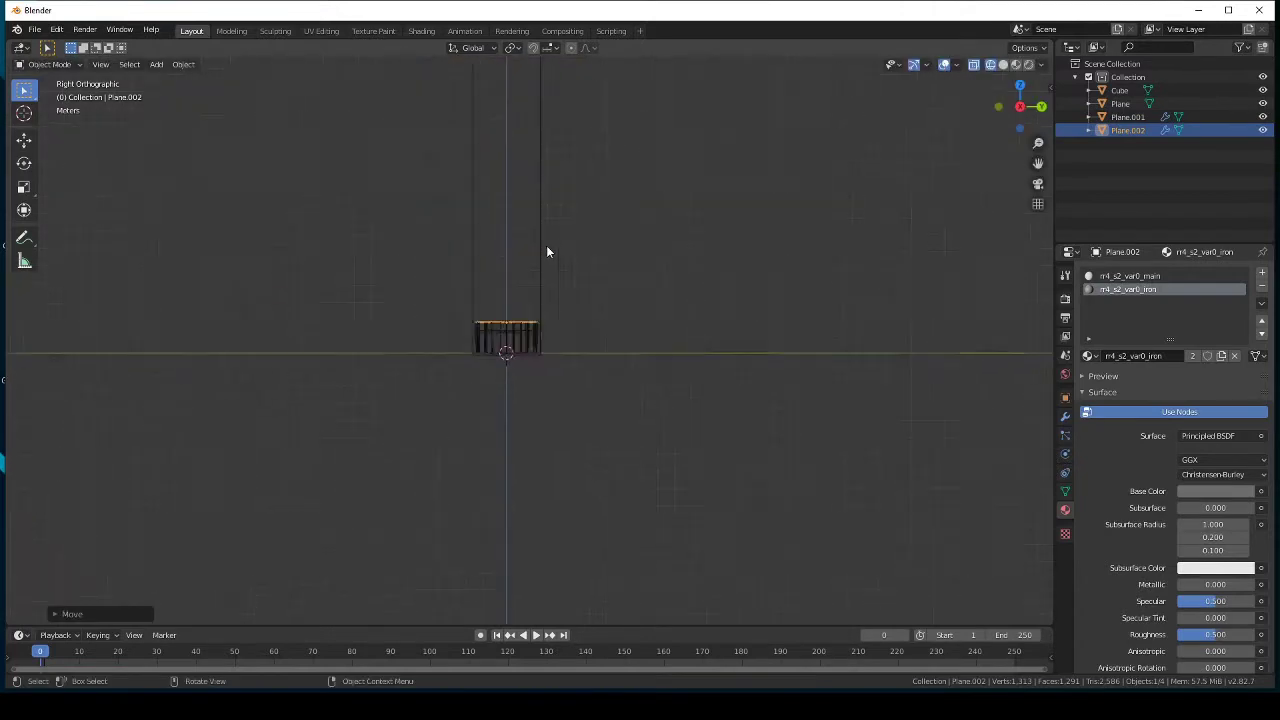
left_click(546, 245)
key("Tab")
left_click(1065, 416)
left_click(1175, 272)
left_click(905, 310)
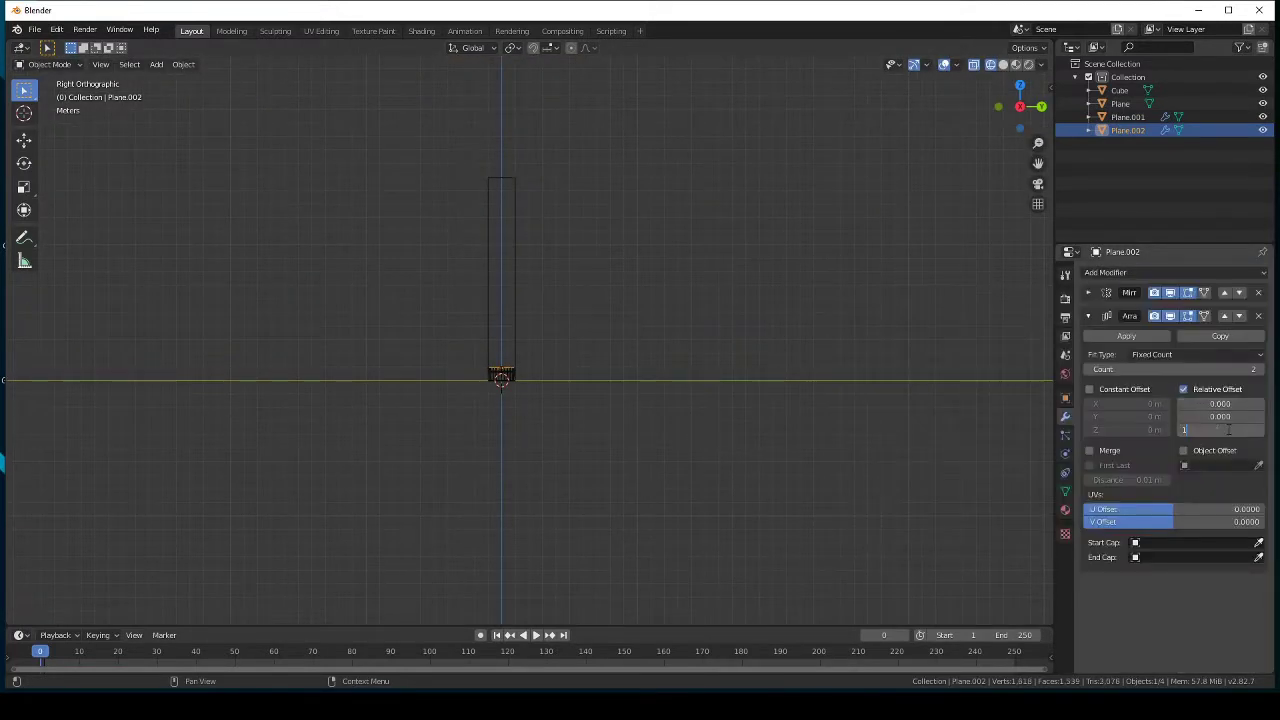
left_click(1090, 370)
Step: Move the base outline into place in Edit Mode, then return to solid shading and Object Mode
key("Tab")
scroll(603, 317, "up", 5)
middle_click_drag(603, 317, 678, 468, "shift")
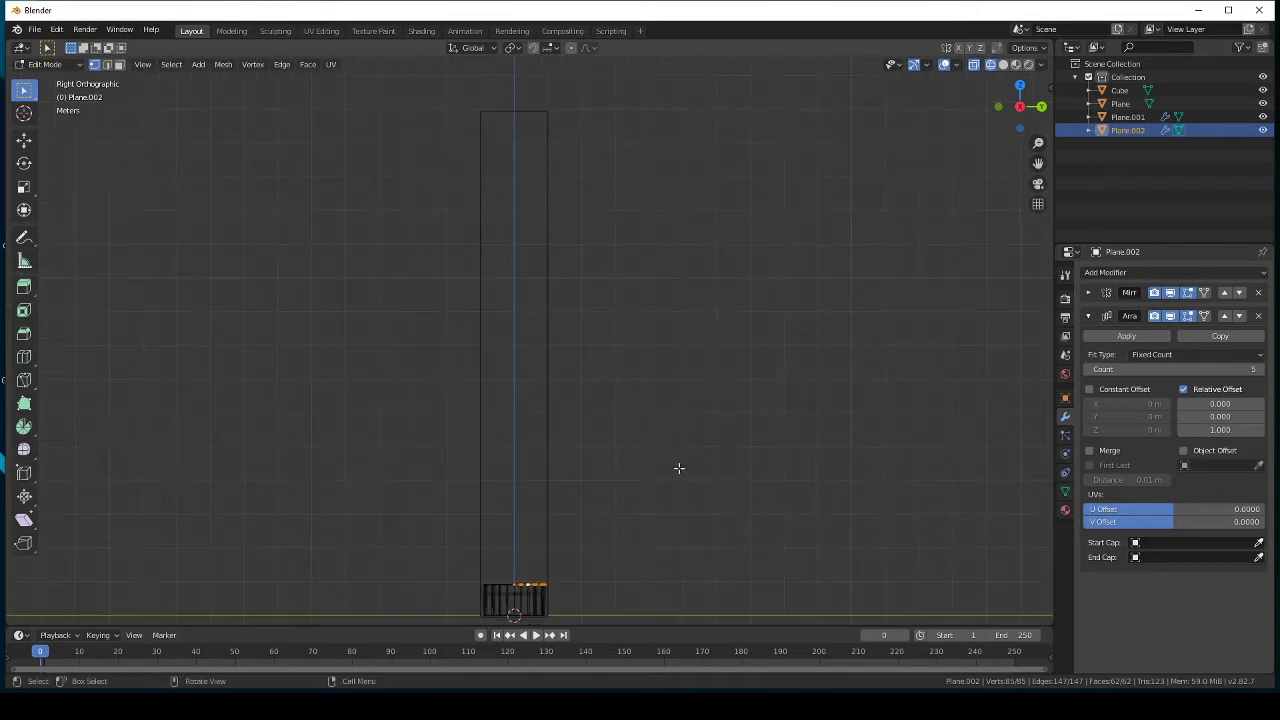
left_click(678, 373)
middle_click_drag(678, 373, 621, 412)
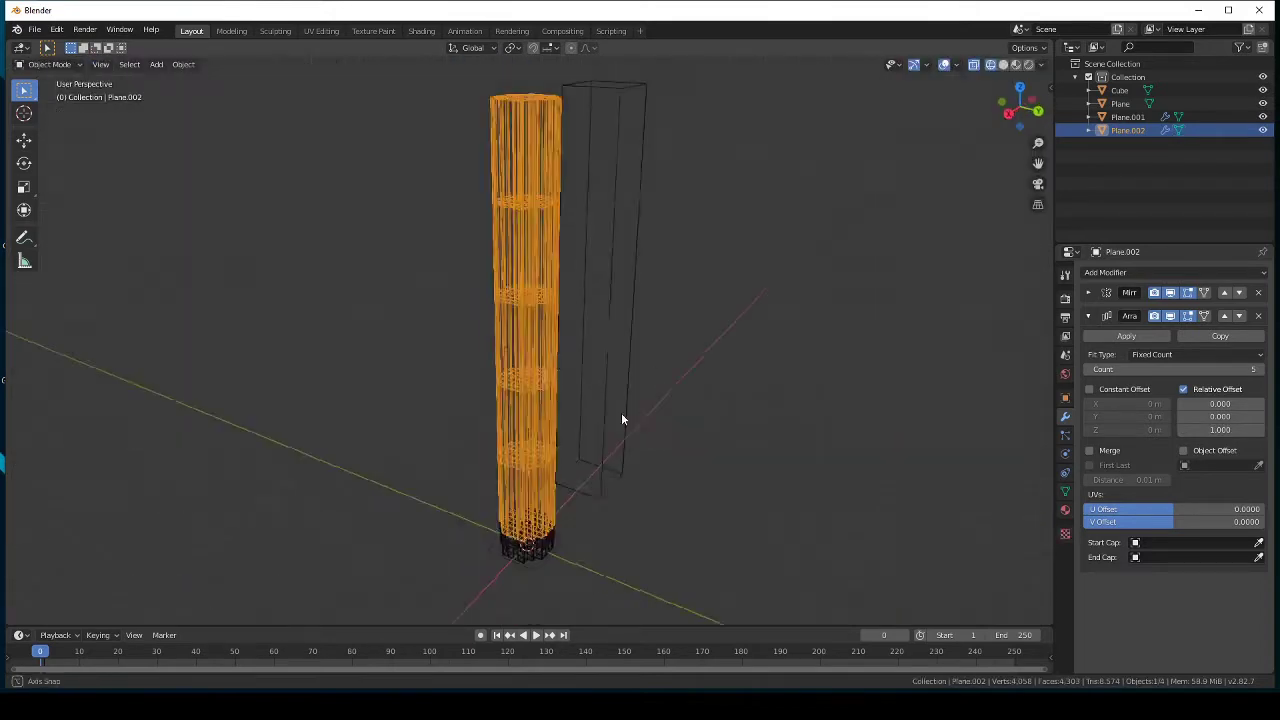
key("z")
key("Tab")
Step: Delete the leftover reference Cube and select the column object
scroll(635, 466, "up", 2)
left_click(605, 450)
key("Delete")
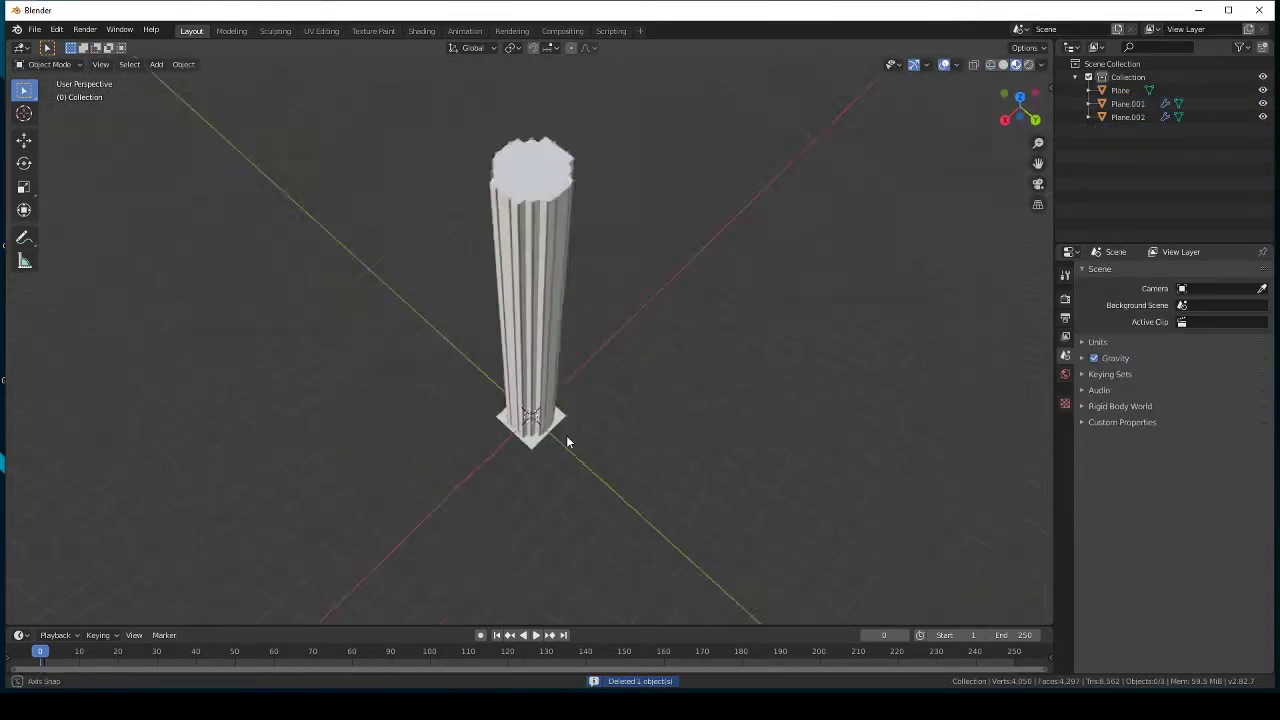
left_click(535, 376)
Step: Add a horizontal loop cut around the column in side wireframe view
key("KP_3")
scroll(655, 450, "up", 2)
key("z")
left_click(518, 343)
key("Tab")
scroll(540, 335, "up", 4)
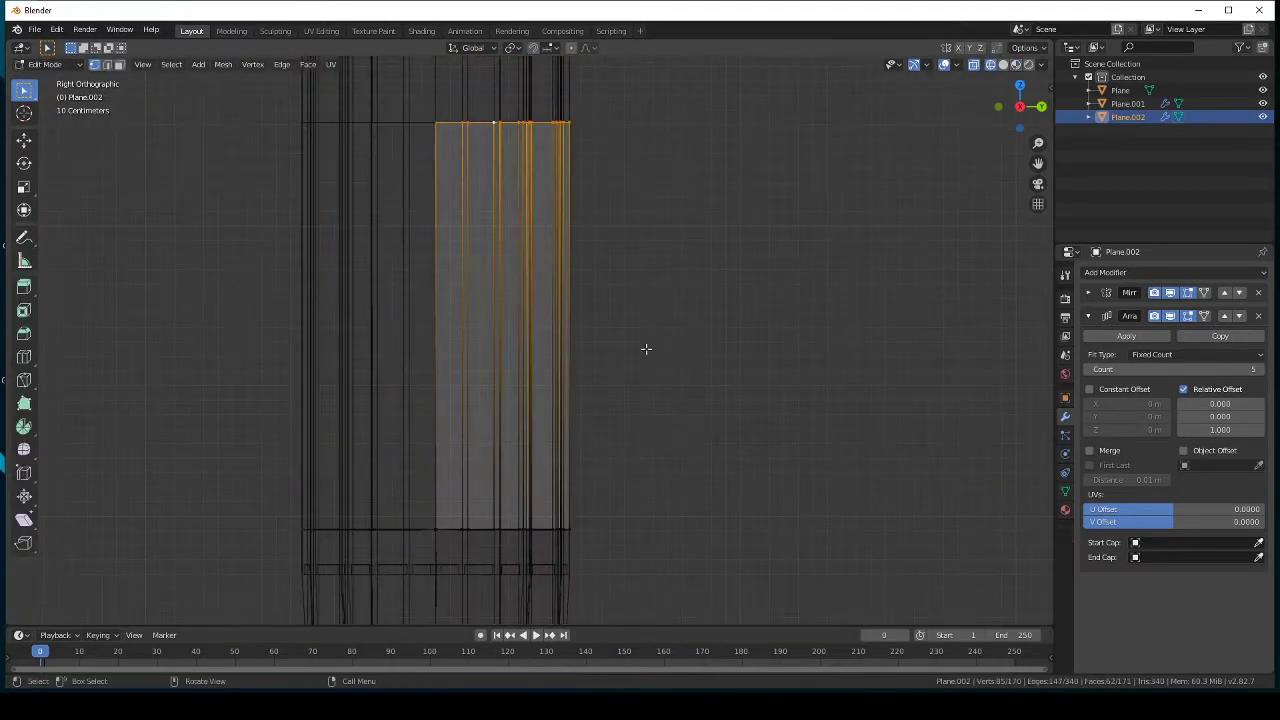
left_click(547, 328)
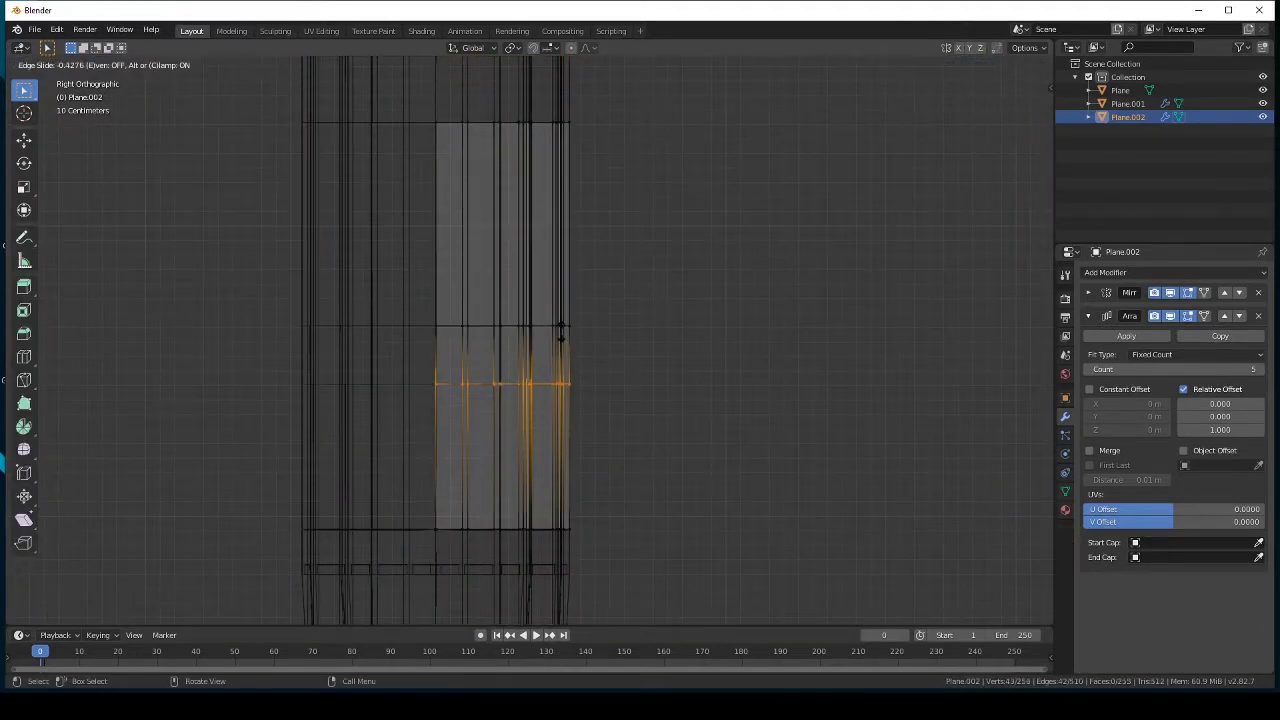
left_click(515, 395)
Step: Select the band of faces around the column and choose the iron material slot
key("shift+z")
mouse_move(517, 386)
middle_mouse_down()
mouse_move(451, 346)
mouse_move(473, 328)
middle_mouse_up()
key("3")
left_click(451, 346)
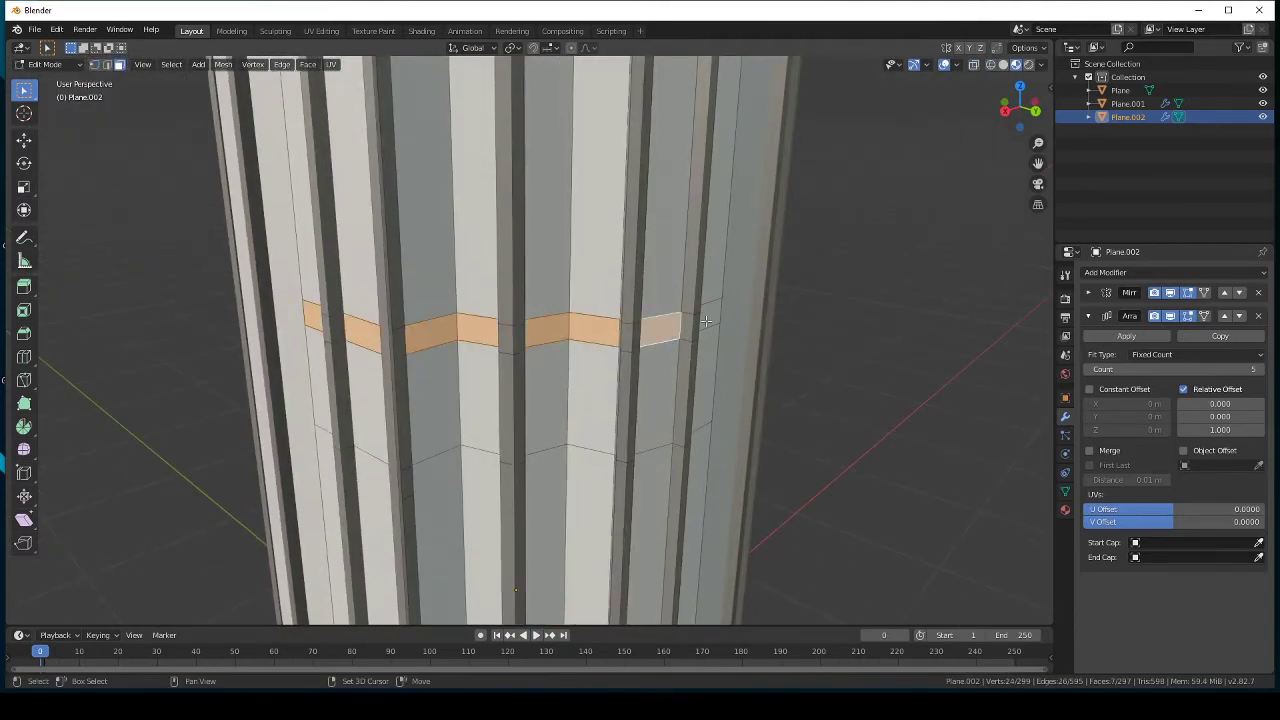
middle_click_drag(706, 321, 650, 330)
left_click(1065, 510)
left_click(1128, 289)
Step: Preview the column, then cut another edge loop across it with Ctrl+R
key("Tab")
scroll(583, 410, "down", 3)
scroll(561, 427, "down", 4)
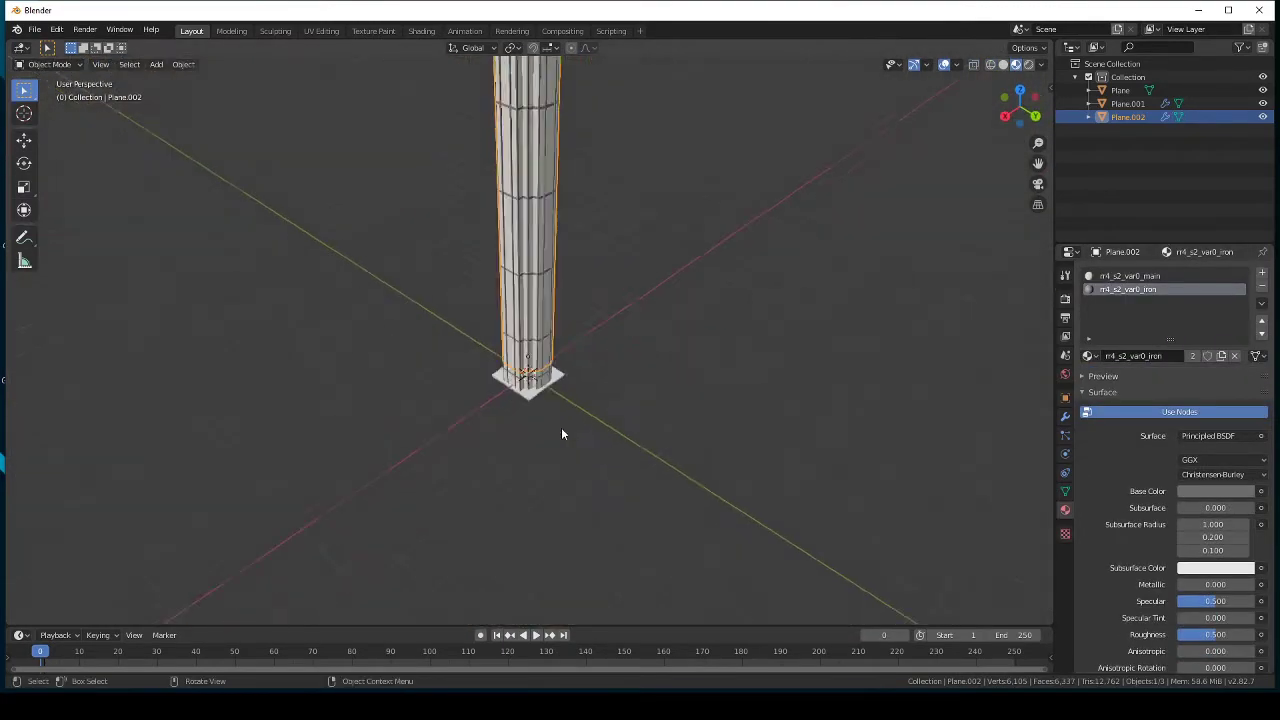
scroll(561, 433, "up", 8)
key("Tab")
middle_click_drag(543, 394, 507, 399)
key("3")
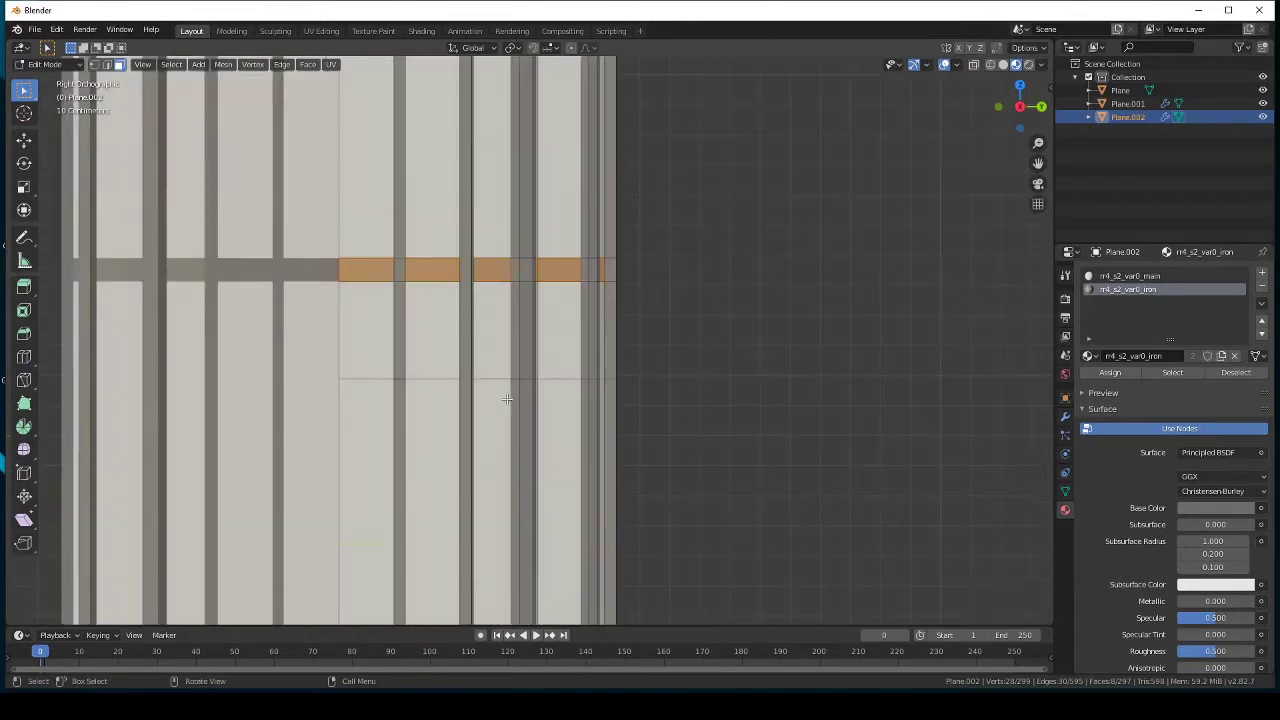
key("ctrl+r")
left_click(507, 399)
Step: Add another face to the band selection and check the iron bands in Object Mode
key("3")
middle_click_drag(330, 400, 370, 395)
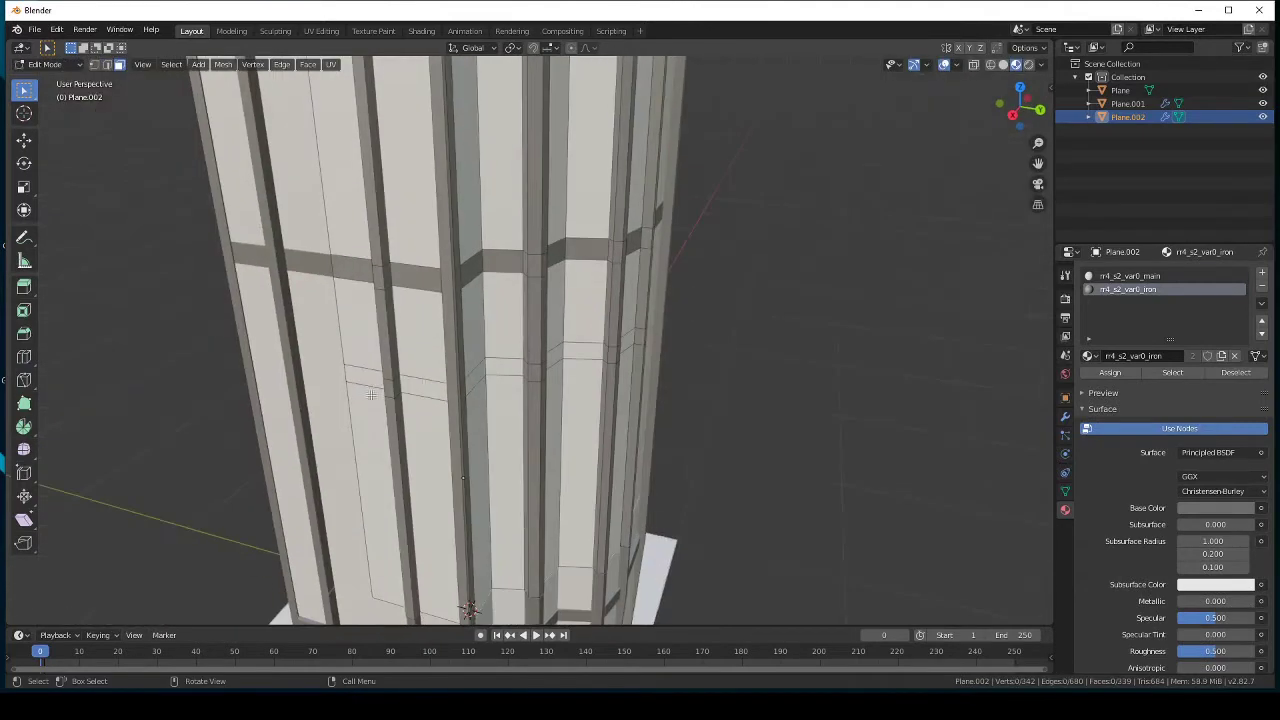
middle_click_drag(502, 367, 560, 380)
left_click(735, 405, "shift")
key("Tab")
scroll(636, 367, "down", 3)
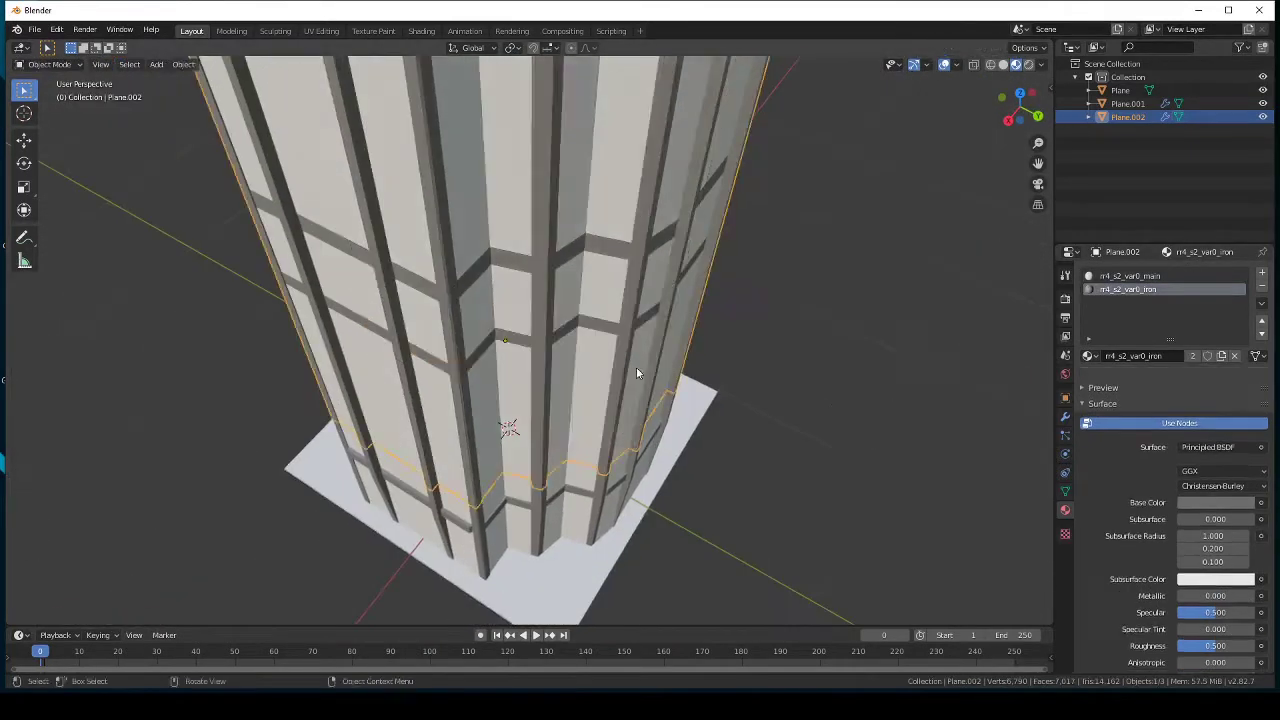
mouse_move(636, 367)
middle_mouse_down()
mouse_move(563, 357)
mouse_move(626, 369)
middle_mouse_up()
Step: Narrow the selection to a single column face in see-through wireframe shading
key("Tab")
left_click(581, 350)
left_click(508, 331)
left_click(545, 376)
middle_click_drag(545, 376, 529, 364)
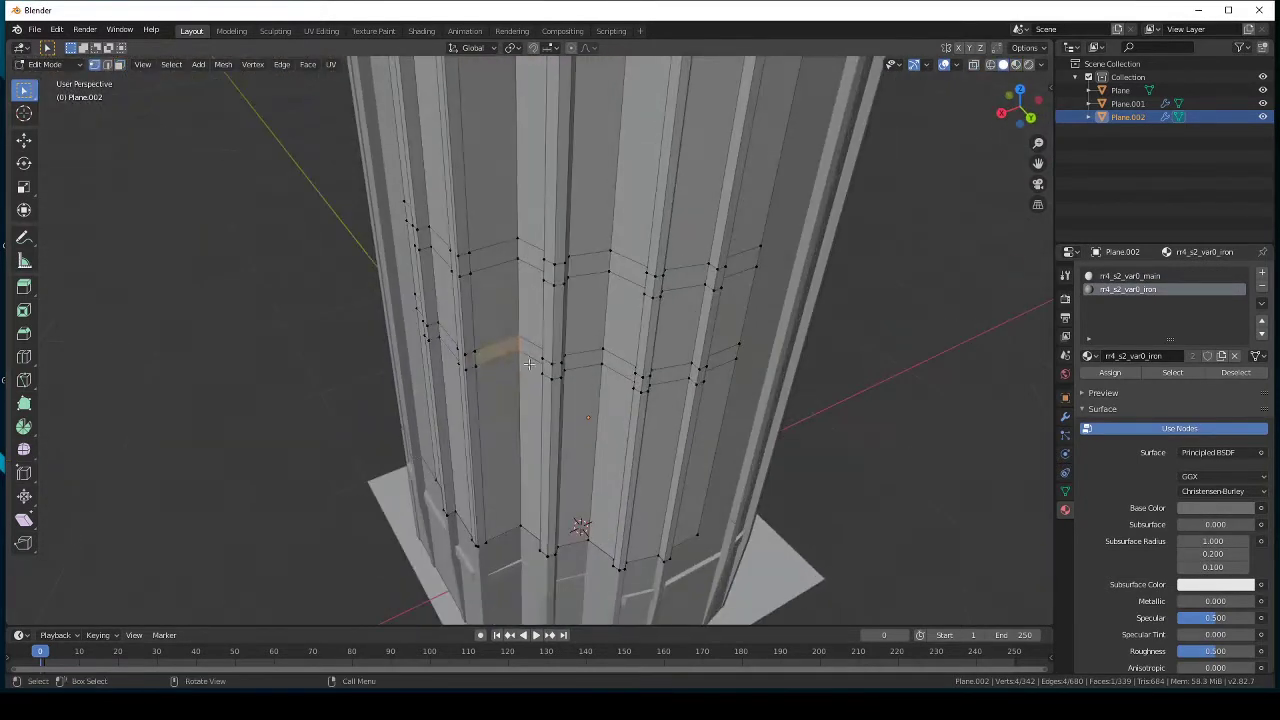
Step: Adjust a profile vertex from Top view and check it in perspective
key("KP_7")
scroll(490, 396, "up", 2)
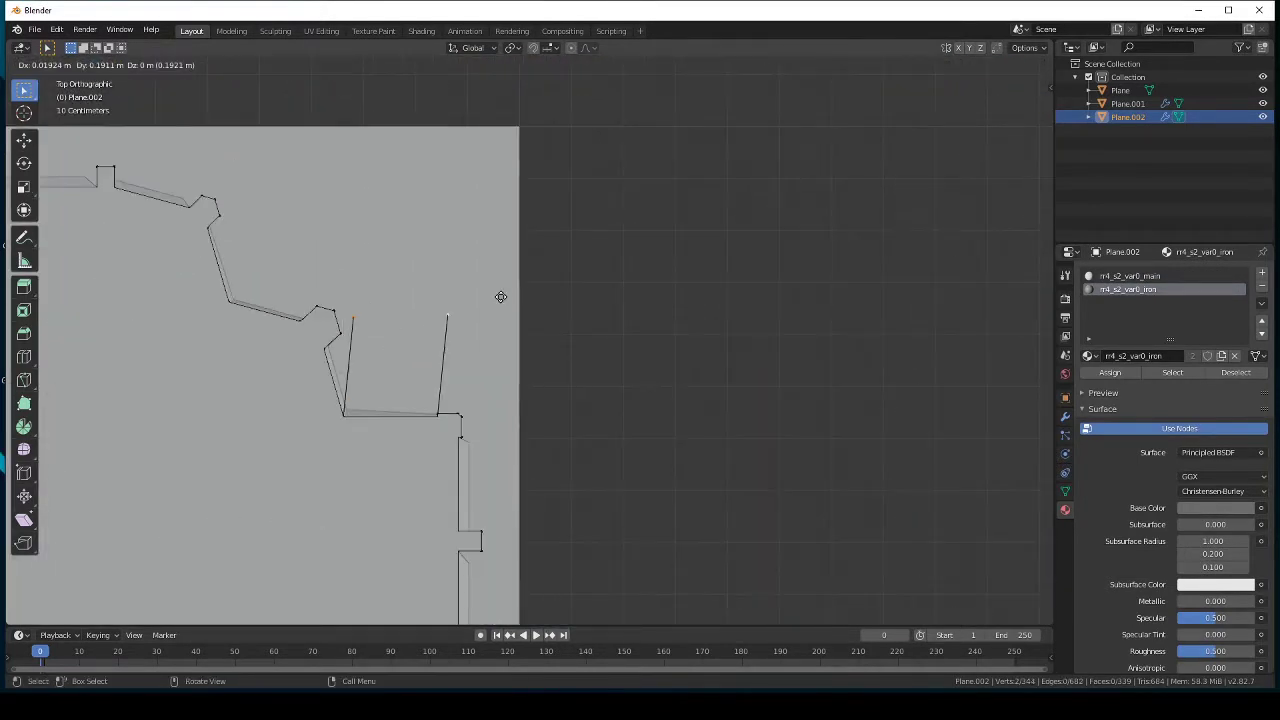
left_click(501, 297)
middle_click_drag(501, 297, 641, 383)
key("KP_7")
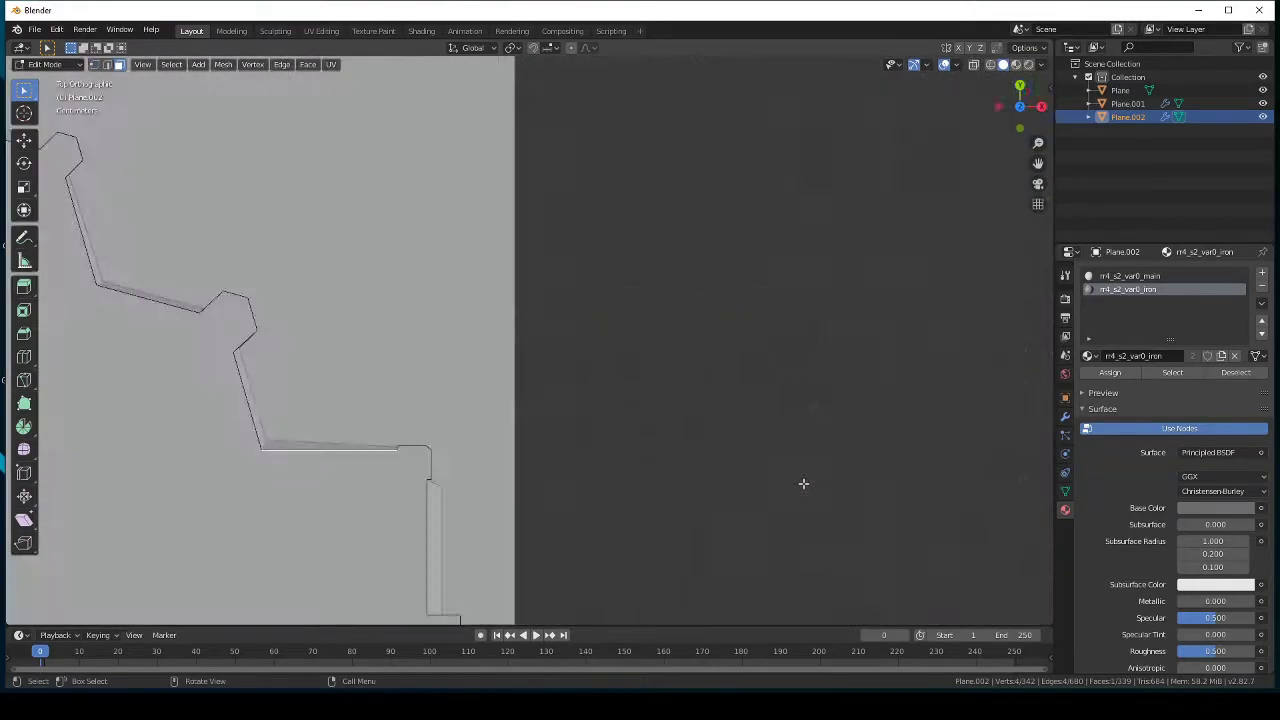
mouse_move(803, 483)
middle_mouse_down()
mouse_move(600, 400)
mouse_move(450, 300)
middle_mouse_up()
key("KP_7")
Step: Extrude the selected face outward twice into a ledge, then switch to solid shading
key("e")
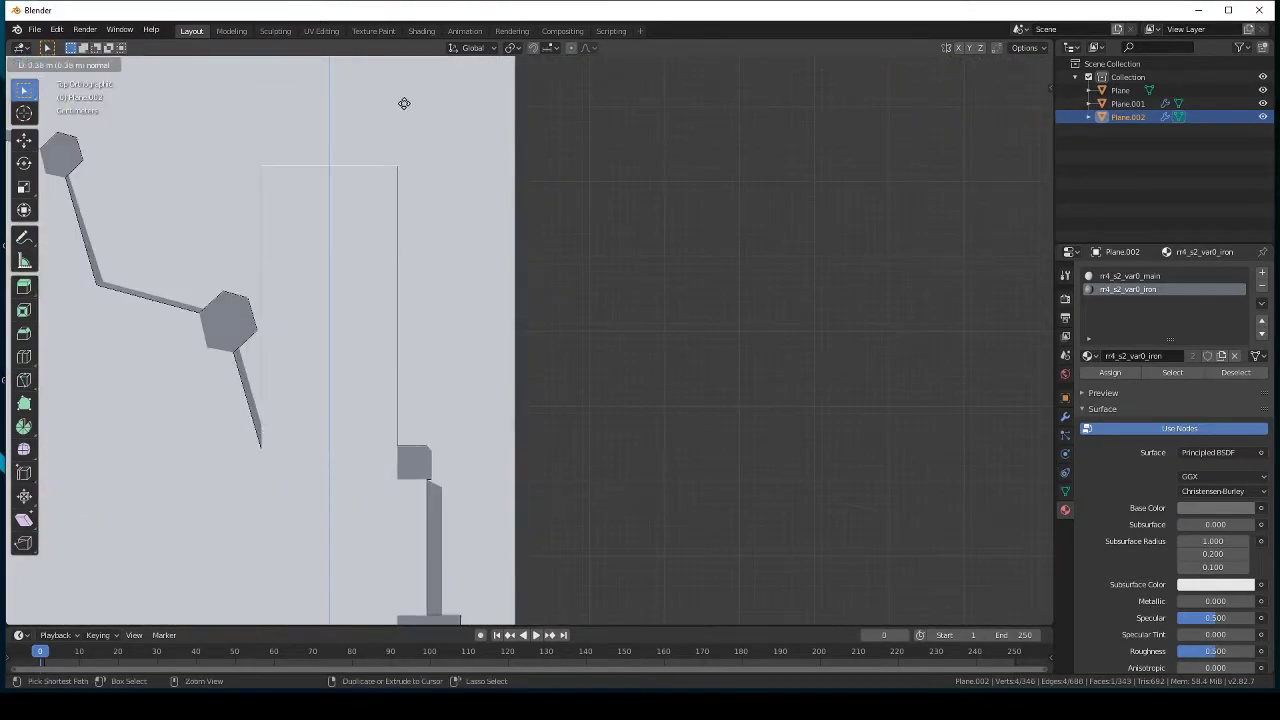
left_click(404, 103)
mouse_move(404, 103)
middle_mouse_down()
mouse_move(541, 374)
mouse_move(541, 400)
middle_mouse_up()
key("e")
key("e")
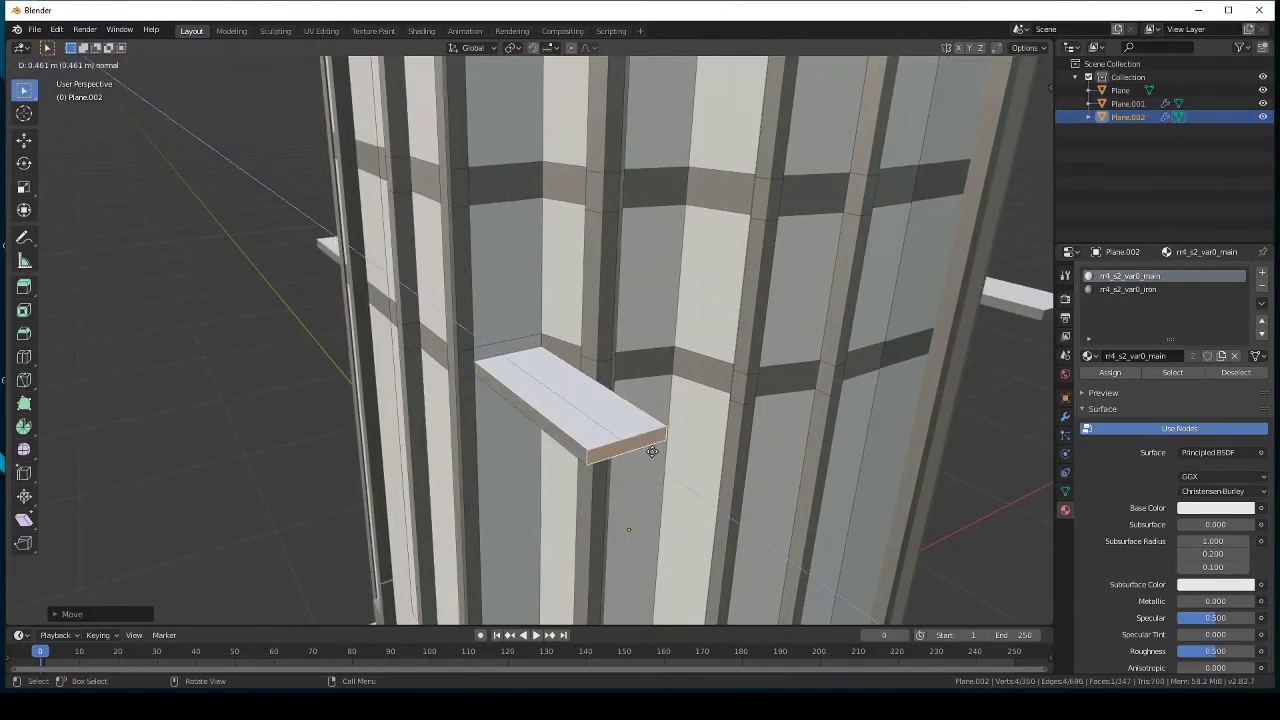
key("KP_7")
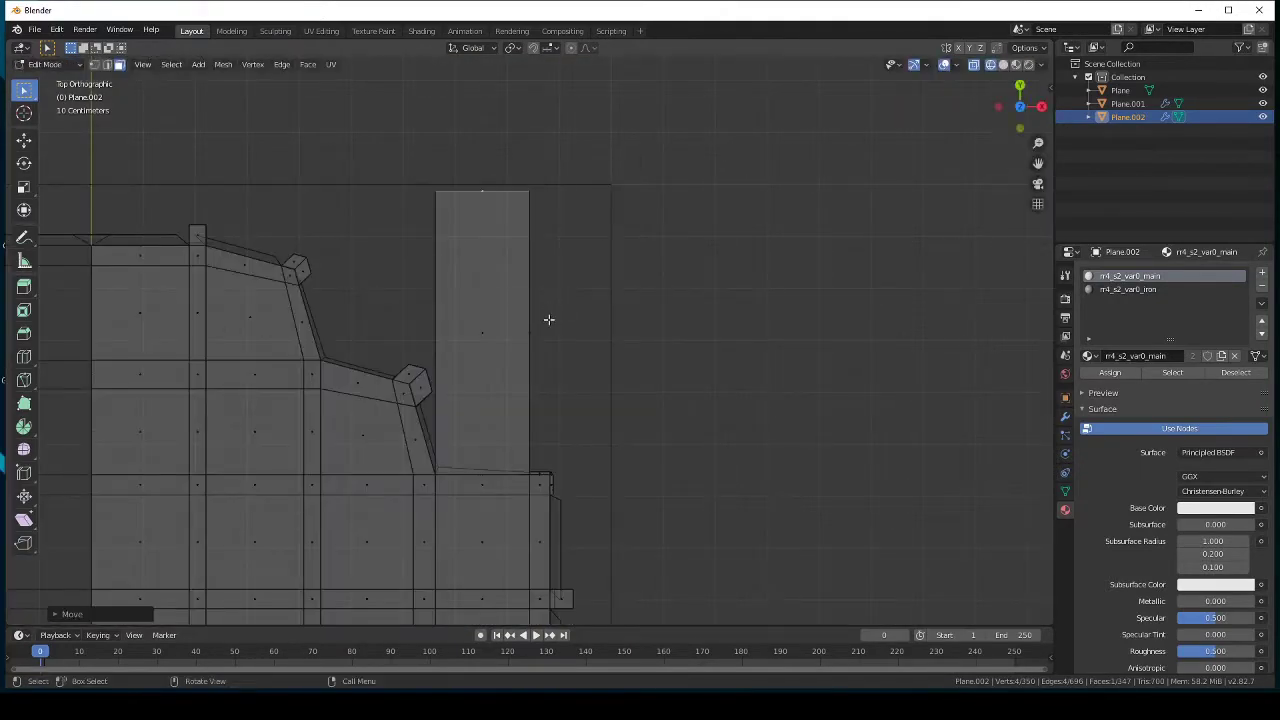
middle_click_drag(549, 319, 523, 369)
key("z")
left_click(608, 366)
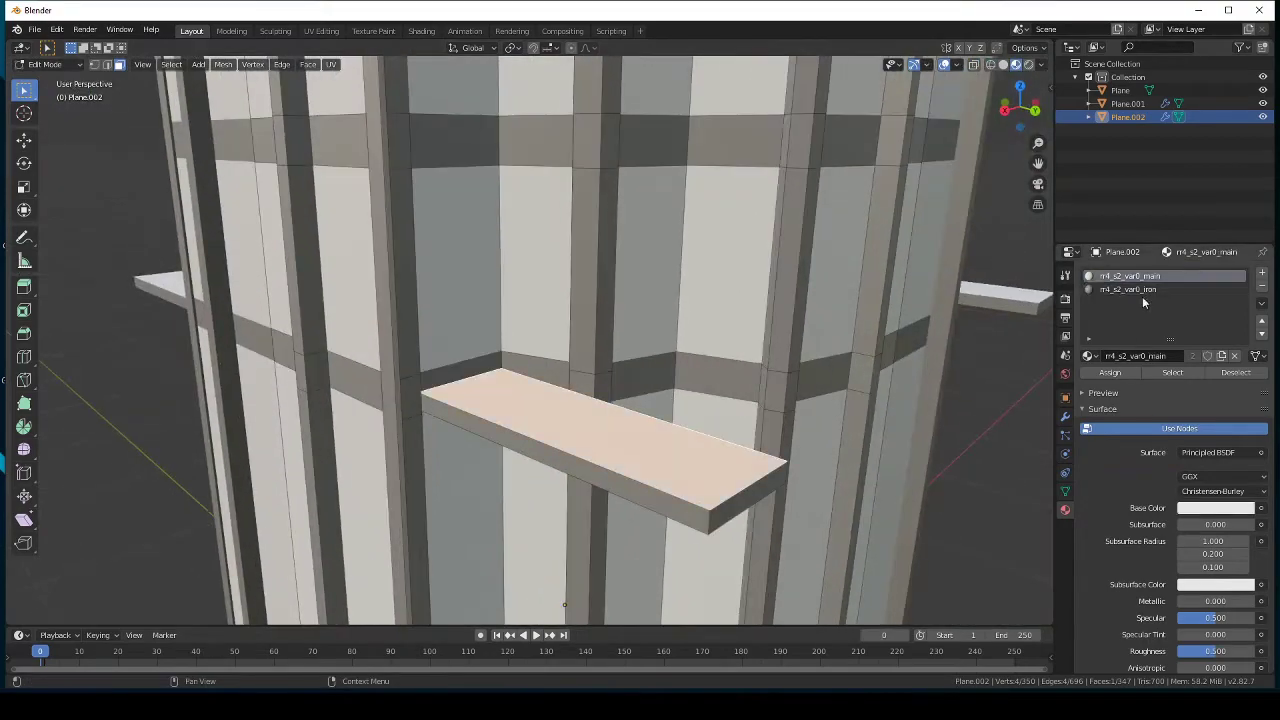
Step: Pick the iron slot and extrude the shelf face about 0.24 m along its normal
left_click(1140, 289)
scroll(626, 405, "down", 5)
middle_click_drag(710, 445, 725, 442)
key("e")
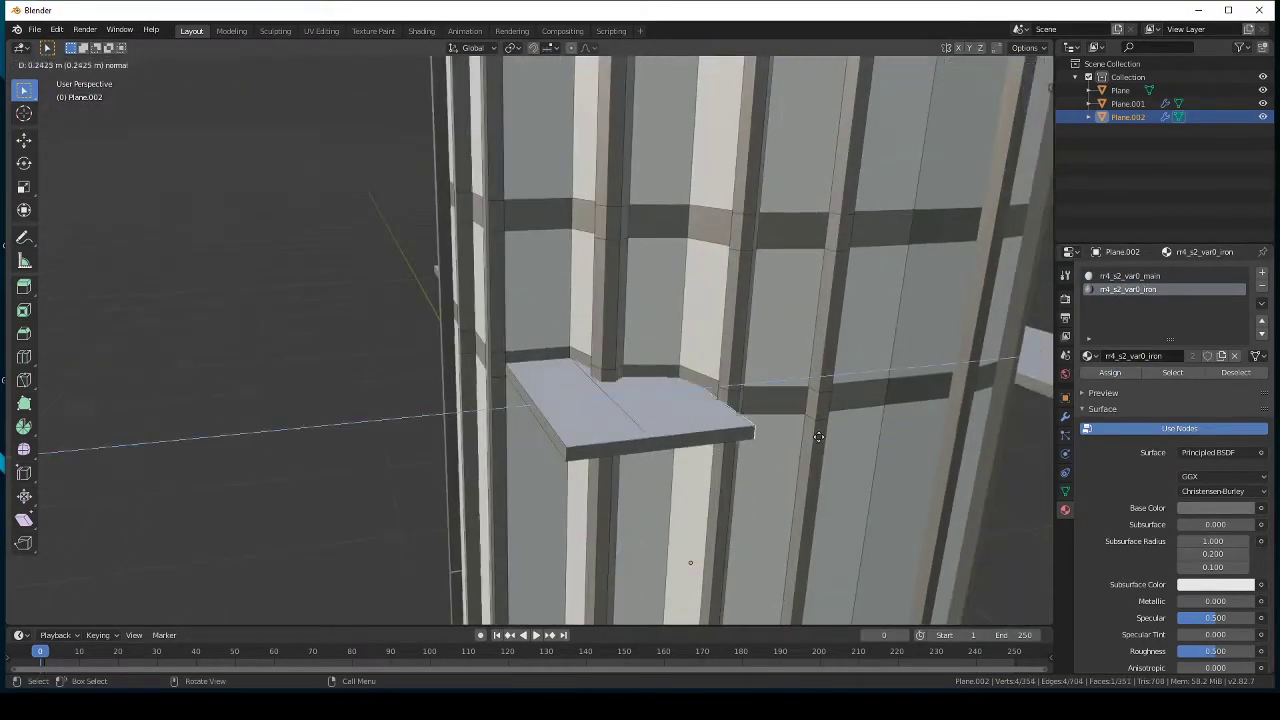
scroll(958, 413, "down", 5)
mouse_move(635, 400)
middle_mouse_down()
mouse_move(556, 424)
mouse_move(540, 456)
middle_mouse_up()
scroll(556, 424, "up", 5)
scroll(546, 390, "up", 3)
left_click(596, 415)
Step: Reposition the selected geometry from the front view and inspect the frame and shelves
key("KP_1")
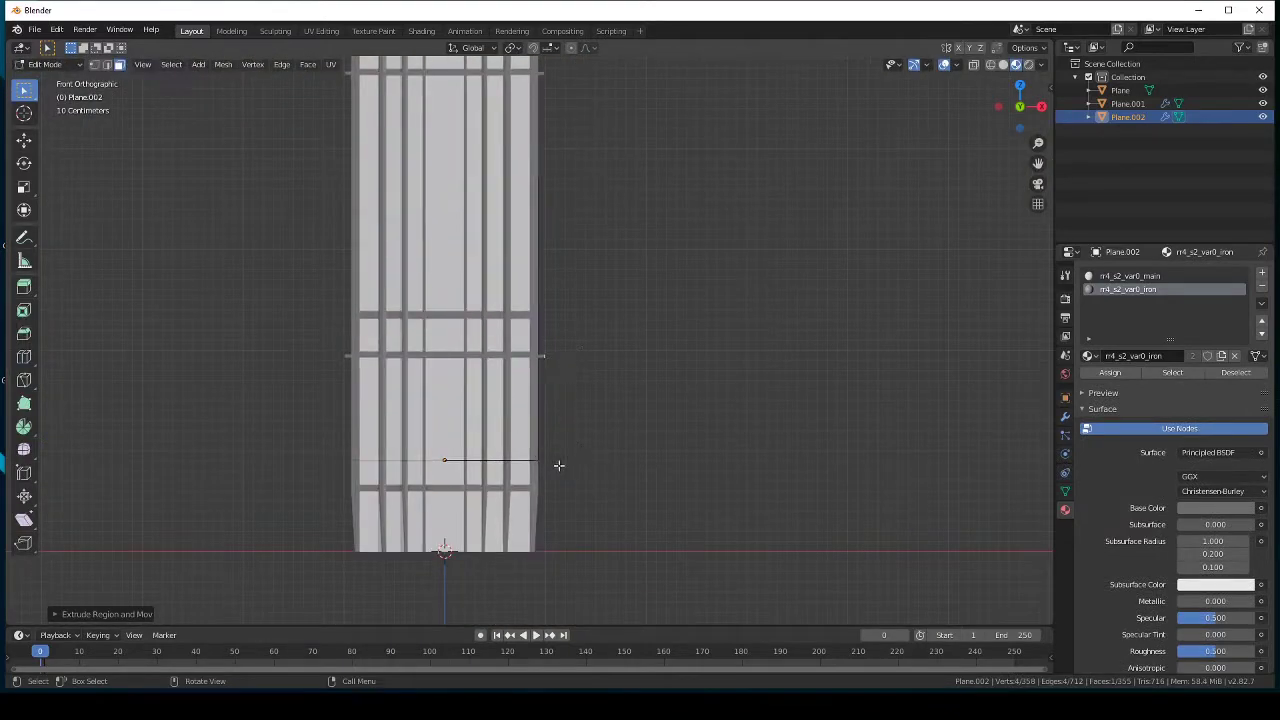
scroll(594, 423, "up", 2)
key("g")
left_click(589, 429)
key("KP_7")
mouse_move(597, 429)
middle_mouse_down()
mouse_move(531, 400)
mouse_move(622, 305)
mouse_move(374, 386)
mouse_move(463, 351)
mouse_move(606, 374)
middle_mouse_up()
scroll(531, 400, "down", 4)
scroll(443, 486, "up", 3)
mouse_move(443, 486)
middle_mouse_down()
mouse_move(691, 366)
mouse_move(578, 403)
mouse_move(580, 326)
mouse_move(640, 330)
middle_mouse_up()
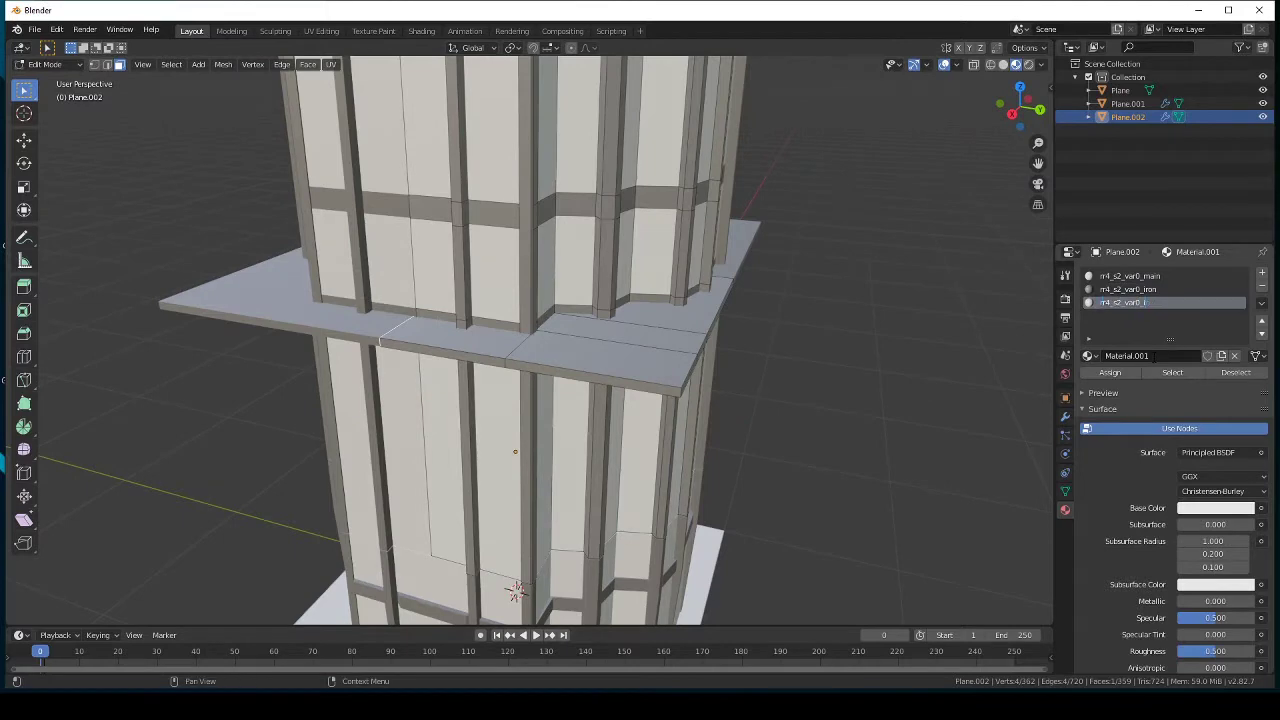
Step: Give m4_s2_var0_door an orange base colour and select an upper-storey wall face
left_click(1191, 510)
left_click(1130, 276)
left_click(559, 260)
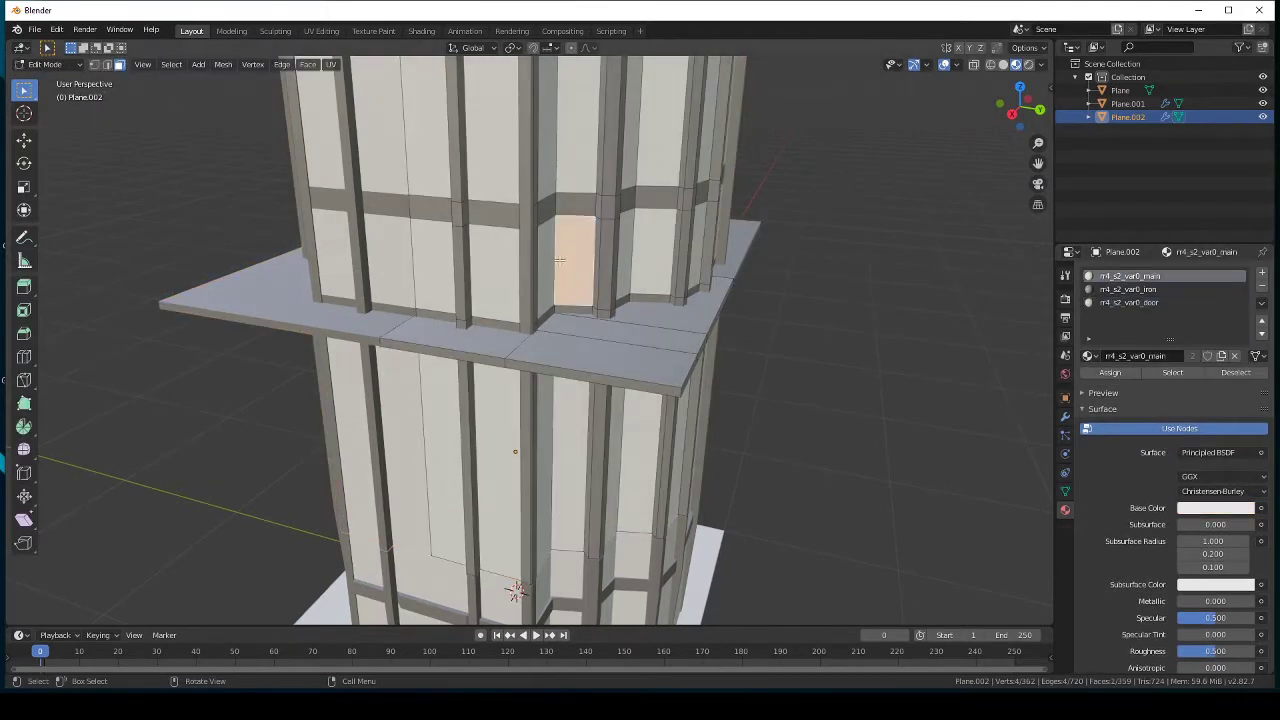
scroll(674, 280, "down", 3)
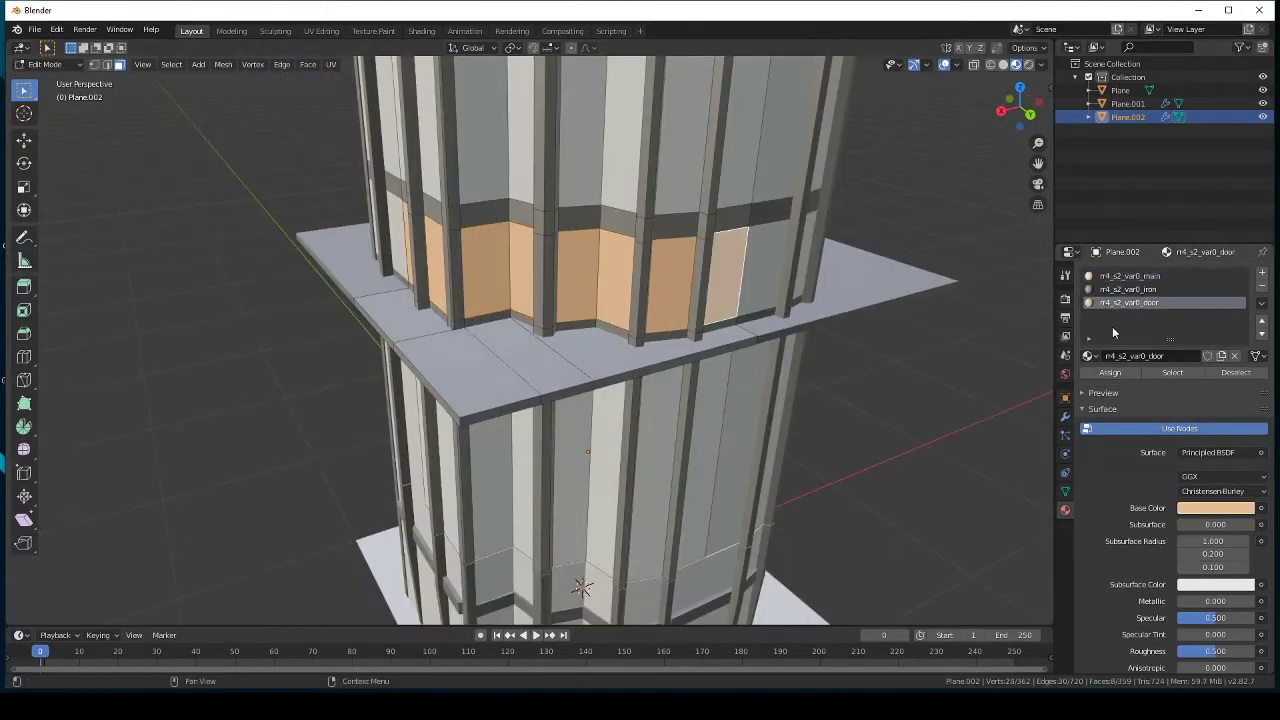
Step: Preview the materials in Object Mode, then return to Edit Mode and view the tower from Top
key("Tab")
scroll(563, 375, "down", 3)
scroll(563, 375, "up", 3)
key("Tab")
middle_click_drag(563, 375, 593, 288)
key("KP_7")
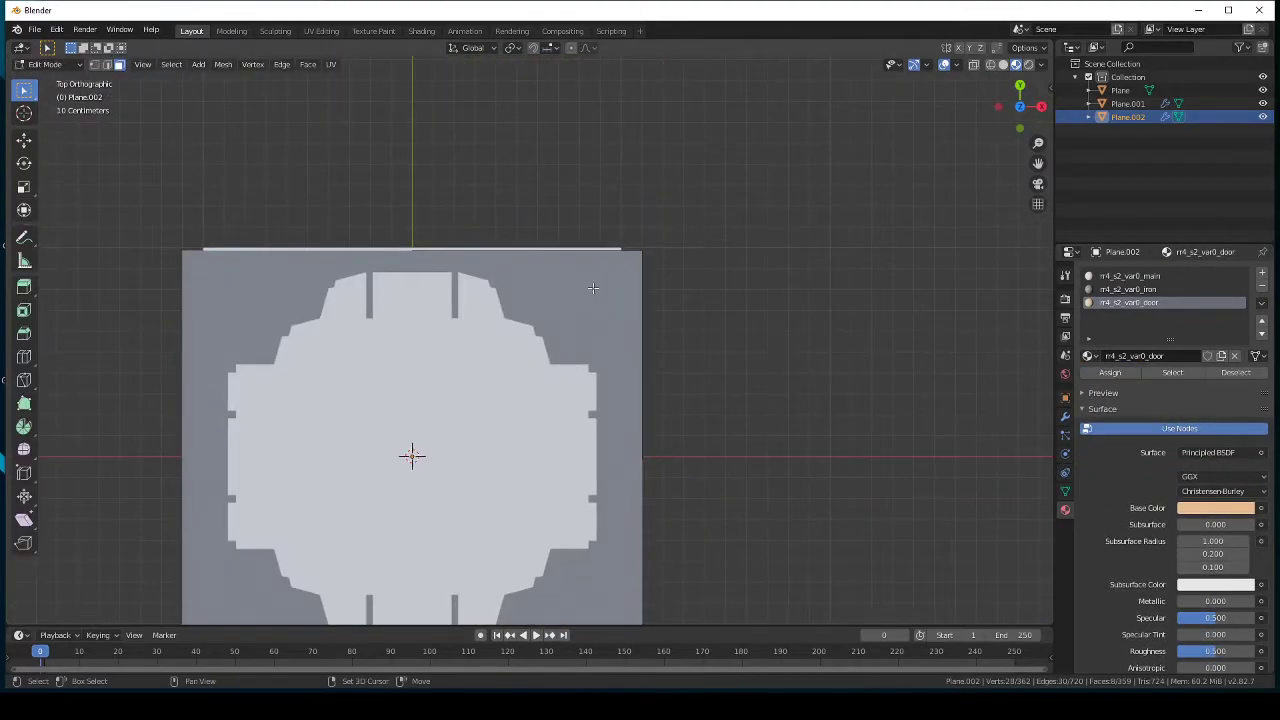
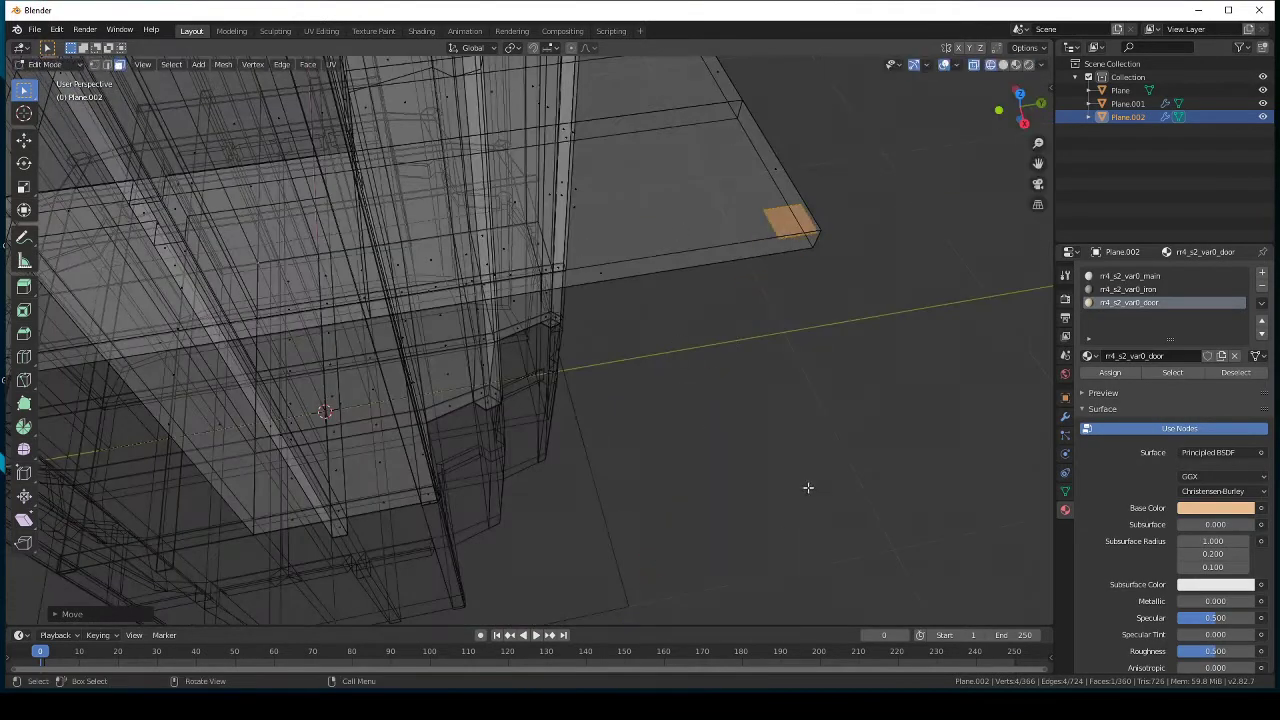
Step: Move, resize and extrude the balcony's corner post face into a long railing bar
key("KP_3")
key("g")
left_click(719, 400)
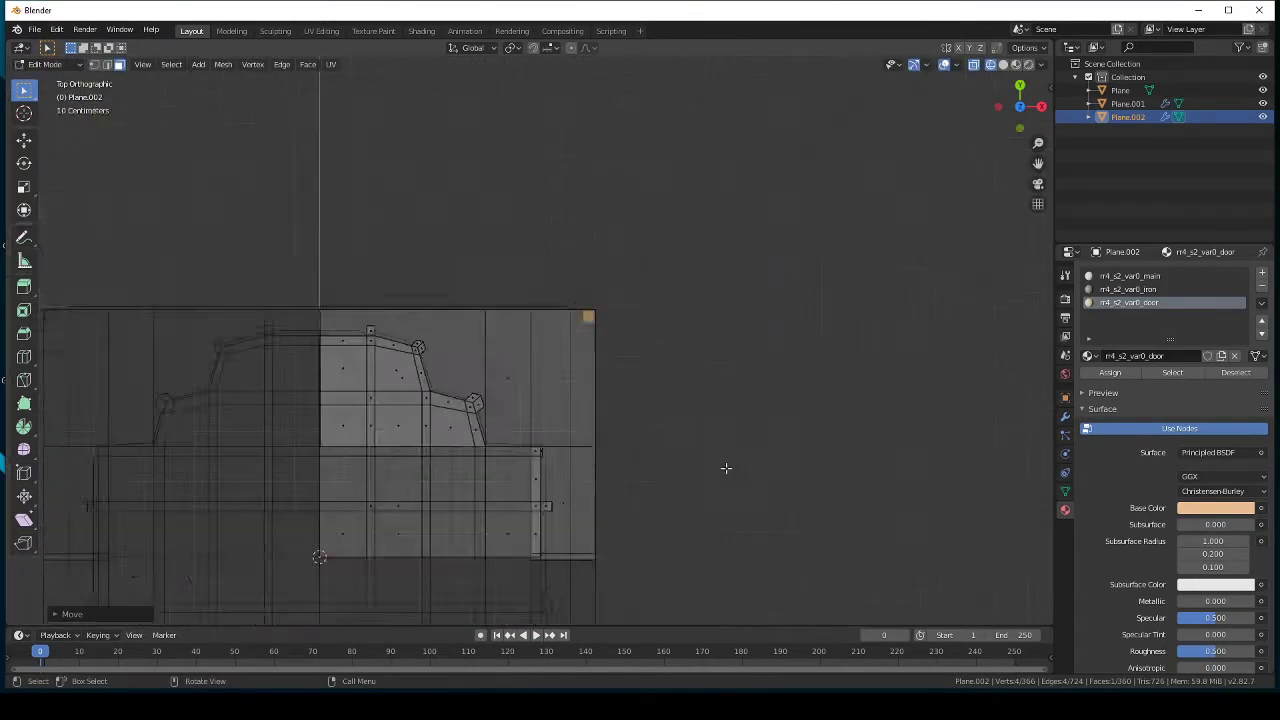
mouse_move(723, 466)
middle_mouse_down()
mouse_move(634, 414)
mouse_move(674, 431)
middle_mouse_up()
key("KP_3")
left_click(630, 397)
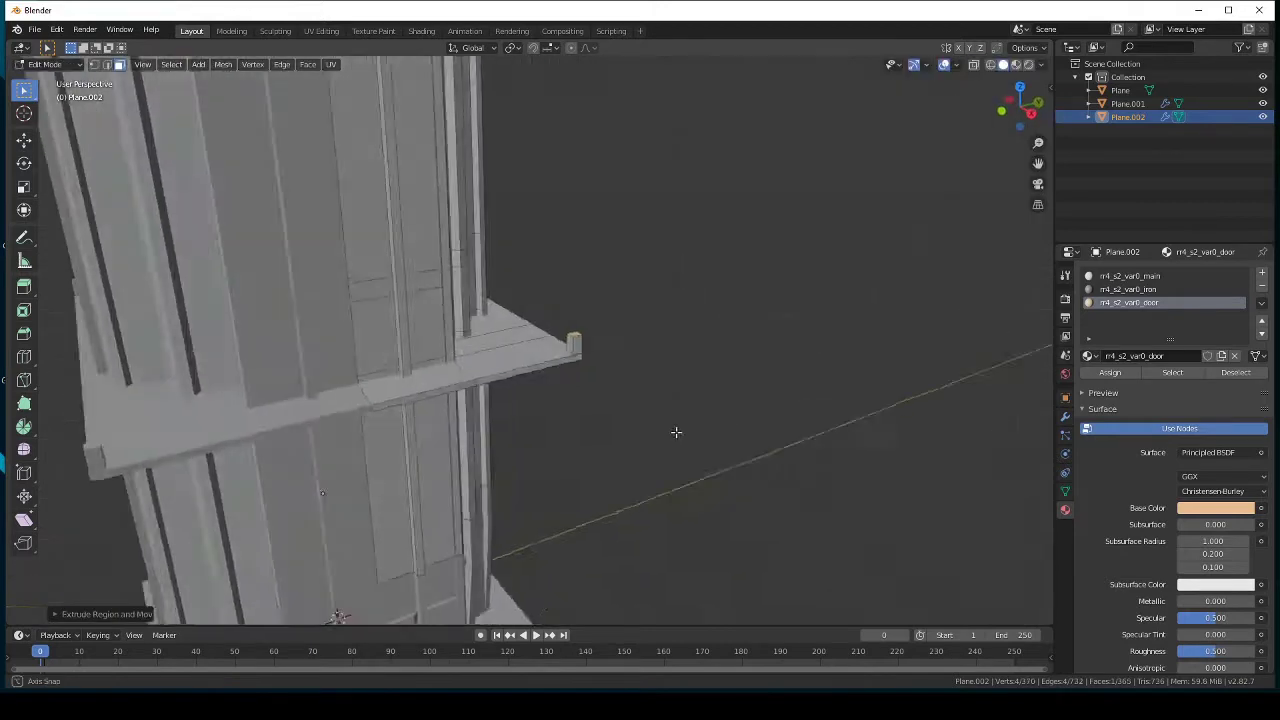
key("s")
left_click(683, 423)
scroll(683, 423, "down", 2)
key("e")
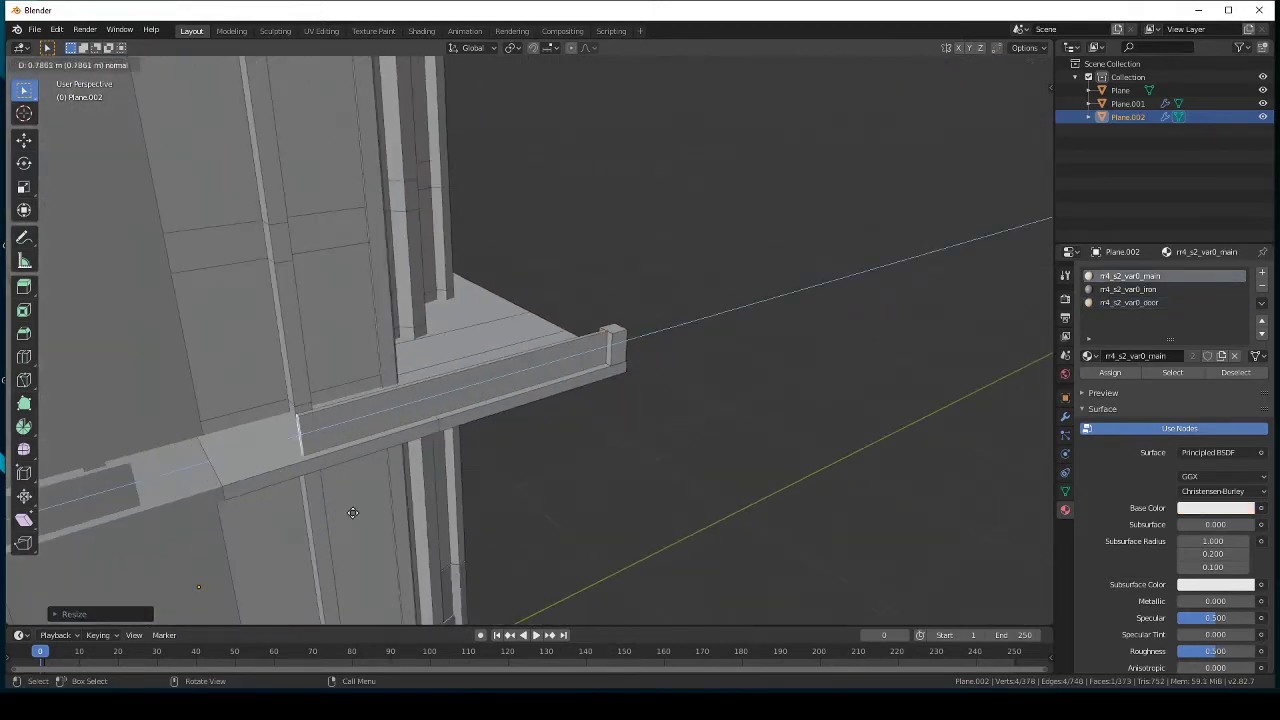
left_click(279, 535)
mouse_move(279, 535)
middle_mouse_down()
mouse_move(543, 434)
mouse_move(537, 391)
middle_mouse_up()
Step: Add a new material slot named m4_s2_var0_separation with a strong blue base colour
left_click(1261, 272)
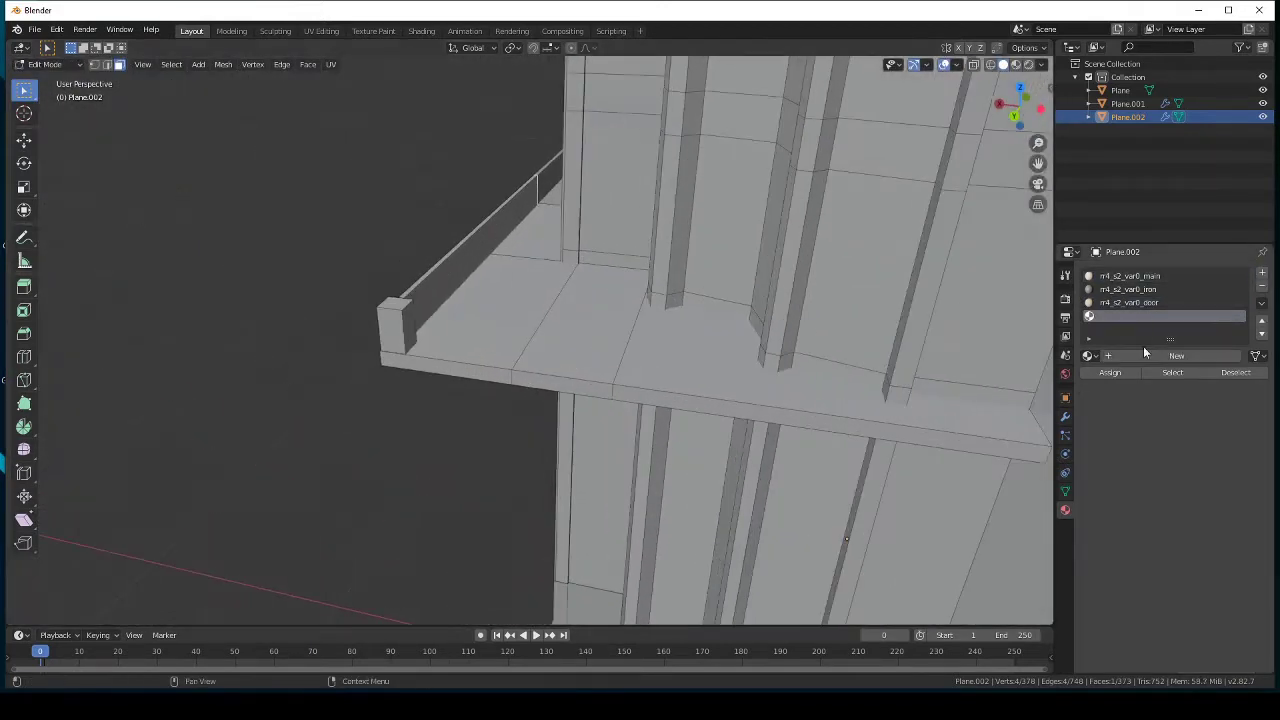
left_click(1170, 355)
double_click(1106, 316)
type("m4_s2_var0_separation")
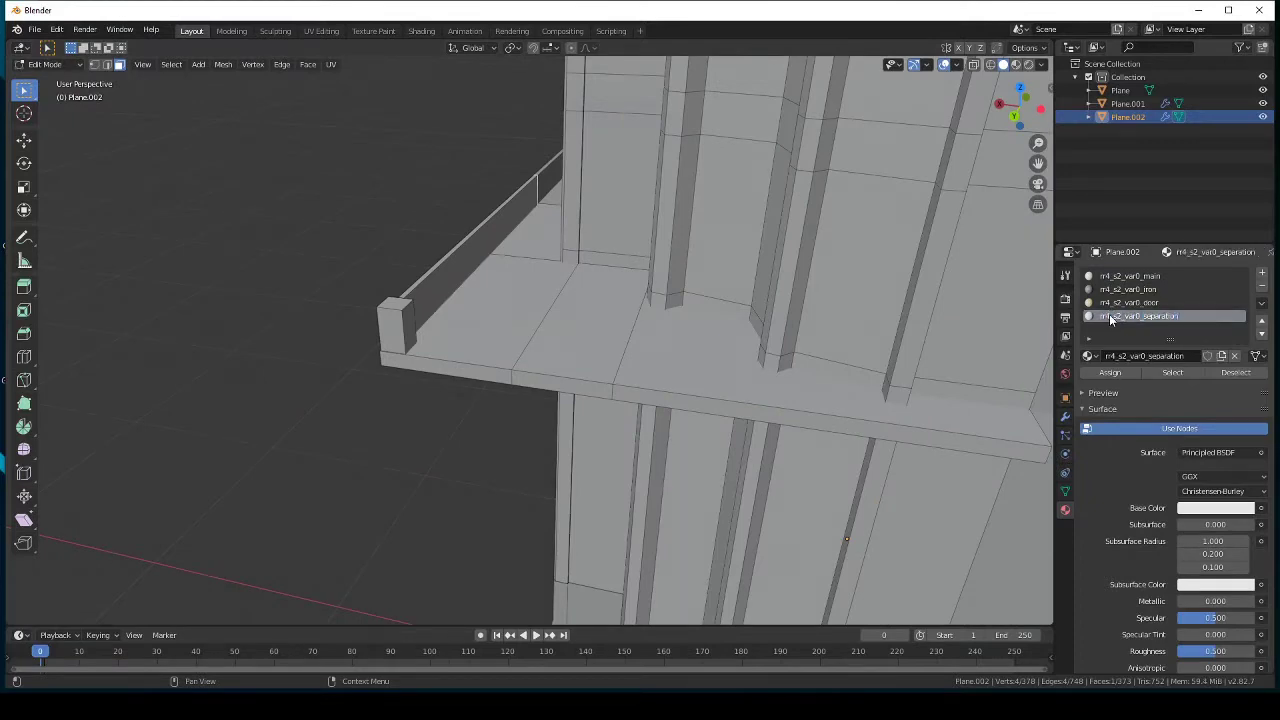
left_click(1180, 508)
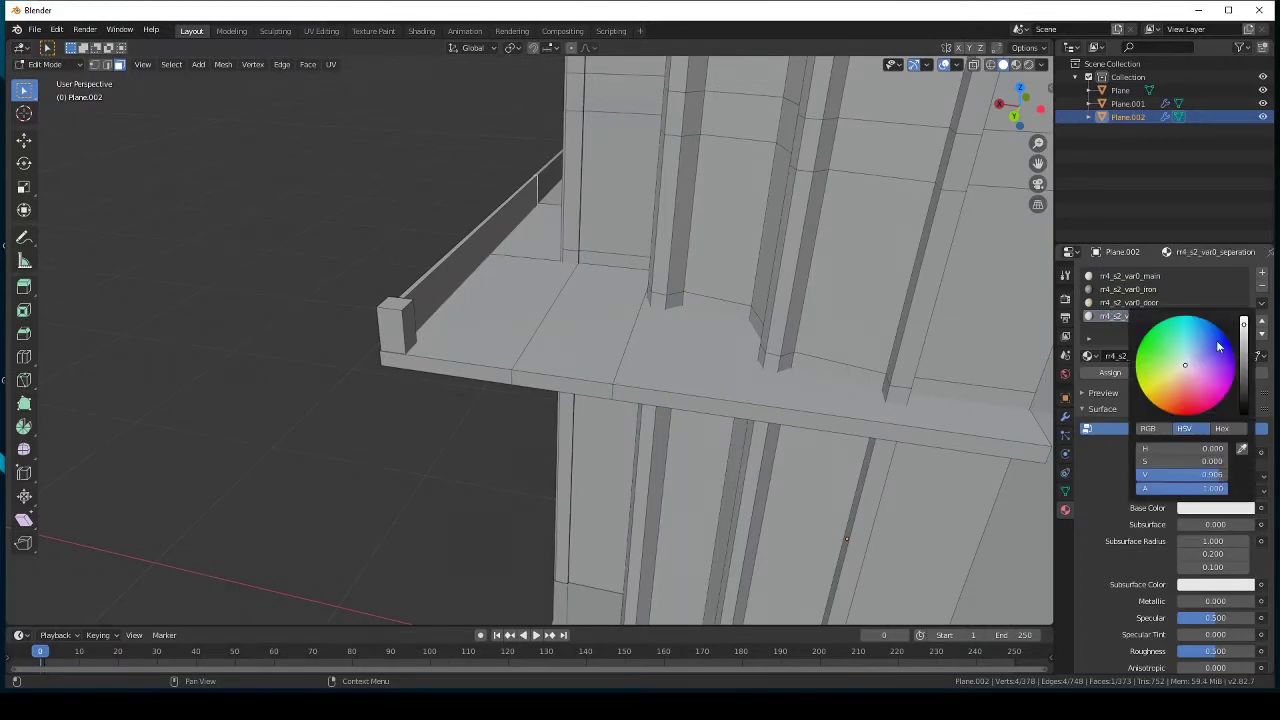
left_click(1215, 390)
middle_click_drag(700, 400, 450, 330)
Step: Assign the blue separation material to the railing bar's faces and return to object mode
left_click(345, 285)
mouse_move(345, 285)
middle_mouse_down()
mouse_move(403, 333)
mouse_move(480, 300)
mouse_move(541, 330)
middle_mouse_up()
left_click(403, 333, "shift")
left_click(1138, 316)
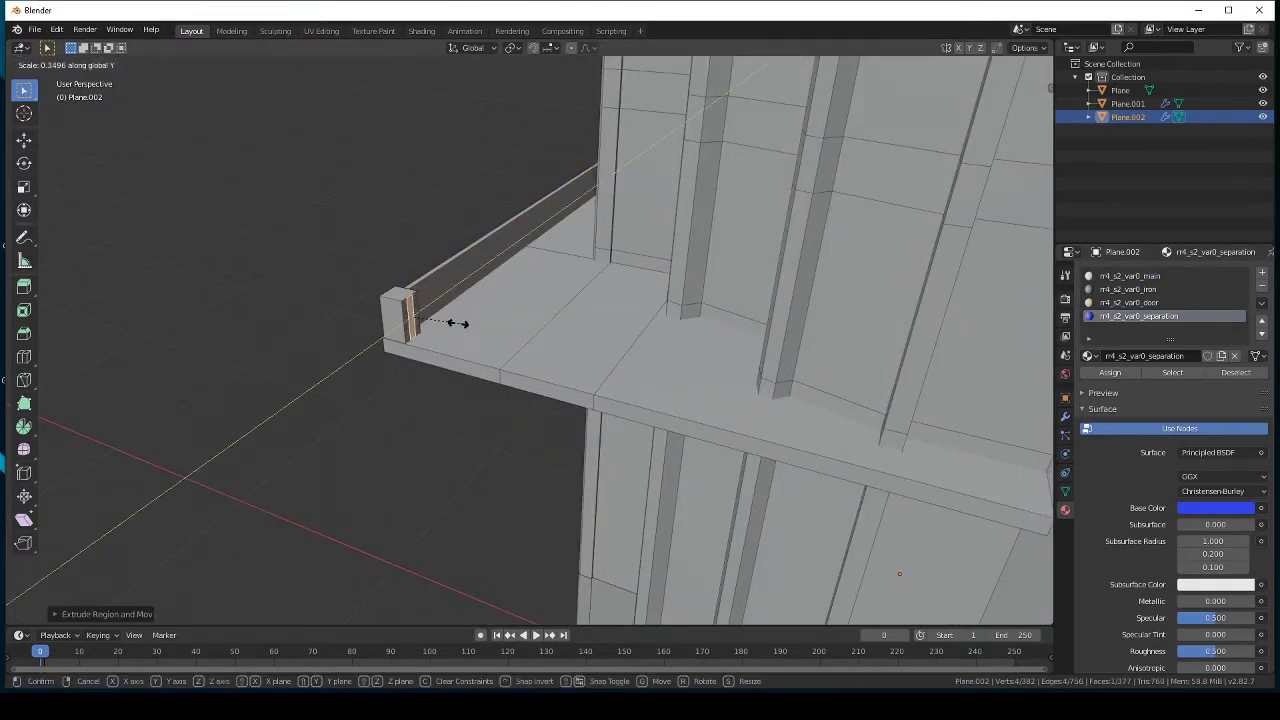
left_click(456, 322)
middle_click_drag(456, 322, 933, 239)
left_click(939, 239)
key("Tab")
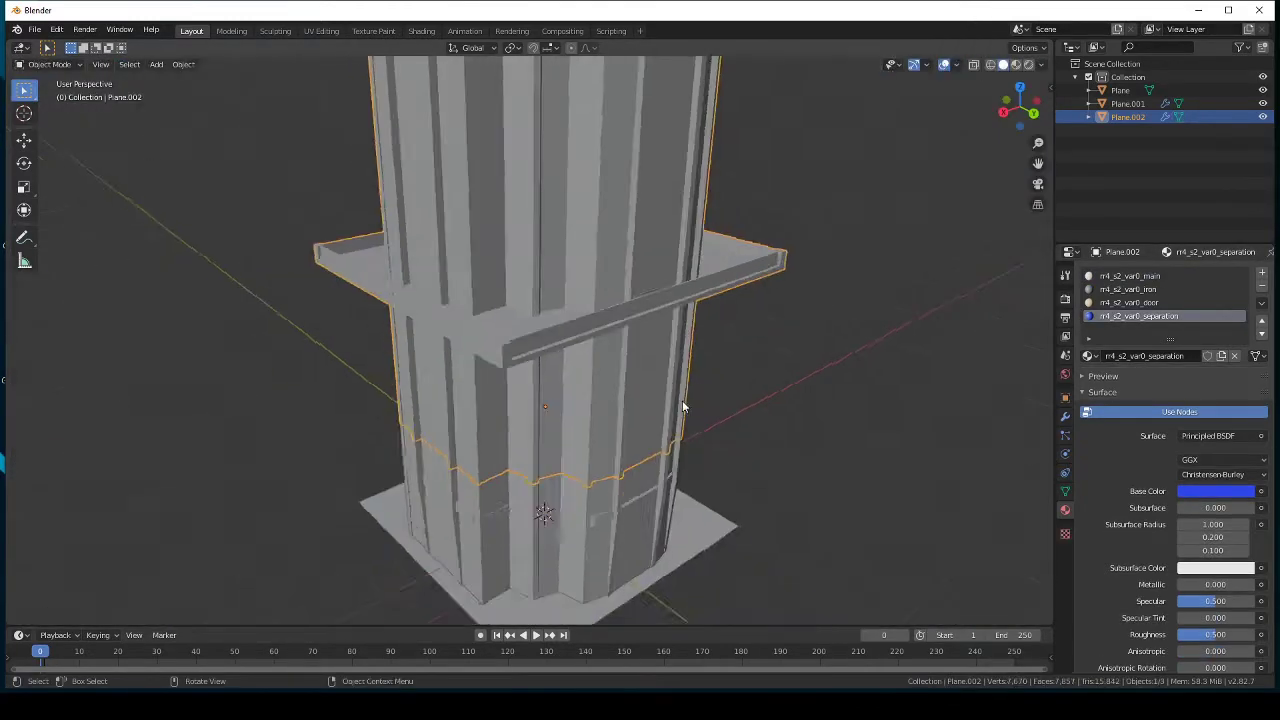
middle_click_drag(682, 400, 640, 380)
Step: Save the tower file as m4_s2_var0.blend
scroll(602, 370, "down", 5)
key("ctrl+s")
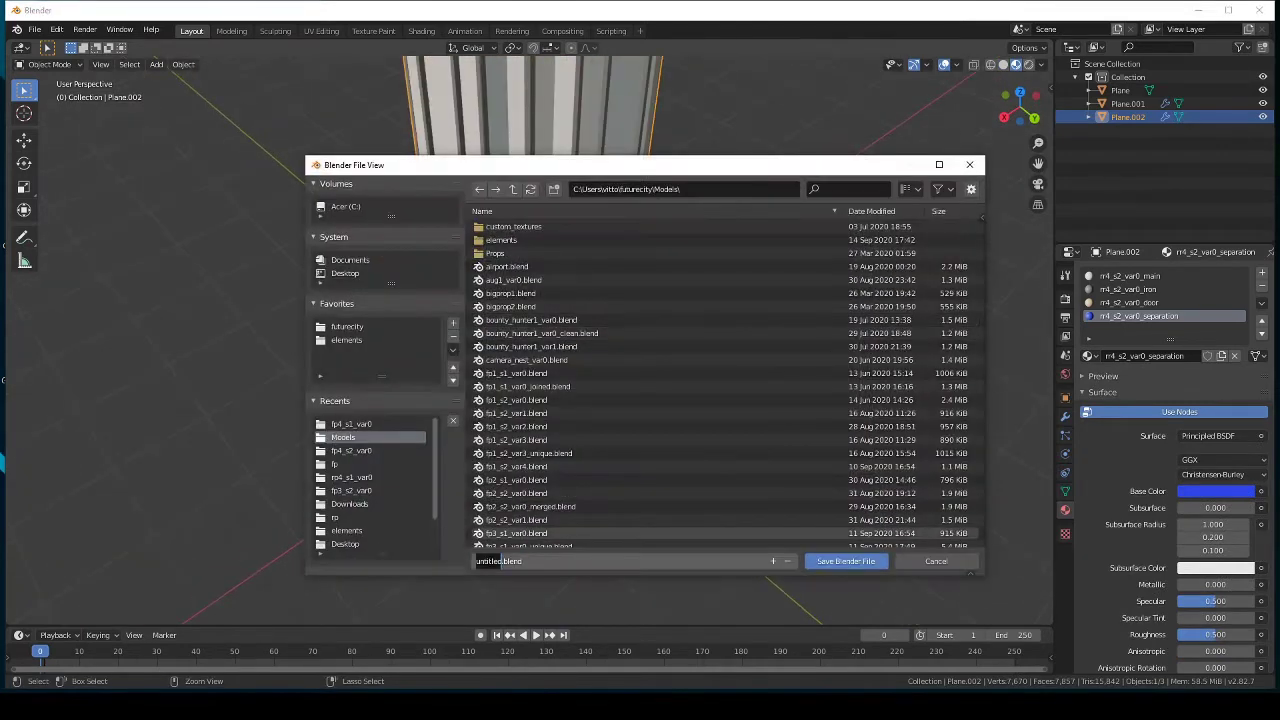
key("Return")
Step: Add a small ico sphere and delete its lower half to form a dome bush
scroll(555, 292, "up", 3)
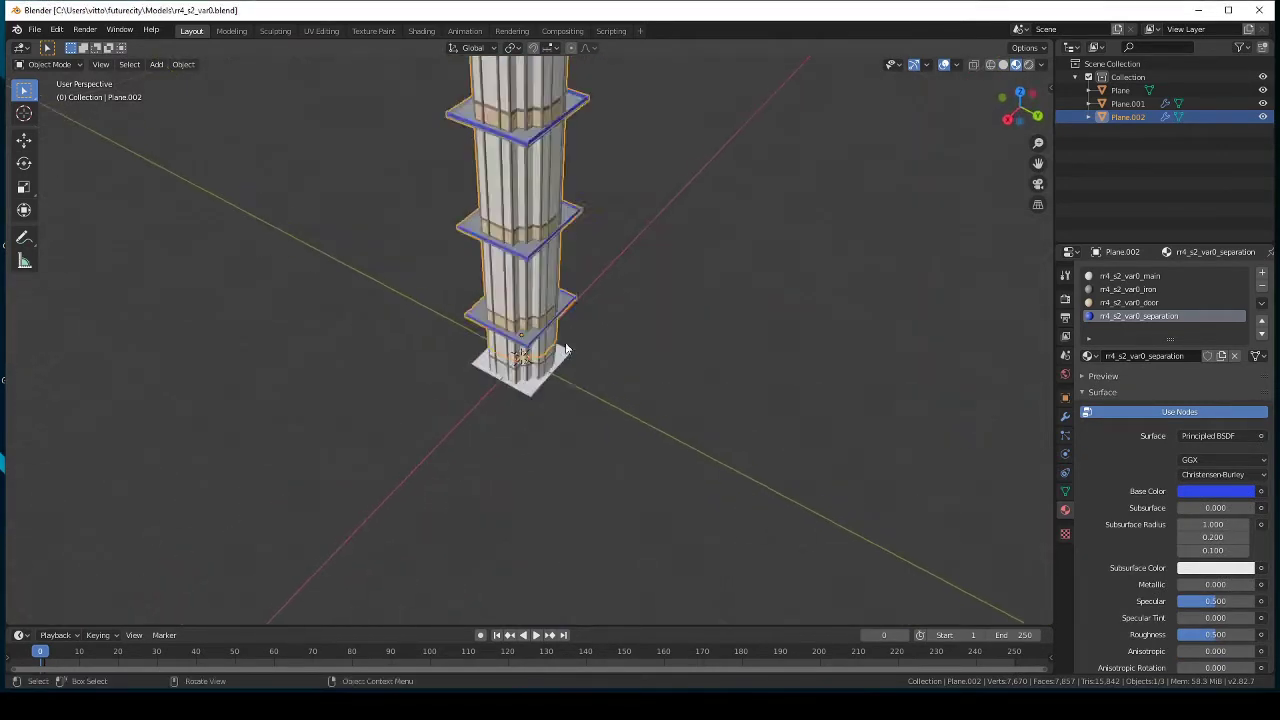
key("KP_7")
scroll(494, 254, "up", 3)
key("shift+a")
left_click(550, 309)
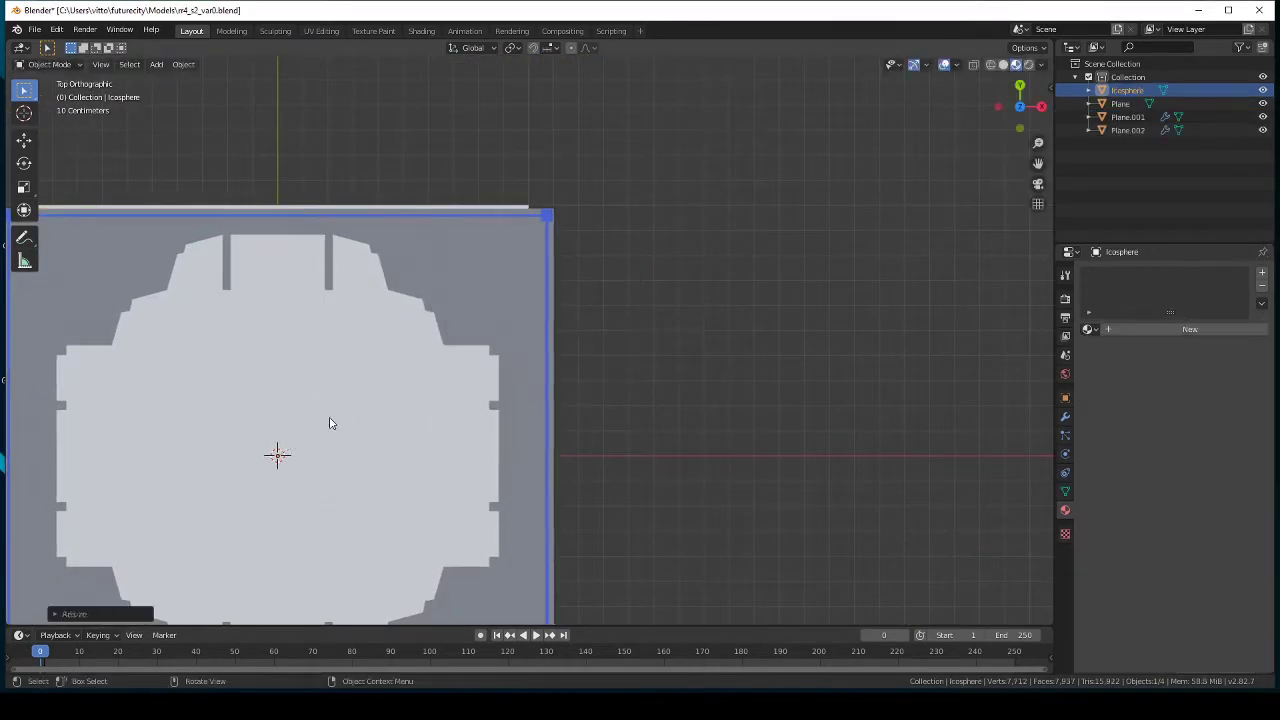
key("KP_3")
scroll(765, 332, "up", 5)
key("s")
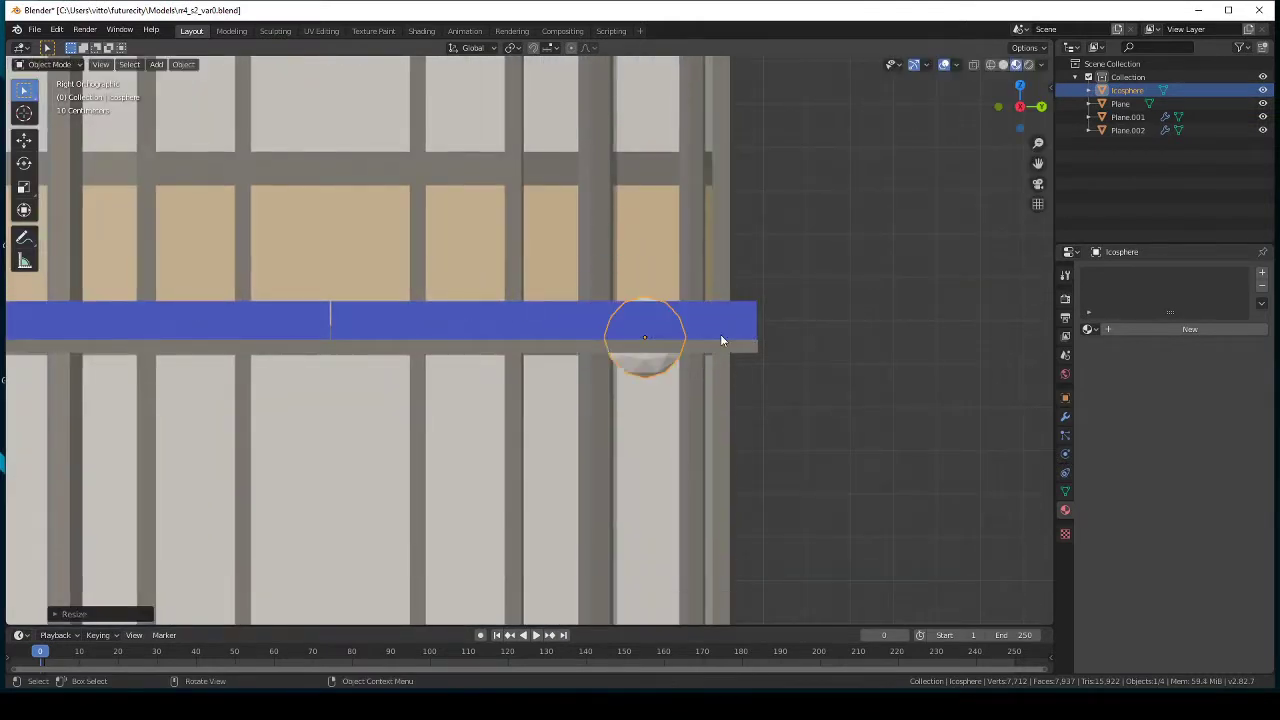
key("Tab")
key("shift+z")
left_click_drag(675, 378, 675, 378)
key("x")
left_click(734, 376)
key("Tab")
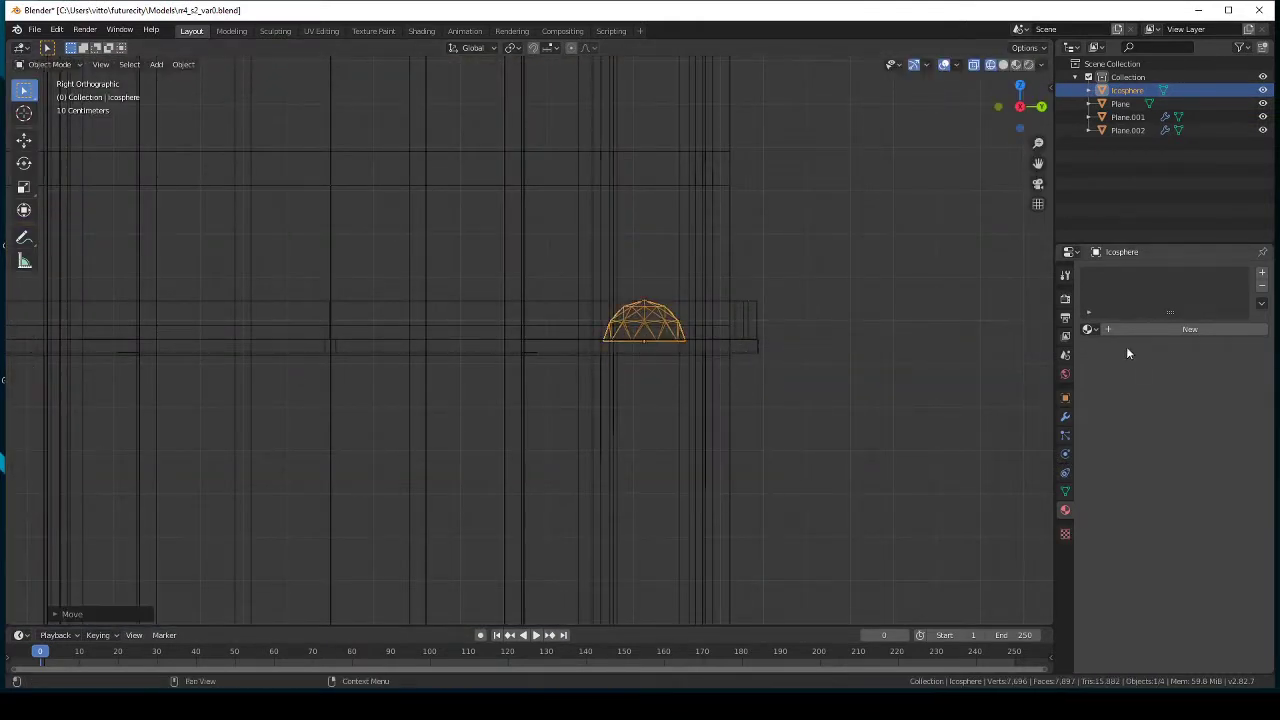
Step: Give the dome bush a new green material
left_click(1138, 329)
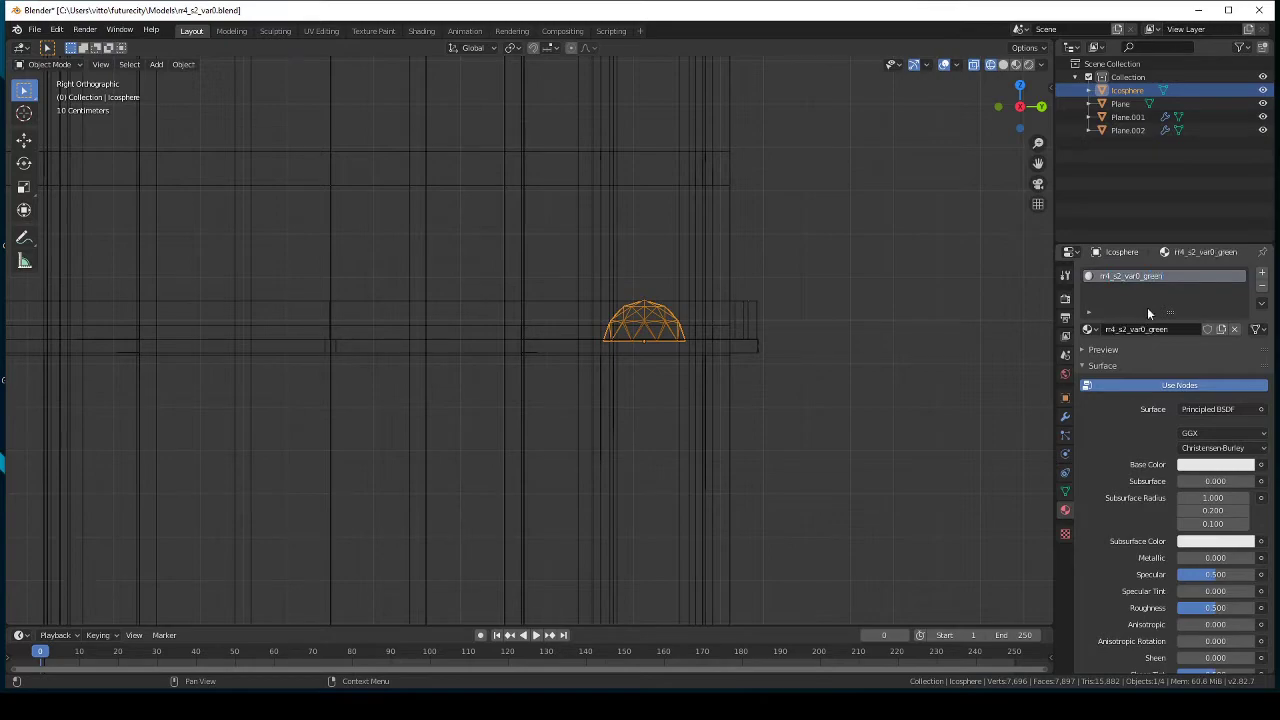
left_click(1190, 467)
middle_click_drag(672, 337, 750, 391)
key("z")
left_click(750, 391)
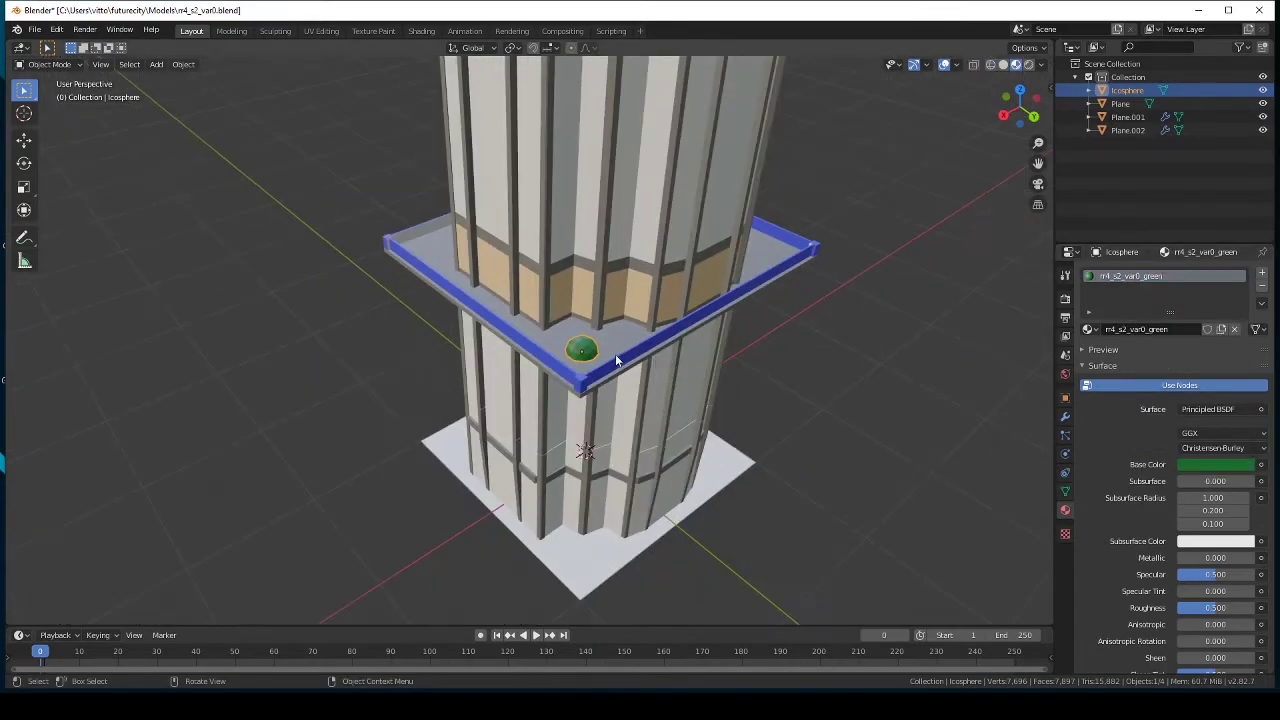
Step: Assign a new pendinggardens material to the tower's balcony floor faces
scroll(600, 330, "up", 3)
middle_click_drag(600, 330, 575, 287)
scroll(575, 293, "down", 5)
left_click(559, 335)
mouse_move(497, 346)
middle_mouse_down()
mouse_move(559, 335)
mouse_move(568, 346)
middle_mouse_up()
key("Tab")
left_click(568, 346)
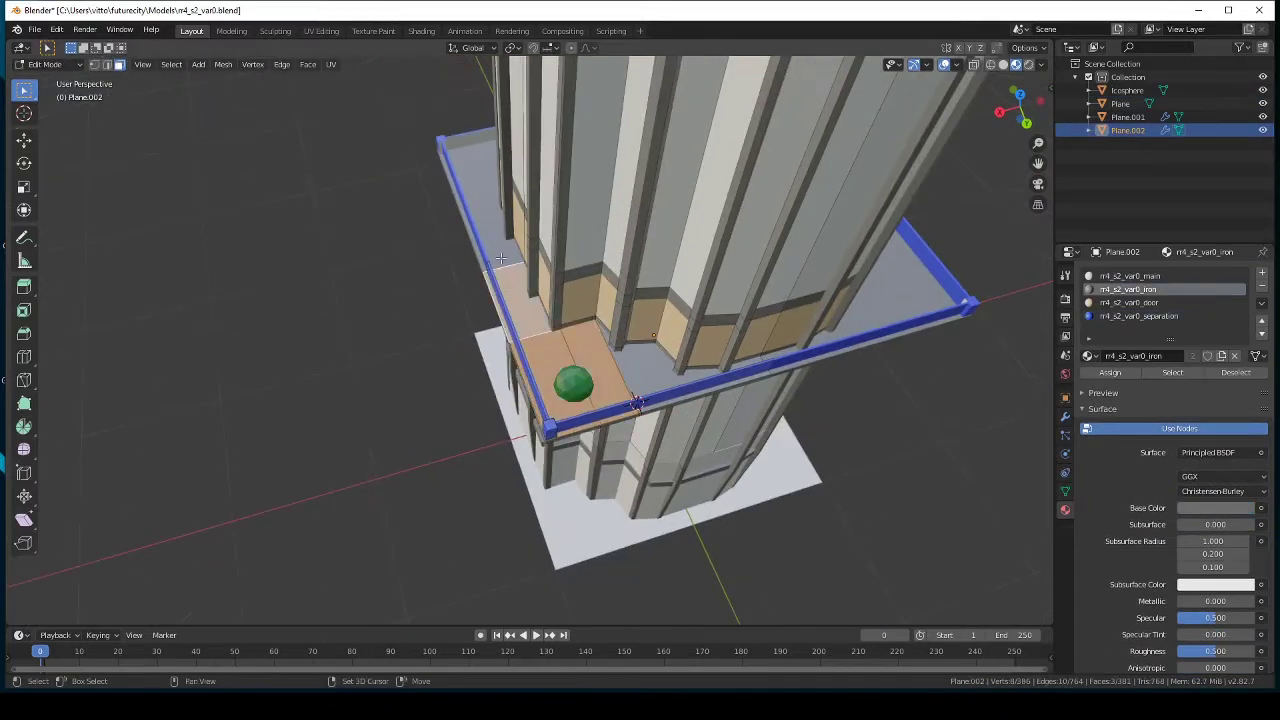
left_click(1262, 272)
left_click(1140, 355)
type("m4_")
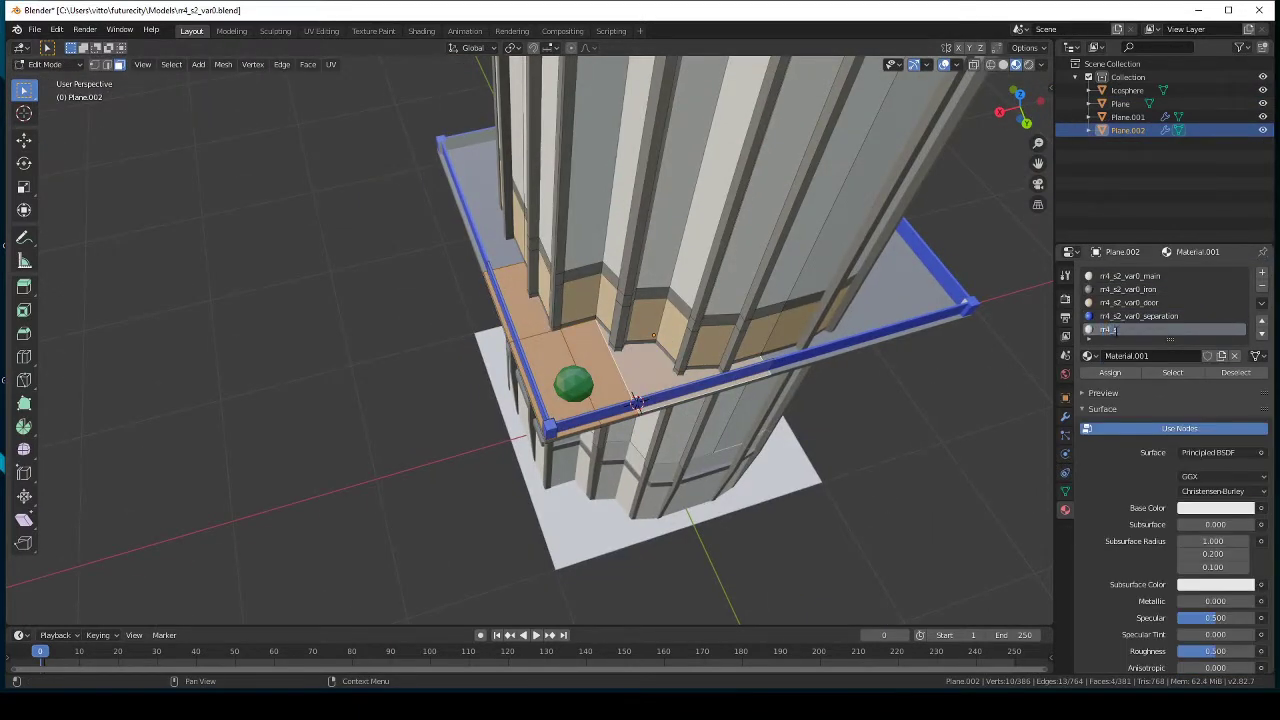
type("s2_var0_pensilegarden")
key("Return")
left_click(1210, 508)
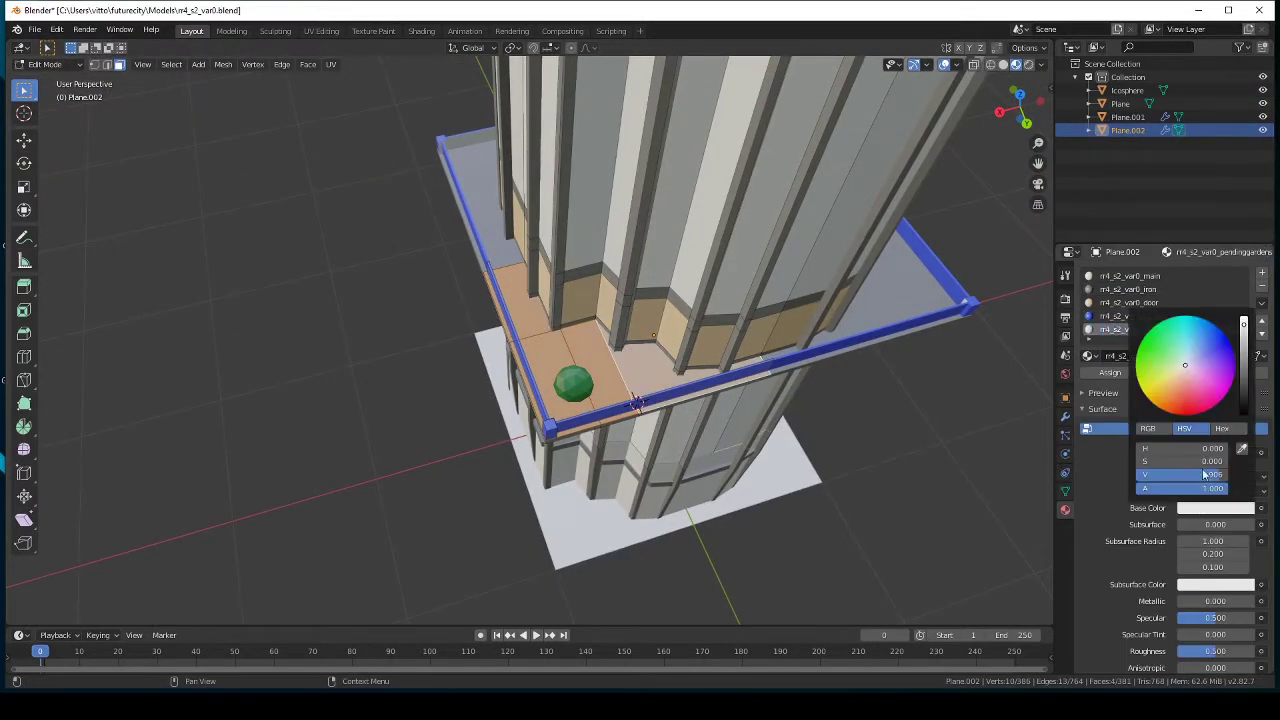
Step: Duplicate the green dome bush on the balcony
scroll(645, 328, "down", 5)
key("Tab")
scroll(667, 402, "up", 8)
left_click(667, 402)
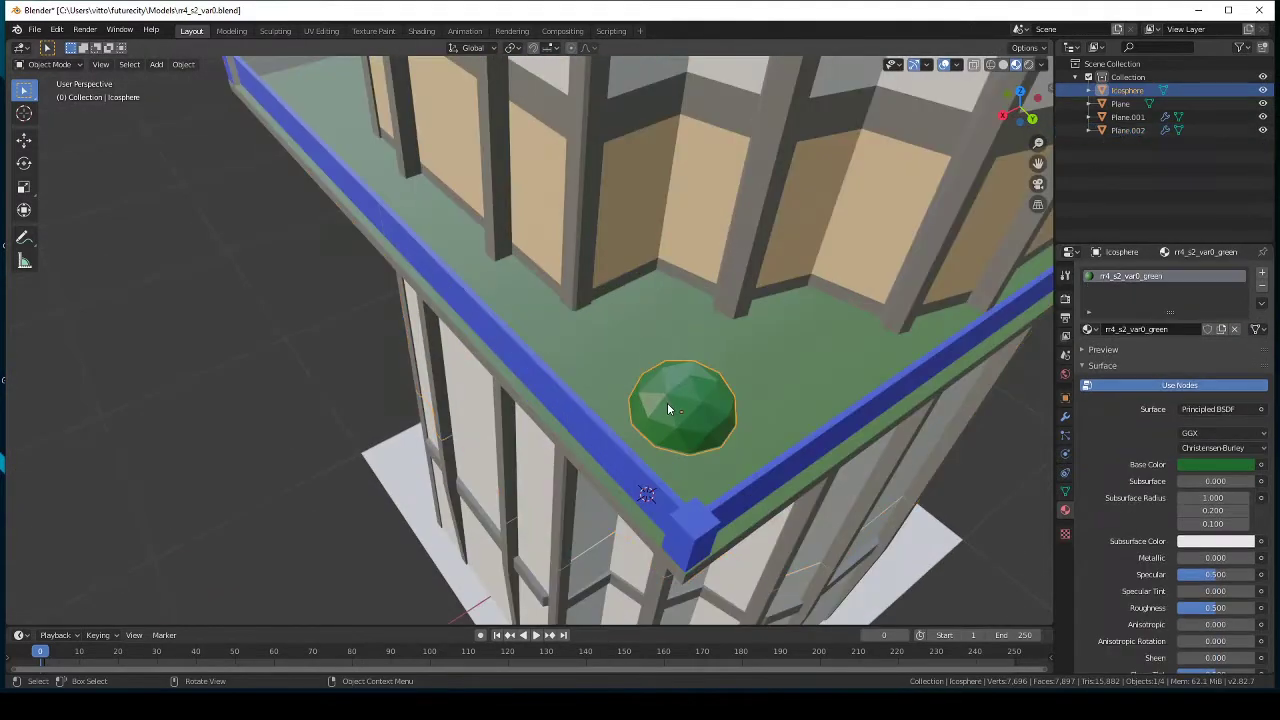
key("KP_3")
scroll(668, 408, "up", 4)
key("shift+d")
mouse_move(753, 356)
middle_mouse_down()
mouse_move(706, 394)
mouse_move(674, 374)
middle_mouse_up()
scroll(585, 375, "down", 4)
Step: Duplicate and rotate more bushes around the balcony, then save the file
key("alt+a")
key("KP_7")
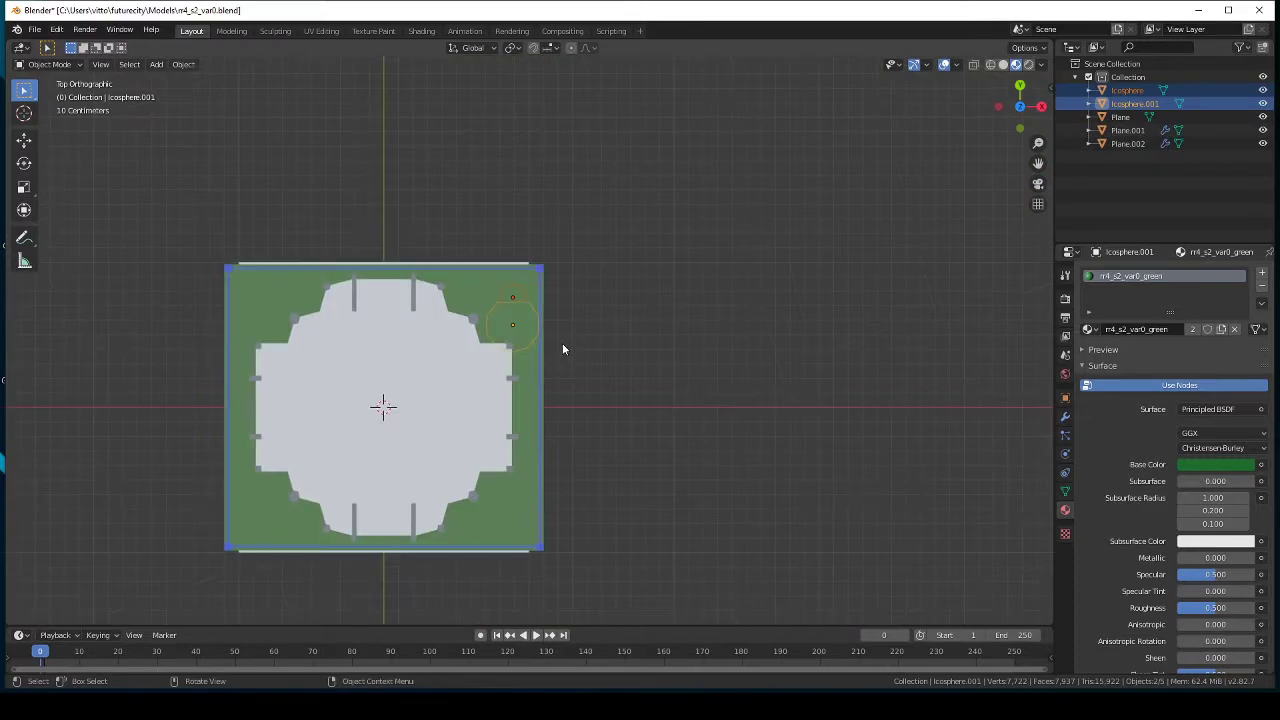
key("shift+d")
key("r")
key("alt+a")
mouse_move(648, 518)
middle_mouse_down()
mouse_move(665, 384)
mouse_move(556, 355)
middle_mouse_up()
key("ctrl+s")
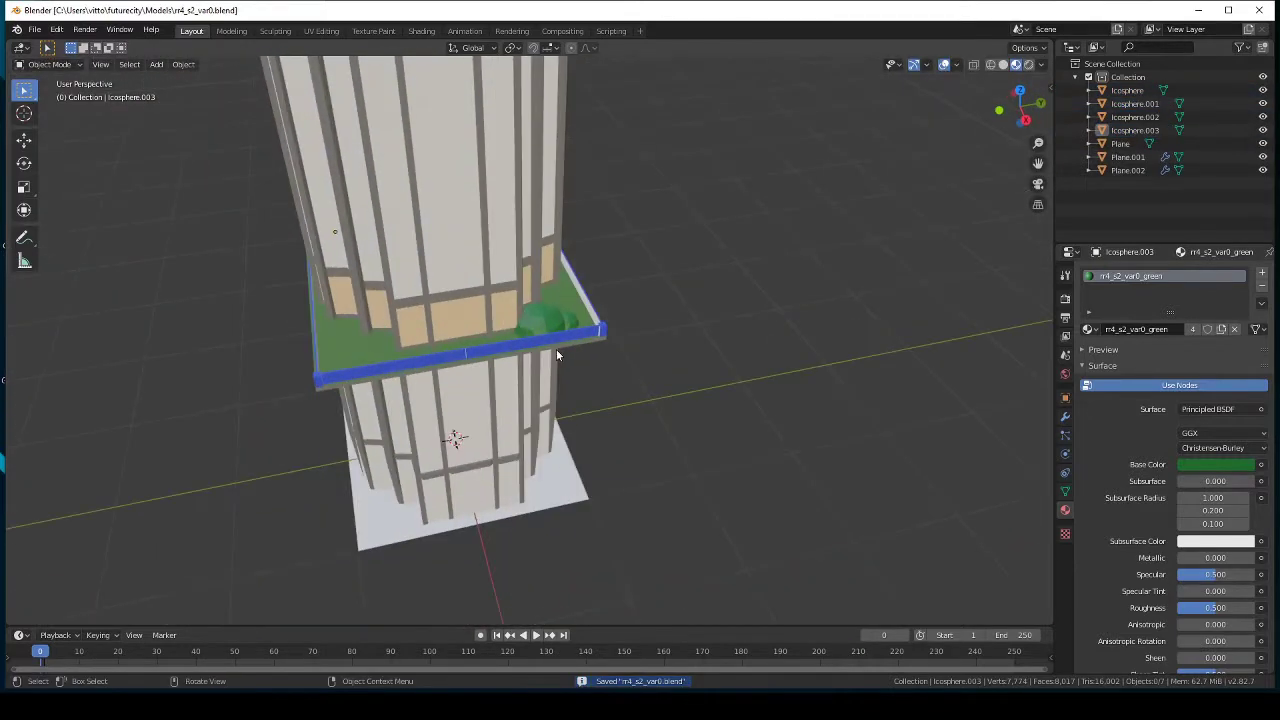
key("KP_7")
key("shift+a")
Step: Add a small scaled-down plane as the base of the tree stem
left_click(605, 348)
key("s")
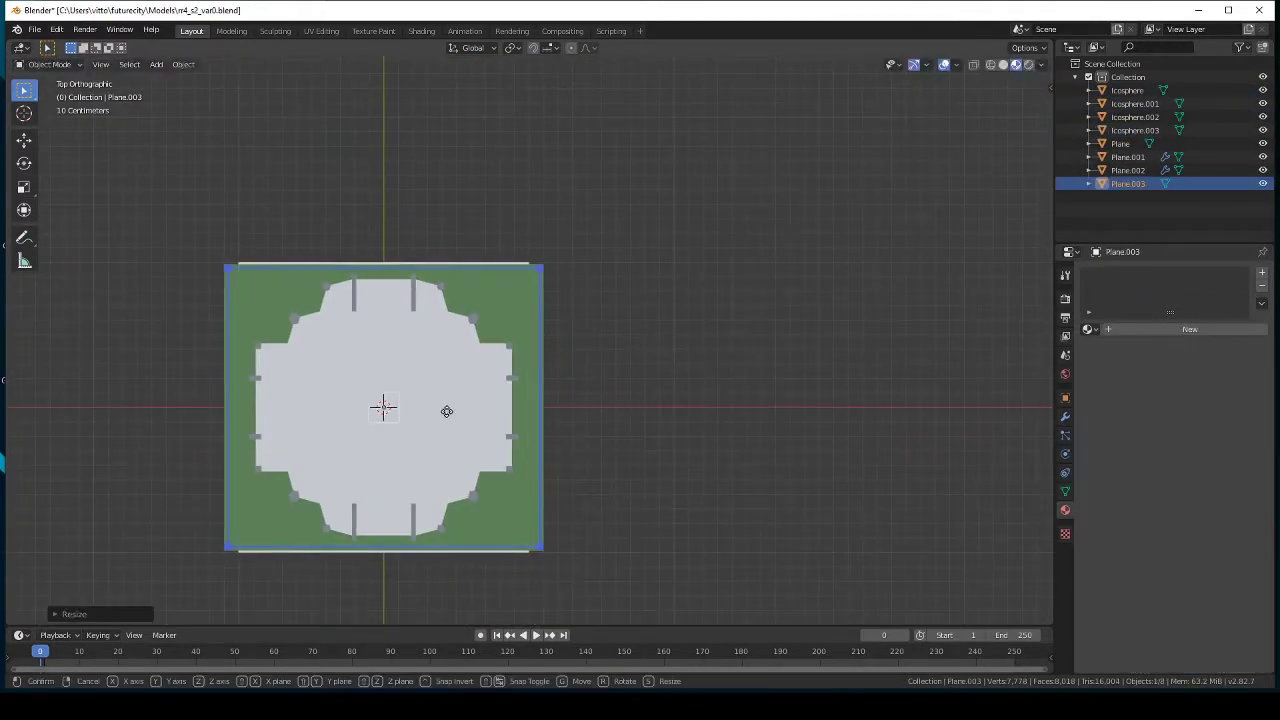
left_click(527, 303)
key("Tab")
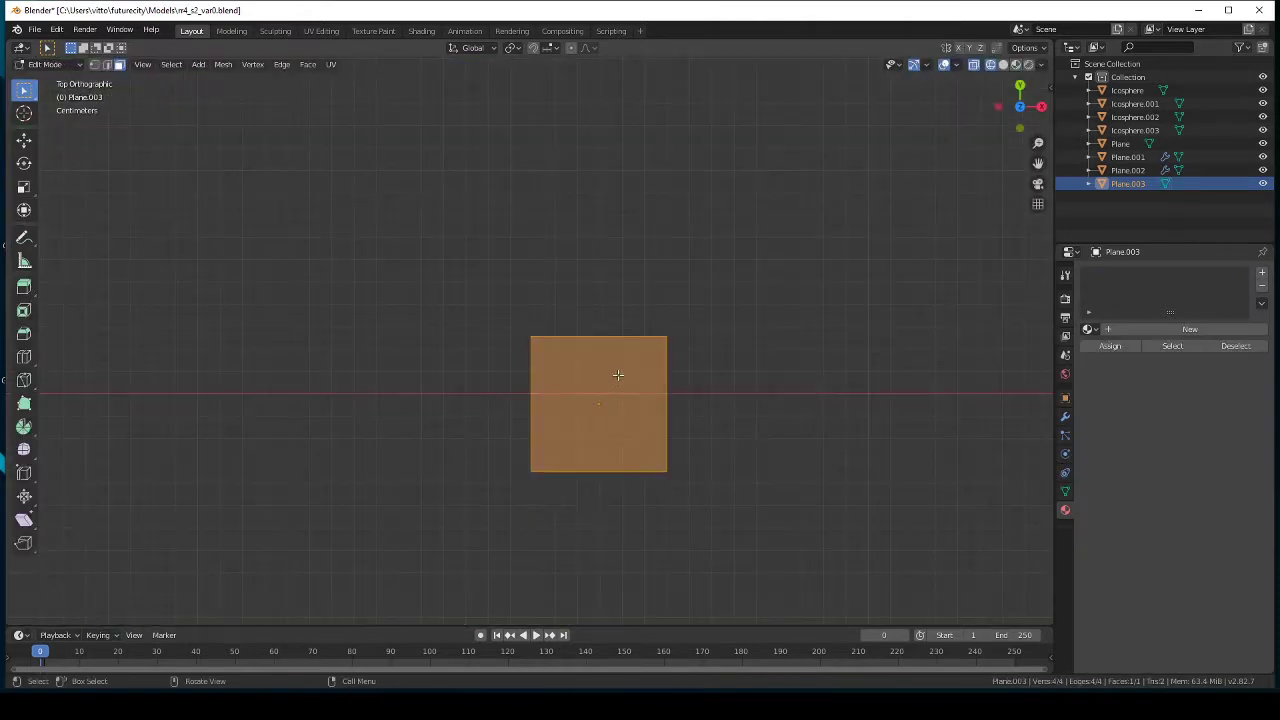
key("Tab")
Step: Extrude the plane upward into a tree stem beside the balcony
scroll(736, 492, "down", 5)
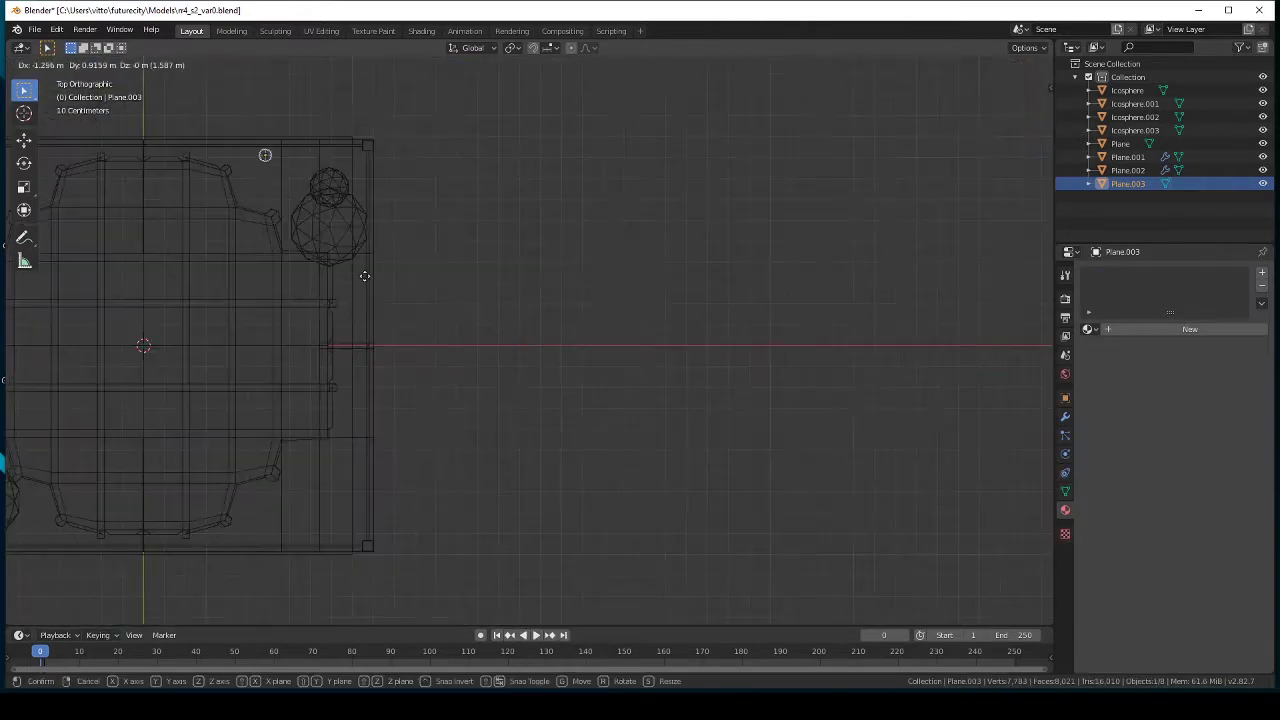
key("KP_3")
mouse_move(768, 166)
middle_mouse_down()
mouse_move(771, 346)
mouse_move(640, 417)
mouse_move(429, 309)
mouse_move(619, 429)
middle_mouse_up()
key("shift+z")
key("Tab")
key("KP_3")
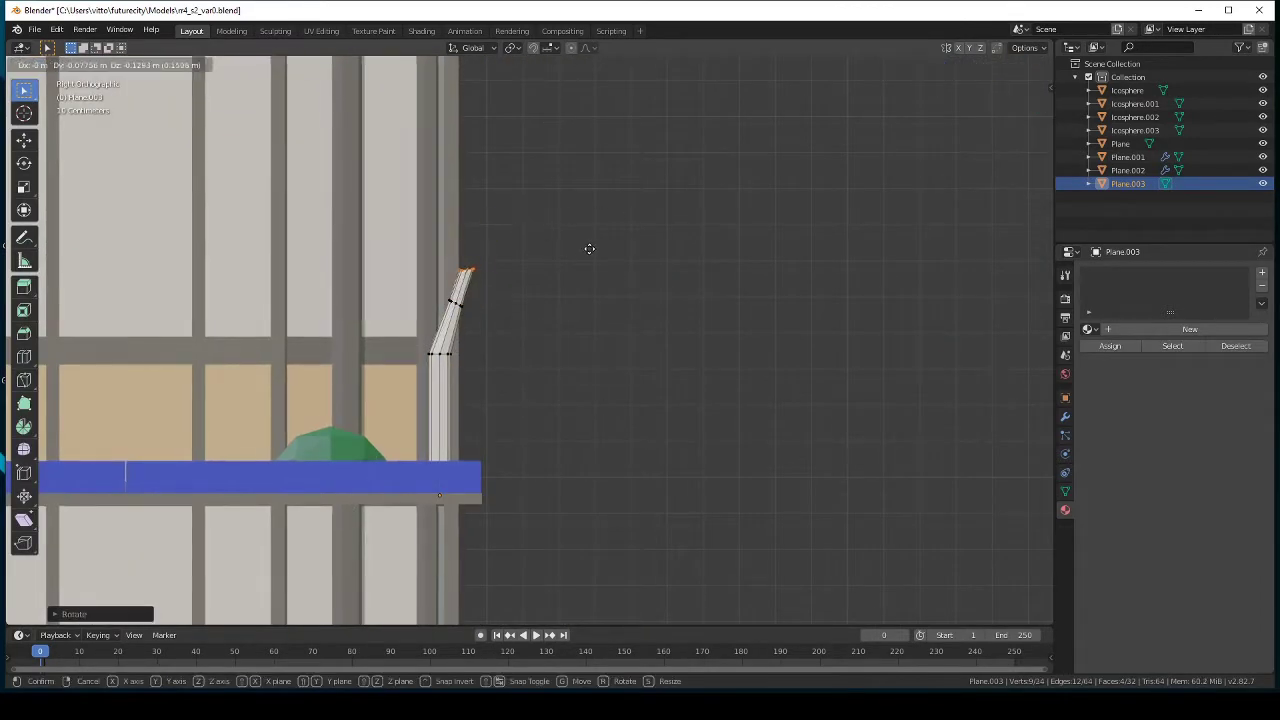
left_click(589, 248)
key("z")
left_click(463, 346)
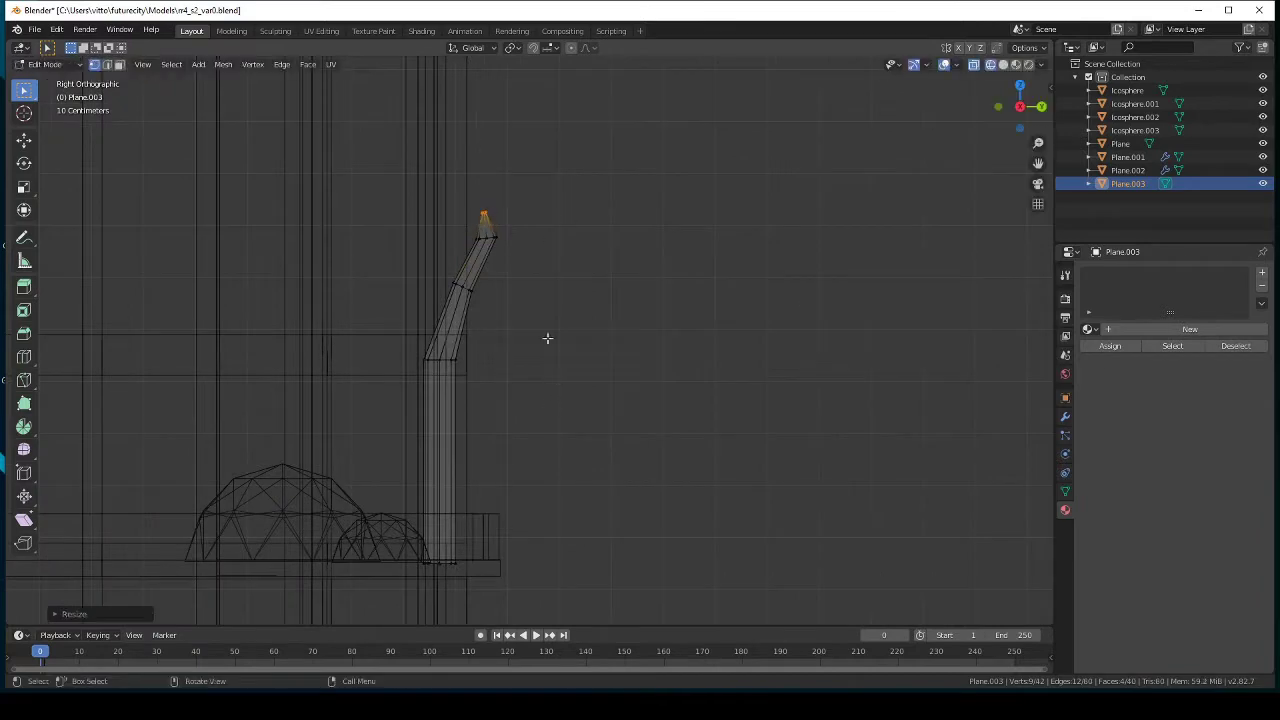
left_click(507, 317)
Step: Extrude a second branch from the top of the stem
key("KP_7")
key("KP_3")
key("e")
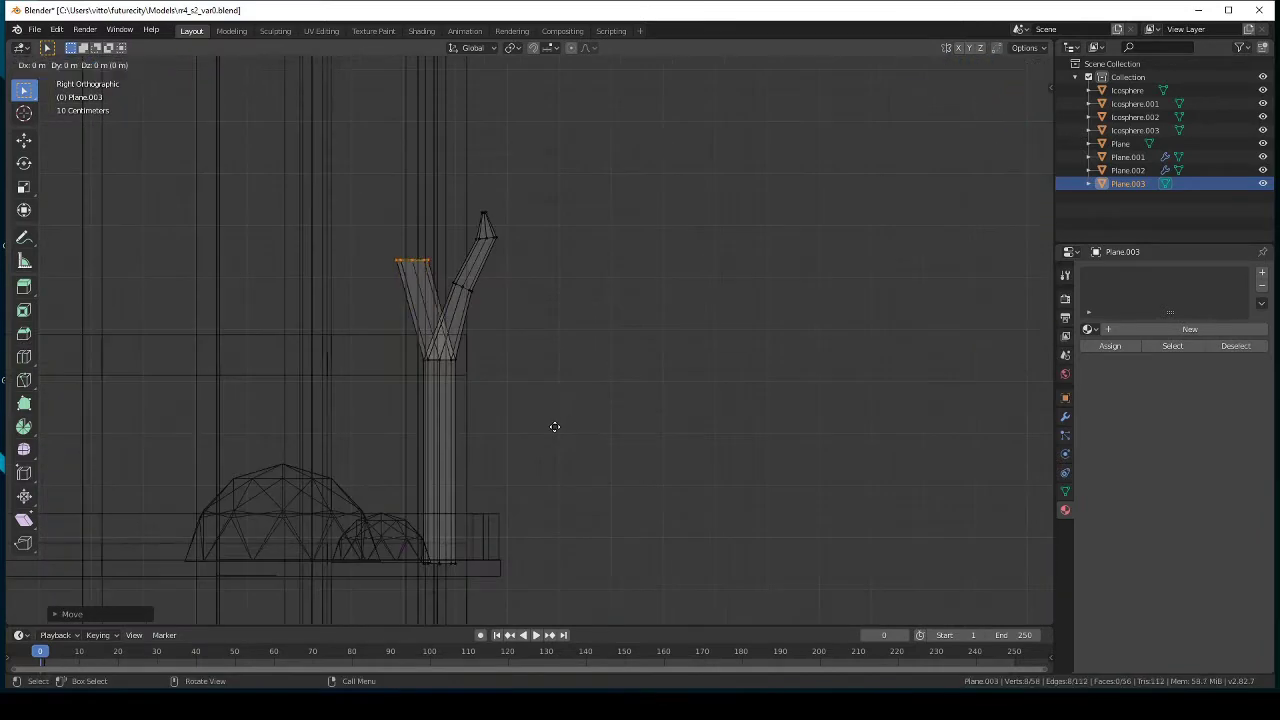
left_click(640, 240)
key("Tab")
Step: Place an ico sphere crown above the branches and nudge one of its vertices
key("shift+a")
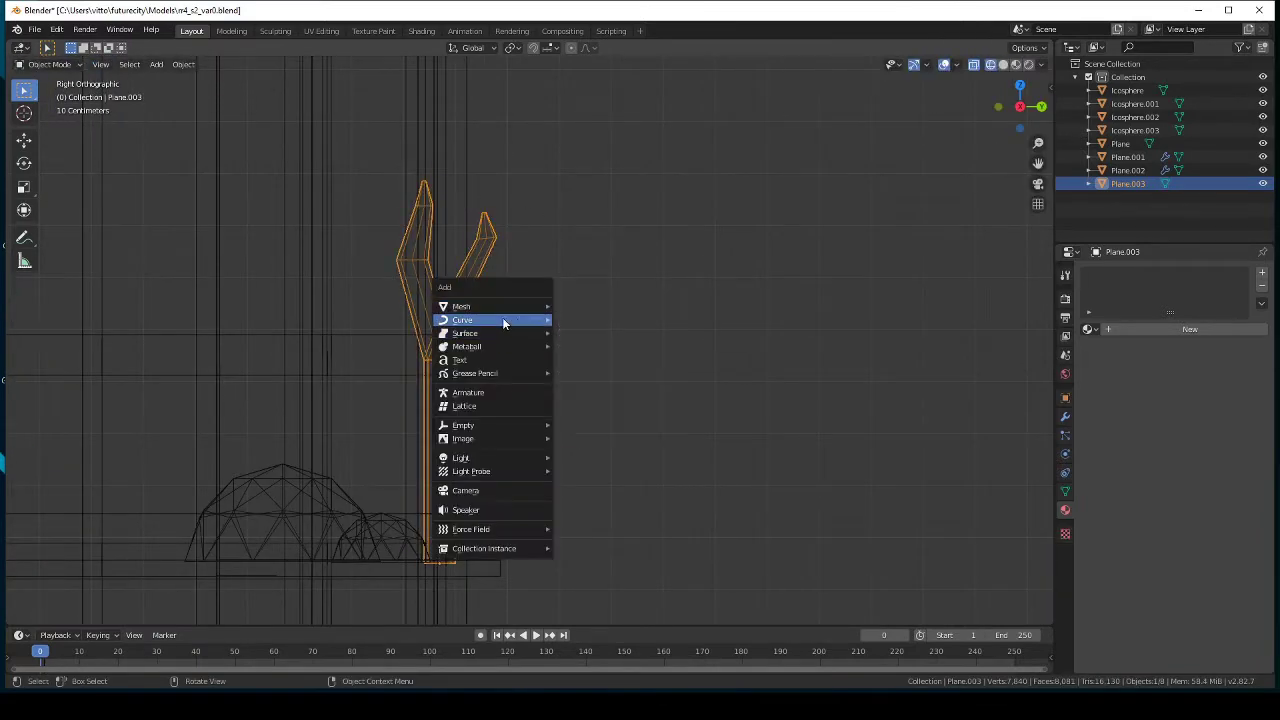
left_click(600, 366)
key("g")
left_click(690, 300)
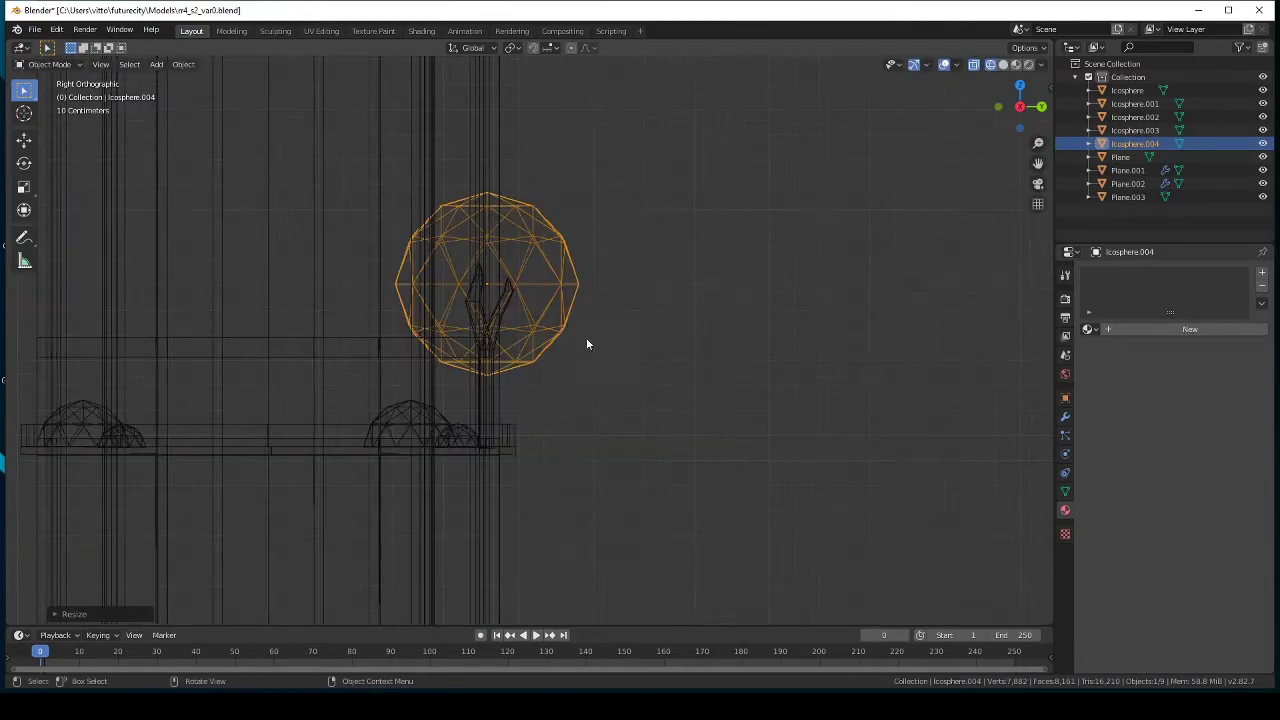
scroll(586, 343, "up", 3)
key("Tab")
key("KP_7")
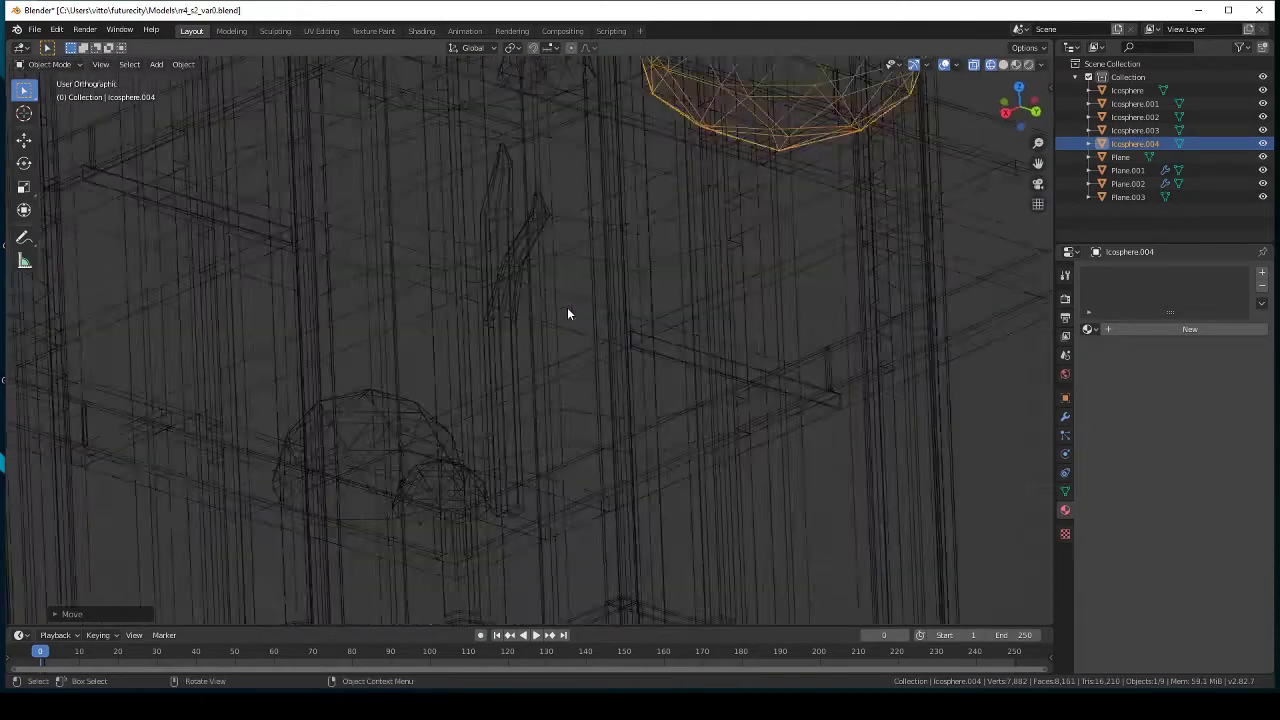
left_click(506, 307)
key("g")
key("Tab")
mouse_move(469, 313)
middle_mouse_down()
mouse_move(567, 366)
mouse_move(576, 437)
mouse_move(493, 451)
mouse_move(571, 316)
middle_mouse_up()
key("shift+z")
scroll(576, 437, "down", 5)
scroll(487, 446, "down", 3)
scroll(487, 446, "up", 8)
Step: Scale the crown along Z into an egg shape
key("s")
key("z")
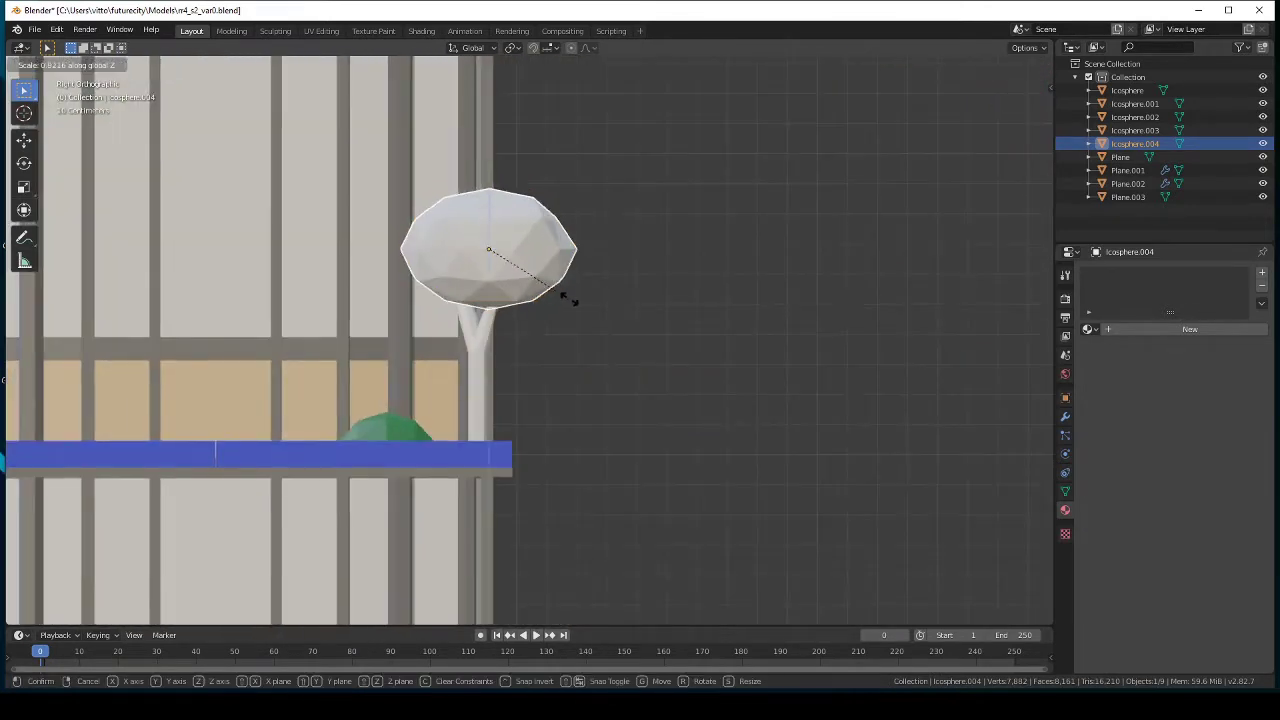
left_click(534, 429)
mouse_move(534, 429)
middle_mouse_down()
mouse_move(406, 382)
mouse_move(460, 380)
middle_mouse_up()
Step: Give the crown a treetop material and the stem a material named m4_s2_var0_trunk
left_click(1189, 329)
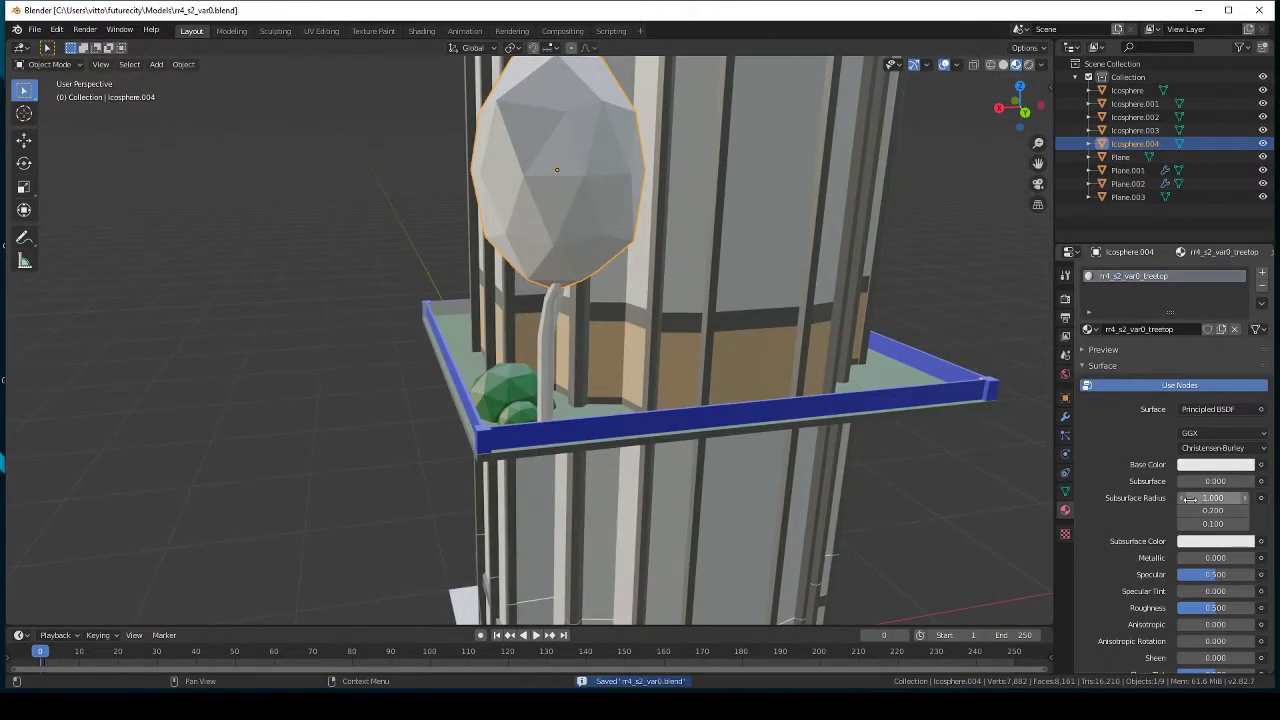
left_click(533, 346)
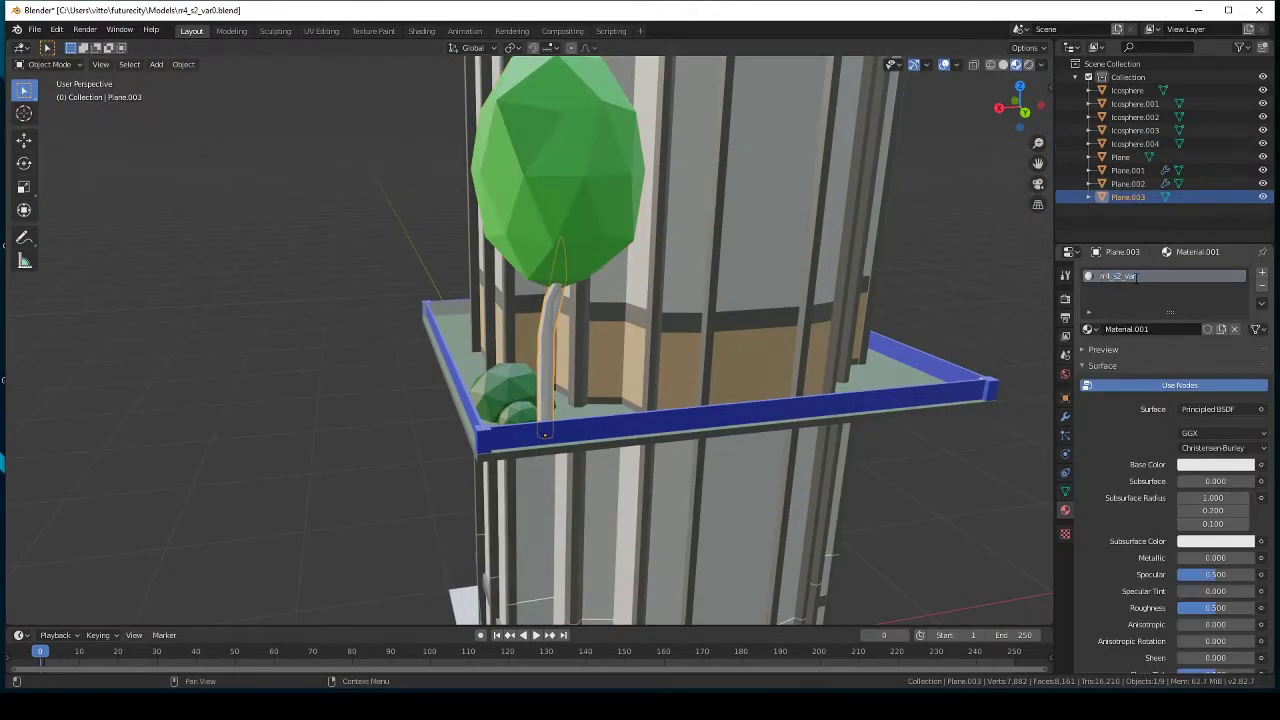
left_click(1164, 276)
type("0_trunk")
key("Return")
middle_click_drag(700, 340, 645, 320)
scroll(588, 366, "down", 5)
Step: Set the trunk's Base Color to brown
scroll(588, 366, "up", 2)
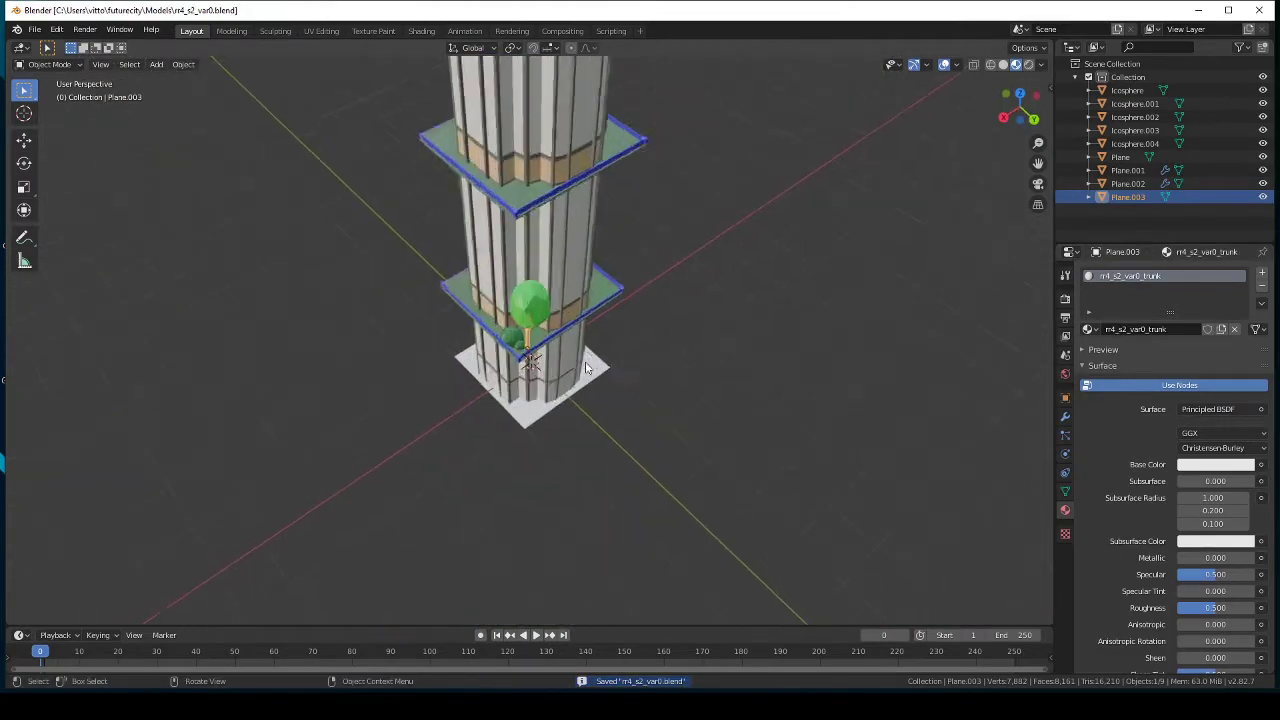
scroll(524, 380, "up", 3)
middle_click_drag(524, 380, 508, 329)
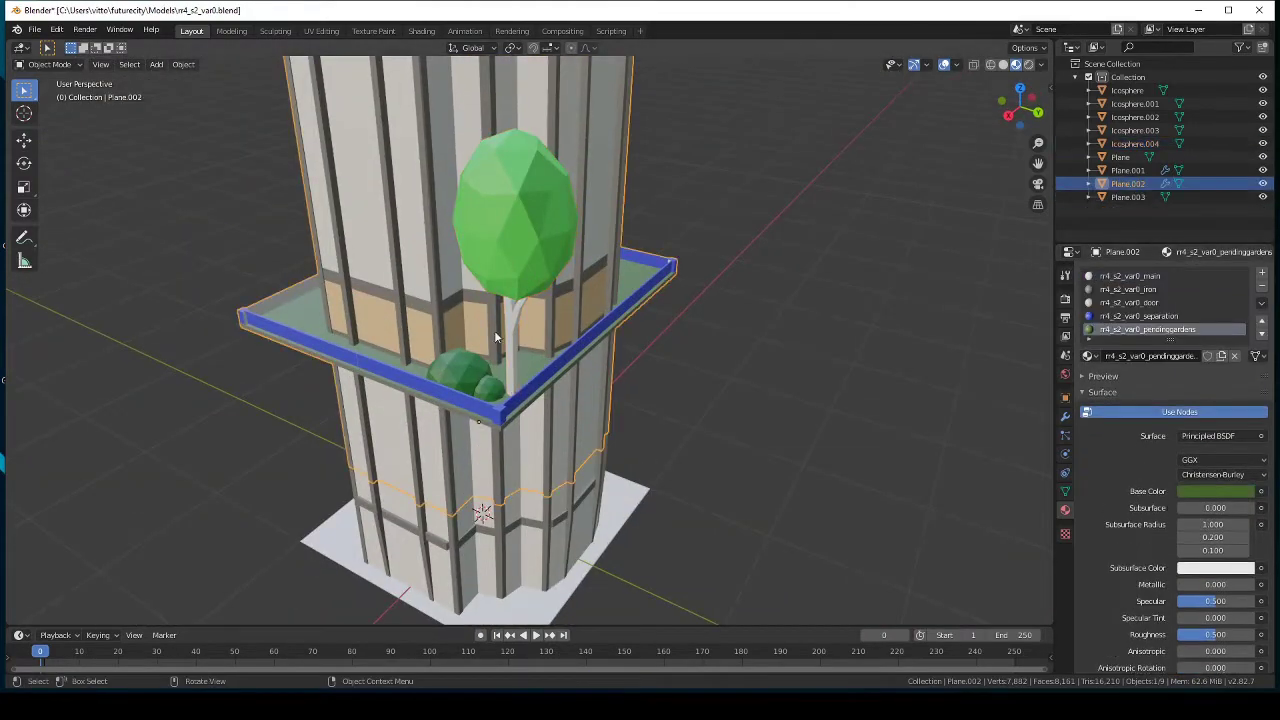
left_click(1215, 464)
left_click(1187, 351)
scroll(588, 366, "down", 3)
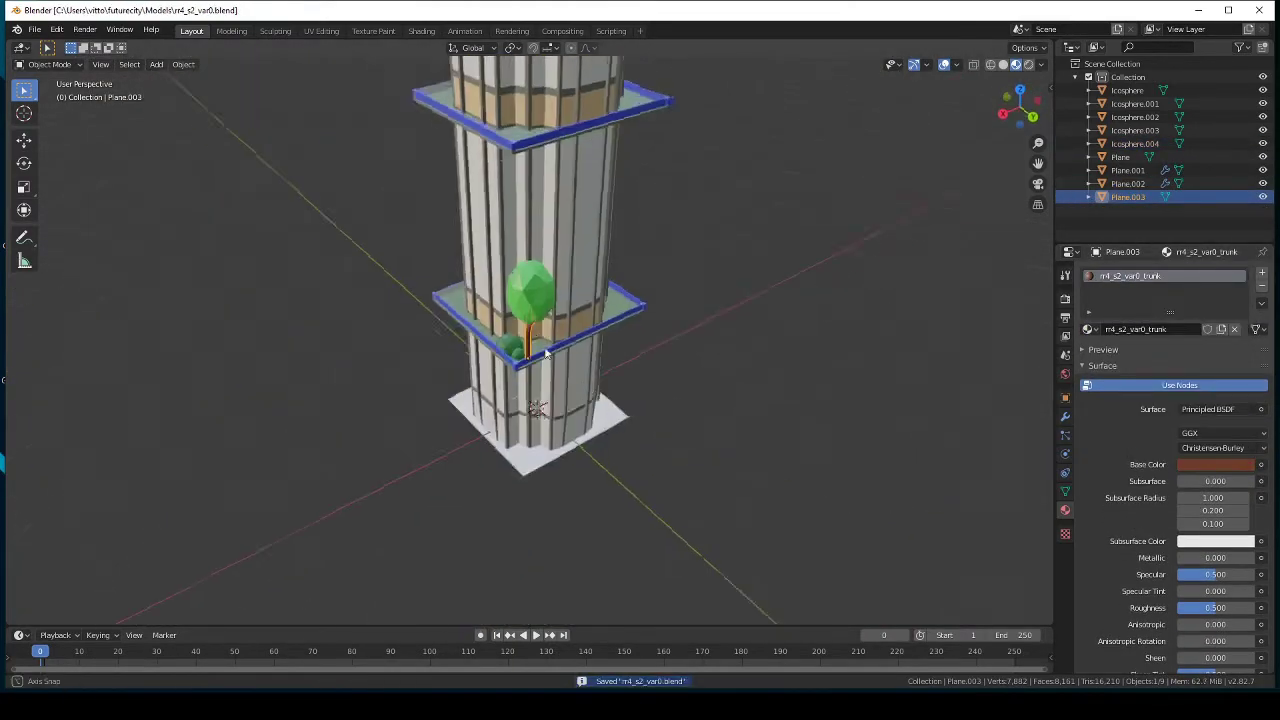
Step: Duplicate the whole tree and place the copy beside the original on the balcony
left_click(520, 345)
key("KP_7")
key("ctrl+s")
mouse_move(525, 318)
middle_mouse_down("shift")
mouse_move(729, 310)
mouse_move(700, 340)
middle_mouse_up("shift")
key("shift+d")
left_click(729, 310)
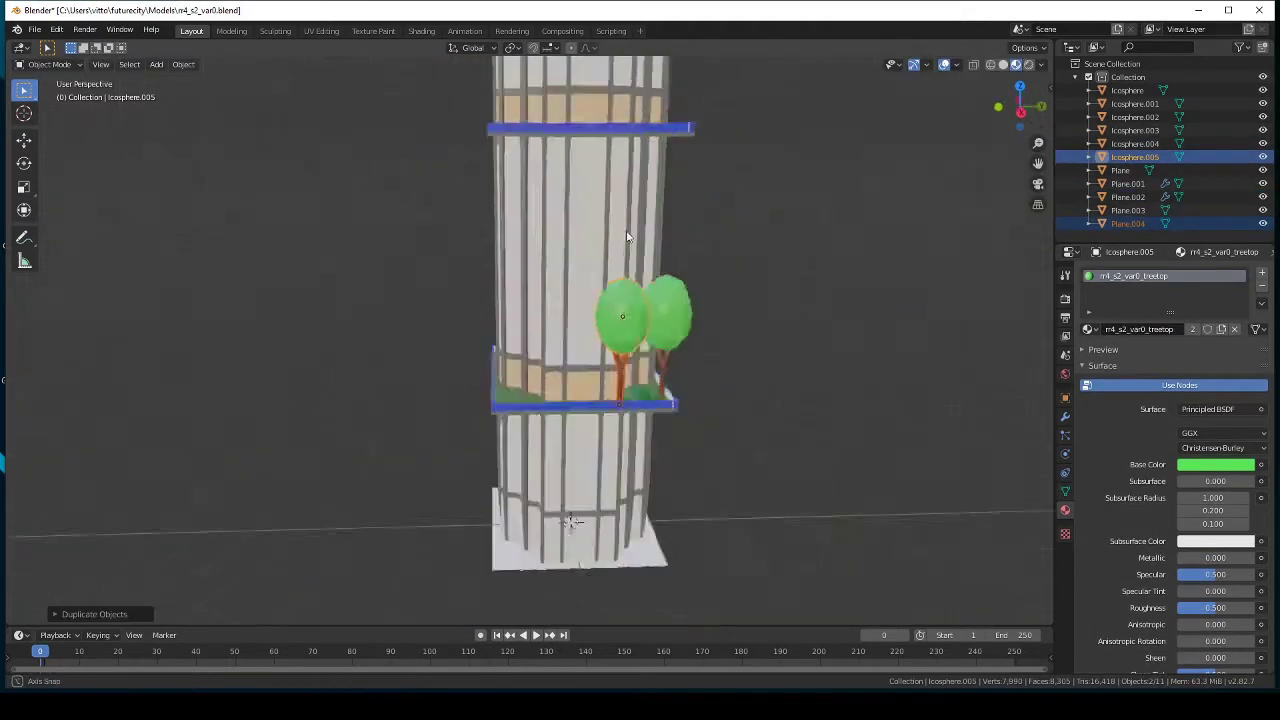
key("KP_3")
scroll(698, 362, "up", 3)
Step: Shorten the copied trunk, set a slightly larger crown on it, and save the file
left_click(599, 258)
left_click(578, 380, "shift")
key("s")
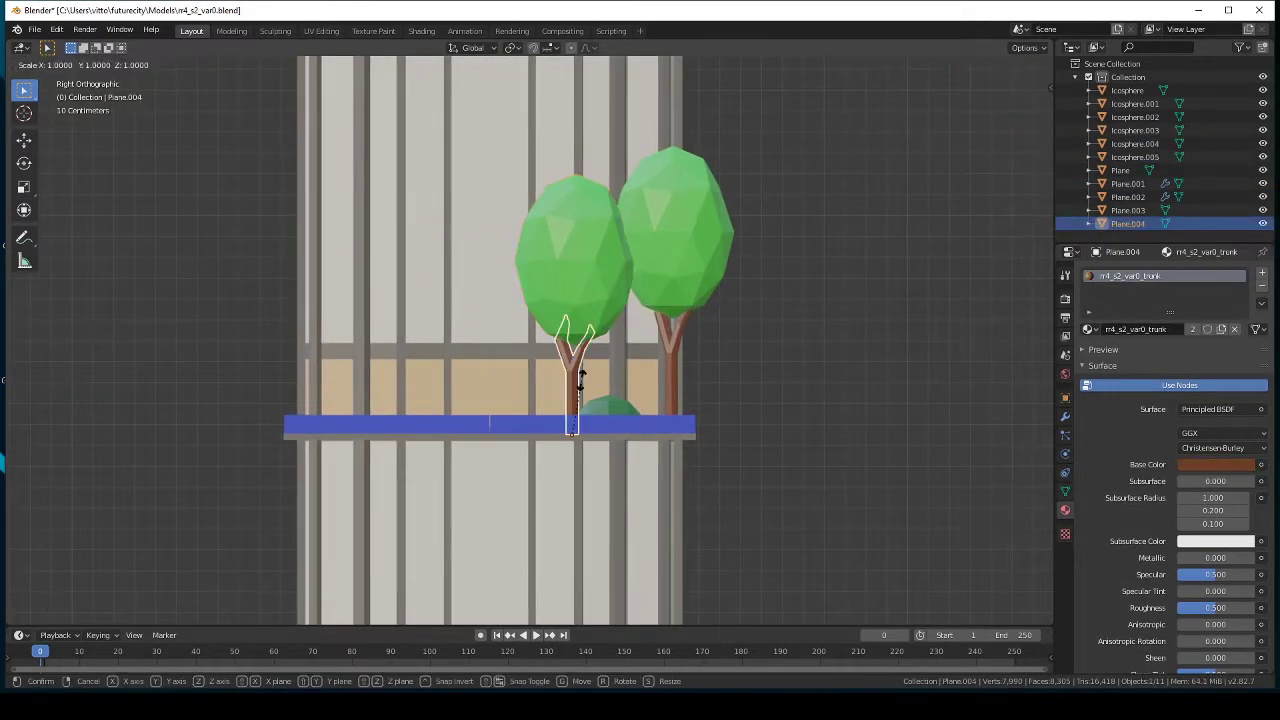
left_click(607, 290)
key("g")
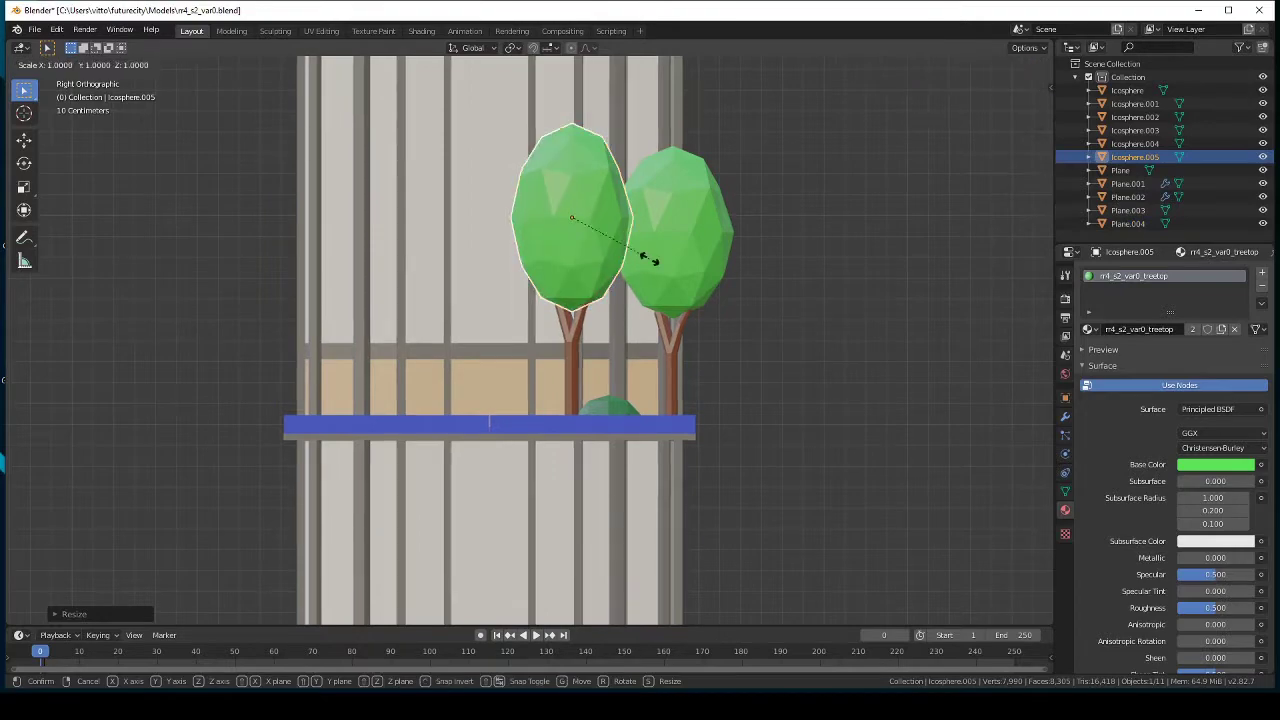
left_click(660, 265)
mouse_move(660, 265)
middle_mouse_down()
mouse_move(632, 407)
mouse_move(736, 392)
mouse_move(628, 371)
mouse_move(660, 352)
middle_mouse_up()
scroll(602, 410, "down", 4)
key("ctrl+s")
scroll(736, 392, "up", 4)
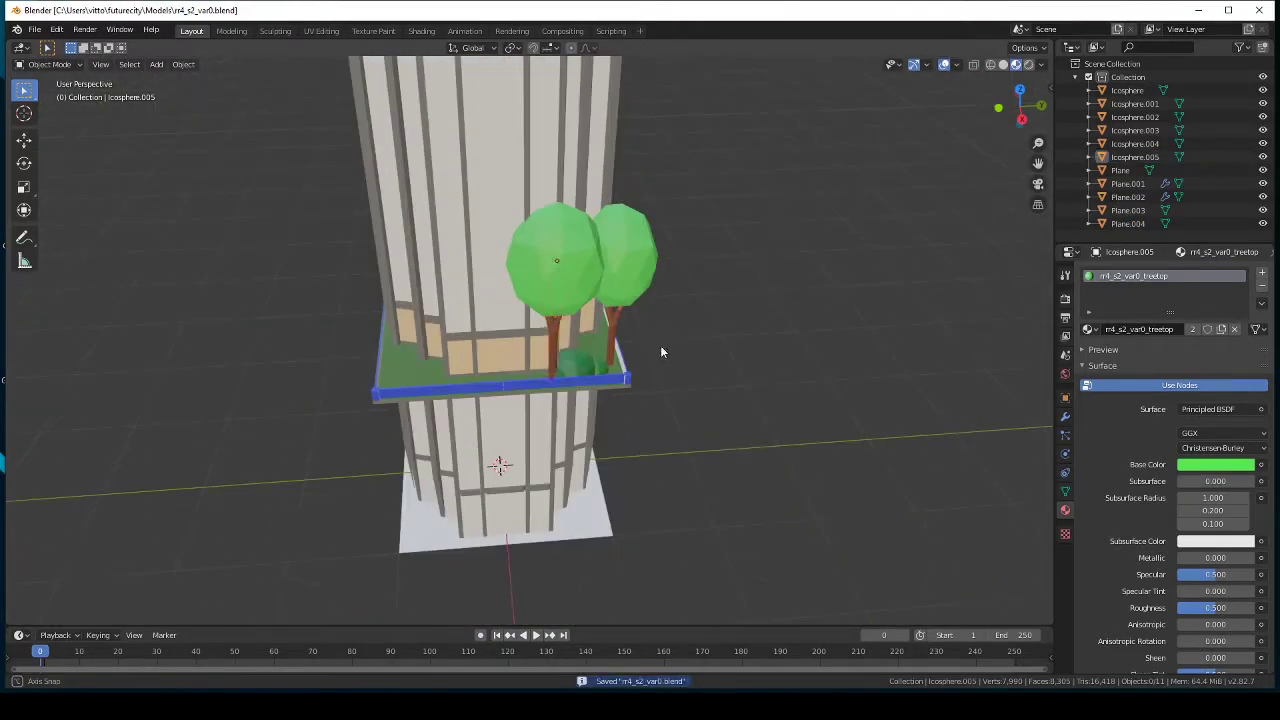
Step: Add a new small plane mesh from the top view
left_click(553, 350)
mouse_move(553, 350)
middle_mouse_down()
mouse_move(604, 312)
mouse_move(554, 318)
mouse_move(562, 349)
middle_mouse_up()
scroll(554, 318, "up", 2)
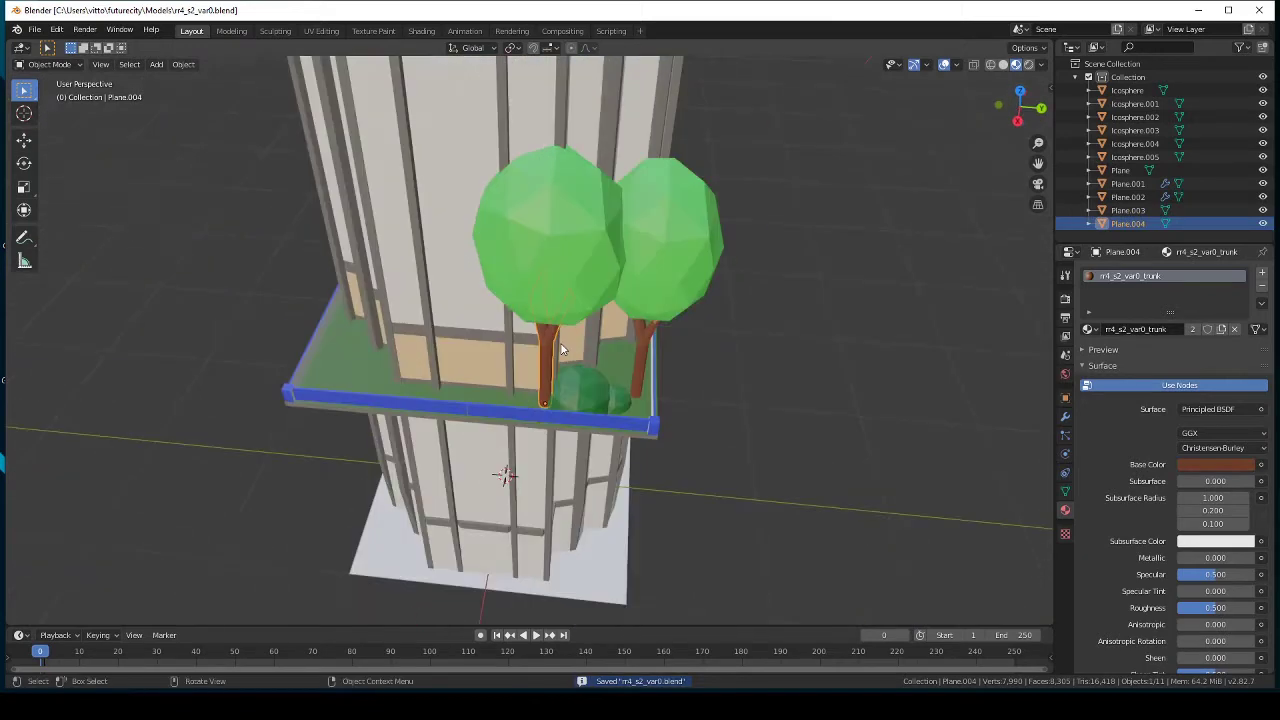
key("KP_7")
key("shift+a")
left_click(606, 346)
key("g")
left_click(826, 356)
Step: Extrude one edge of the plane to bend it into a bench seat
scroll(776, 466, "up", 5)
key("Tab")
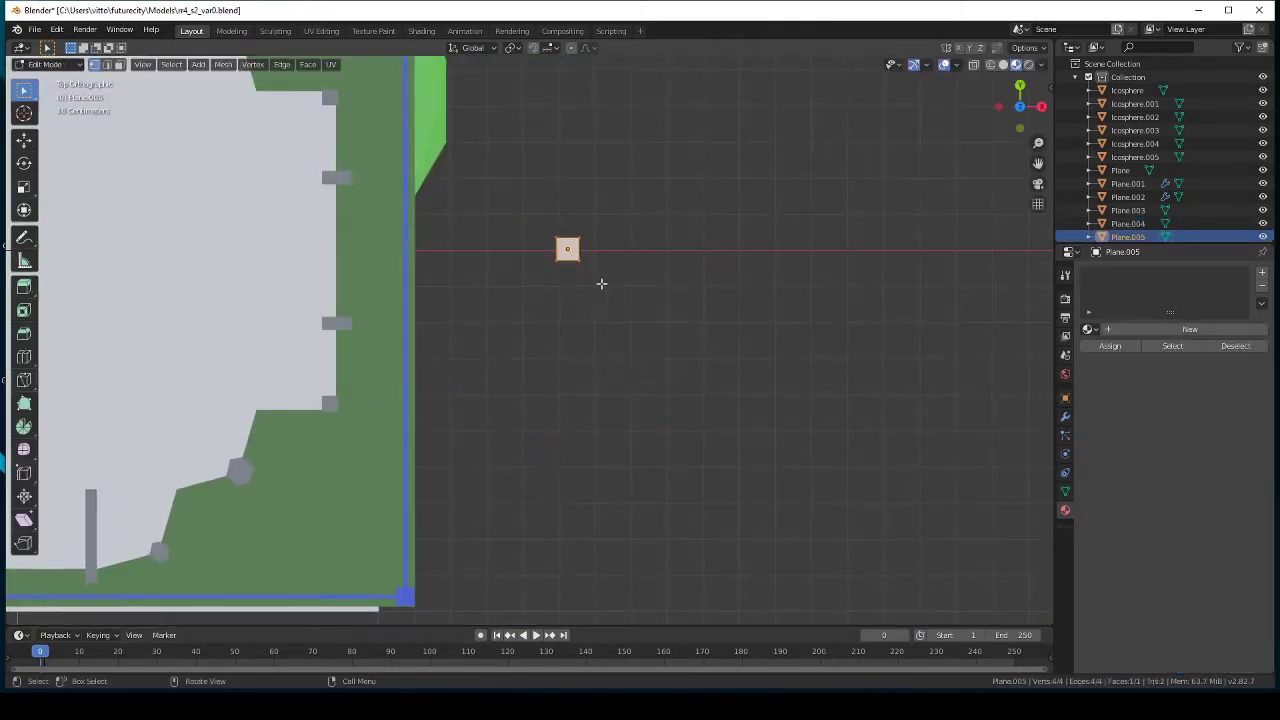
key("shift+z")
key("b")
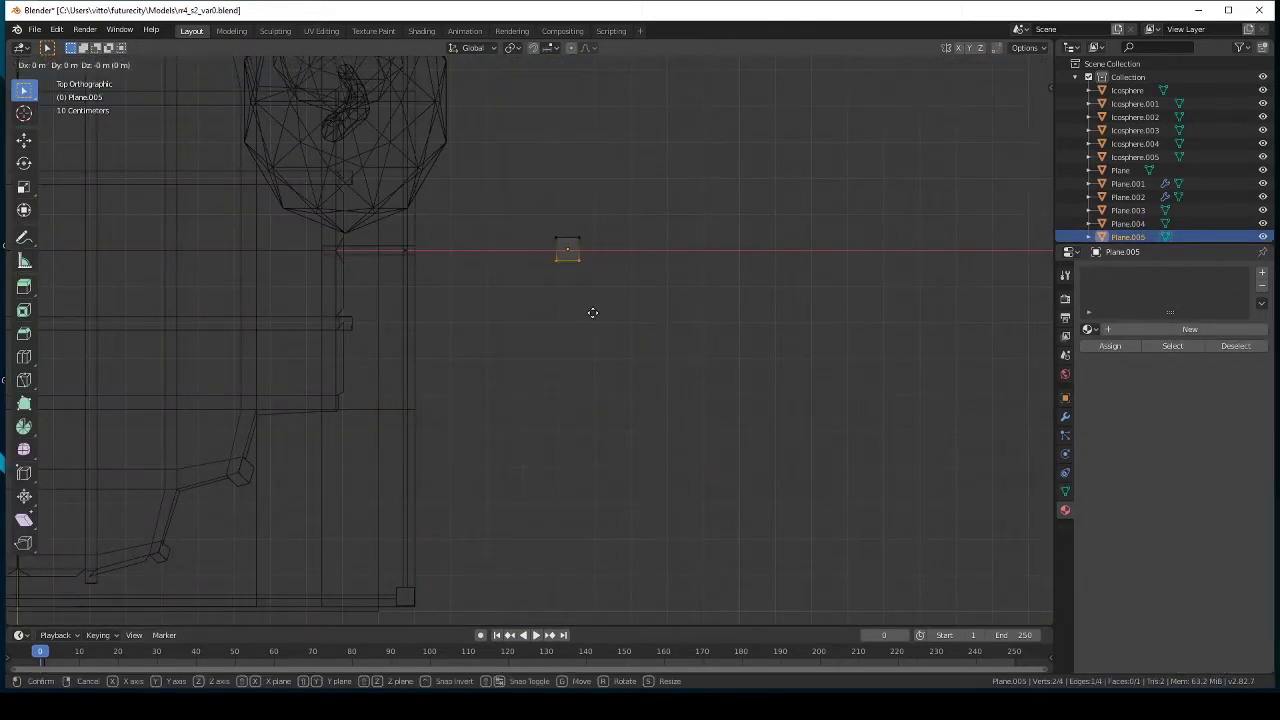
left_click(594, 336)
key("KP_3")
scroll(555, 485, "up", 4)
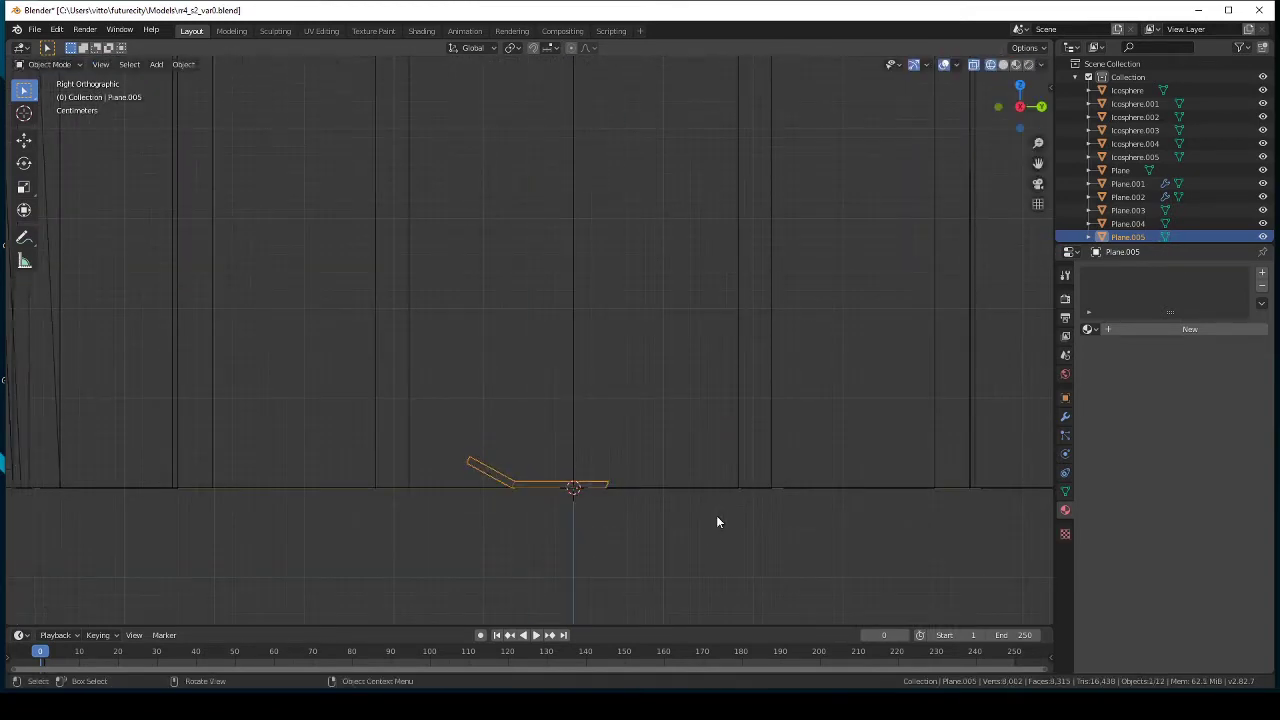
middle_click_drag(716, 521, 594, 457)
Step: Extrude the bench surface to give it thickness
key("Tab")
key("shift+z")
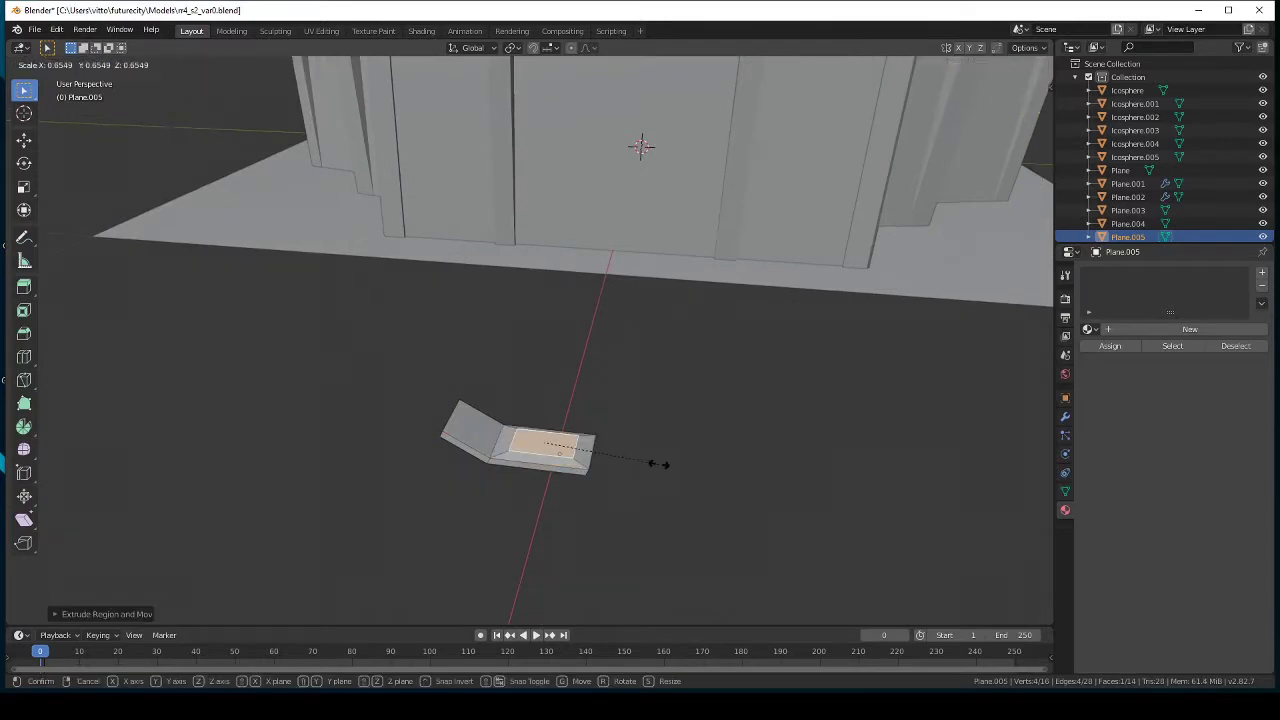
left_click(655, 466)
mouse_move(655, 466)
middle_mouse_down()
mouse_move(591, 395)
mouse_move(617, 534)
middle_mouse_up()
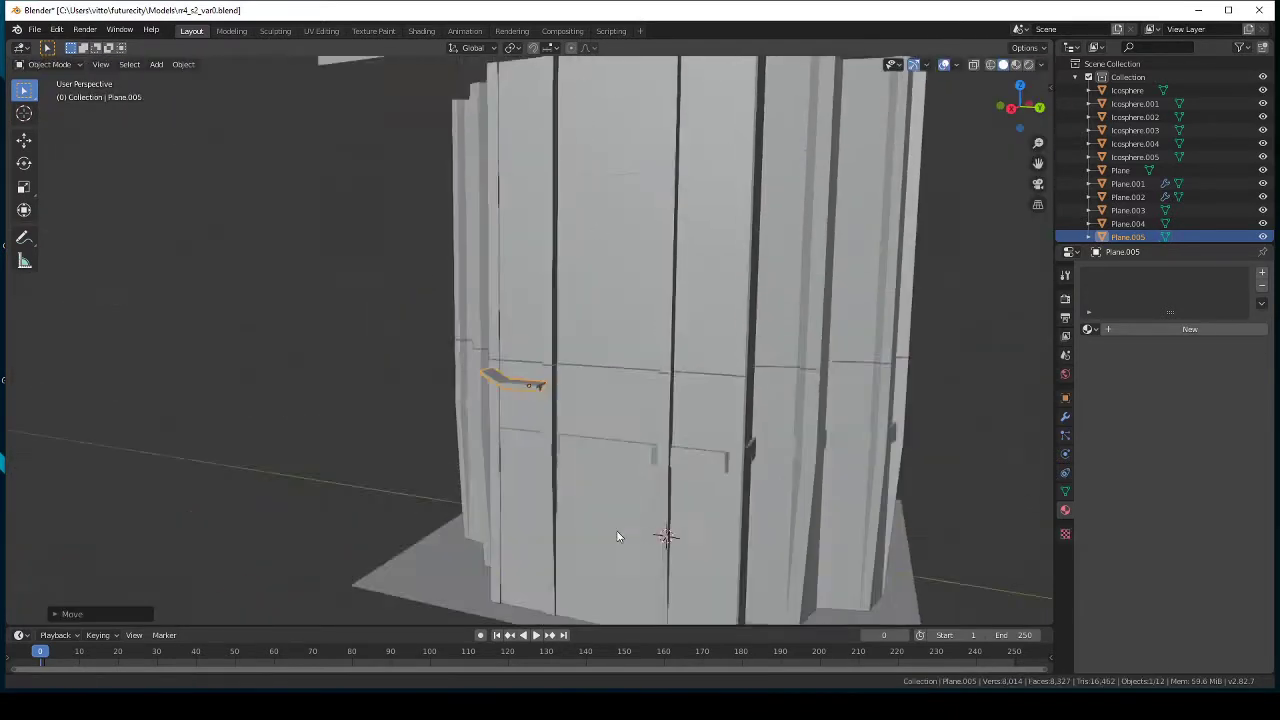
Step: Move and rotate the bench onto the tree balcony
key("Tab")
key("g")
left_click(652, 520)
key("KP_7")
key("grave")
left_click(582, 463)
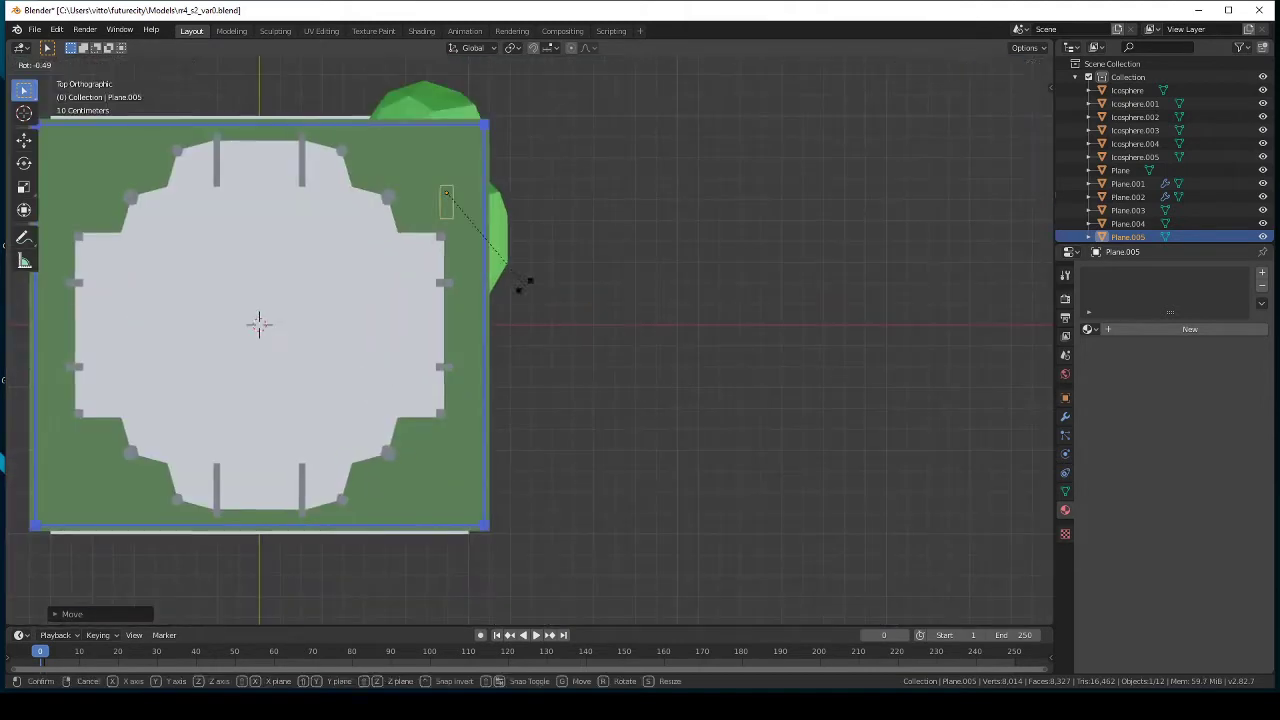
mouse_move(520, 277)
middle_mouse_down()
mouse_move(537, 230)
mouse_move(727, 240)
middle_mouse_up()
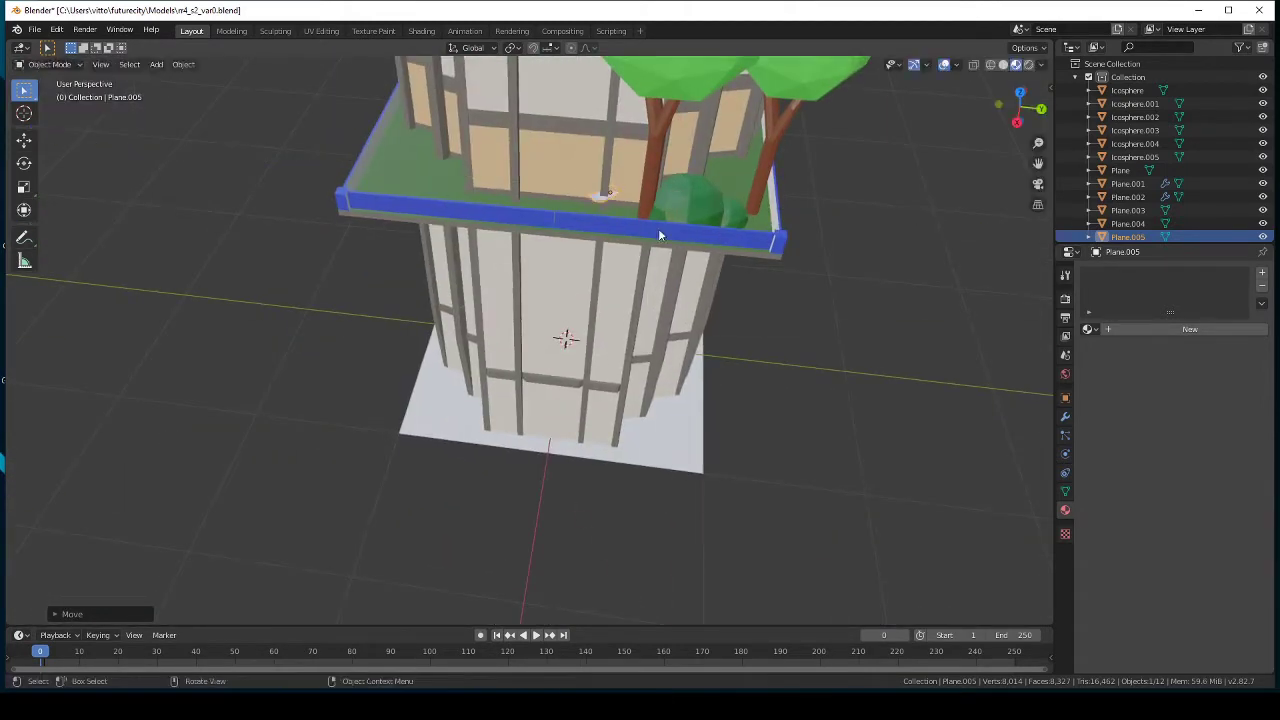
left_click(570, 238)
middle_click_drag(463, 320, 571, 429)
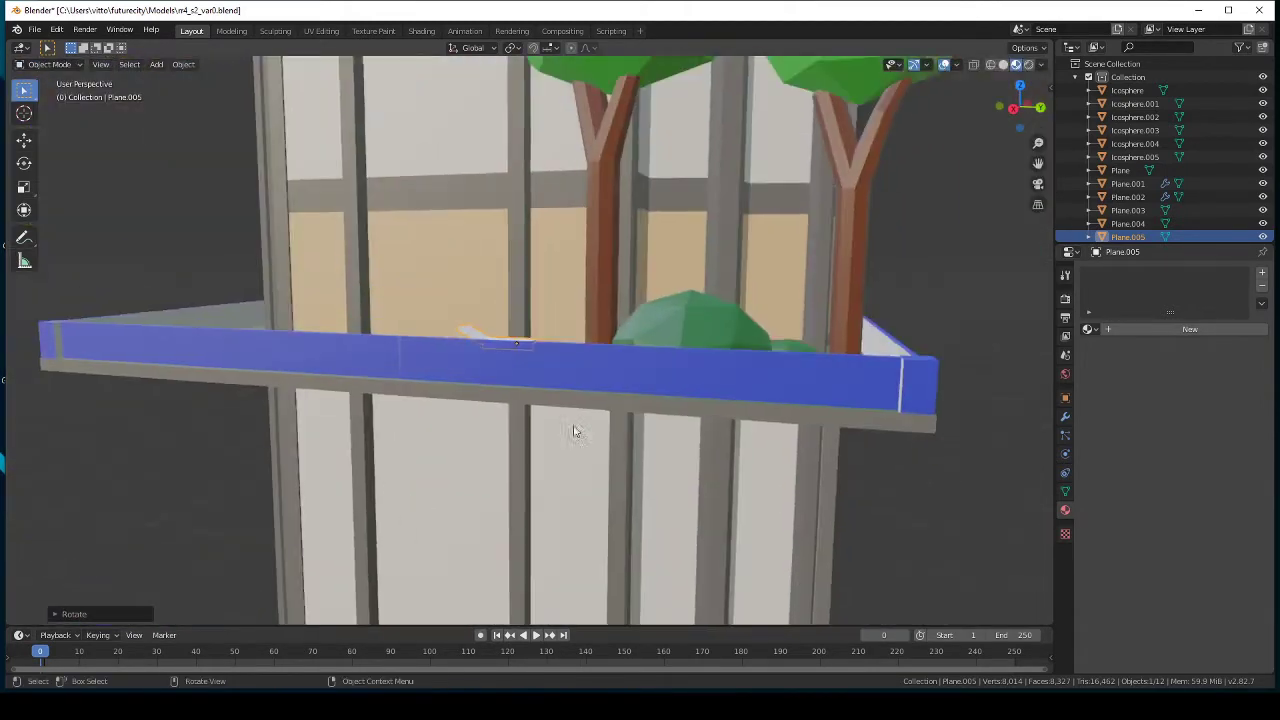
Step: Adjust the bench's height and position along the balcony, then save the file
key("g")
key("z")
key("ctrl+KP_7")
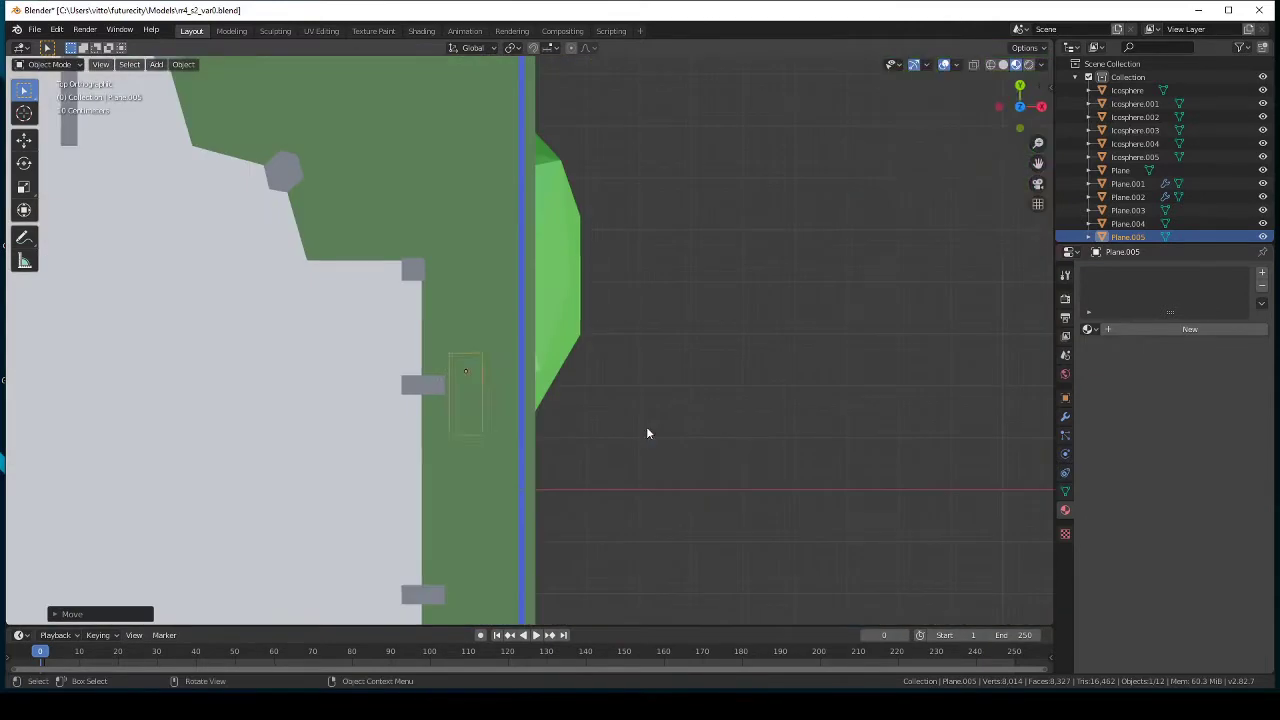
scroll(646, 426, "down", 5)
middle_click_drag(656, 250, 843, 304)
key("g")
key("x")
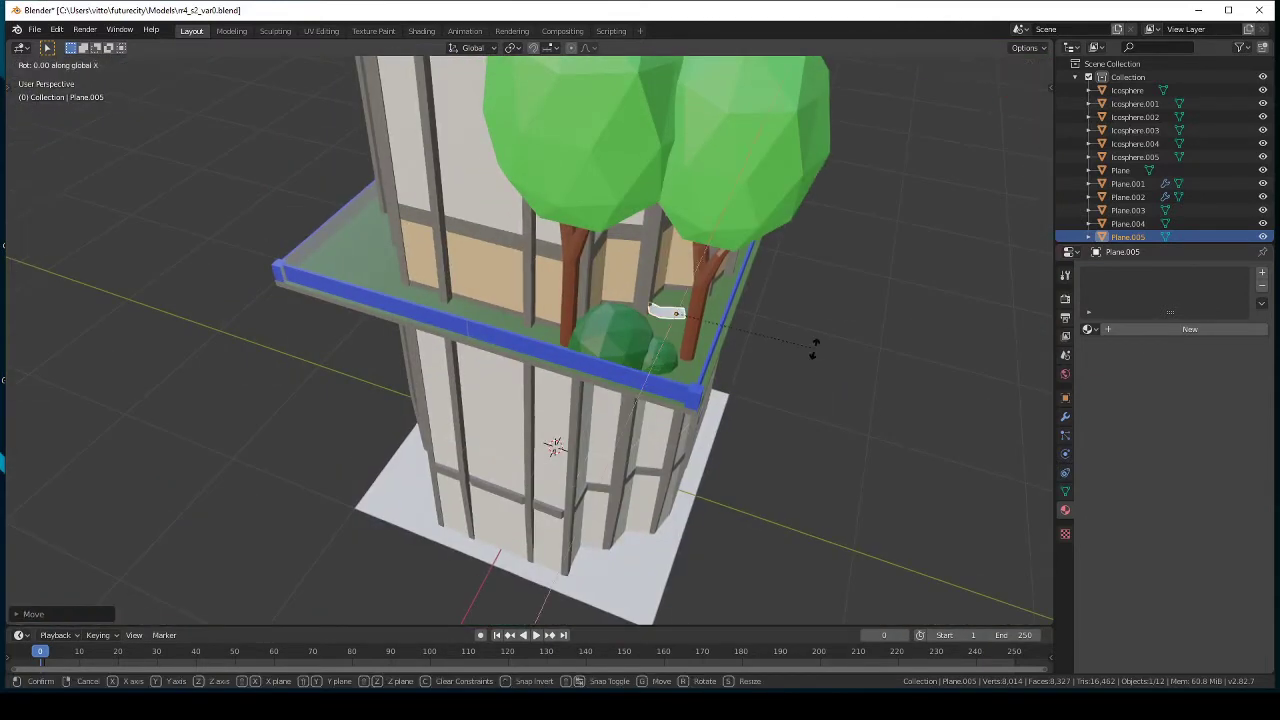
key("g")
key("Escape")
mouse_move(617, 315)
middle_mouse_down()
mouse_move(539, 364)
mouse_move(560, 361)
middle_mouse_up()
scroll(560, 361, "down", 3)
key("KP_5")
key("ctrl+s")
scroll(627, 430, "down", 3)
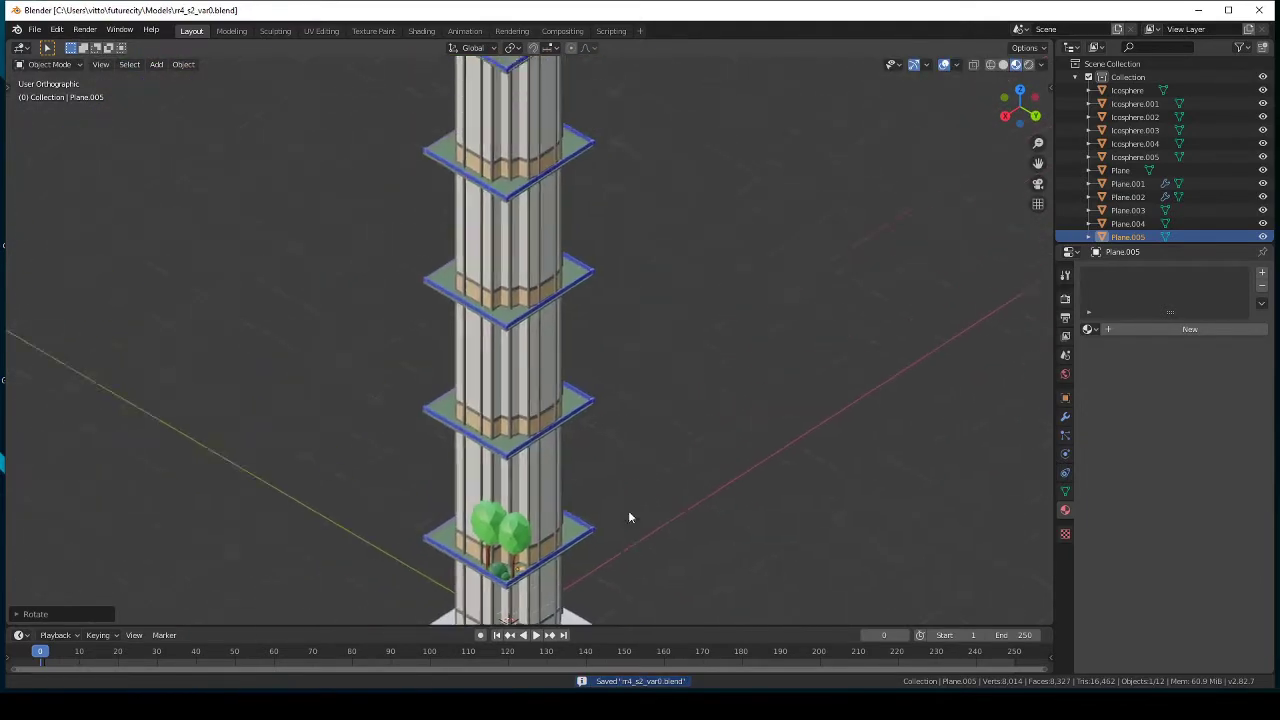
middle_click_drag(629, 514, 649, 334, "shift")
scroll(606, 342, "up", 8)
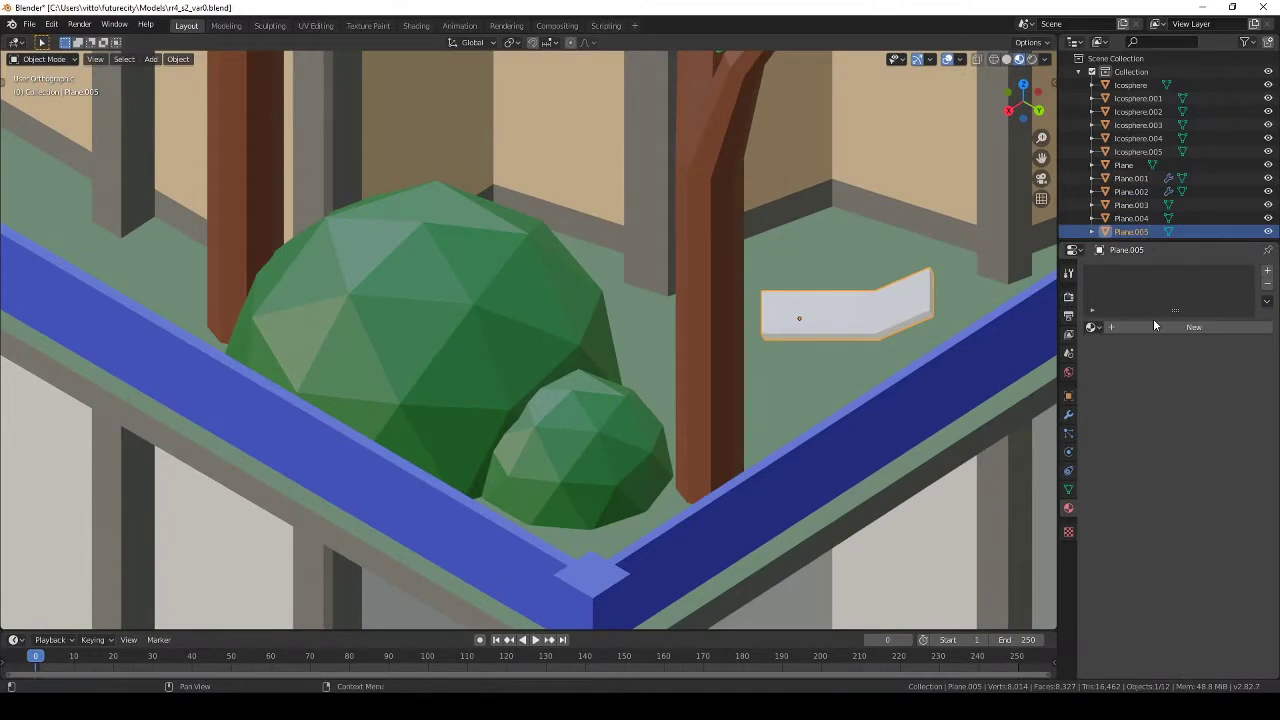
Step: Create a new material named 'chair' for the bench
left_click(1154, 326)
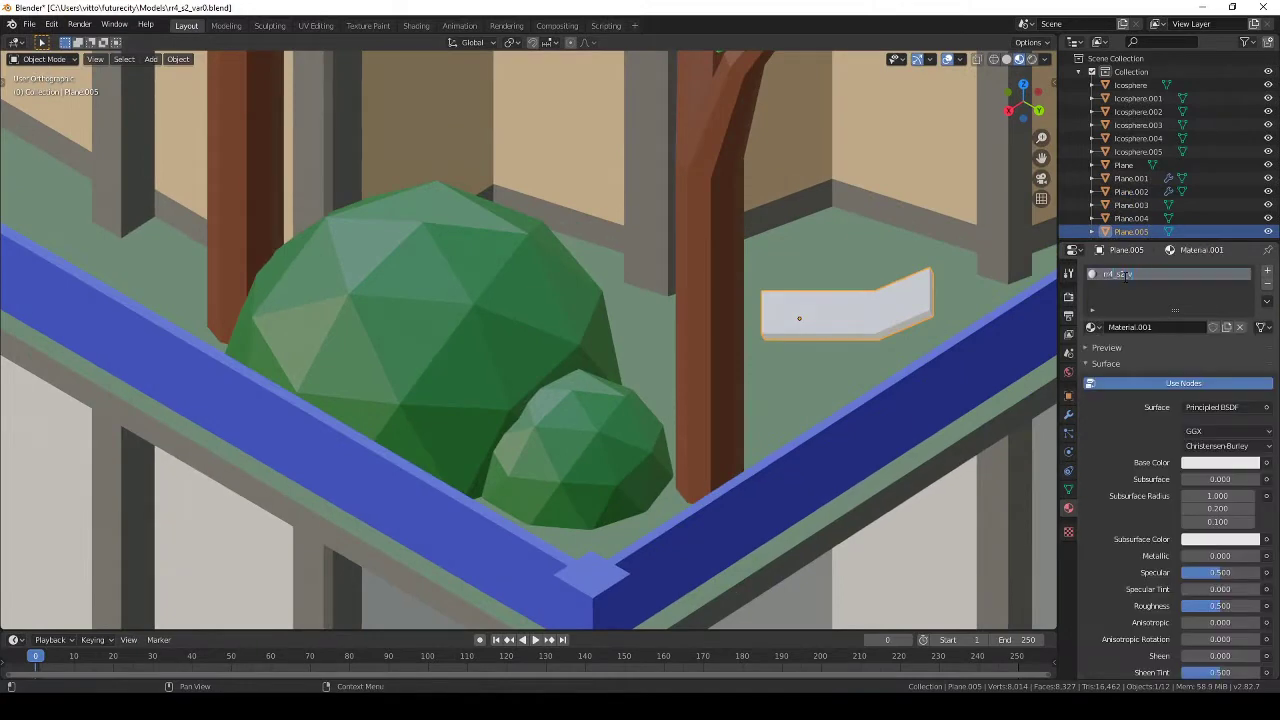
type("ar0_chair")
key("Return")
scroll(640, 315, "down", 8)
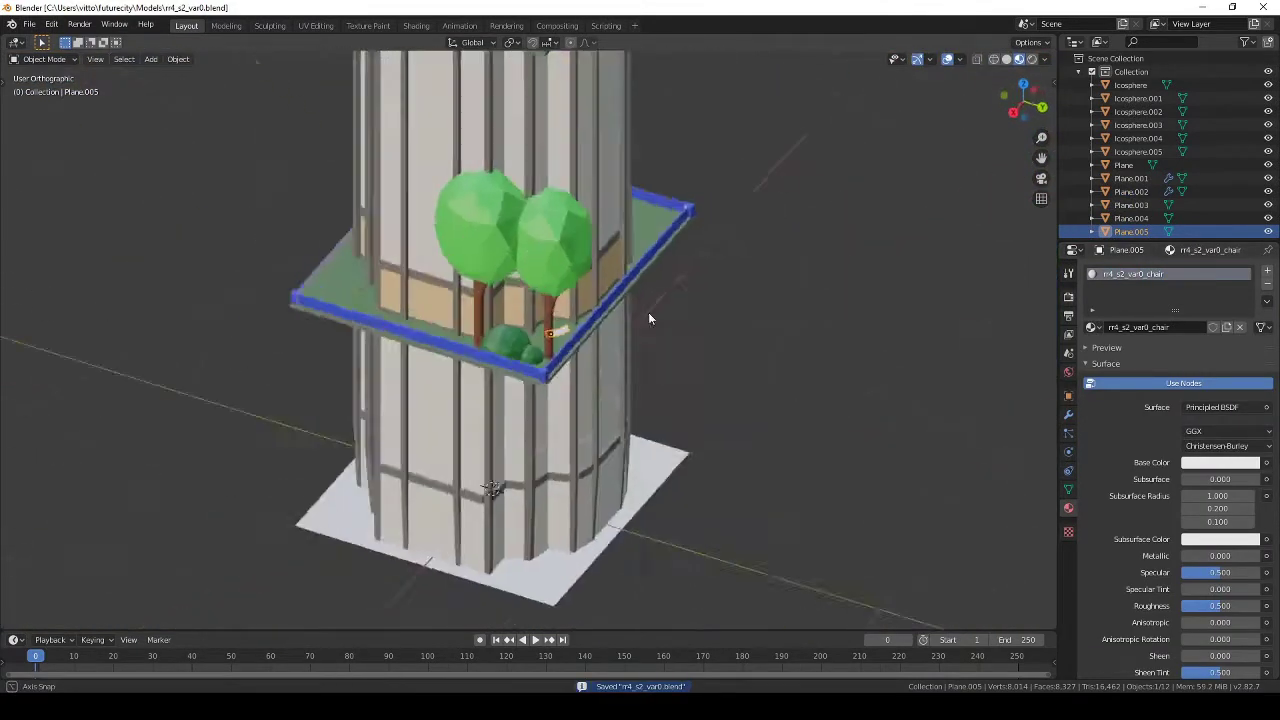
key("KP_7")
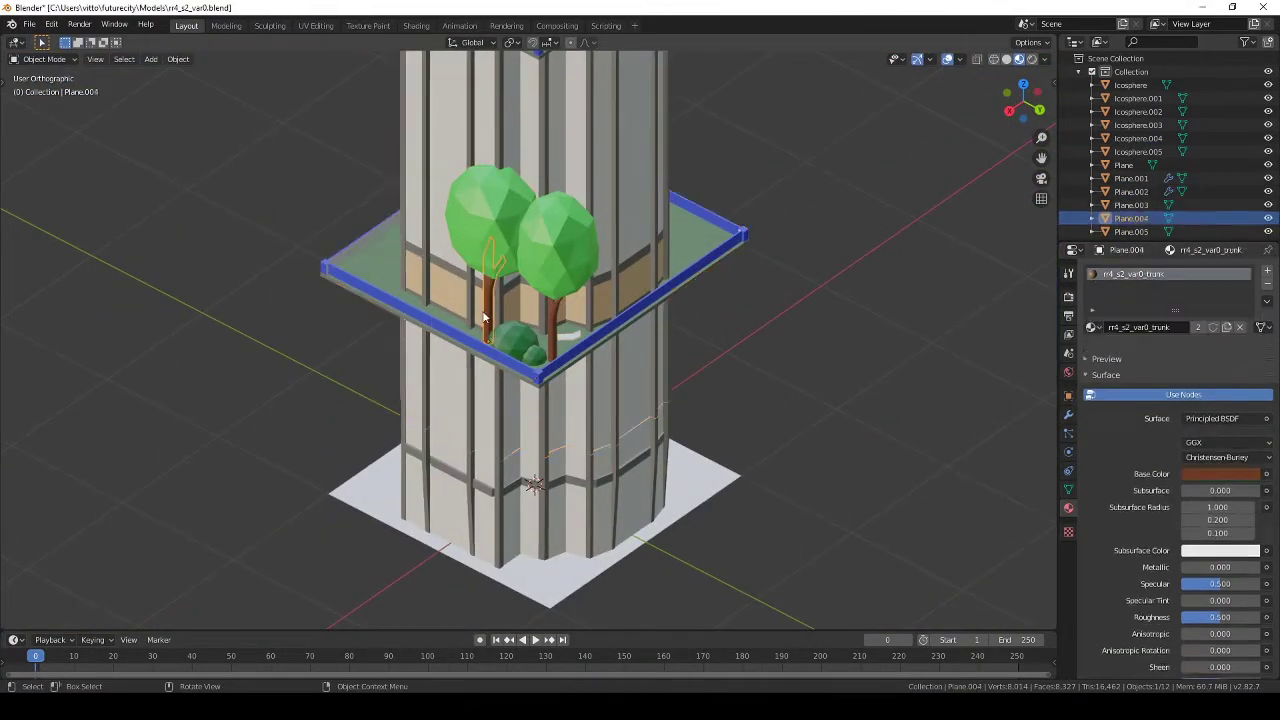
key("shift+a")
Step: Add a new plane, resize and move it aside, then subdivide it
left_click(549, 308)
key("s")
left_click(903, 400)
key("g")
left_click(600, 407)
key("Tab")
right_click(380, 371)
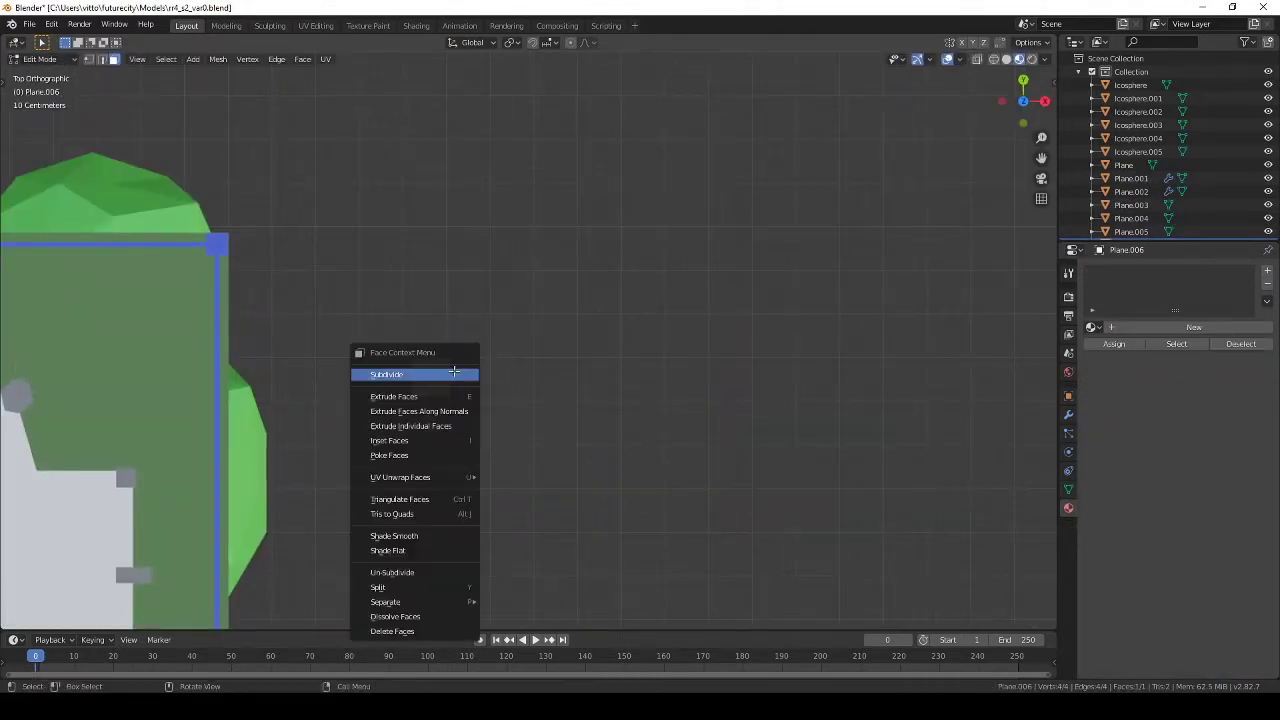
left_click(380, 371)
key("slash")
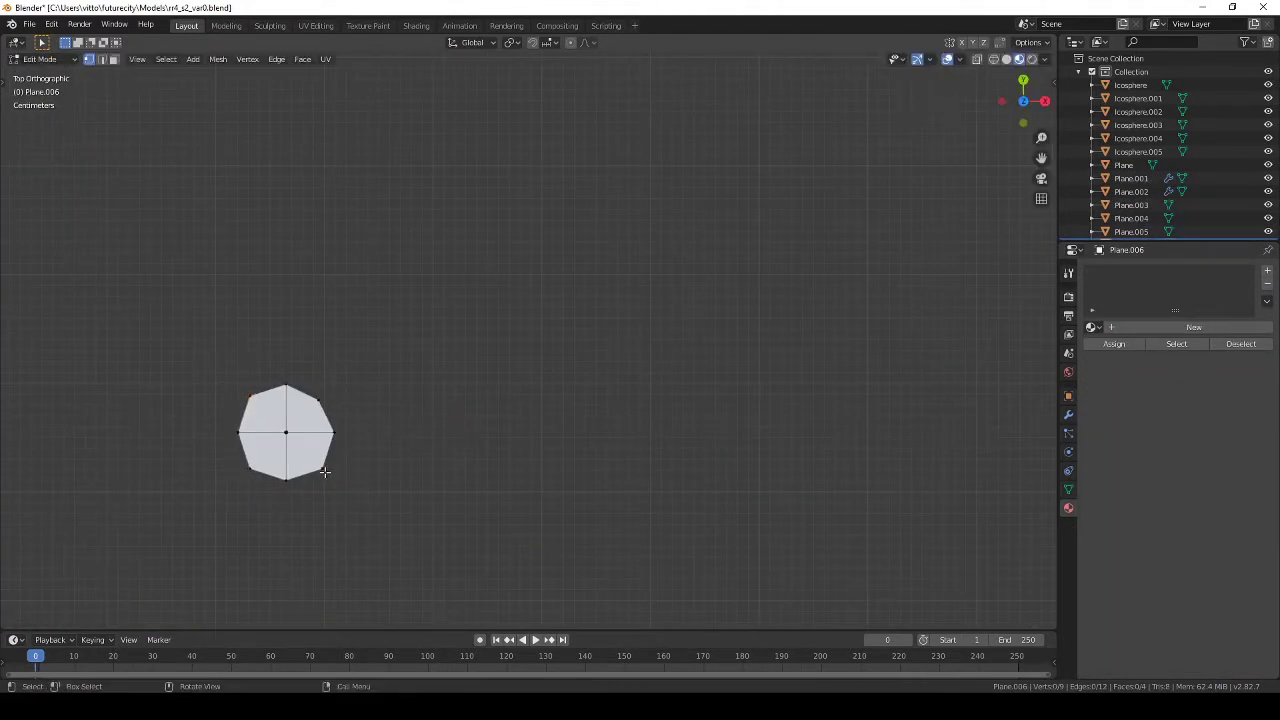
key("slash")
Step: Position the new trunk piece at the tree balcony
key("KP_3")
scroll(569, 415, "up", 5)
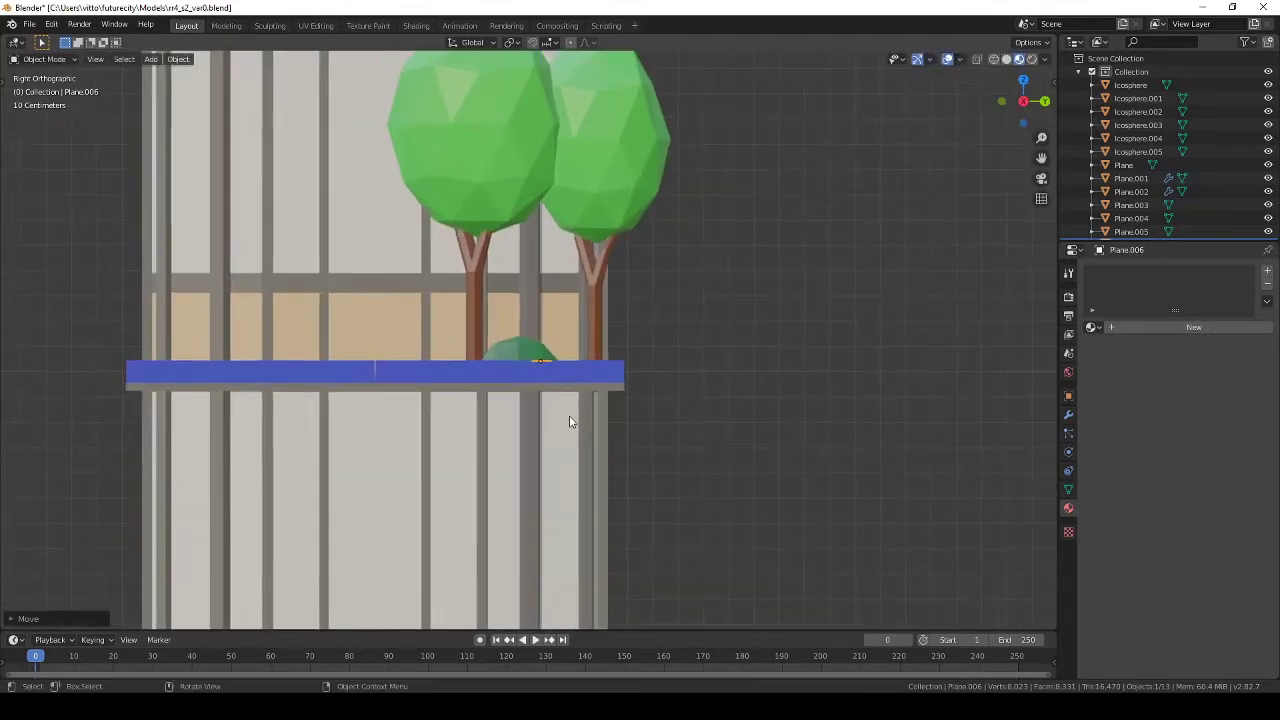
key("shift+s")
left_click(573, 443)
left_click(250, 419)
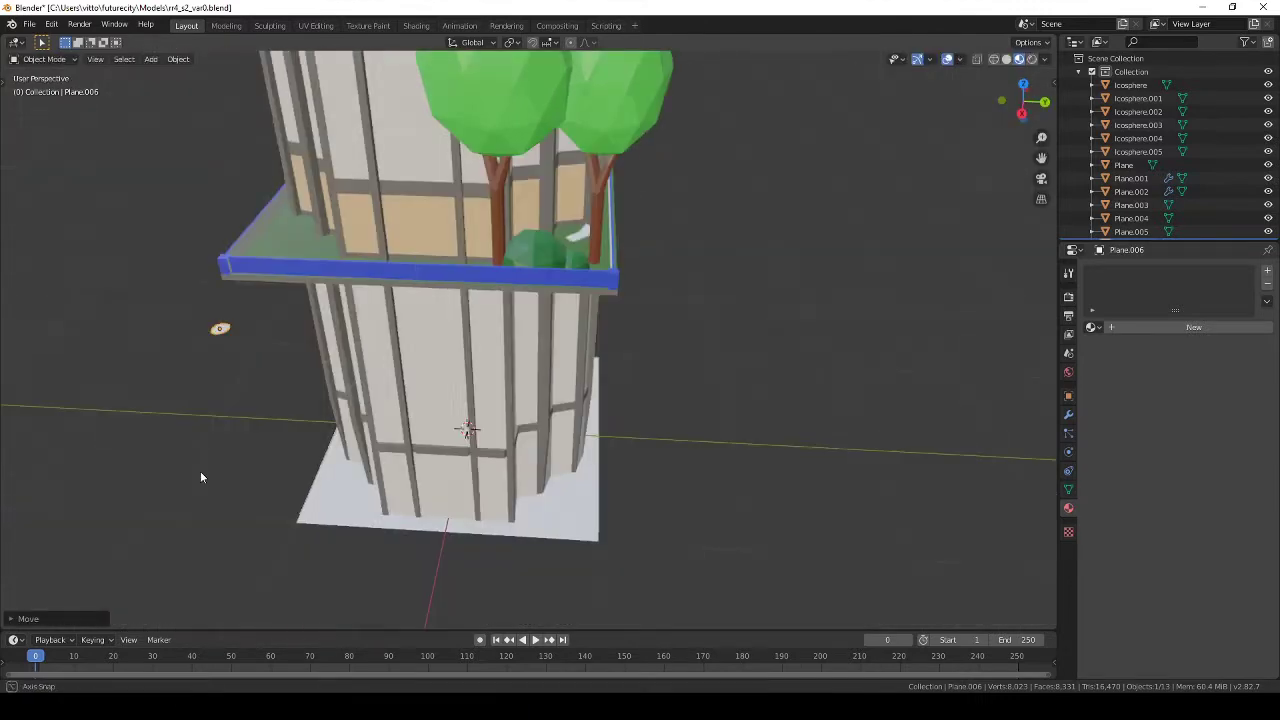
middle_click_drag(214, 329, 243, 378)
key("KP_1")
key("g")
left_click(243, 378)
Step: Select the branch's top vertices and shrink the tip
key("Tab")
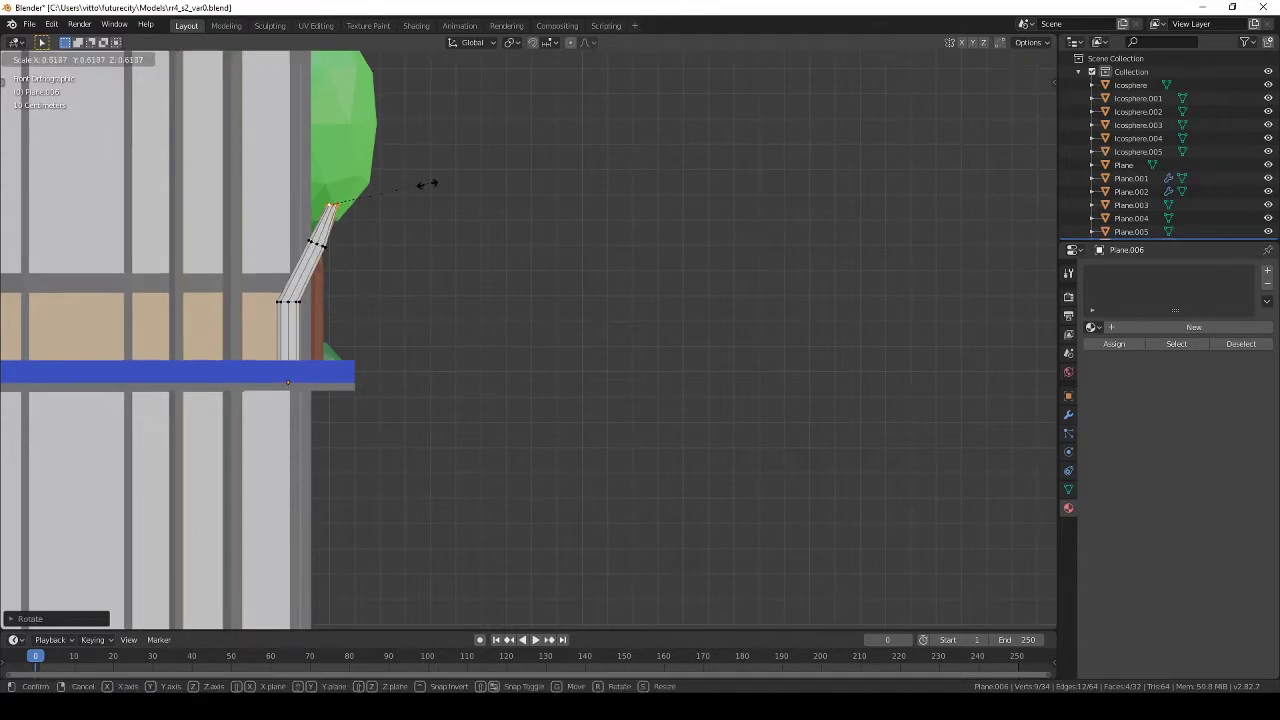
key("alt+z")
left_click_drag(286, 220, 449, 294)
key("alt+z")
key("g")
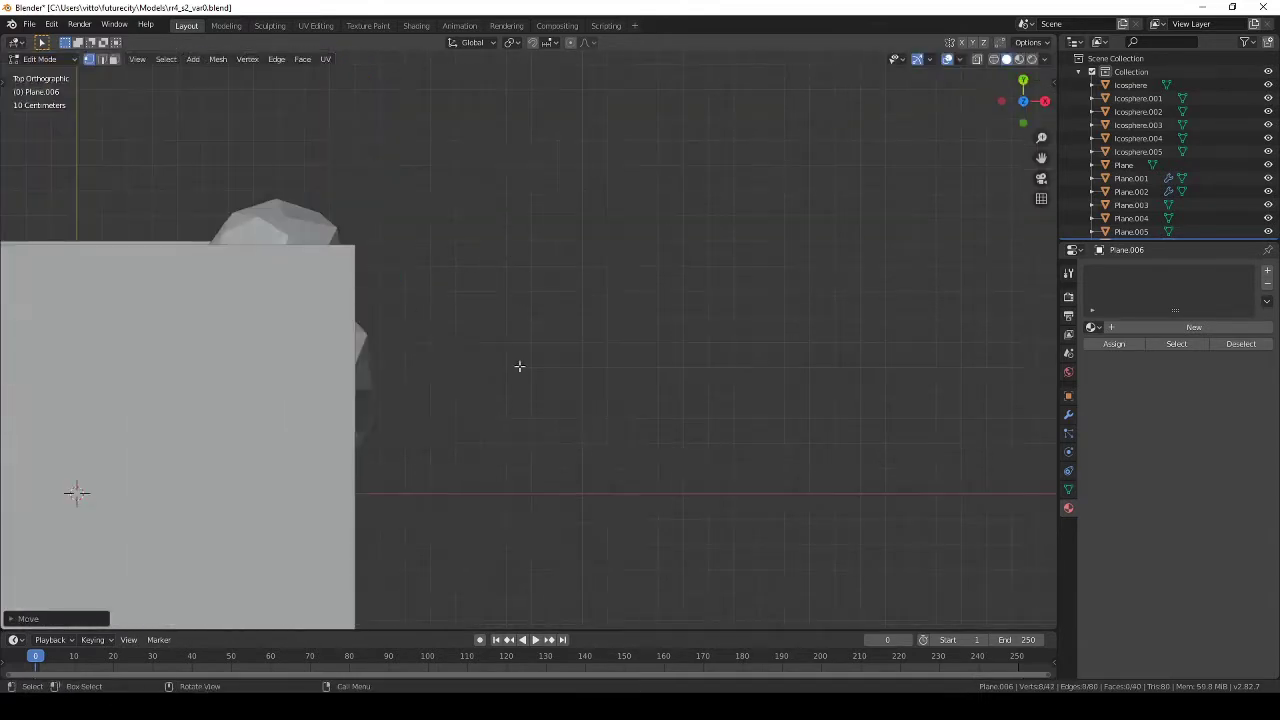
key("KP_7")
key("shift+z")
key("KP_Decimal")
key("KP_3")
key("s")
left_click(579, 443)
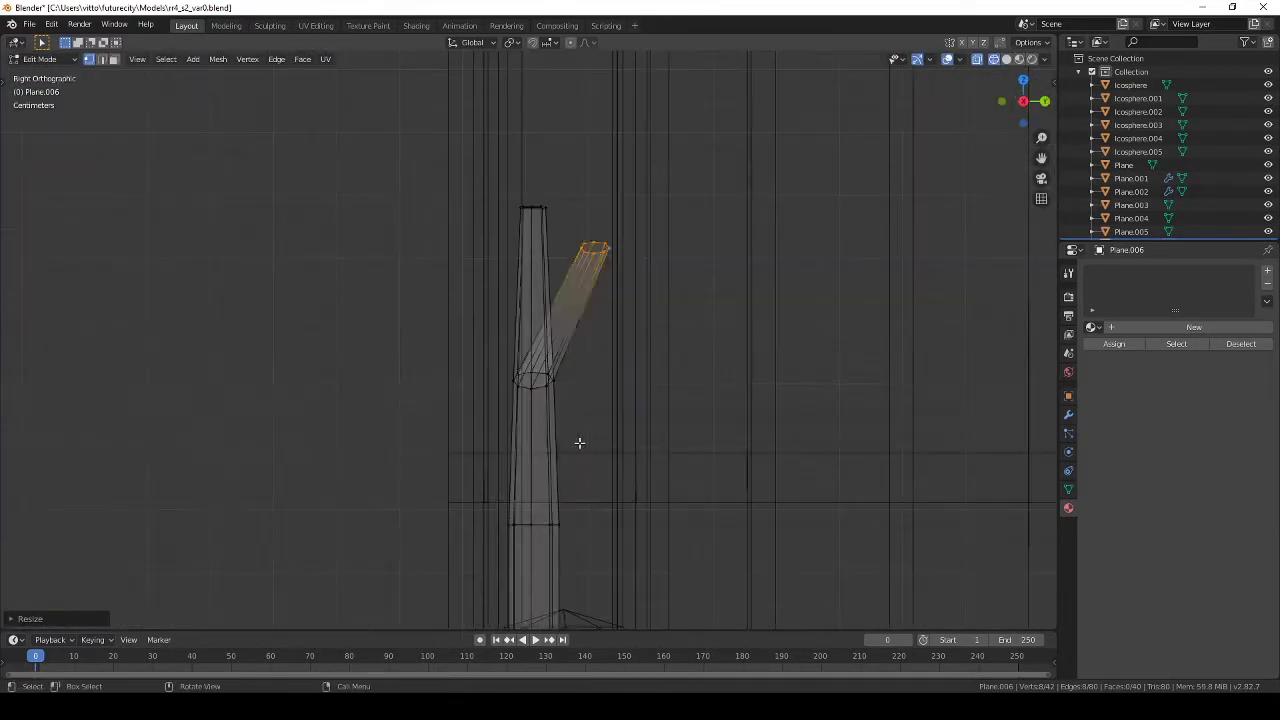
Step: Raise the branch part and reposition the new limb's end vertices
key("KP_1")
key("g")
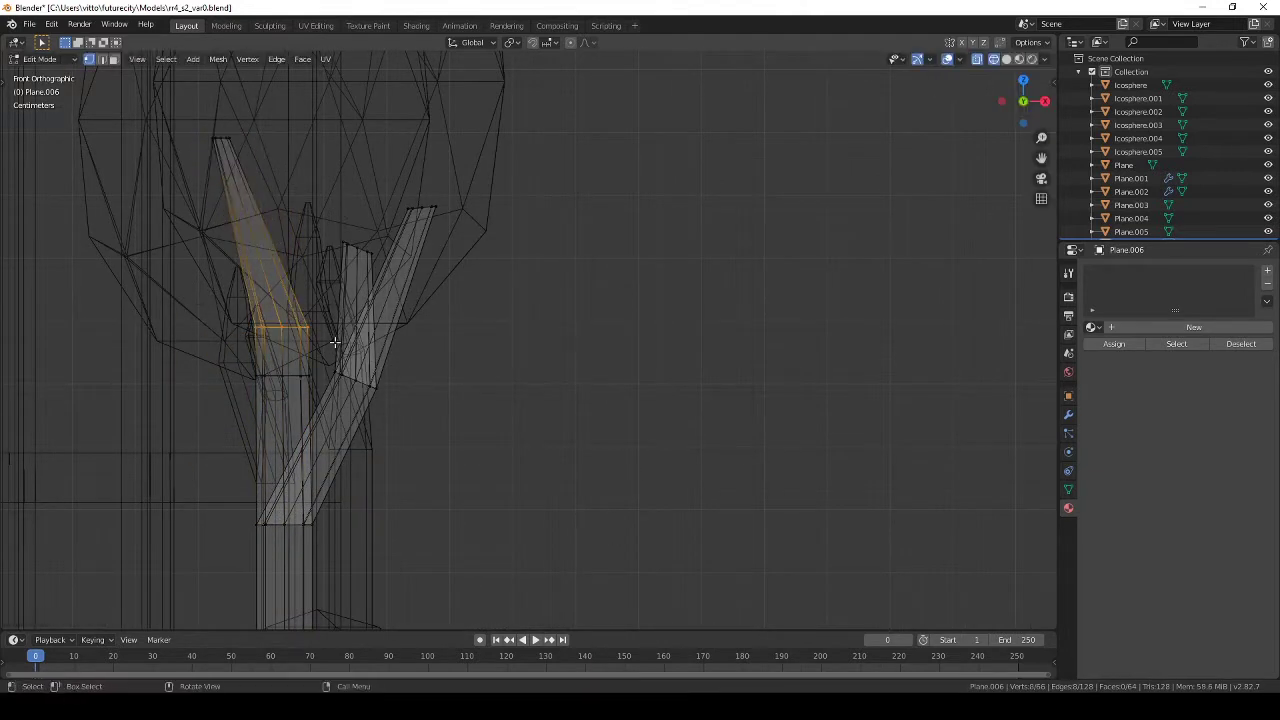
key("g")
left_click(344, 137)
key("KP_7")
left_click_drag(186, 315, 296, 358)
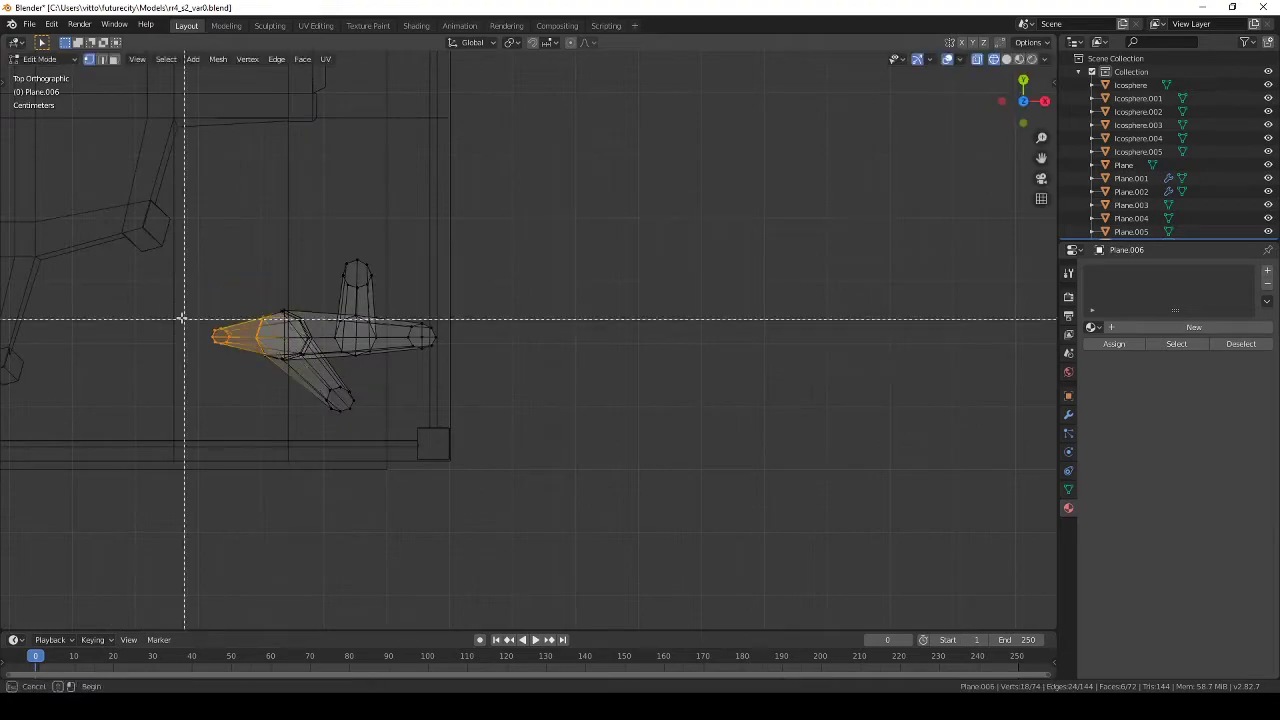
left_click(237, 344)
key("z")
left_click(374, 308)
Step: Extrude the top of a limb upward into a new fork
middle_click_drag(374, 308, 432, 436)
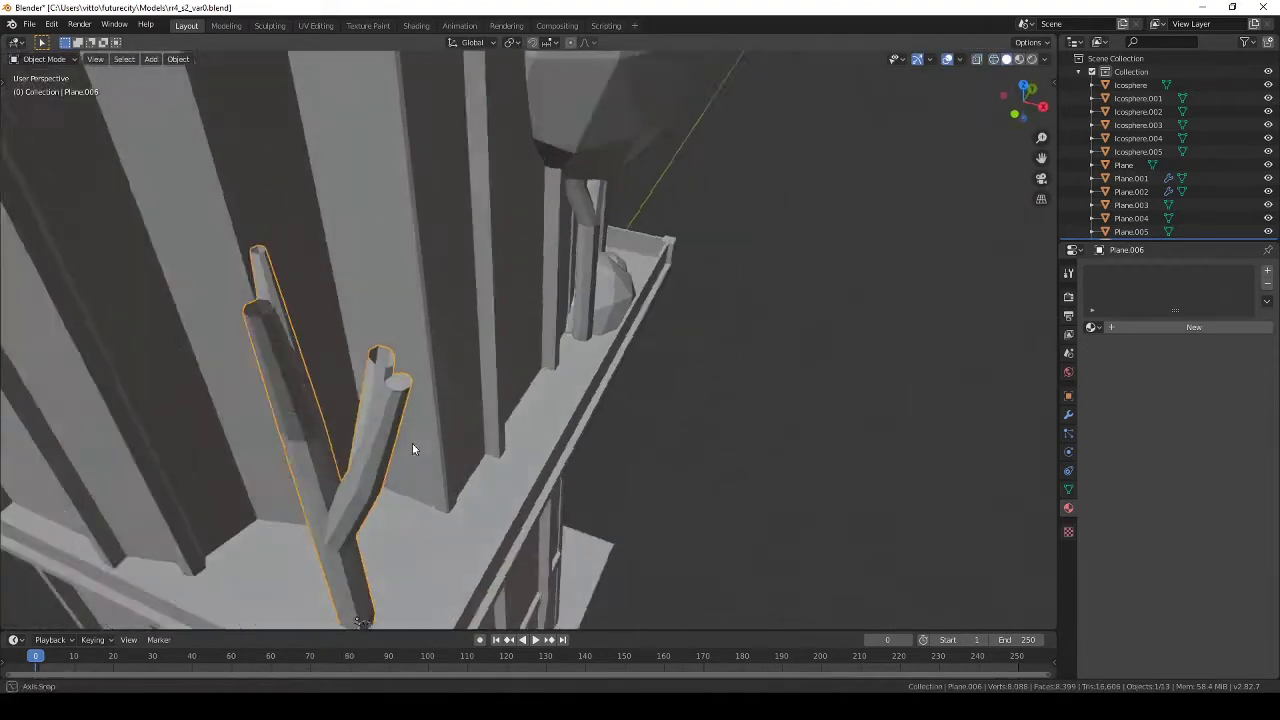
left_click(372, 333)
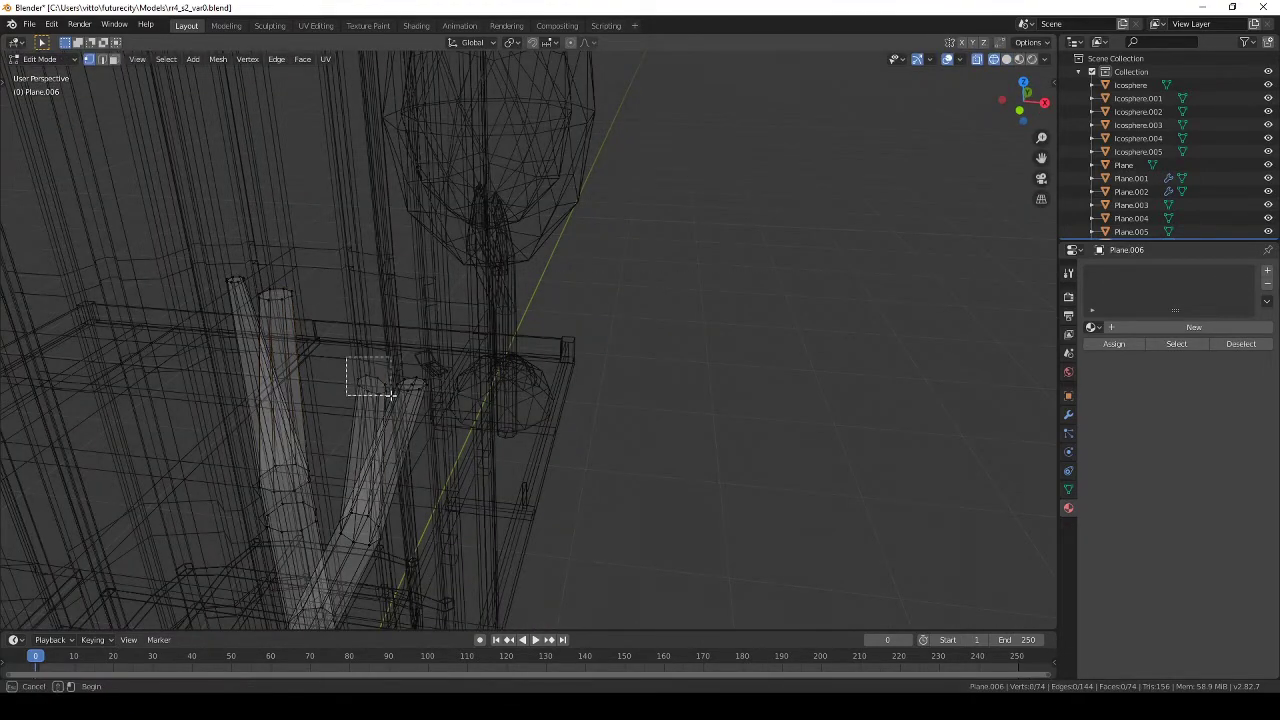
left_click_drag(390, 394, 391, 395)
key("shift+z")
middle_click_drag(391, 395, 123, 62)
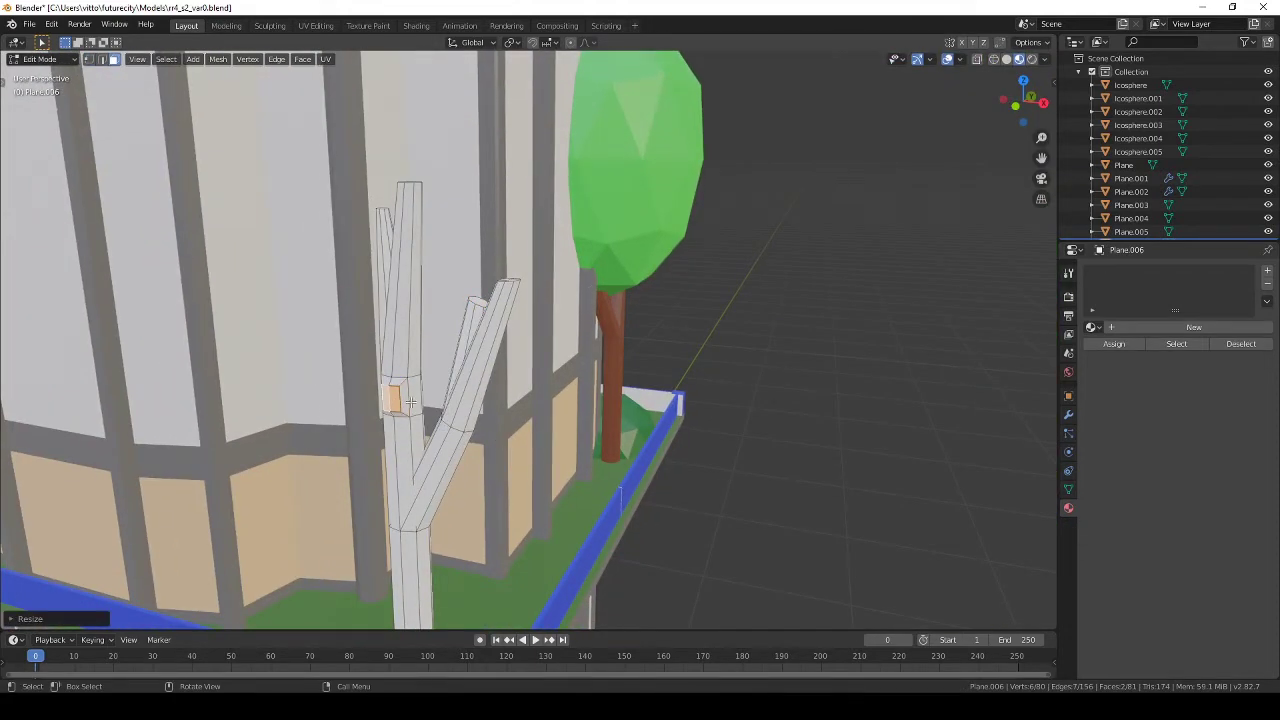
key("e")
Step: Return to Object Mode and open the Add menu to import an image as a plane
key("Tab")
middle_click_drag(395, 411, 578, 448)
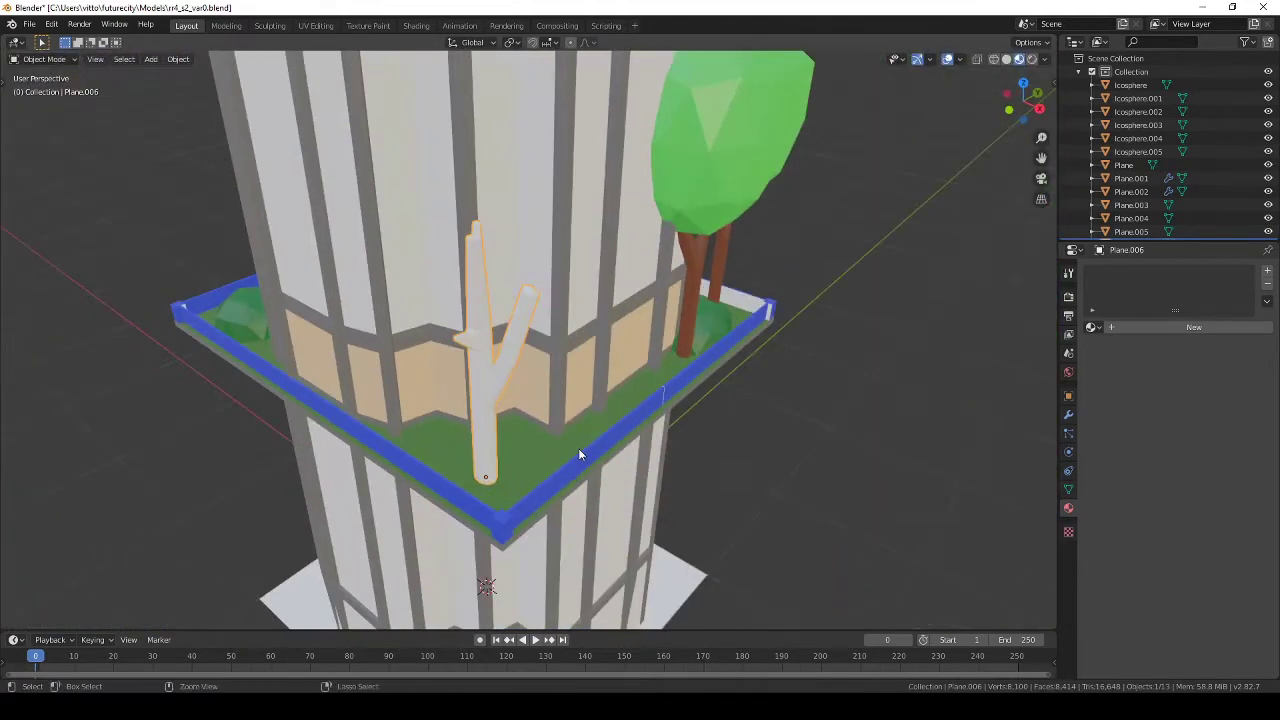
key("KP_7")
key("shift+a")
Step: Import Tree Branch.png from Downloads as a plane and move it beside the tower
left_click(645, 449)
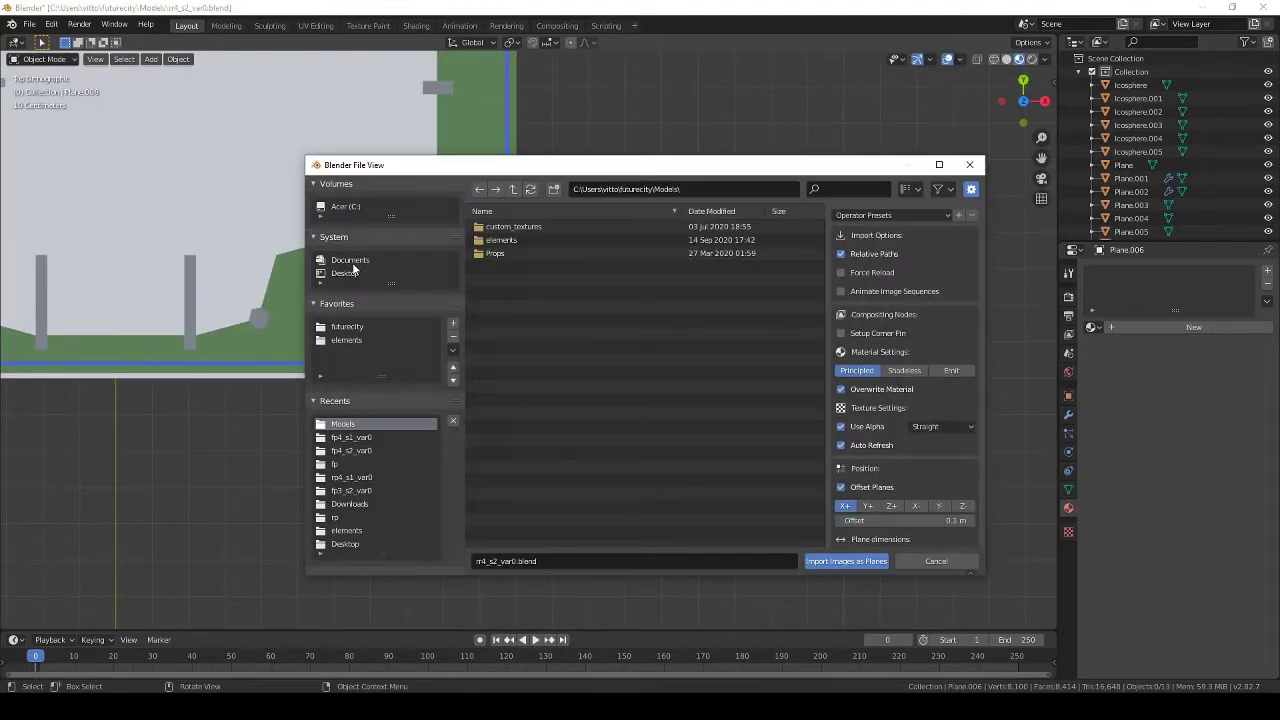
left_click(350, 503)
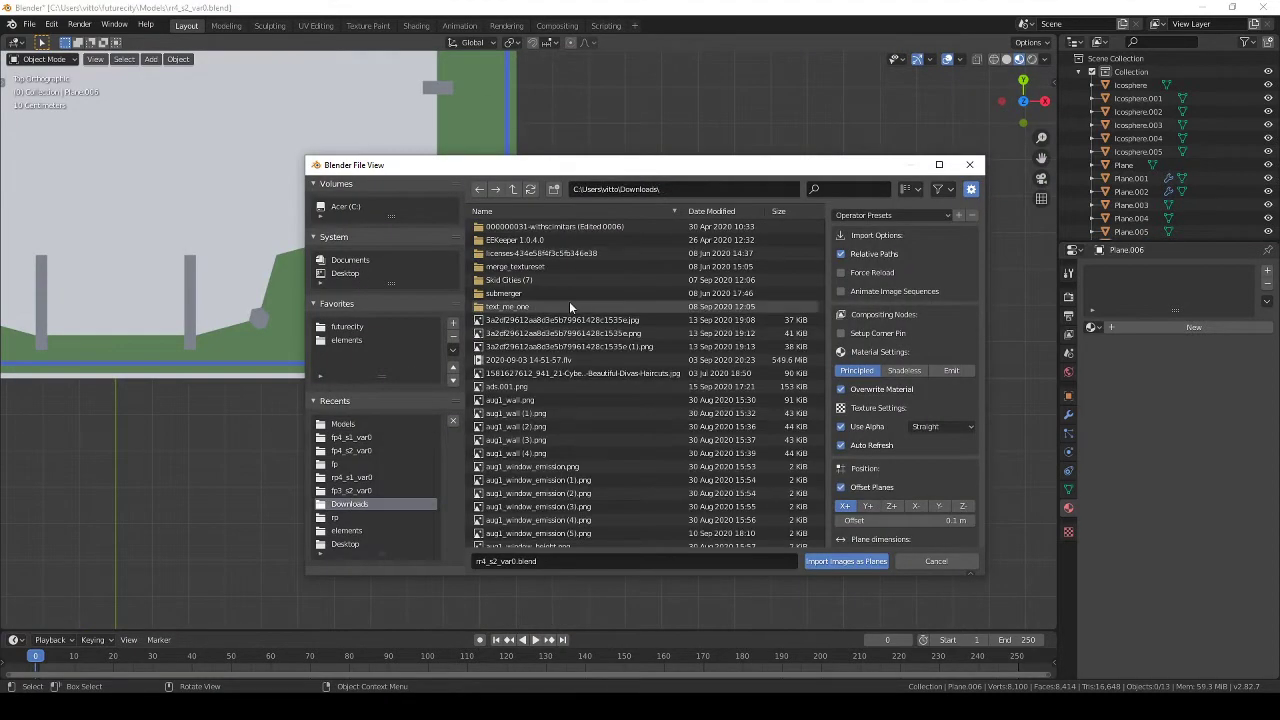
double_click(495, 319)
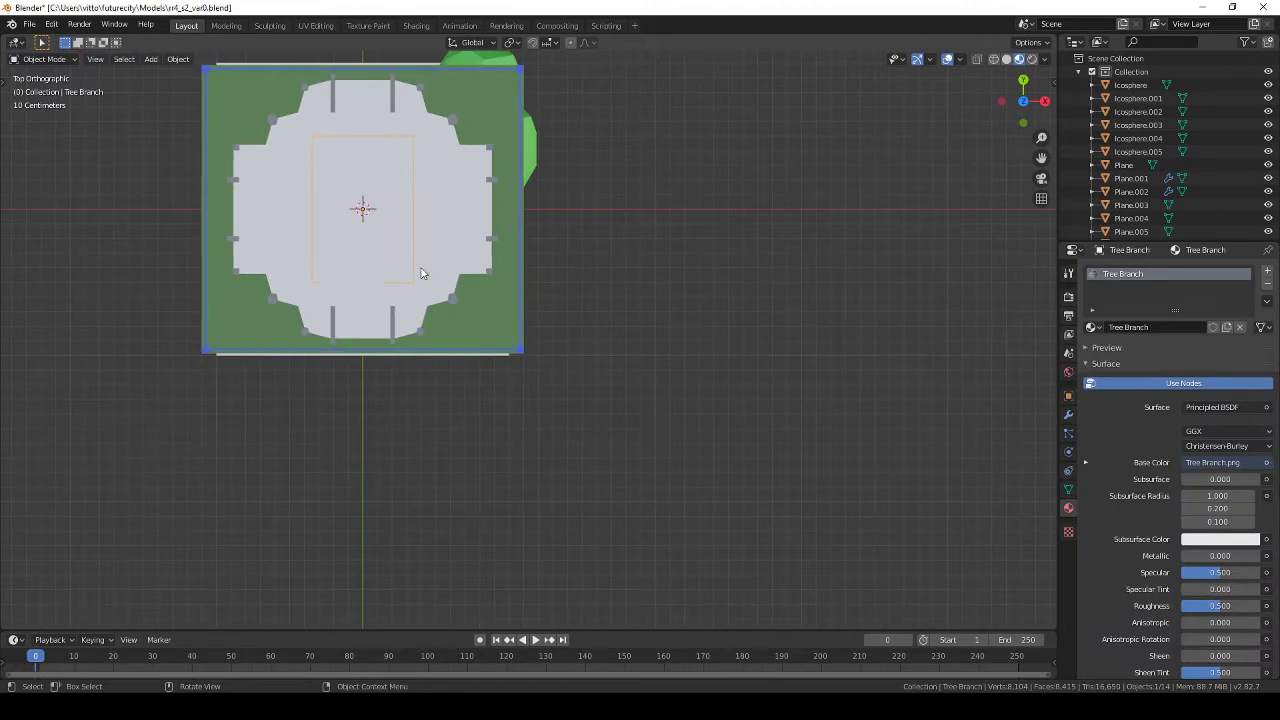
key("shift+z")
key("g")
left_click(780, 336)
key("shift+z")
middle_click_drag(780, 336, 688, 377)
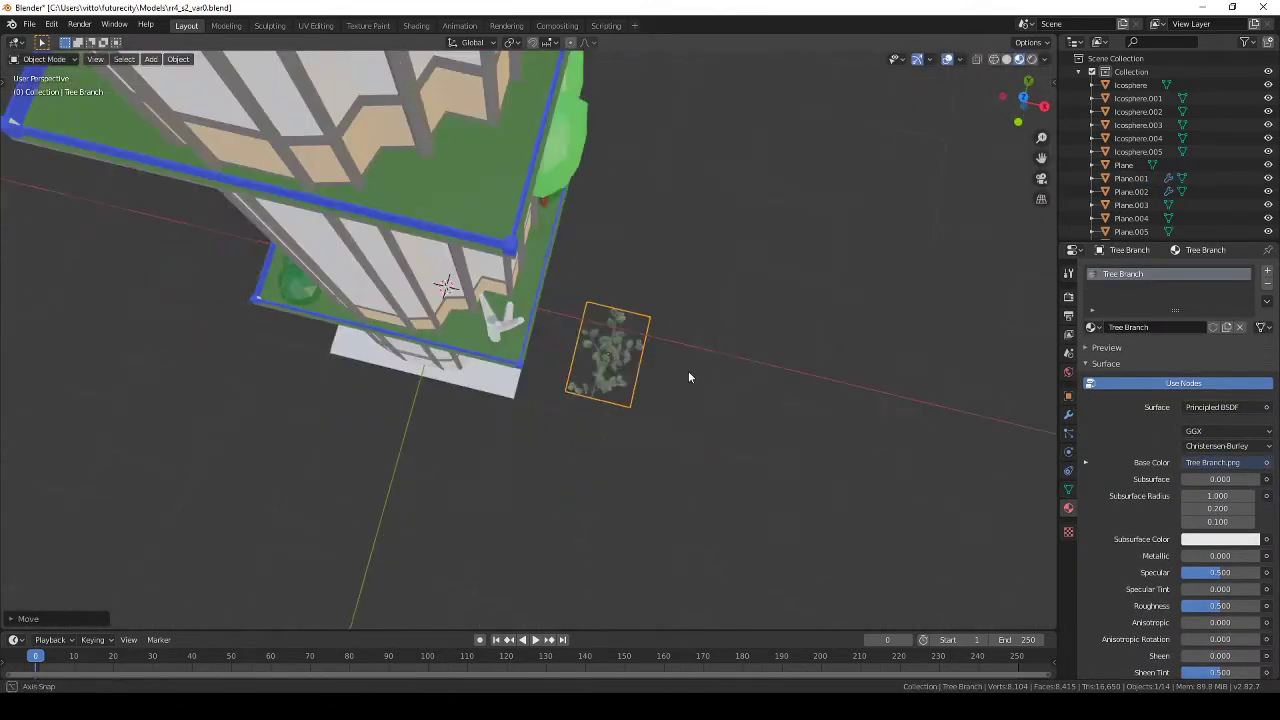
key("KP_7")
Step: In Edit Mode, unwrap the plane and delete the empty top-left and top-right vertex blocks
key("Tab")
key("u")
left_click(477, 304)
key("shift+z")
key("shift+z")
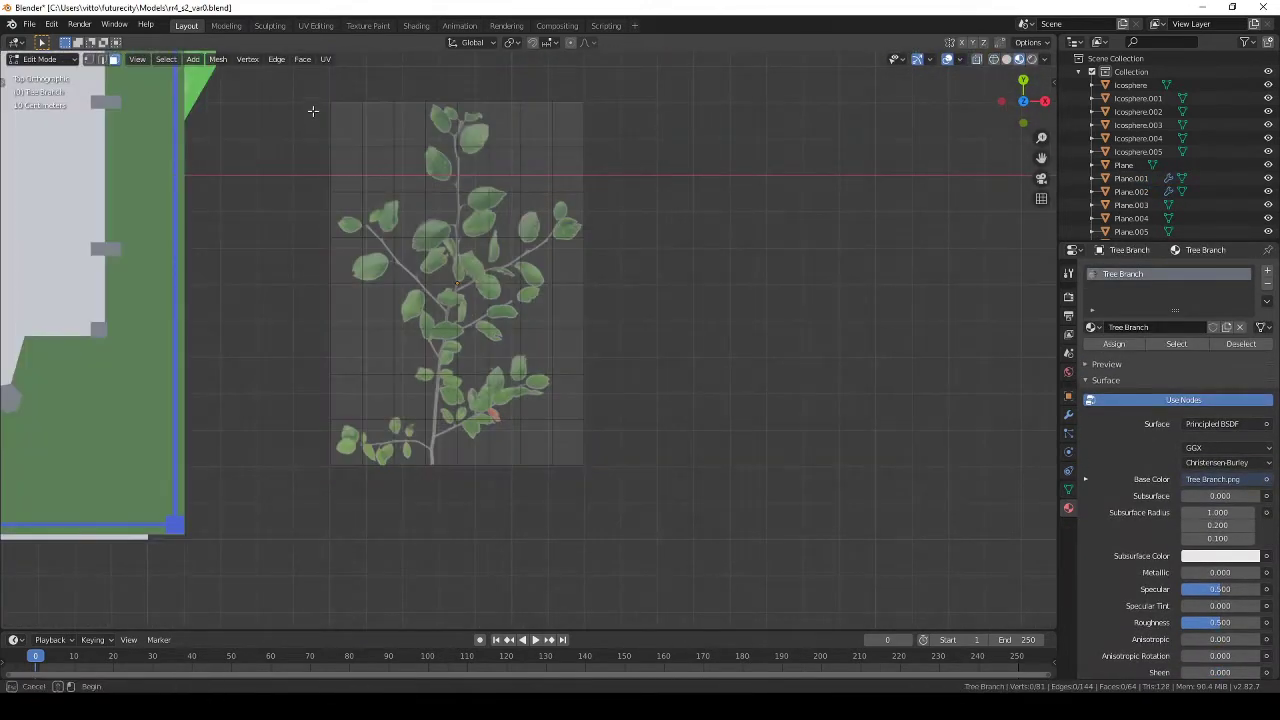
mouse_move(316, 99)
left_mouse_down()
mouse_move(357, 153)
mouse_move(418, 183)
left_mouse_up()
key("x")
left_click(420, 172)
left_click_drag(615, 88, 502, 172)
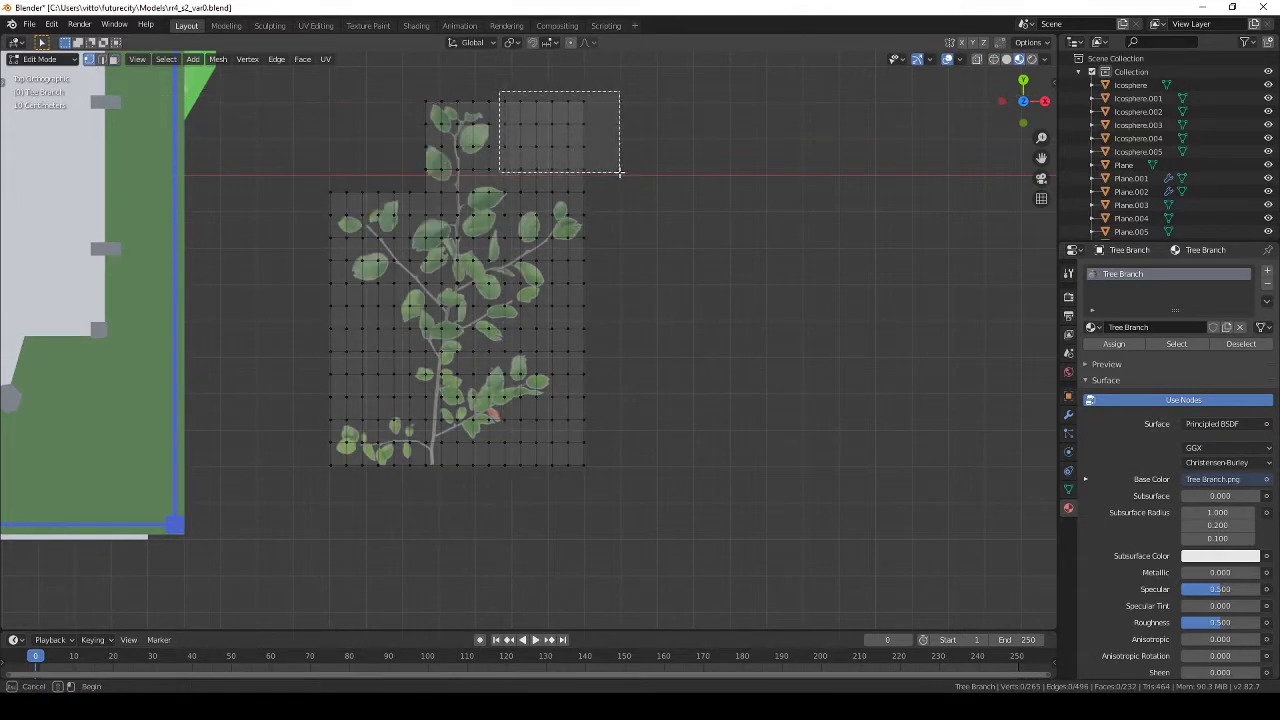
key("x")
key("Escape")
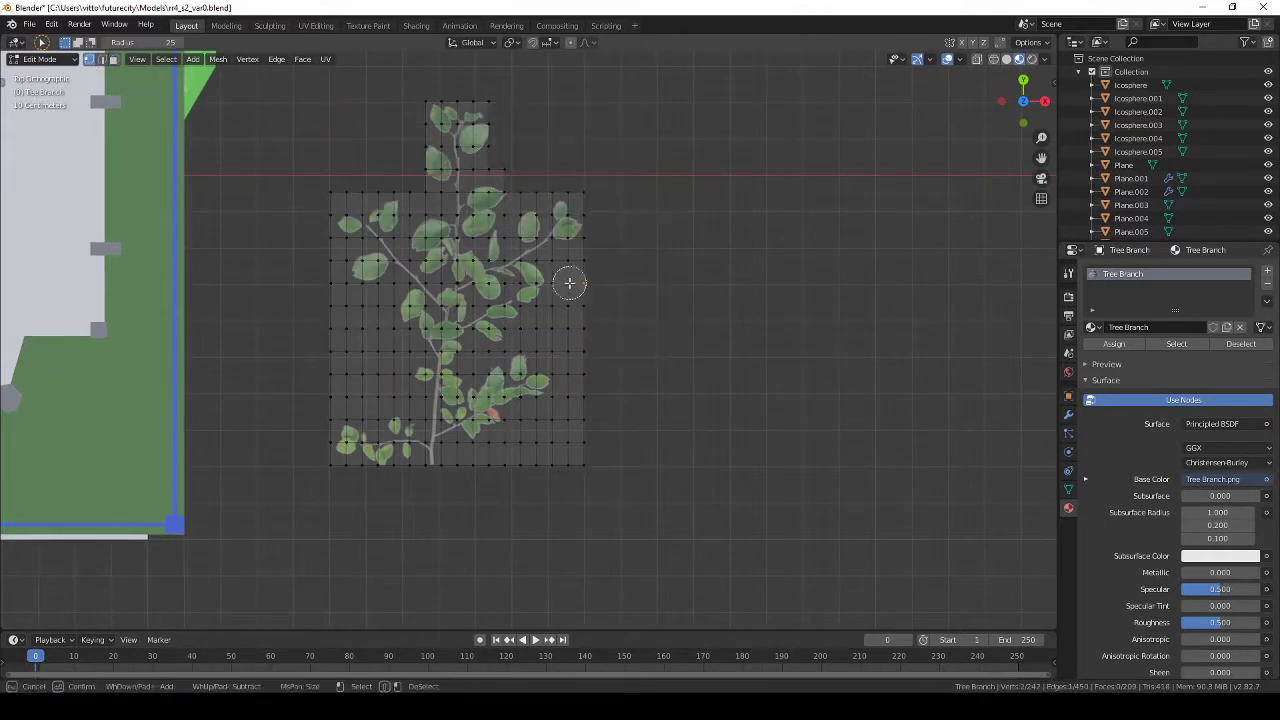
key("x")
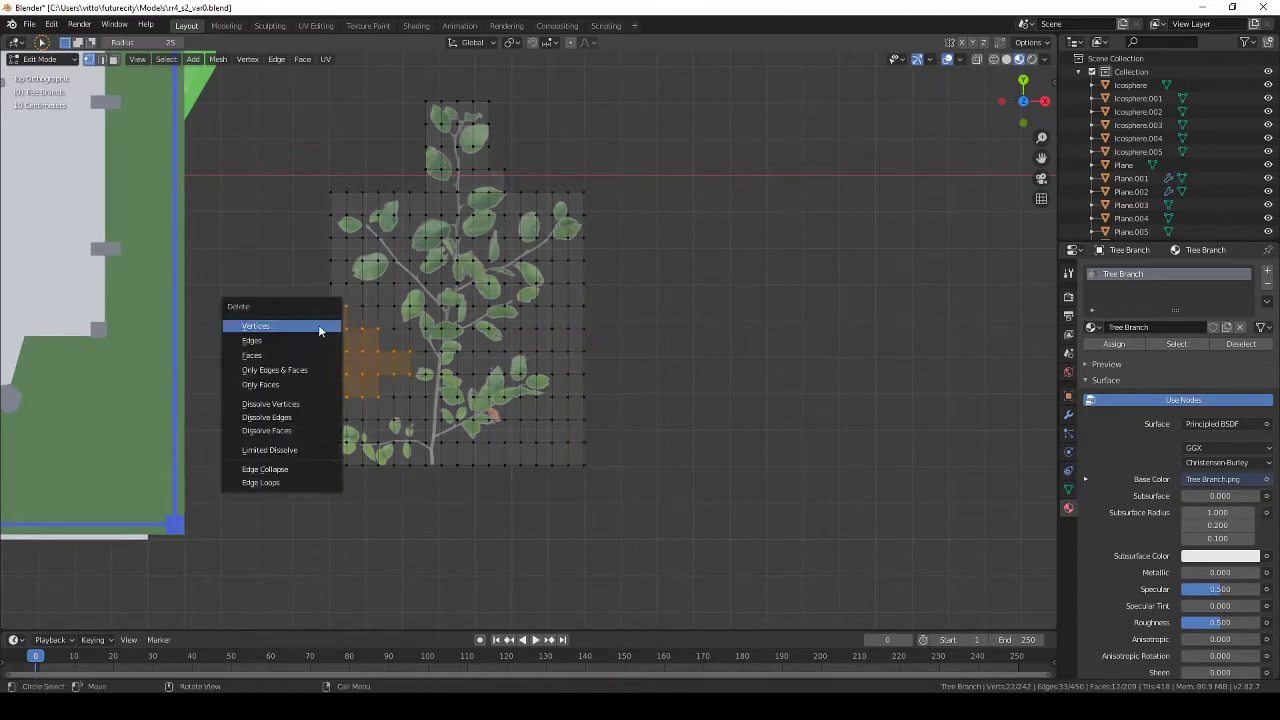
left_click(300, 326)
Step: Delete the empty right-side block, select the remaining empty bottom faces, and reposition the trimmed plane
left_click_drag(560, 335, 565, 290)
key("x")
left_click(600, 326)
mouse_move(500, 455)
left_mouse_down()
mouse_move(557, 459)
mouse_move(544, 460)
left_mouse_up()
right_click(544, 460)
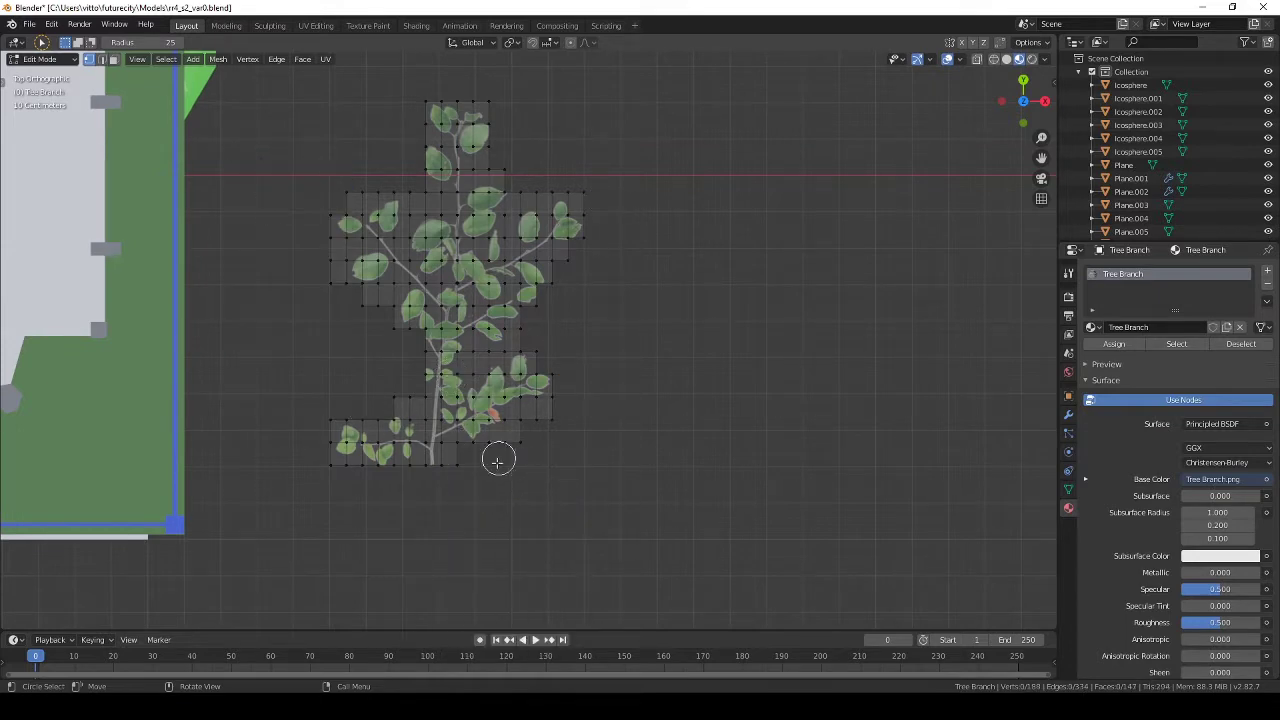
scroll(518, 408, "down", 3)
scroll(446, 250, "up", 4)
key("c")
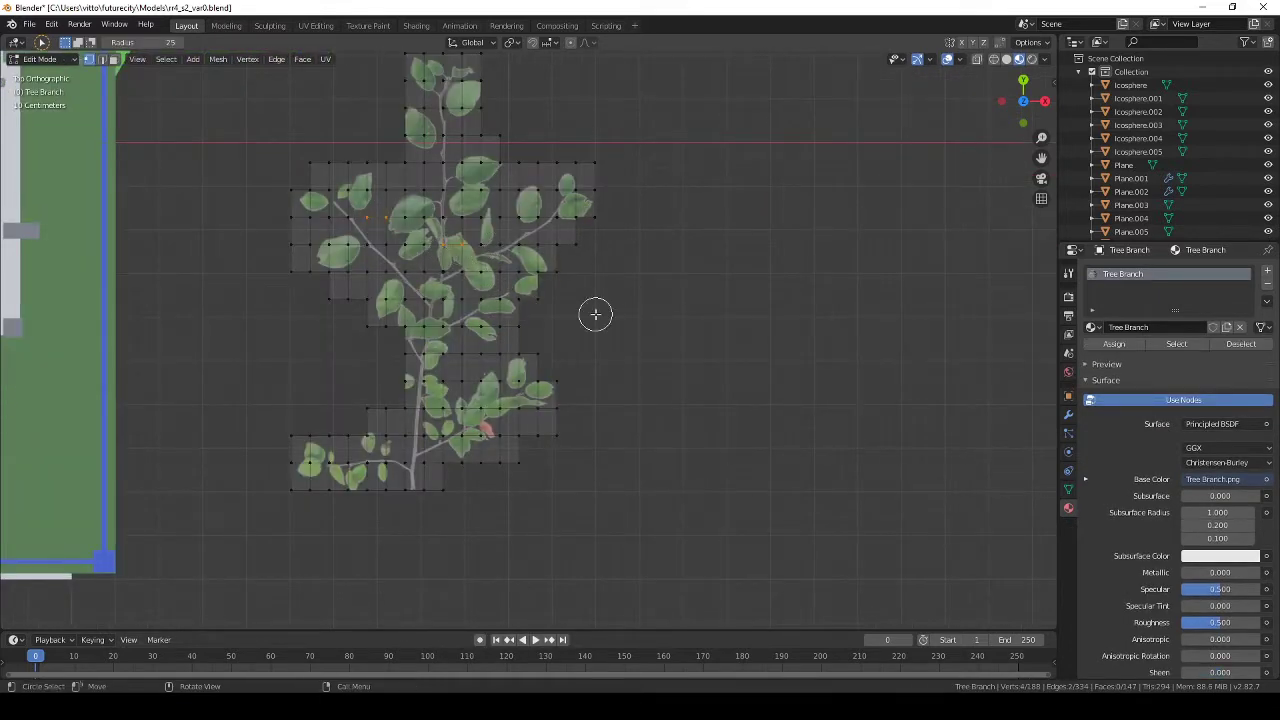
middle_click_drag(595, 314, 654, 546)
scroll(654, 546, "down", 3)
key("g")
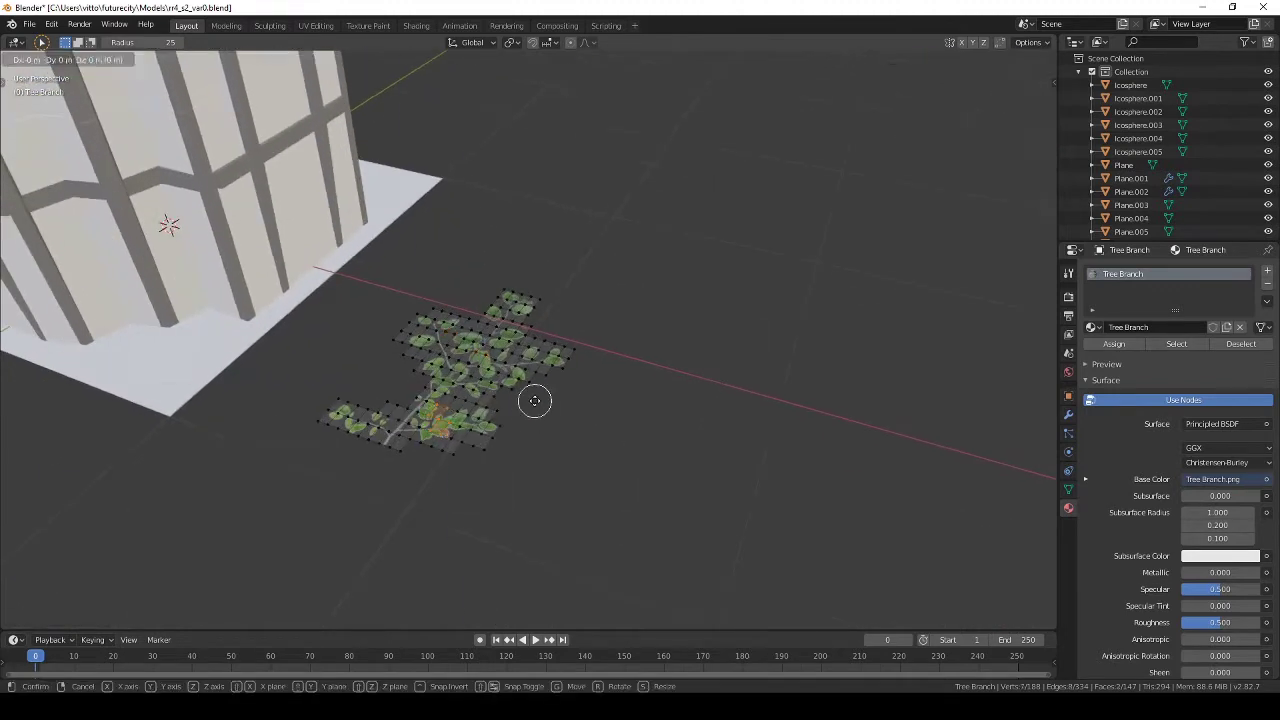
left_click(343, 414)
Step: Add a Hair particle system to the trunk Plane.006 with hair physics turned off
left_click(561, 360)
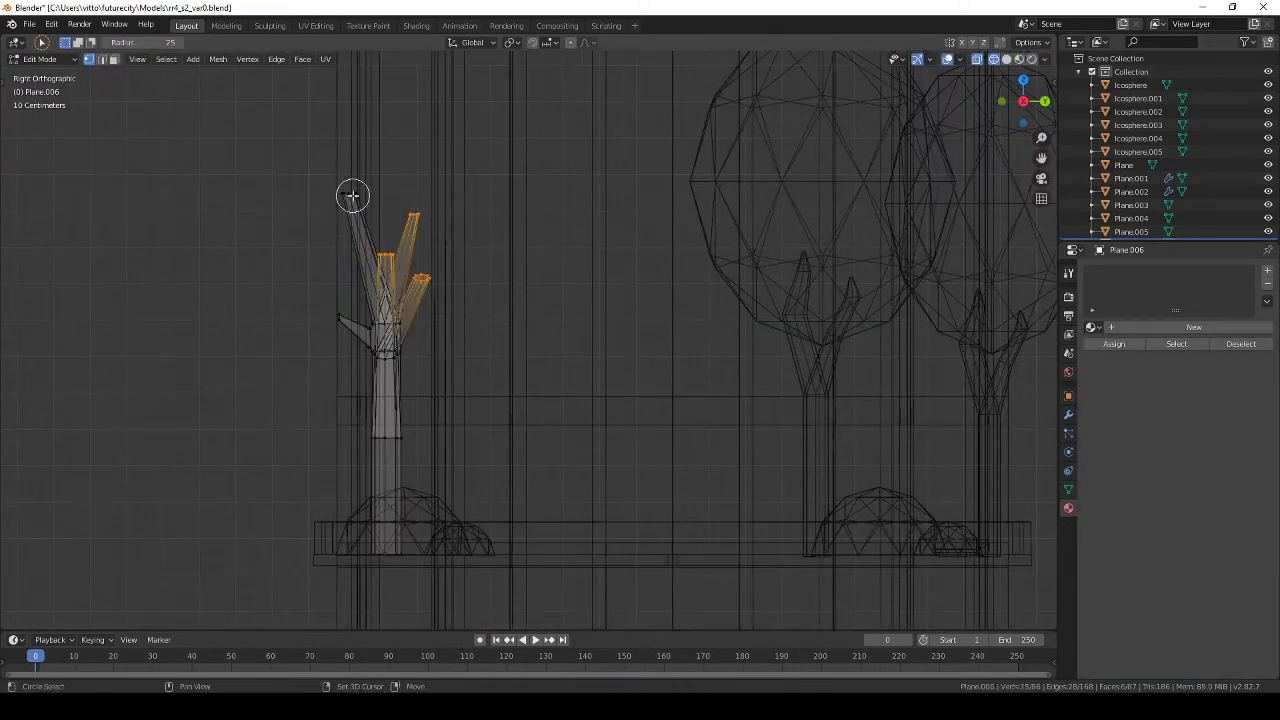
left_click(1068, 397)
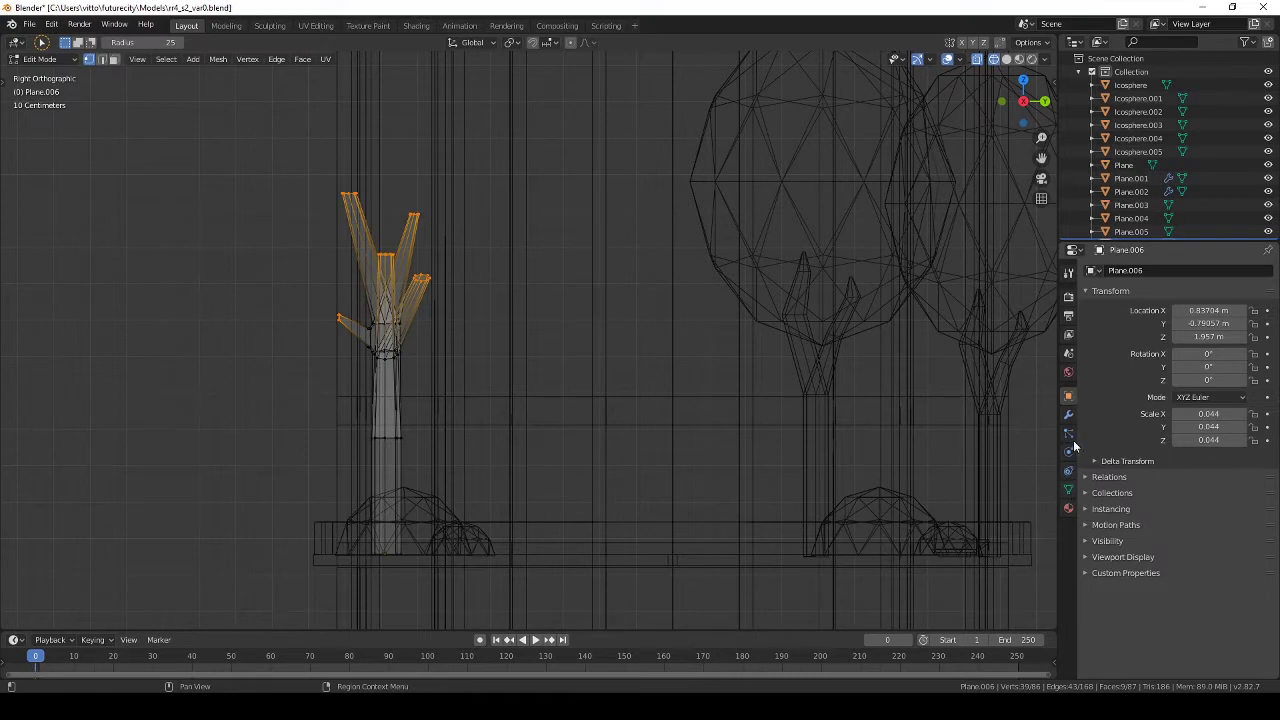
left_click(1068, 489)
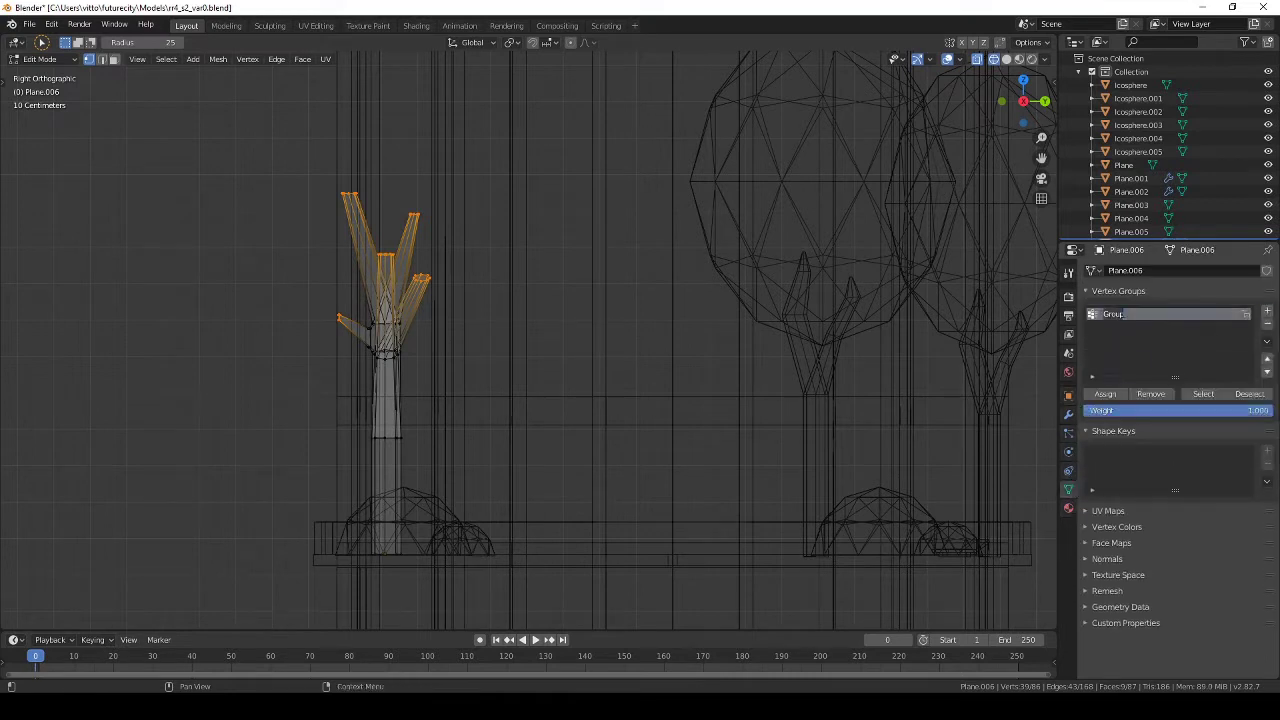
left_click(1068, 432)
left_click(1267, 270)
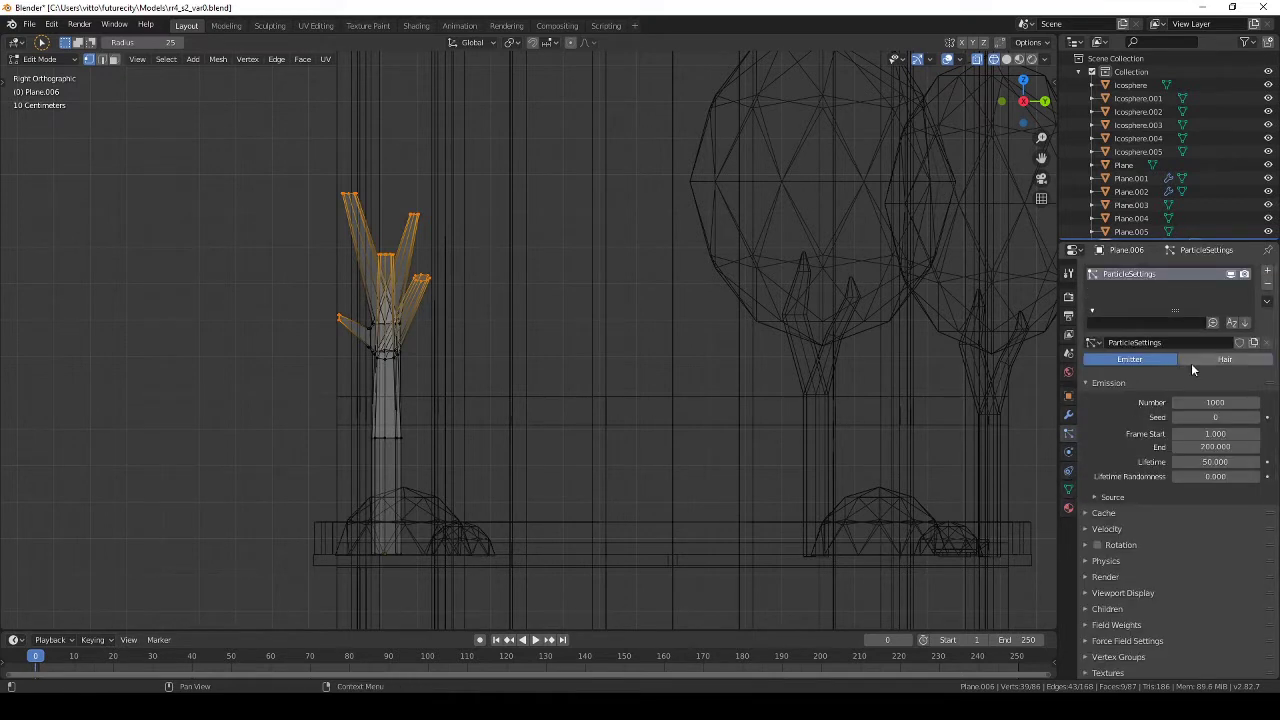
left_click(1191, 363)
left_click(1096, 497)
left_click(1117, 514)
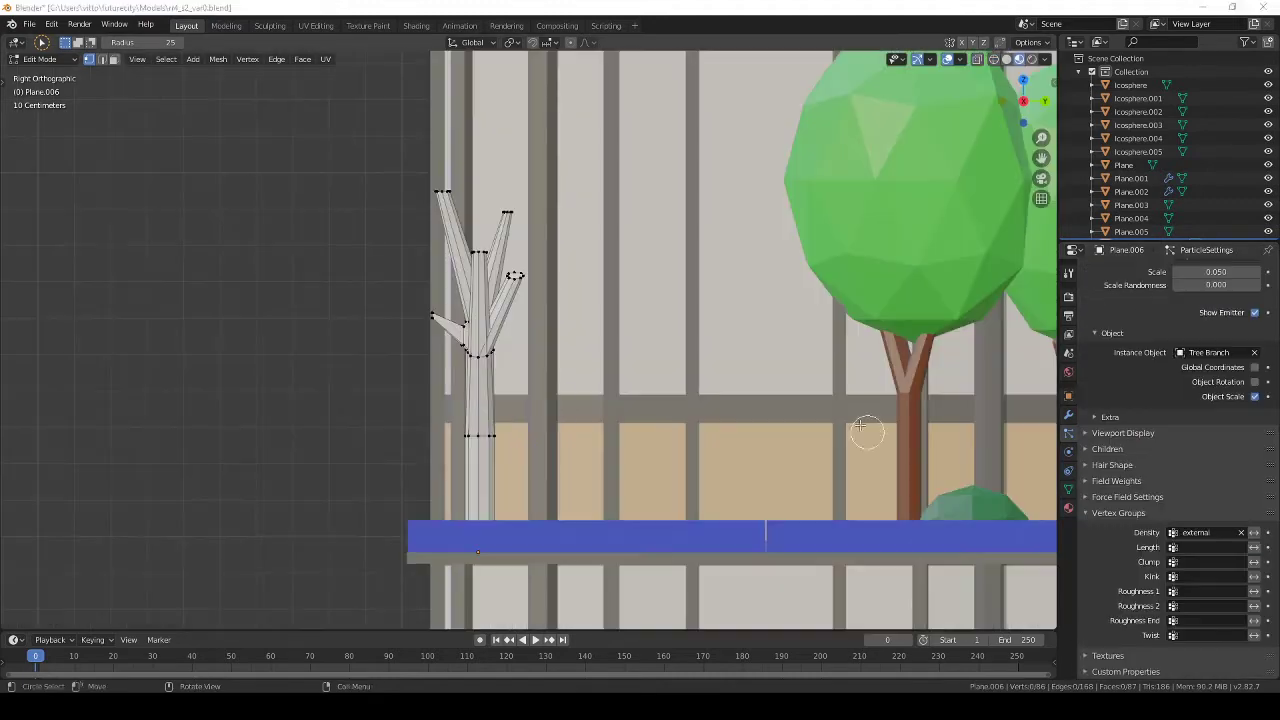
Step: Render the hair as Tree Branch objects emitted from Verts, with Number set to 252
scroll(1142, 475, "up", 5)
scroll(1119, 575, "up", 5)
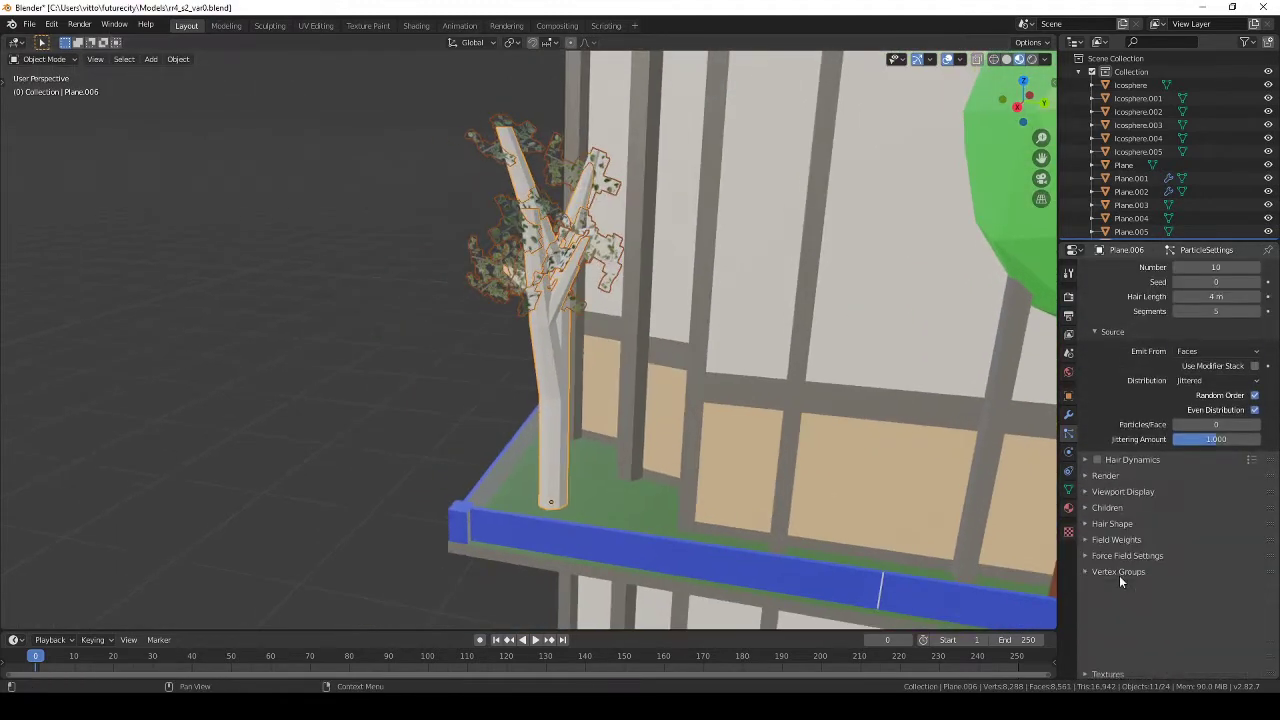
scroll(1119, 575, "up", 5)
mouse_move(1214, 415)
left_mouse_down()
mouse_move(1245, 415)
mouse_move(1240, 445)
left_mouse_up()
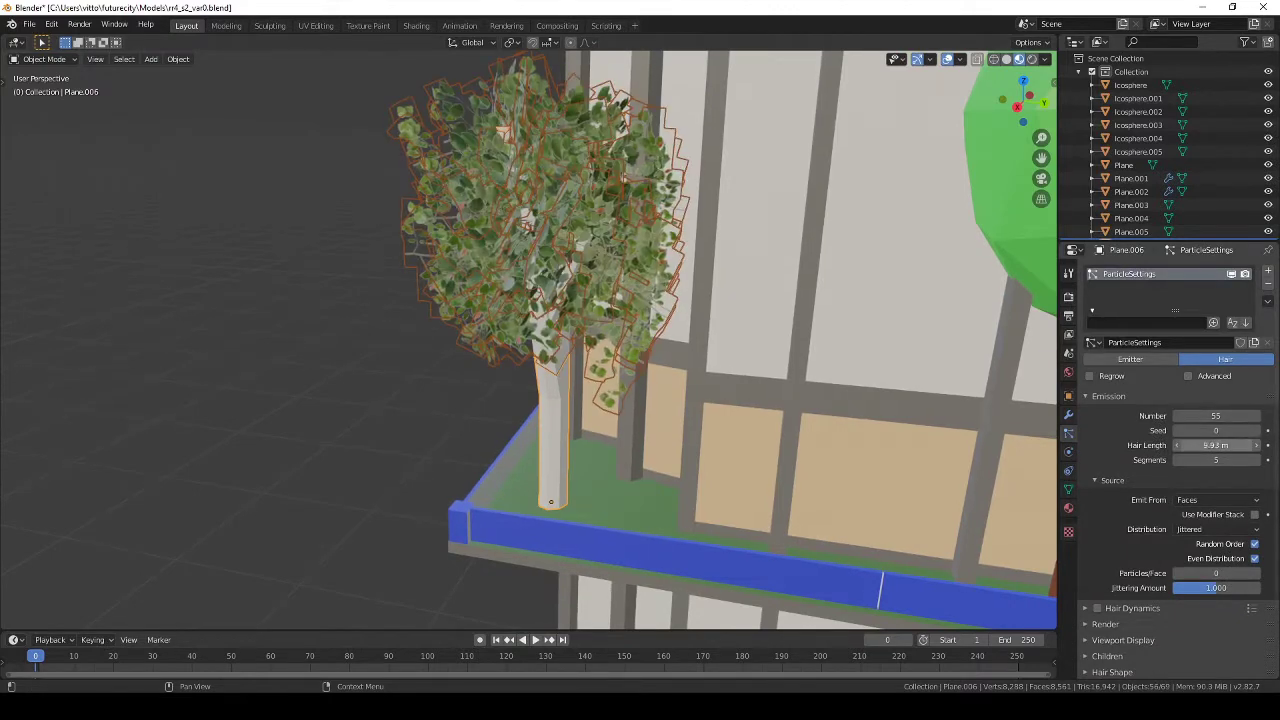
left_click(1197, 516)
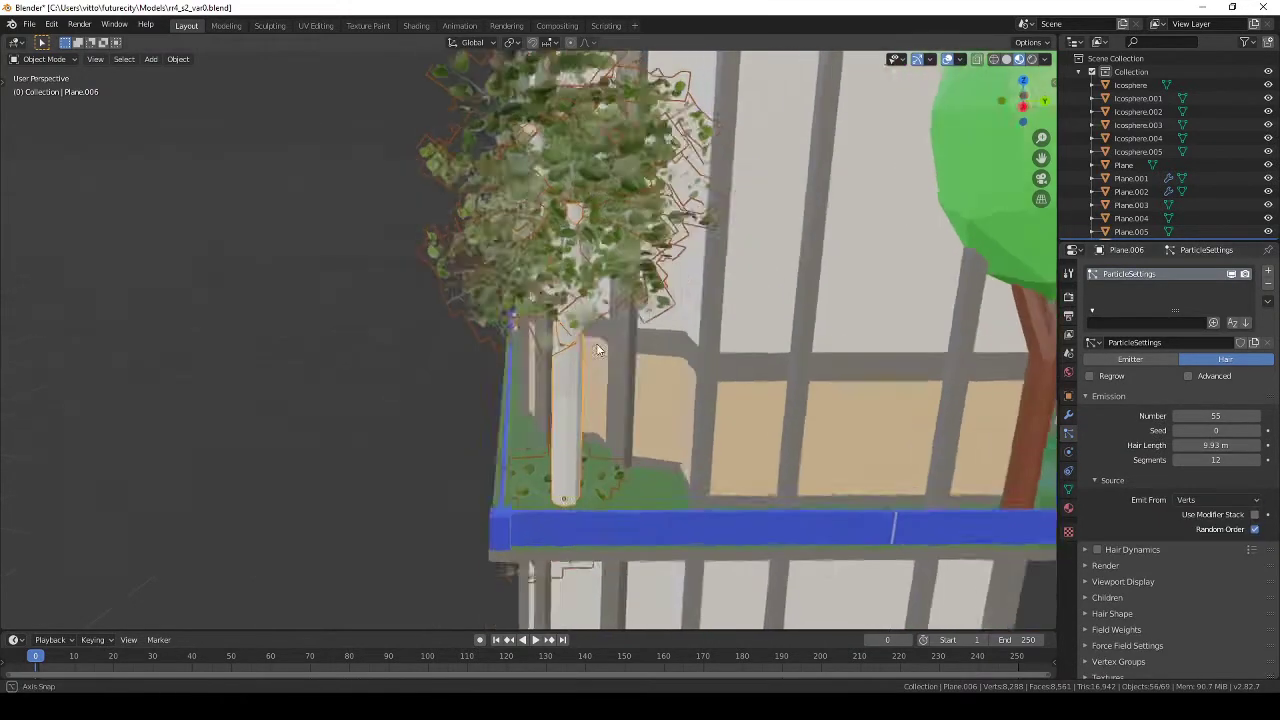
left_click_drag(1215, 415, 1190, 415)
scroll(1146, 568, "down", 1)
scroll(1144, 564, "down", 2)
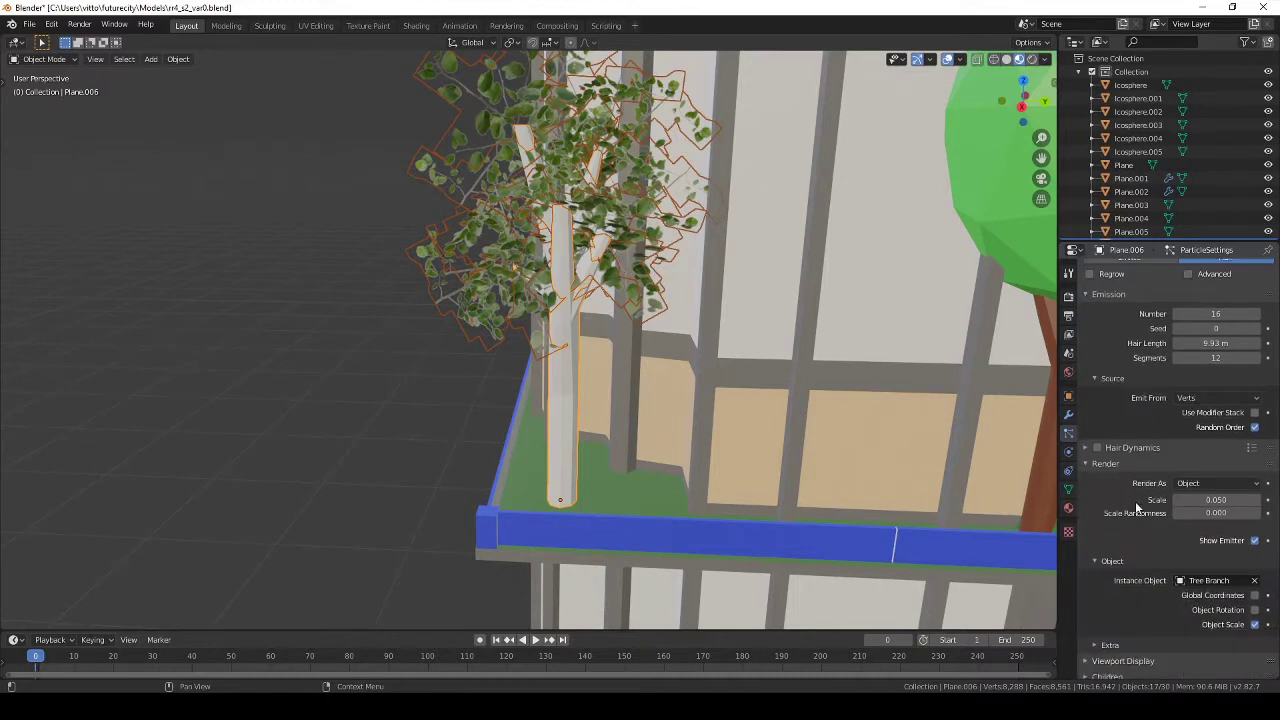
scroll(1112, 535, "up", 2)
left_click(1098, 529)
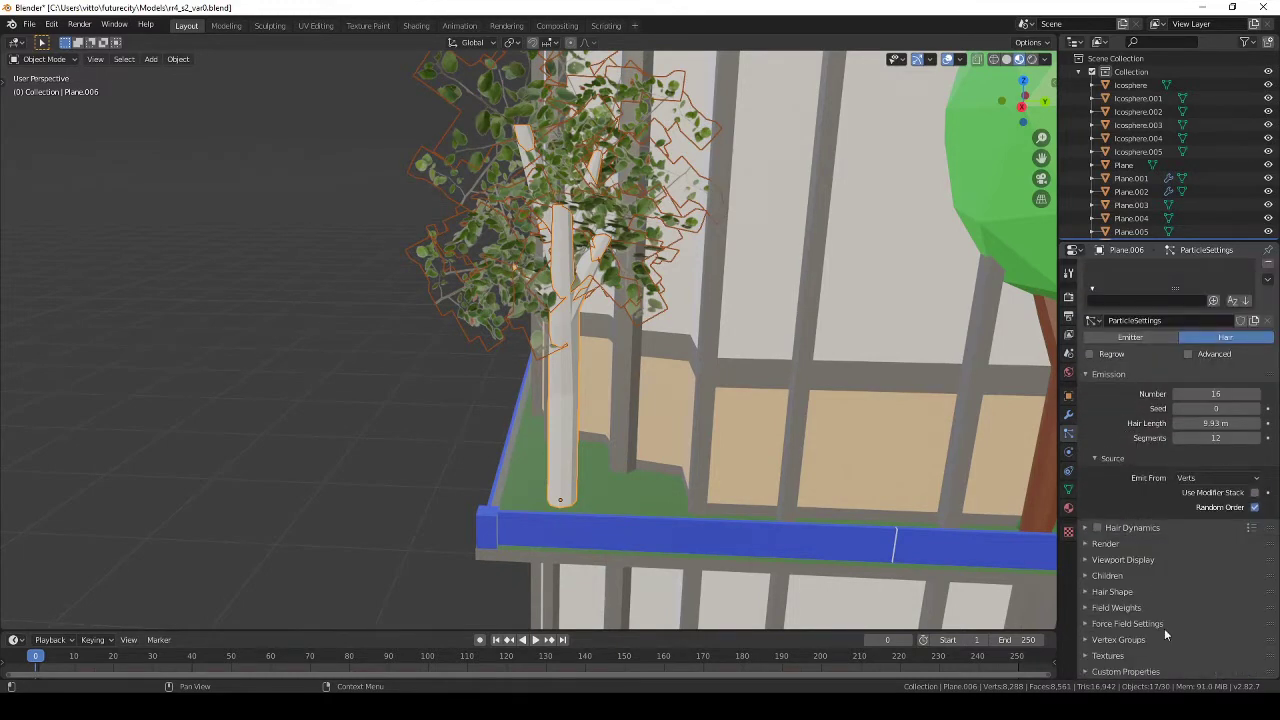
Step: Check the leafy trunk on the balcony and save the blend file
scroll(1140, 540, "up", 2)
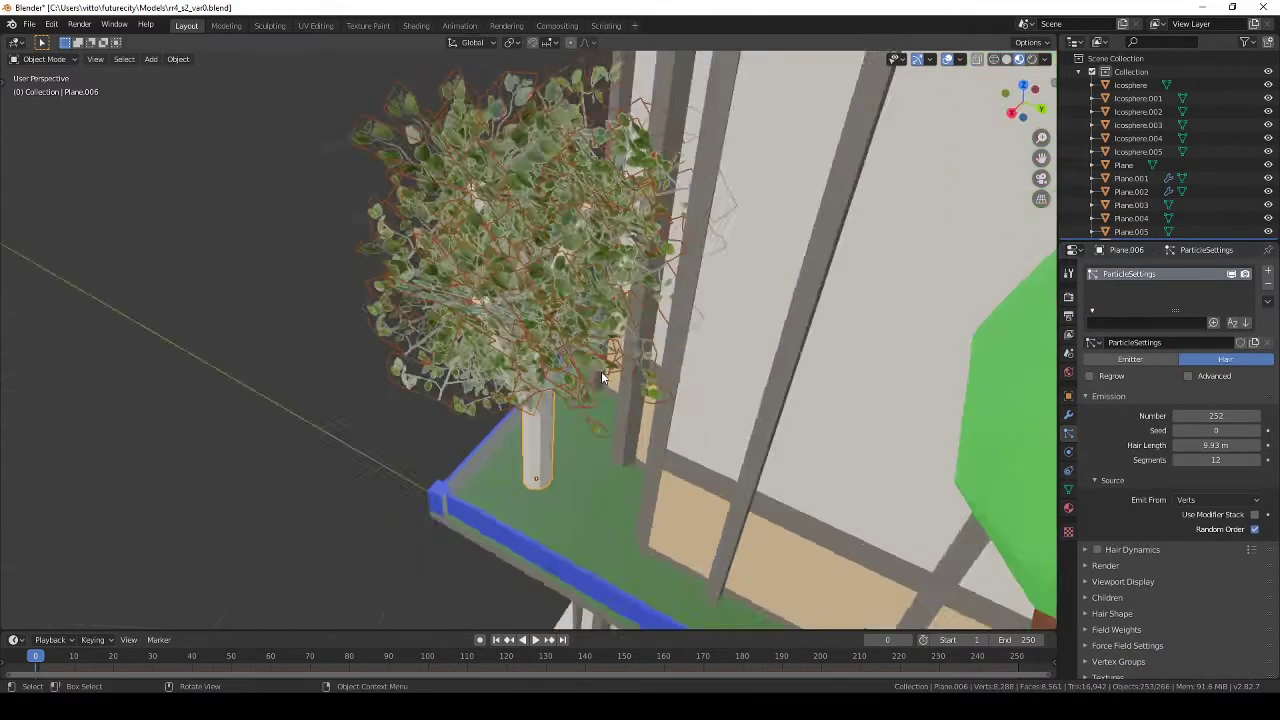
scroll(601, 371, "down", 5)
scroll(601, 371, "up", 3)
middle_click_drag(601, 371, 555, 368)
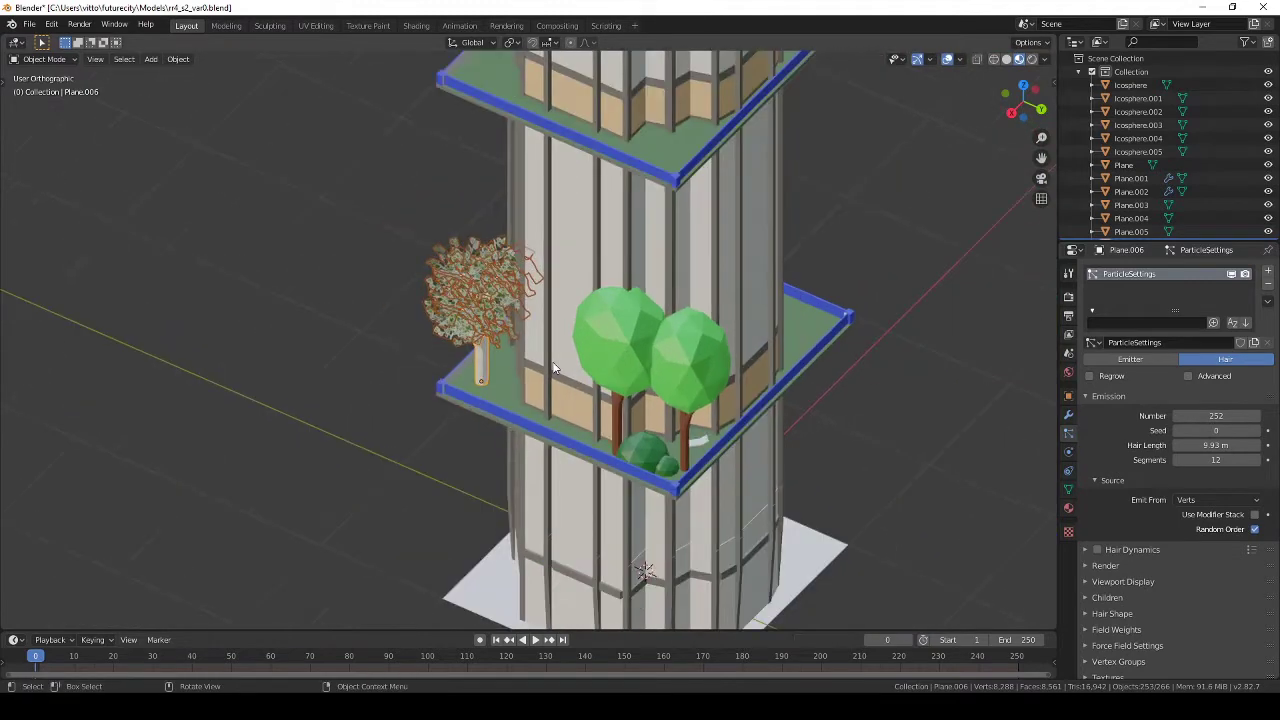
scroll(555, 368, "up", 2)
key("ctrl+s")
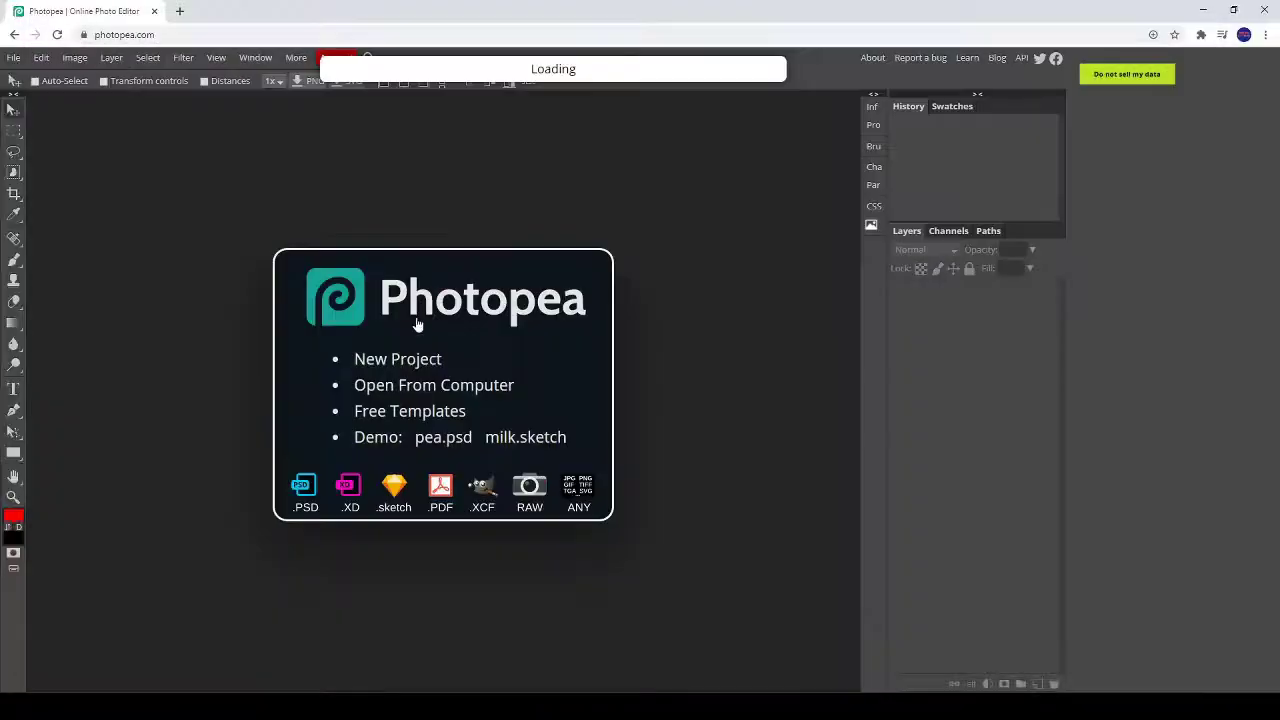
Step: Recolour the Tree Branch leaves with Hue/Saturation at Hue 180 and Lightness 20
left_click(111, 57)
left_click(250, 170)
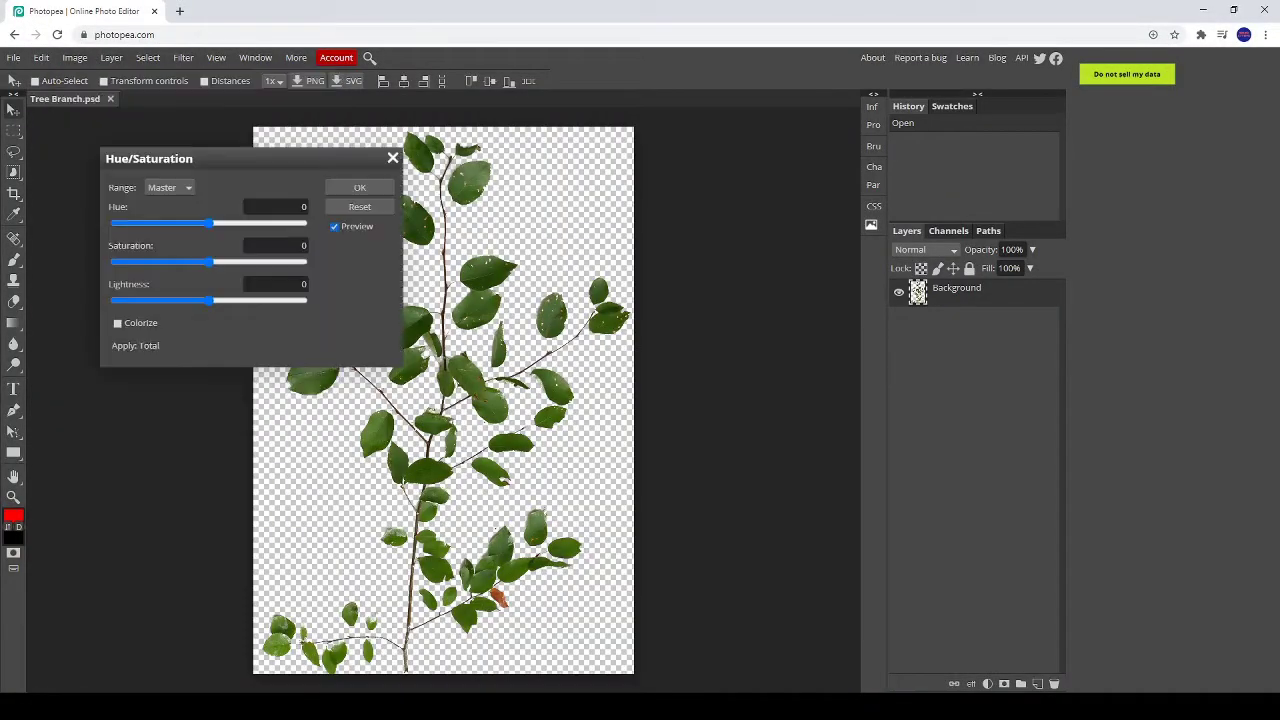
left_click_drag(250, 158, 711, 155)
left_click_drag(670, 219, 742, 219)
left_click_drag(670, 297, 688, 297)
left_click_drag(742, 219, 763, 219)
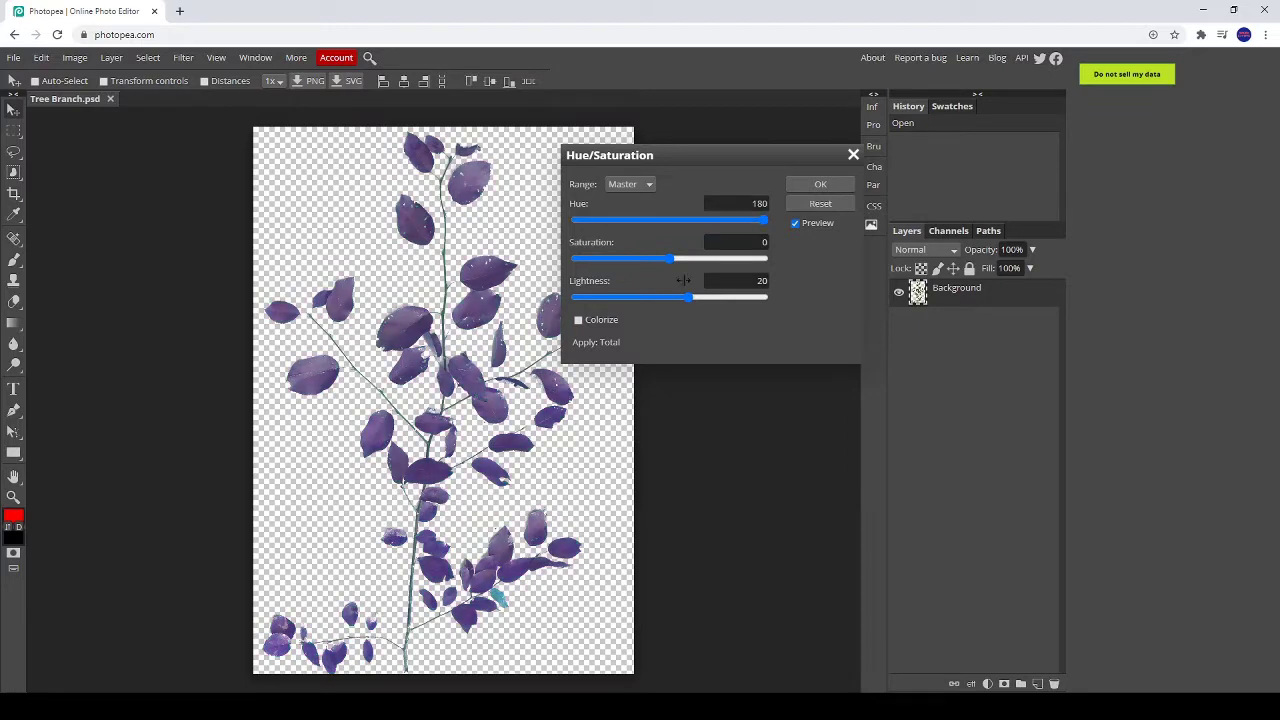
left_click(820, 184)
Step: Raise the leaves' brightness and contrast with a Brightness/Contrast adjustment
left_click(74, 57)
left_click(250, 74)
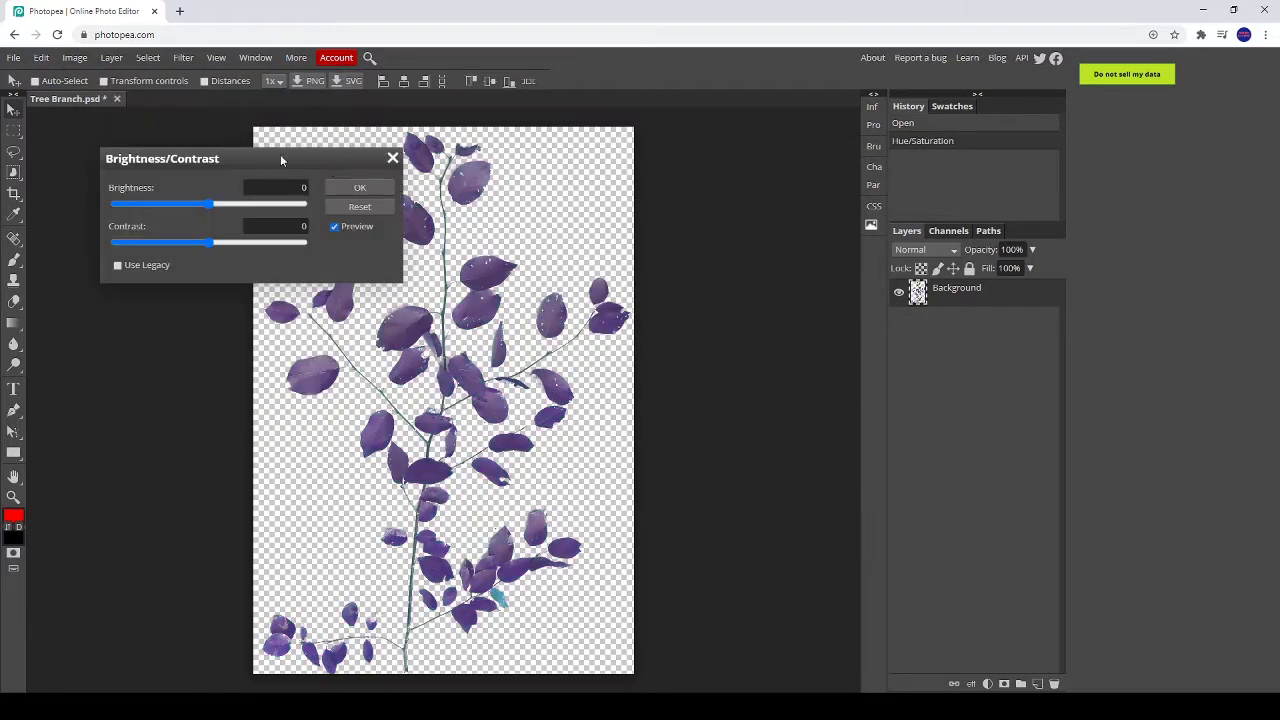
left_click_drag(280, 154, 760, 128)
left_click_drag(694, 212, 754, 212)
left_click_drag(694, 174, 750, 175)
left_click(845, 157)
Step: Export the recoloured branch image as a PNG
left_click(13, 57)
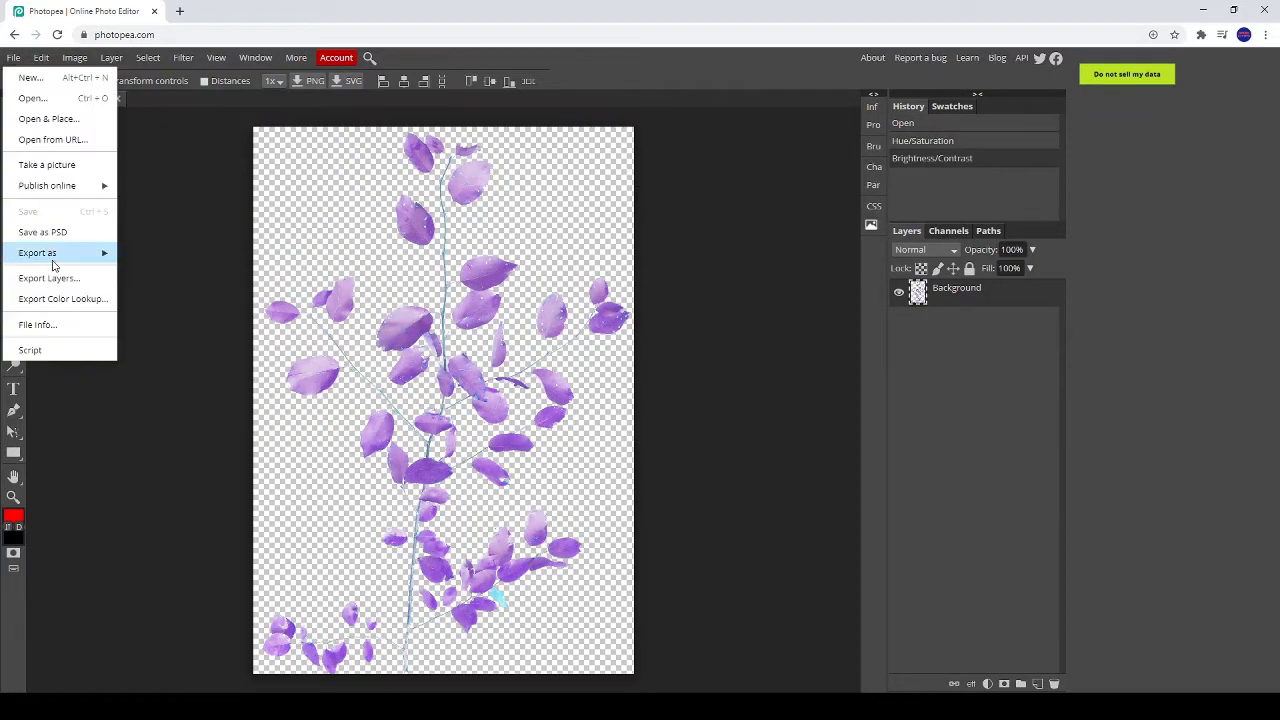
left_click(150, 254)
left_click(509, 330)
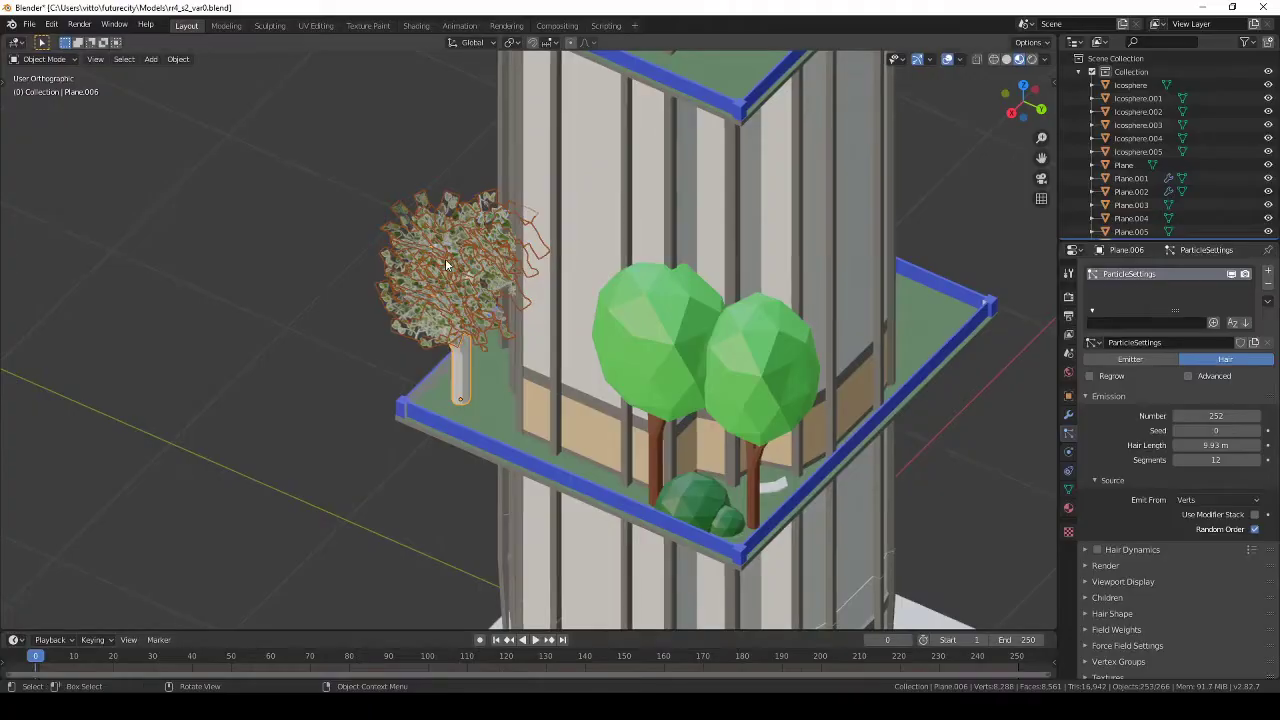
Step: Inspect the Tree Branch material and its base colour texture link
left_click(1067, 533)
left_click(1068, 508)
left_click(1068, 489)
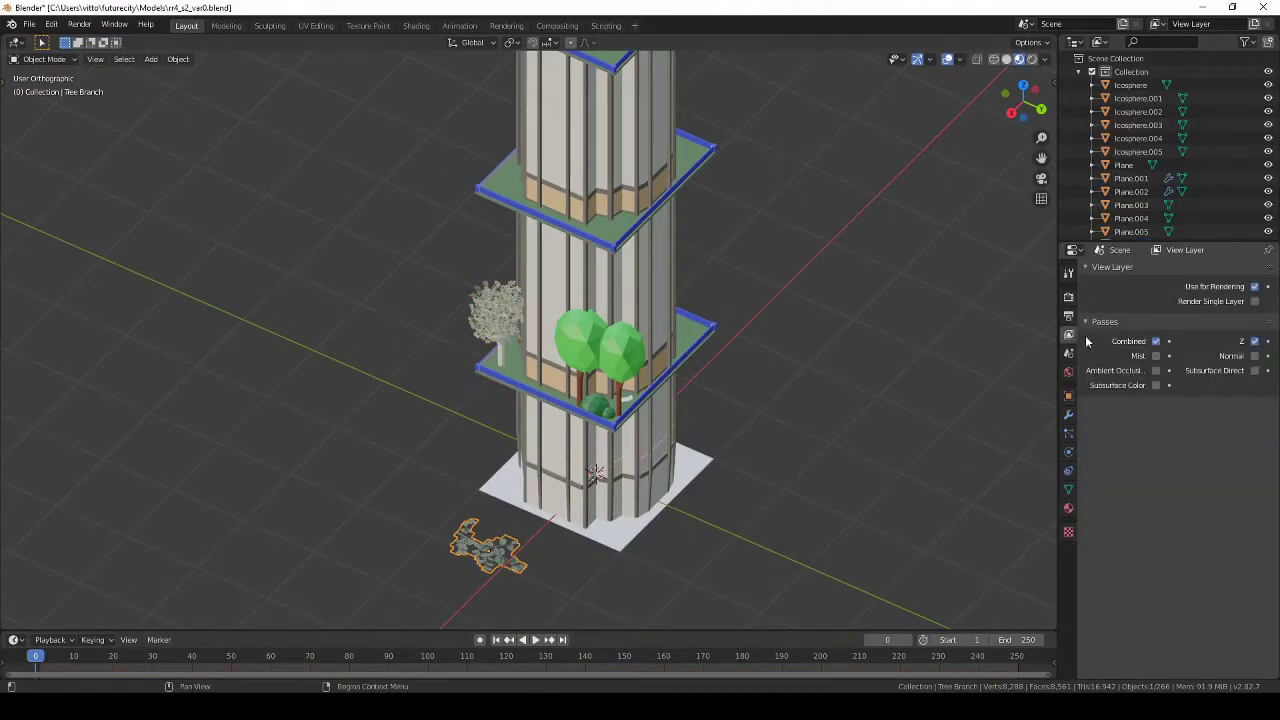
left_click(1068, 451)
left_click(1068, 414)
left_click(1068, 508)
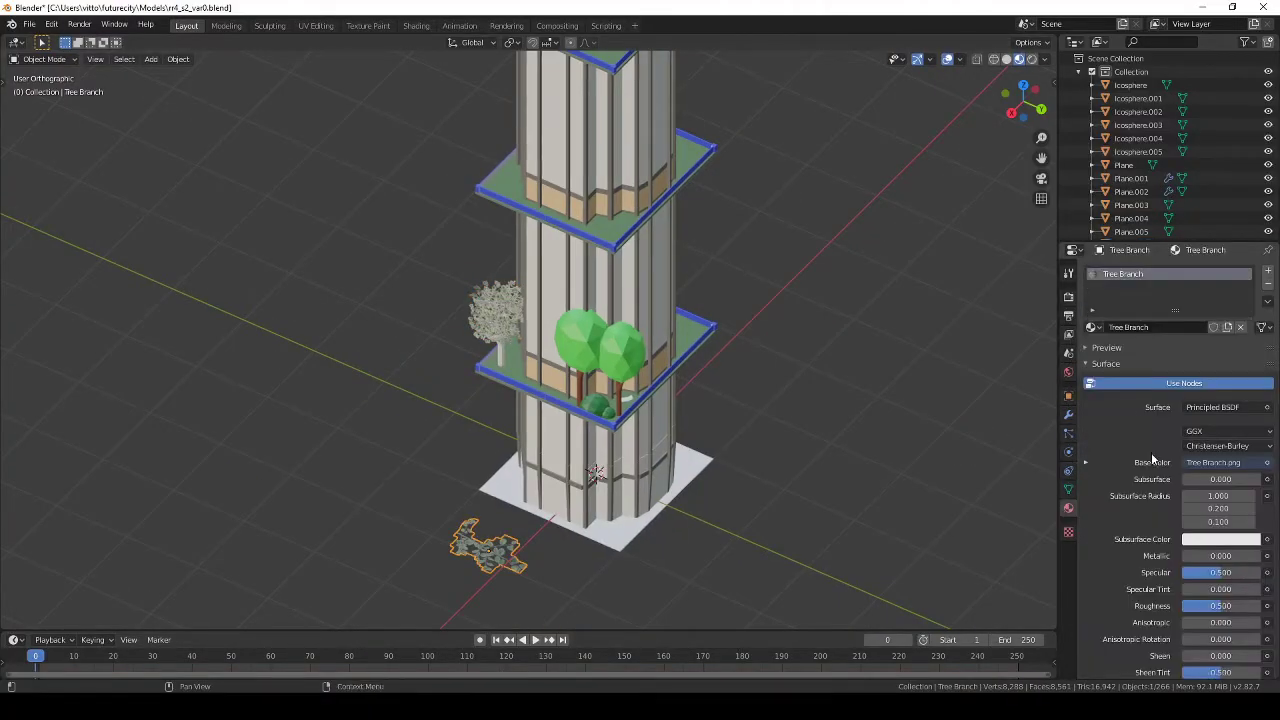
scroll(1113, 466, "down", 8)
scroll(1113, 466, "down", 5)
scroll(1113, 466, "down", 1)
scroll(1133, 499, "up", 14)
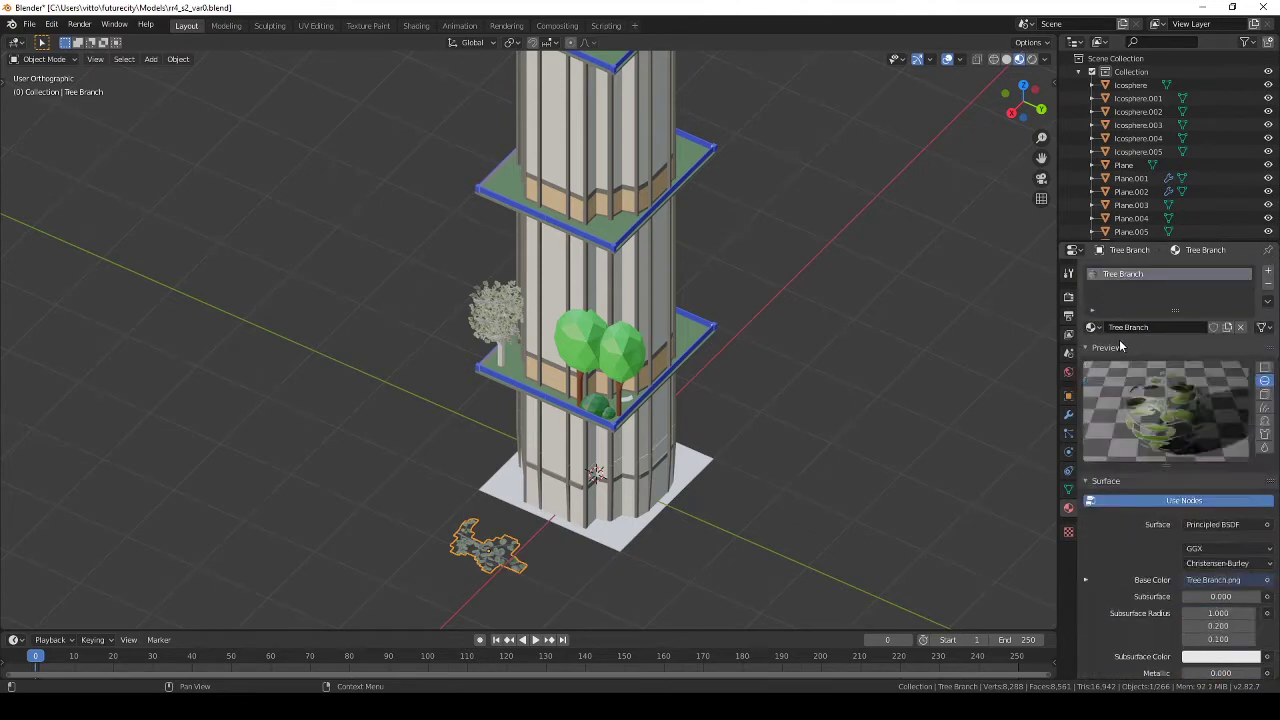
left_click(1108, 272)
left_click(1222, 383)
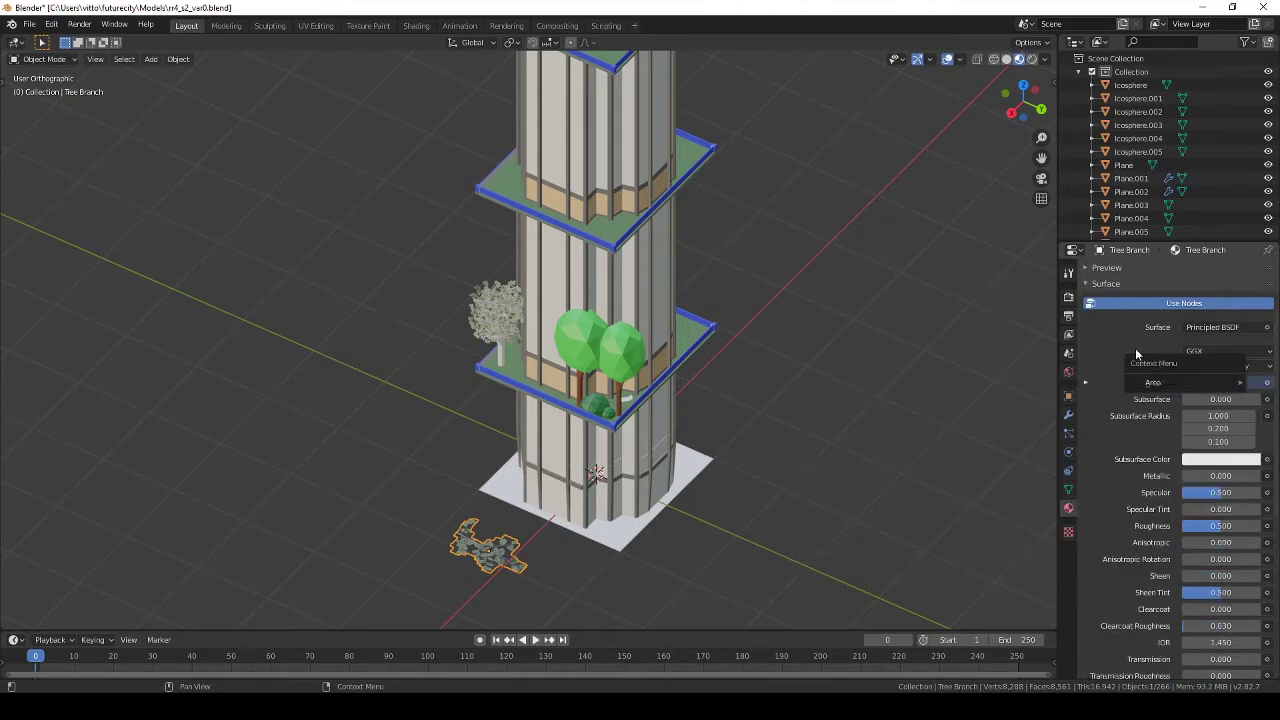
scroll(607, 445, "up", 6)
Step: Select the leafy balcony tree and save the blend file
middle_click_drag(607, 445, 440, 318)
left_click(432, 330)
left_click(1068, 432)
key("ctrl+s")
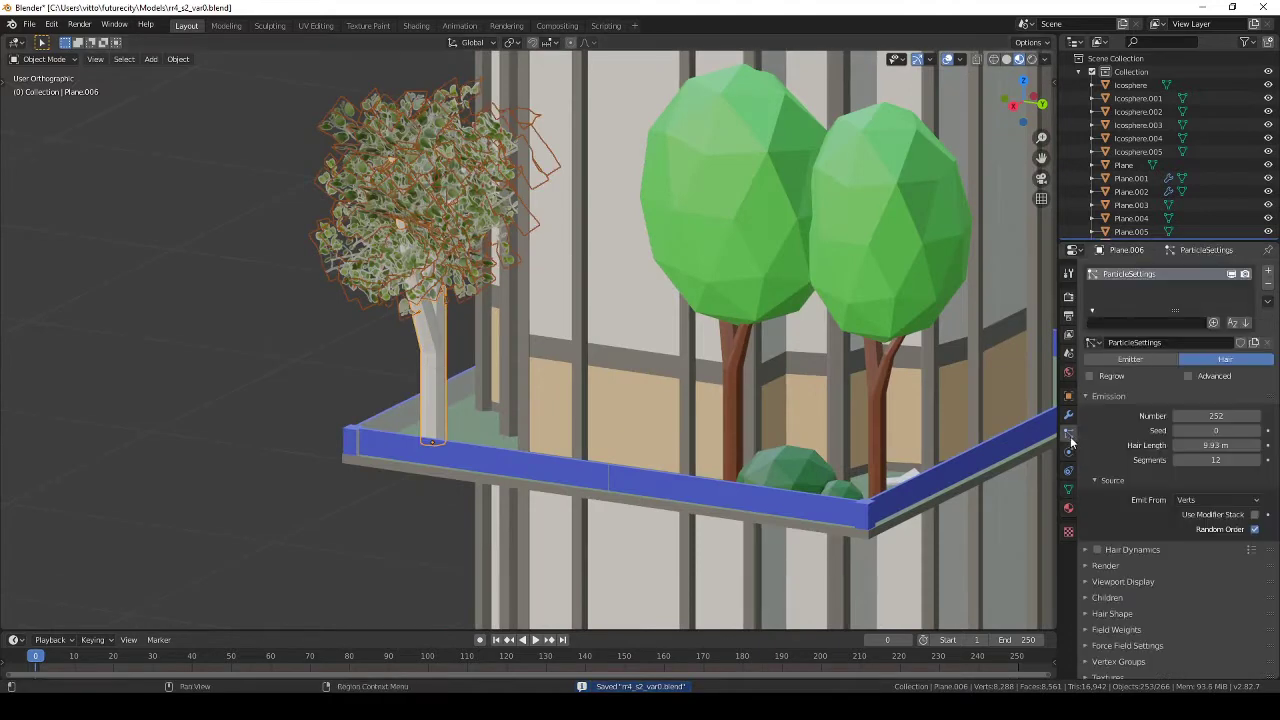
Step: Export the scene as rr4_s2_var0.fbx into the rr4_s2 folder
left_click(29, 24)
left_click(175, 292)
type("rn4_s2_var0")
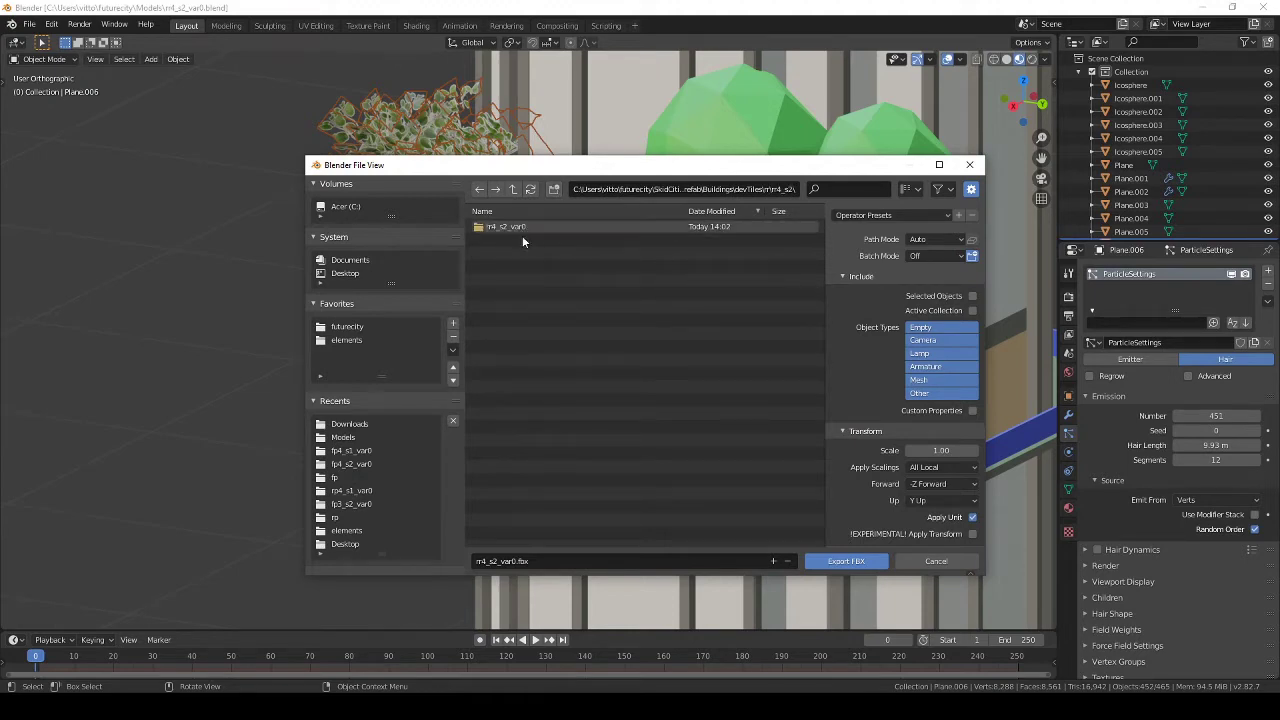
key("Return")
left_click(29, 24)
left_click(175, 292)
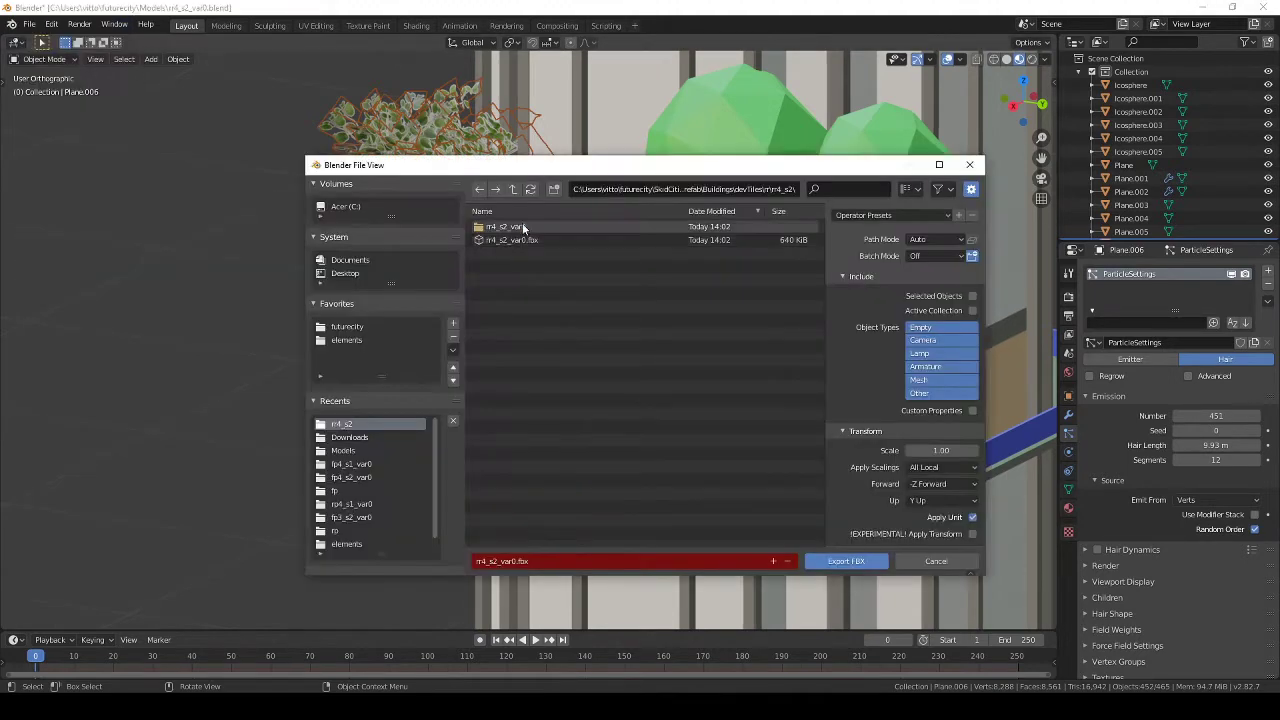
key("Return")
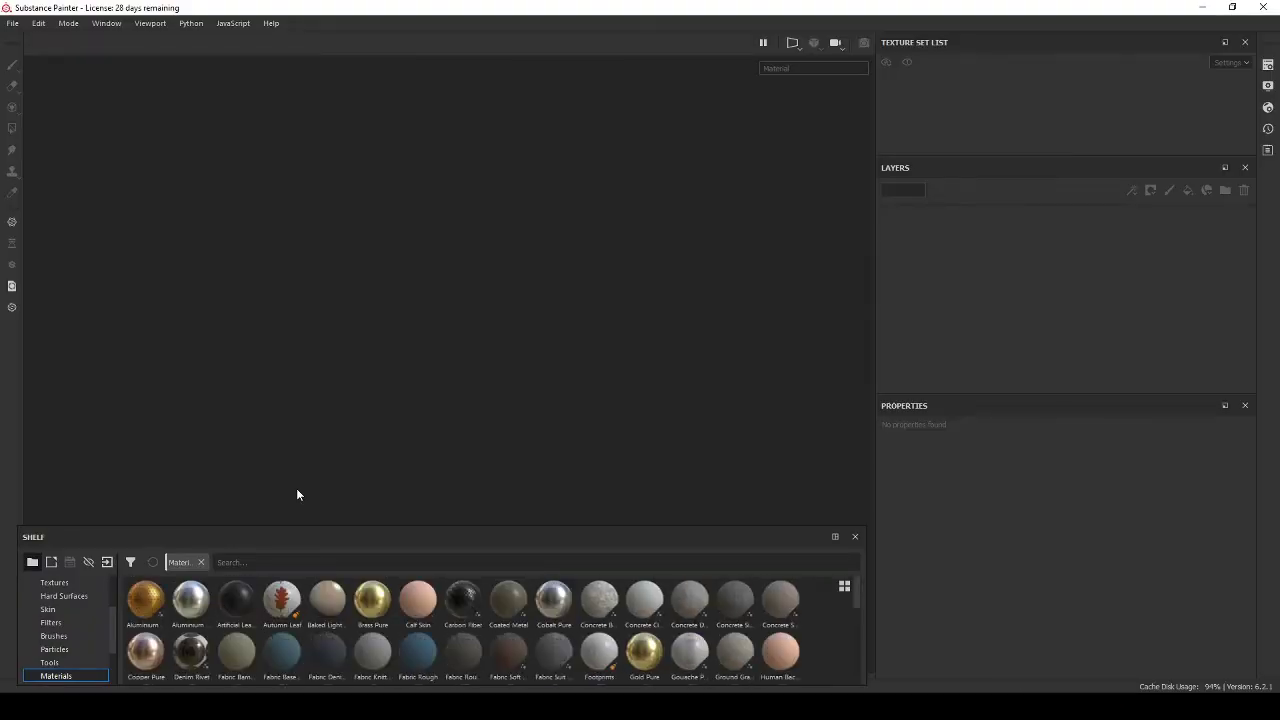
Step: Create a new project from the rr4_s2/rr4_s2_var0 FBX mesh
key("ctrl+n")
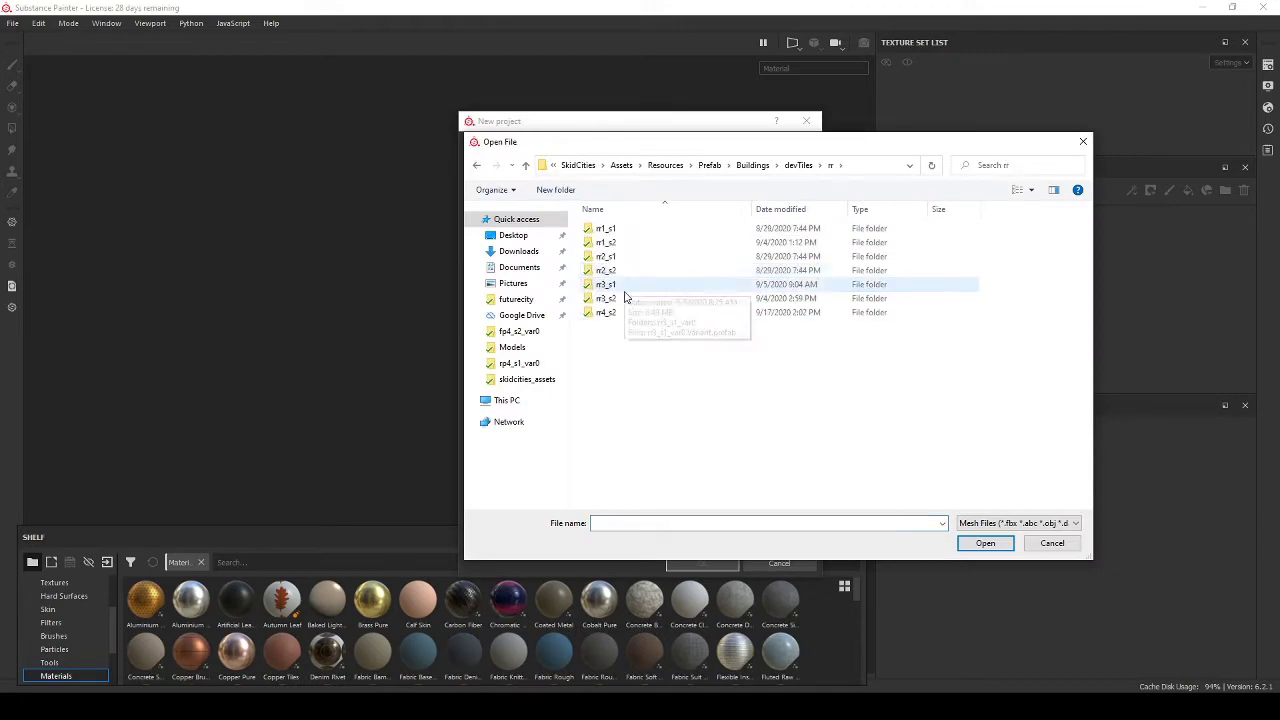
double_click(606, 312)
double_click(610, 229)
double_click(617, 230)
left_click(572, 207)
left_click(688, 565)
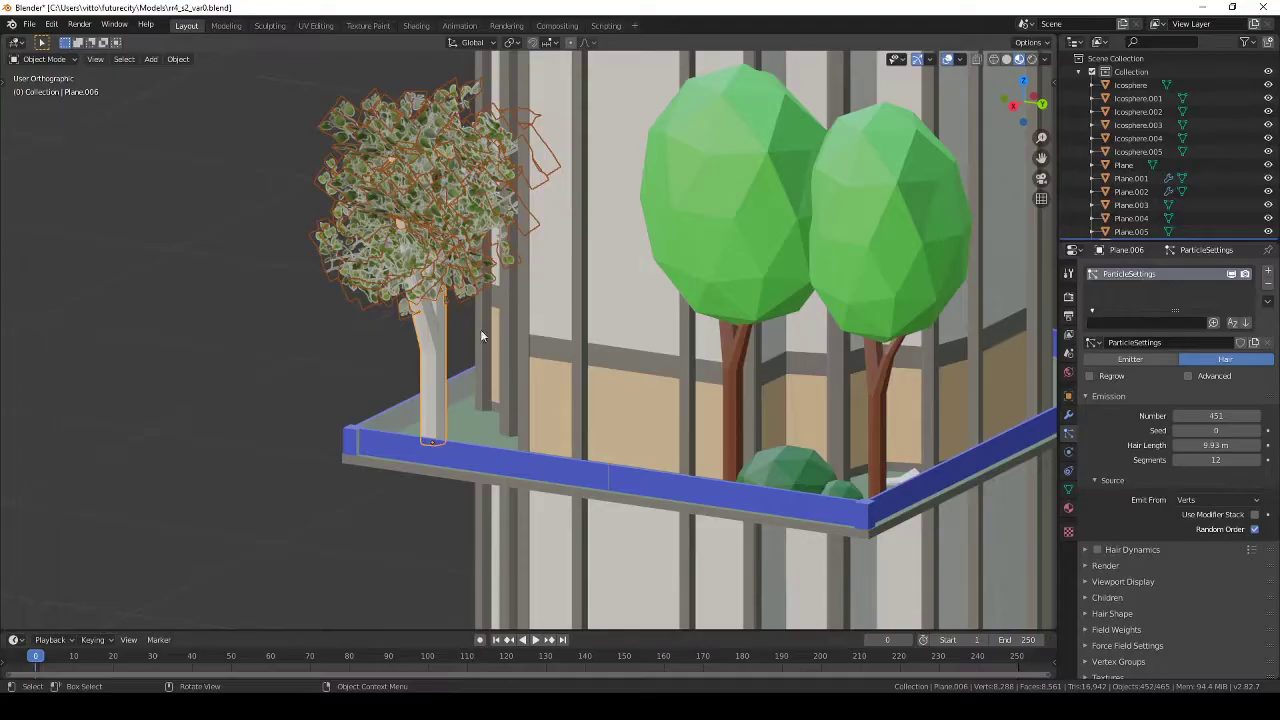
Step: Rename the tree materials to rr4_s2_var0_newtree and rr4_s2_var0_treebranch
left_click(1160, 327)
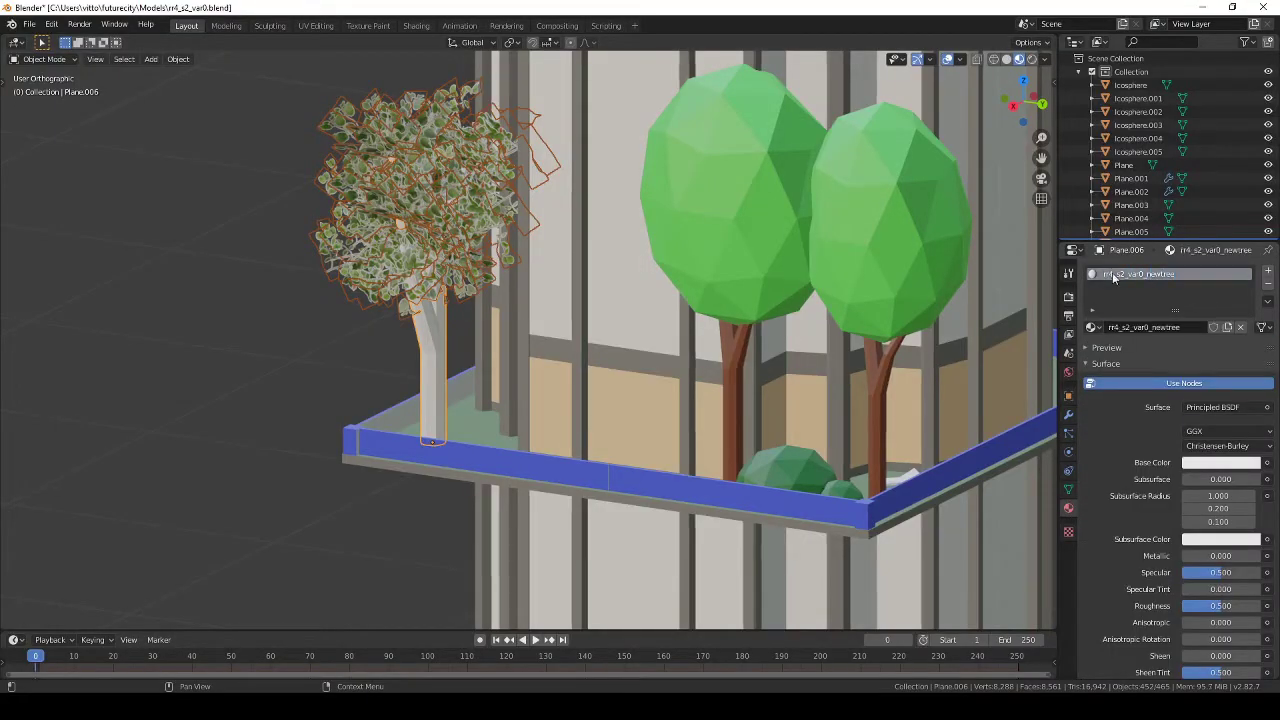
left_click(1202, 330)
left_click(1068, 432)
scroll(1150, 520, "down", 2)
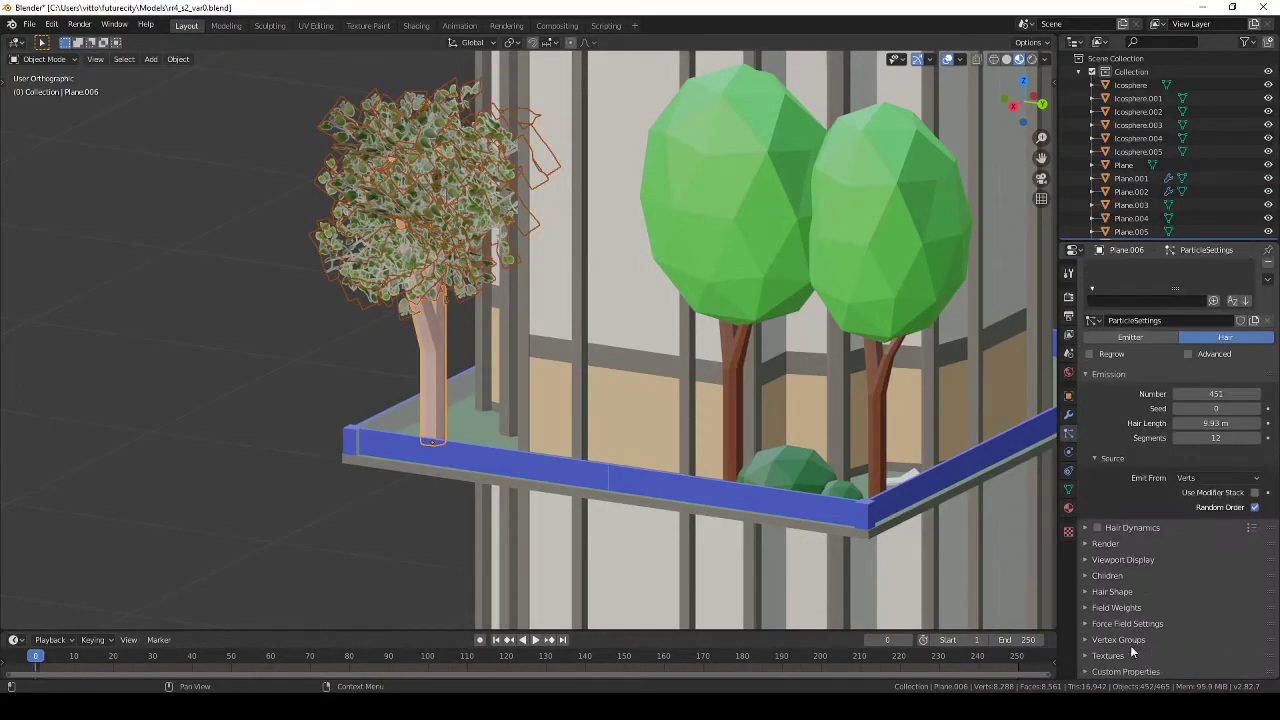
middle_click_drag(700, 450, 636, 440)
scroll(637, 444, "down", 5)
left_click(503, 517)
left_click(1068, 508)
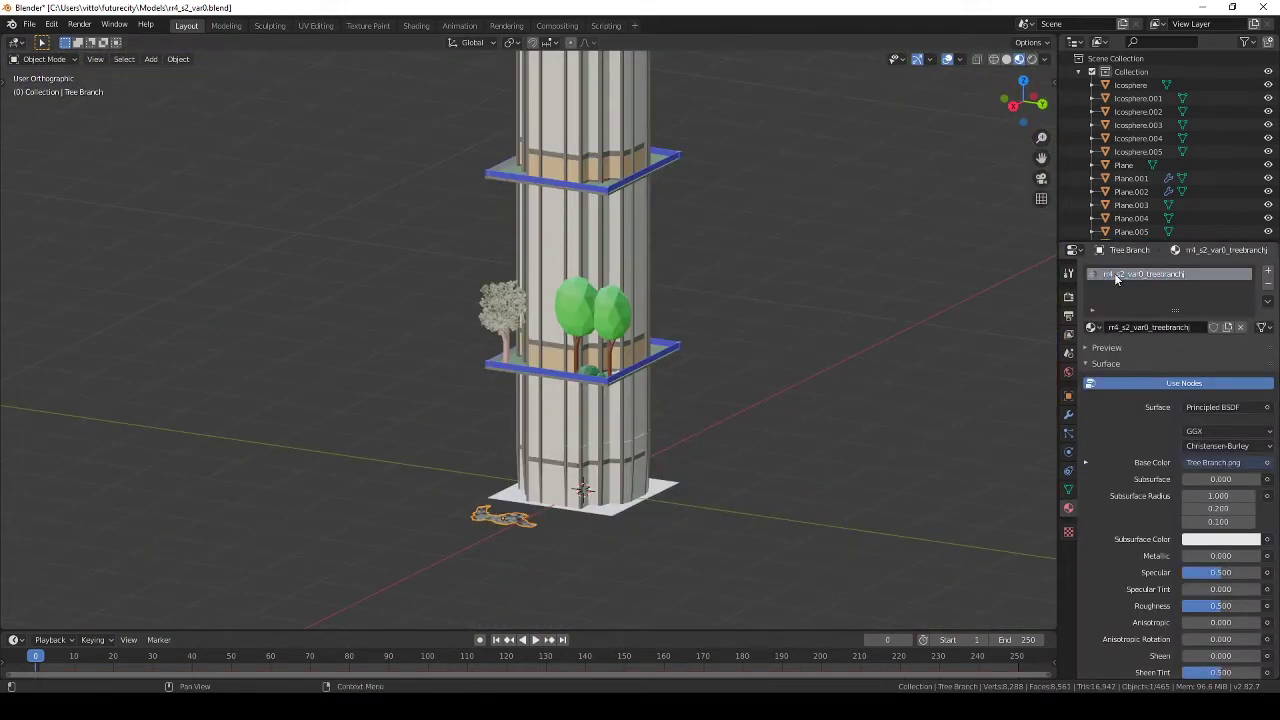
Step: Re-export the scene as FBX, overwriting rr4_s2_var0.fbx
left_click(29, 24)
left_click(200, 330)
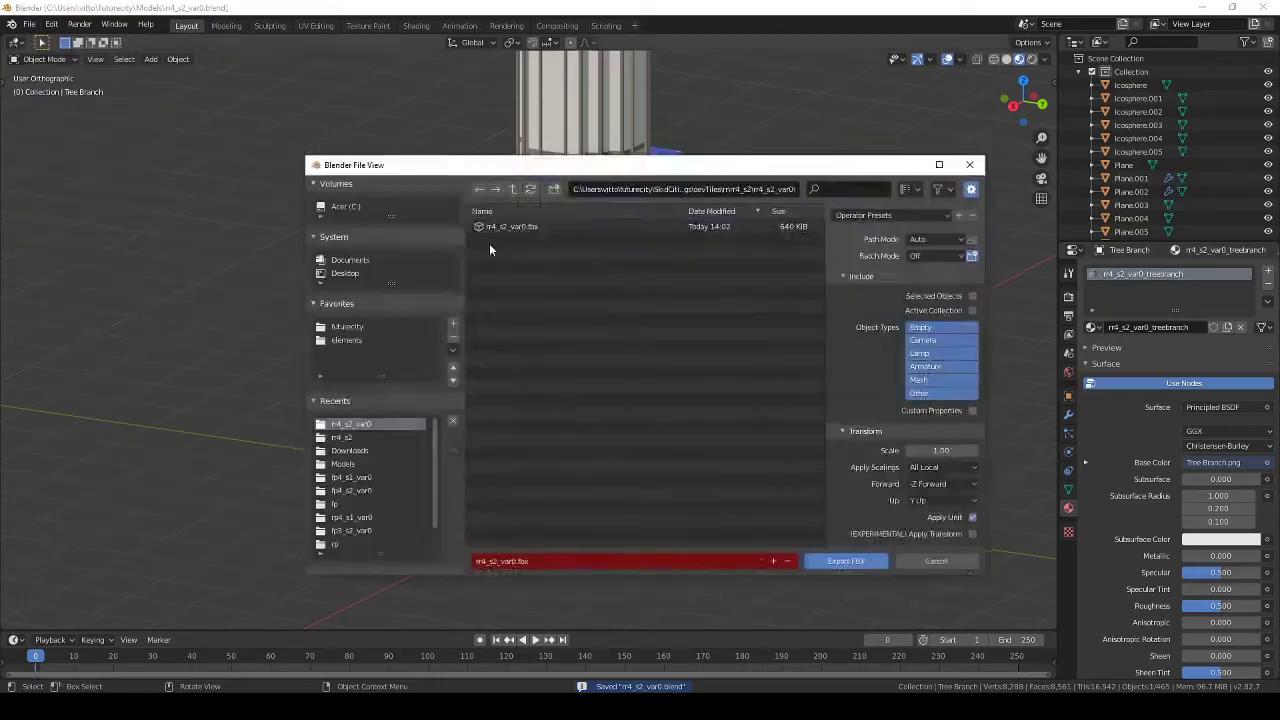
left_click(38, 22)
left_click(80, 80)
Step: Reload the re-exported mesh, import the Tree Branch PNG into the shelf, and save the project
left_click(726, 240)
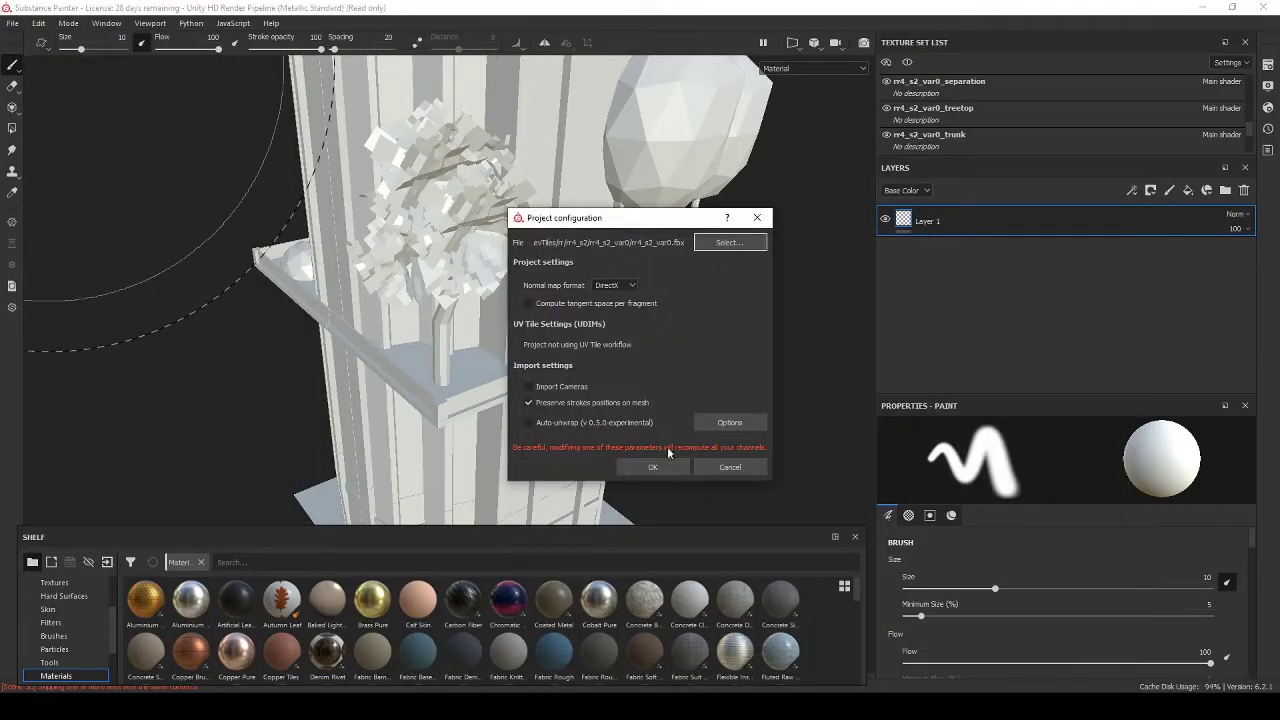
left_click(654, 463)
left_click(940, 134)
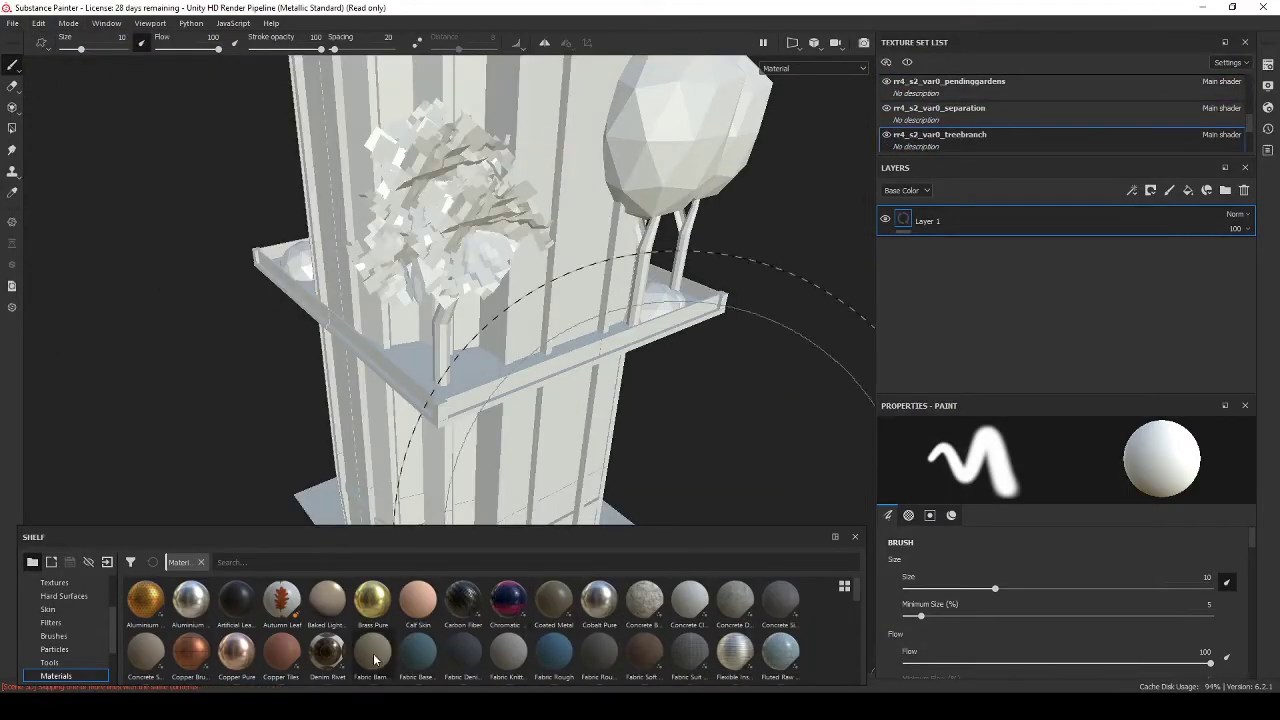
left_click_drag(812, 636, 810, 630)
left_click(810, 214)
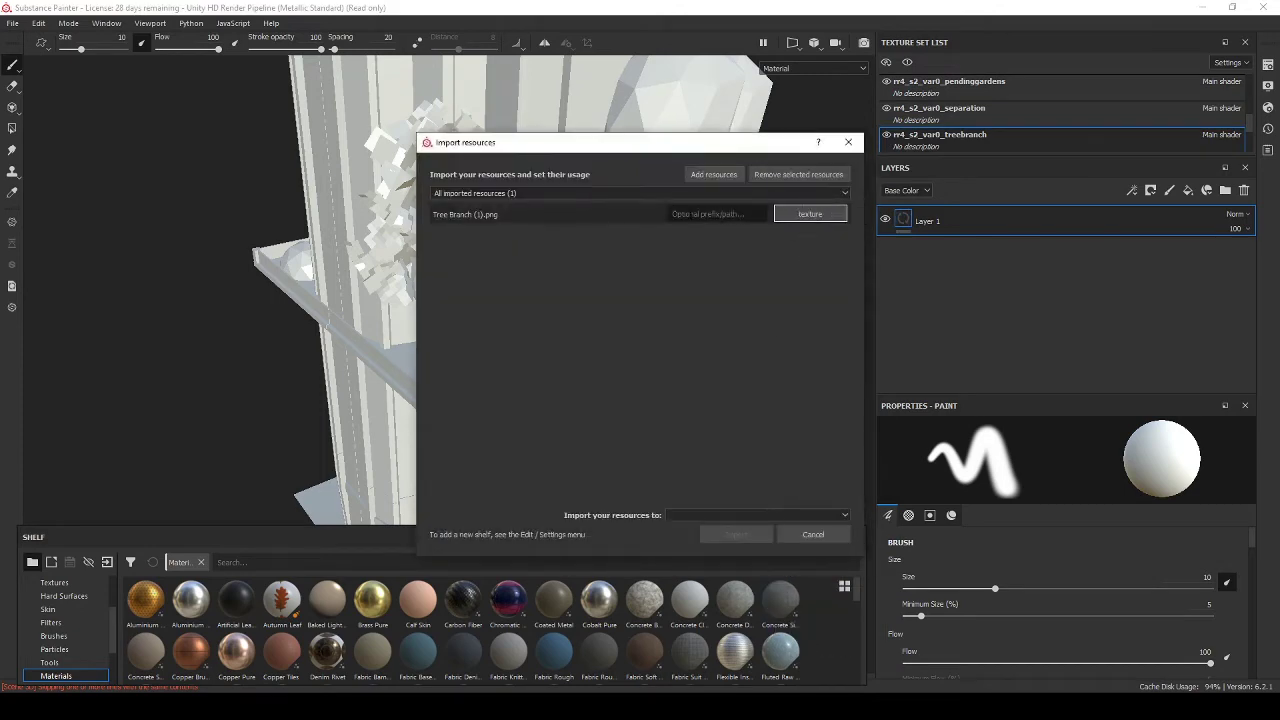
left_click(808, 544)
key("ctrl+s")
type("rr4_s2")
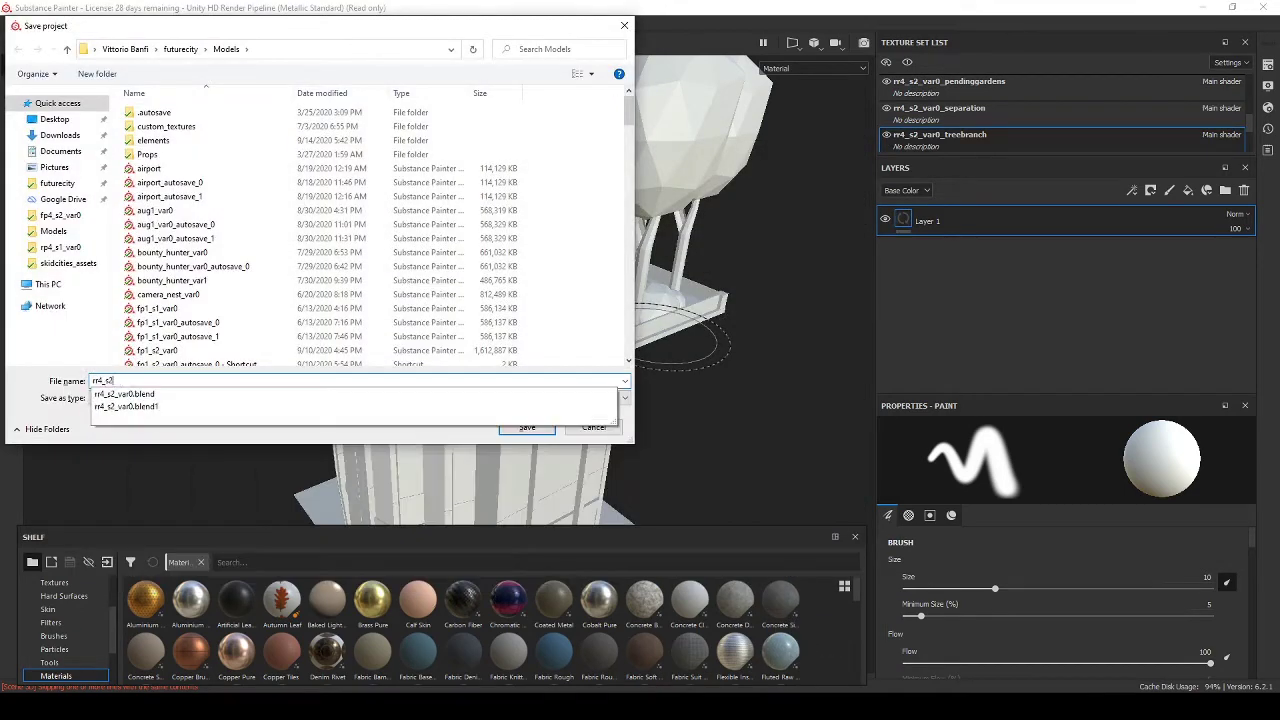
key("Return")
Step: Import Tree Branch (1).png as a texture and use it as a treebranch fill layer's colour
left_click_drag(870, 500, 711, 306)
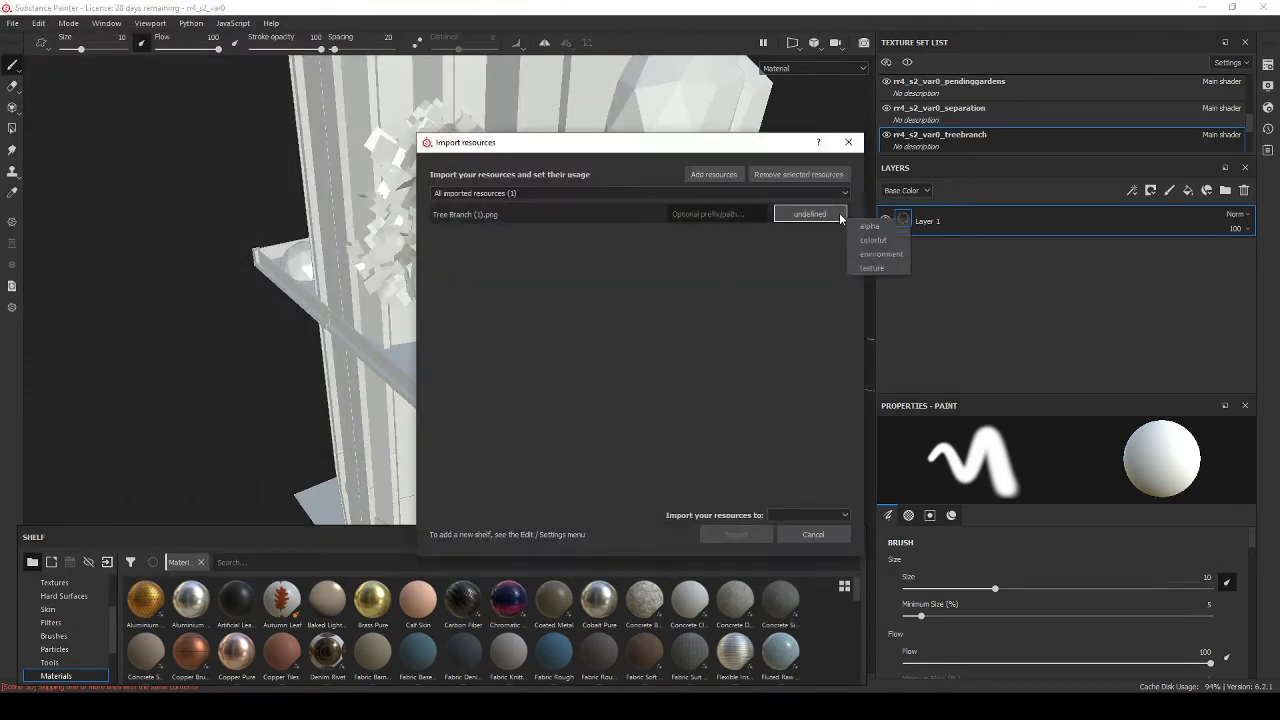
left_click(766, 515)
left_click(790, 545)
left_click(740, 534)
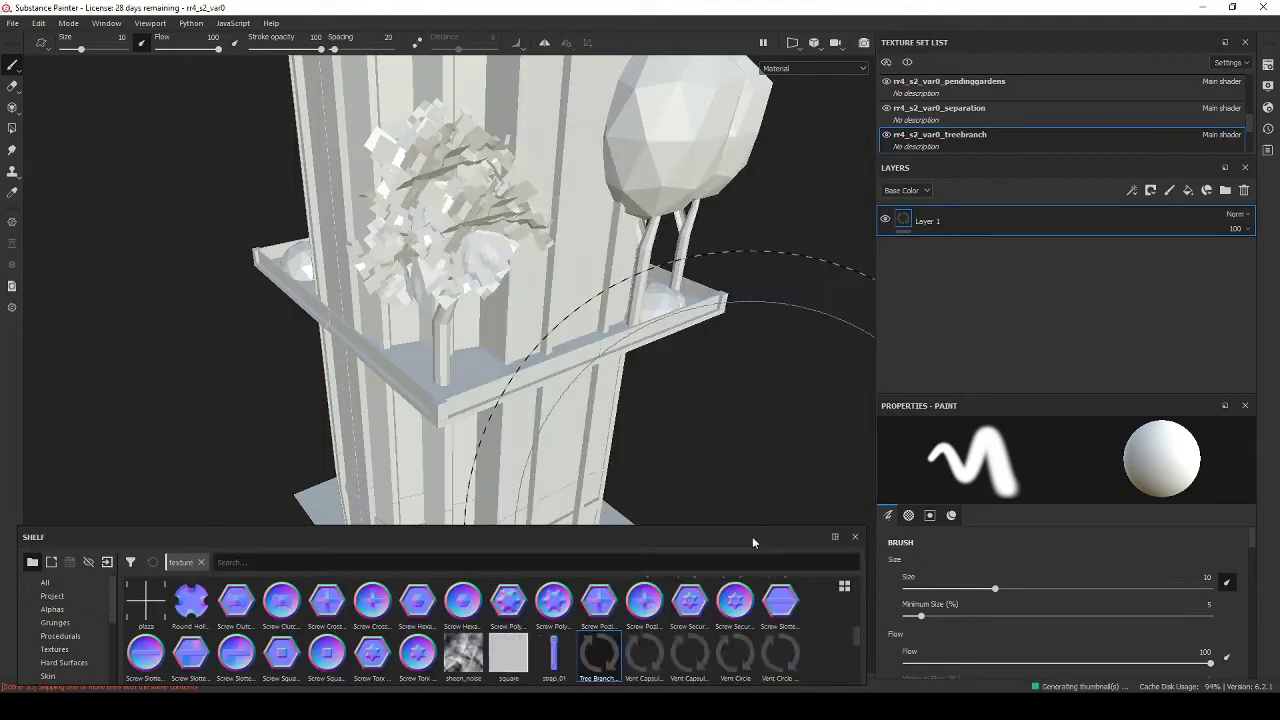
left_click(1188, 190)
left_click(1007, 600)
left_click(1029, 457)
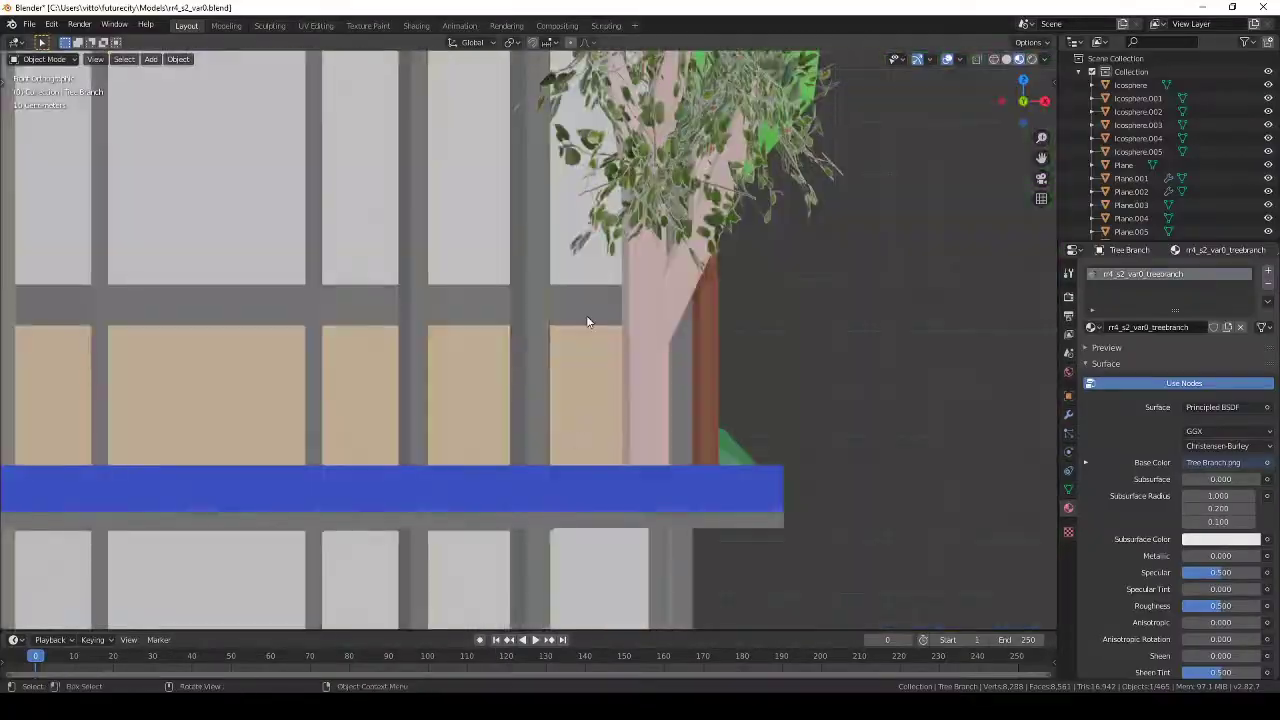
Step: Export all textures into the rr4_s2 building folder
scroll(966, 585, "up", 2)
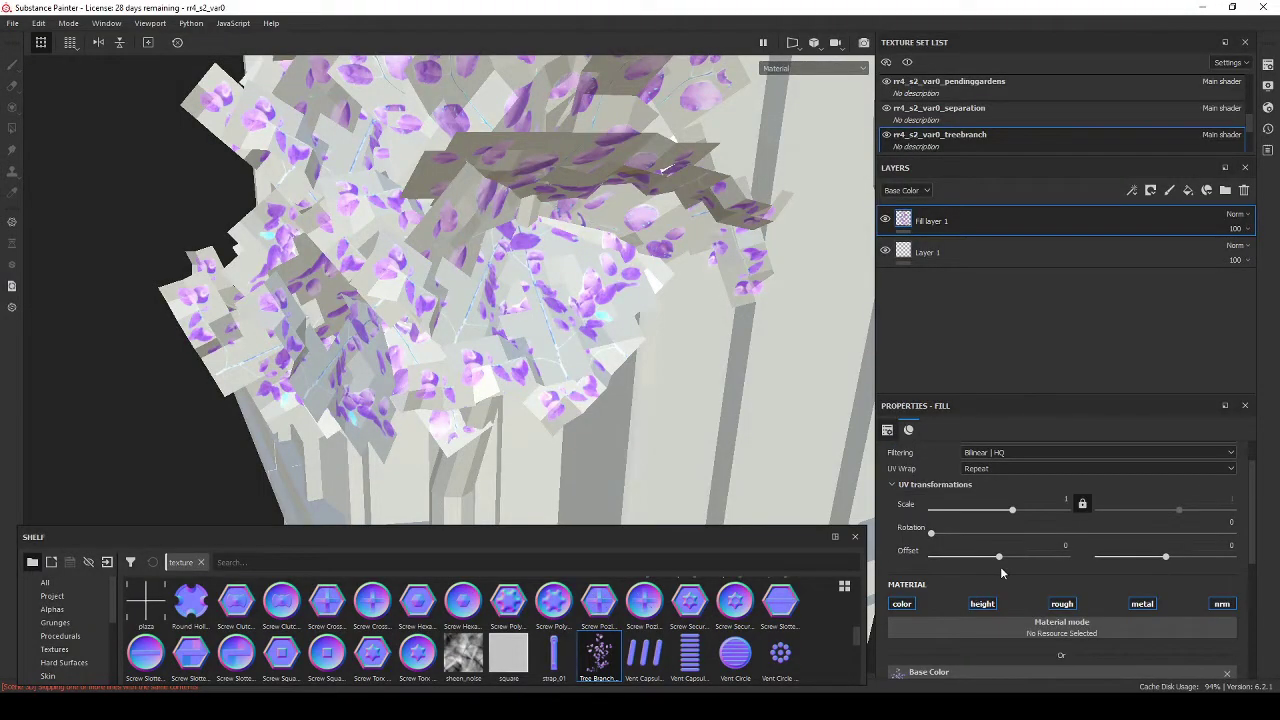
scroll(968, 593, "up", 2)
scroll(643, 369, "down", 3)
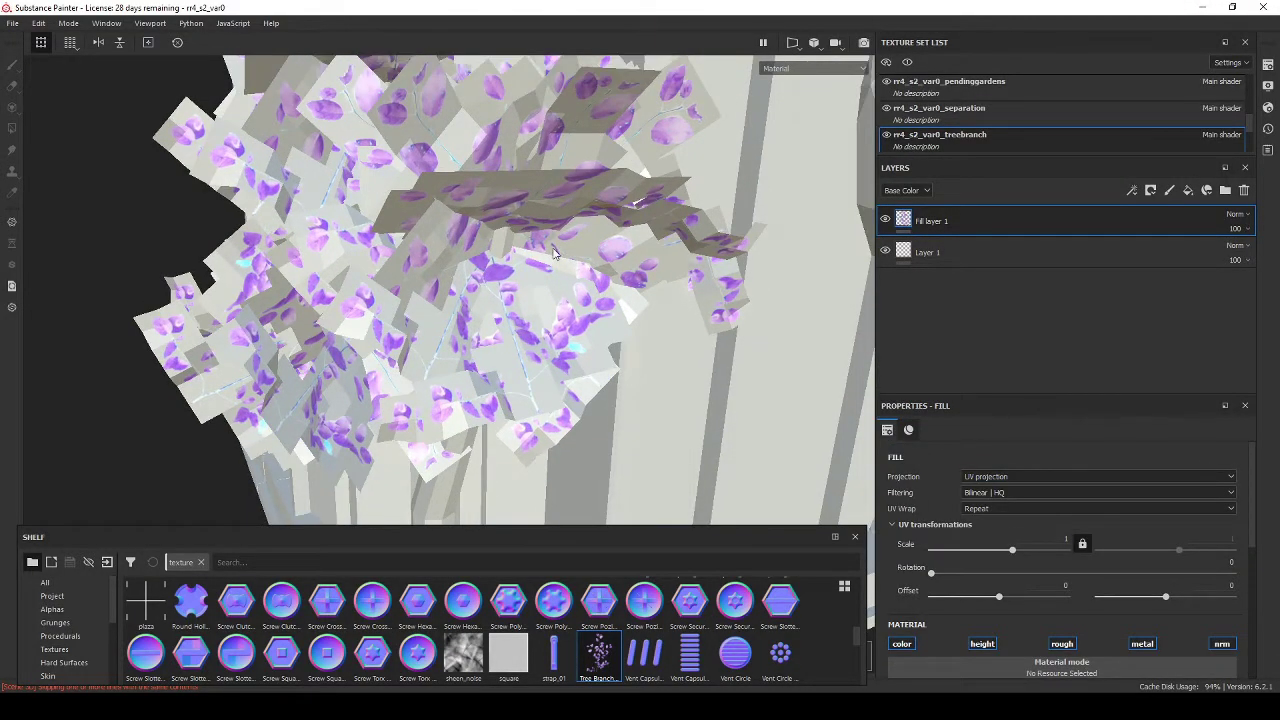
scroll(643, 369, "down", 3)
scroll(643, 369, "down", 3)
left_click(15, 23)
left_click(41, 258)
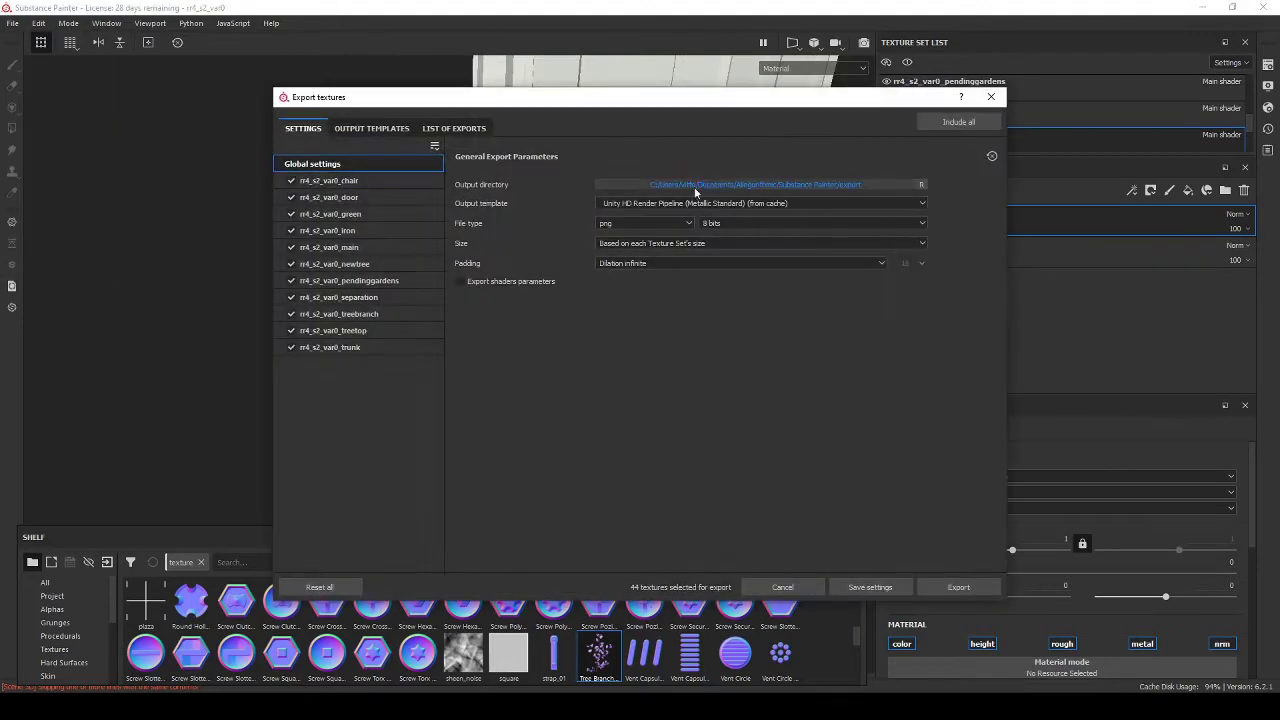
left_click(720, 183)
double_click(420, 288)
left_click(449, 210)
key("Return")
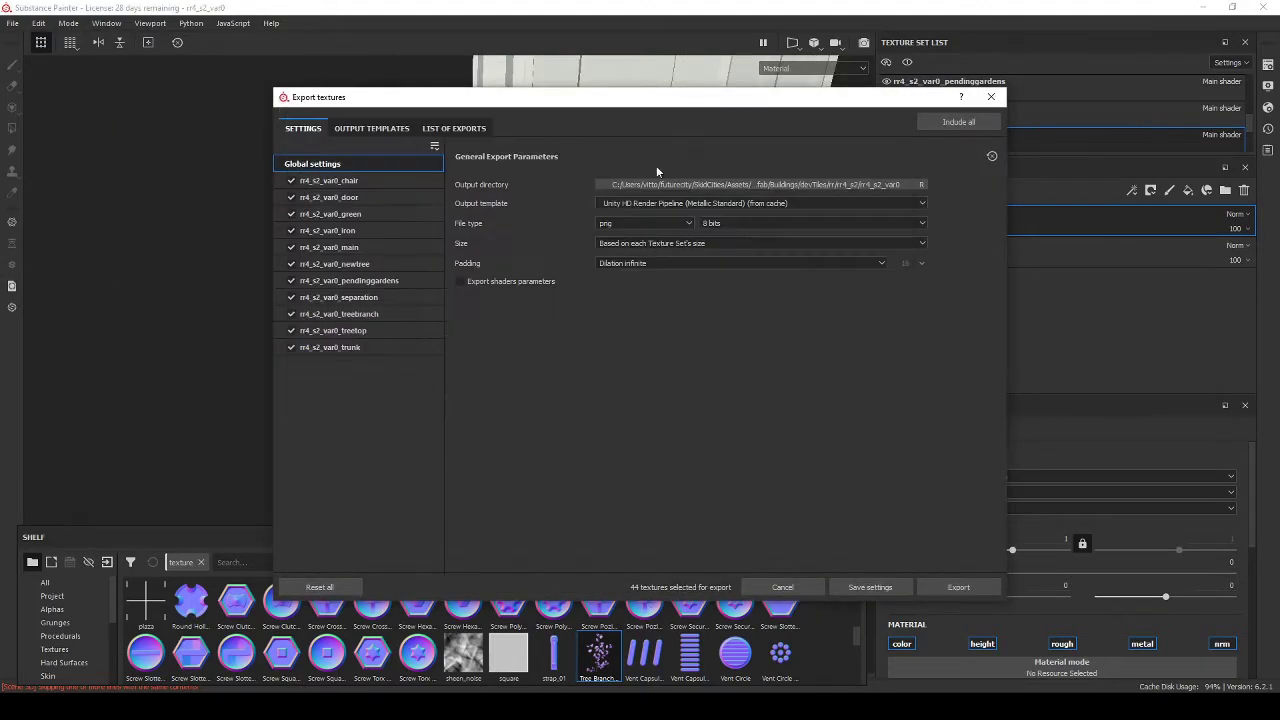
left_click(654, 180)
left_click(958, 587)
Step: Launch Unity from the system search
key("super")
type("unity")
key("Return")
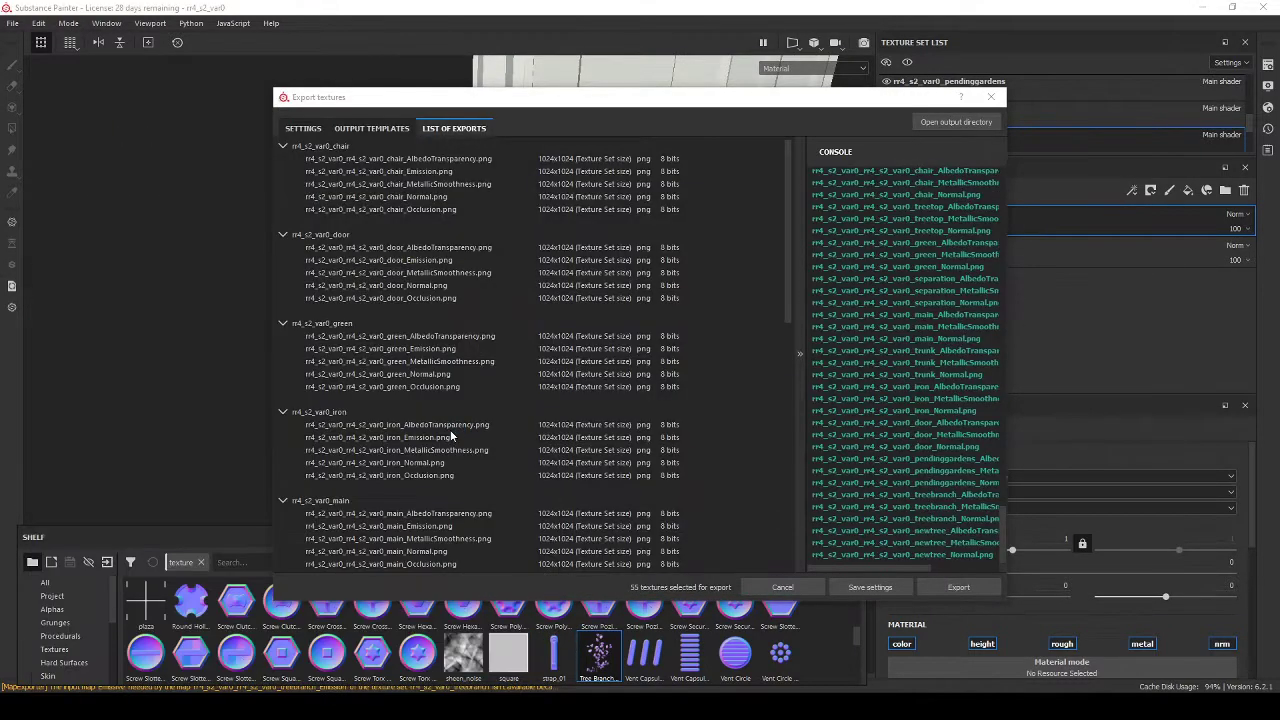
key("alt+Tab")
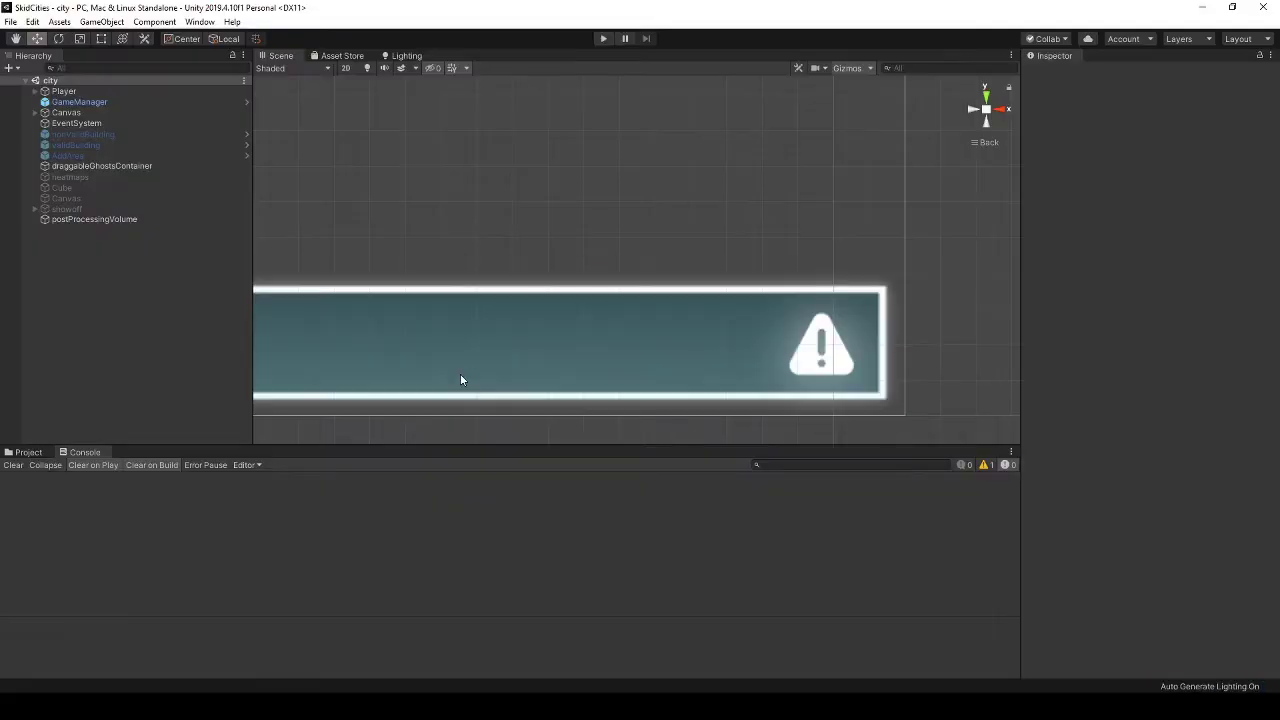
Step: Browse Resources > Buildings > devTiles > rr4_s2 > rr4_s2_var0 and select the building model
scroll(460, 379, "down", 5)
scroll(577, 283, "down", 3)
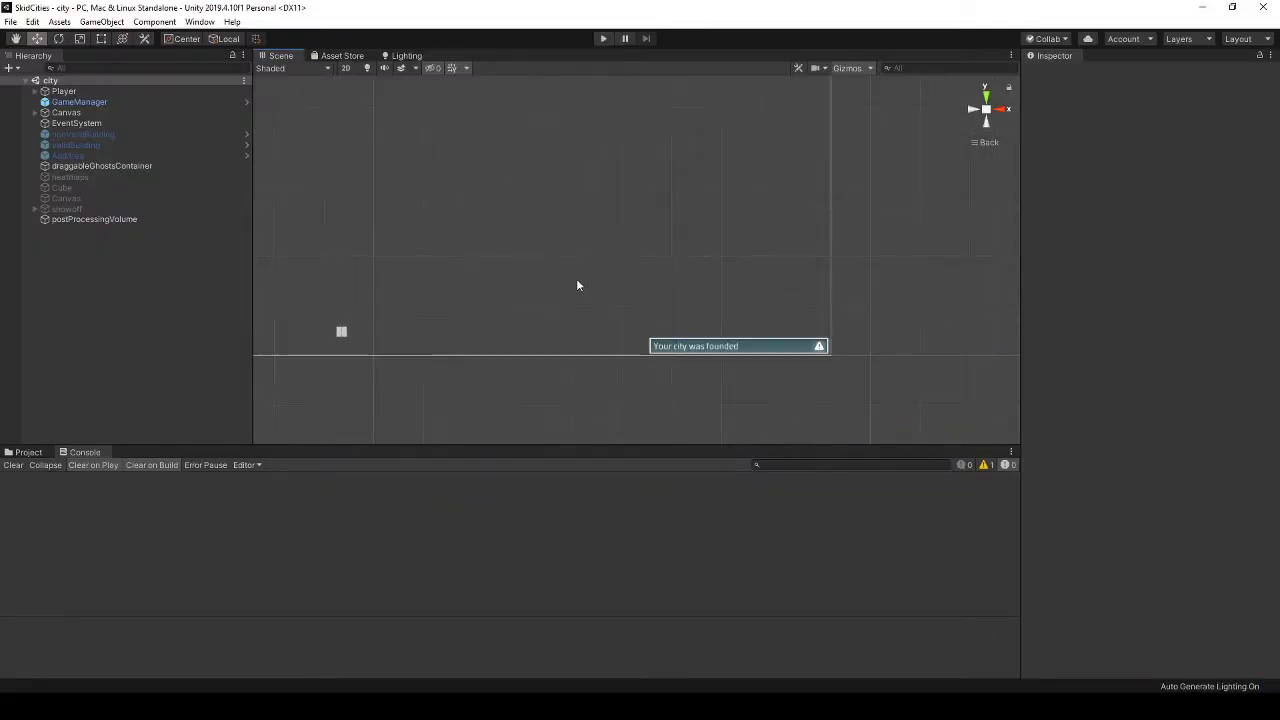
middle_click_drag(577, 283, 707, 351)
left_click(28, 452)
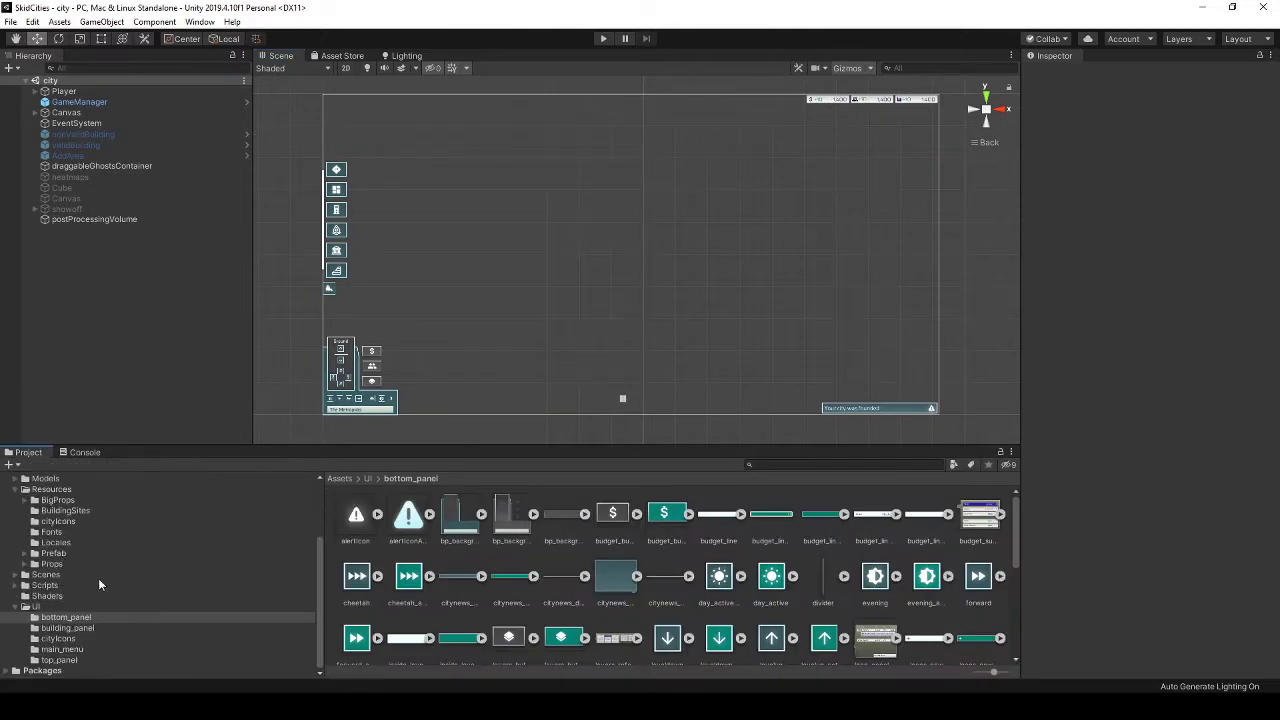
left_click(66, 501)
double_click(609, 515)
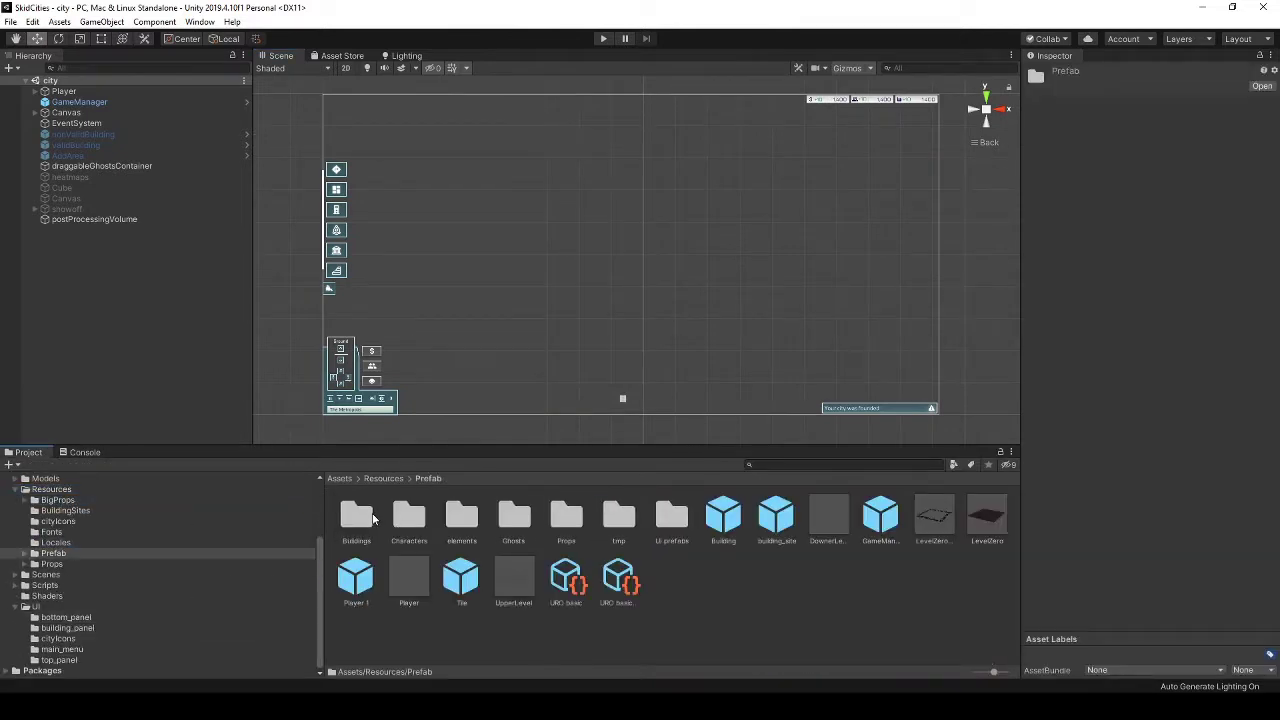
double_click(356, 515)
double_click(356, 515)
double_click(507, 515)
double_click(660, 515)
double_click(356, 515)
left_click(358, 515)
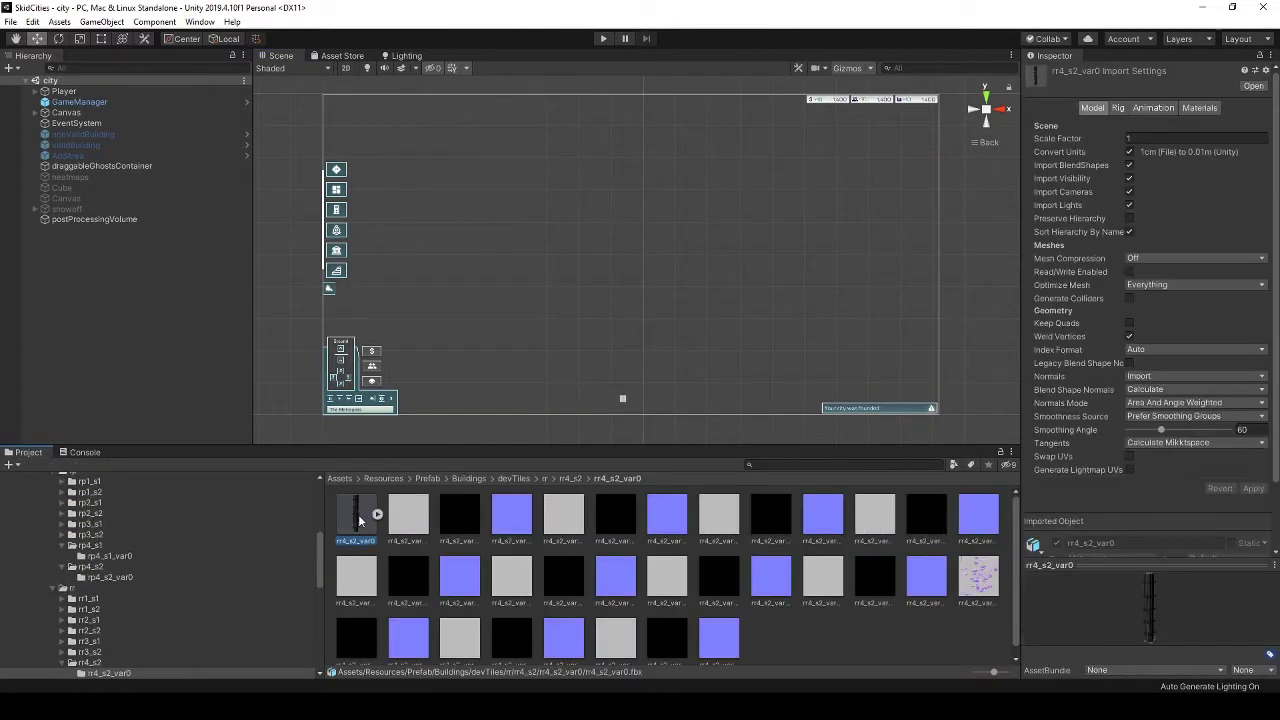
Step: Extract the materials, set treebranch to Fade with Tree Branch albedo, and place the building in the scene
left_click(1196, 181)
left_click(510, 362)
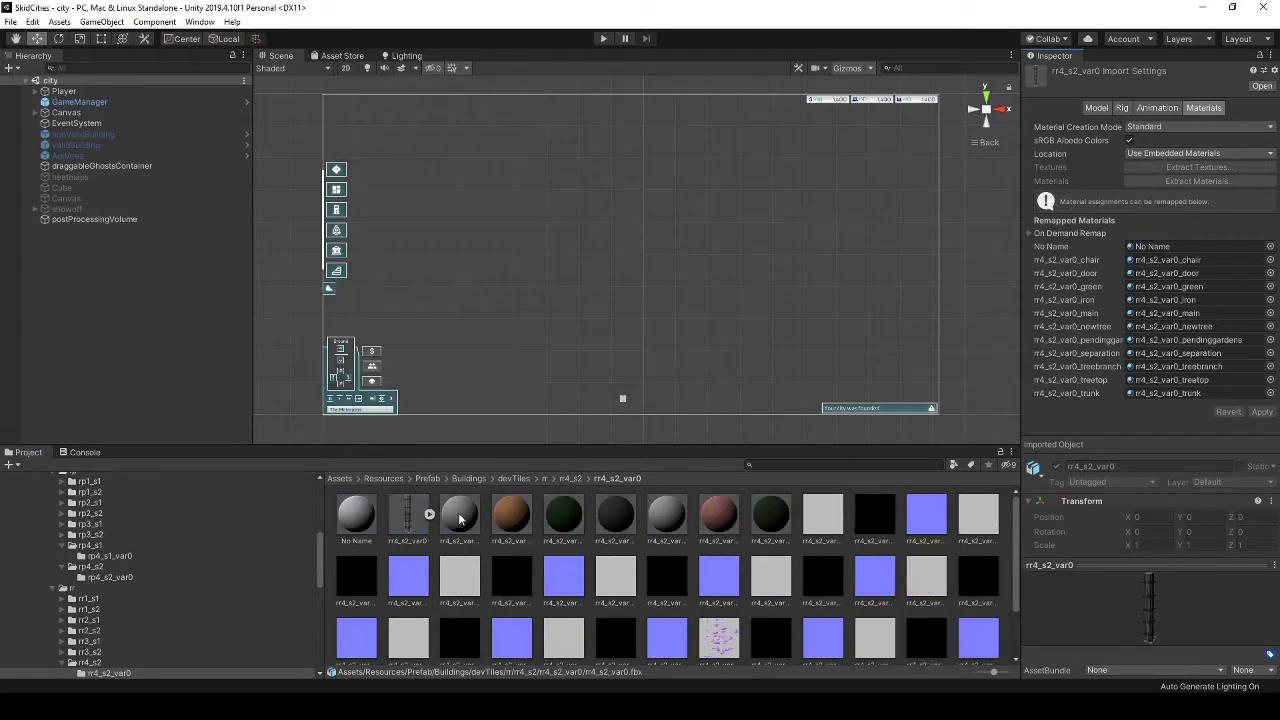
left_click(460, 515)
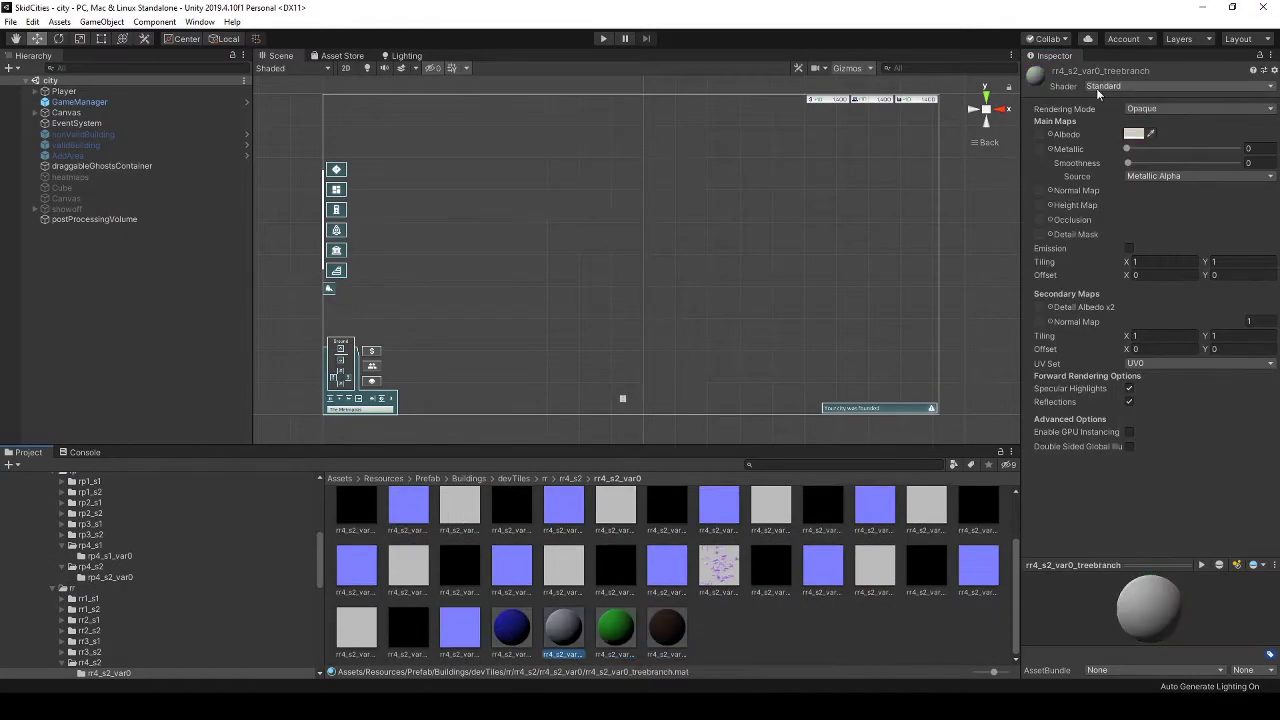
left_click(1098, 88)
left_click(1180, 108)
left_click(1048, 134)
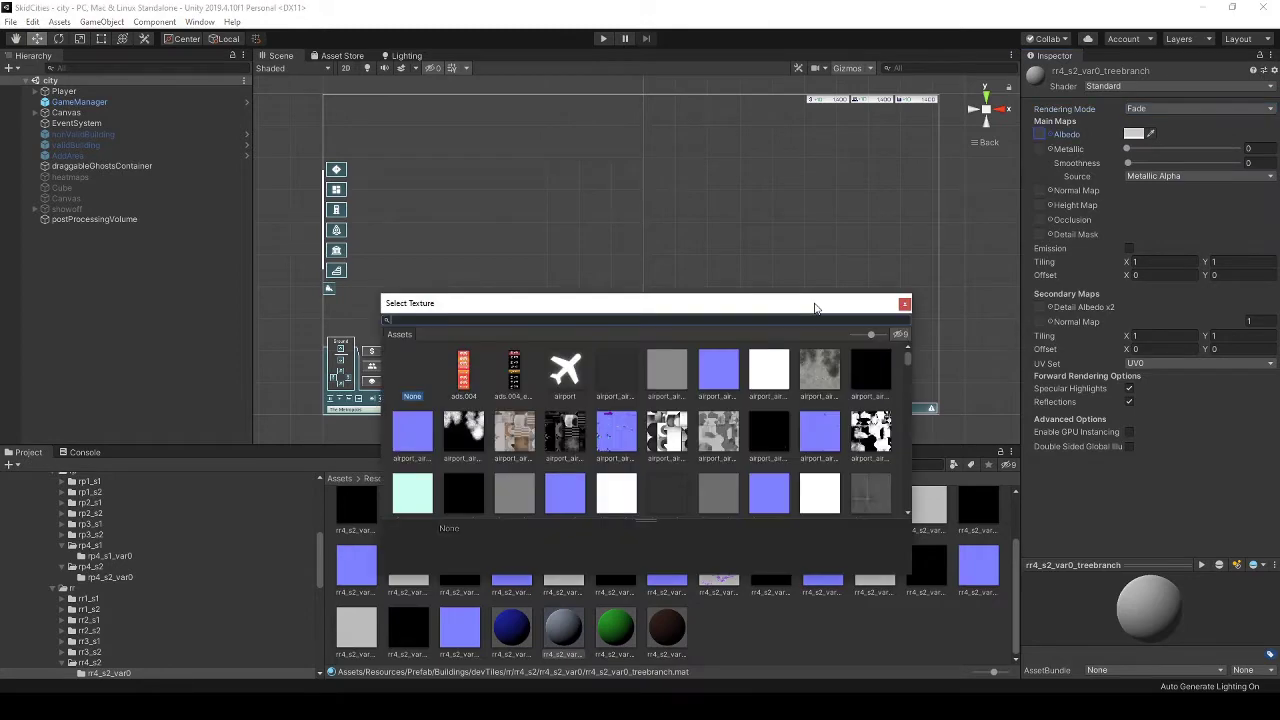
type("treebranc")
double_click(470, 380)
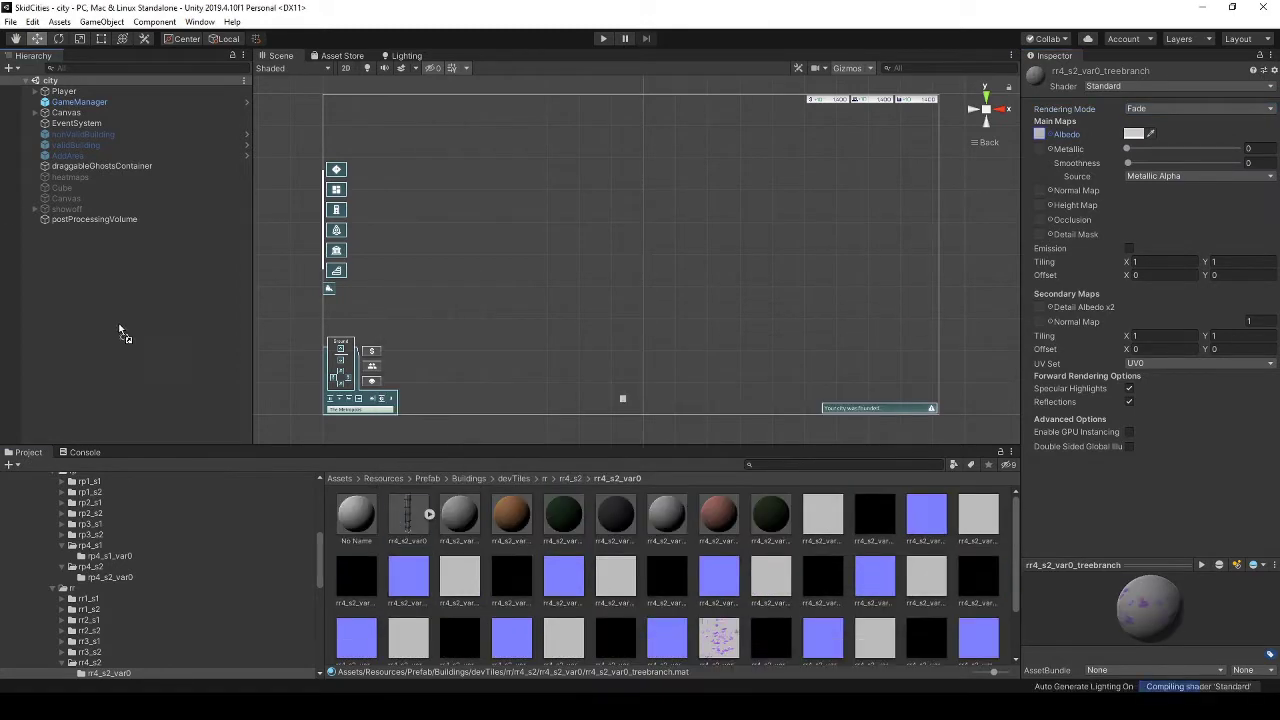
left_click_drag(408, 515, 123, 334)
key("f")
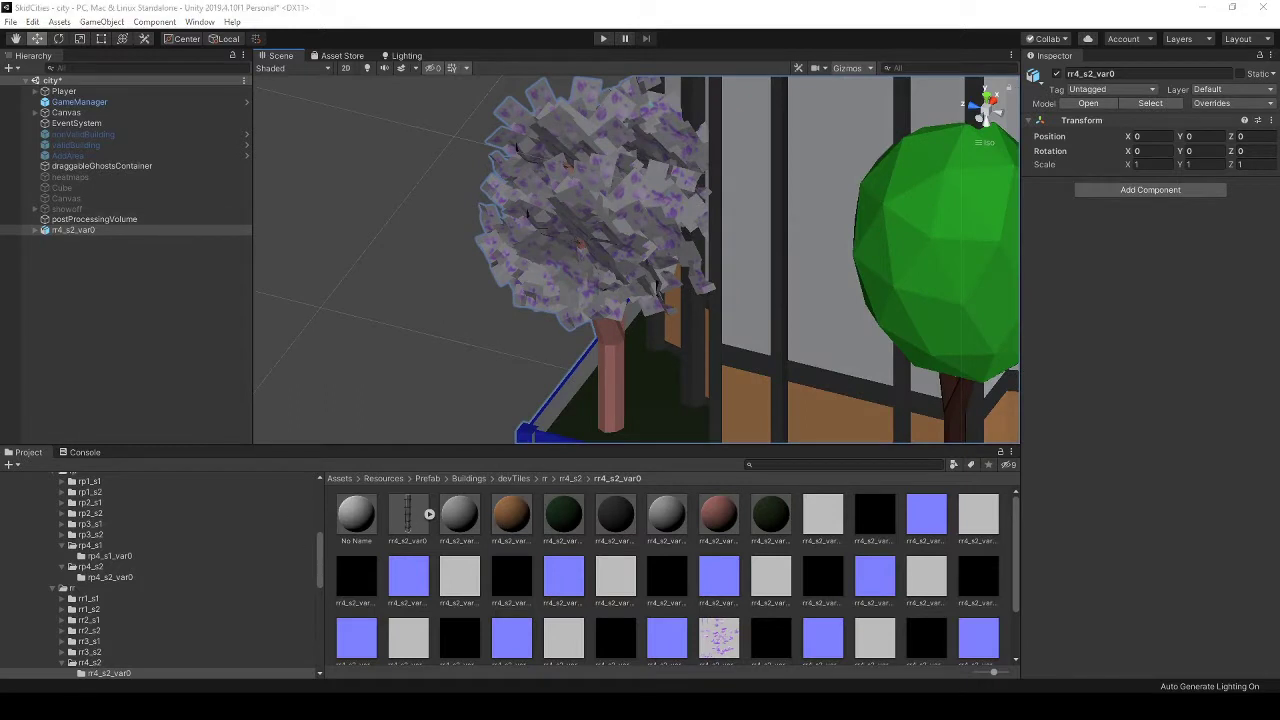
Step: Keep Tree Branch (1) as a Default texture and assign it to the treebranch albedo
left_click(719, 637)
left_click(1200, 111)
left_click(1160, 126)
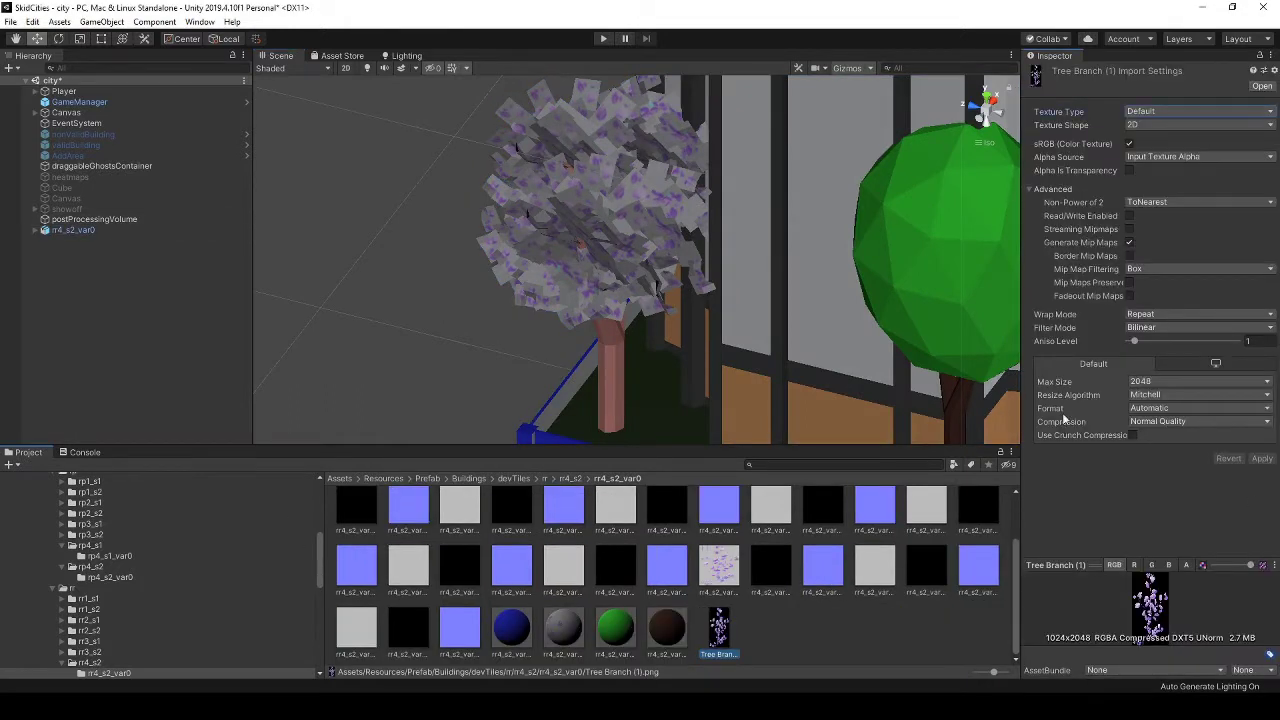
scroll(520, 580, "down", 2)
left_click(617, 628)
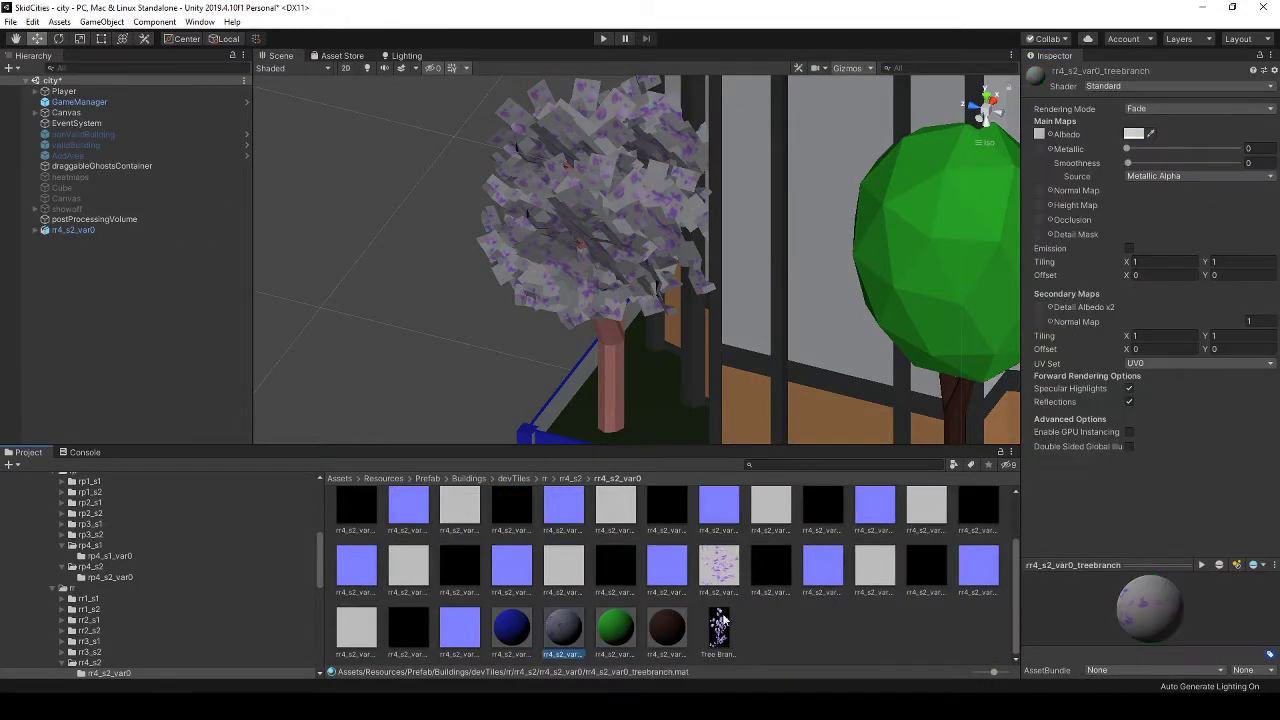
left_click_drag(720, 622, 600, 250)
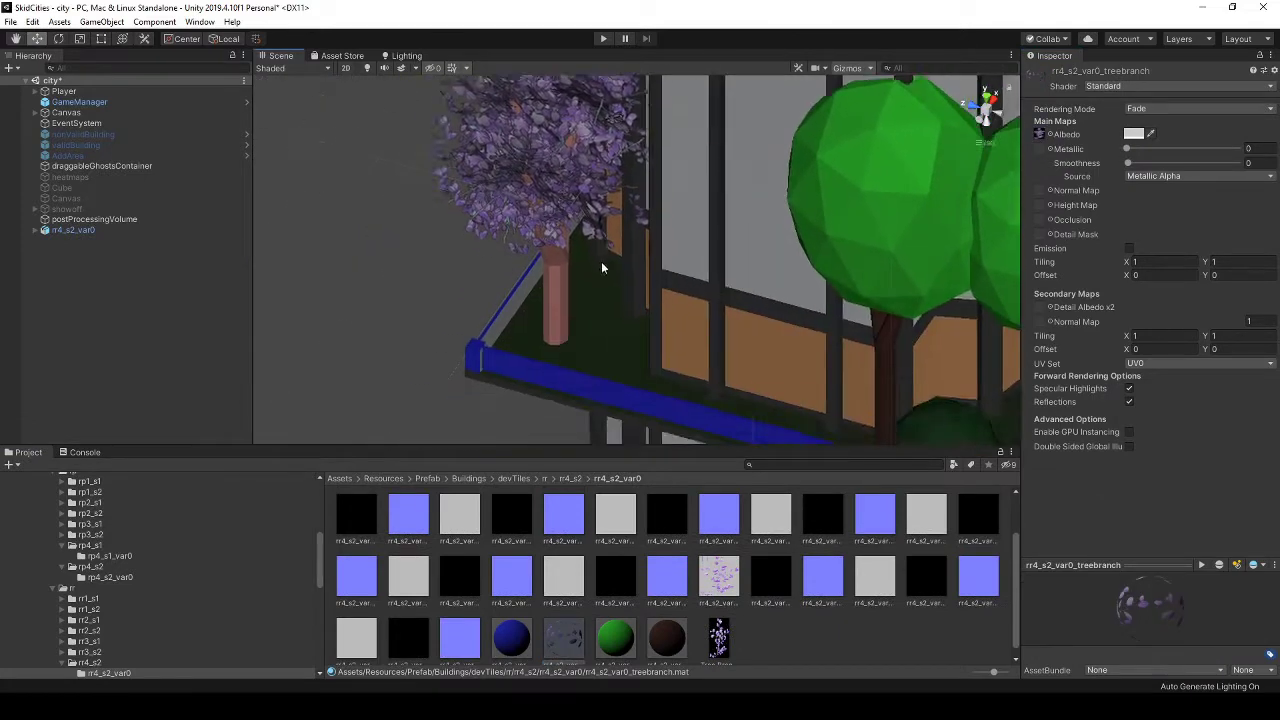
Step: Fly the scene camera close to inspect the purple tree on the balcony
scroll(629, 266, "down", 5)
scroll(562, 191, "up", 3)
scroll(562, 191, "up", 2)
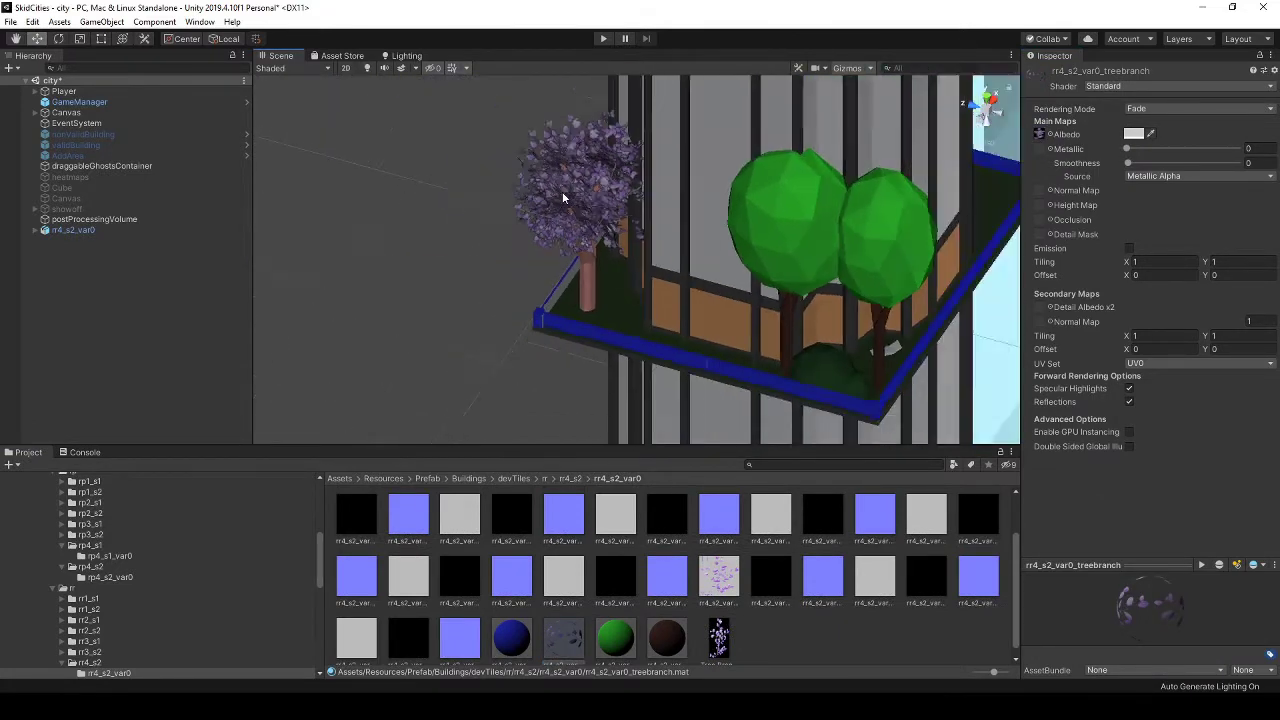
scroll(562, 191, "up", 1)
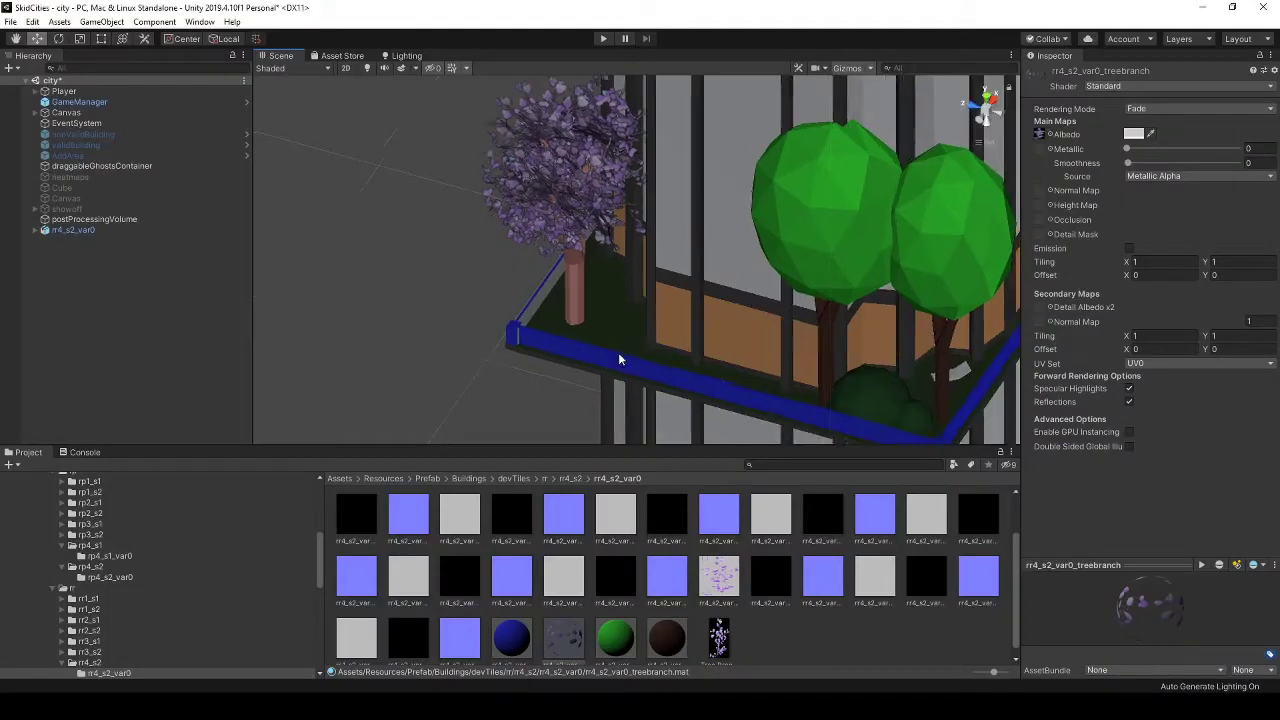
scroll(614, 340, "up", 3)
scroll(614, 280, "up", 1)
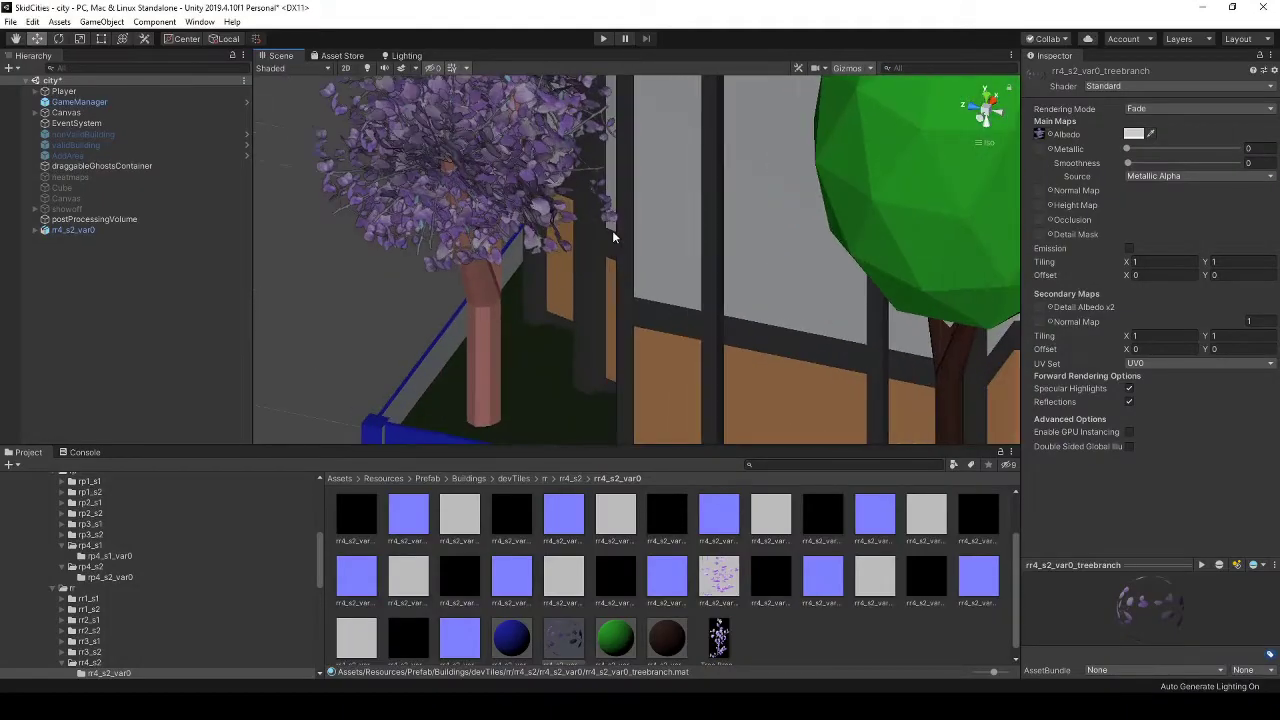
scroll(614, 237, "down", 1)
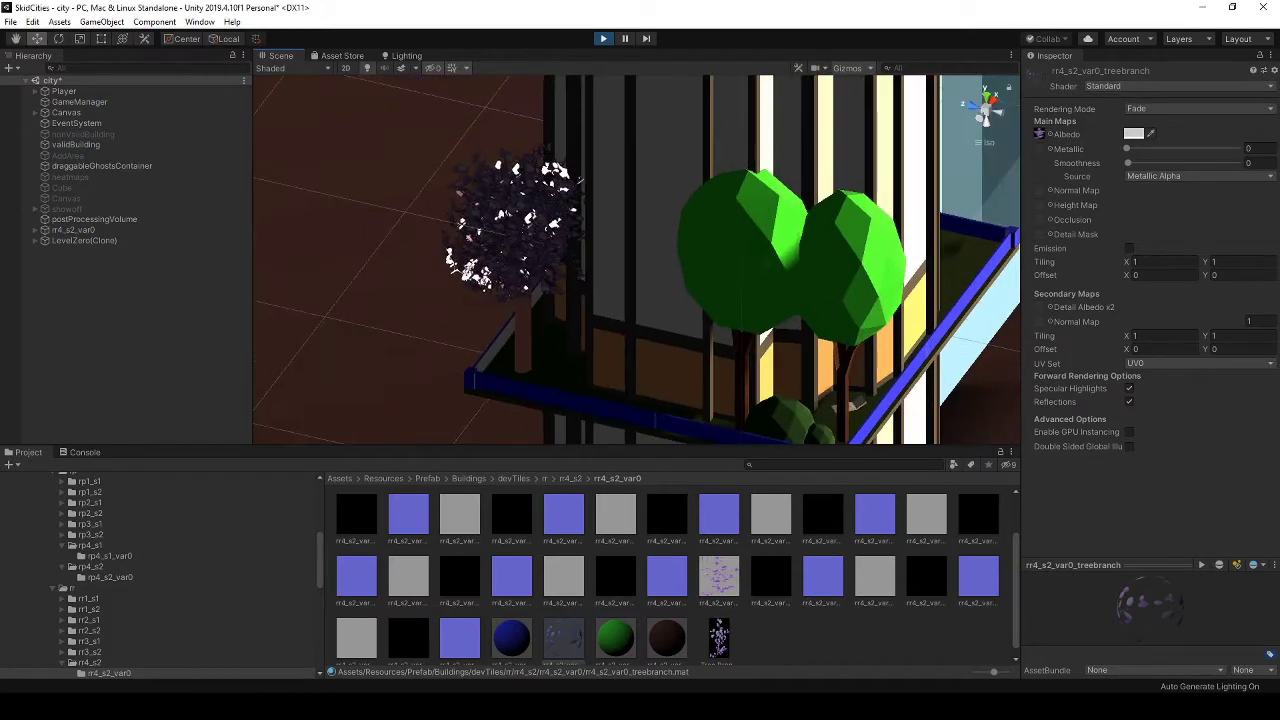
right_click_drag(700, 130, 732, 111)
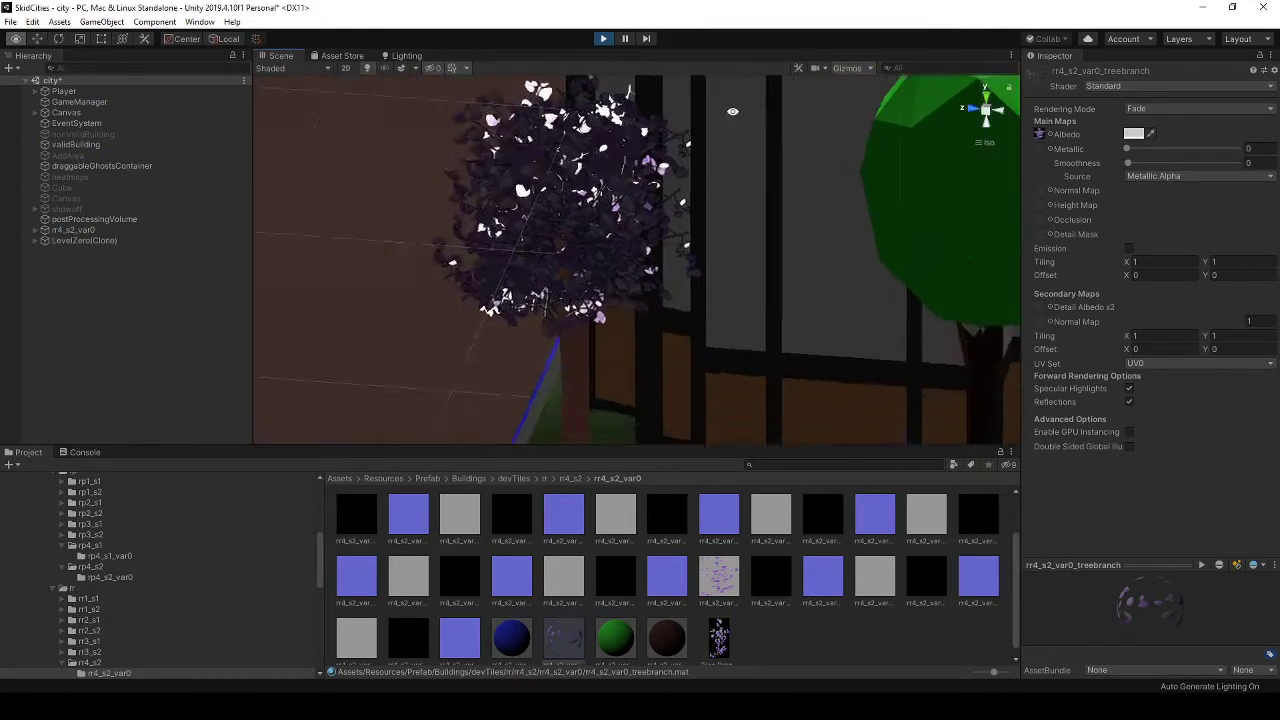
key("ctrl+p")
right_click_drag(732, 111, 654, 277)
scroll(654, 277, "up", 2)
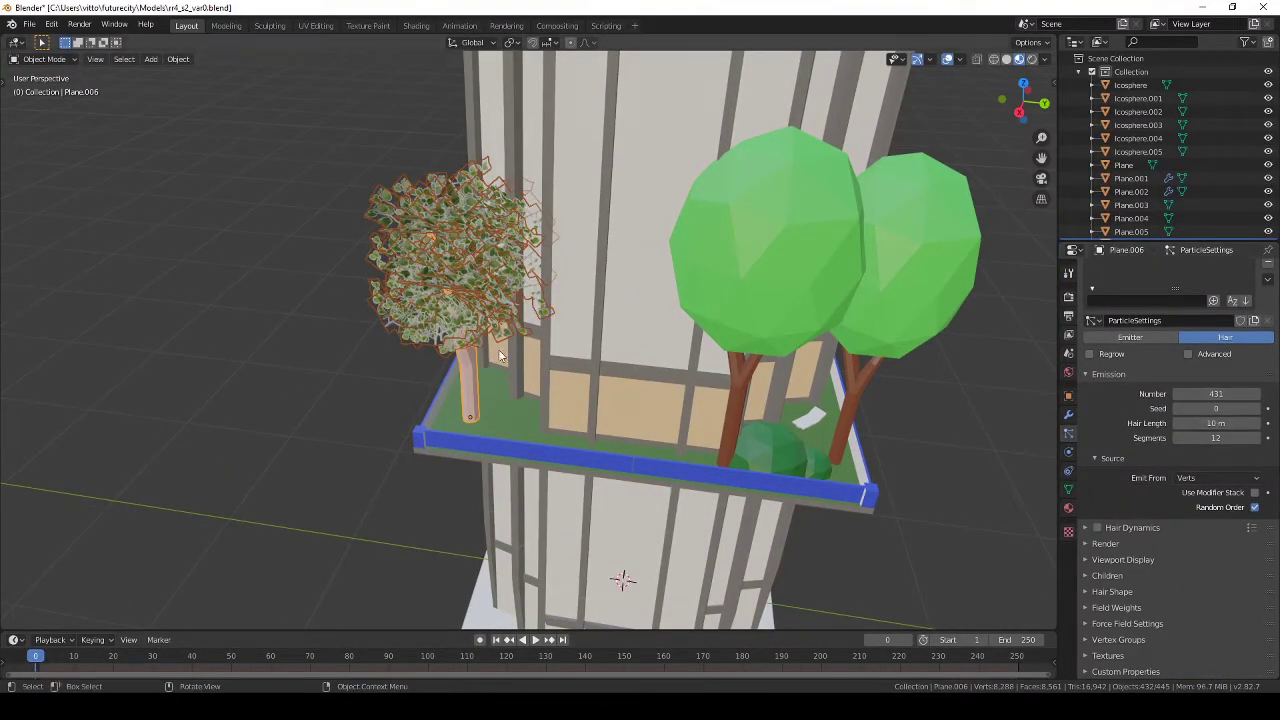
Step: Turn on leaf particle Rotation, orient along Velocity/Hair, and set randomize 0.687 and phase 0.134
left_click(1119, 543)
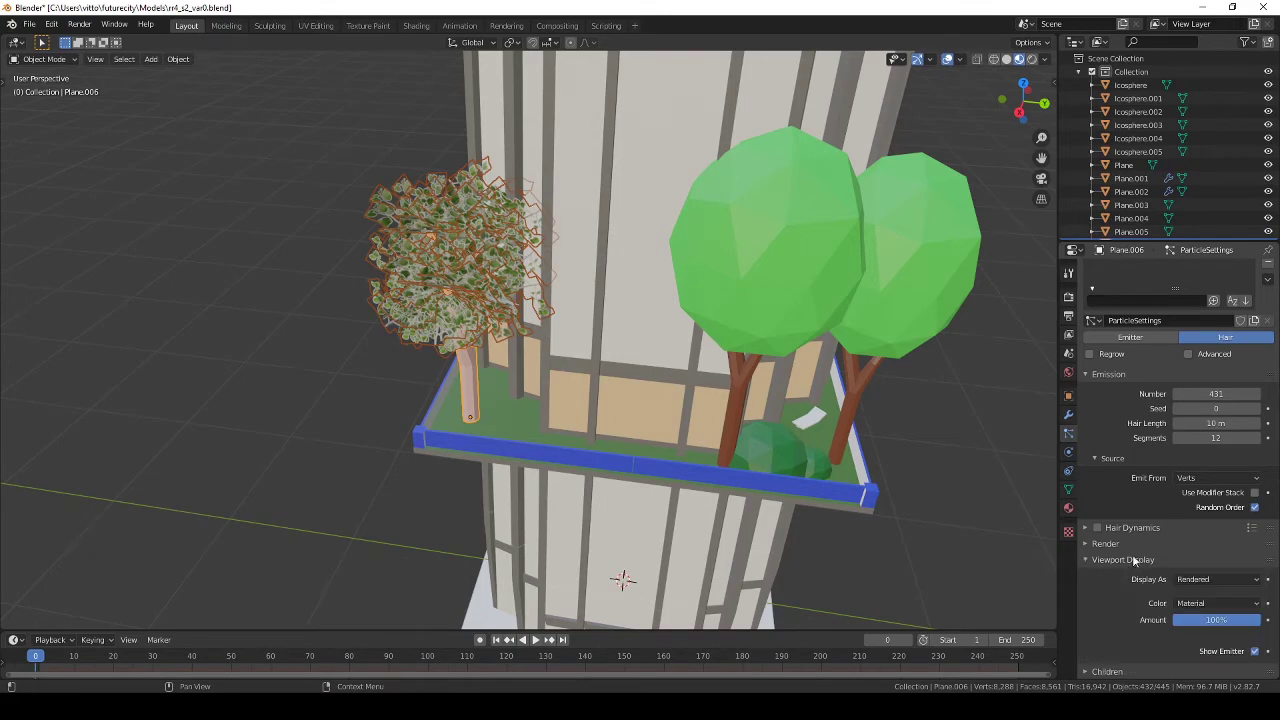
scroll(1122, 540, "down", 4)
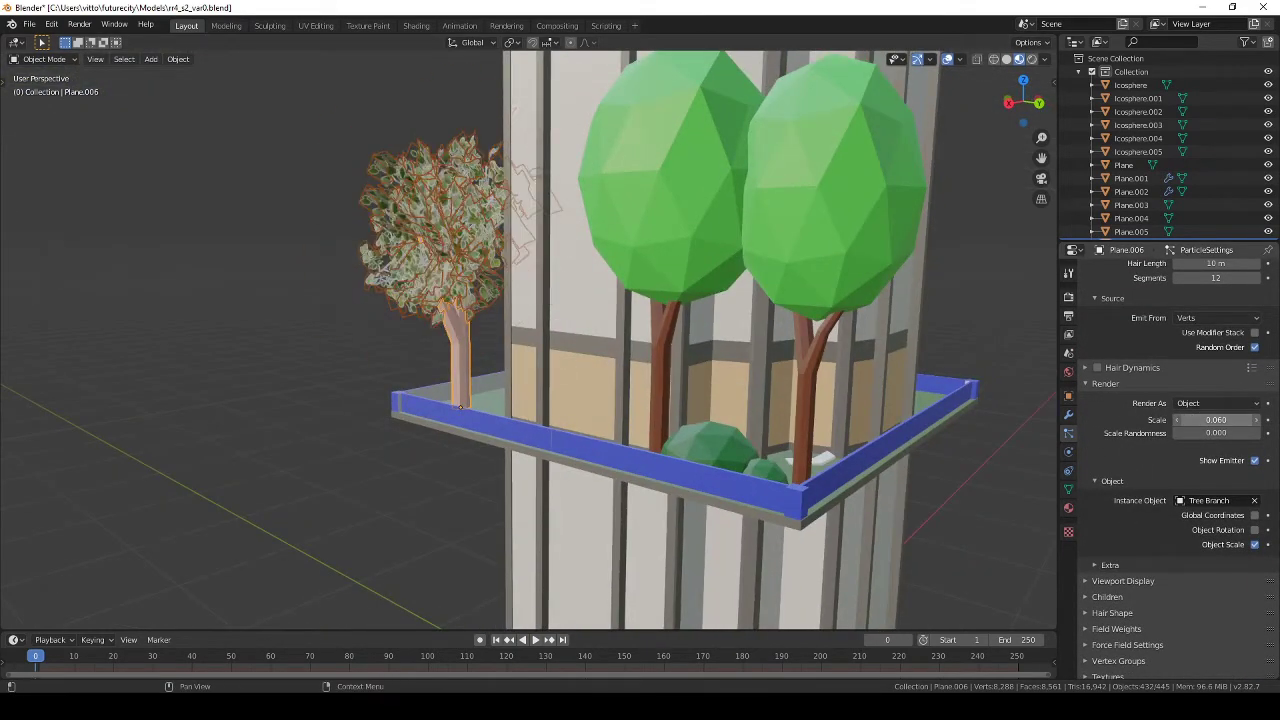
scroll(1167, 552, "down", 1)
scroll(1130, 600, "up", 2)
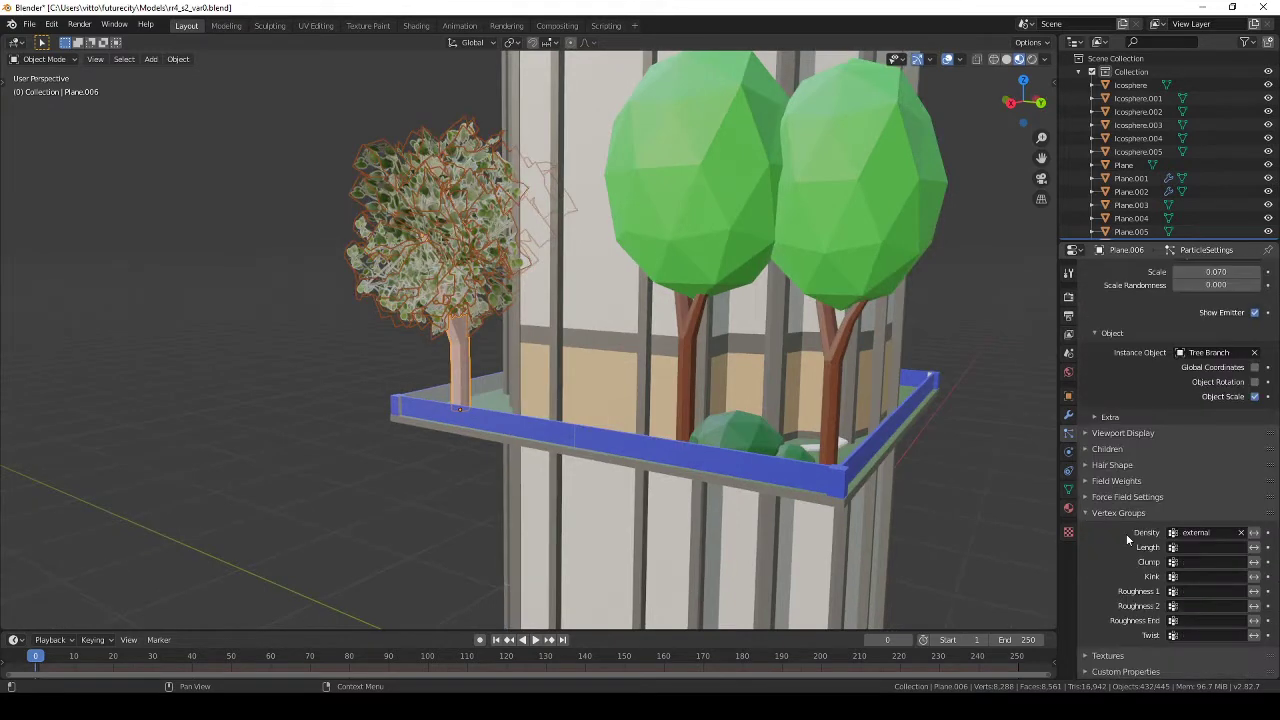
scroll(1125, 550, "up", 1)
scroll(1124, 571, "up", 2)
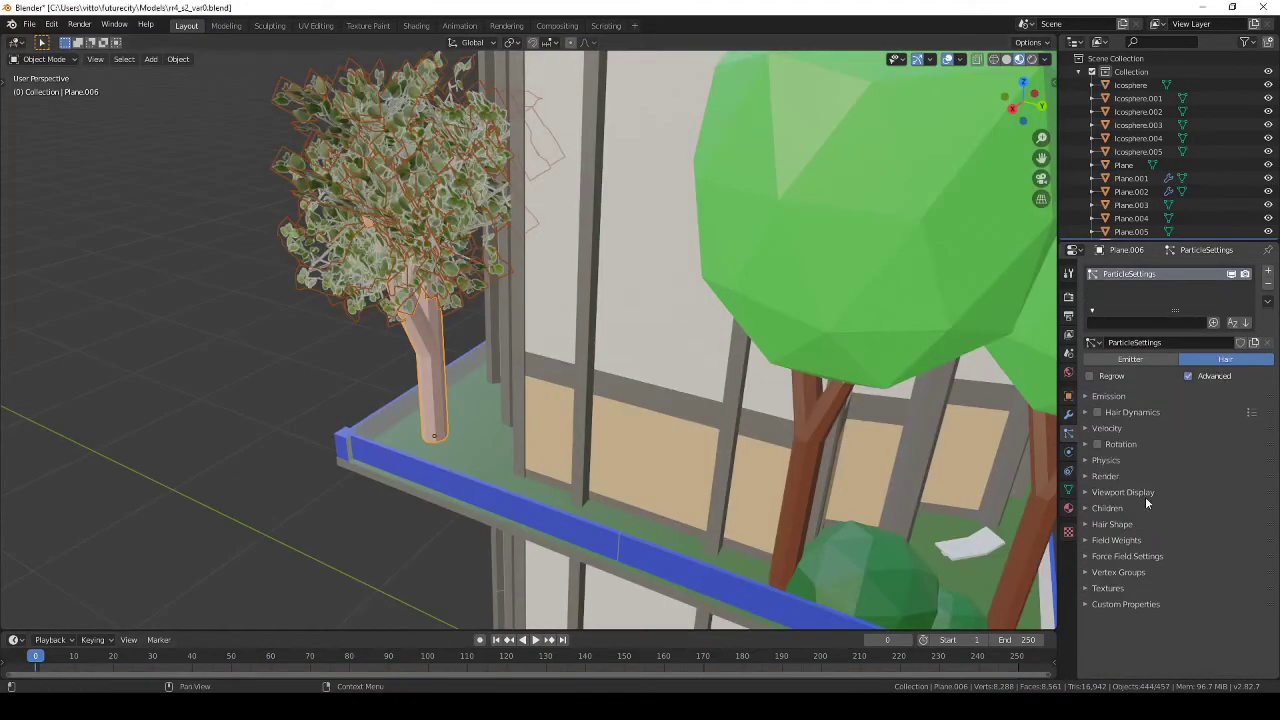
left_click(1112, 445)
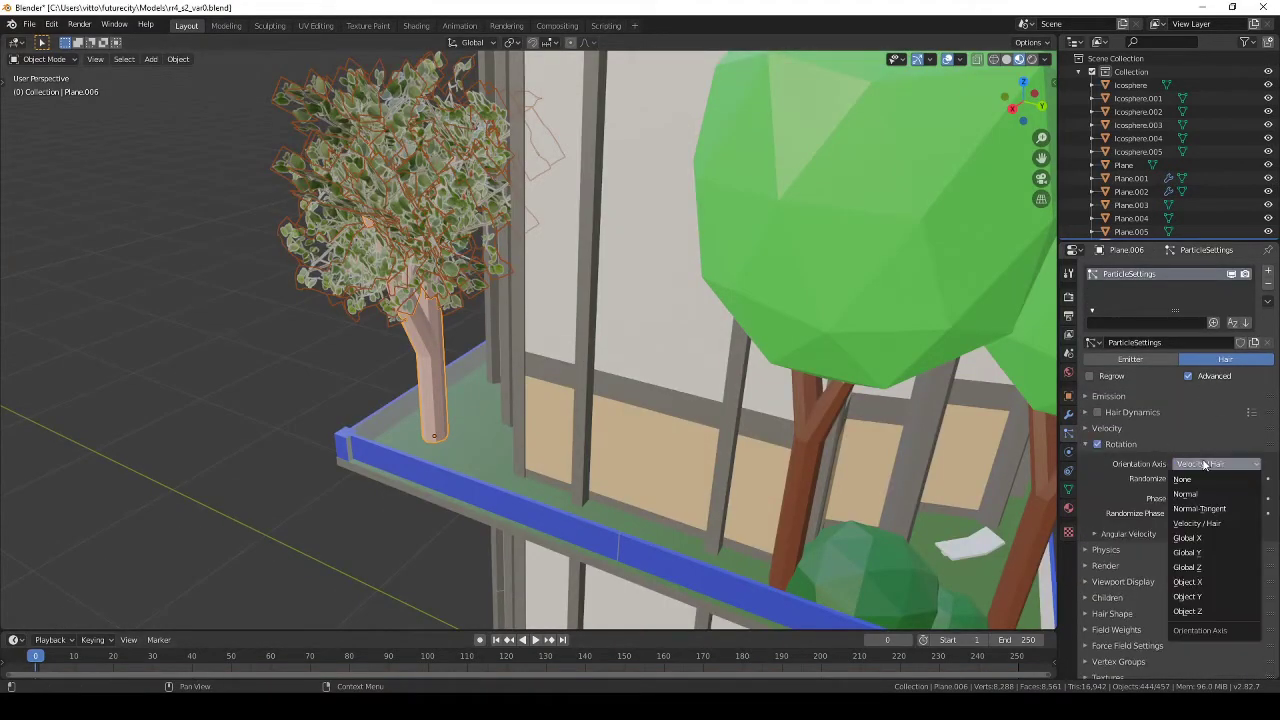
left_click(1218, 538)
left_click(1205, 567)
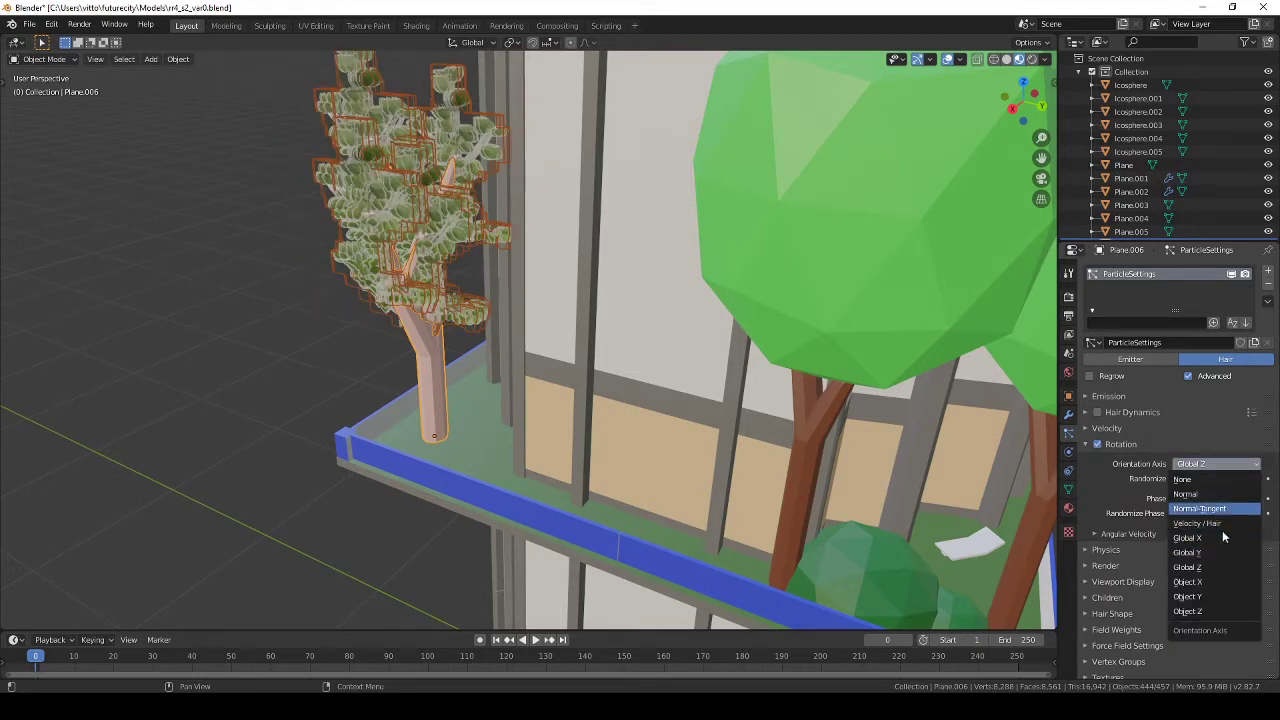
left_click(1200, 508)
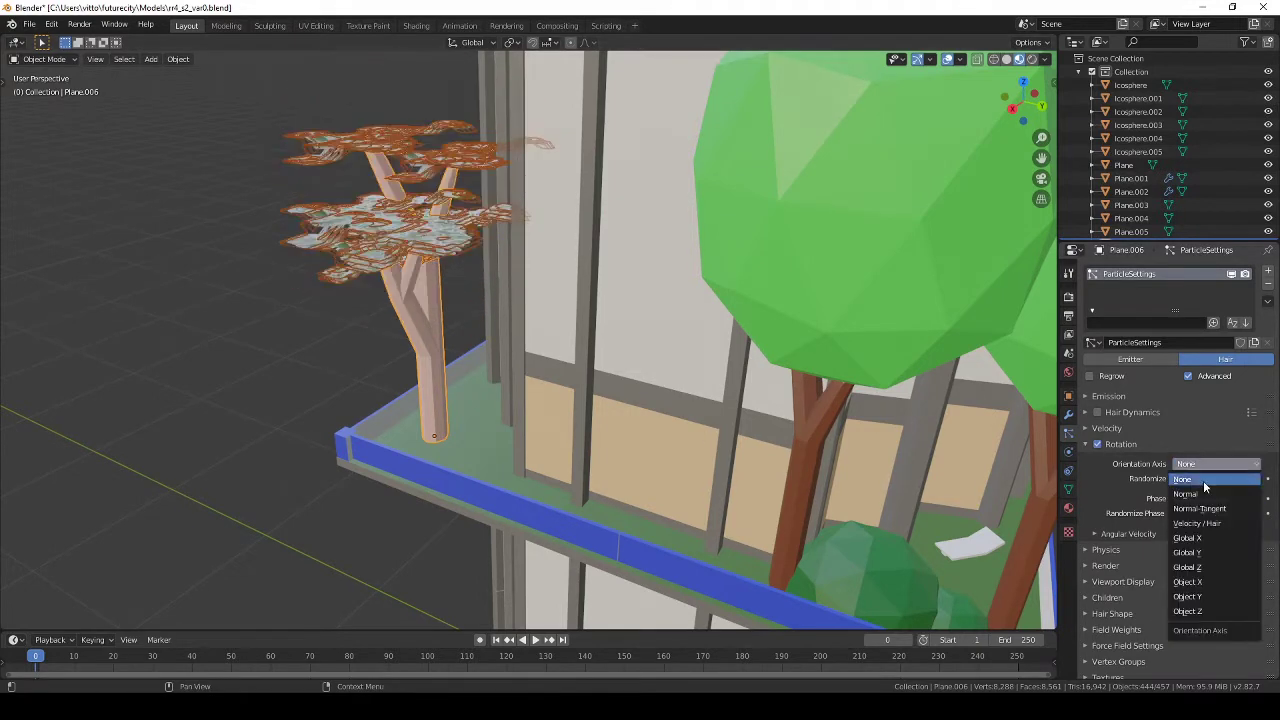
left_click(1205, 521)
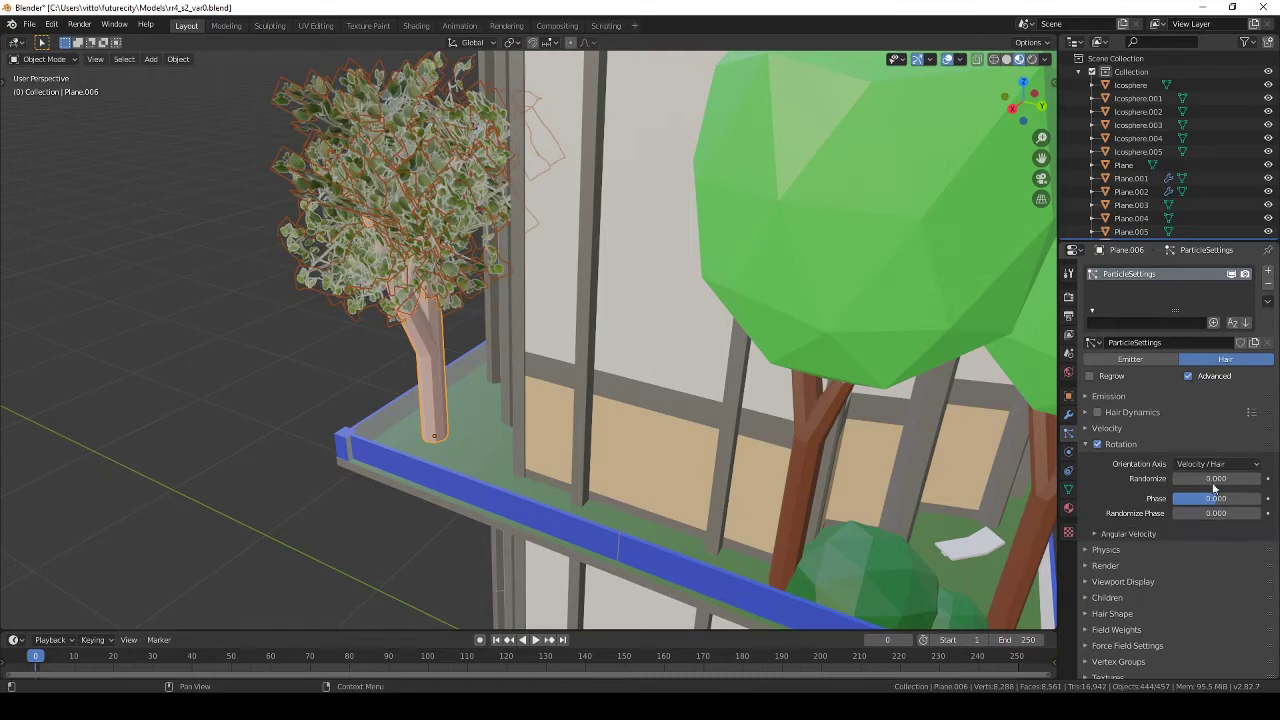
mouse_move(1257, 479)
left_mouse_down()
mouse_move(1225, 479)
mouse_move(1235, 498)
left_mouse_up()
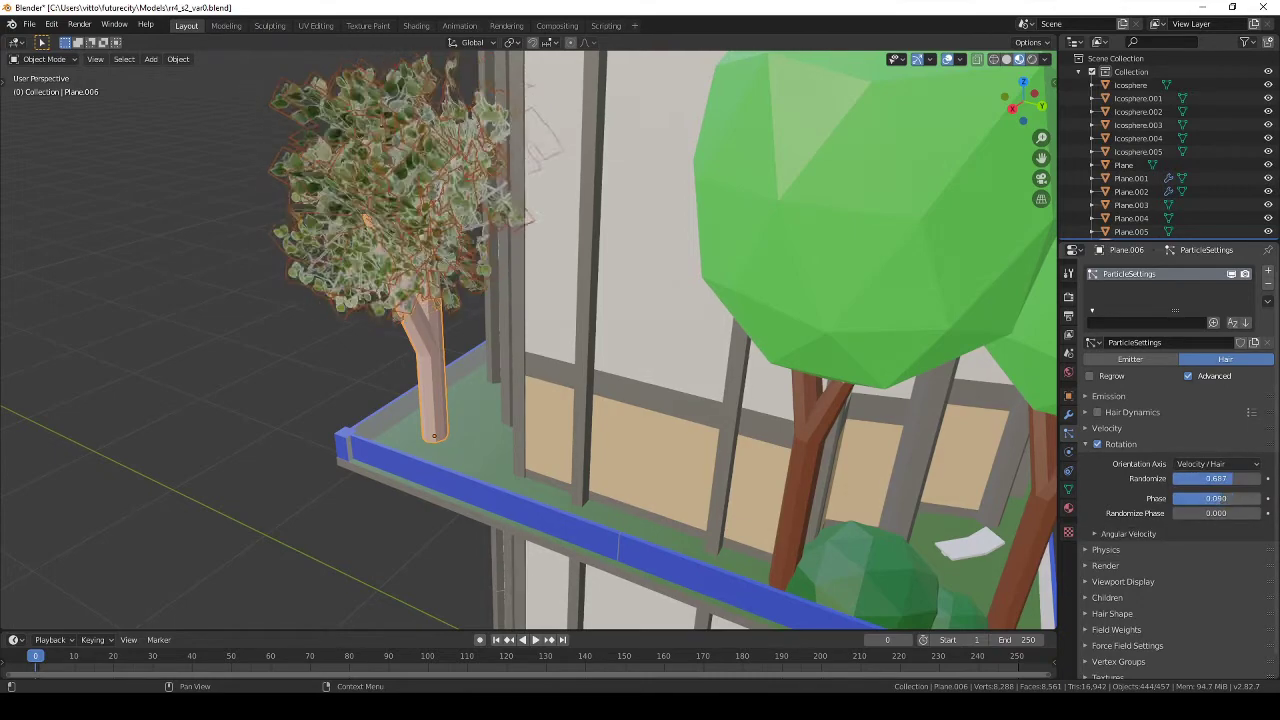
mouse_move(450, 320)
middle_mouse_down()
mouse_move(623, 325)
mouse_move(515, 504)
mouse_move(674, 252)
middle_mouse_up()
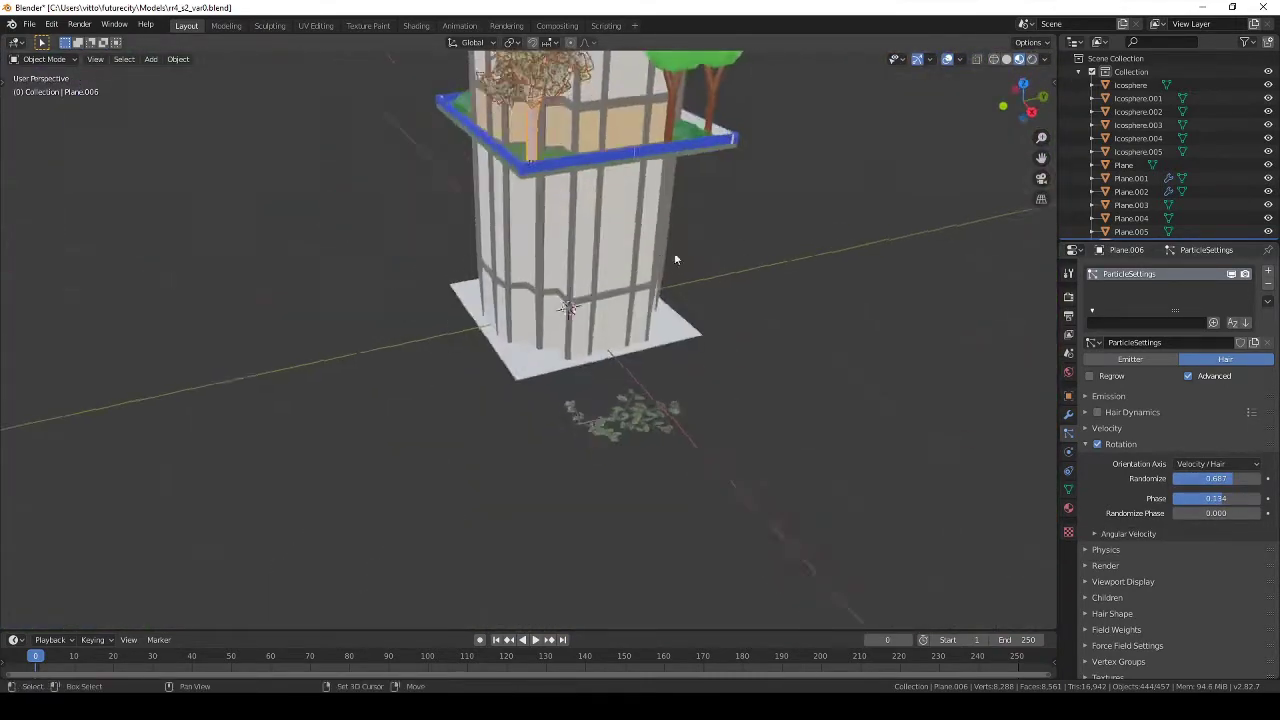
Step: Inspect the balcony tree's trunk mesh in Edit Mode wireframe, then return to solid view
scroll(600, 300, "up", 8)
middle_click_drag(515, 338, 584, 405)
key("Tab")
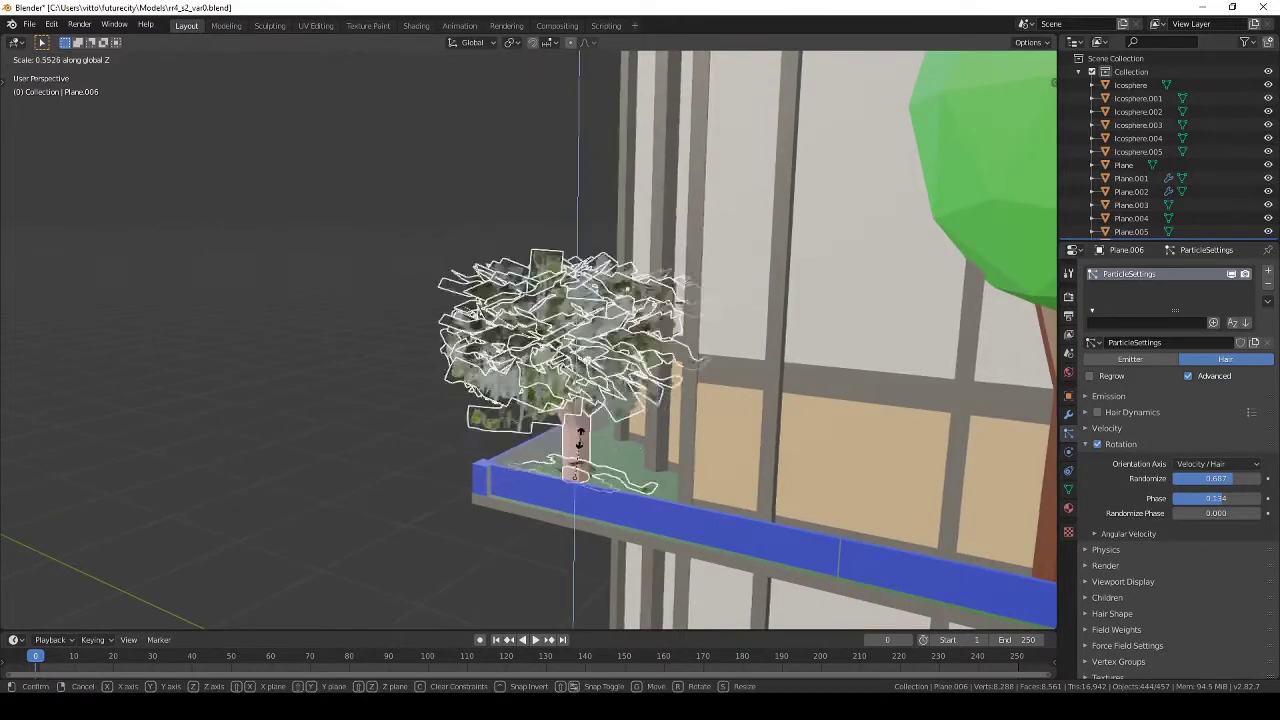
key("shift+z")
key("c")
right_click(594, 479)
left_click(1068, 489)
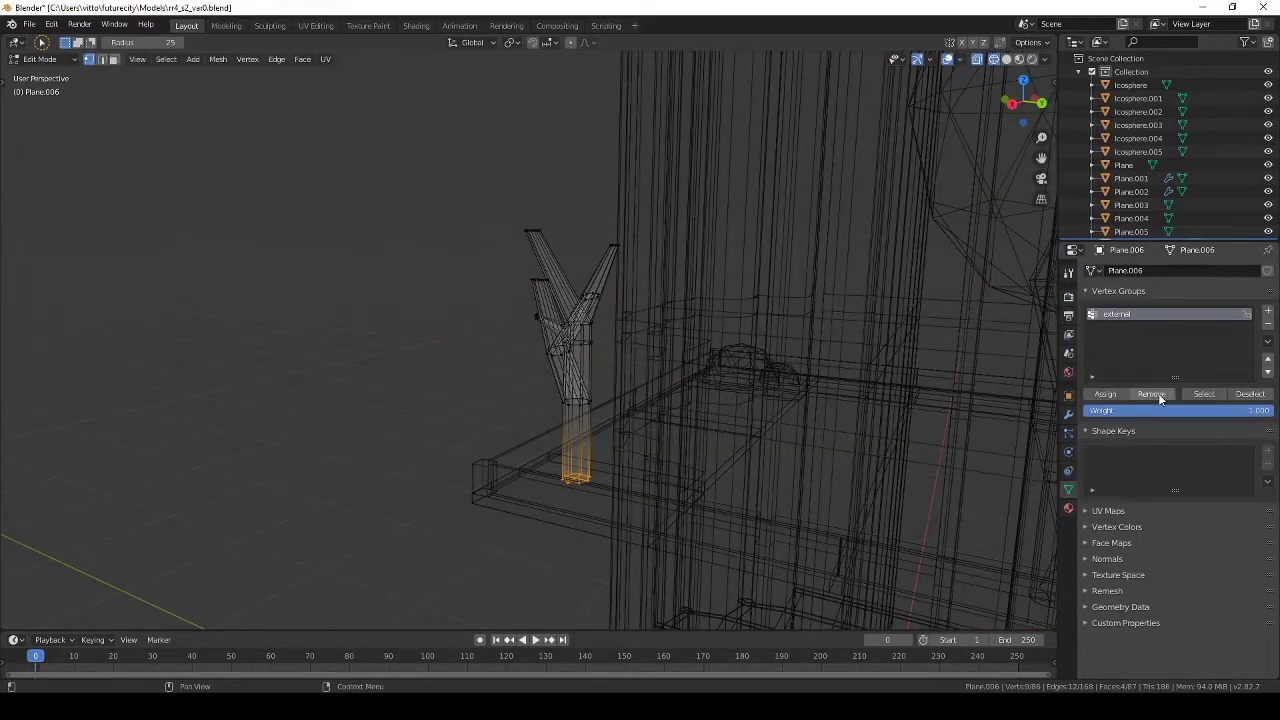
key("Tab")
key("s")
key("Escape")
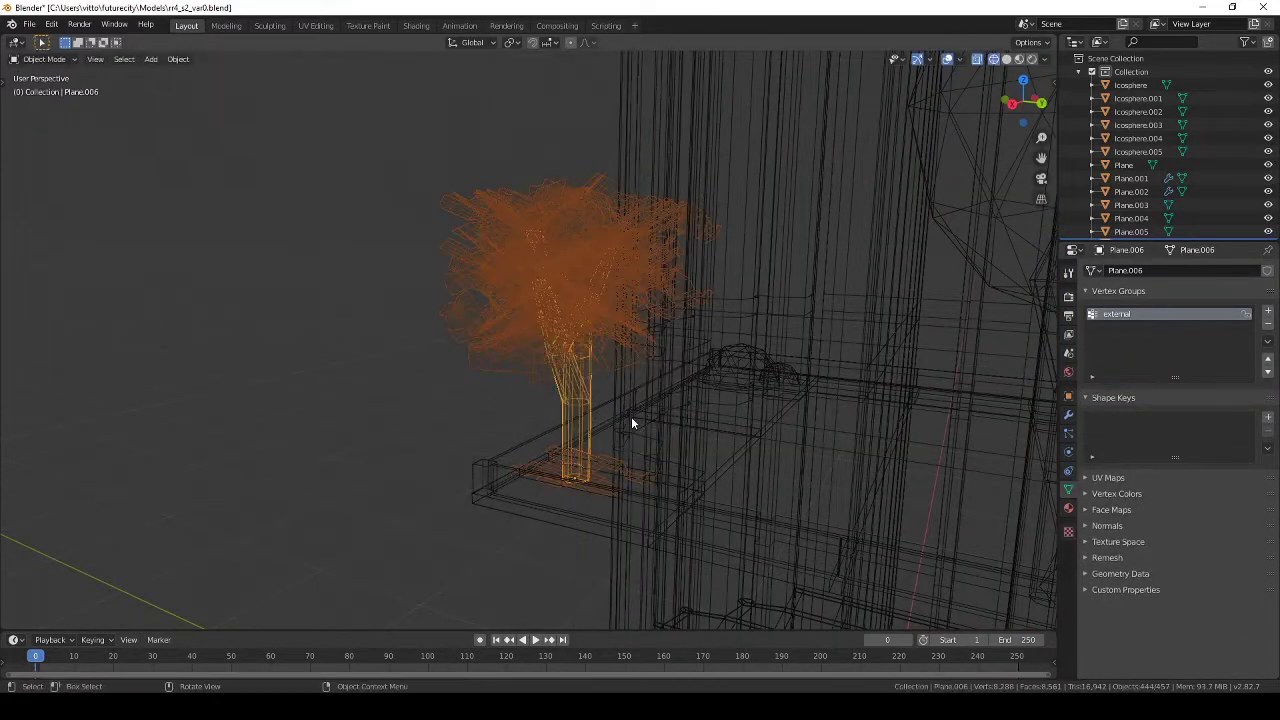
key("shift+z")
middle_click_drag(632, 423, 560, 440)
Step: Enable the Advanced particle options, expand Emission, and save the blend file
left_click(1068, 432)
left_click(1188, 376)
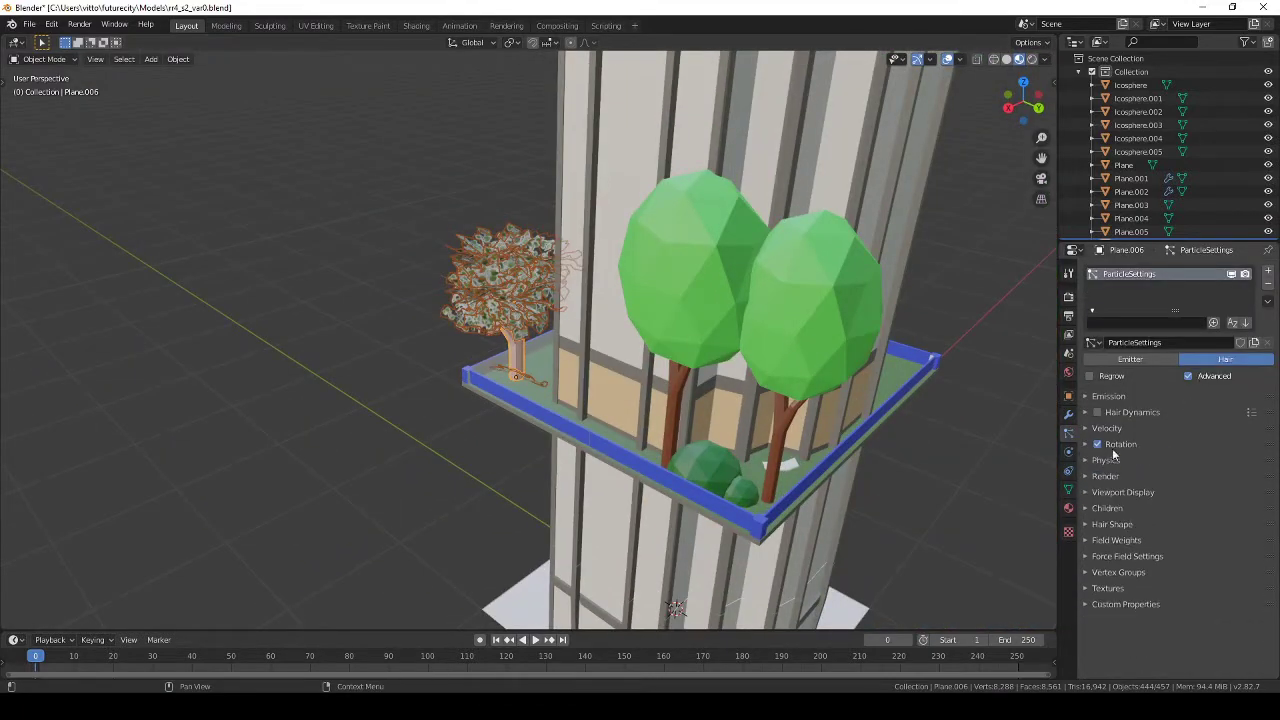
left_click(1187, 376)
left_click(1100, 397)
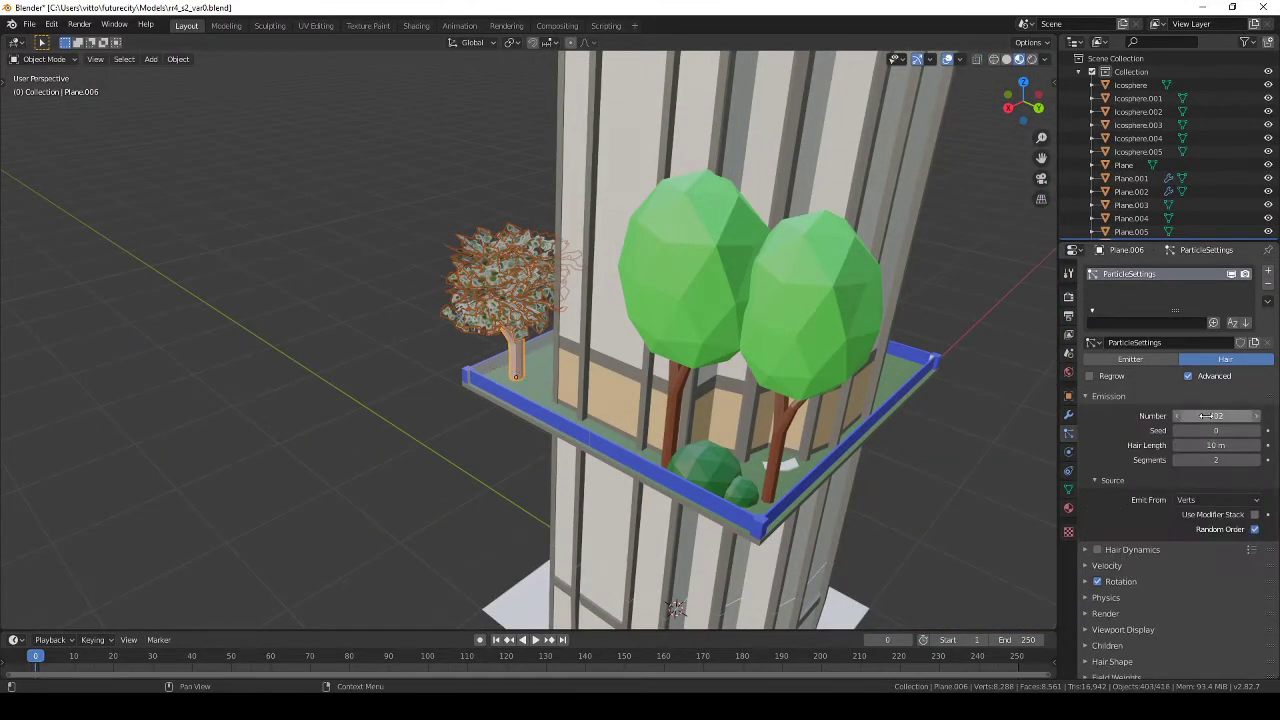
scroll(520, 330, "up", 5)
middle_click_drag(620, 420, 568, 401)
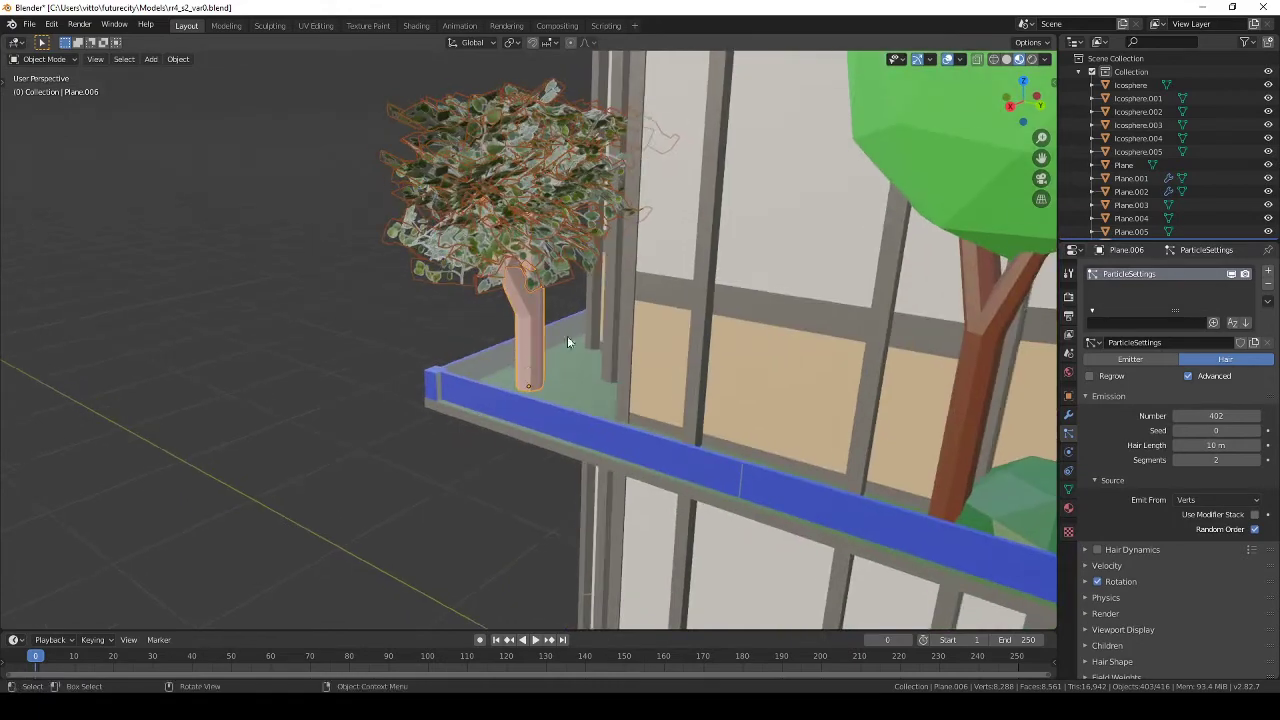
mouse_move(567, 336)
middle_mouse_down()
mouse_move(686, 369)
mouse_move(642, 381)
middle_mouse_up()
key("Tab")
key("Tab")
key("z")
left_click(672, 451)
middle_click_drag(672, 451, 606, 402)
key("ctrl+s")
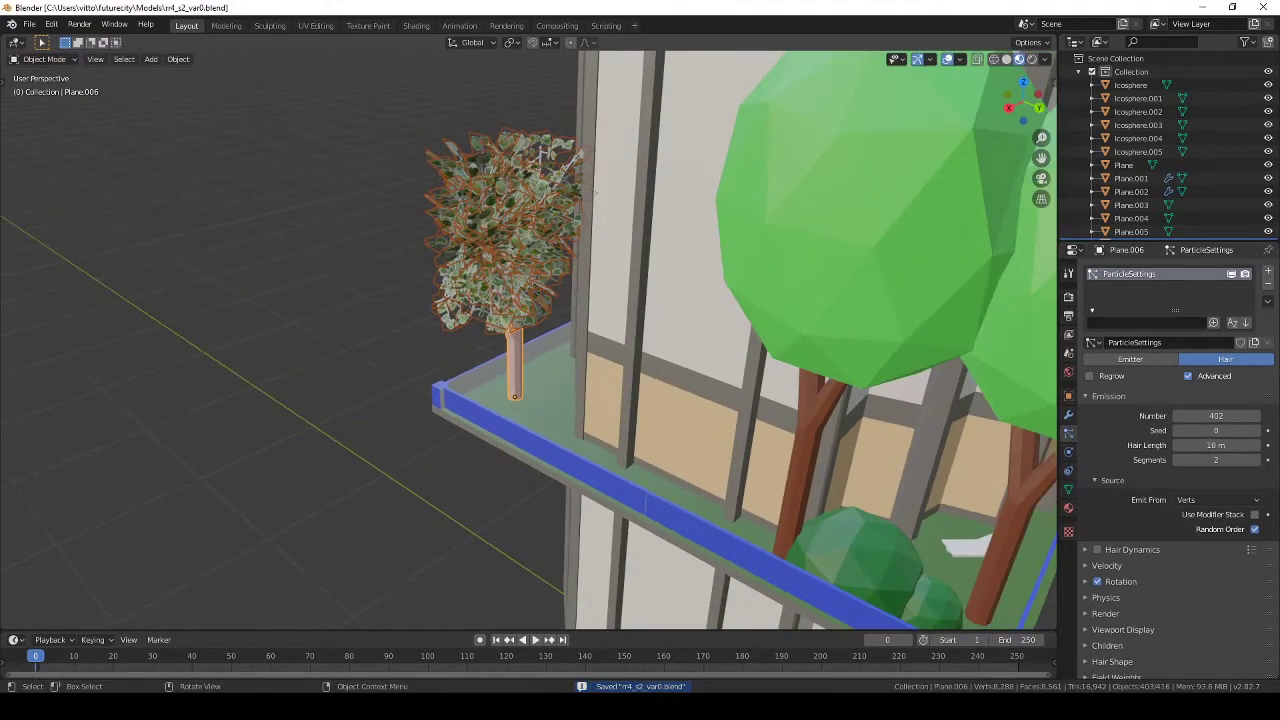
Step: Reshape a branch tip in side wireframe view, save, and start an FBX export
key("KP_3")
scroll(600, 383, "up", 4)
key("Tab")
key("z")
left_click(579, 164)
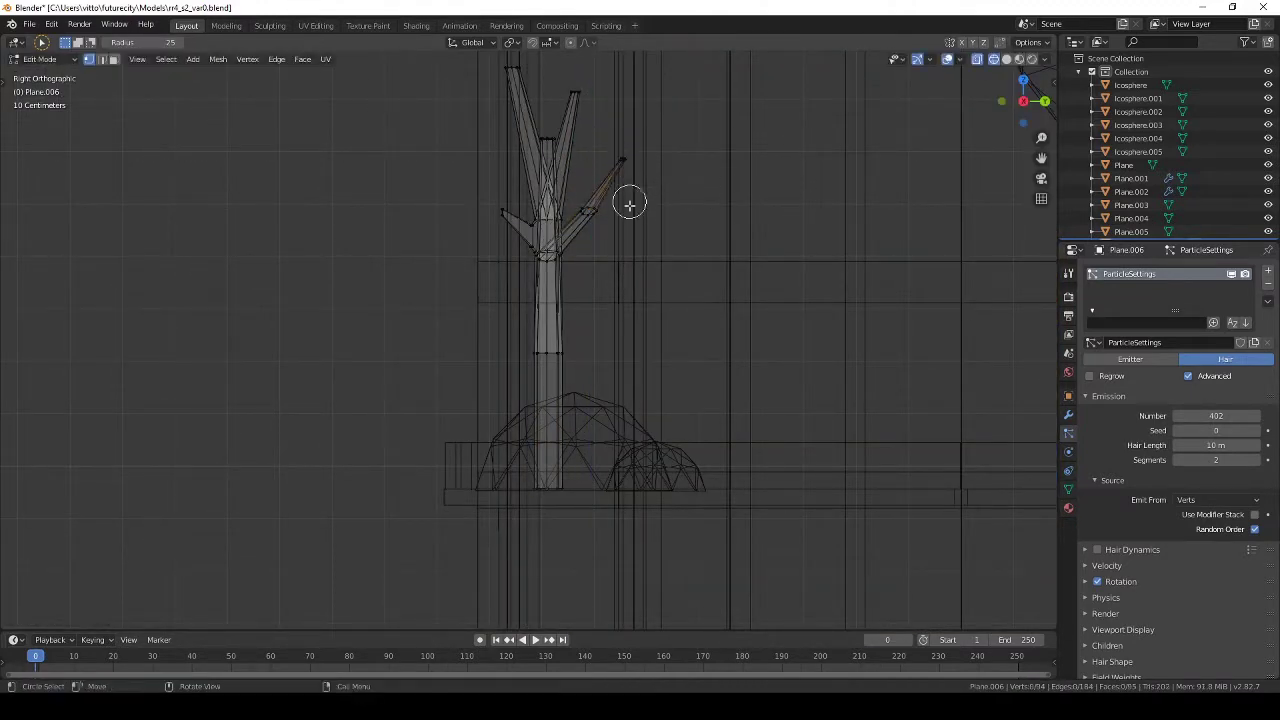
scroll(574, 165, "down", 3)
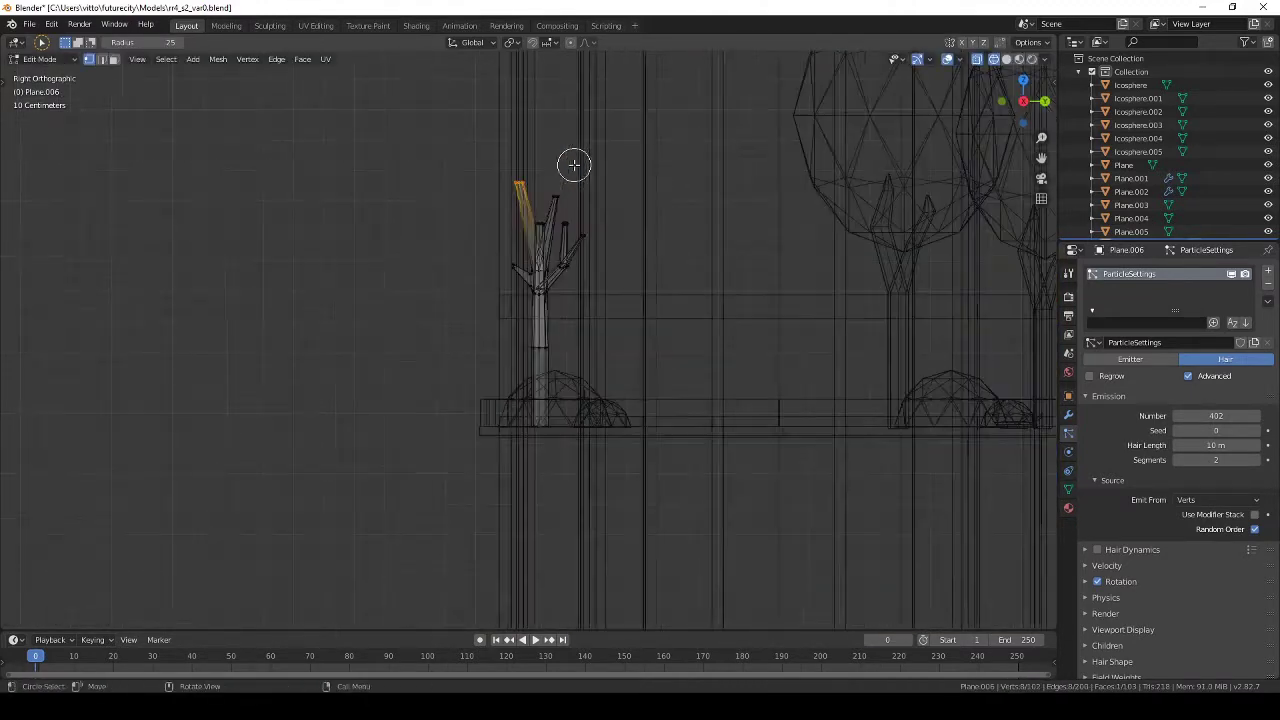
left_click(579, 167)
key("Tab")
key("z")
left_click(621, 248)
mouse_move(621, 248)
middle_mouse_down()
mouse_move(638, 304)
mouse_move(440, 259)
mouse_move(437, 232)
middle_mouse_up()
key("ctrl+s")
left_click(30, 23)
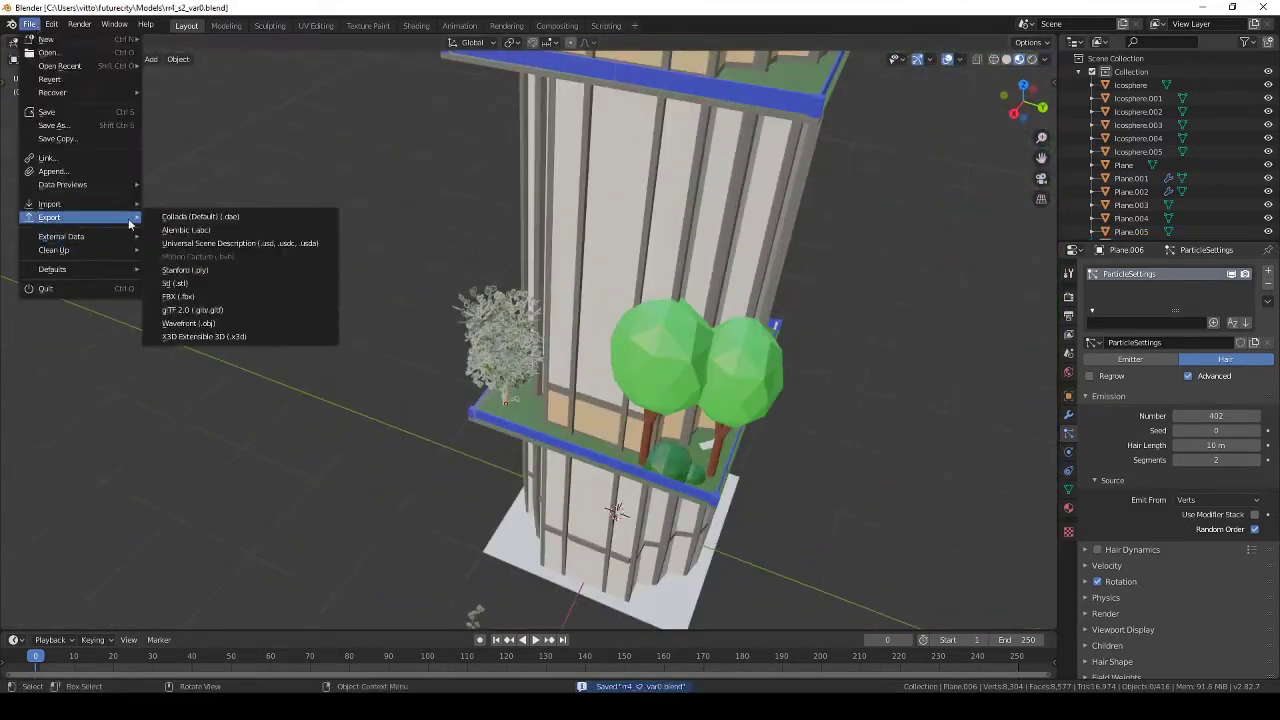
left_click(180, 308)
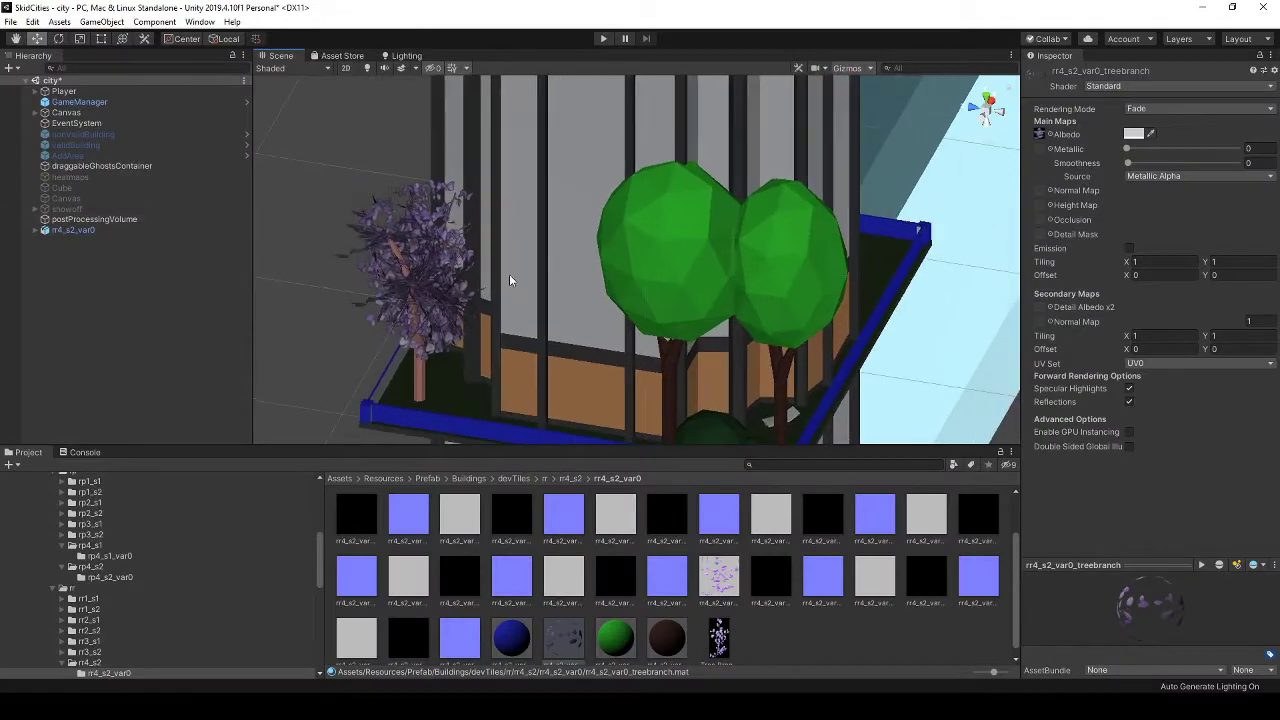
Step: Change the treebranch material's Rendering Mode from Fade to Cutout and check the tree
left_click_drag(647, 309, 560, 300, "alt")
left_click(1133, 133)
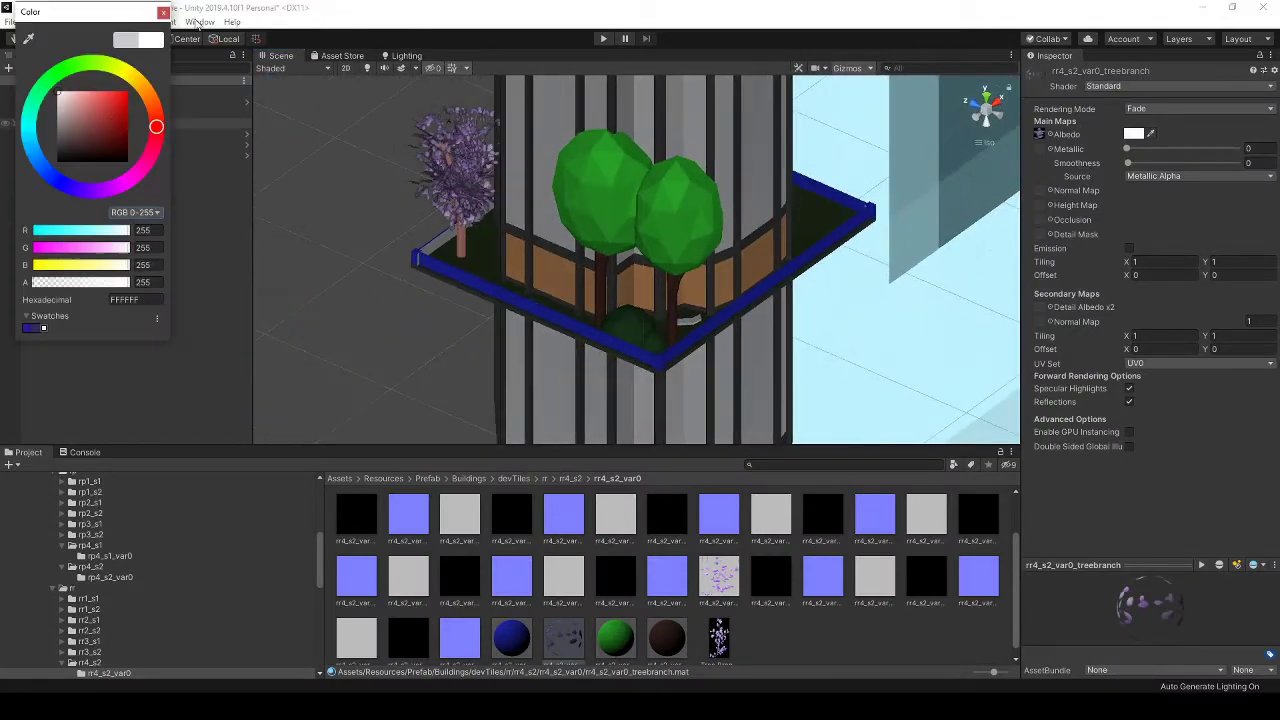
left_click(1157, 109)
left_click(1160, 124)
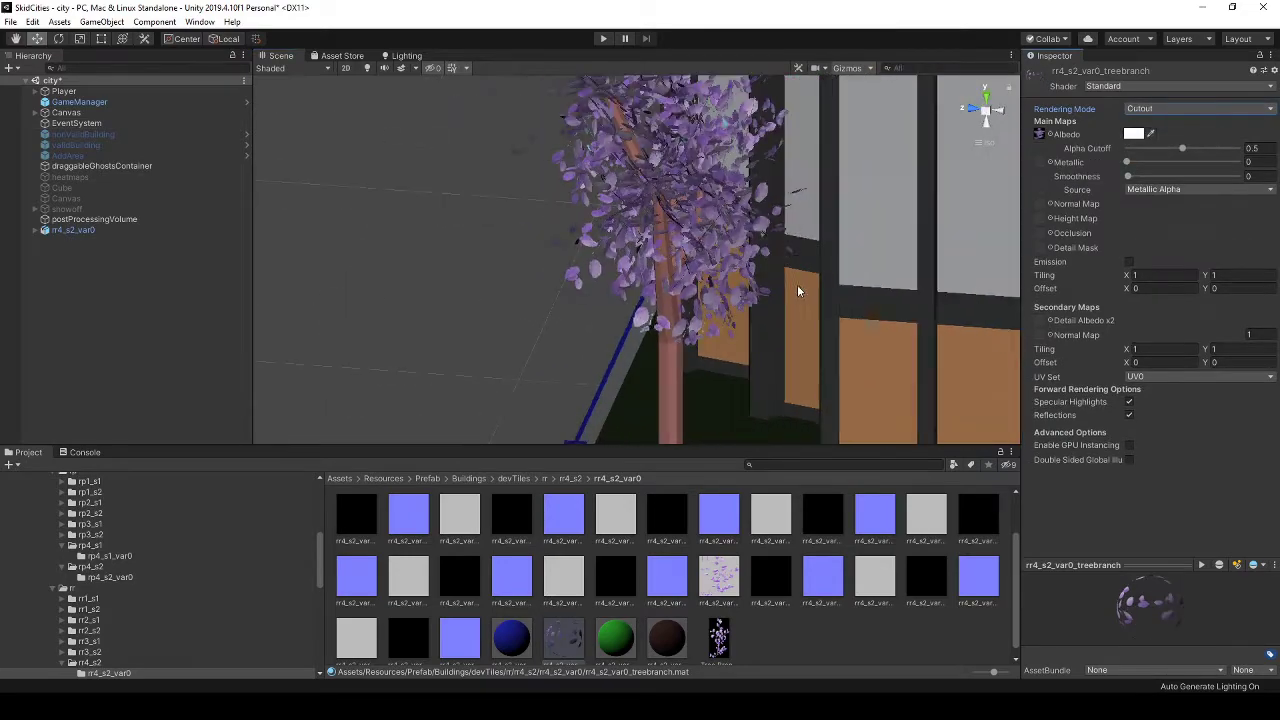
mouse_move(795, 286)
left_mouse_down("alt")
mouse_move(452, 286)
mouse_move(530, 220)
mouse_move(519, 269)
left_mouse_up("alt")
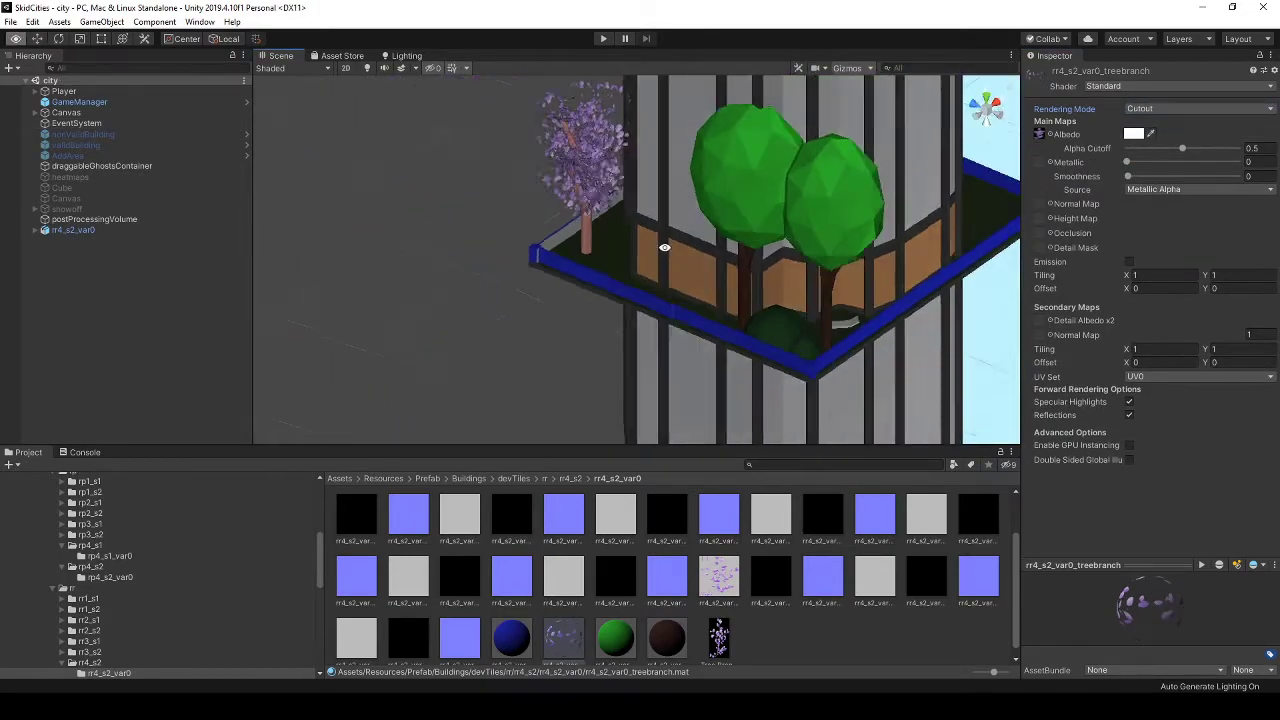
key("alt+Tab")
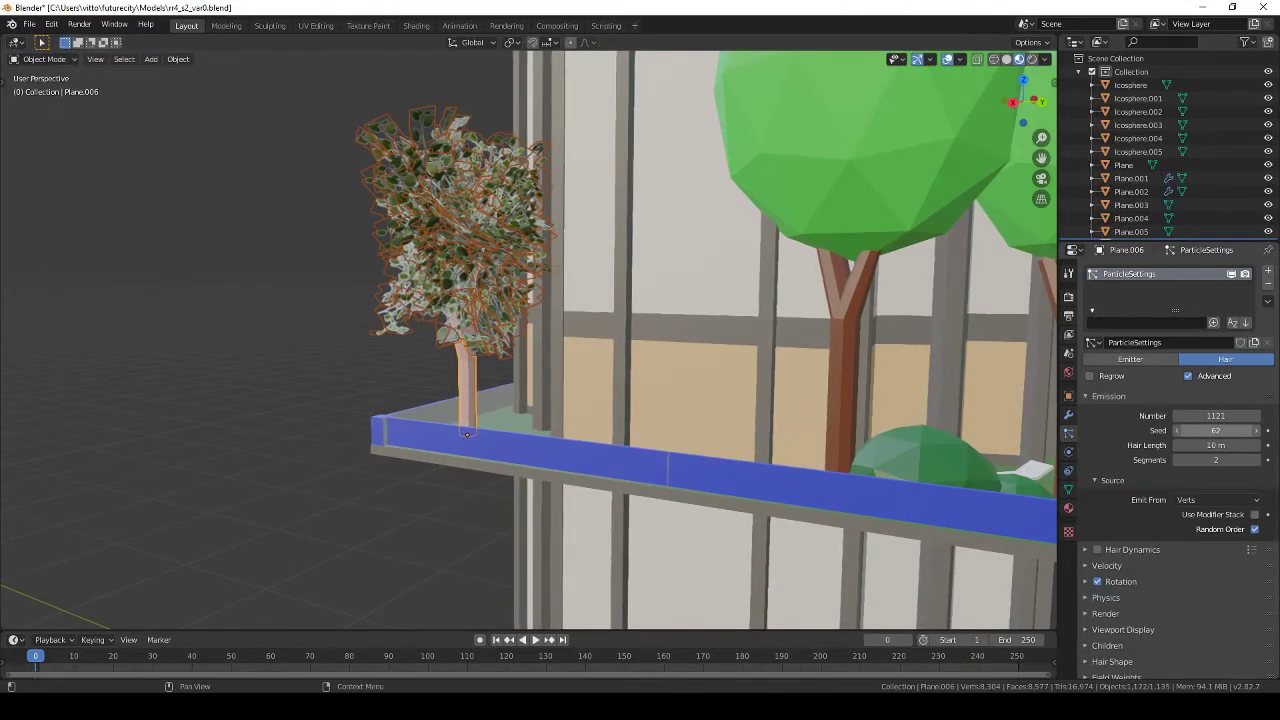
Step: Undo the randomize phase change and save the blend file
scroll(1101, 576, "down", 2)
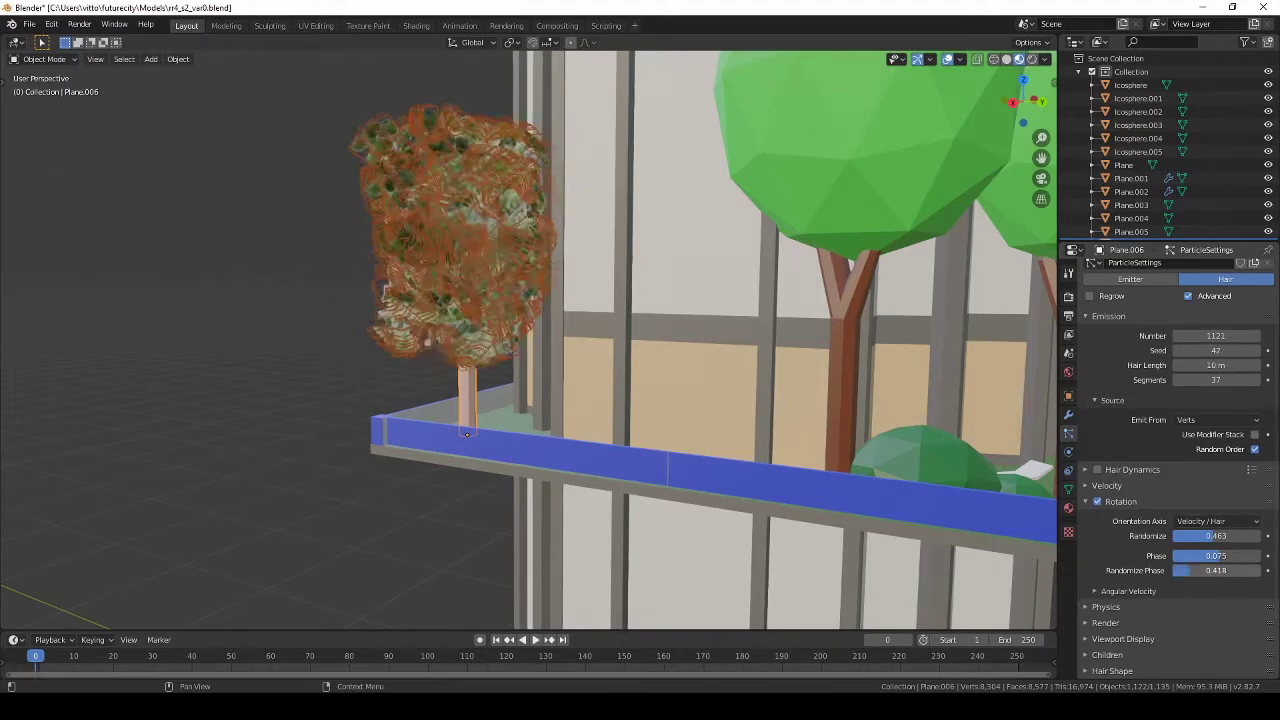
scroll(502, 392, "down", 2)
key("ctrl+z")
key("ctrl+s")
scroll(272, 469, "down", 5)
middle_click_drag(272, 469, 516, 440)
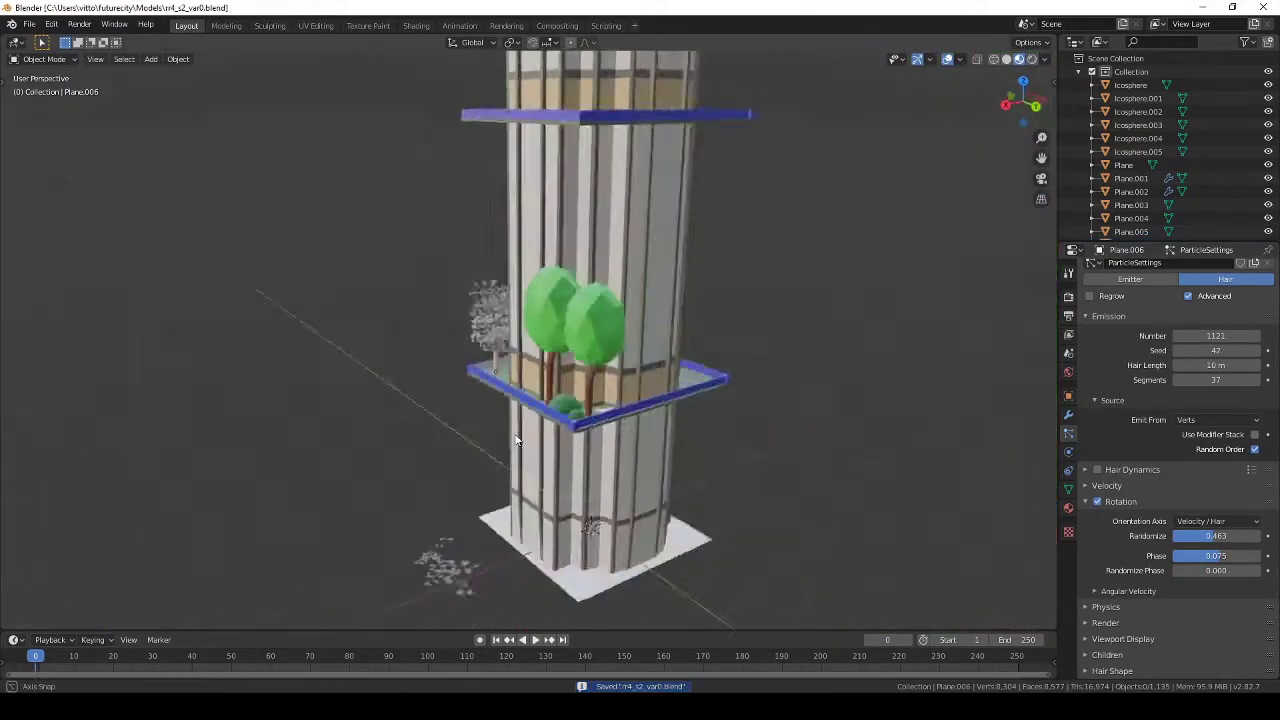
scroll(549, 385, "up", 5)
scroll(549, 385, "down", 5)
Step: Re-export rr4_s2_var0.fbx and inspect the denser tree's leaves in the scene
left_click(29, 23)
left_click(230, 320)
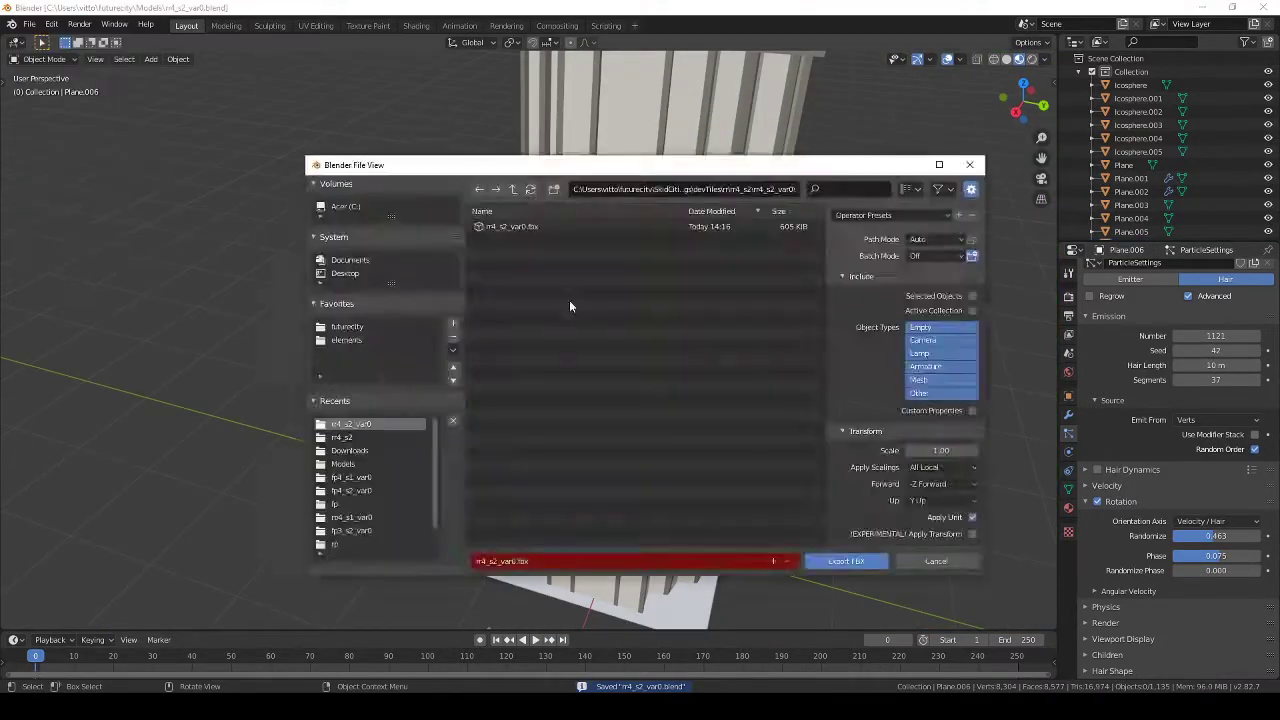
left_click_drag(503, 253, 807, 253, "alt")
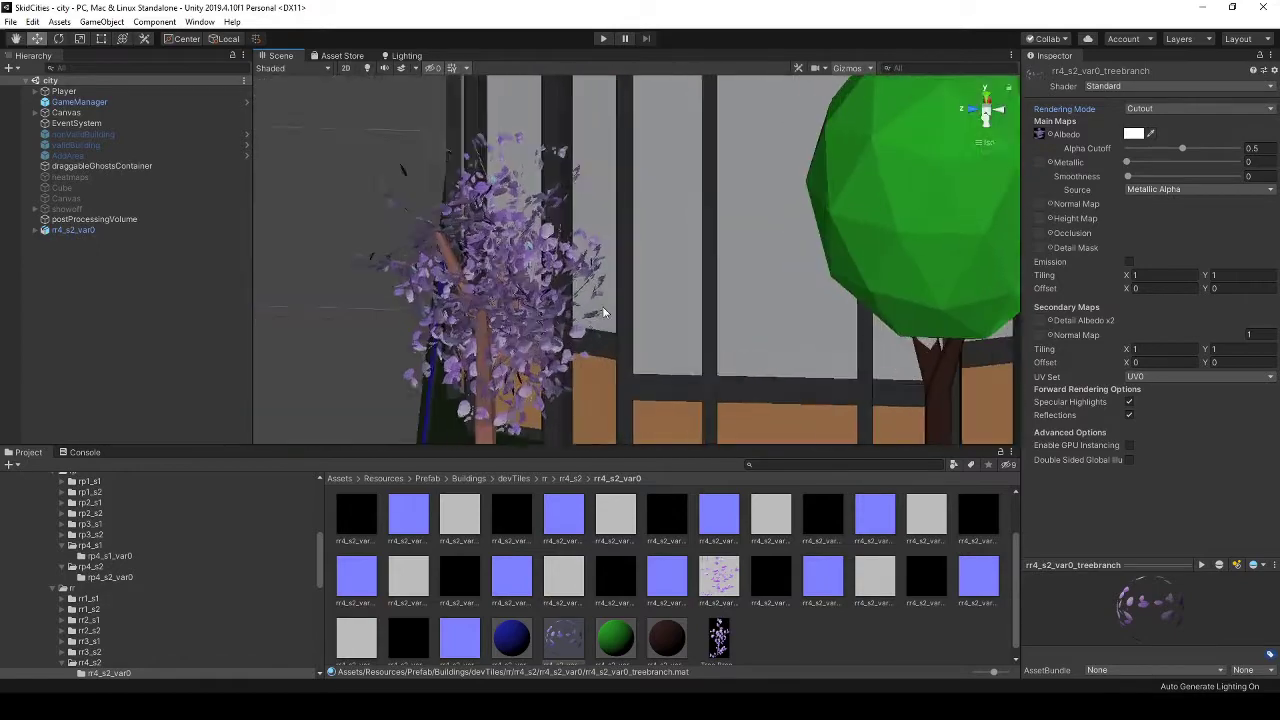
left_click(511, 256)
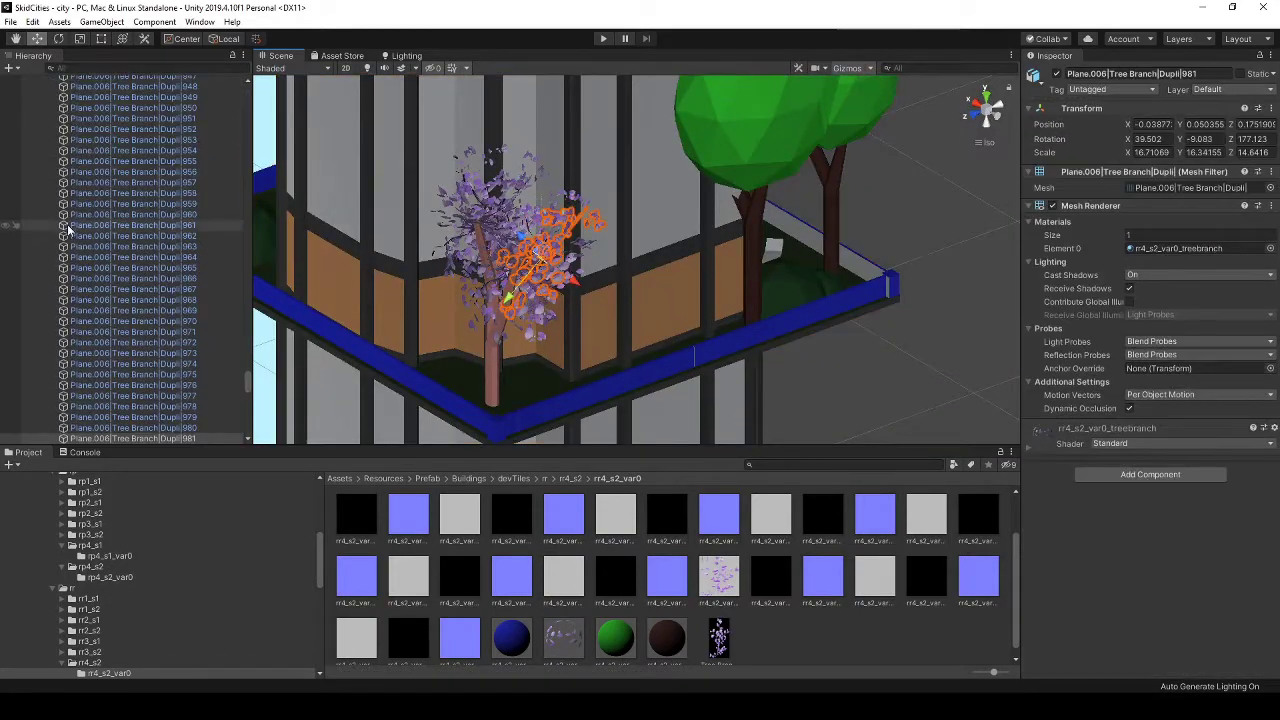
mouse_move(643, 354)
left_mouse_down("alt")
mouse_move(566, 302)
mouse_move(556, 242)
left_mouse_up("alt")
left_click(556, 242)
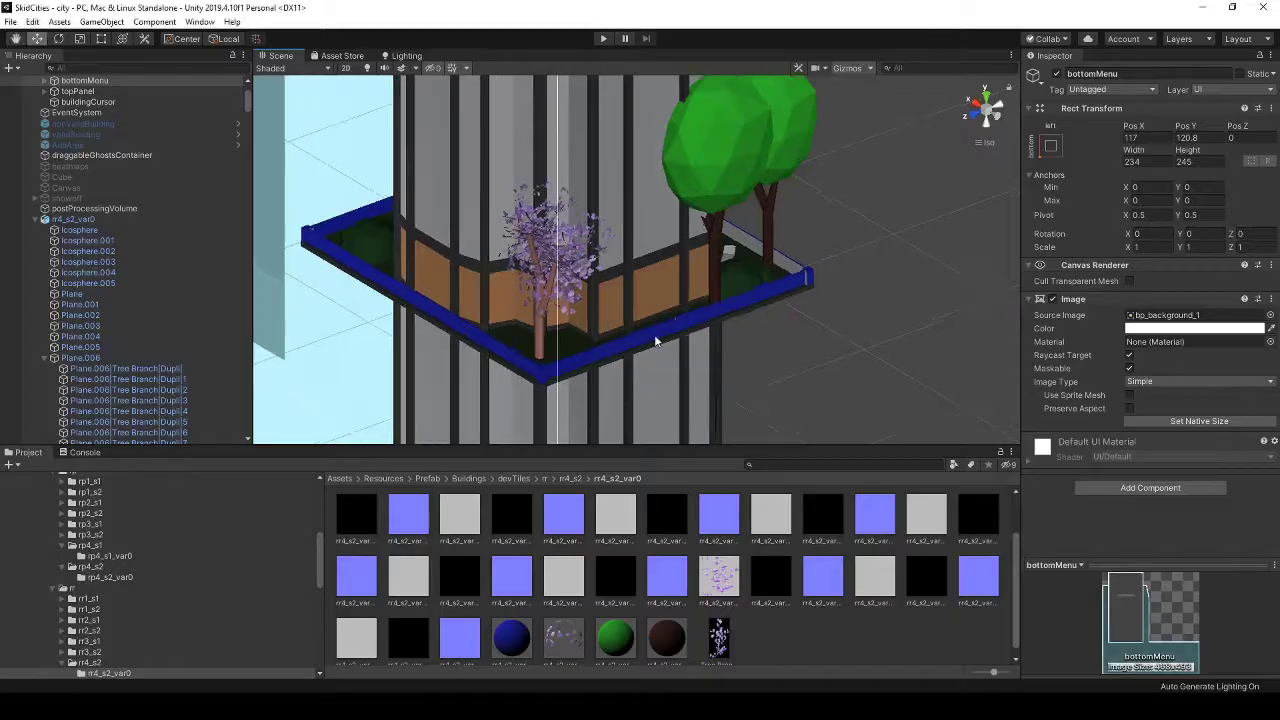
Step: Add an extra edge loop on one tree branch and reposition the upper branch vertices
mouse_move(655, 341)
left_mouse_down("alt")
mouse_move(645, 296)
mouse_move(737, 302)
left_mouse_up("alt")
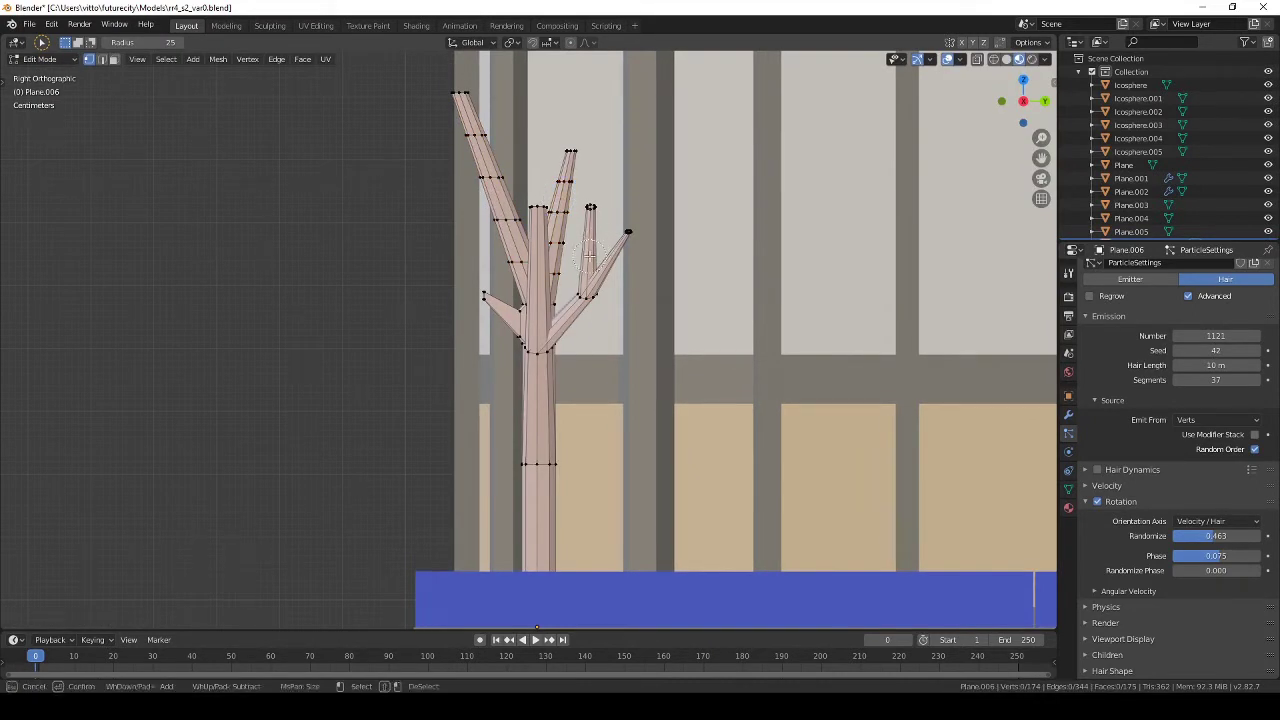
left_click(557, 340)
key("z")
left_click(422, 281)
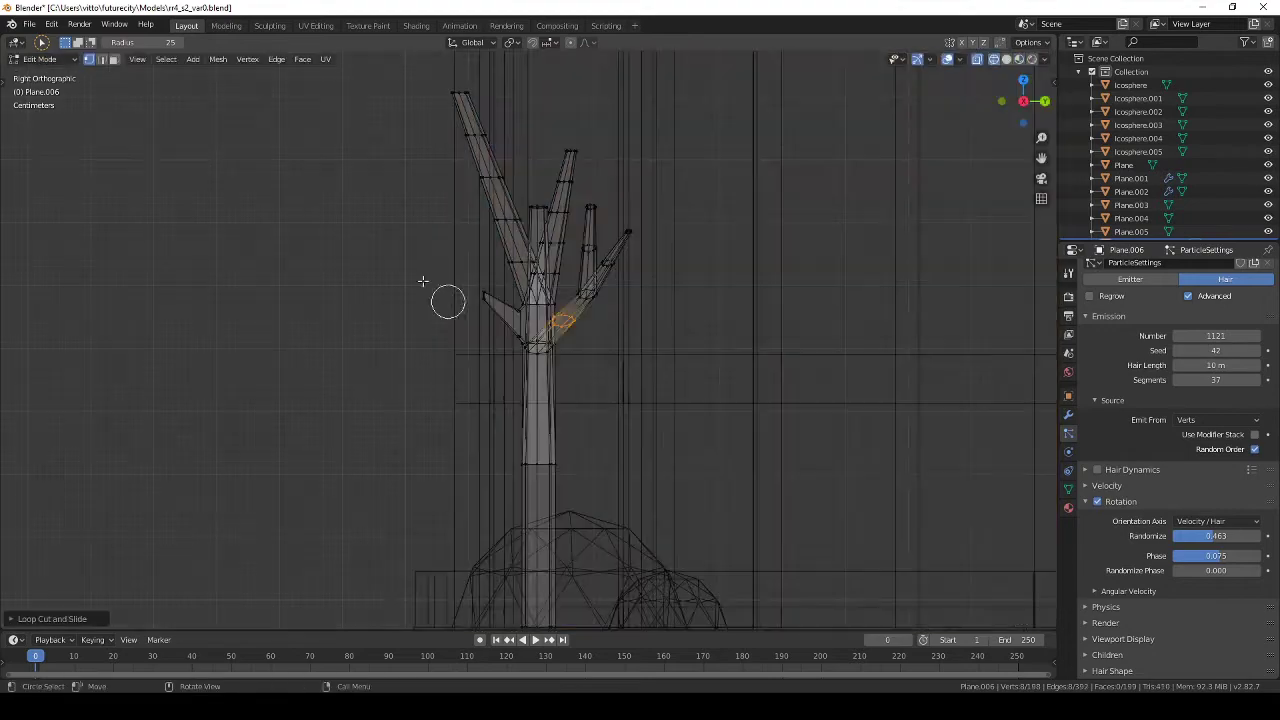
left_click_drag(413, 72, 680, 286)
mouse_move(680, 286)
middle_mouse_down()
mouse_move(651, 323)
mouse_move(549, 271)
mouse_move(686, 177)
middle_mouse_up()
Step: Return to Object Mode and save rr4_s2_var0.blend
left_click(1068, 488)
key("Tab")
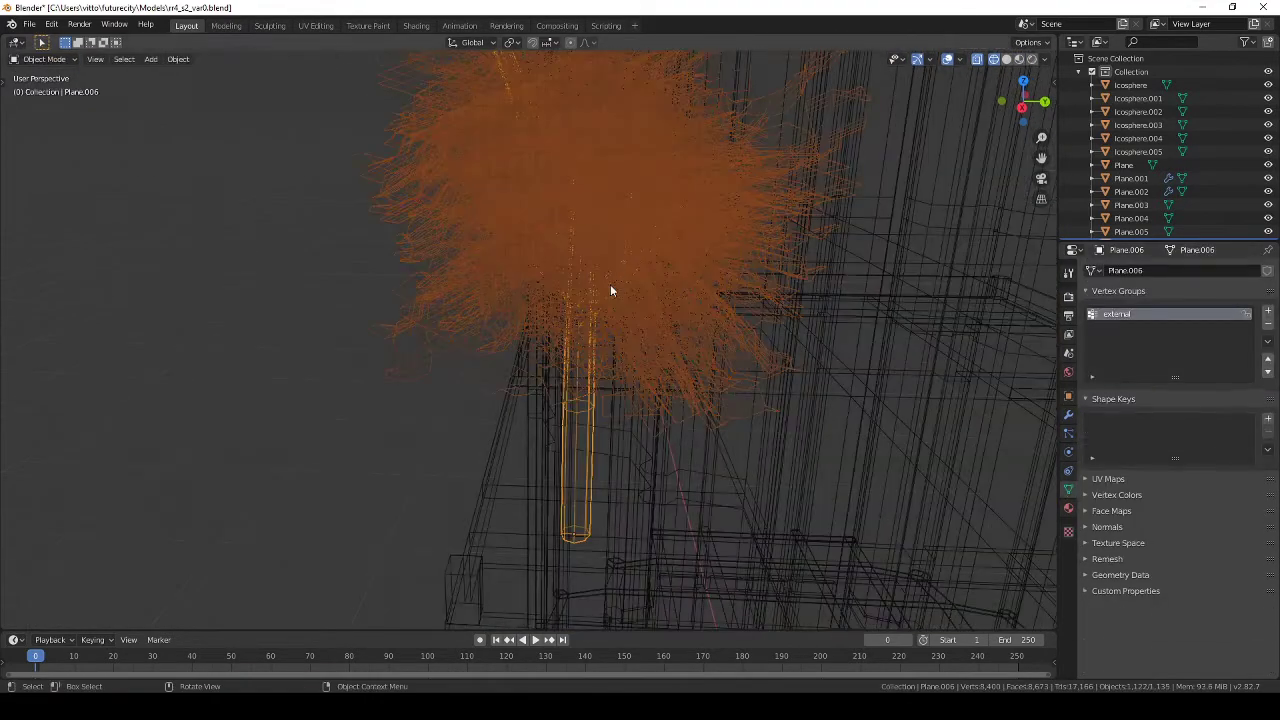
key("z")
left_click(606, 343)
middle_click_drag(606, 343, 1027, 450)
key("ctrl+s")
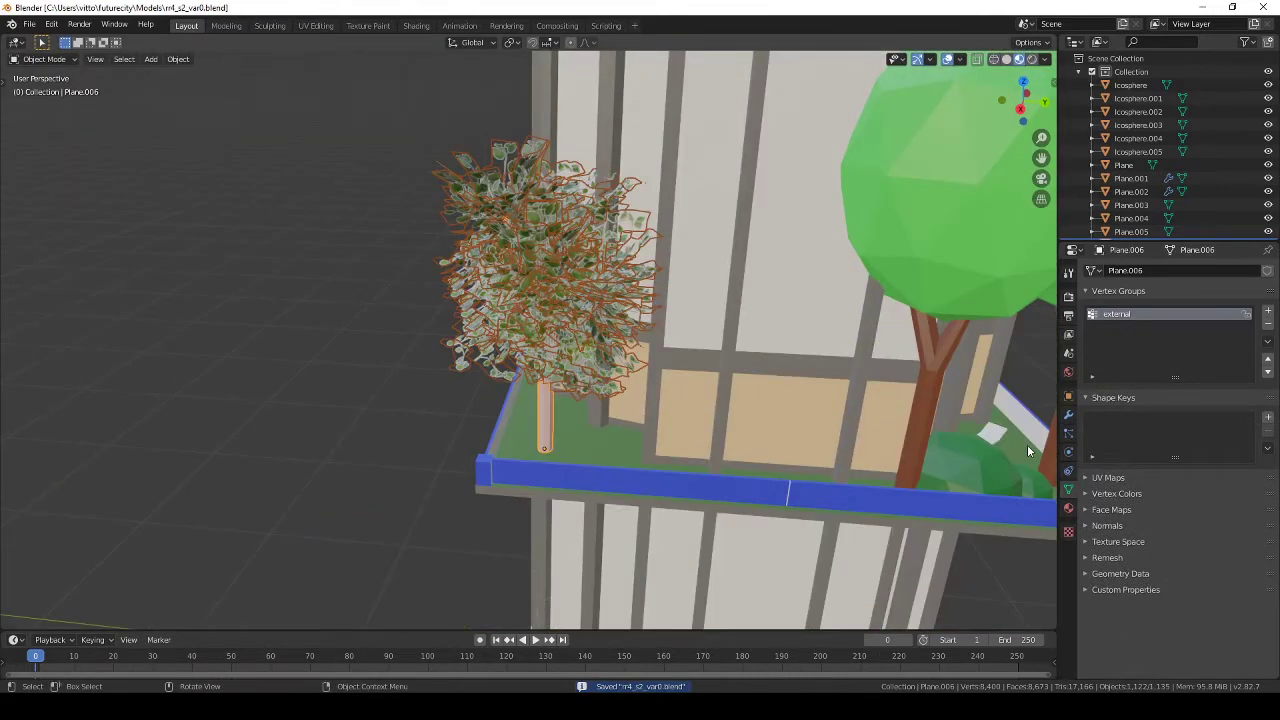
Step: Delete the Tree Branch leaf object so the trunk stands bare
scroll(1027, 450, "down", 8)
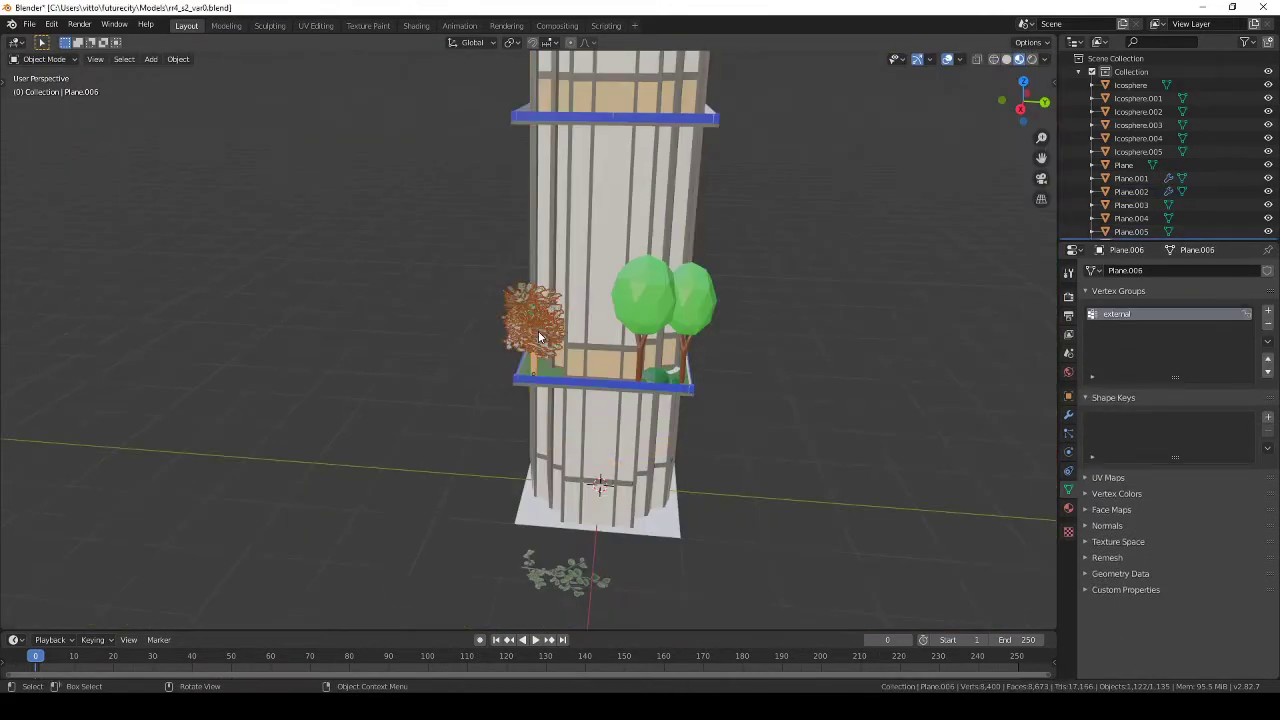
key("x")
left_click(562, 572)
left_click(1068, 432)
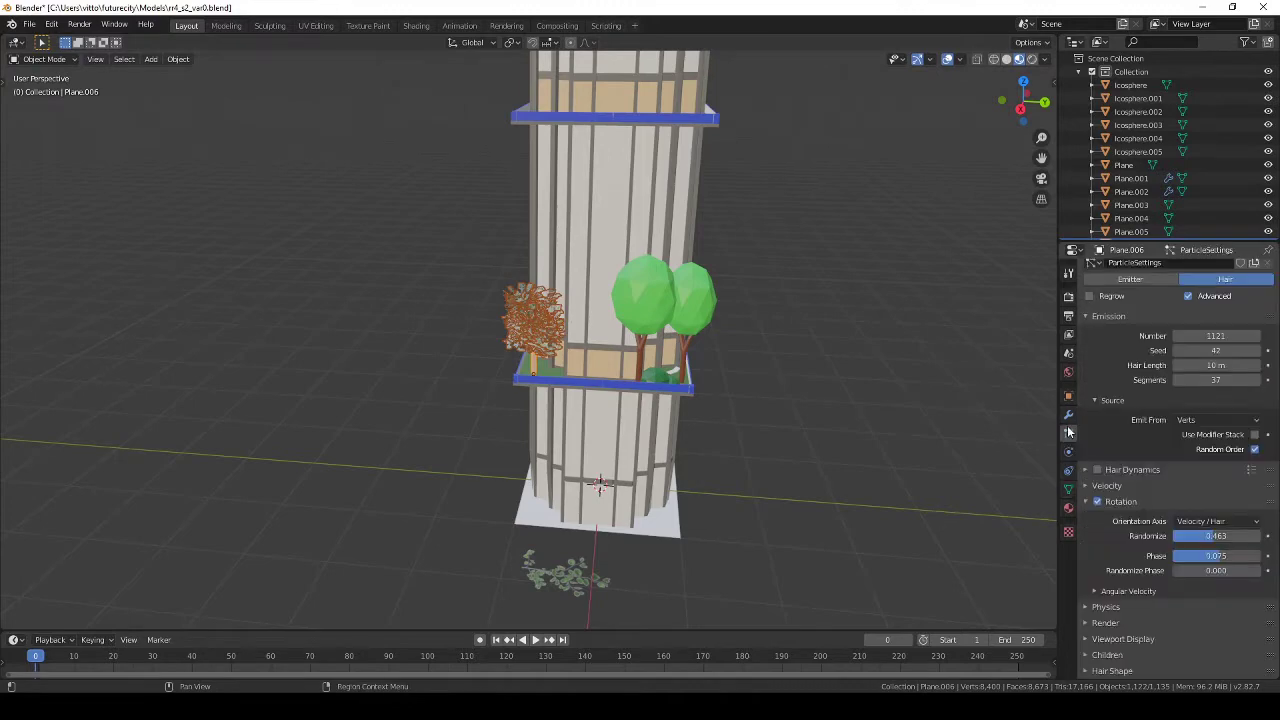
left_click(562, 575)
key("x")
left_click(558, 566)
scroll(700, 350, "up", 5)
Step: Select the Icosphere.005 tree crown, try a Shrinkwrap modifier on it, then undo it
left_click(833, 264)
key("ctrl+s")
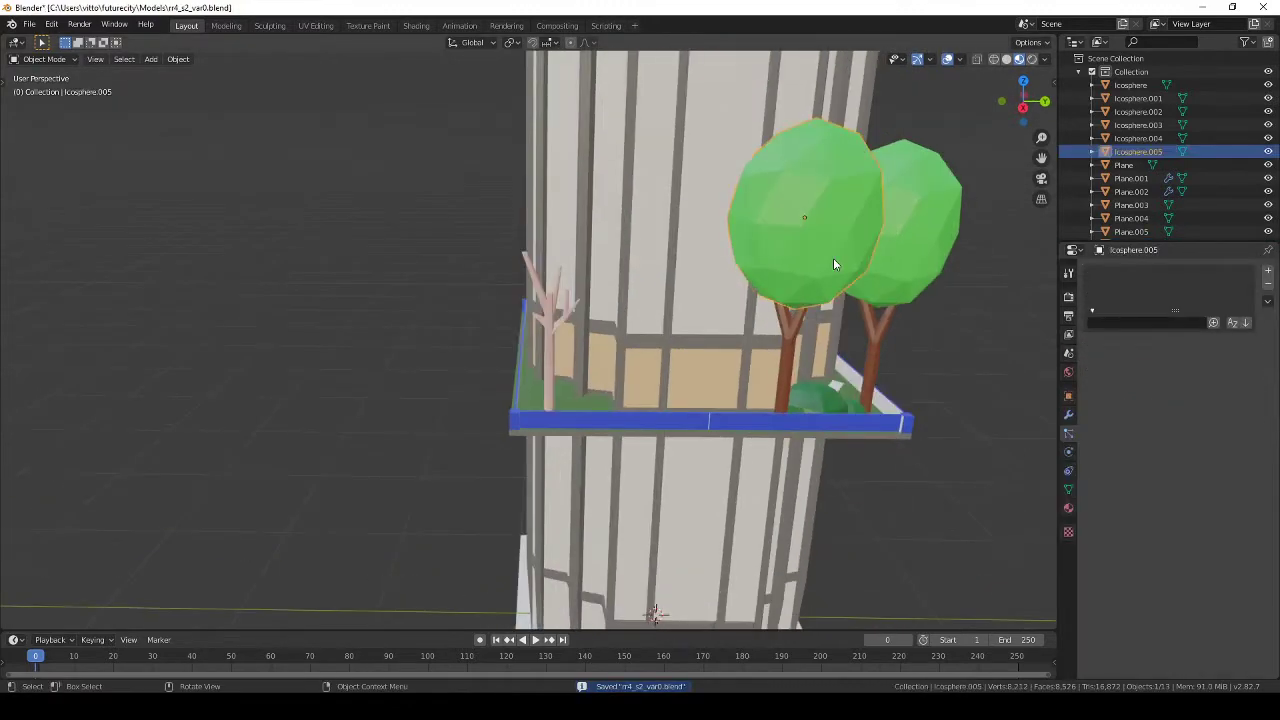
left_click(1068, 414)
left_click(1112, 270)
left_click(1107, 506)
left_click(1113, 271)
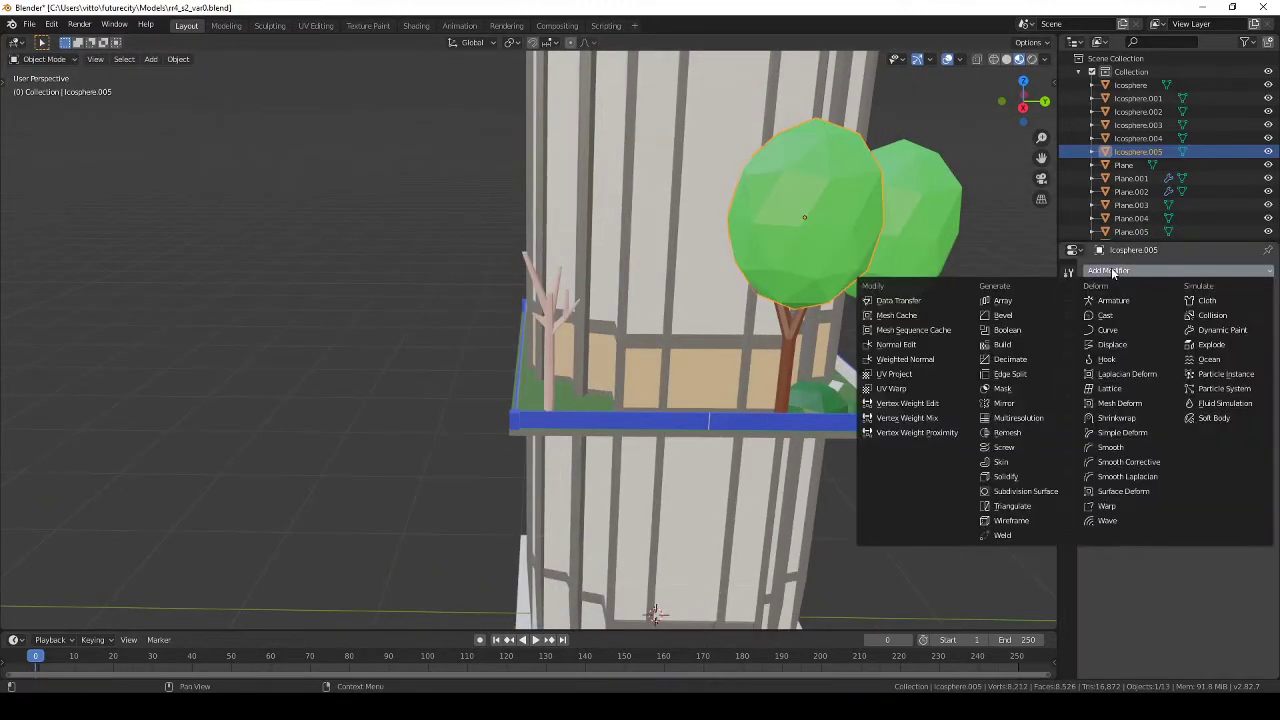
left_click(1148, 425)
middle_click_drag(910, 319, 959, 305)
key("ctrl+z")
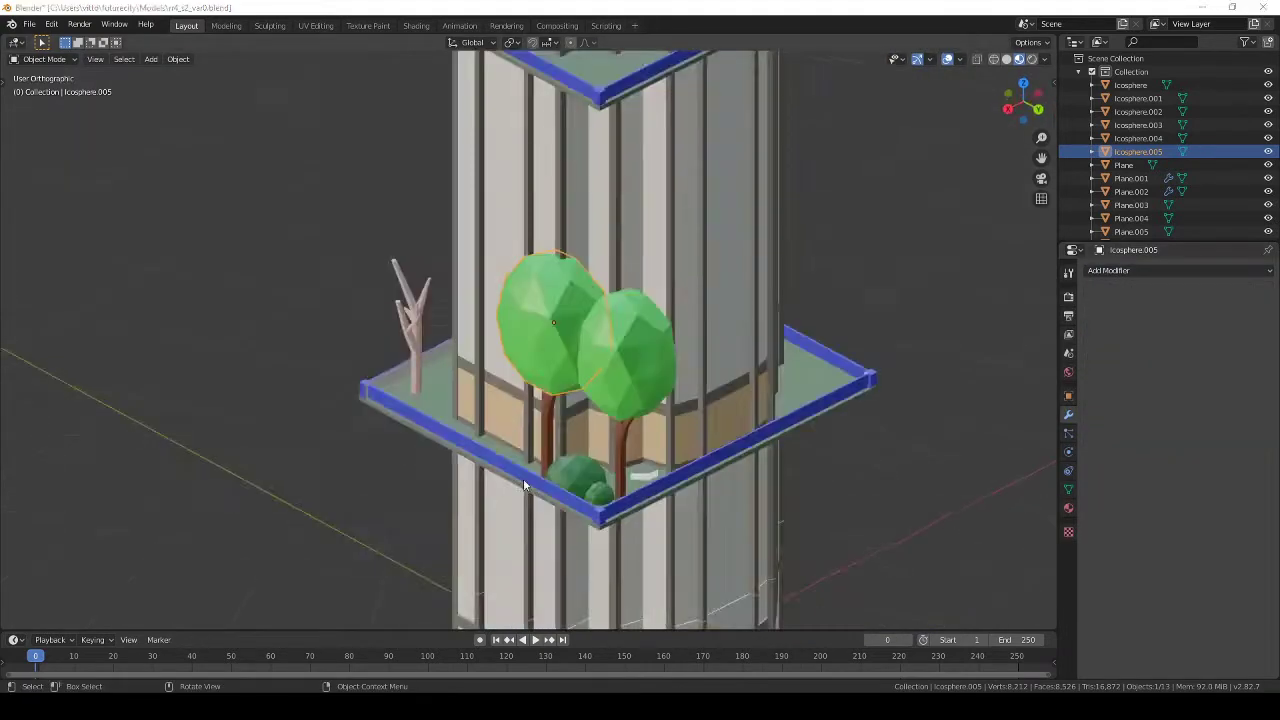
Step: Duplicate the crown as Icosphere.006 from the top view
key("KP_7")
key("shift+z")
key("shift+d")
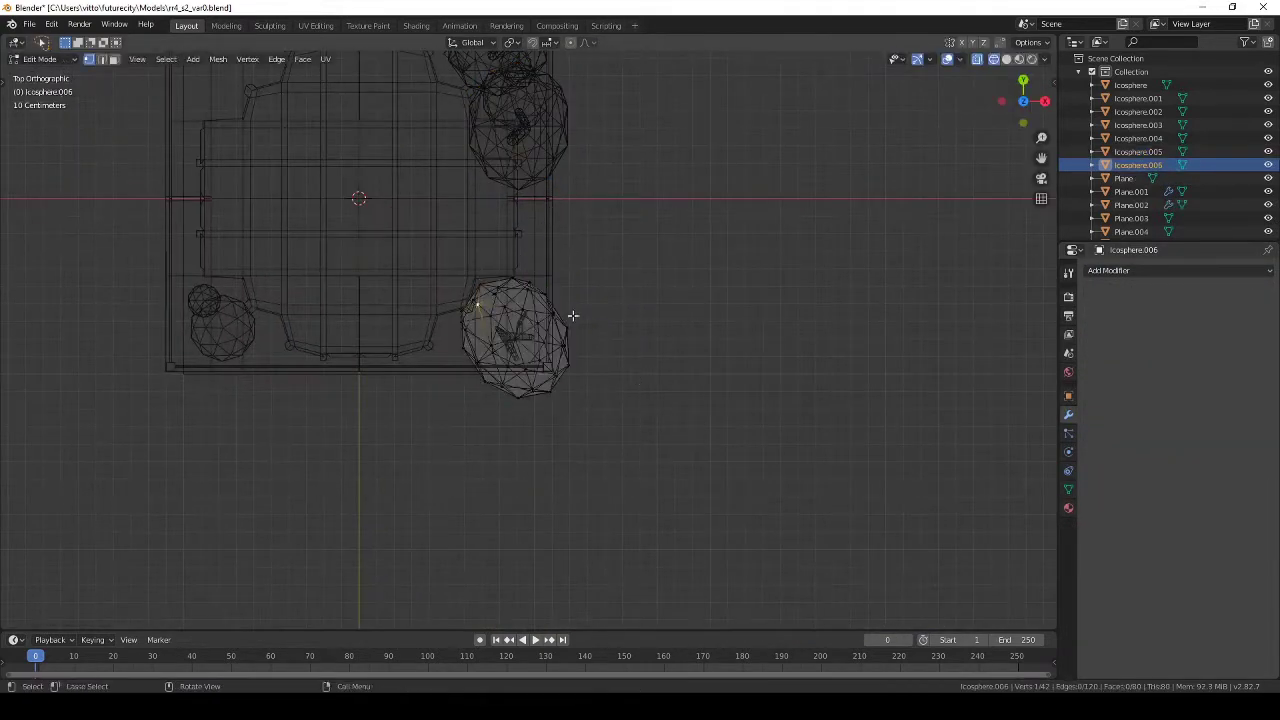
Step: Place the copied crown on the balcony and reshape its canopy vertices
left_click(572, 316)
key("shift+z")
middle_click_drag(572, 316, 454, 251)
left_click(286, 194)
middle_click_drag(286, 194, 512, 145)
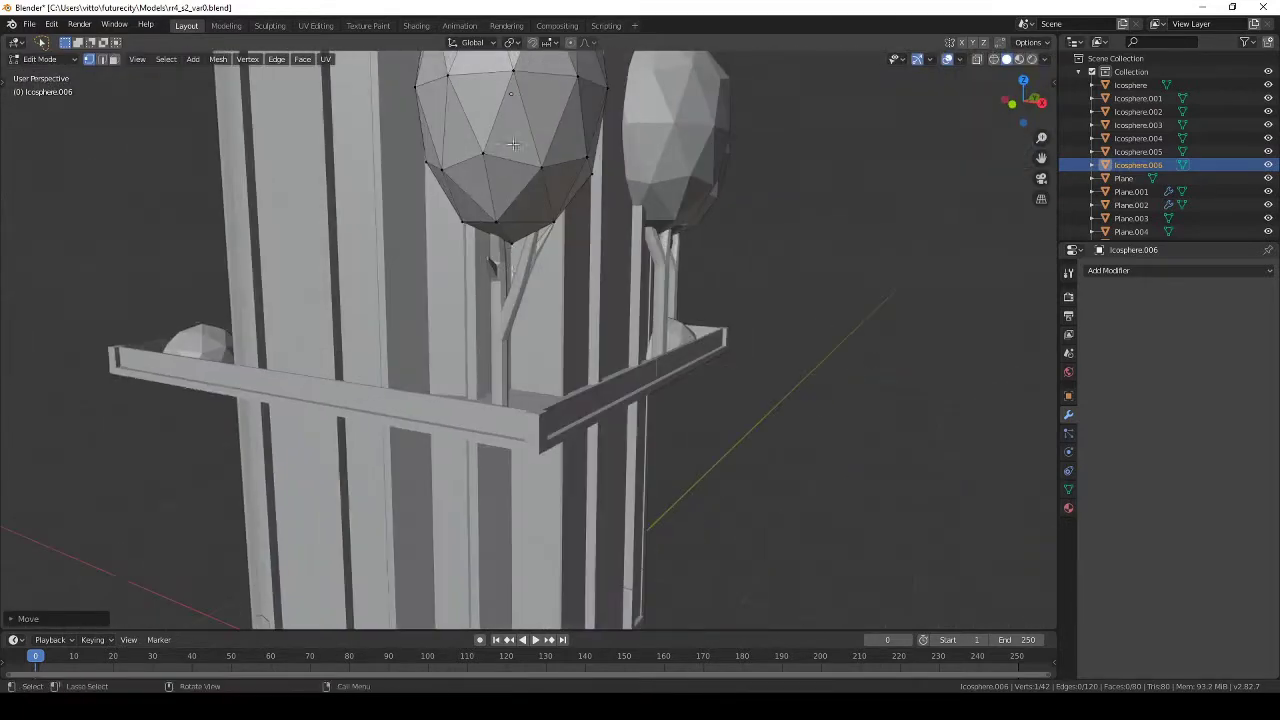
left_click(507, 270)
middle_click_drag(507, 270, 684, 212)
left_click(462, 162)
middle_click_drag(462, 162, 402, 233)
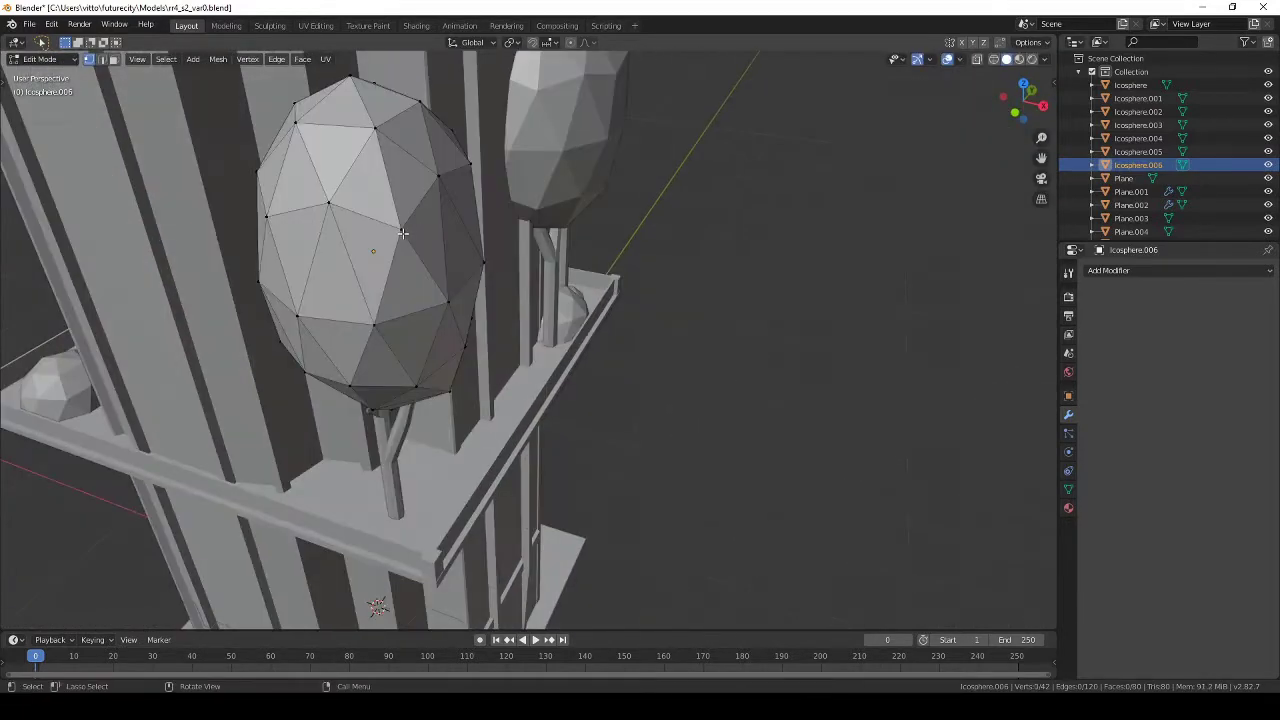
Step: Flatten the canopy by scaling it in Right Ortho view
key("Tab")
key("KP_3")
key("s")
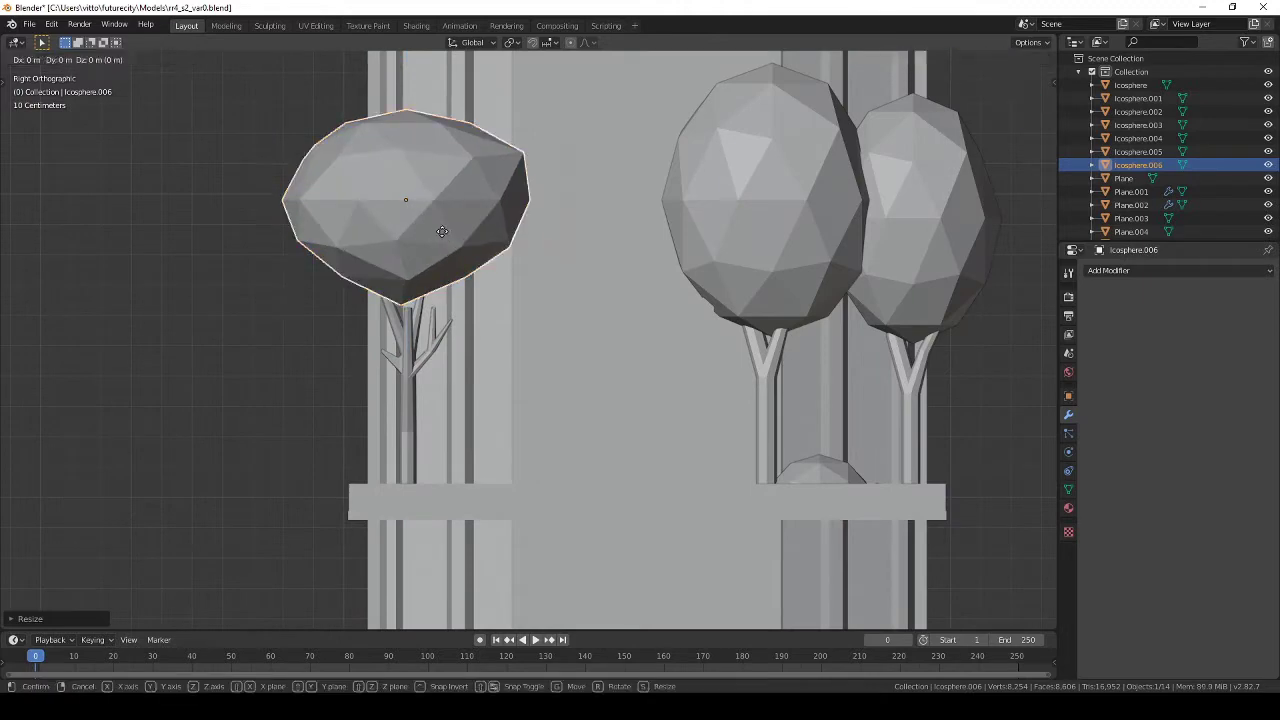
left_click(554, 321)
scroll(554, 321, "down", 3)
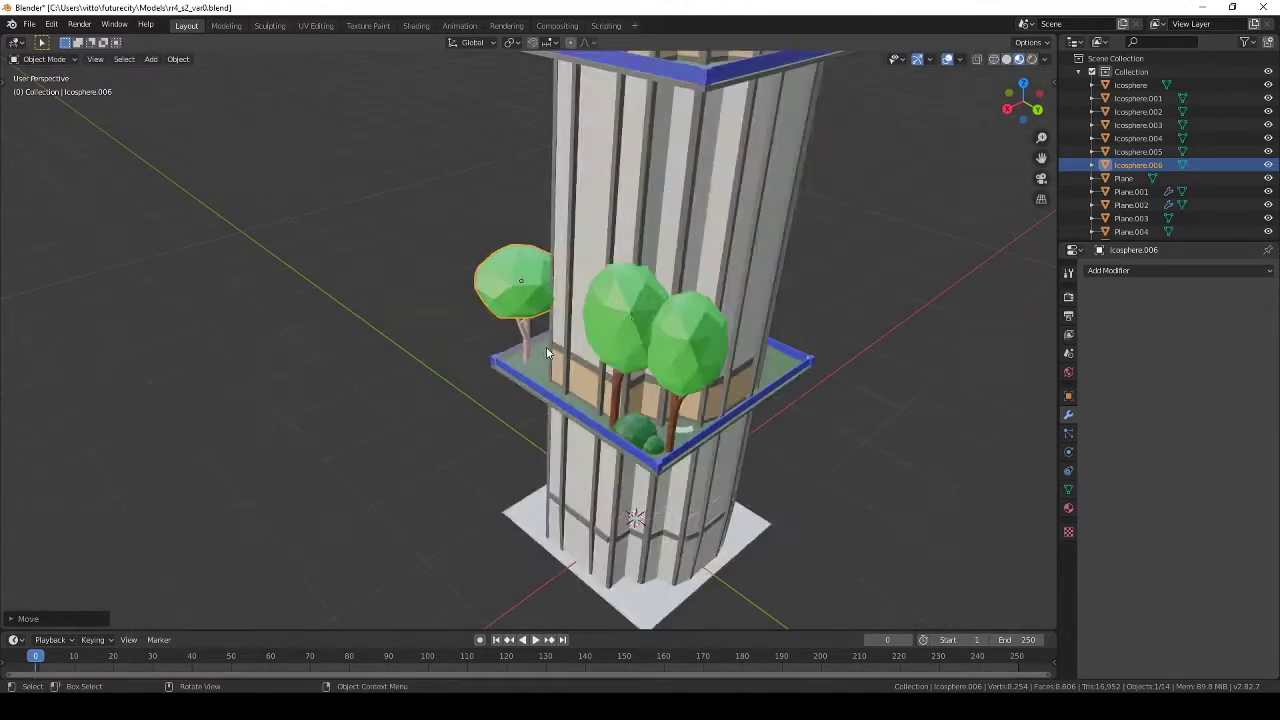
Step: Select all the balcony's trees, trunks and bushes
middle_click_drag(546, 347, 396, 312)
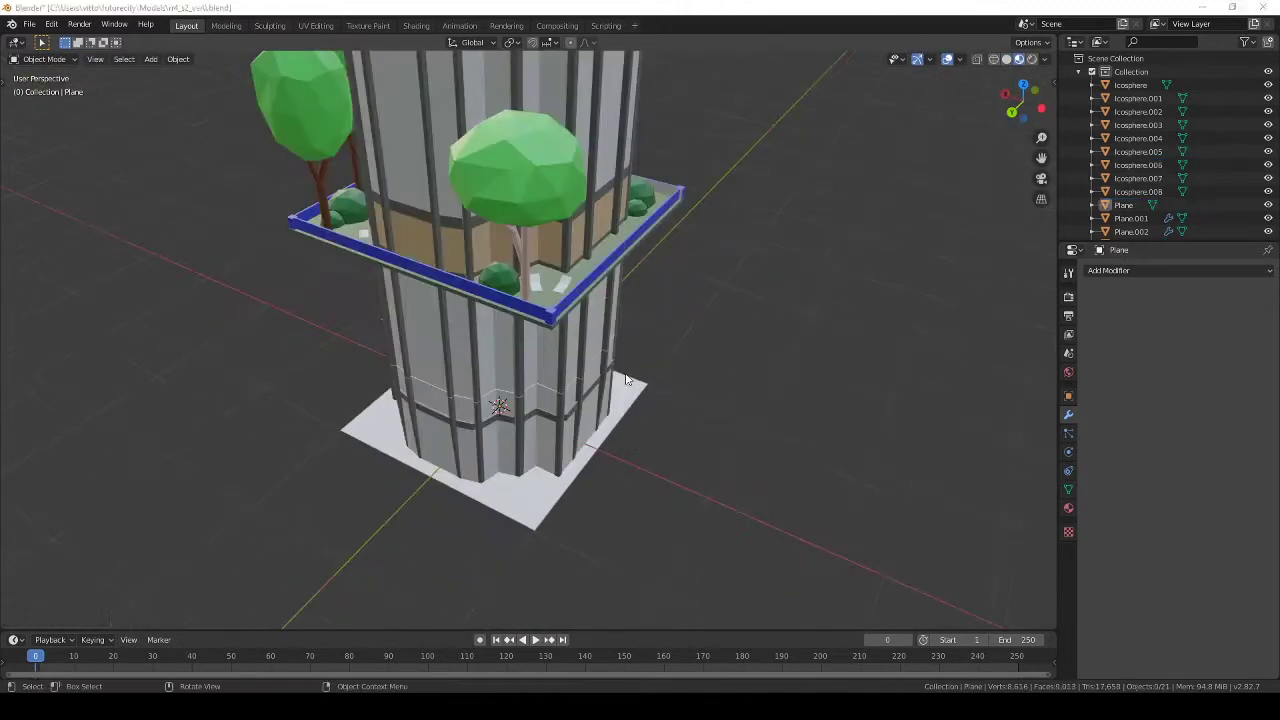
mouse_move(500, 320)
middle_mouse_down()
mouse_move(607, 300)
mouse_move(700, 240)
middle_mouse_up()
left_click(660, 260)
left_click(700, 235, "shift")
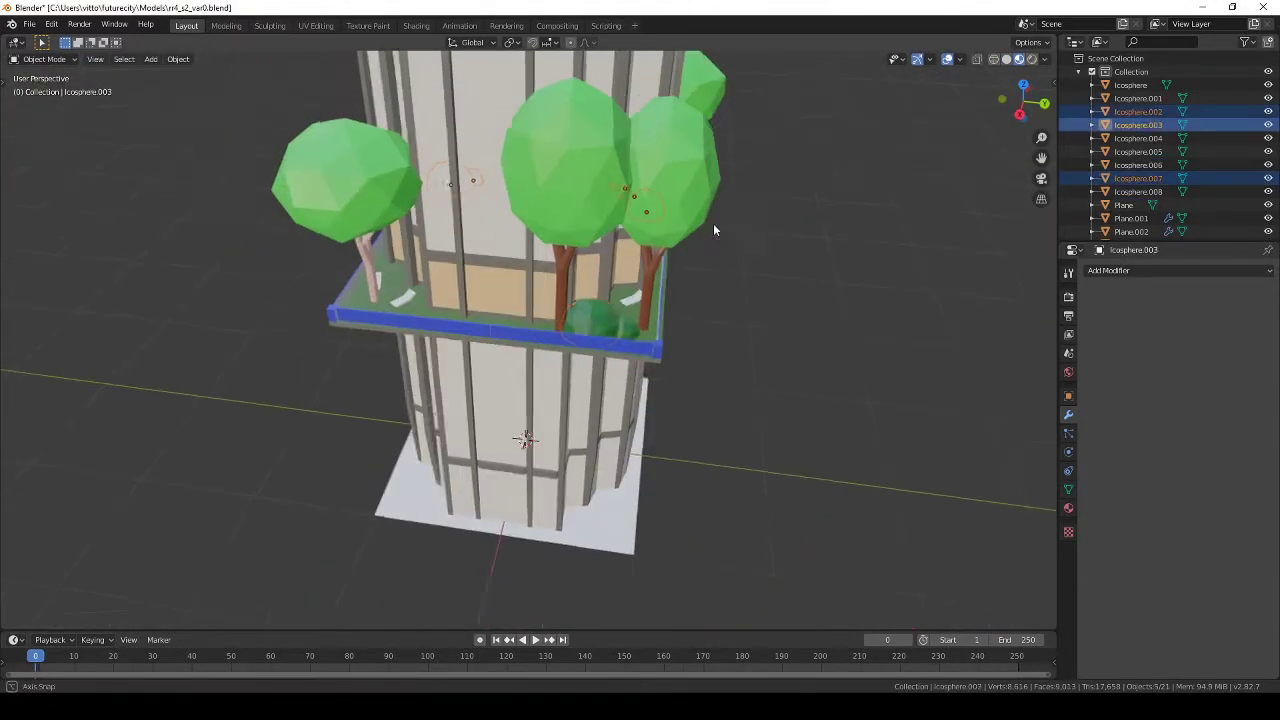
middle_click_drag(791, 252, 549, 276)
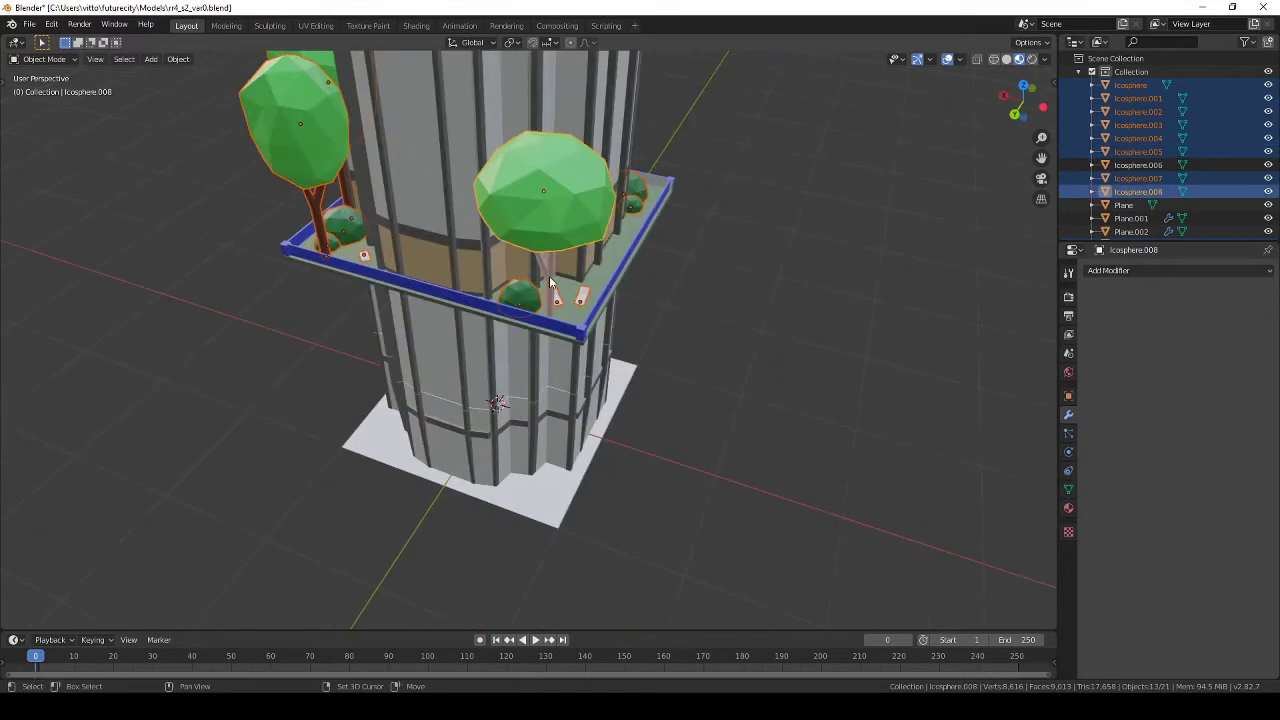
scroll(549, 276, "up", 3)
middle_click_drag(626, 298, 565, 243)
left_click(565, 243, "shift")
scroll(565, 243, "down", 3)
scroll(700, 300, "down", 3)
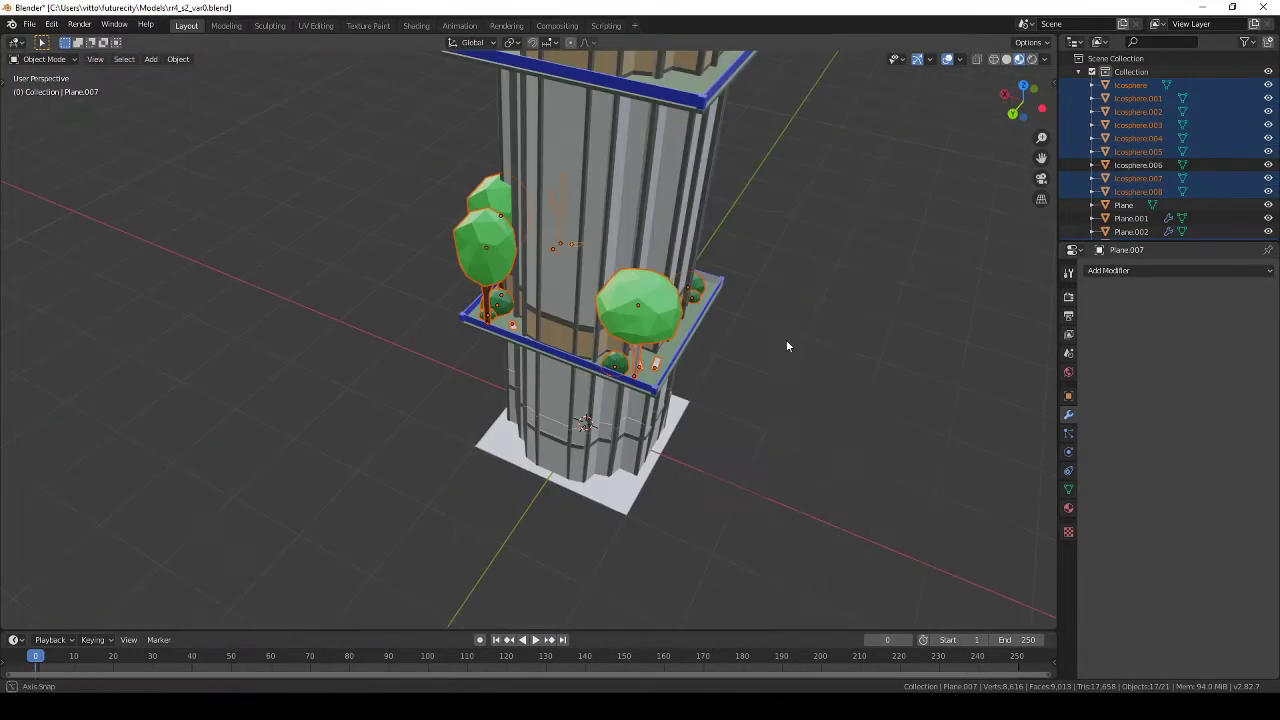
key("shift+z")
middle_click_drag(729, 340, 593, 340)
left_click(593, 340, "shift")
Step: Duplicate the selected plants up onto the next balcony, then deselect everything
key("KP_3")
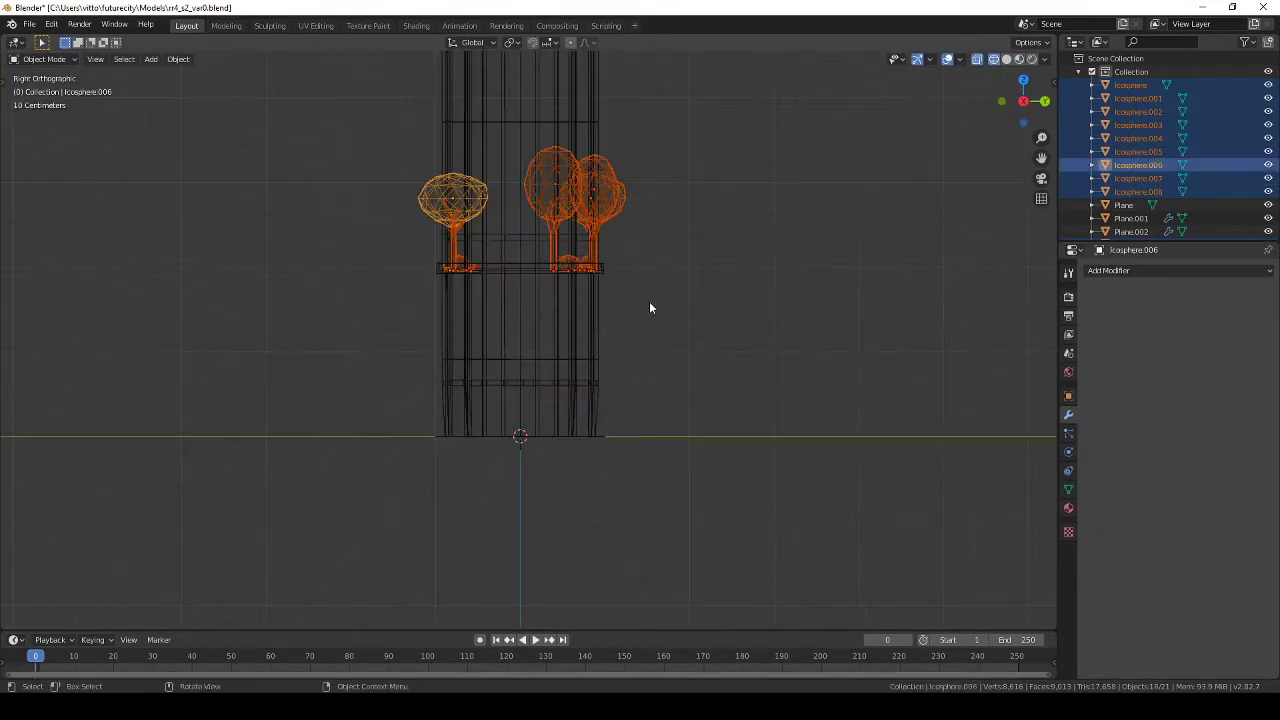
key("shift+d")
left_click(626, 223)
scroll(556, 379, "up", 4)
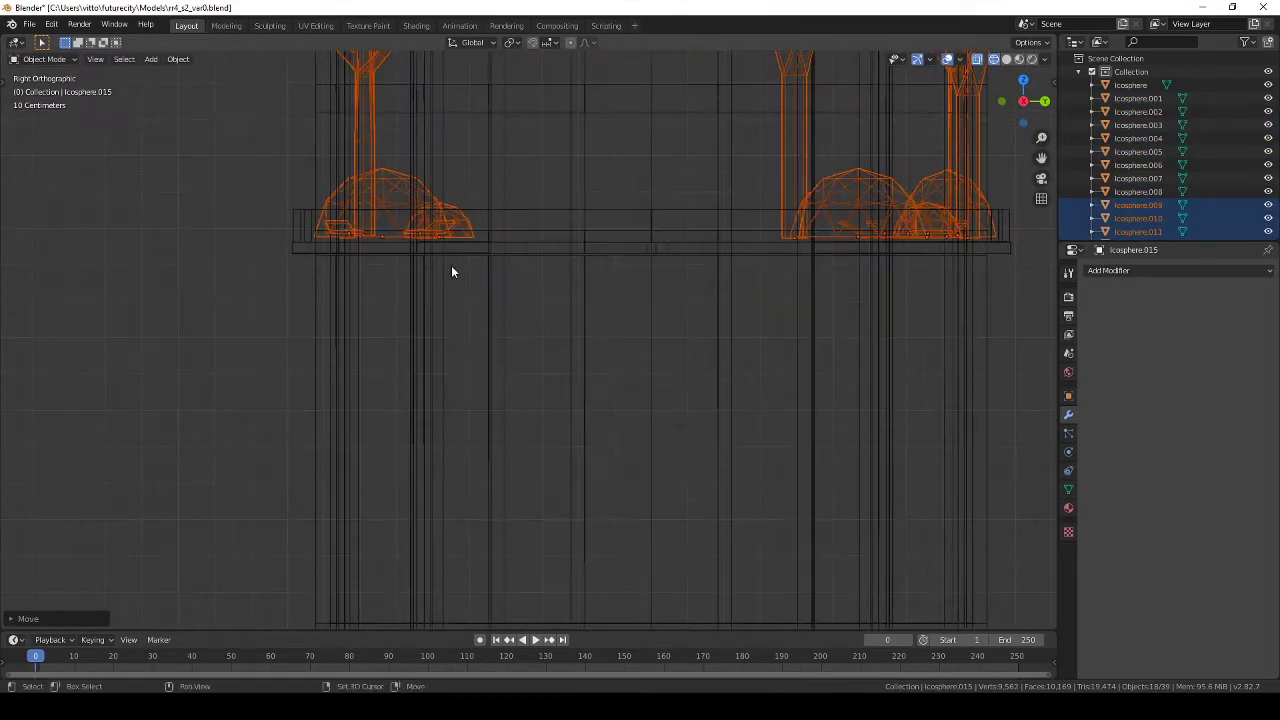
scroll(451, 271, "up", 2)
key("g")
key("Escape")
middle_click_drag(350, 328, 652, 355)
key("shift+z")
scroll(632, 372, "down", 5)
scroll(603, 389, "up", 5)
key("alt+a")
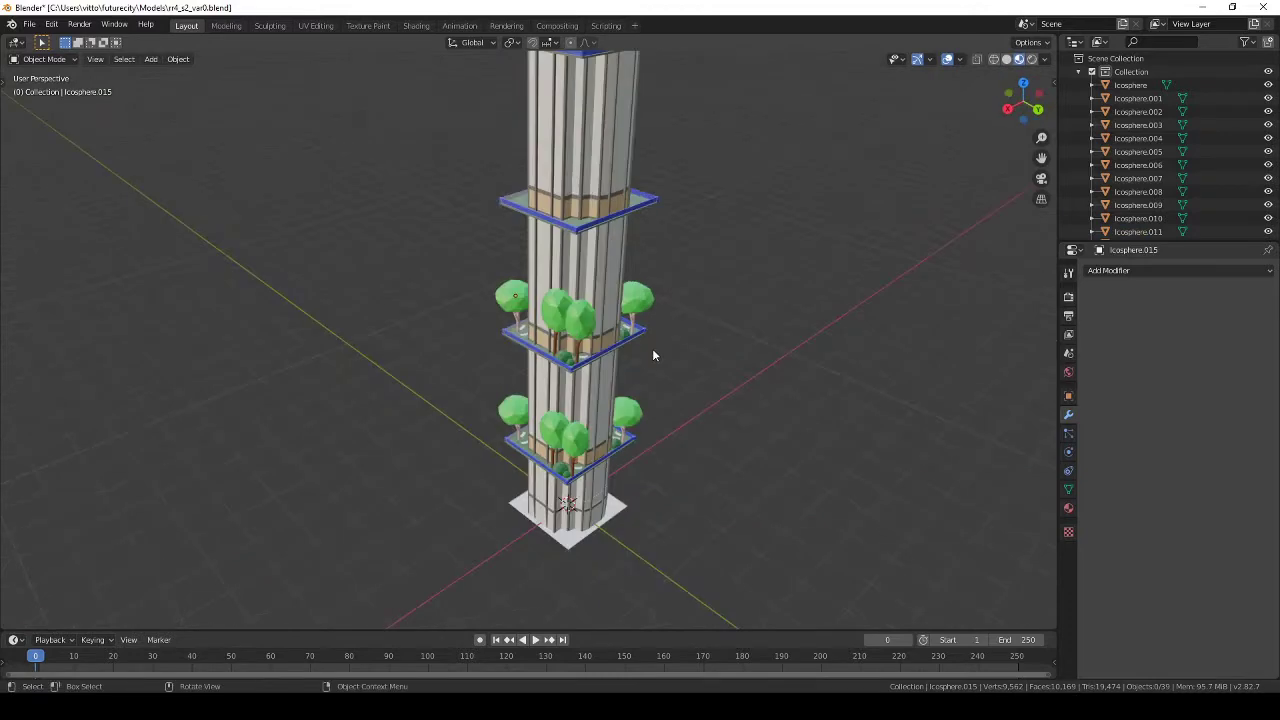
key("KP_7")
scroll(557, 336, "up", 3)
Step: Move one tree to a new spot on the upper balcony
middle_click_drag(557, 336, 620, 280)
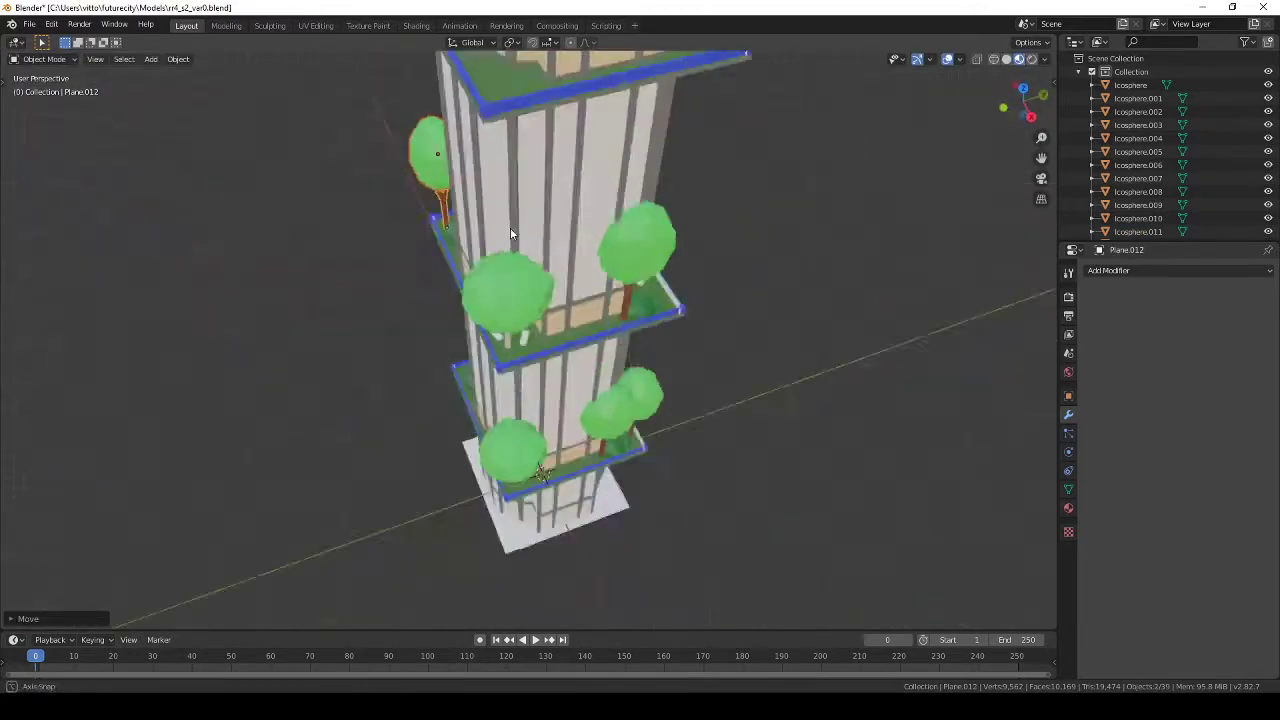
left_click(651, 281)
key("KP_7")
key("g")
left_click(512, 306)
mouse_move(512, 306)
middle_mouse_down()
mouse_move(600, 222)
mouse_move(589, 324)
middle_mouse_up()
key("KP_7")
key("shift+z")
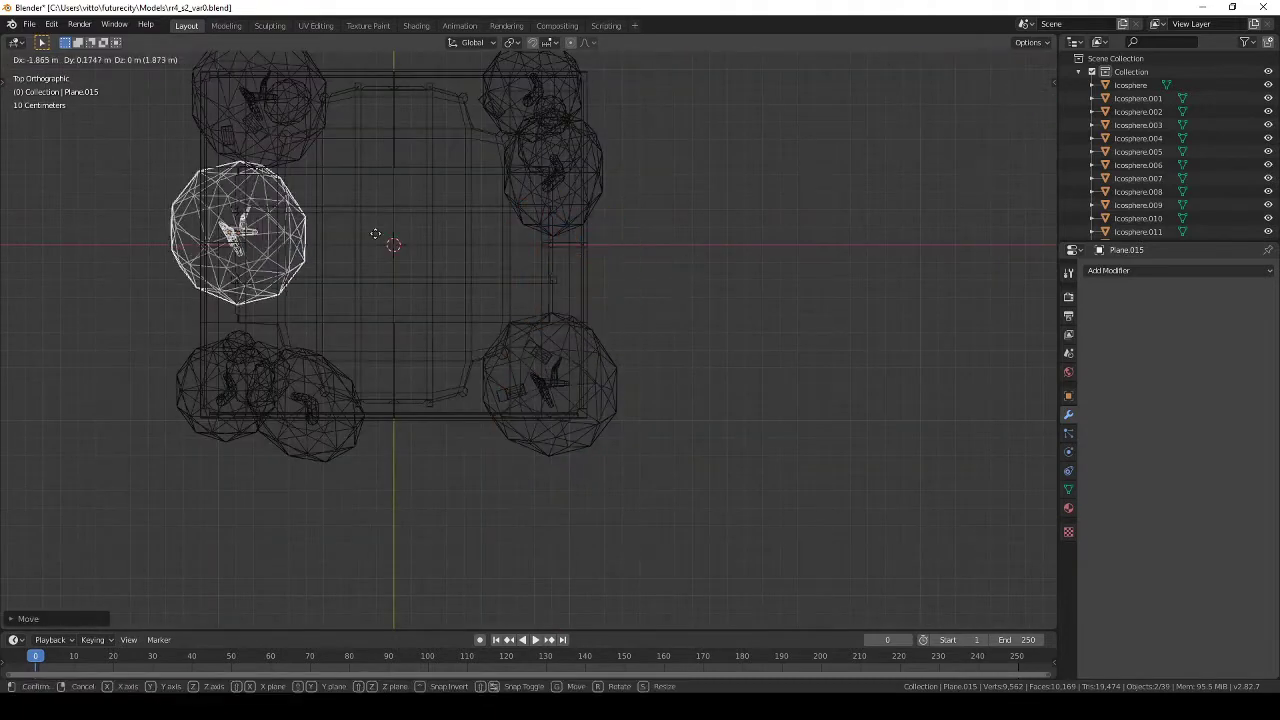
left_click(375, 233)
middle_click_drag(375, 233, 546, 233)
key("shift+z")
key("KP_7")
Step: Move and rotate the small grass plane on the upper balcony
key("shift+z")
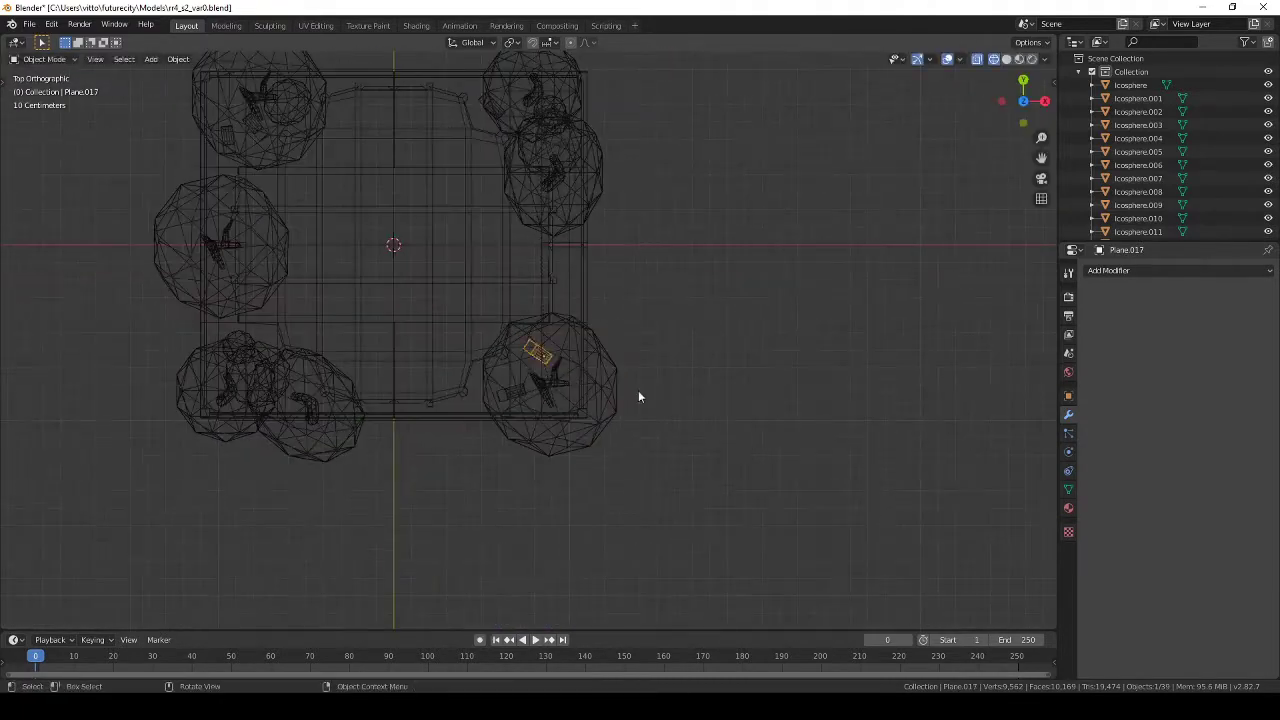
left_click(590, 178)
mouse_move(590, 178)
middle_mouse_down()
mouse_move(559, 223)
mouse_move(600, 300)
mouse_move(526, 372)
middle_mouse_up()
key("KP_7")
left_click(946, 162)
scroll(528, 340, "up", 2)
key("r")
left_click(595, 263)
key("shift+z")
Step: Reposition trees Icosphere.011 and Icosphere.015 on the upper balcony
left_click(643, 475)
left_click(643, 475)
key("KP_7")
key("alt+z")
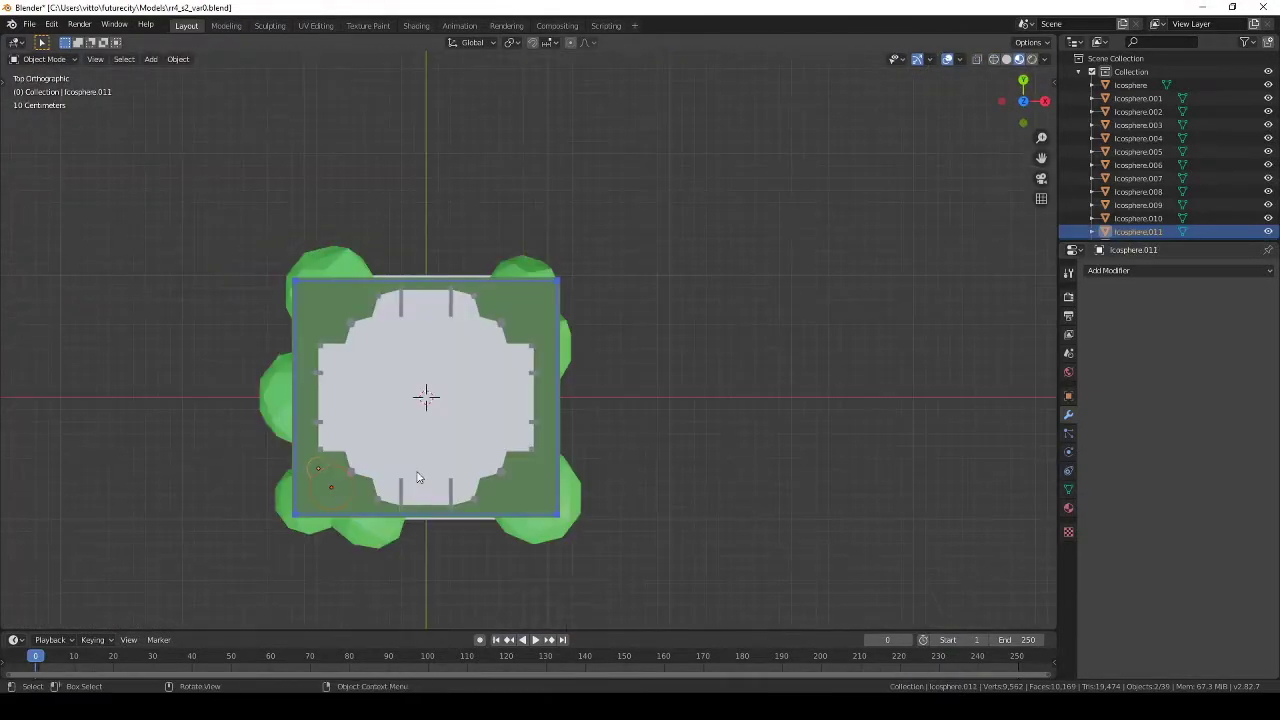
left_click(561, 521)
middle_click_drag(561, 521, 509, 425)
left_click(509, 425)
key("KP_7")
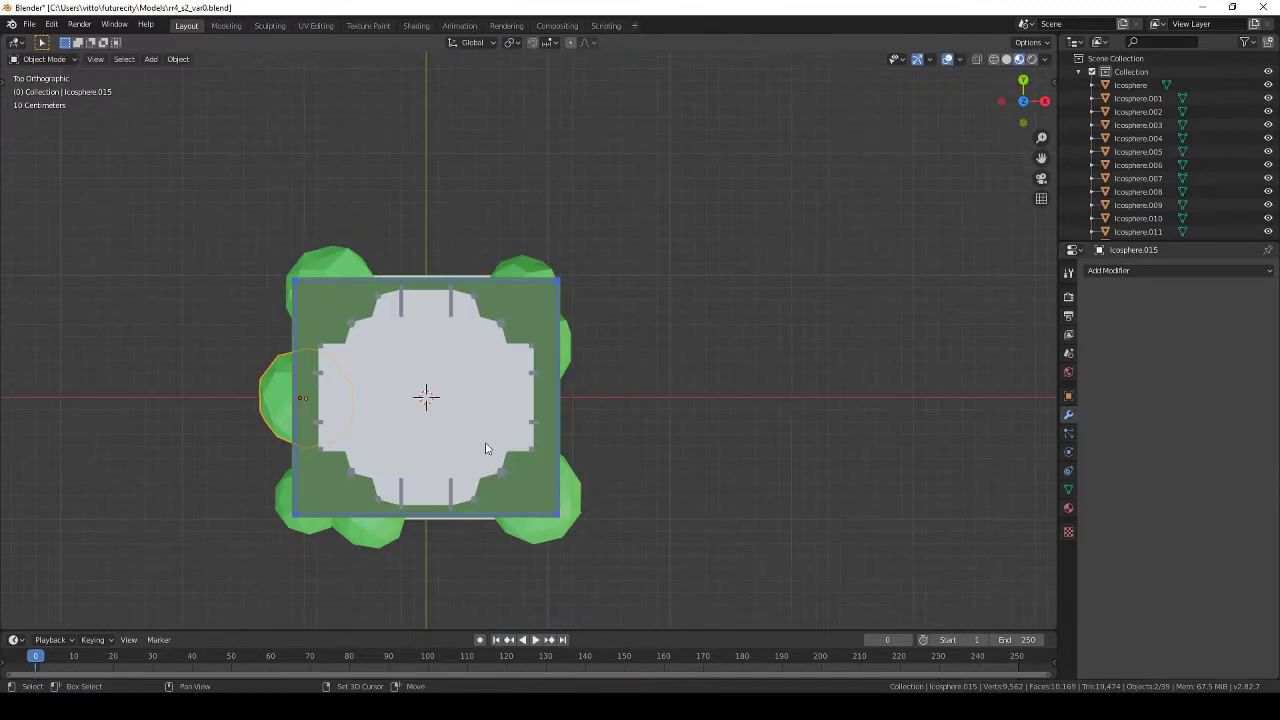
left_click(718, 471)
key("alt+z")
middle_click_drag(718, 471, 539, 449)
Step: Rearrange tree Icosphere.011 and bush Icosphere.010, stretching a crown taller, and save
left_click(534, 478)
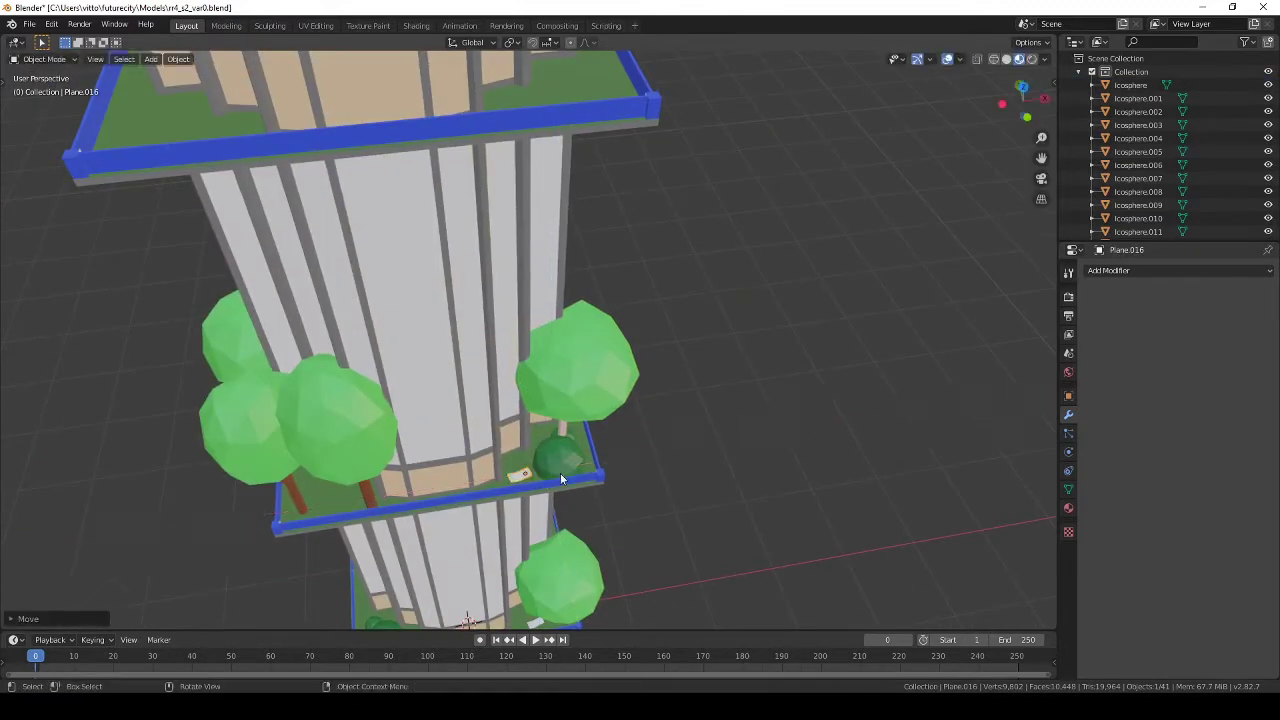
left_click(561, 479)
middle_click_drag(561, 479, 505, 420)
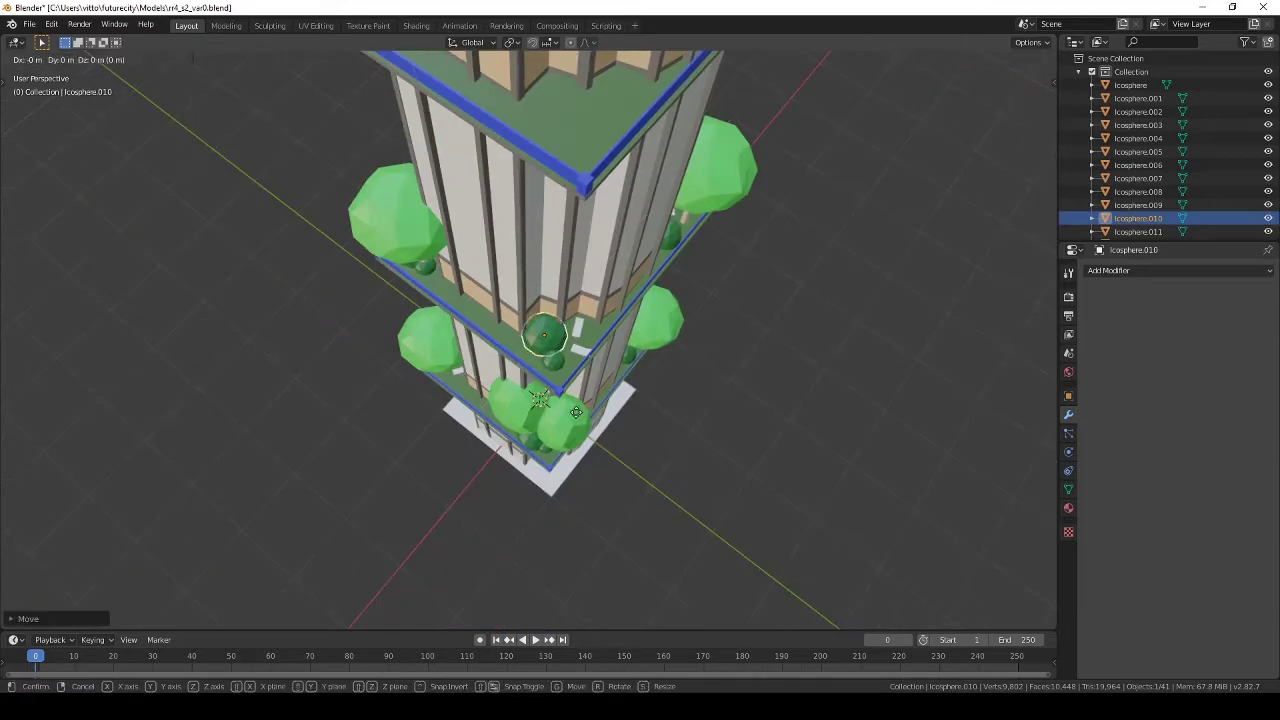
middle_click_drag(585, 420, 718, 302)
left_click(459, 408)
key("KP_7")
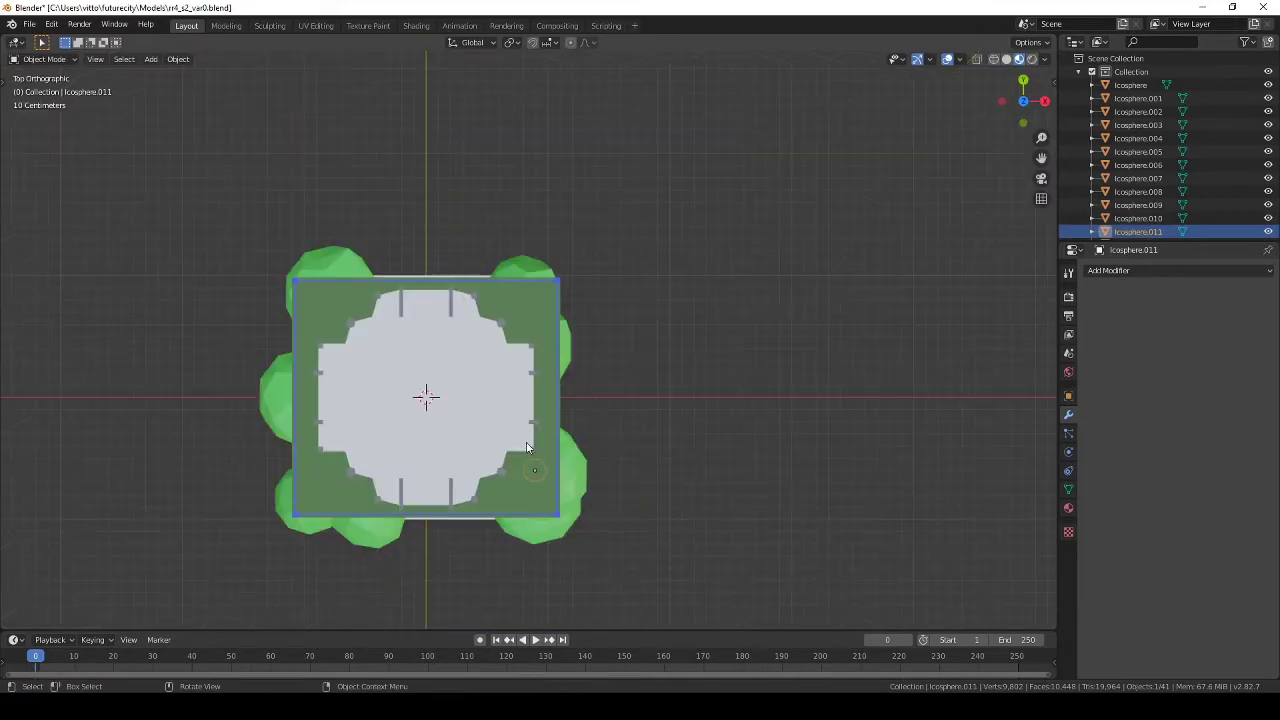
middle_click_drag(527, 447, 640, 347)
left_click(566, 470)
mouse_move(566, 470)
middle_mouse_down()
mouse_move(388, 394)
mouse_move(544, 338)
mouse_move(286, 320)
mouse_move(557, 314)
mouse_move(557, 362)
mouse_move(539, 317)
middle_mouse_up()
left_click(562, 343)
left_click(544, 338, "shift")
key("KP_7")
left_click(561, 319)
key("ctrl+s")
Step: Rotate a grass plane and duplicate it together with tree Icosphere.015
left_click(557, 362)
left_click(539, 317)
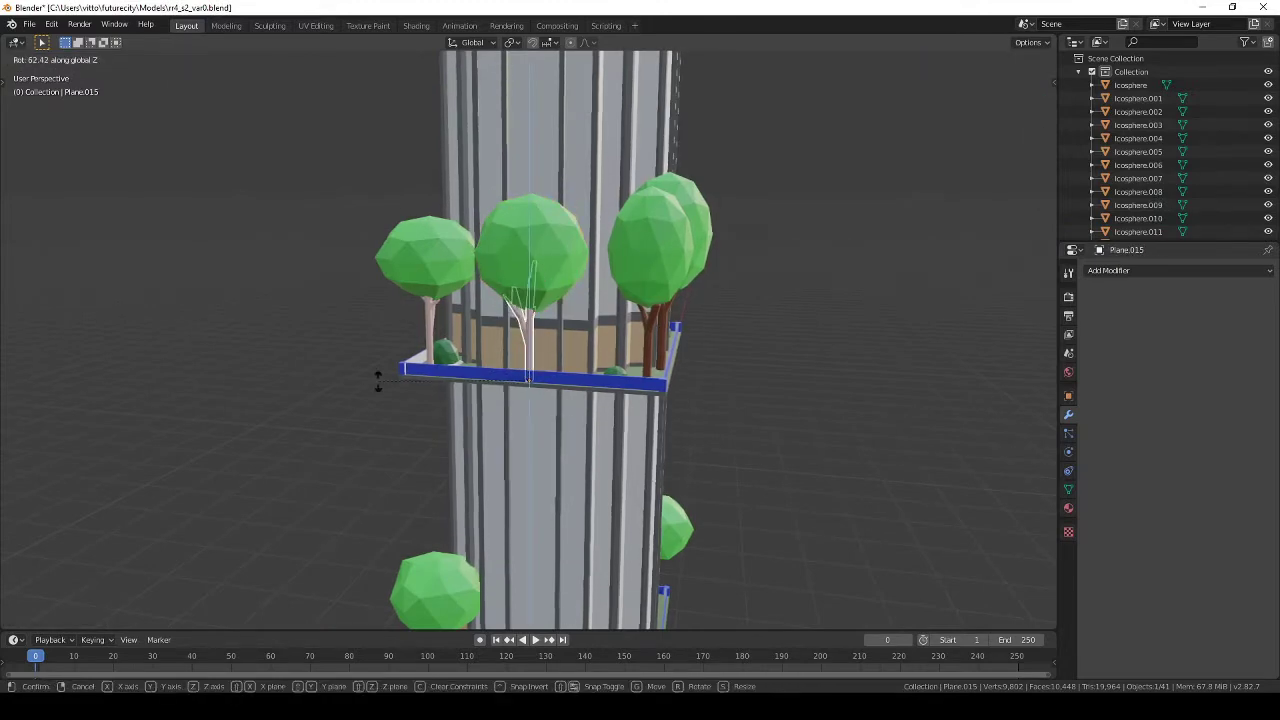
left_click(378, 380)
mouse_move(378, 380)
middle_mouse_down()
mouse_move(640, 440)
mouse_move(470, 238)
mouse_move(545, 324)
middle_mouse_up()
key("shift+d")
key("KP_7")
Step: Move the duplicated tree into place on the balcony
key("g")
left_click(532, 312)
scroll(736, 345, "up", 3)
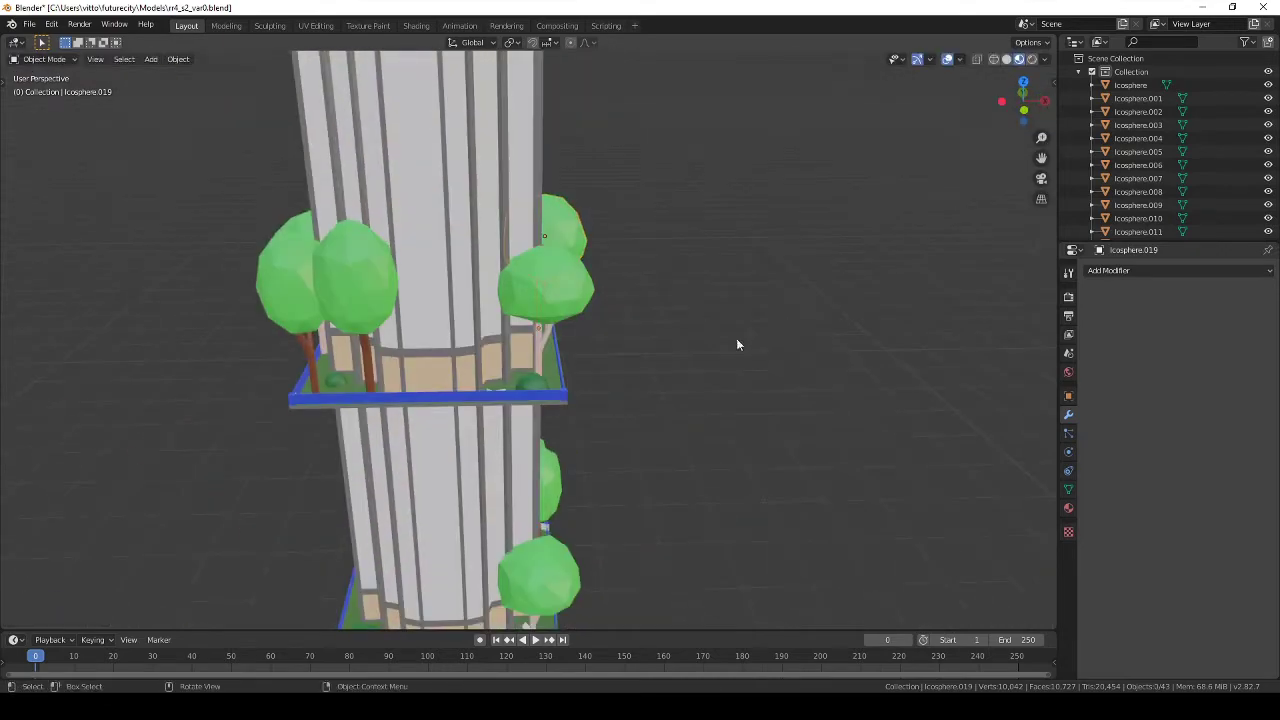
scroll(736, 345, "down", 4)
mouse_move(736, 345)
middle_mouse_down()
mouse_move(651, 342)
mouse_move(577, 281)
mouse_move(500, 290)
middle_mouse_up()
scroll(577, 281, "up", 3)
scroll(500, 290, "down", 3)
Step: In side wireframe view, select the balcony trees and move copies up to a higher balcony
key("KP_3")
key("shift+z")
scroll(446, 289, "up", 3)
left_click(314, 161)
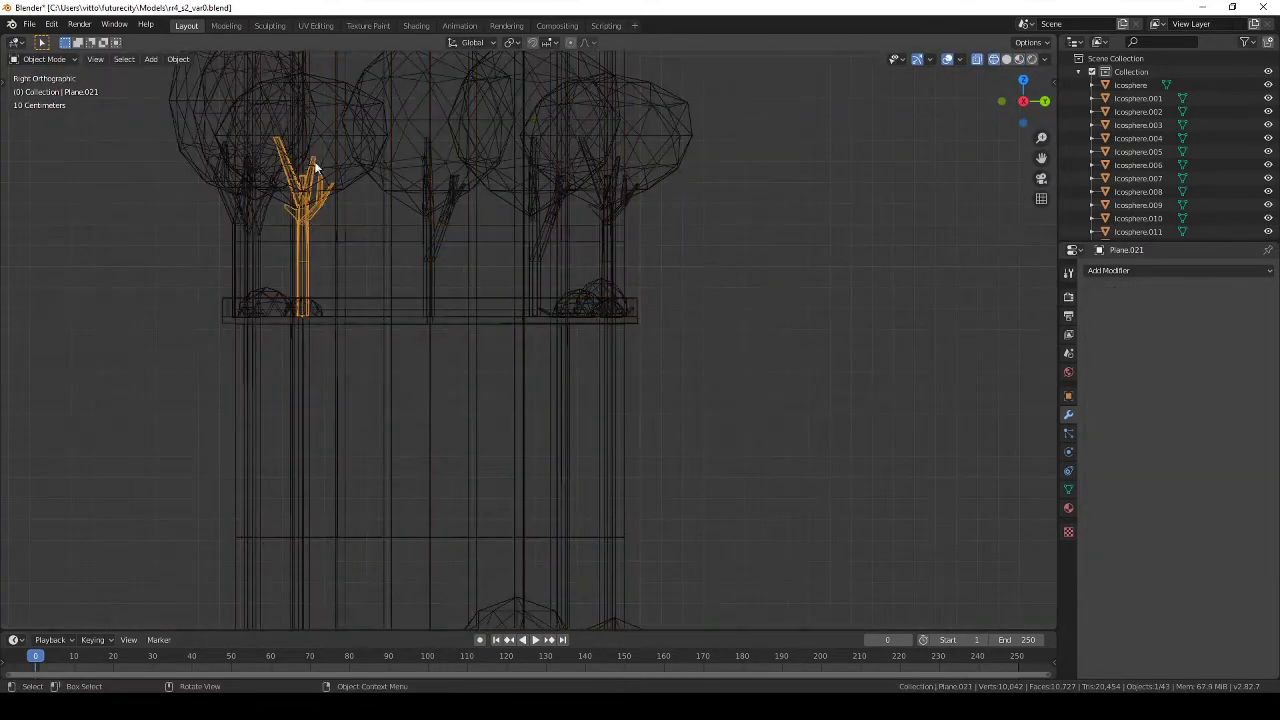
left_click(526, 378)
scroll(598, 404, "down", 3)
key("g")
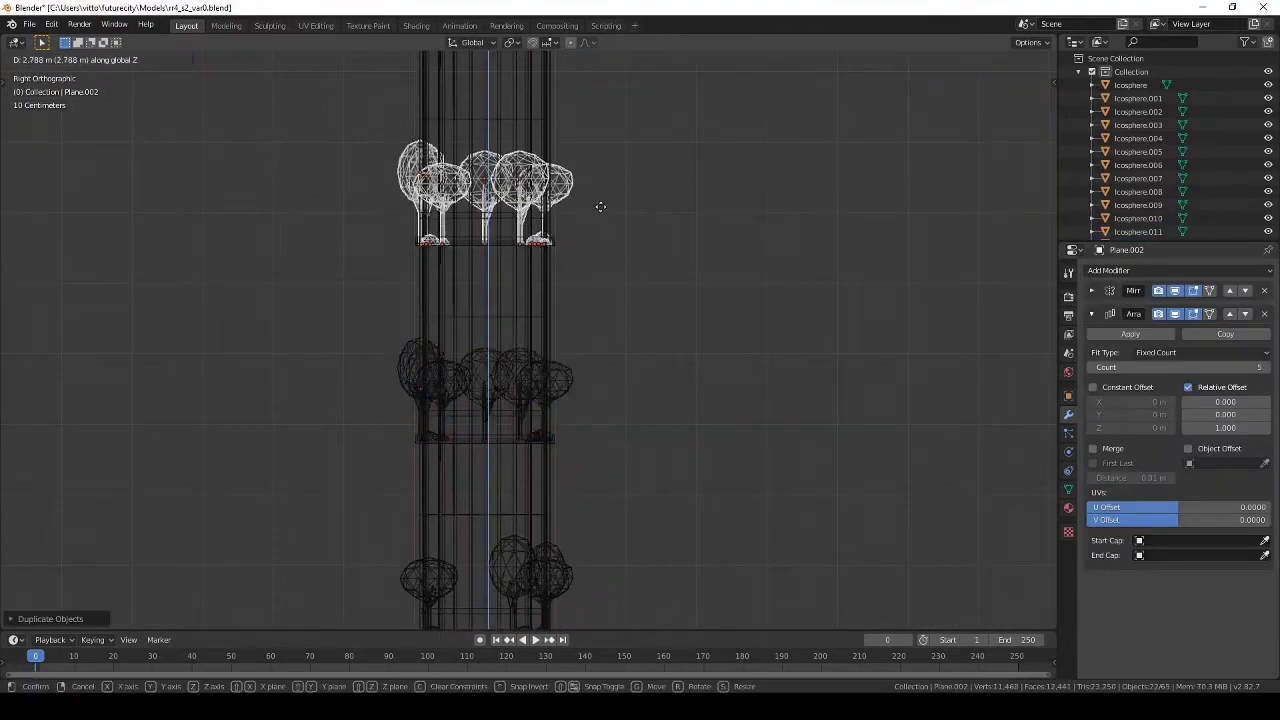
left_click(602, 214)
Step: Rotate the copied trees 185 degrees in top view
key("KP_7")
key("r")
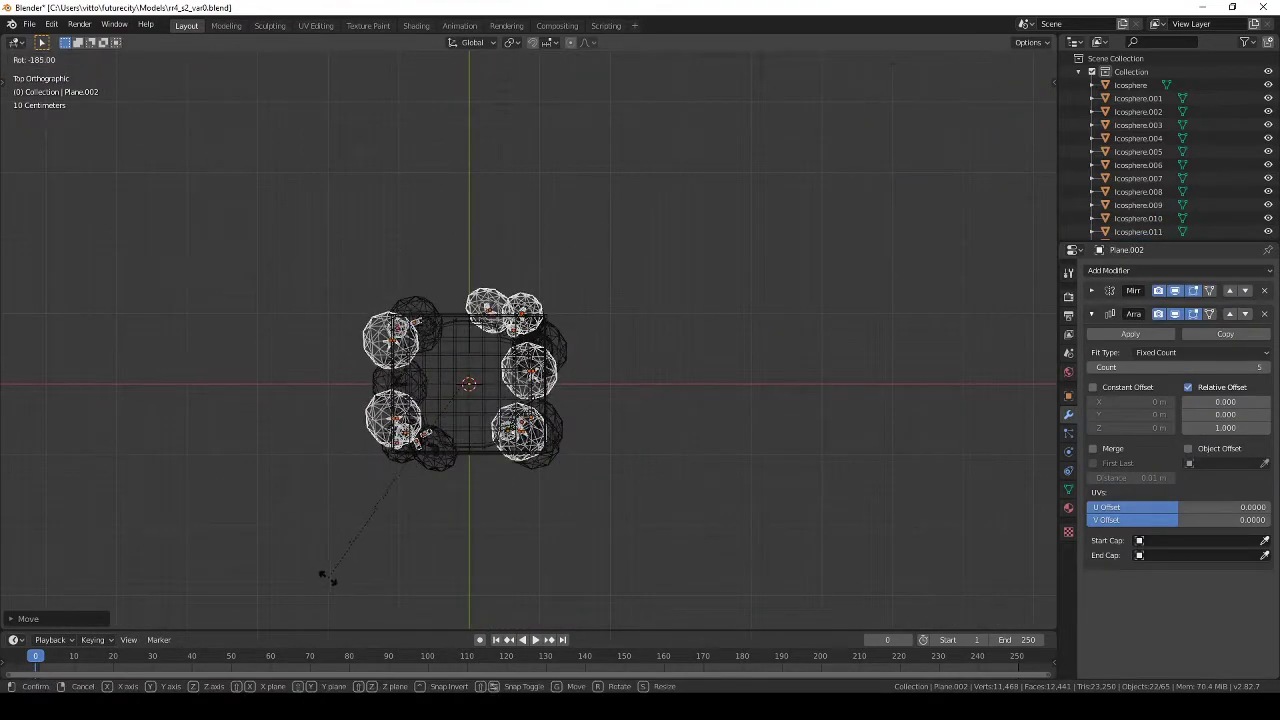
left_click(324, 576)
middle_click_drag(526, 343, 722, 277)
key("KP_7")
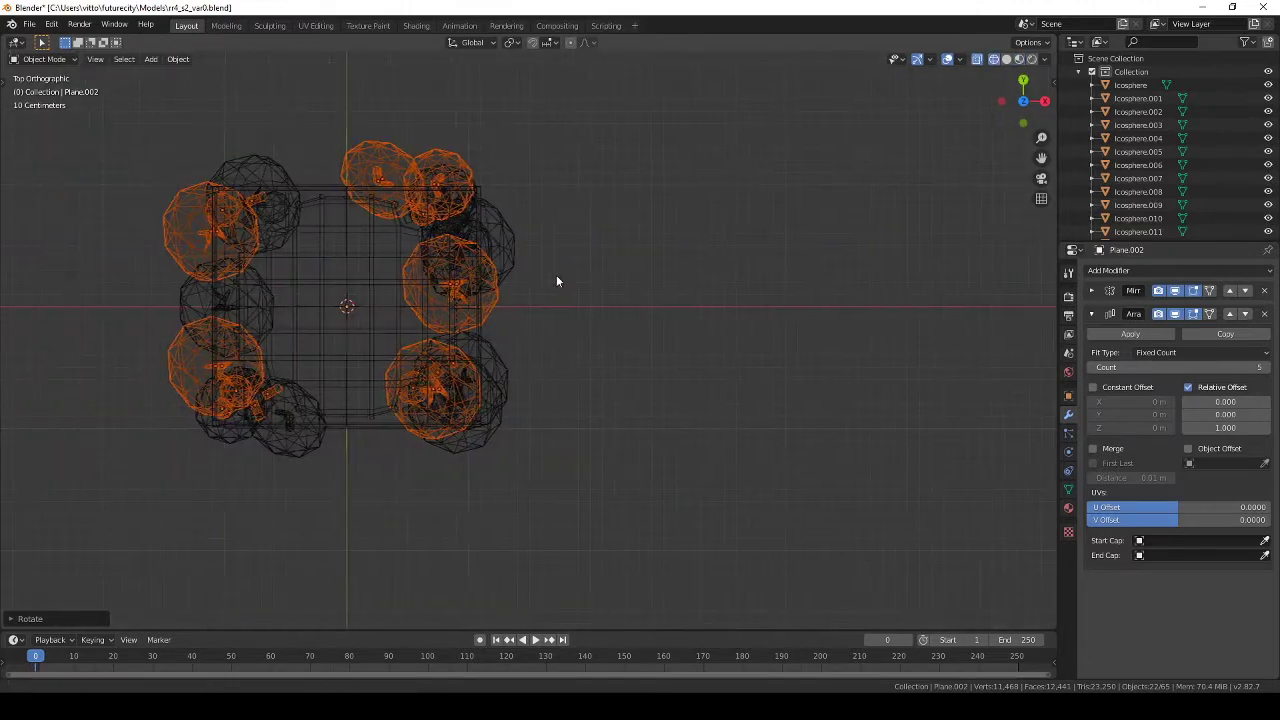
Step: Raise the trees Icosphere.014 and Plane.002 to the right height on the balcony
scroll(542, 322, "up", 4)
left_click(518, 254)
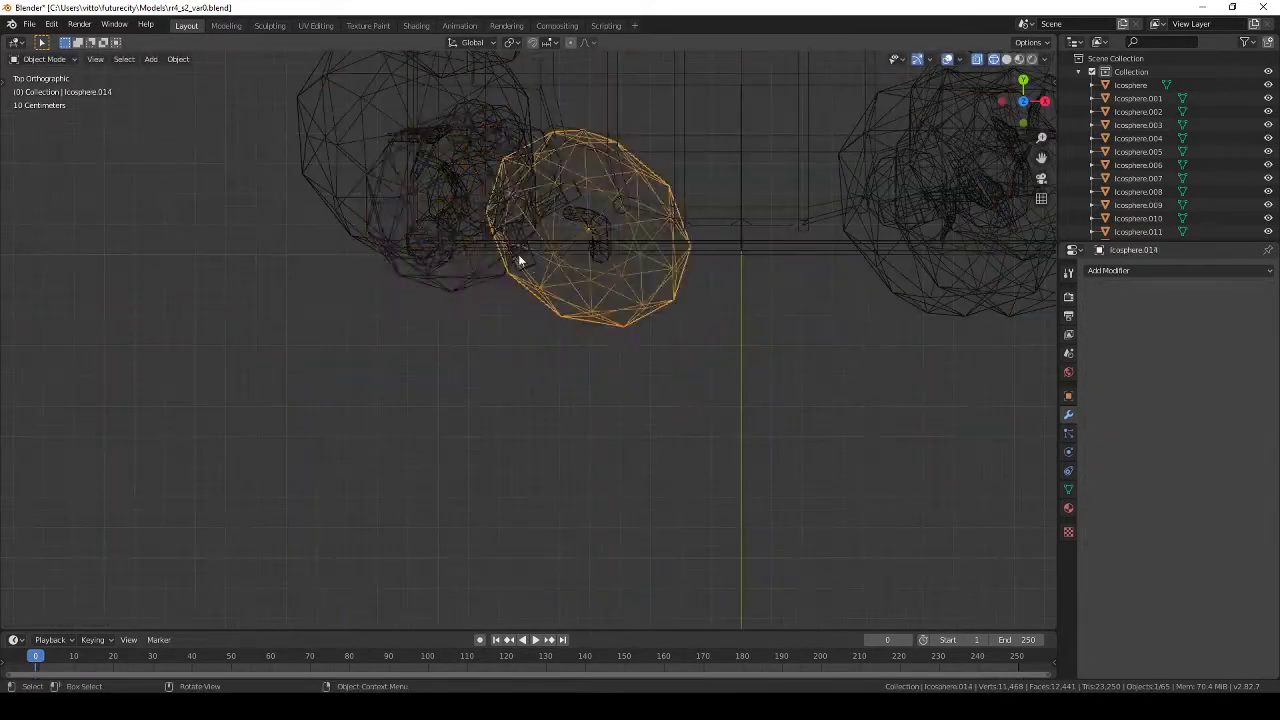
middle_click_drag(518, 254, 523, 323)
left_click(523, 323)
key("shift+z")
scroll(545, 403, "up", 3)
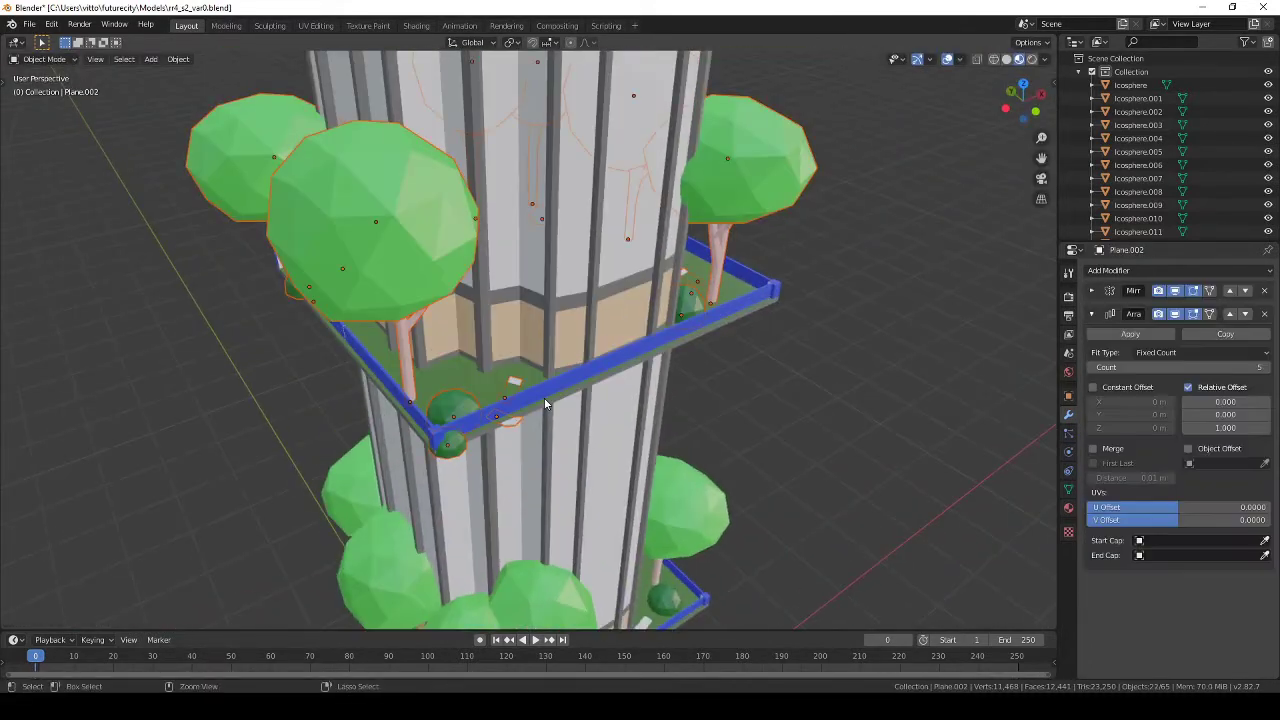
key("KP_3")
key("g")
left_click(662, 386)
Step: Fine-tune the positions of a tree trunk and a bush on the new balcony
middle_click_drag(662, 386, 737, 369)
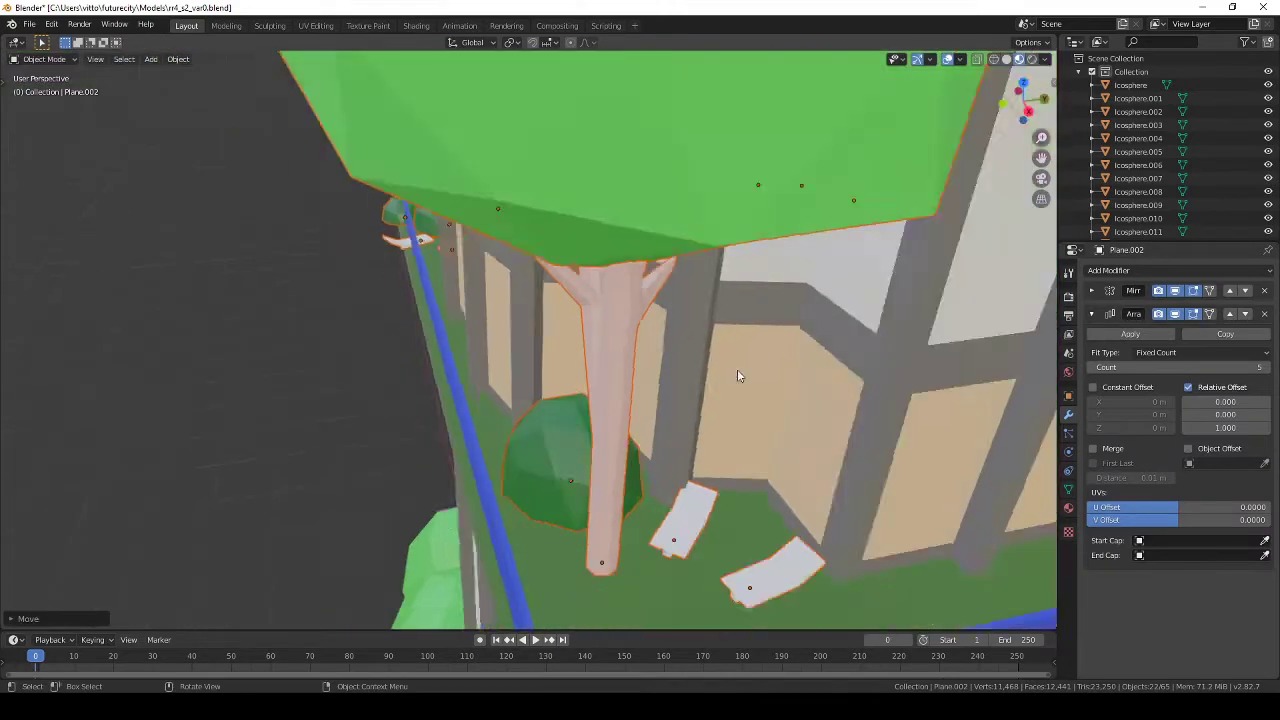
scroll(737, 369, "down", 3)
left_click(427, 457)
key("g")
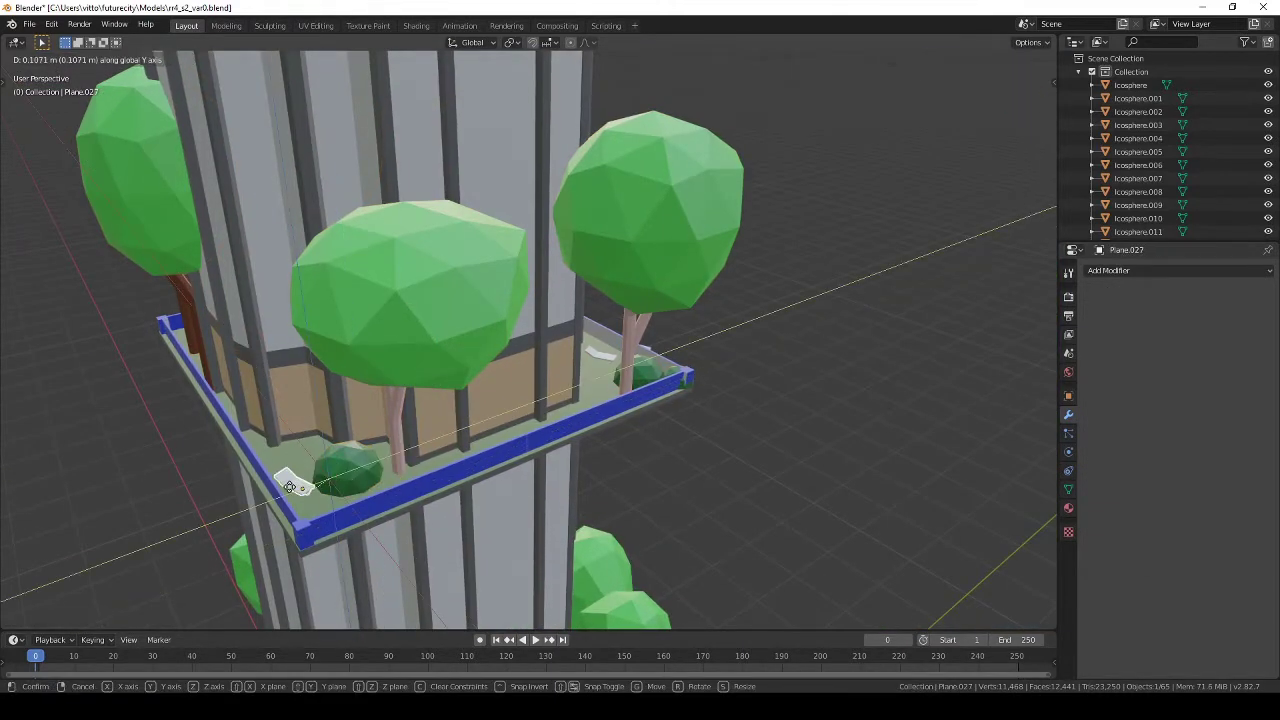
left_click(289, 487)
middle_click_drag(289, 487, 494, 461)
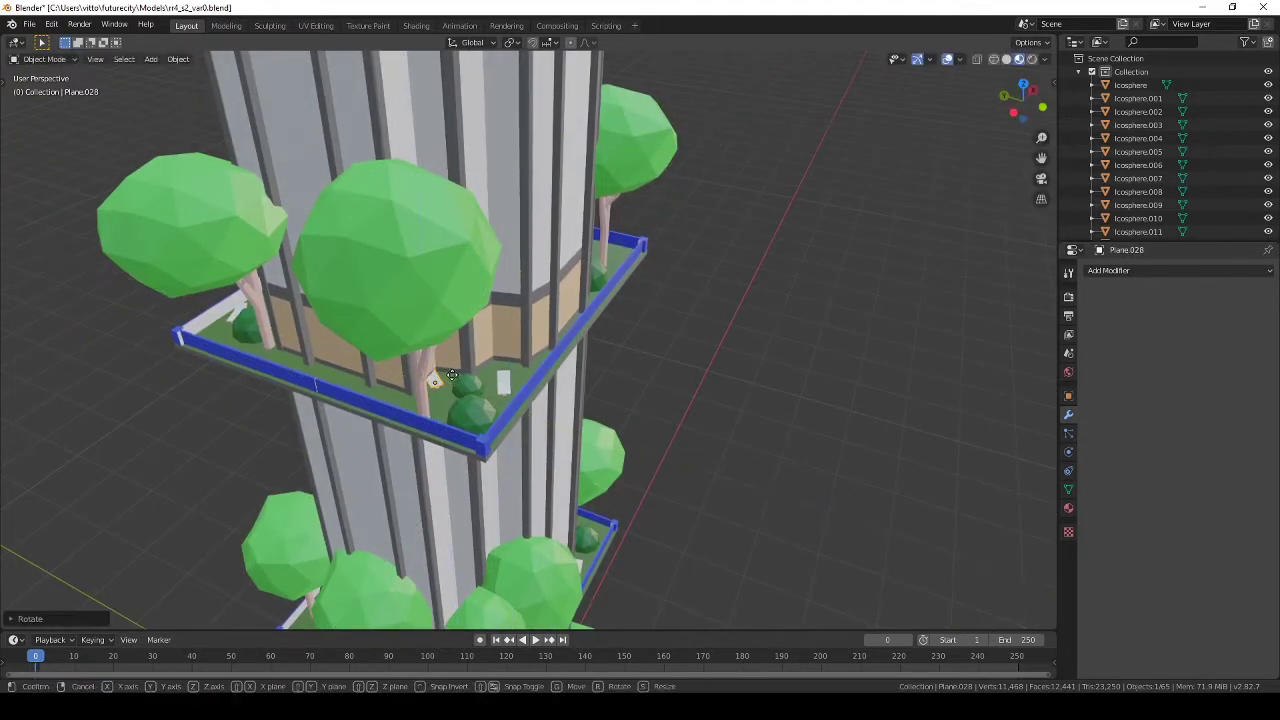
left_click(462, 387)
mouse_move(462, 387)
middle_mouse_down()
mouse_move(576, 420)
mouse_move(482, 430)
mouse_move(829, 422)
middle_mouse_up()
Step: Save the file, then duplicate the lower balcony's trees onto an upper balcony
scroll(558, 394, "down", 3)
key("ctrl+s")
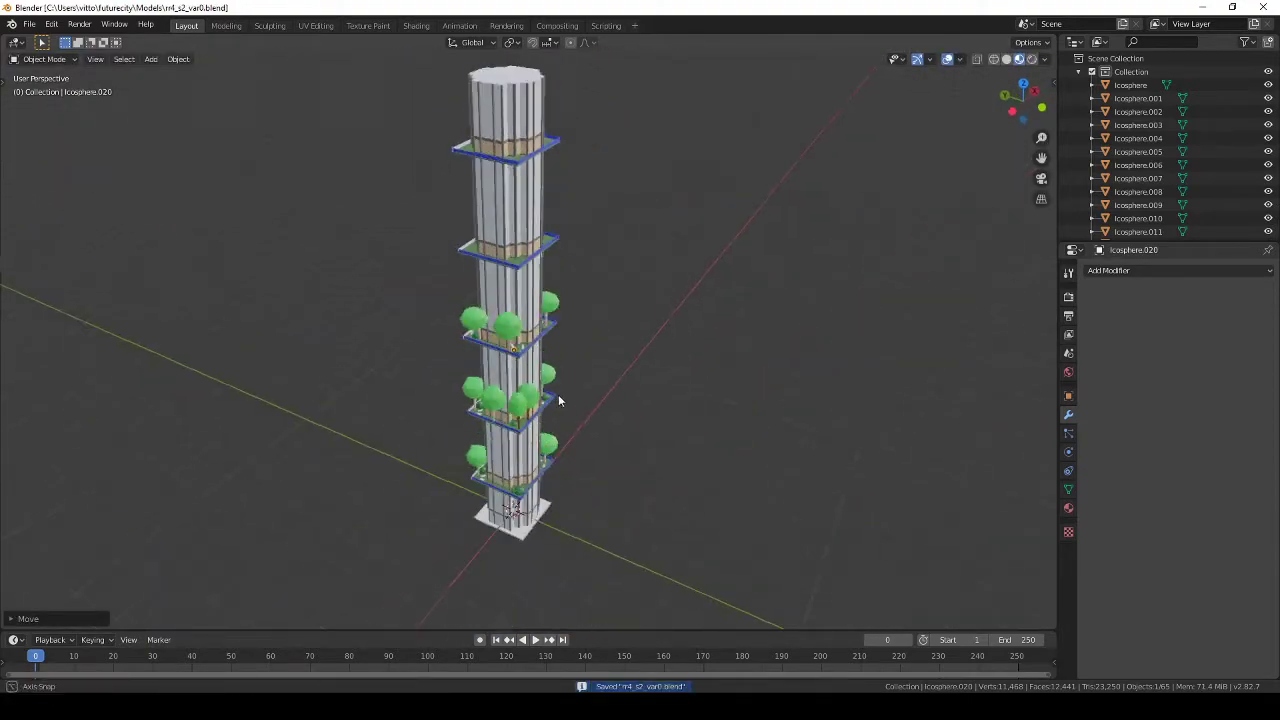
key("KP_3")
scroll(604, 391, "up", 3)
key("shift+z")
scroll(510, 388, "up", 3, "shift")
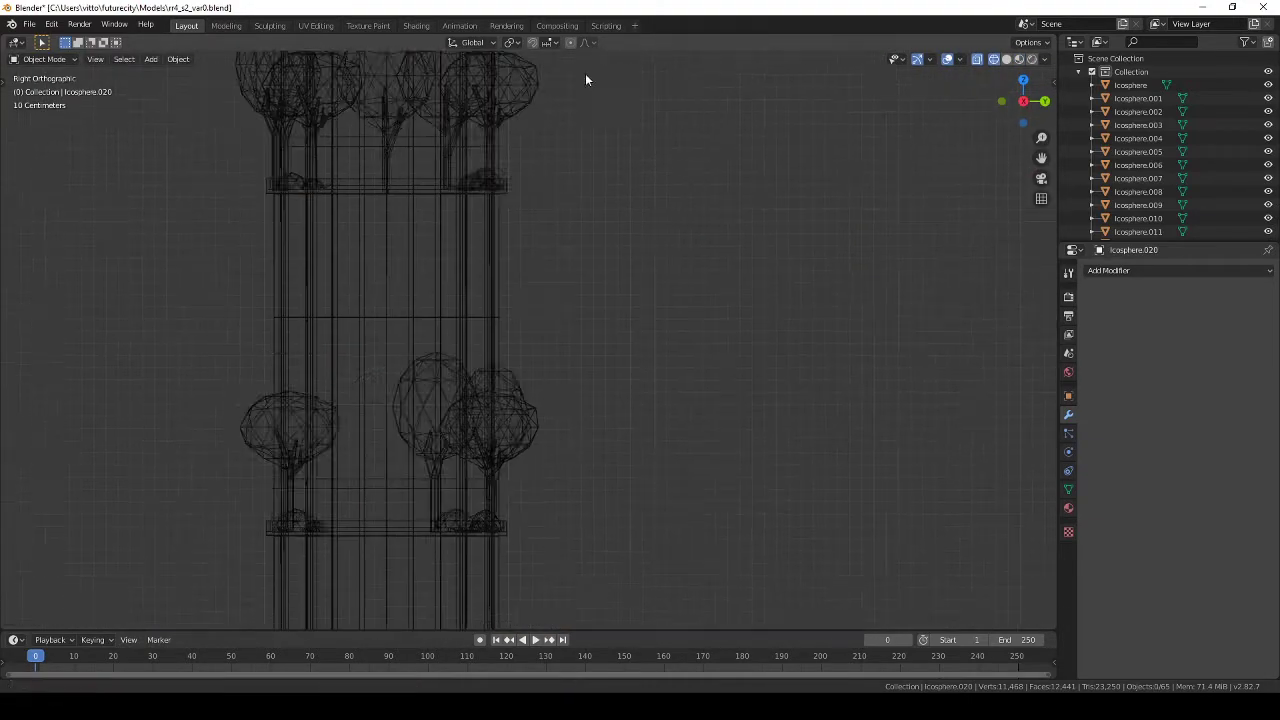
scroll(585, 73, "down", 2)
left_click_drag(316, 383, 565, 455)
key("shift+d")
scroll(622, 458, "down", 2)
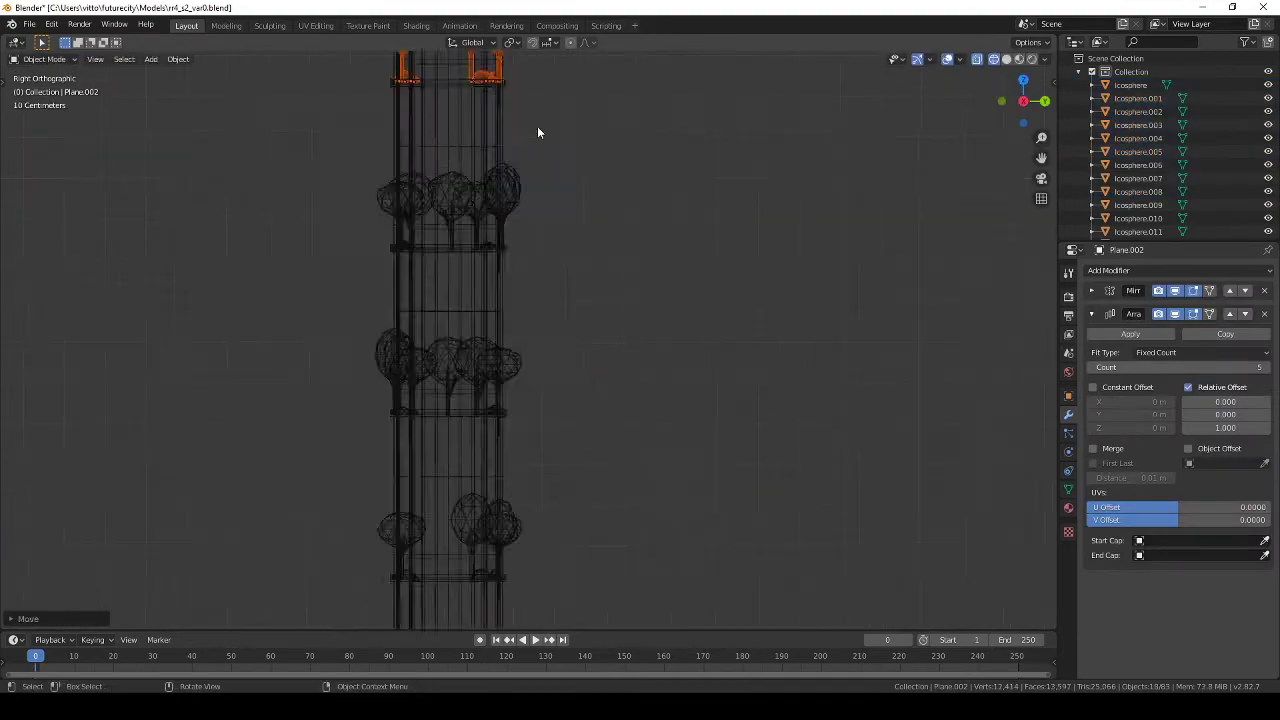
left_click(537, 126)
scroll(389, 382, "up", 4)
scroll(389, 383, "up", 2)
Step: Place a copied tree on the balcony from the top view
mouse_move(389, 380)
middle_mouse_down("shift")
mouse_move(389, 409)
mouse_move(549, 366)
middle_mouse_up("shift")
scroll(549, 366, "down", 5)
scroll(624, 351, "up", 3)
left_click(533, 358)
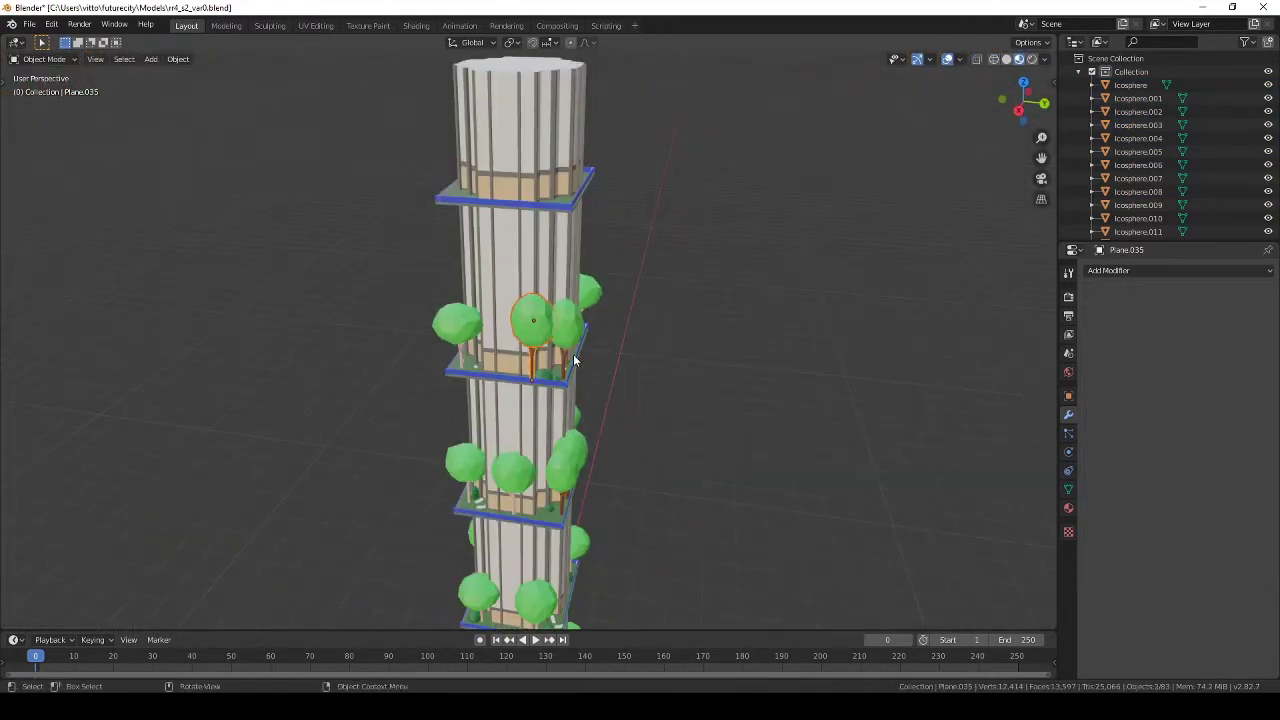
key("KP_7")
left_click(634, 484)
mouse_move(634, 484)
middle_mouse_down()
mouse_move(645, 317)
mouse_move(511, 376)
mouse_move(650, 350)
mouse_move(614, 414)
middle_mouse_up()
Step: Select further trees on the balcony platform from a front view
left_click(657, 346)
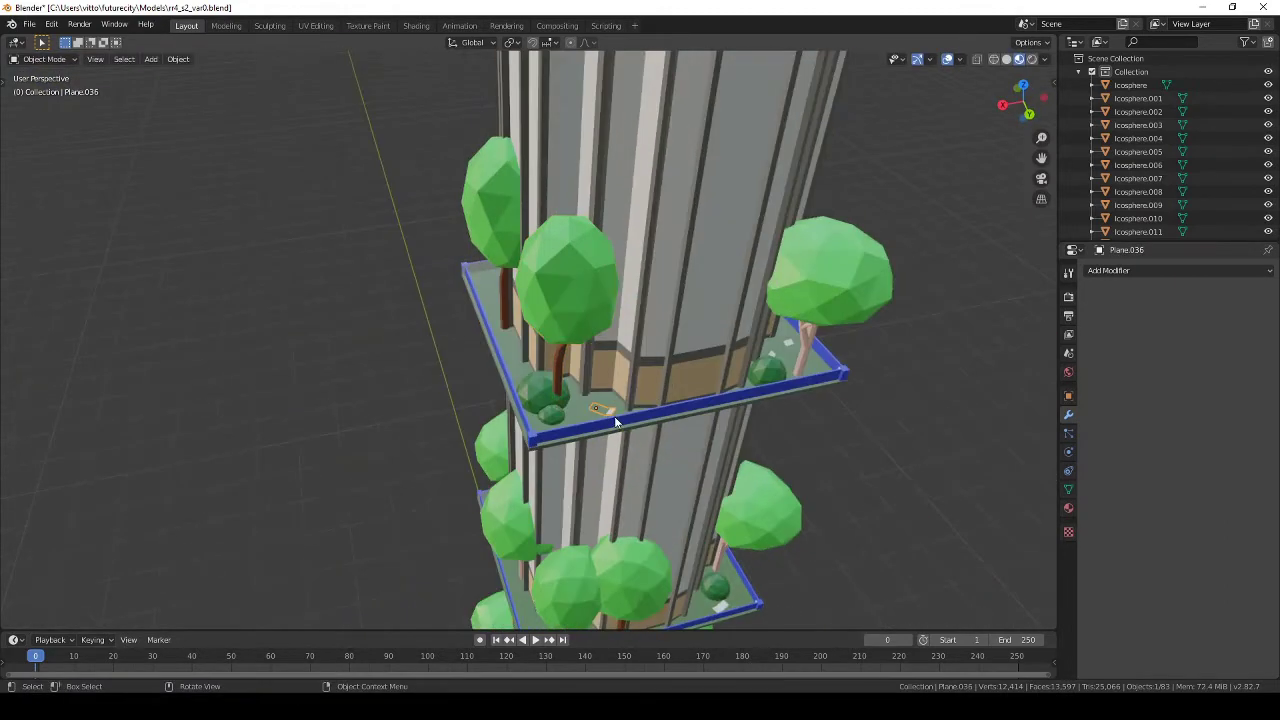
key("KP_1")
key("z")
middle_click_drag(611, 131, 623, 306)
left_click(625, 310)
scroll(627, 313, "down", 3)
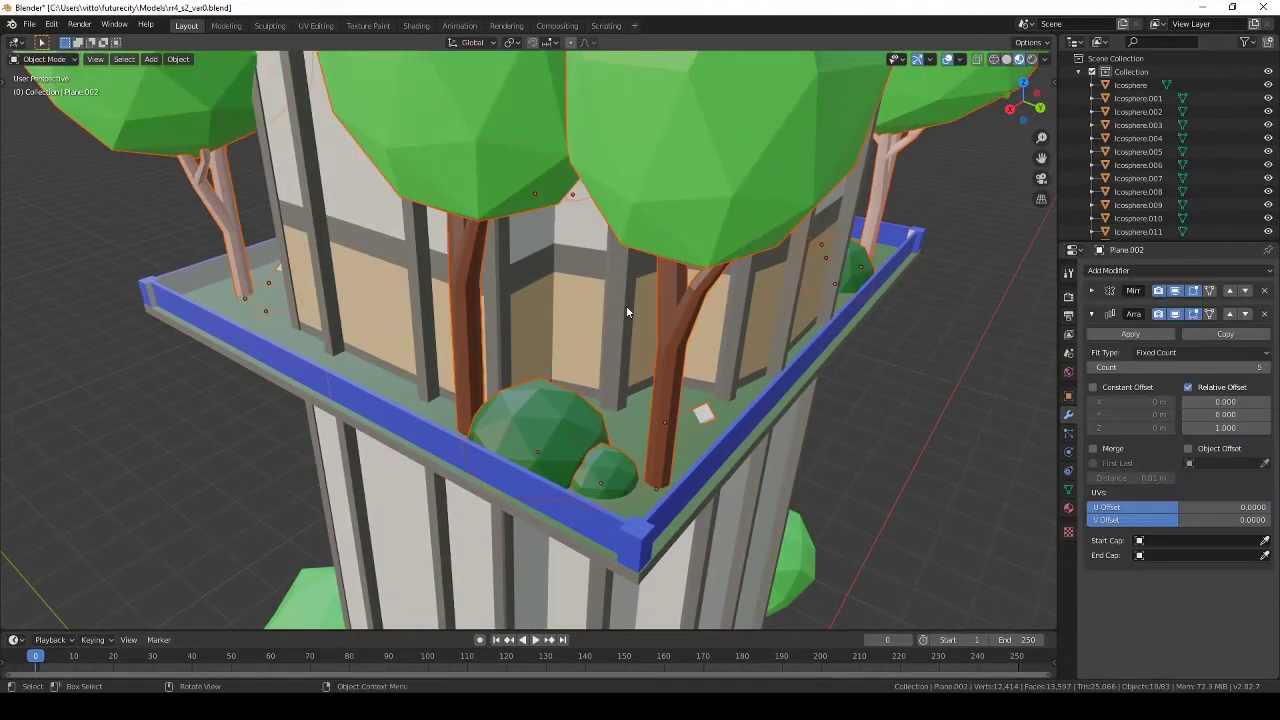
Step: Move trees around the balcony and select a bush to reposition
middle_click_drag(626, 300, 841, 370)
scroll(648, 392, "up", 3)
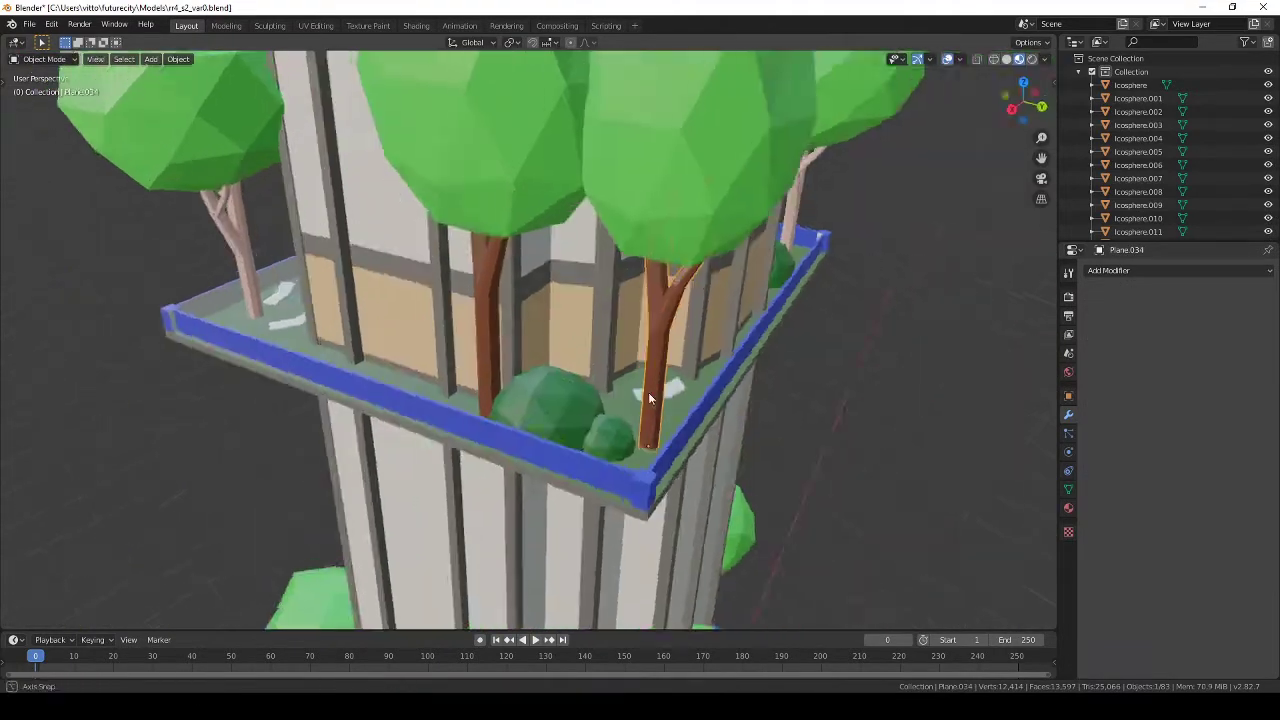
scroll(648, 392, "down", 6)
scroll(648, 300, "up", 4)
left_click(643, 189)
key("g")
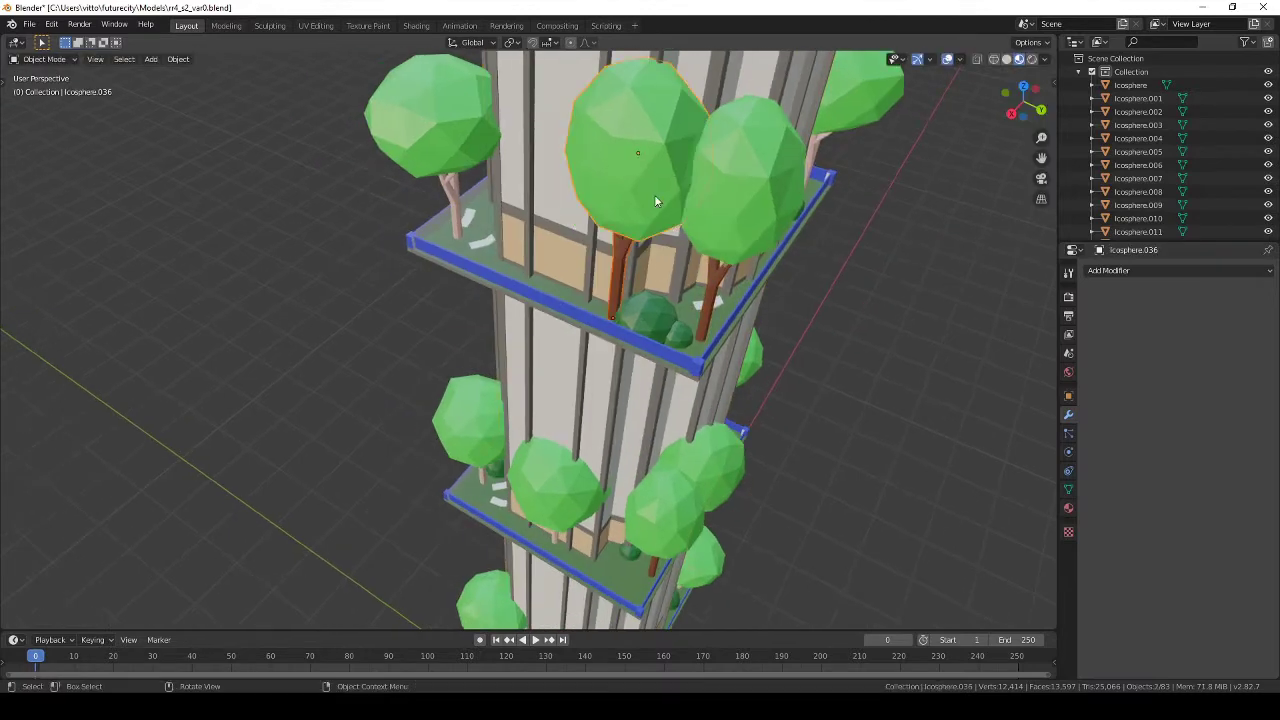
left_click(655, 200)
mouse_move(655, 200)
middle_mouse_down()
mouse_move(739, 262)
mouse_move(463, 257)
middle_mouse_up()
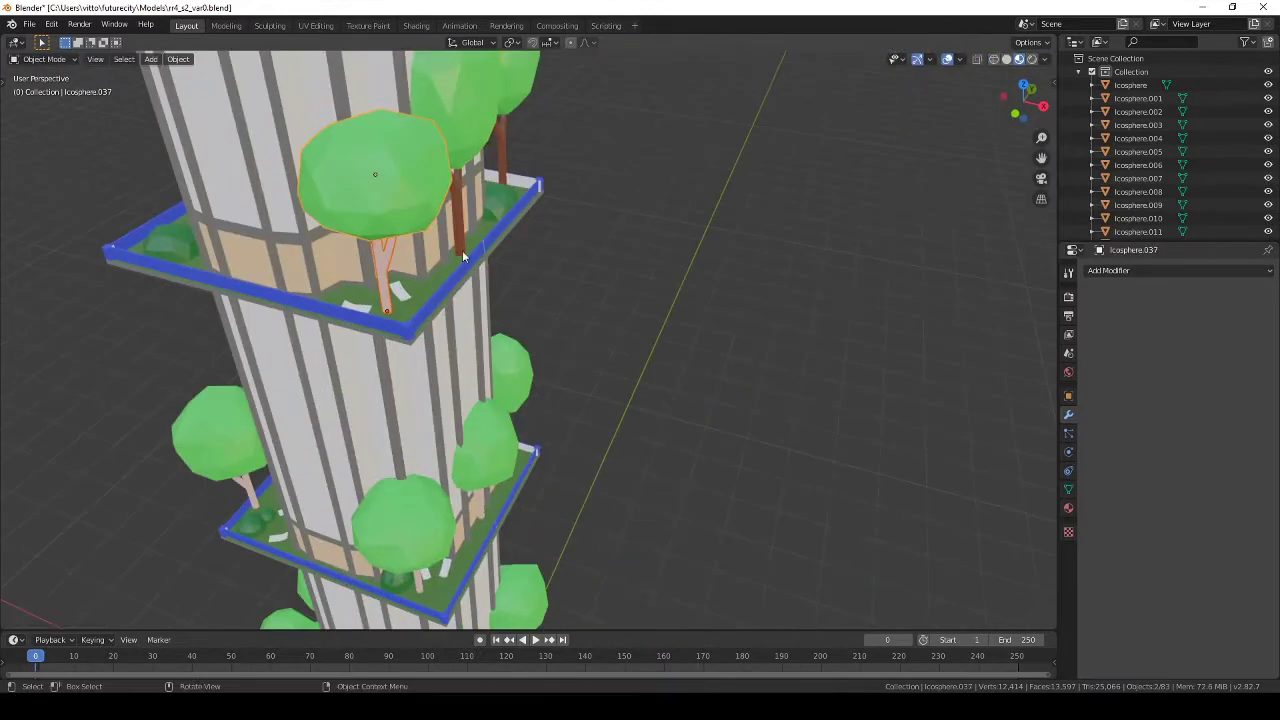
left_click(363, 306)
mouse_move(363, 306)
middle_mouse_down()
mouse_move(510, 269)
mouse_move(385, 350)
middle_mouse_up()
left_click(385, 350)
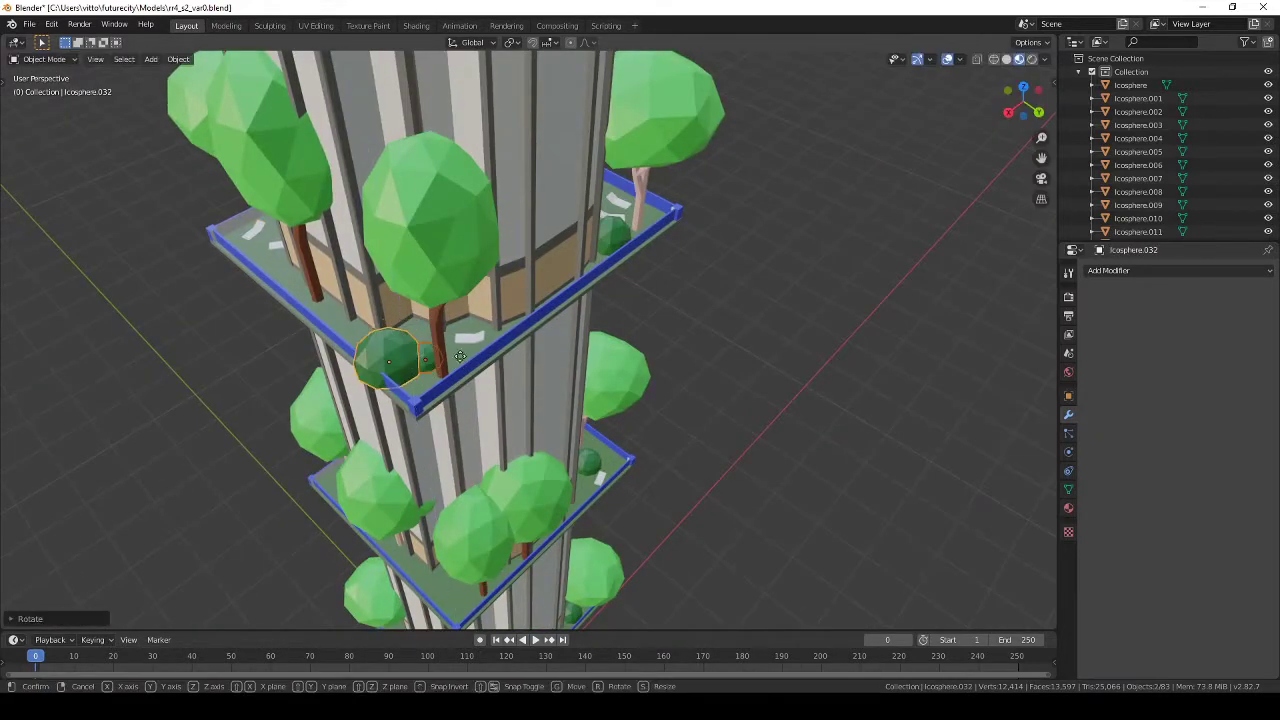
Step: Finish positioning the moved bush and duplicated trees on the balcony
left_click(494, 311)
mouse_move(494, 311)
middle_mouse_down()
mouse_move(488, 375)
mouse_move(384, 156)
mouse_move(536, 306)
mouse_move(417, 250)
mouse_move(525, 440)
mouse_move(398, 341)
middle_mouse_up()
left_click(384, 156)
left_click(361, 183)
left_click(398, 341)
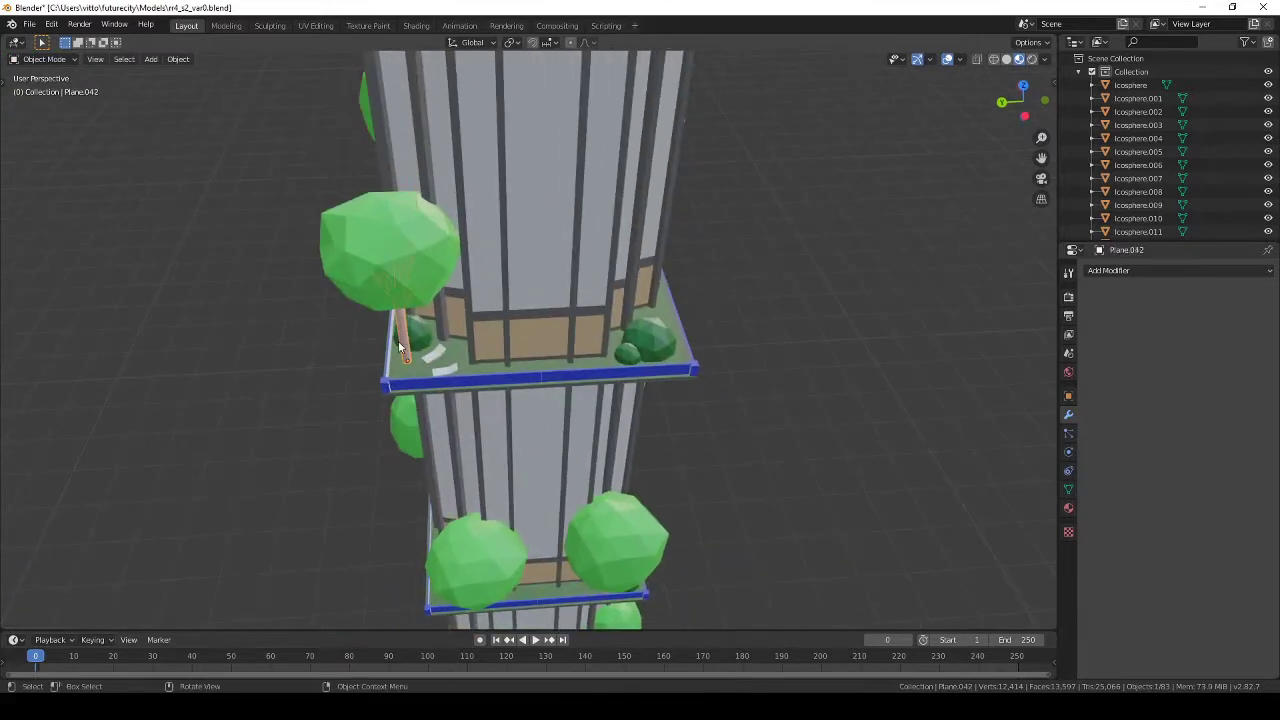
left_click(459, 303)
key("KP_7")
right_click(497, 421)
mouse_move(497, 421)
middle_mouse_down()
mouse_move(721, 326)
mouse_move(686, 357)
mouse_move(425, 345)
middle_mouse_up()
Step: Shift one tree along the X axis and scale another tree on the balcony
left_click(425, 345)
key("g")
key("x")
left_click(440, 232)
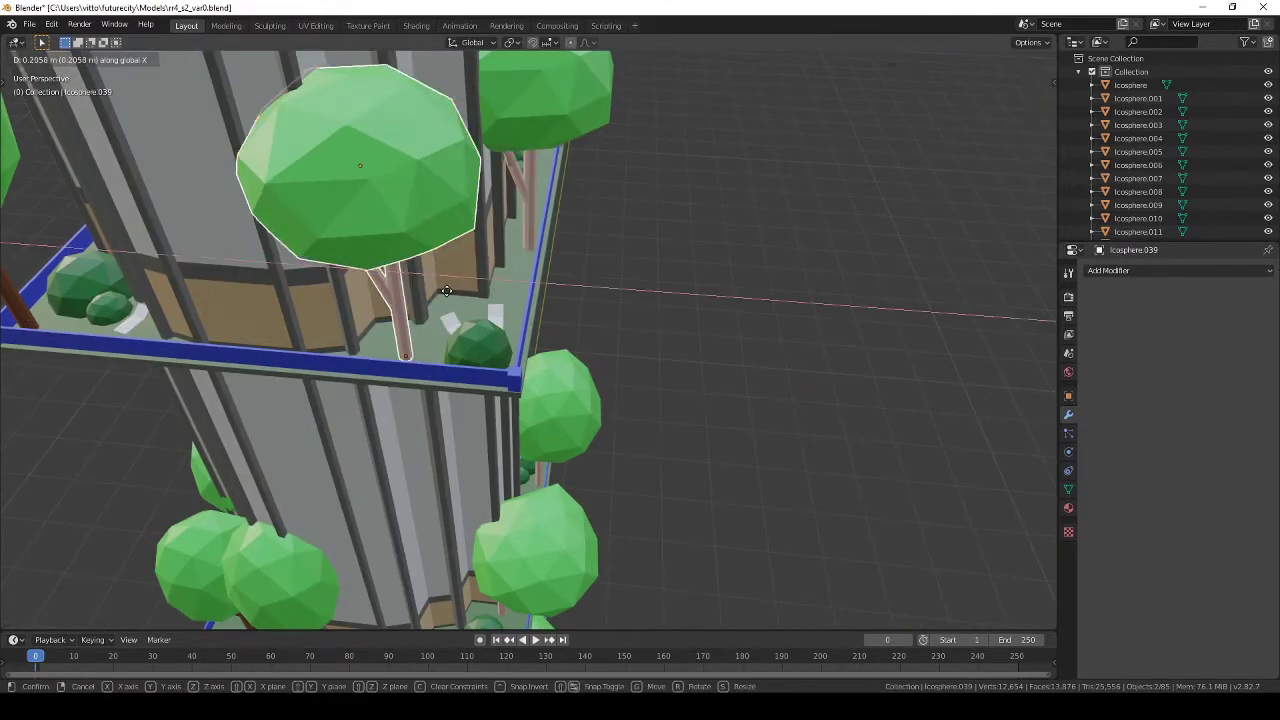
key("s")
mouse_move(440, 232)
middle_mouse_down()
mouse_move(588, 155)
mouse_move(423, 312)
mouse_move(664, 322)
middle_mouse_up()
left_click(581, 182)
left_click(423, 312)
Step: Box-select a lower floor's trees in the side wireframe view
scroll(663, 322, "down", 5)
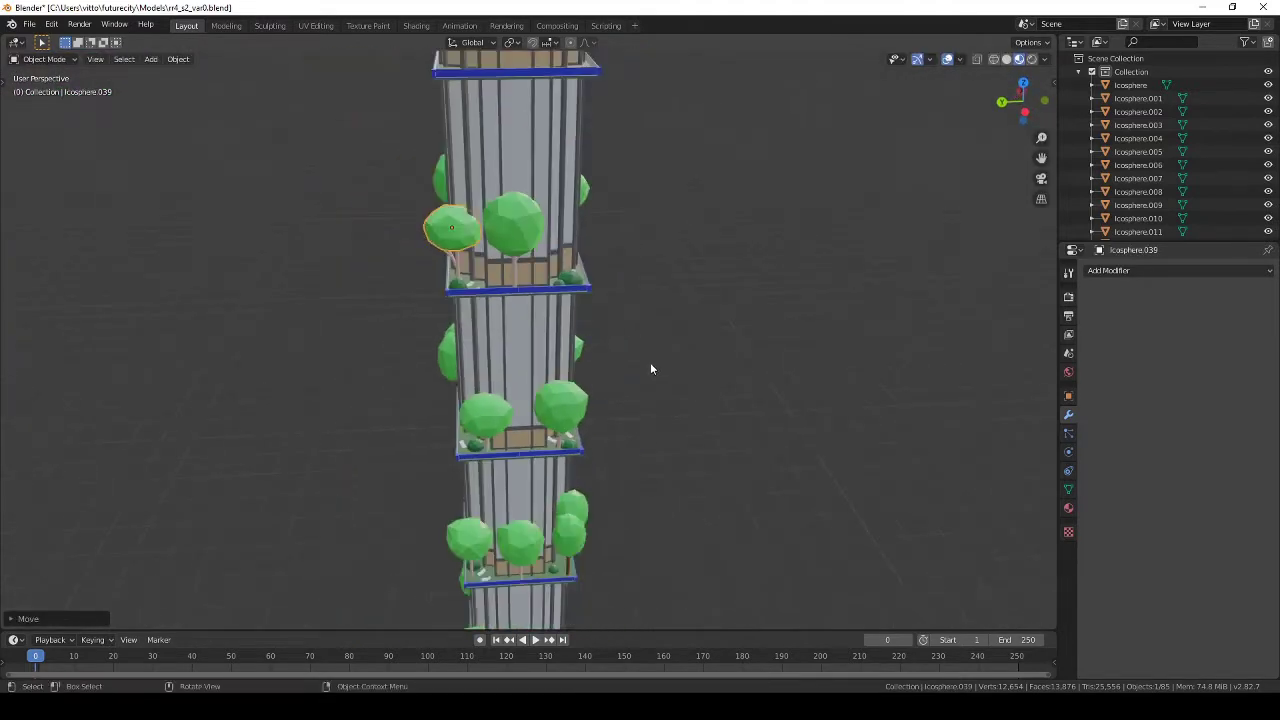
middle_click_drag(650, 366, 631, 409)
scroll(631, 409, "down", 3)
scroll(449, 398, "up", 6)
mouse_move(546, 420)
middle_mouse_down()
mouse_move(449, 398)
mouse_move(530, 353)
mouse_move(248, 282)
middle_mouse_up()
key("shift+z")
left_click_drag(543, 394, 129, 494)
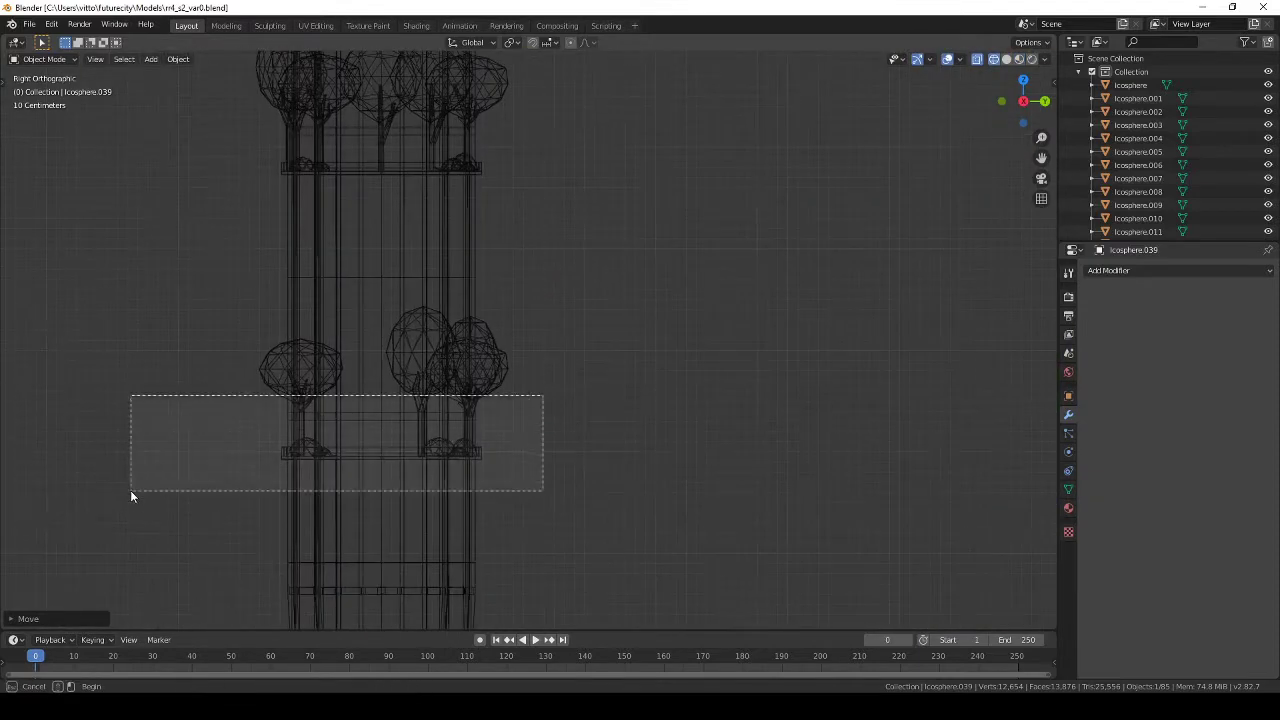
key("b")
mouse_move(680, 346)
left_mouse_down()
mouse_move(560, 427)
mouse_move(403, 483)
left_mouse_up()
key("b")
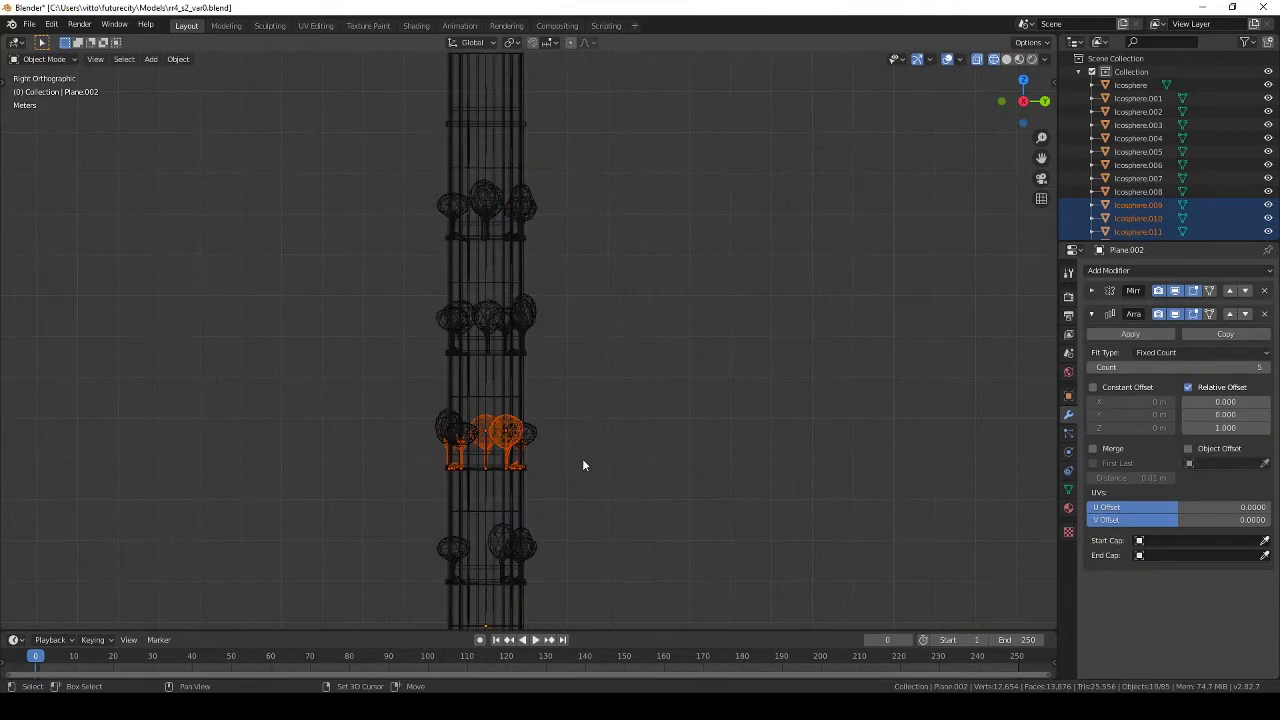
scroll(500, 503, "up", 3)
Step: Duplicate the selected trees and move them along Z onto the top balcony
key("shift+d")
left_click(590, 500)
key("g")
scroll(550, 492, "up", 3)
left_click(452, 231)
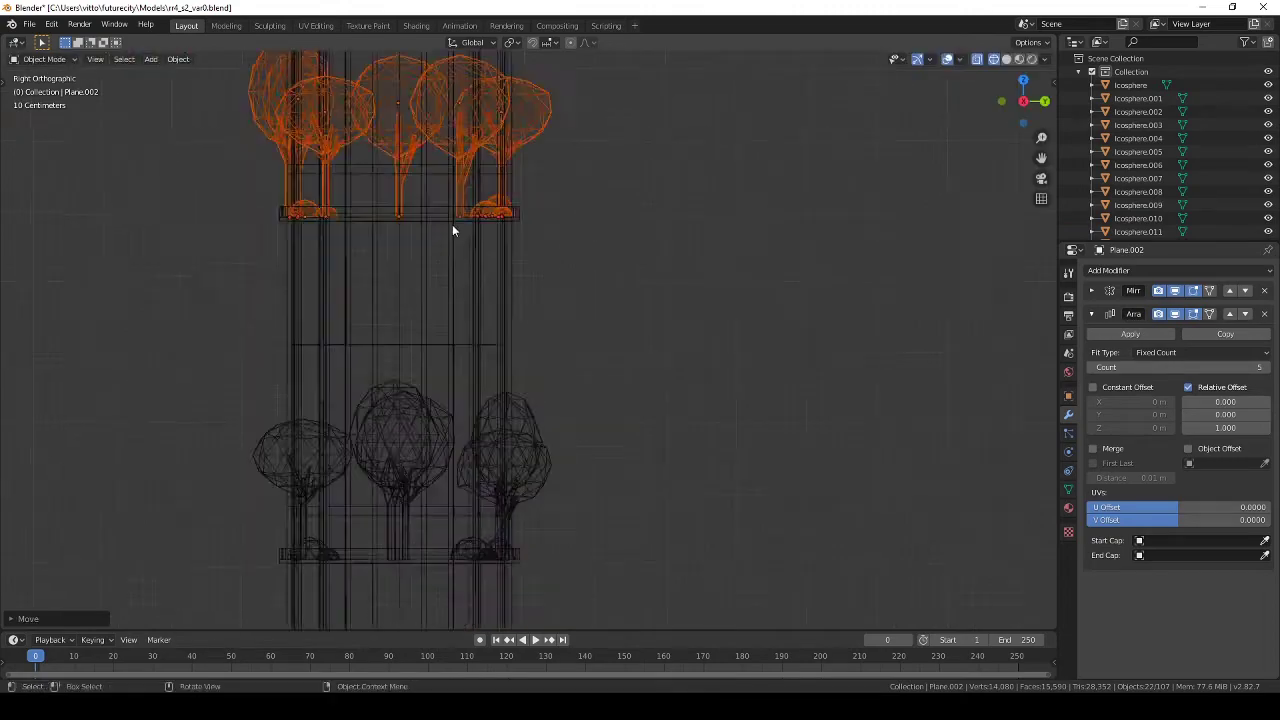
mouse_move(452, 231)
middle_mouse_down()
mouse_move(497, 473)
mouse_move(583, 442)
mouse_move(856, 432)
mouse_move(623, 336)
mouse_move(590, 420)
middle_mouse_up()
key("shift+z")
scroll(606, 403, "up", 3)
key("g")
key("z")
left_click(606, 403)
Step: Save rr4_s2_var0.blend
scroll(606, 403, "down", 6)
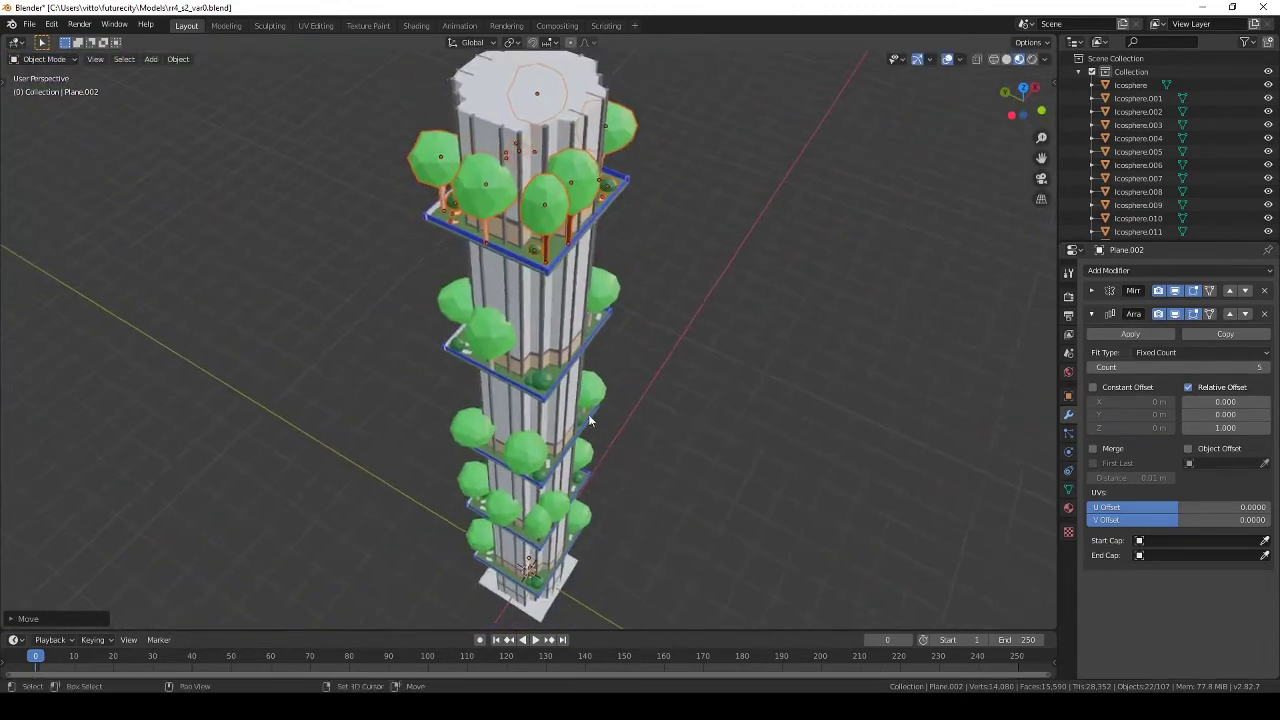
scroll(590, 420, "up", 3)
scroll(675, 394, "up", 2)
key("ctrl+s")
scroll(662, 471, "down", 5)
scroll(631, 465, "down", 2)
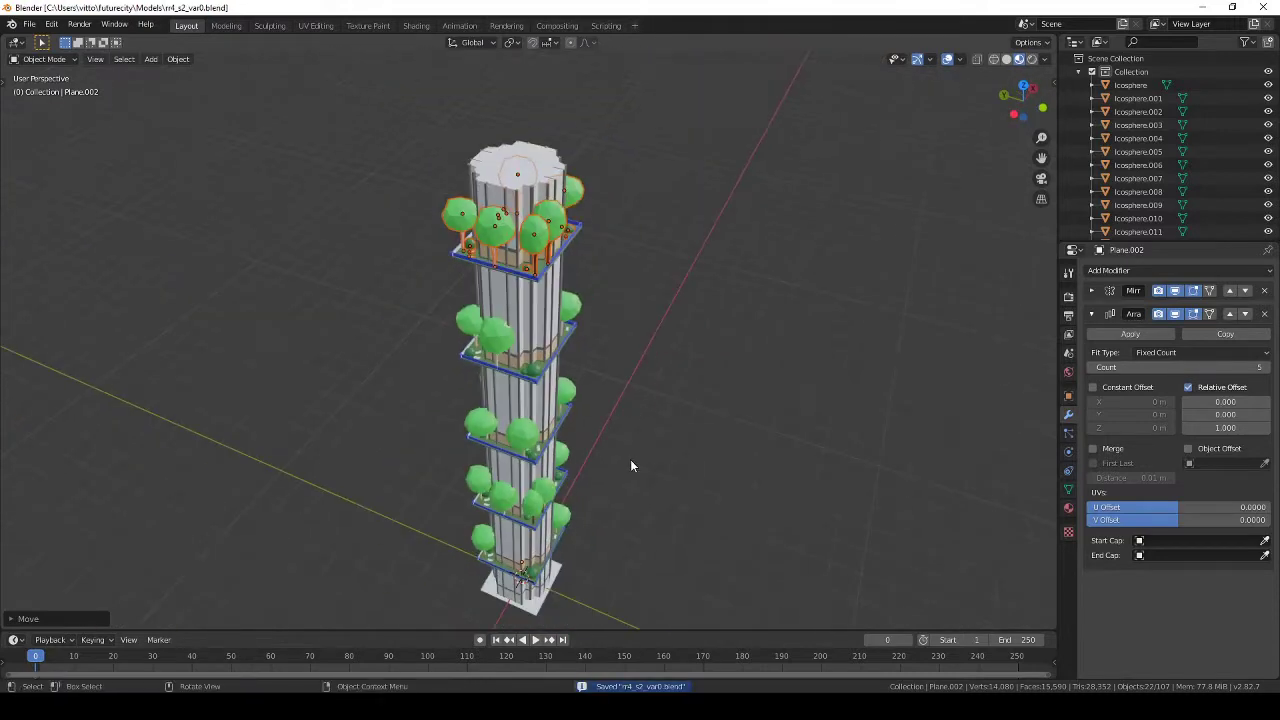
Step: Add a new Bezier curve to the scene from the top view
middle_click_drag(631, 465, 534, 366)
scroll(619, 447, "up", 3)
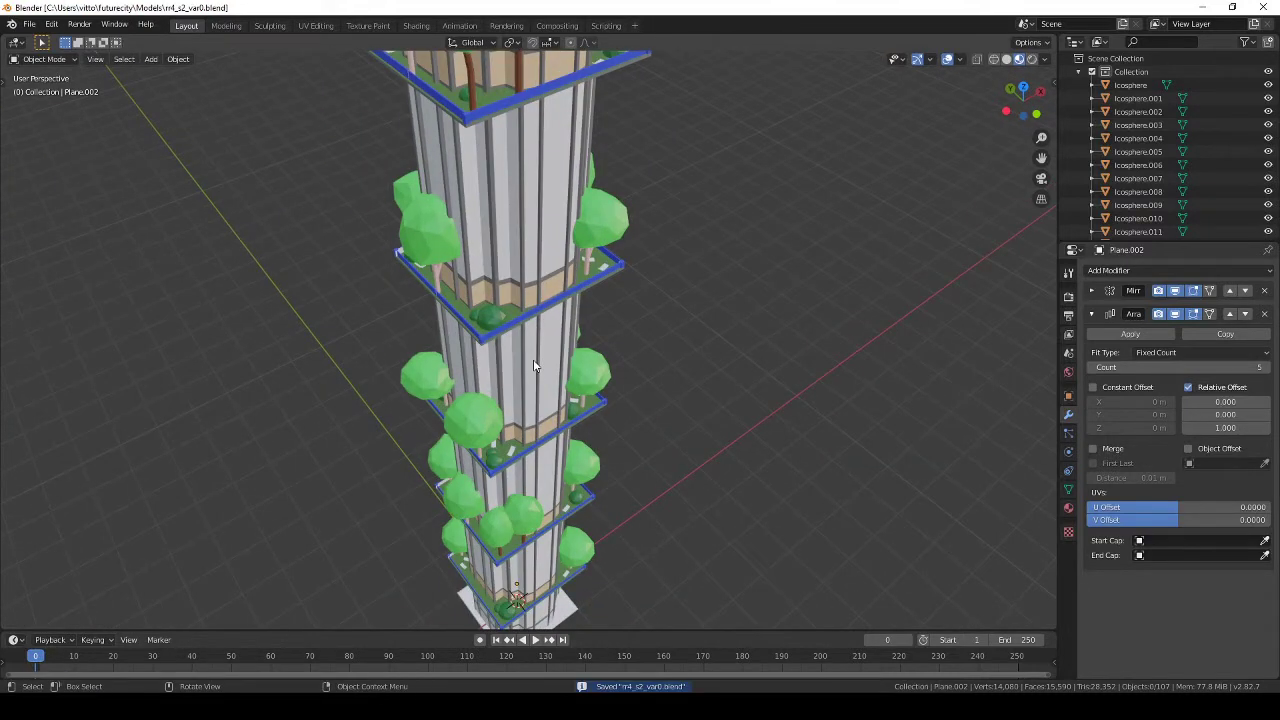
key("KP_7")
scroll(330, 280, "up", 3)
key("shift+a")
Step: Add a Bezier curve and position its points to hang down from the balcony
left_click(372, 263)
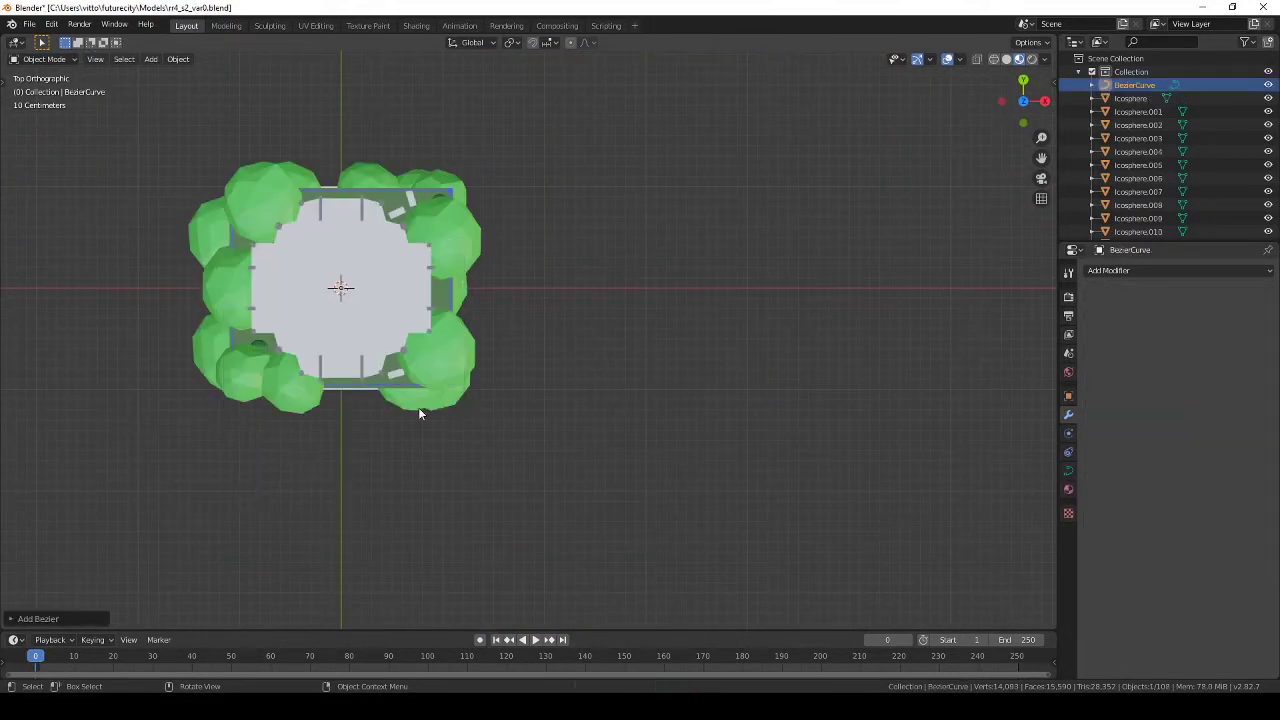
key("shift+z")
key("KP_1")
scroll(599, 358, "down", 3)
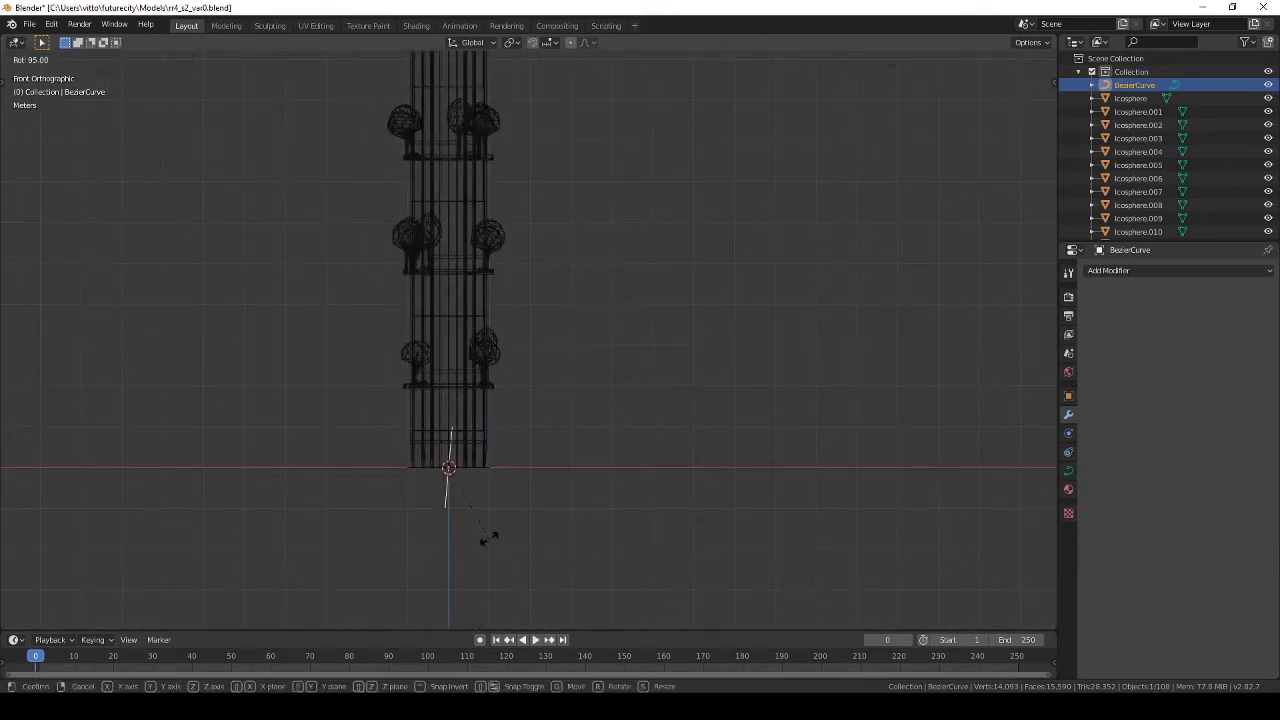
key("Tab")
key("KP_7")
scroll(488, 371, "up", 3)
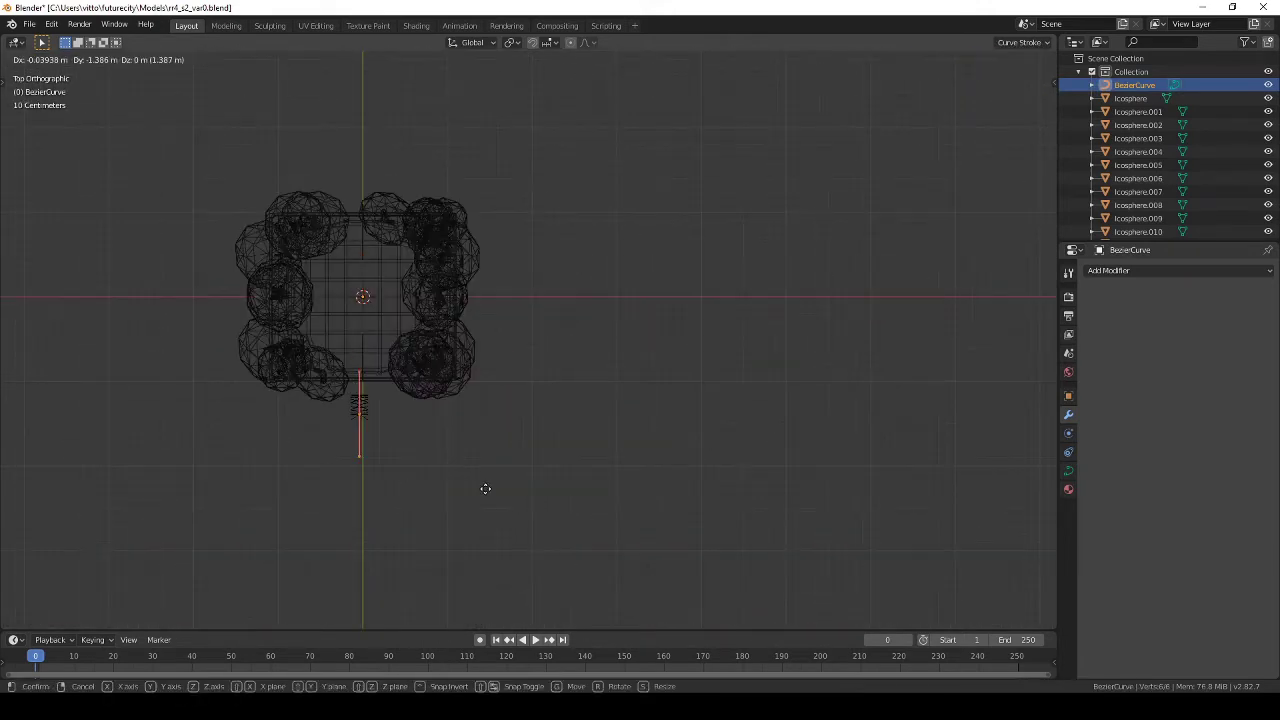
left_click(485, 488)
middle_click_drag(485, 488, 429, 349)
key("KP_3")
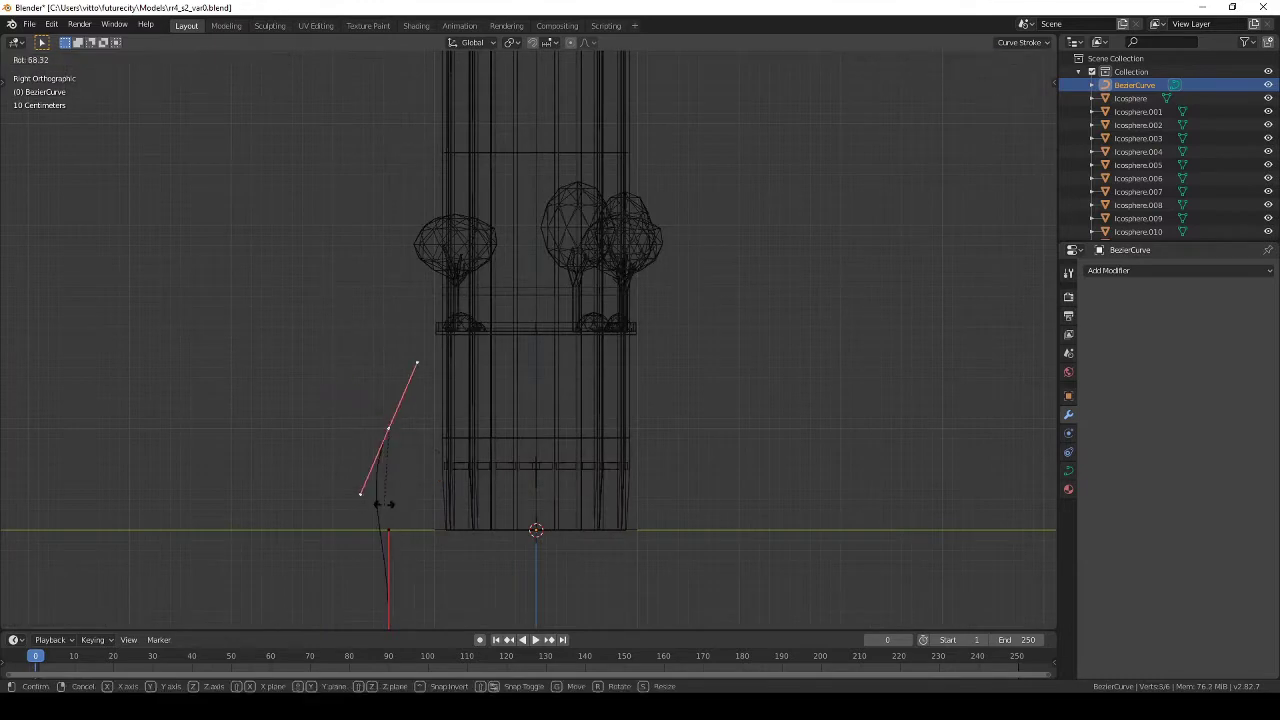
left_click(446, 557)
scroll(446, 557, "down", 2)
Step: Add a Mirror modifier to the curve, mirroring across the Y axis
left_click(1108, 270)
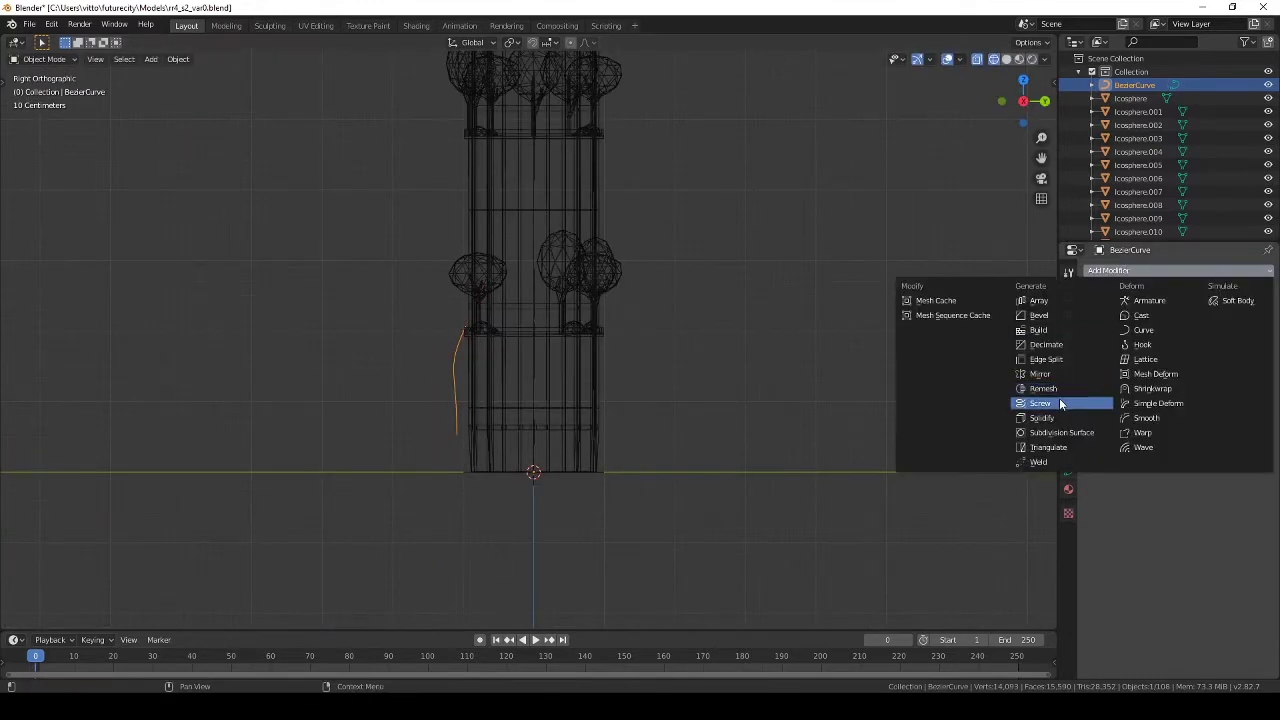
left_click(1050, 401)
middle_click_drag(1040, 400, 777, 440)
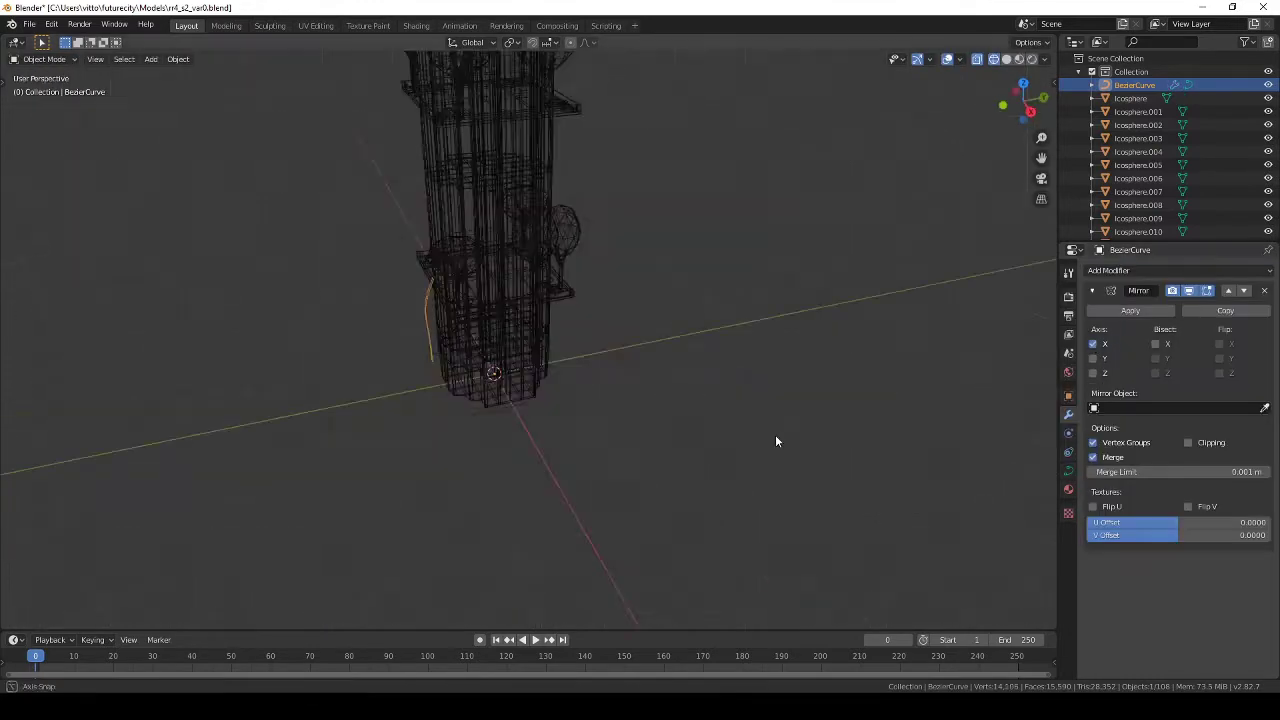
left_click(1093, 358)
middle_click_drag(1093, 358, 697, 370)
key("KP_3")
Step: Move the curve's end point to the balcony edge and rotate its handle
key("Tab")
scroll(548, 273, "up", 3)
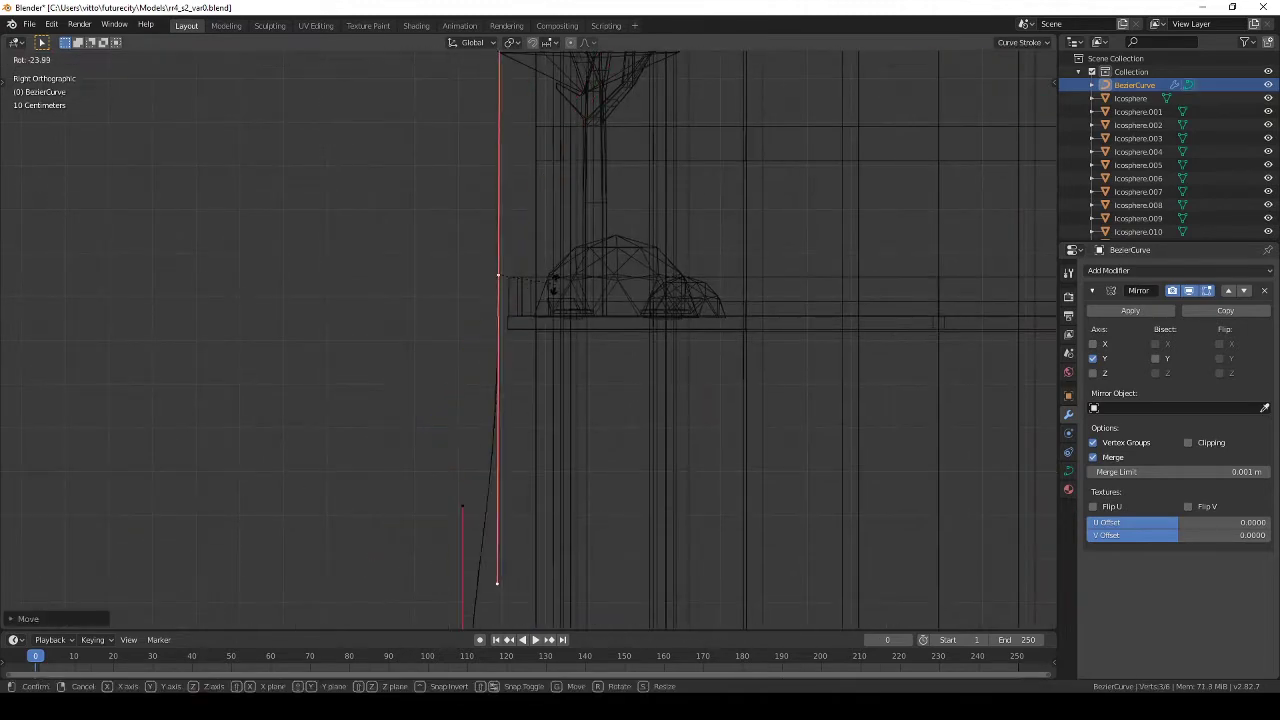
scroll(609, 62, "down", 1)
key("g")
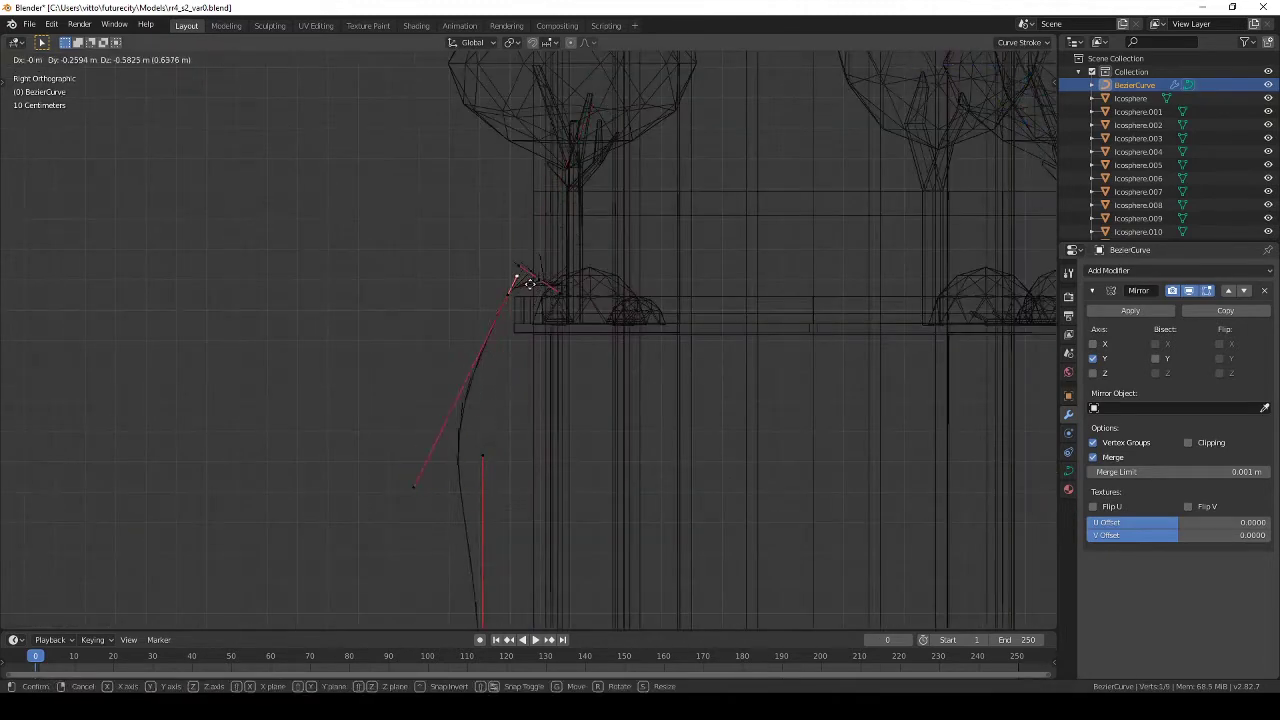
left_click(532, 289)
scroll(724, 305, "up", 3)
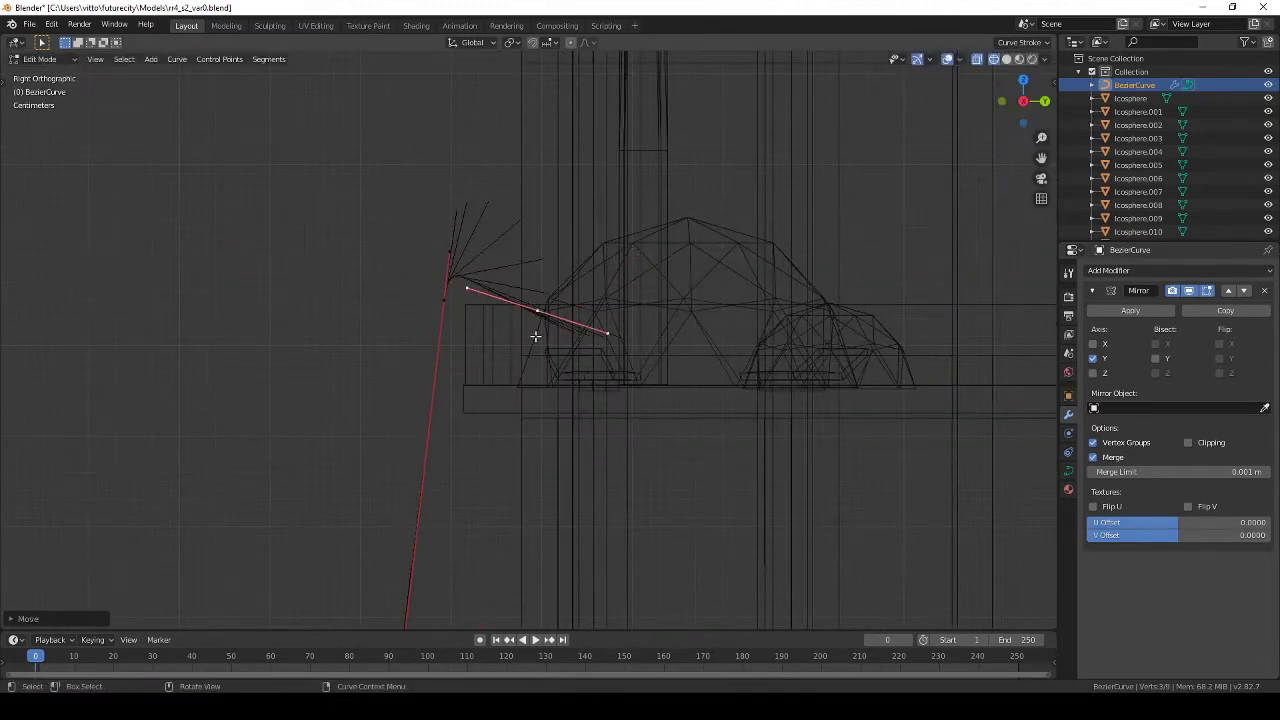
left_click(452, 313)
scroll(523, 449, "down", 4)
key("r")
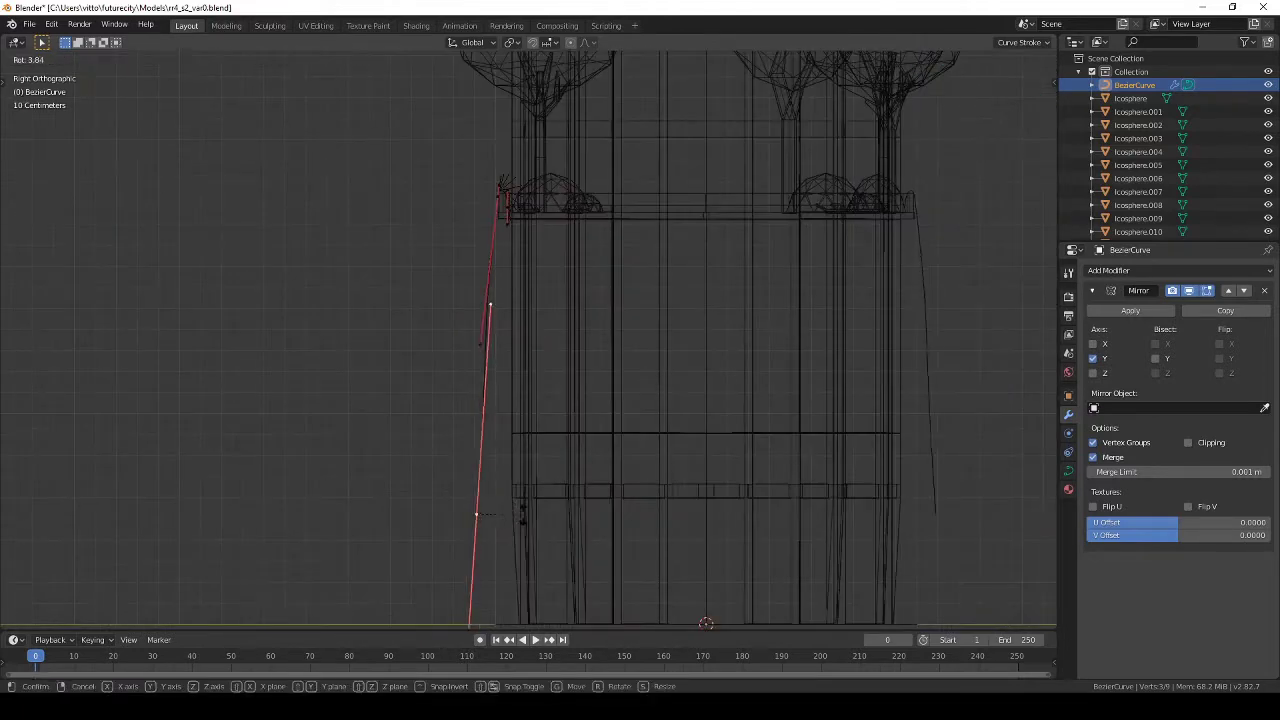
Step: Return to solid shading and save the file
mouse_move(605, 459)
middle_mouse_down()
mouse_move(546, 363)
mouse_move(526, 370)
middle_mouse_up()
key("z")
left_click(670, 377)
key("ctrl+s")
Step: Add a small Bezier Circle and bring up the curve's shape settings for the bevel
key("shift+a")
left_click(585, 375)
key("g")
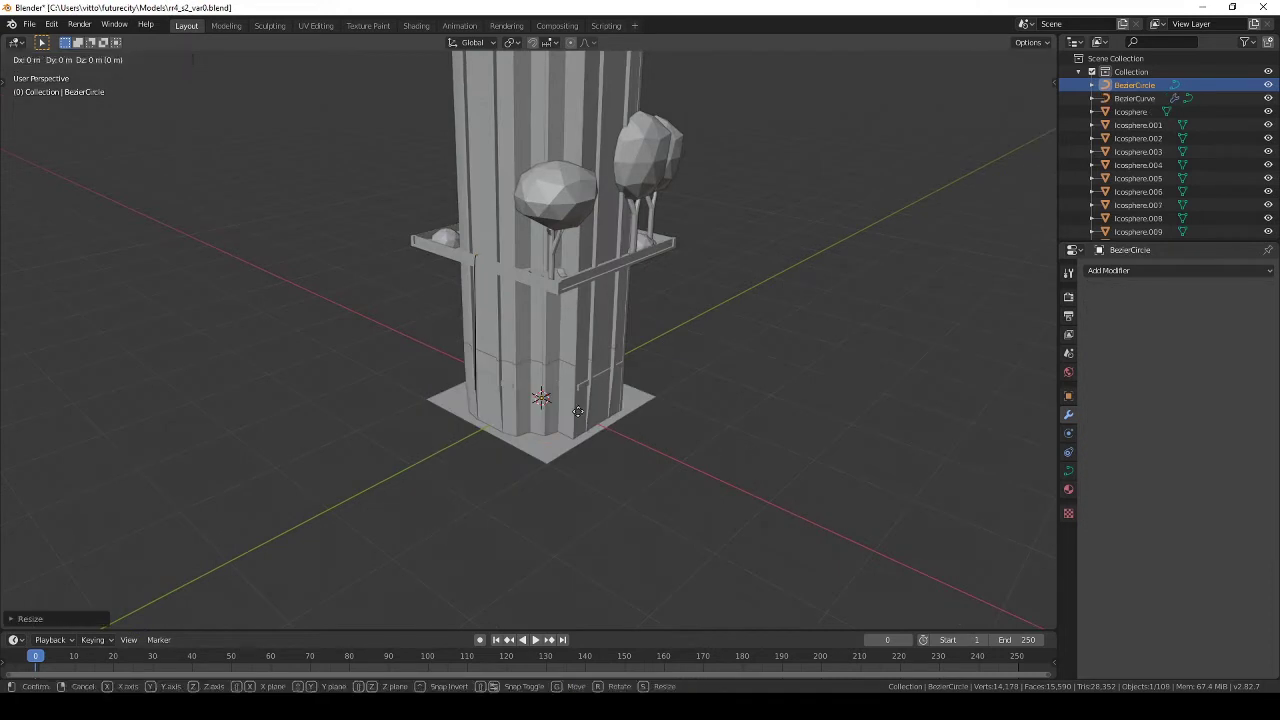
scroll(382, 410, "up", 2)
left_click(338, 336)
left_click(1068, 470)
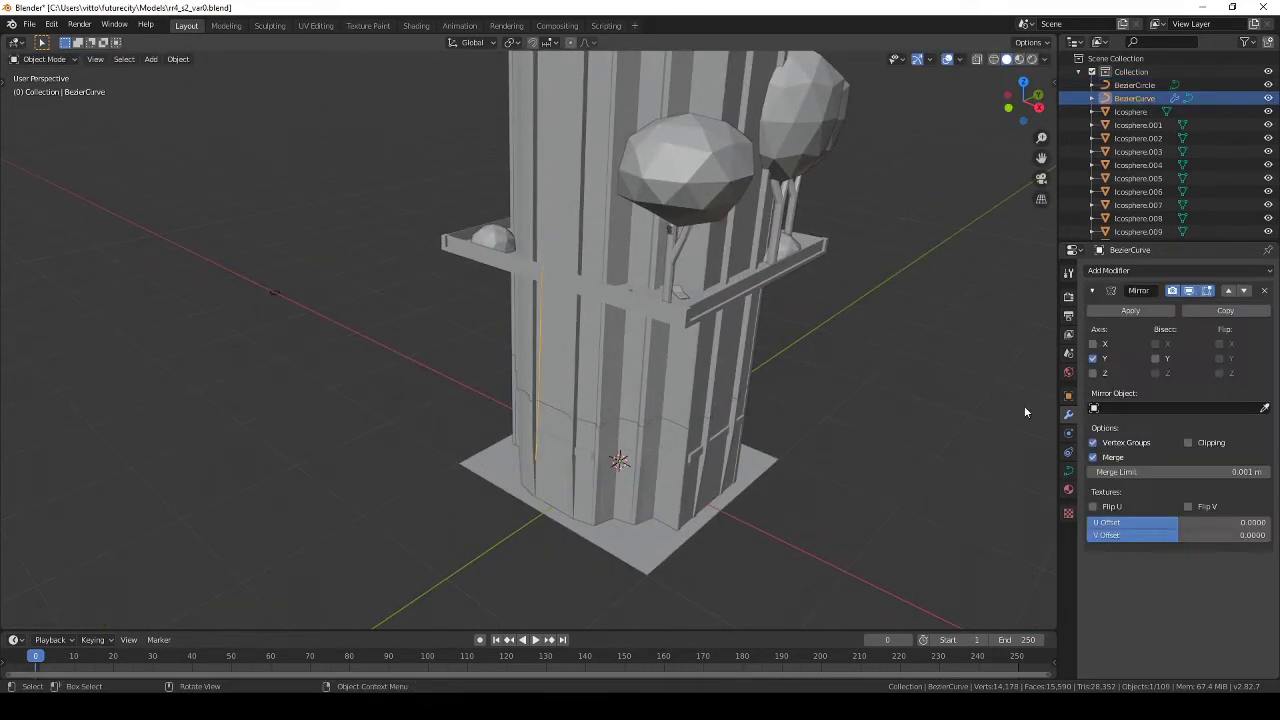
scroll(1156, 416, "down", 3)
scroll(1156, 416, "down", 3)
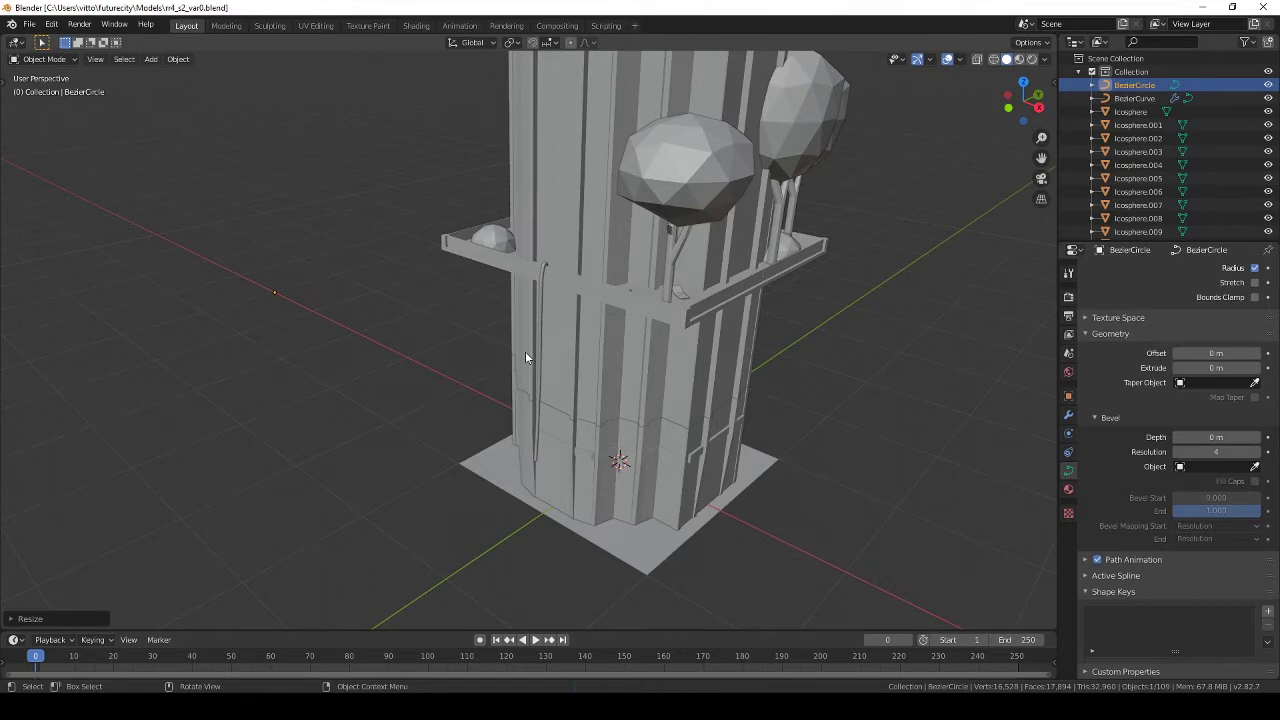
middle_click_drag(525, 357, 482, 328)
Step: Add an icosphere, scale it down and move it into place
key("KP_7")
key("shift+a")
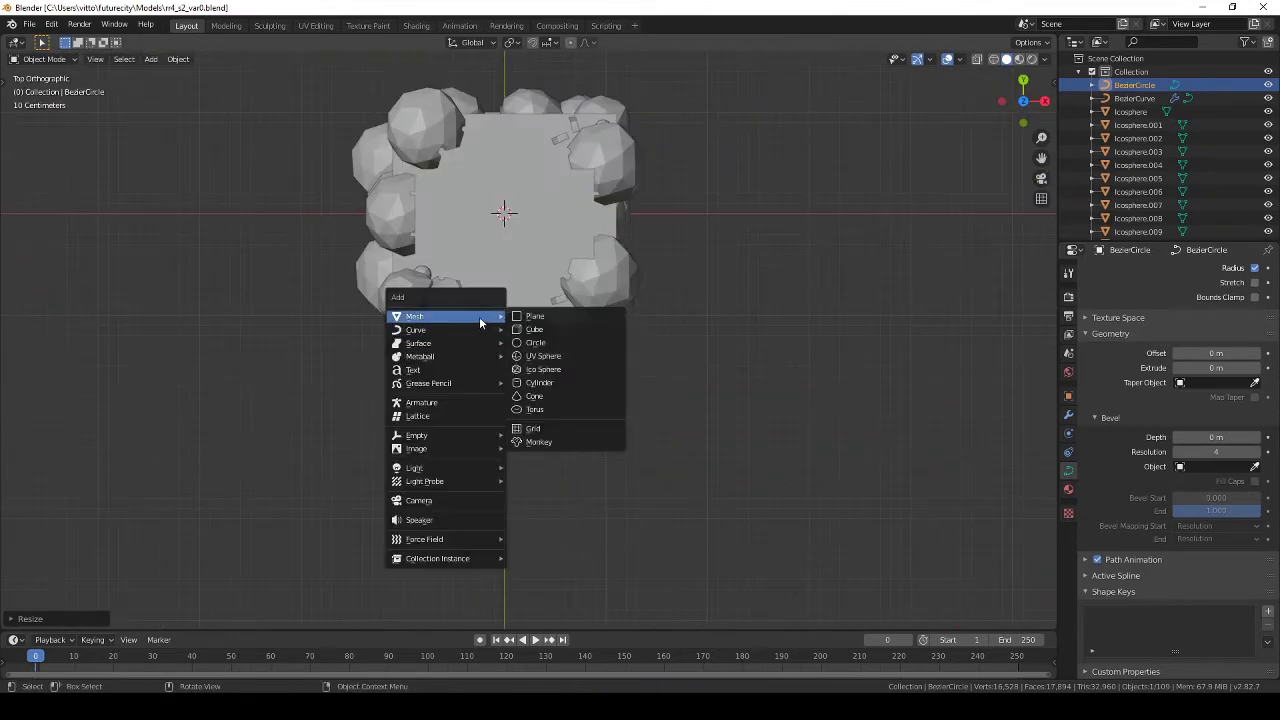
left_click(543, 369)
key("s")
middle_click_drag(567, 443, 510, 417)
key("KP_1")
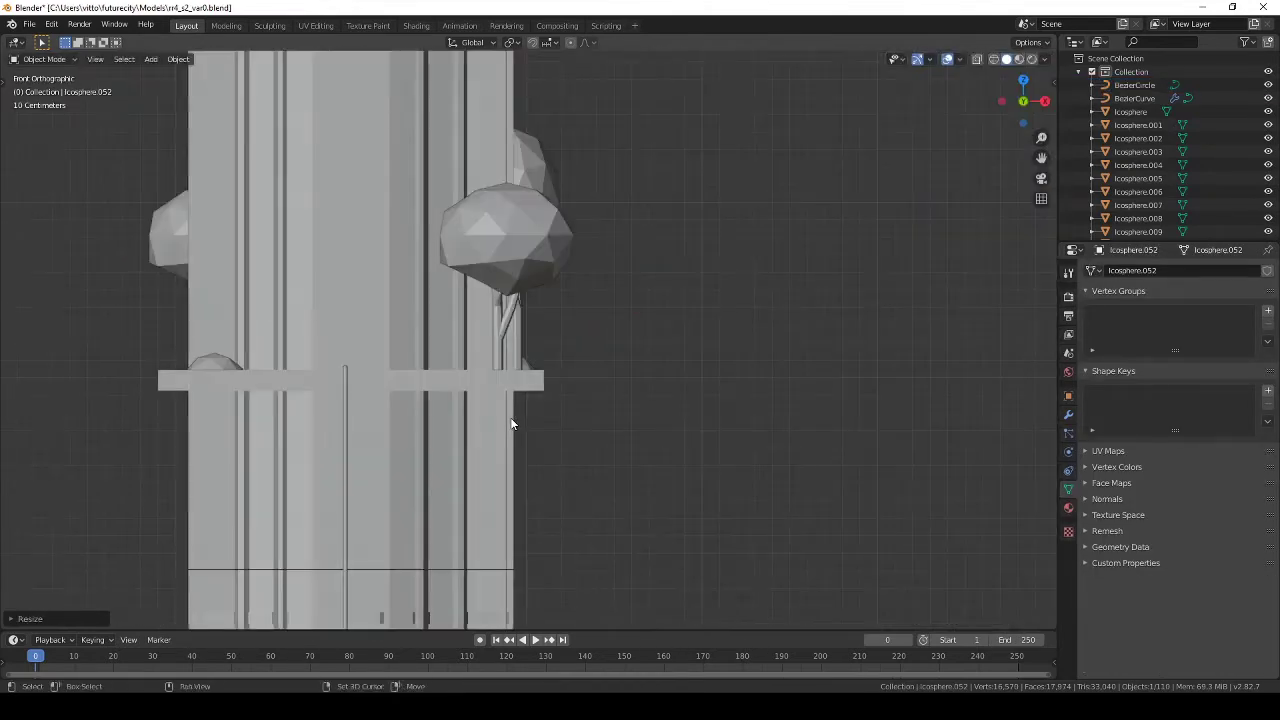
key("g")
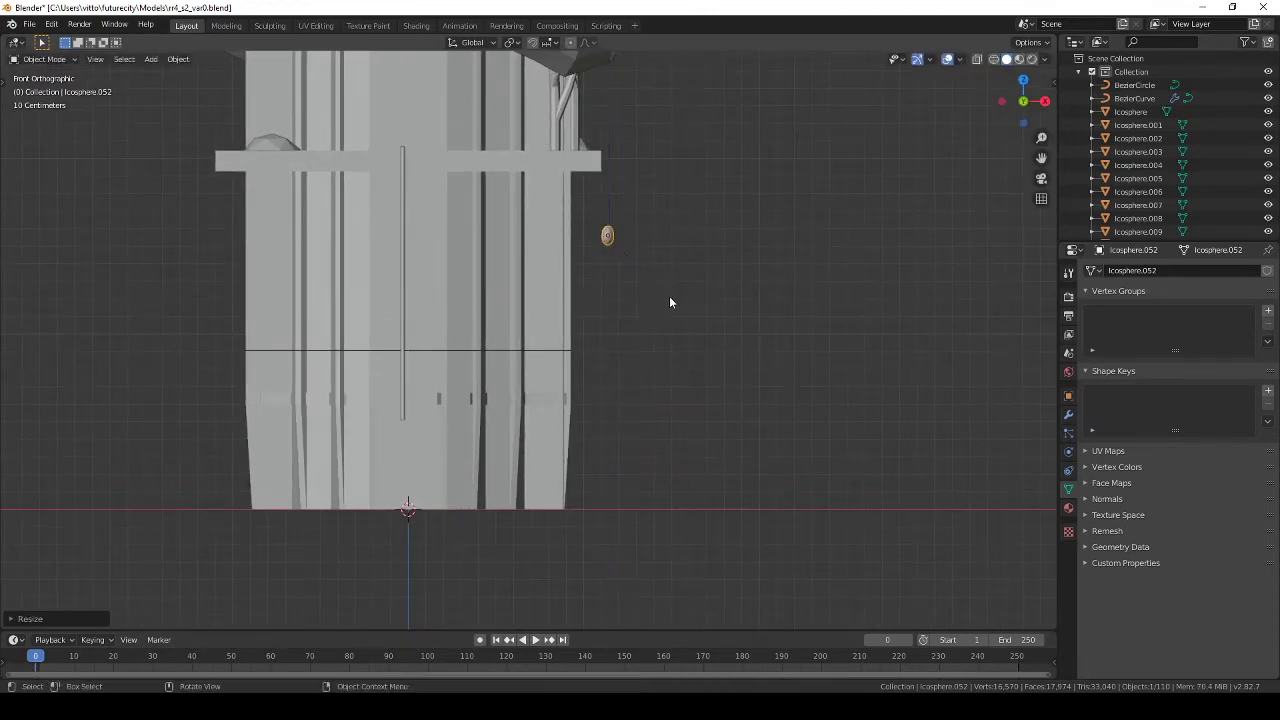
scroll(670, 302, "up", 2)
Step: Give the vine curve the rr4_s2_var0_jungle material and save the file
left_click(562, 333)
middle_click_drag(562, 333, 700, 340)
left_click(1068, 489)
left_click(1144, 336)
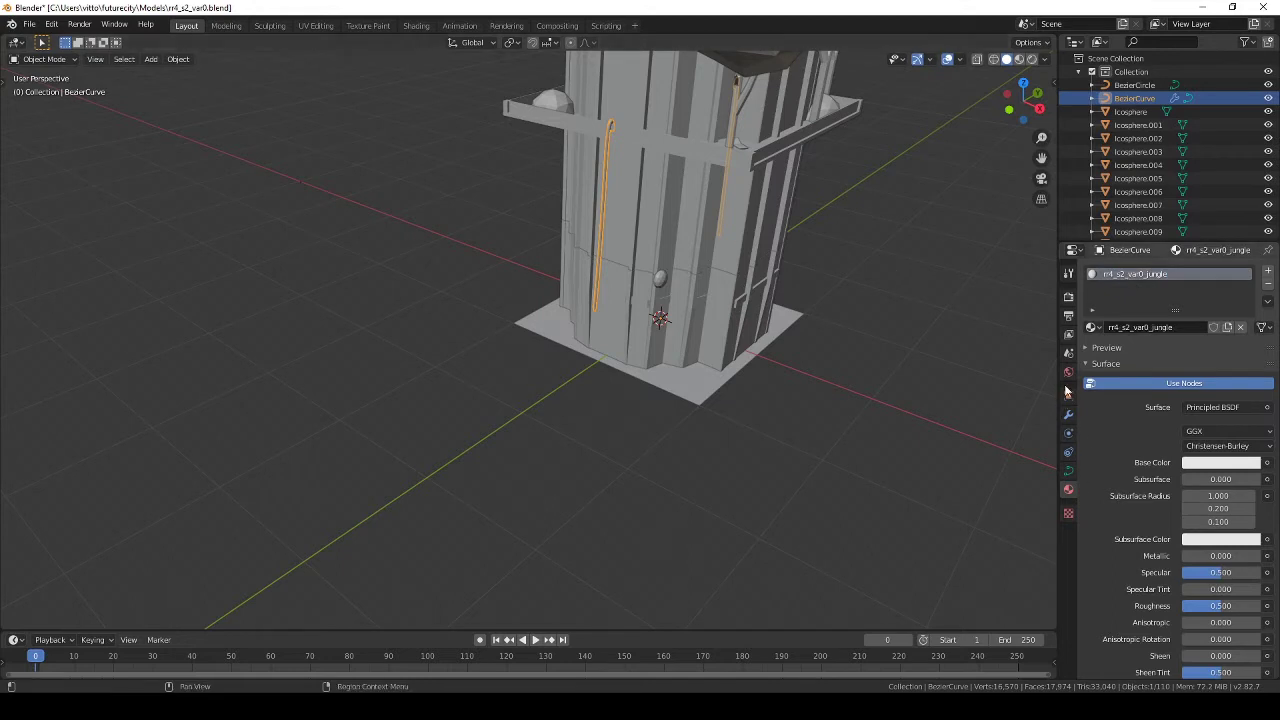
scroll(1069, 436, "up", 2, "ctrl")
scroll(1069, 436, "up", 3, "ctrl")
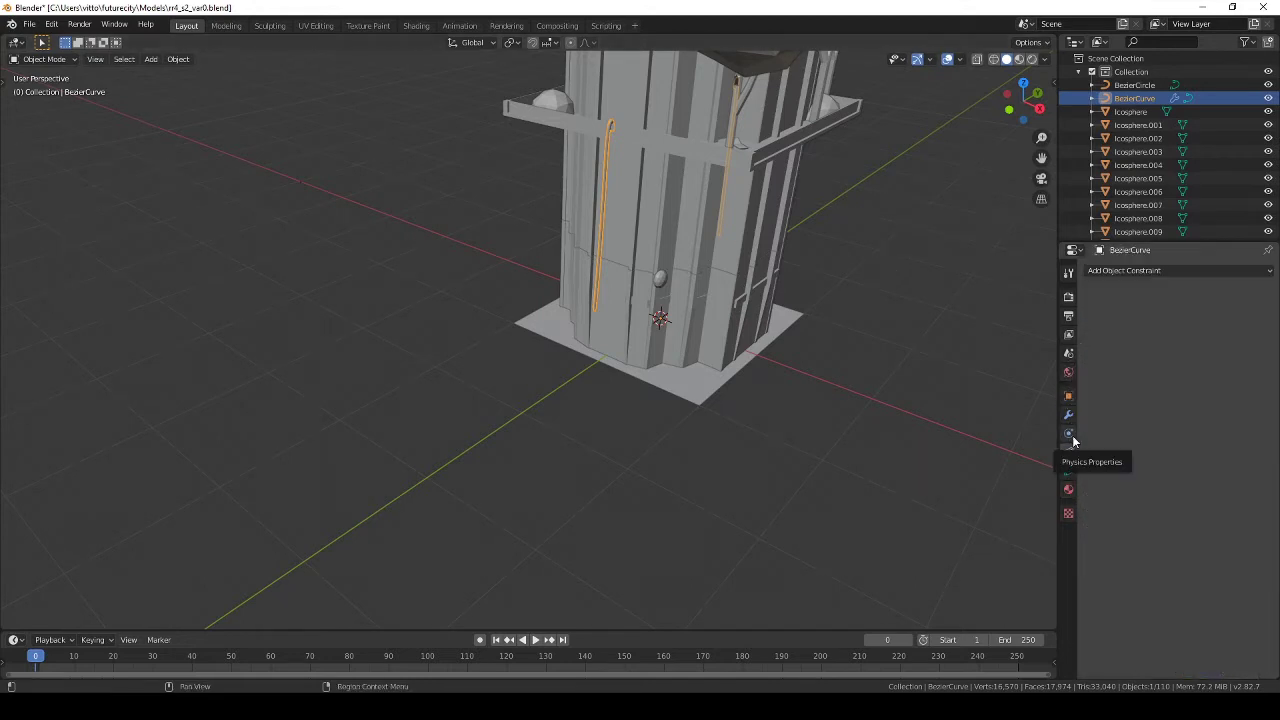
scroll(1069, 436, "up", 3, "ctrl")
scroll(1069, 436, "down", 7, "ctrl")
key("Tab")
key("Tab")
scroll(931, 414, "up", 3)
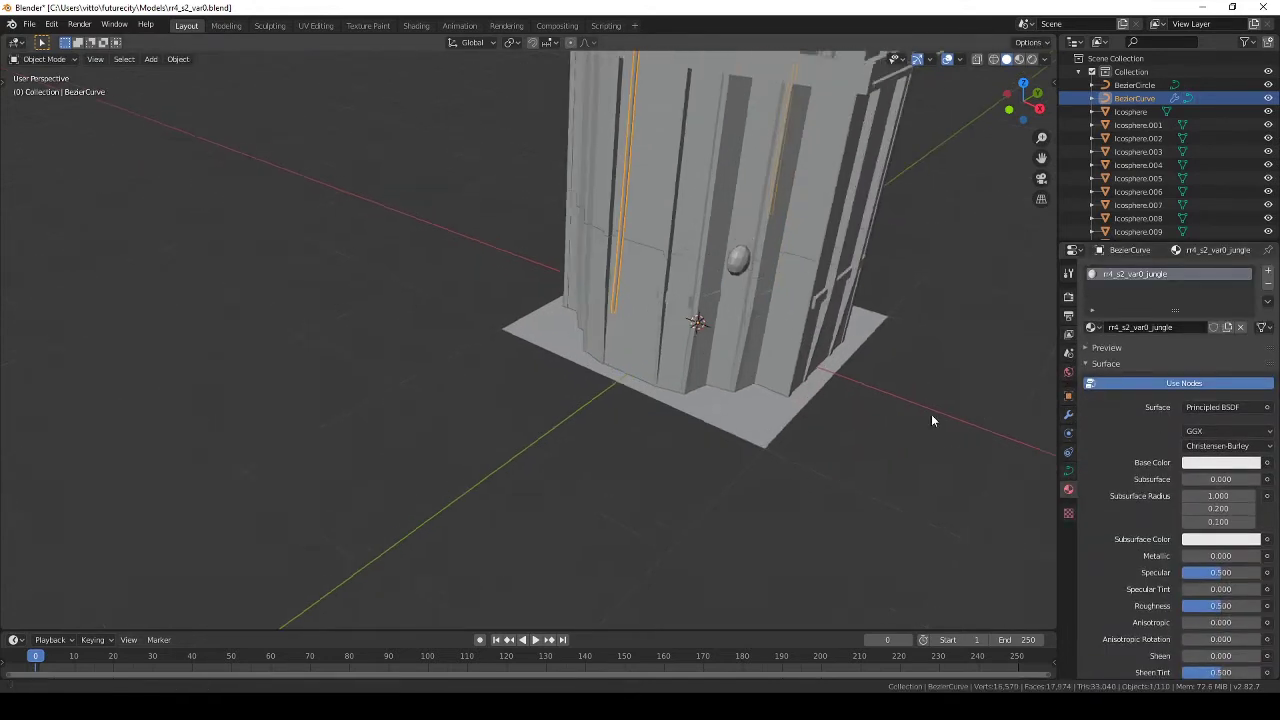
key("ctrl+s")
Step: Switch to Material Preview and set the vine material's Base Color to green
mouse_move(612, 338)
middle_mouse_down()
mouse_move(500, 283)
mouse_move(746, 460)
middle_mouse_up()
key("z")
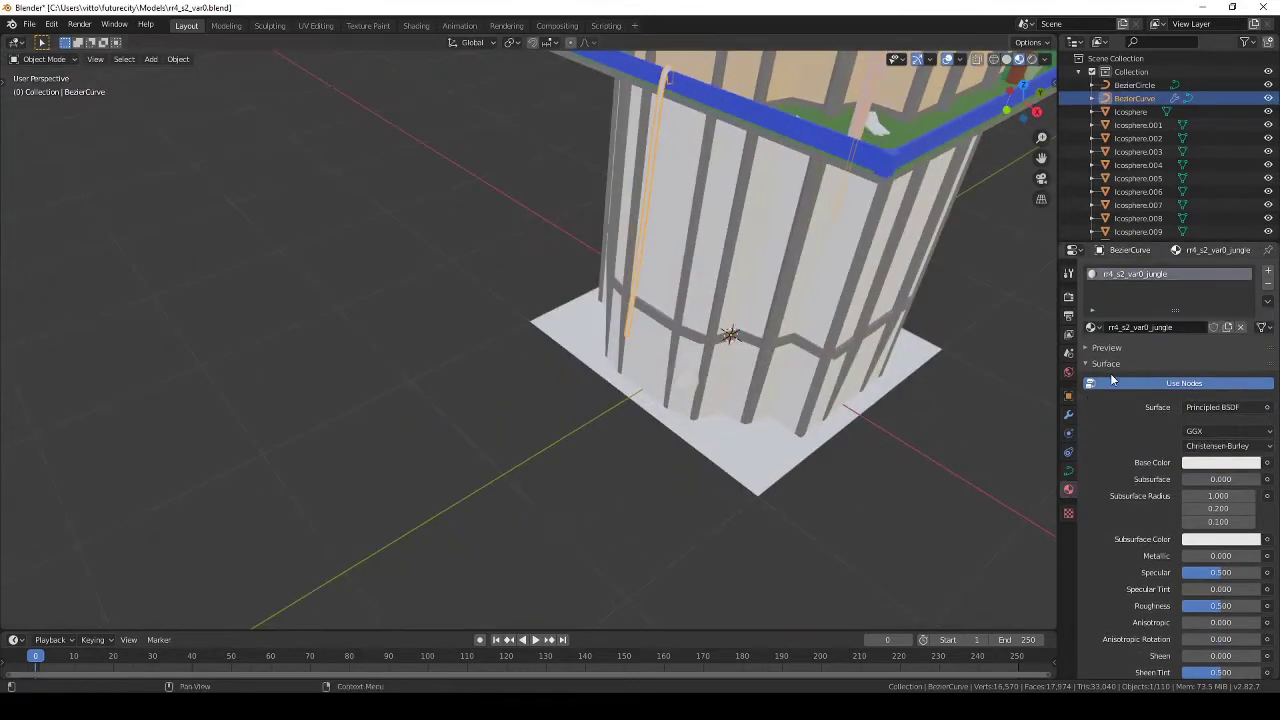
left_click(1221, 462)
left_click(1150, 340)
mouse_move(1000, 400)
middle_mouse_down()
mouse_move(899, 436)
mouse_move(594, 277)
mouse_move(624, 440)
middle_mouse_up()
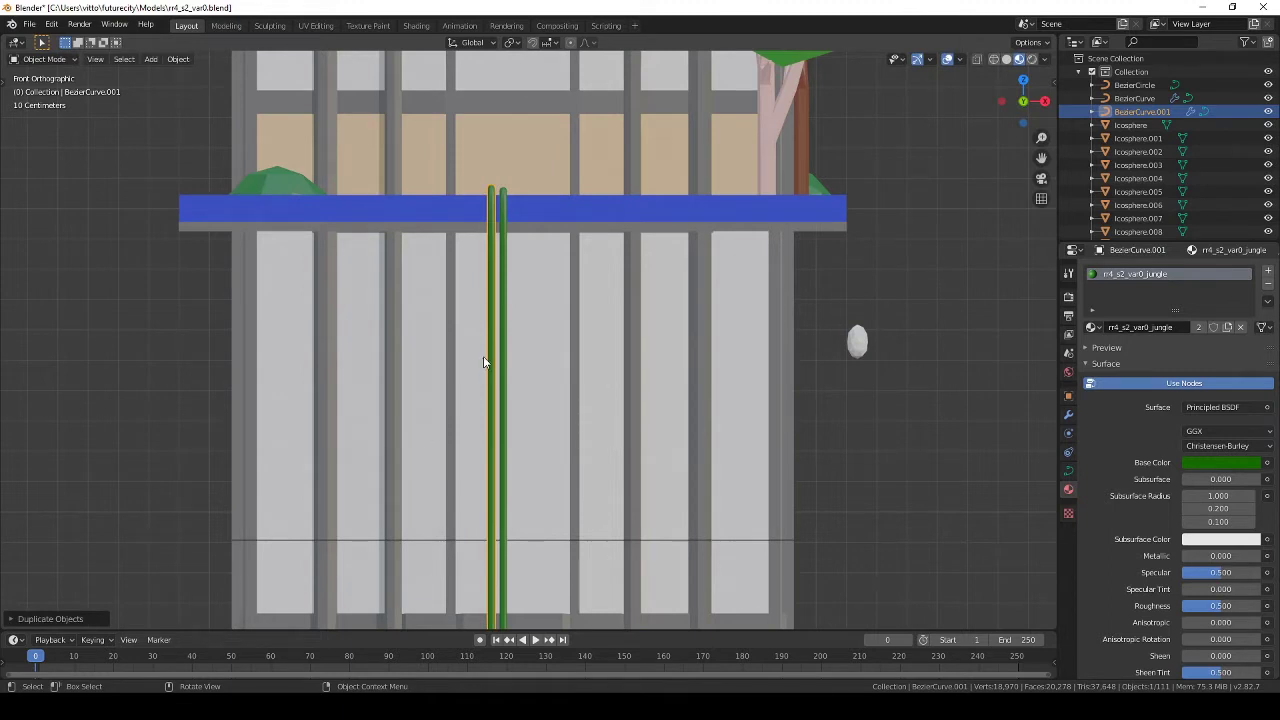
Step: Reshape the vine copy by moving its curve control points
key("Tab")
left_click(518, 612)
scroll(518, 612, "down", 3)
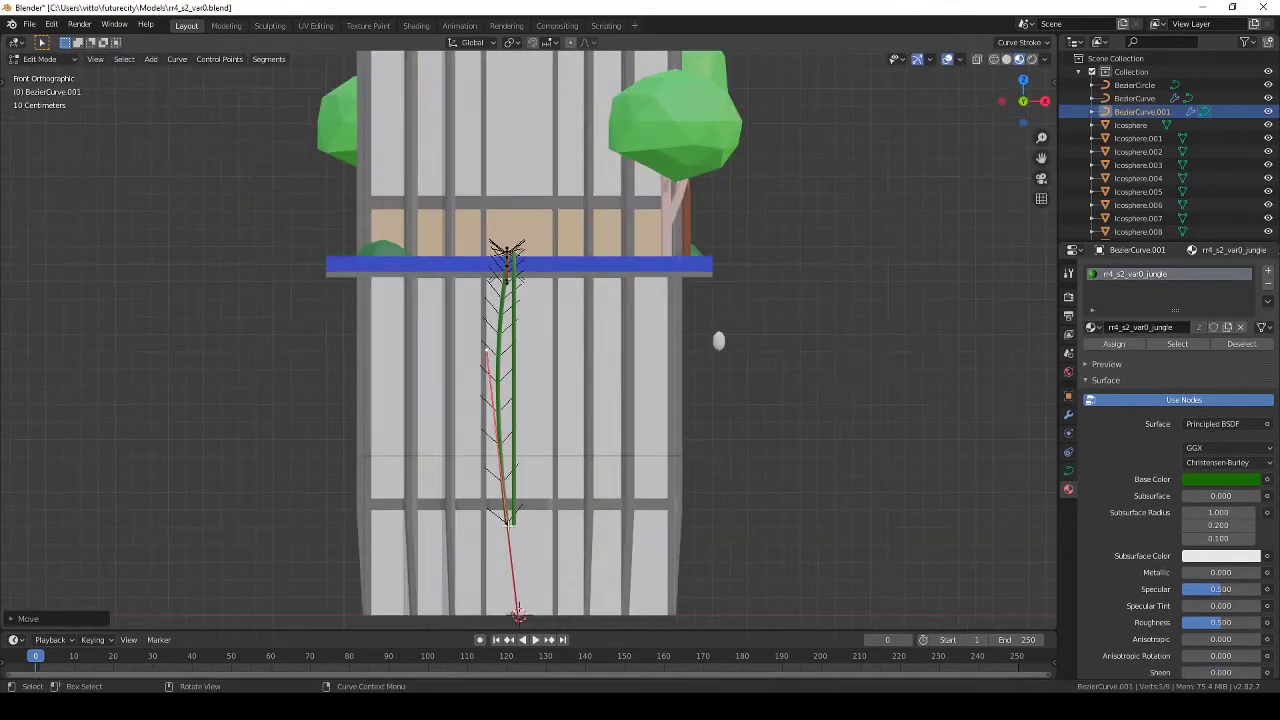
key("g")
scroll(515, 300, "up", 4)
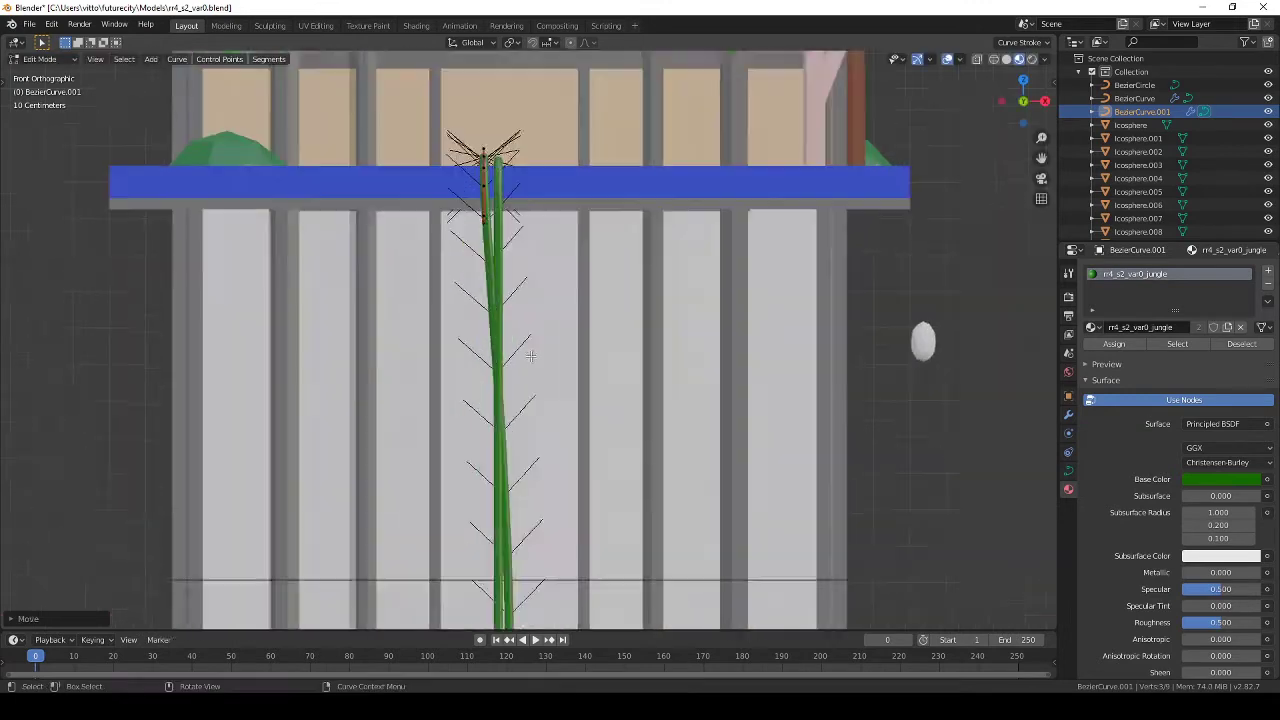
key("Tab")
Step: Duplicate the vine strand, reshape the copy beside the first, and save
key("shift+d")
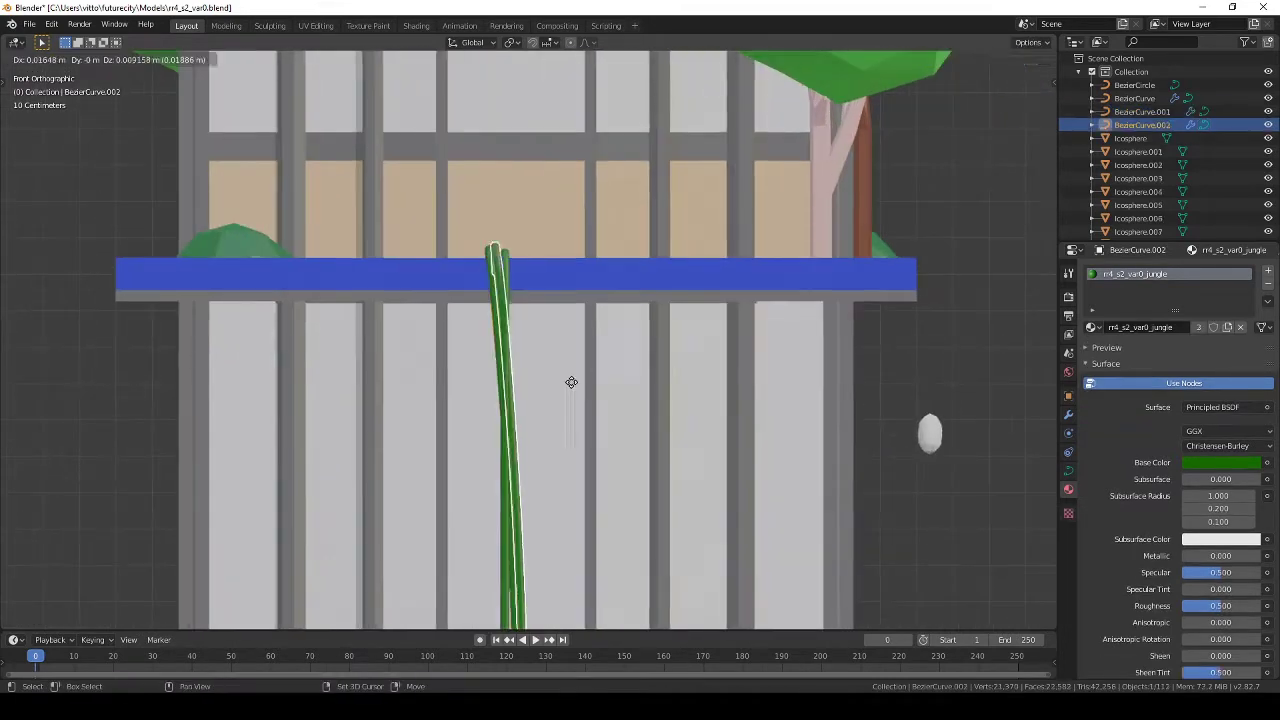
key("Escape")
key("Tab")
scroll(610, 312, "down", 3)
key("g")
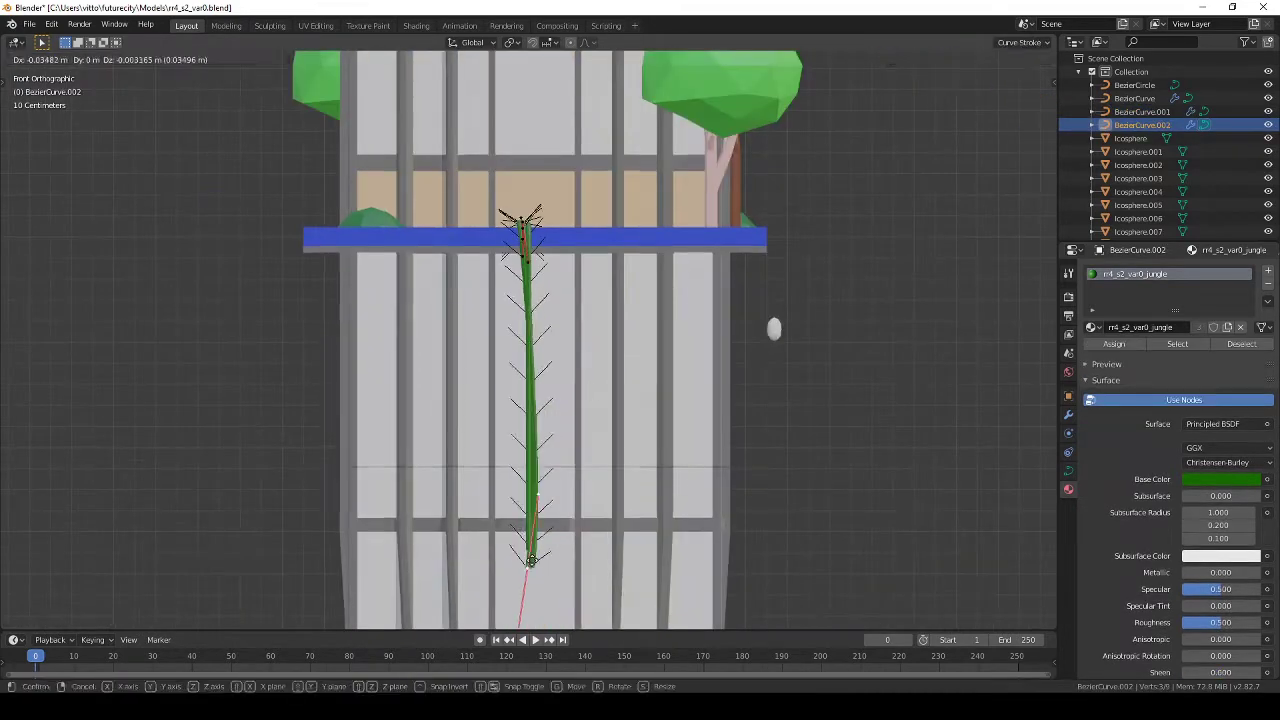
key("Tab")
mouse_move(573, 516)
middle_mouse_down()
mouse_move(563, 388)
mouse_move(504, 373)
middle_mouse_up()
key("ctrl+s")
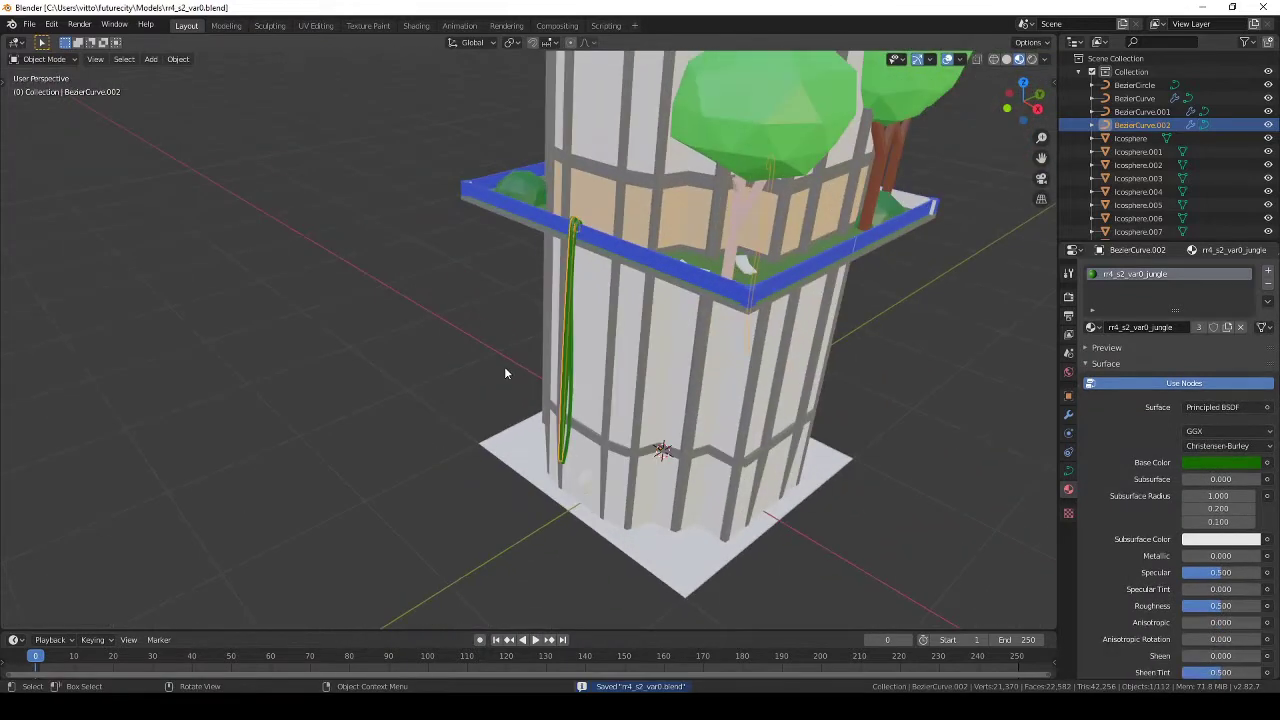
Step: Check the vine's Mirror modifier and switch the viewport to wireframe
left_click(1069, 416)
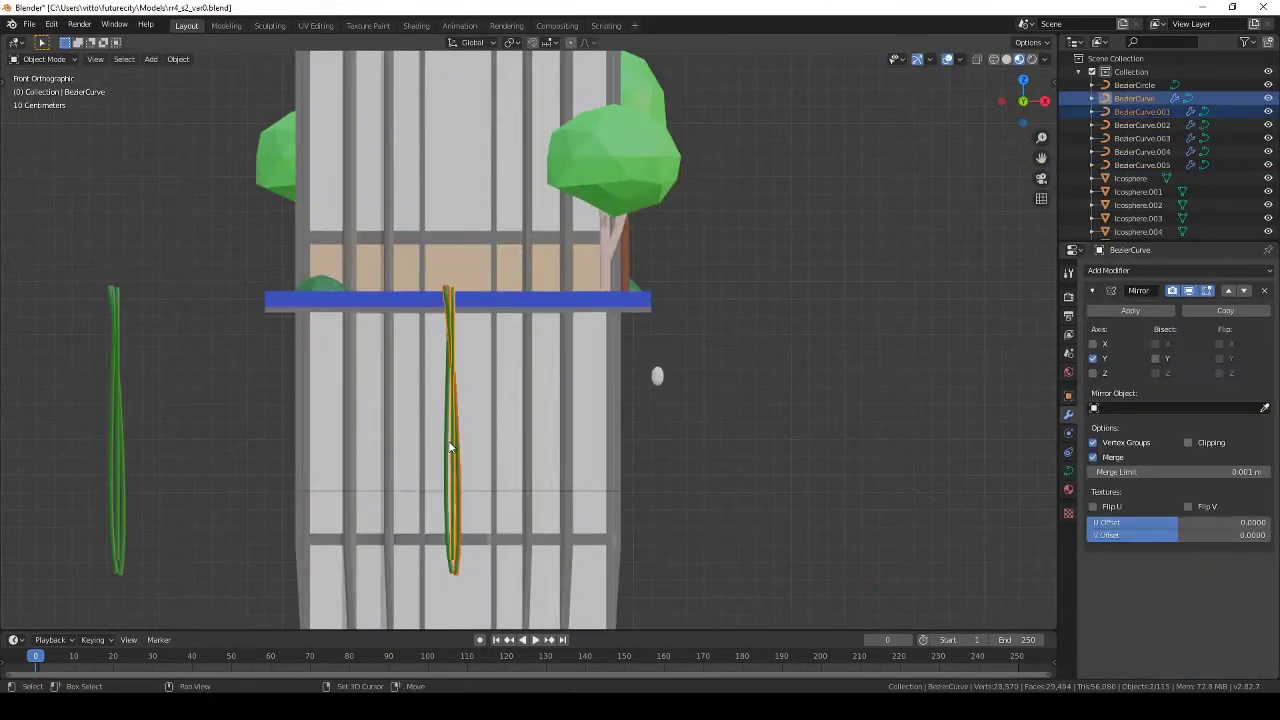
key("z")
left_click(420, 553)
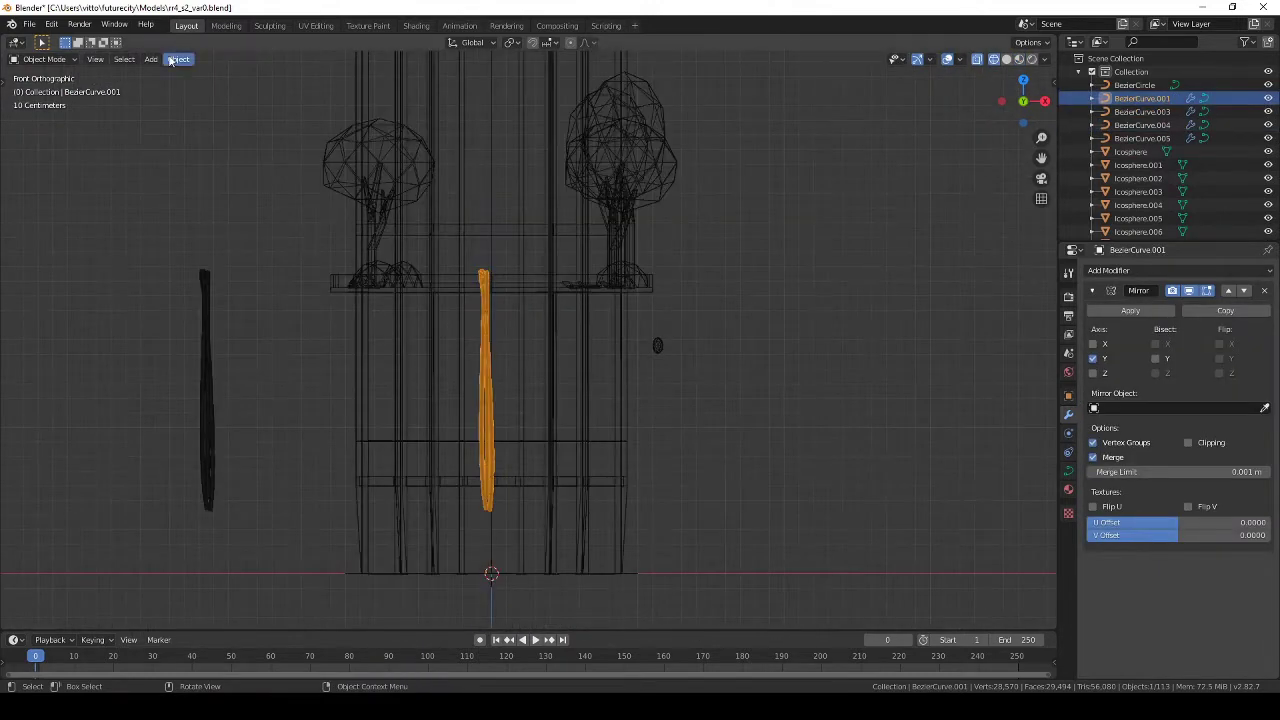
Step: Convert the vine curve into a mesh
left_click(172, 61)
left_click(351, 430)
right_click(551, 397)
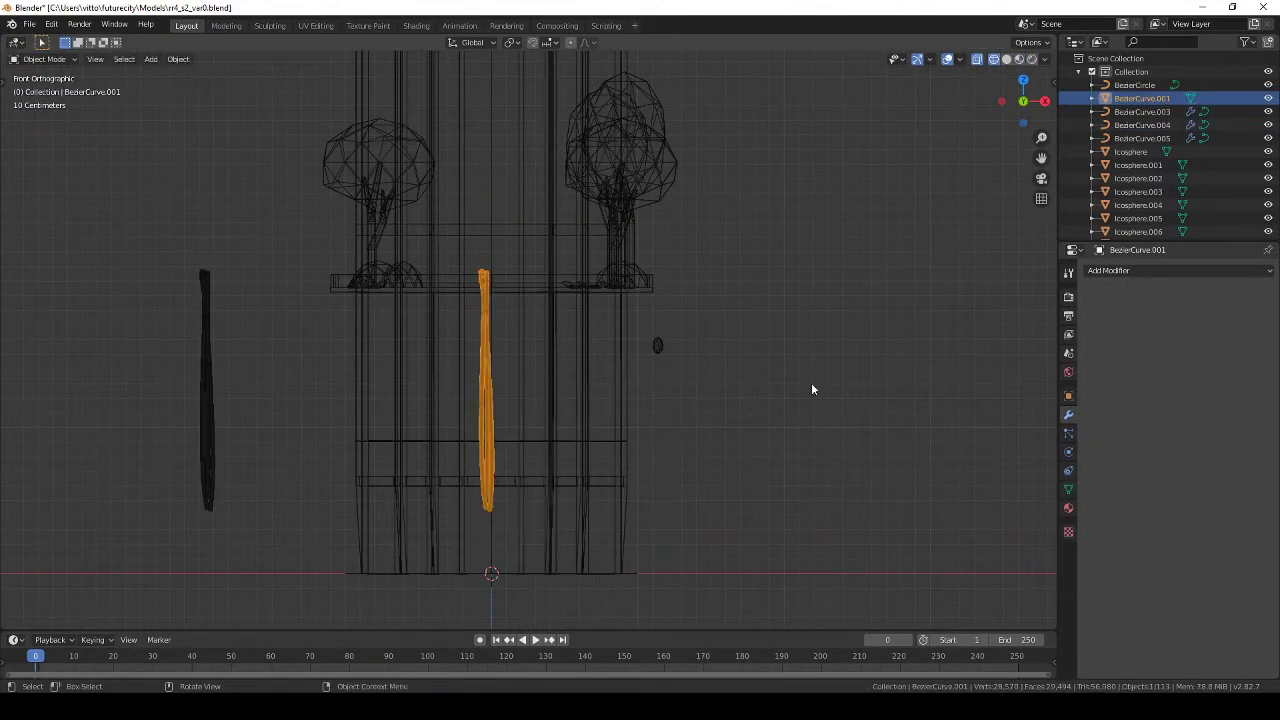
Step: Add a Hair particle system to the vine with a lower Number and shorter Hair Length
left_click(1268, 271)
key("shift+z")
middle_click_drag(698, 359, 656, 363)
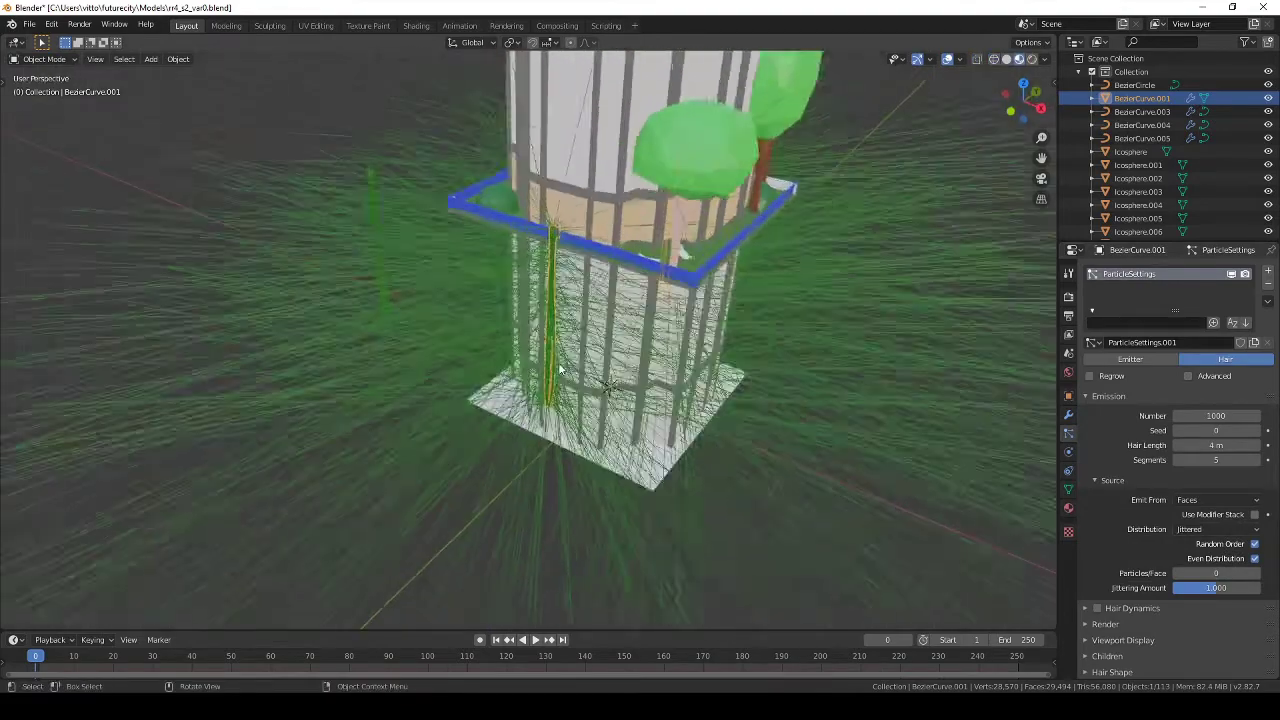
left_click_drag(1215, 415, 1188, 487)
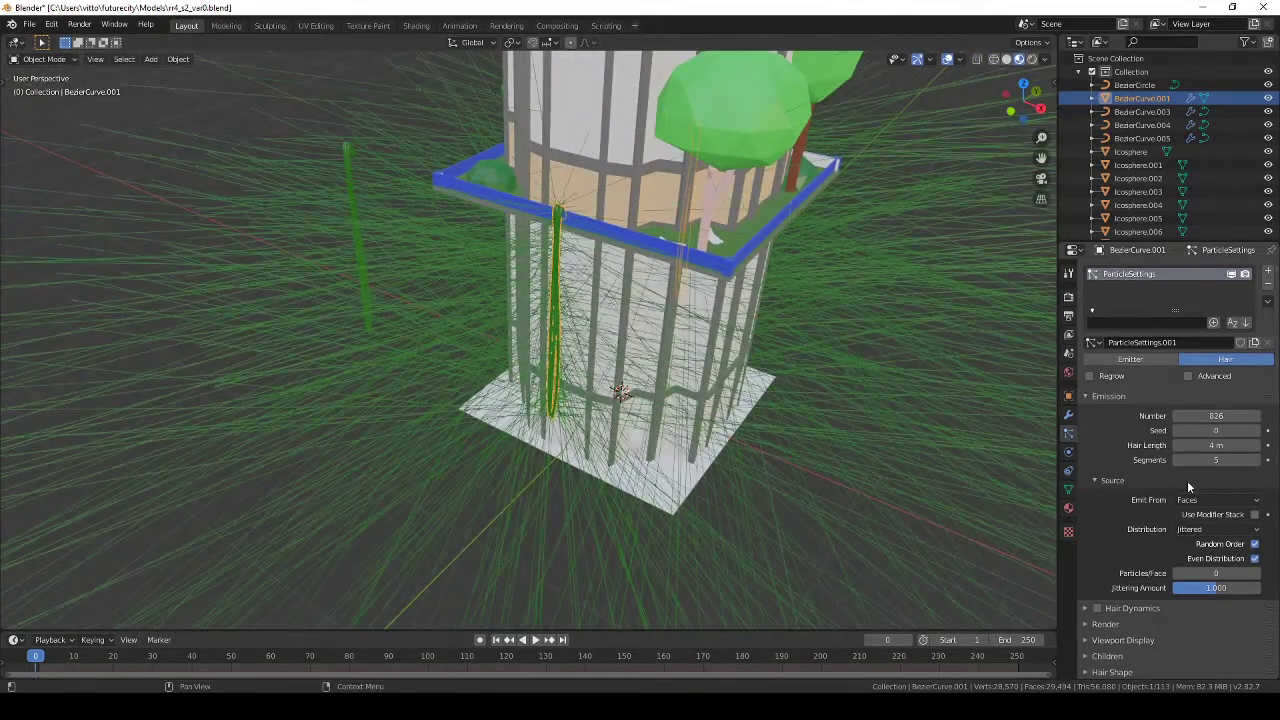
left_click_drag(1215, 445, 1150, 445)
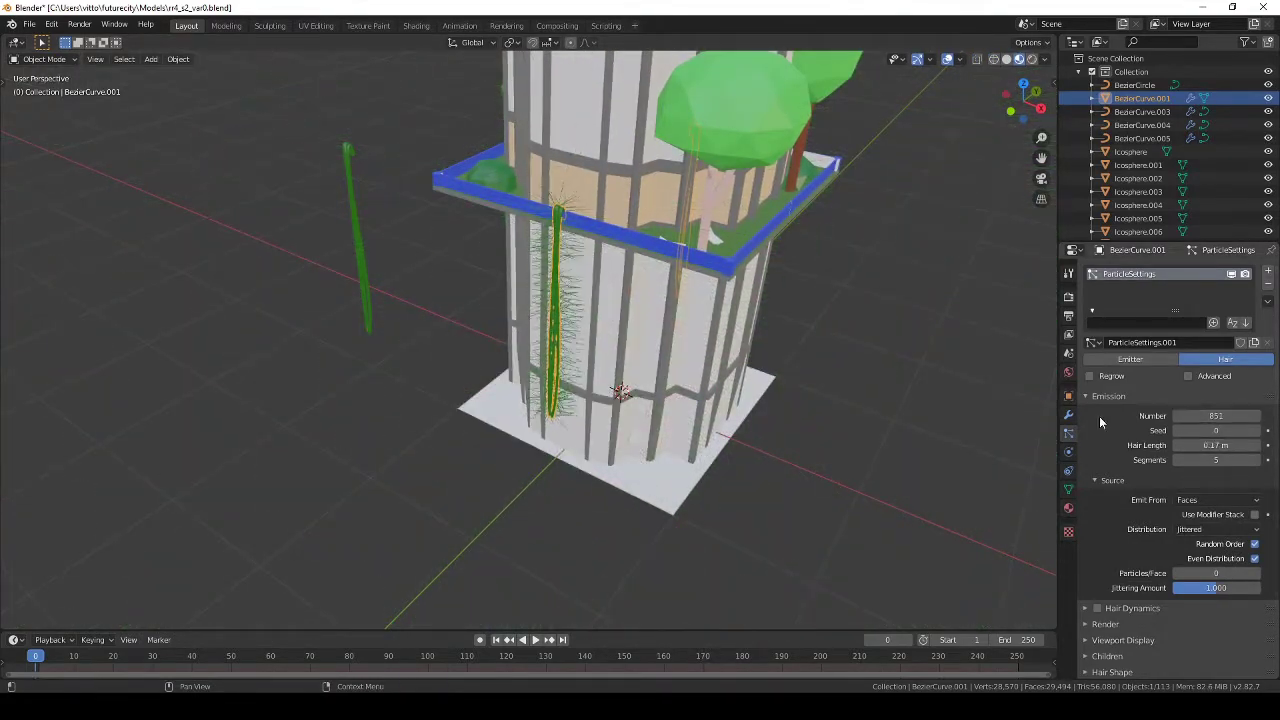
mouse_move(640, 300)
middle_mouse_down()
mouse_move(675, 289)
mouse_move(700, 300)
middle_mouse_up()
scroll(1125, 537, "down", 2)
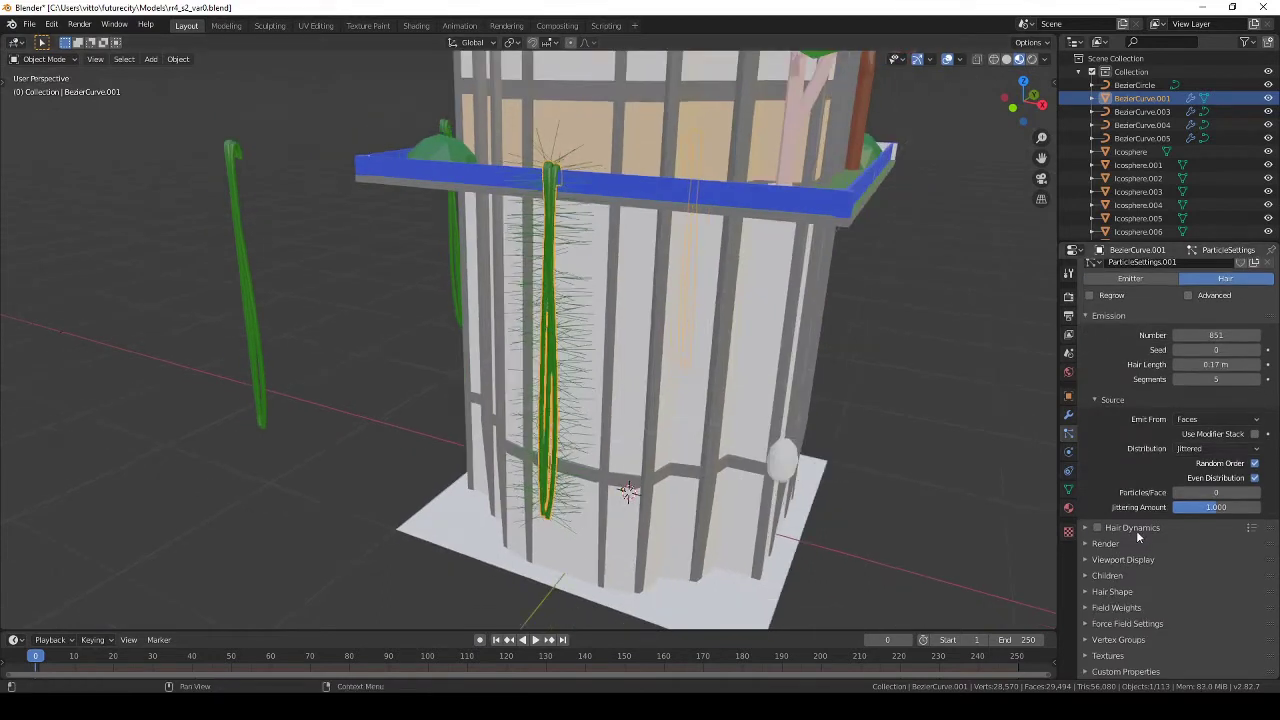
Step: Render the particles as Object, using Icosphere.052 as the leaf shape
left_click(1135, 540)
scroll(1135, 540, "down", 4)
left_click(1210, 403)
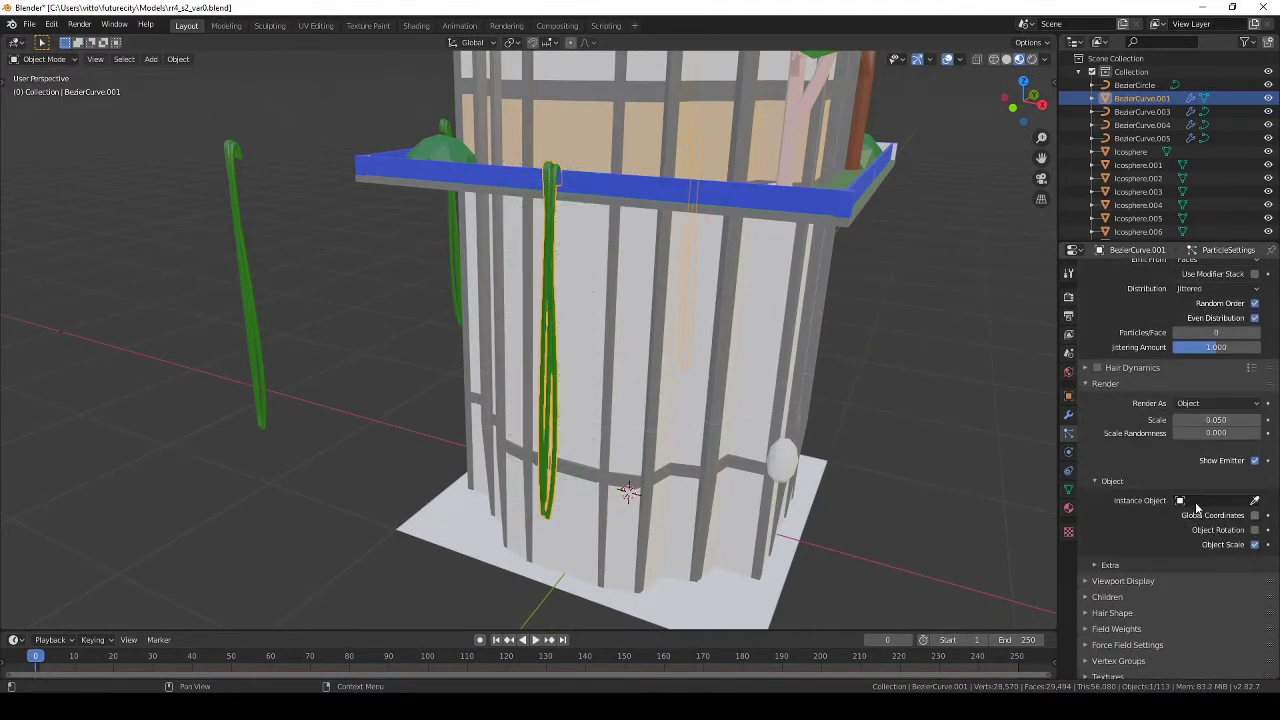
left_click(1195, 502)
scroll(1150, 640, "down", 6)
left_click(1150, 640)
middle_click_drag(650, 390, 614, 386)
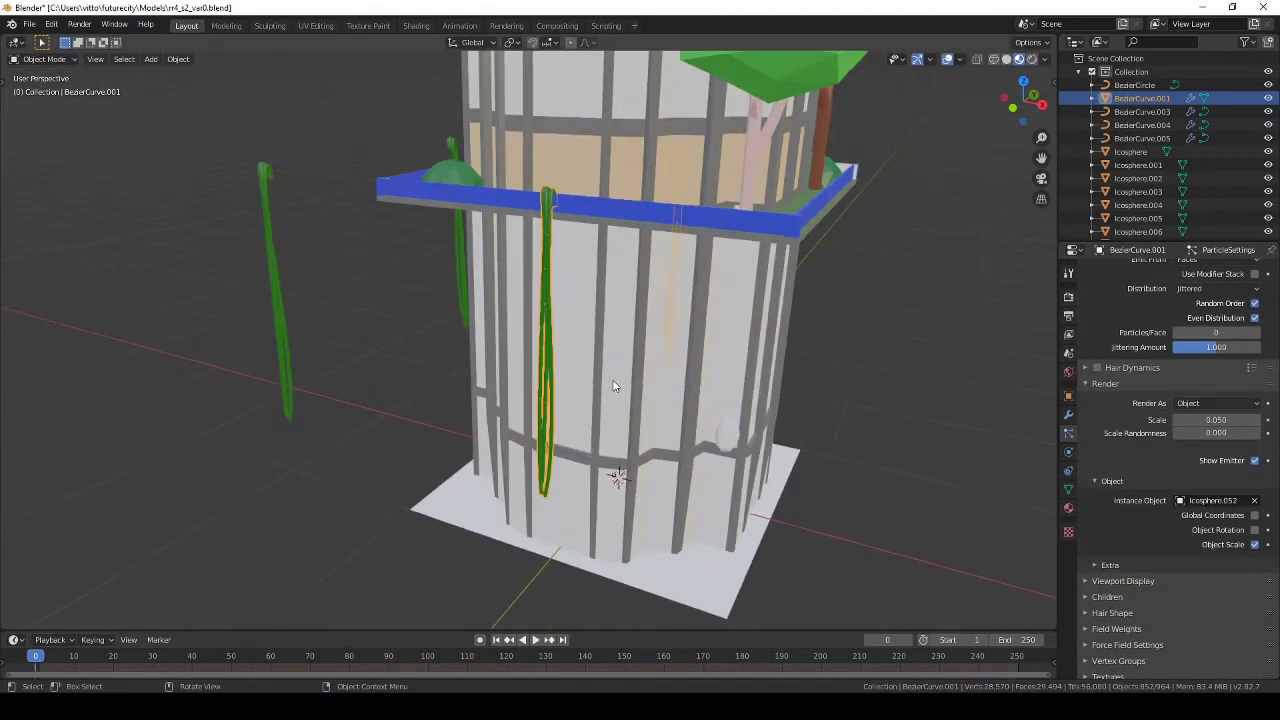
mouse_move(580, 432)
middle_mouse_down()
mouse_move(626, 349)
mouse_move(520, 330)
middle_mouse_up()
scroll(626, 349, "up", 5)
Step: Assign the jungle material to the Icosphere.052 leaf, then reselect the vine
left_click(480, 552)
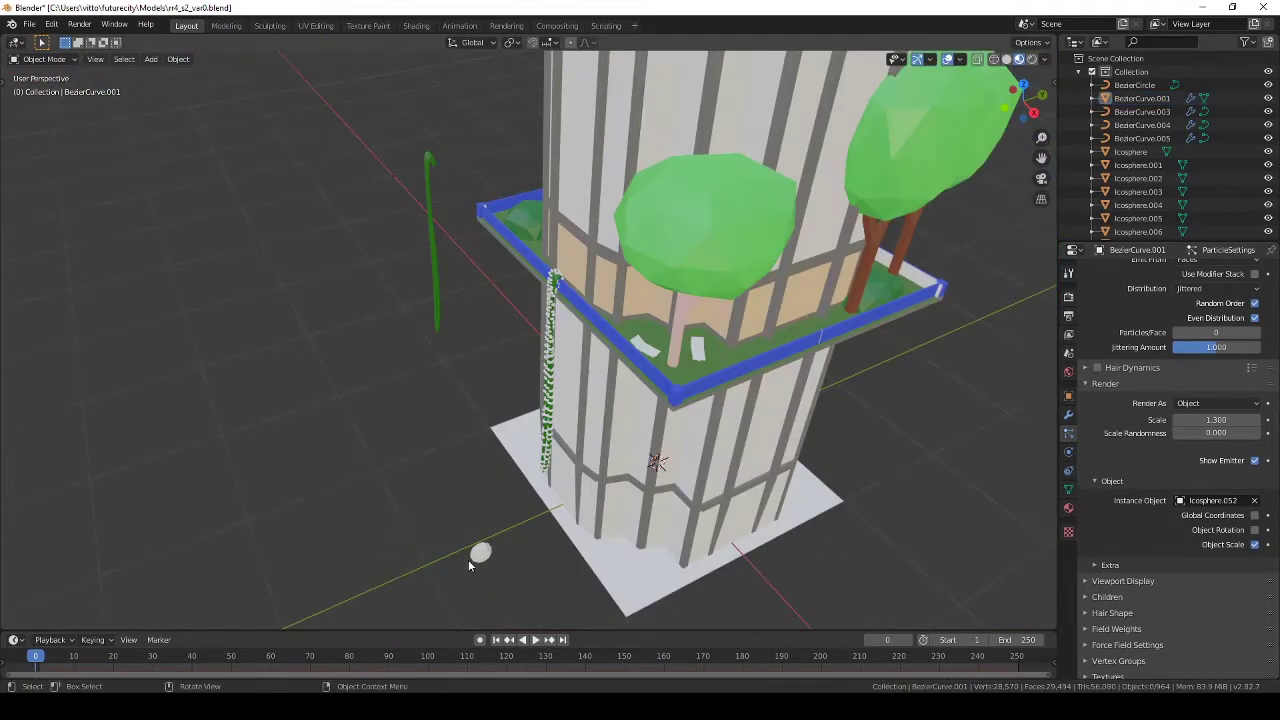
left_click(1068, 508)
left_click(1091, 327)
left_click(1135, 410)
scroll(669, 423, "up", 5)
mouse_move(669, 423)
middle_mouse_down()
mouse_move(817, 426)
mouse_move(643, 451)
middle_mouse_up()
left_click(548, 400)
Step: Open the File menu's export formats and check the vine in the Unity scene
left_click(29, 24)
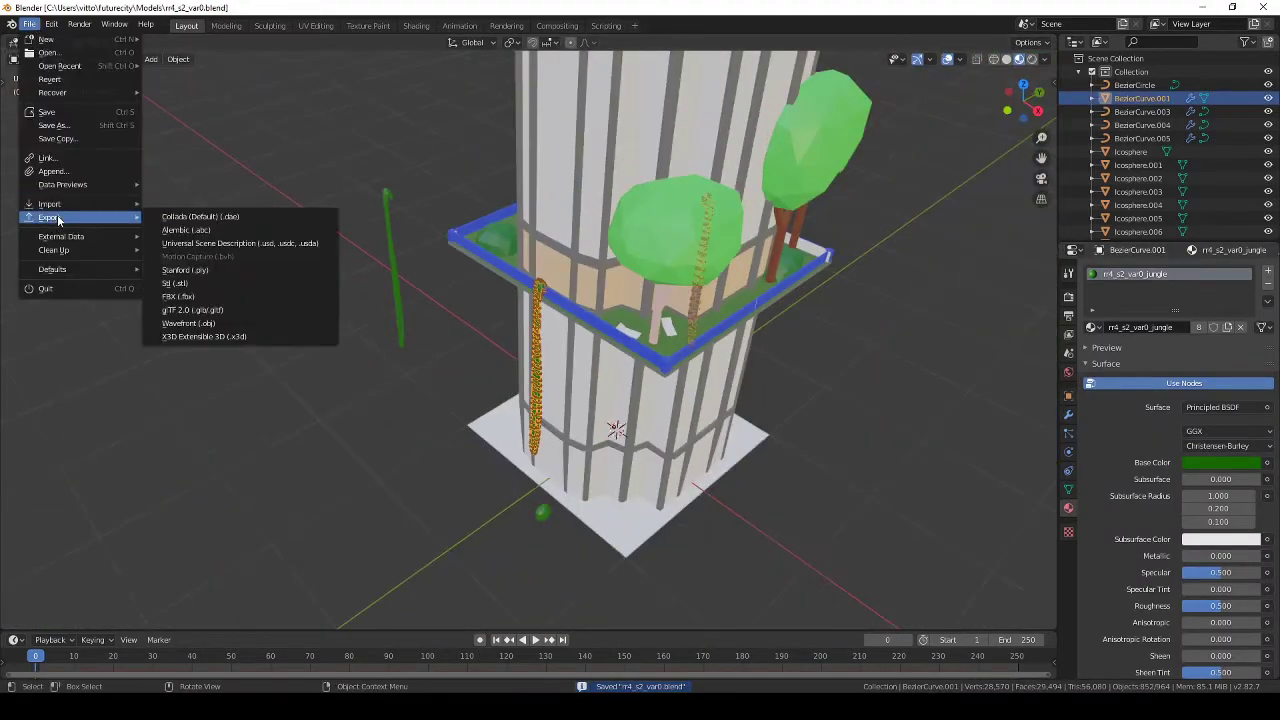
left_click(200, 214)
left_click(637, 650)
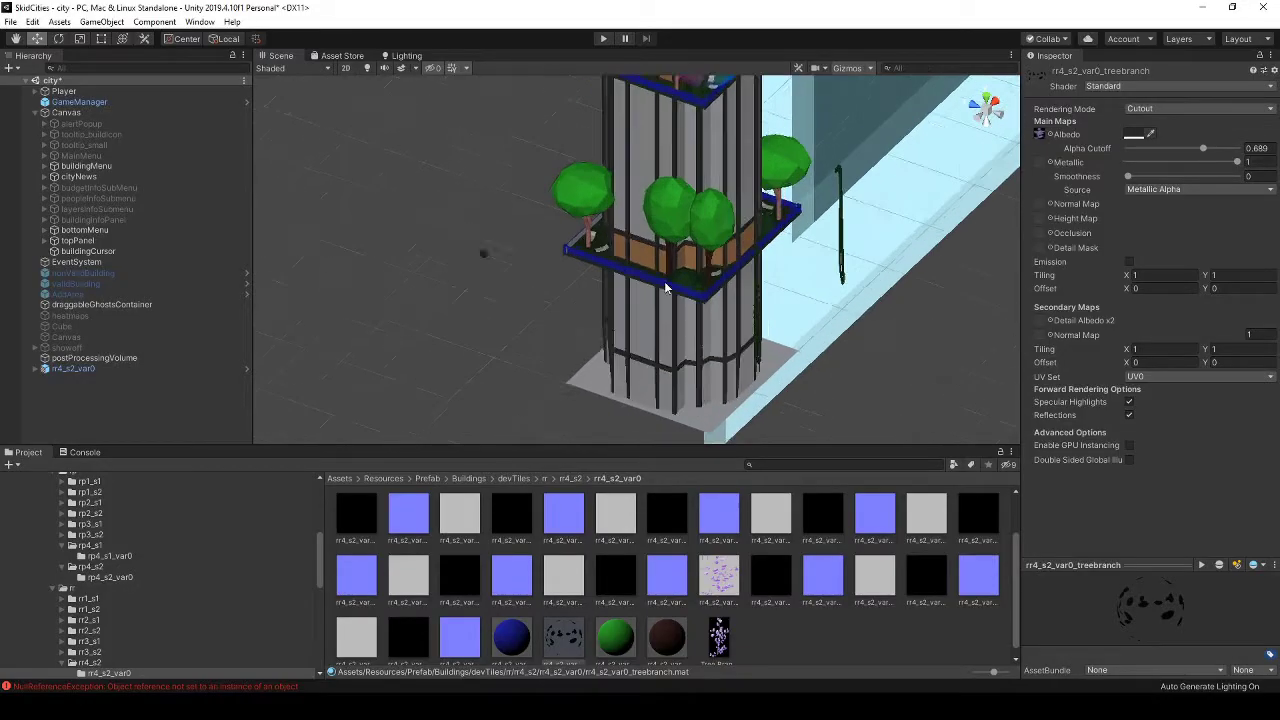
scroll(549, 294, "up", 3)
scroll(594, 306, "up", 2)
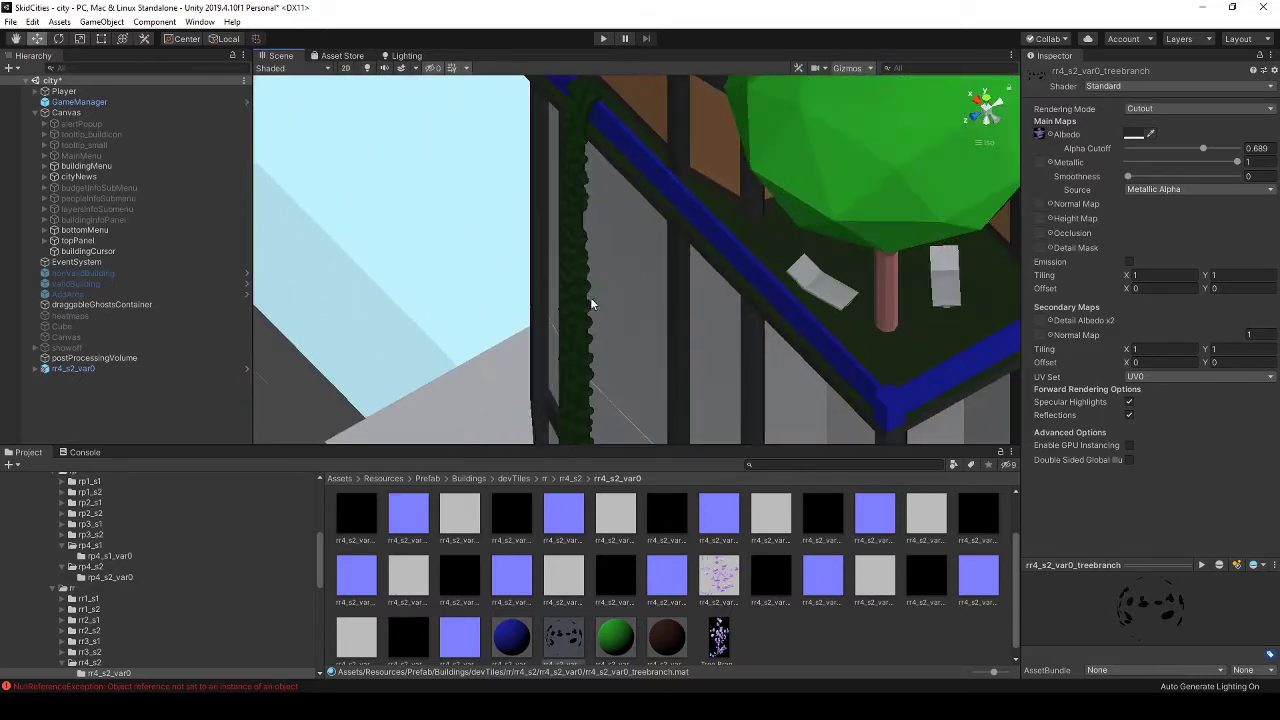
scroll(694, 309, "up", 2)
scroll(697, 312, "up", 1)
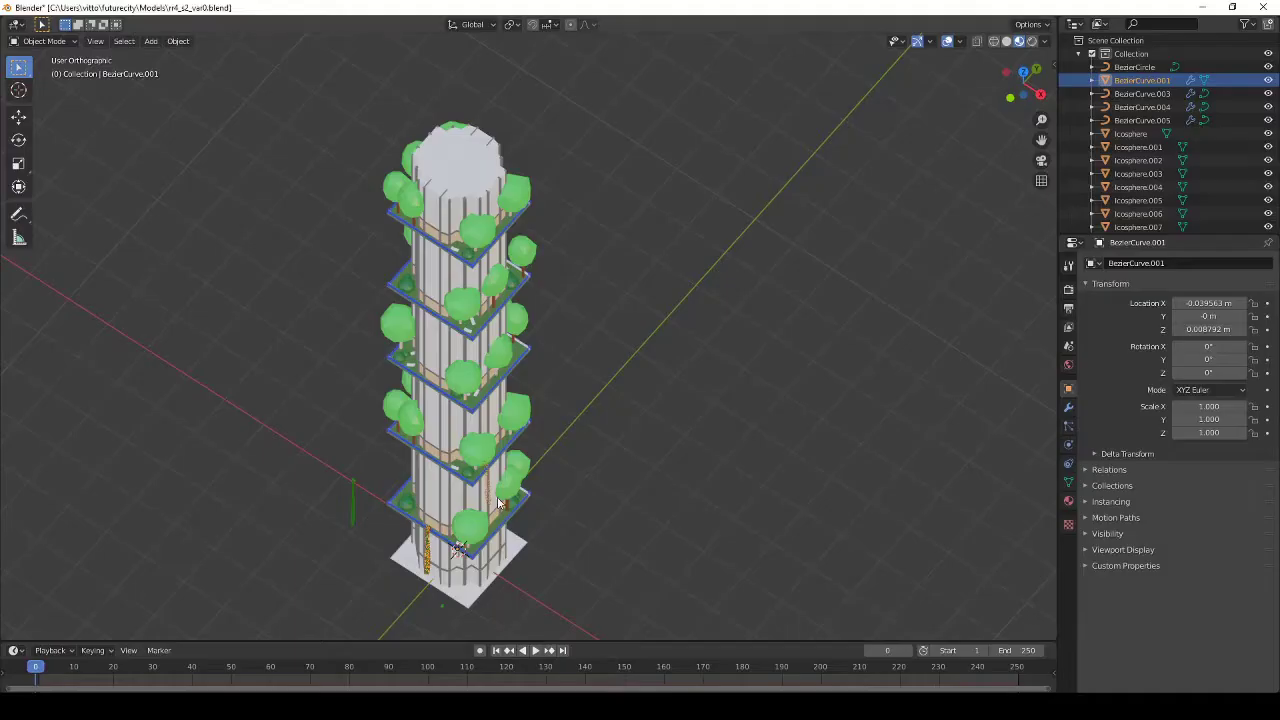
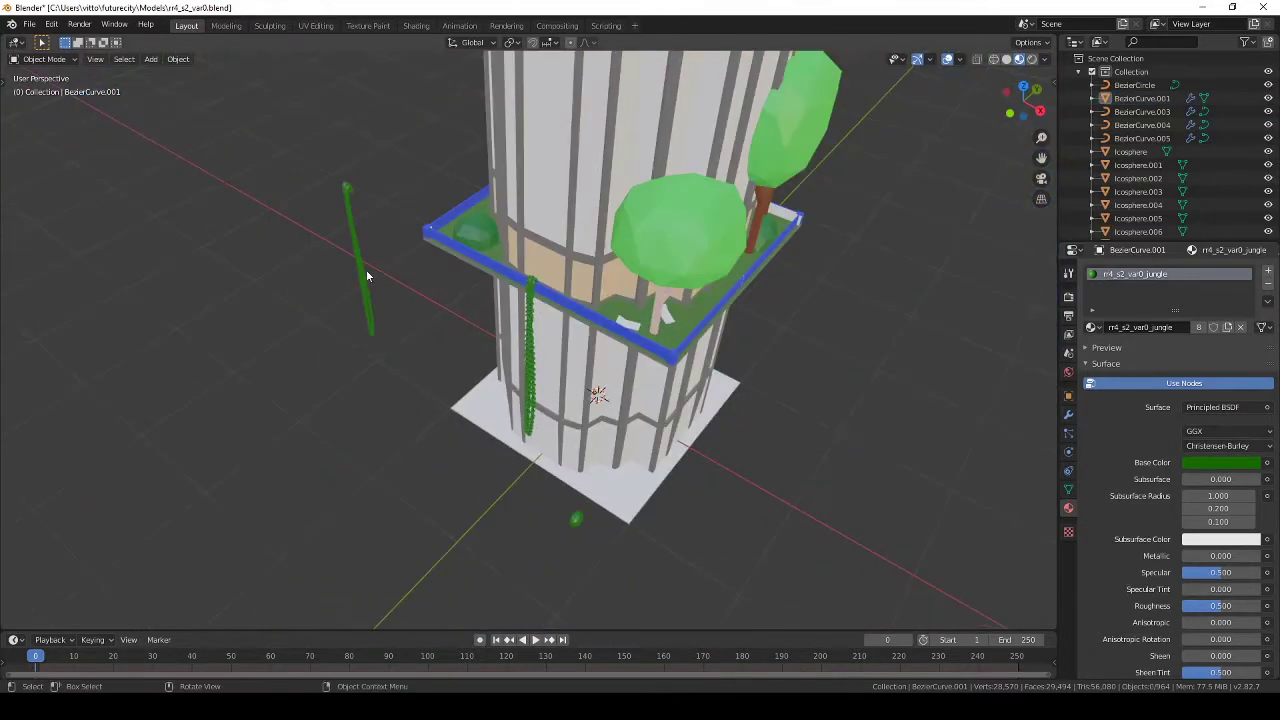
Step: Duplicate the selected leafy vine twice and place the copies on the tower front
mouse_move(366, 277)
middle_mouse_down()
mouse_move(486, 325)
mouse_move(434, 391)
middle_mouse_up()
scroll(634, 437, "up", 5)
key("shift+d")
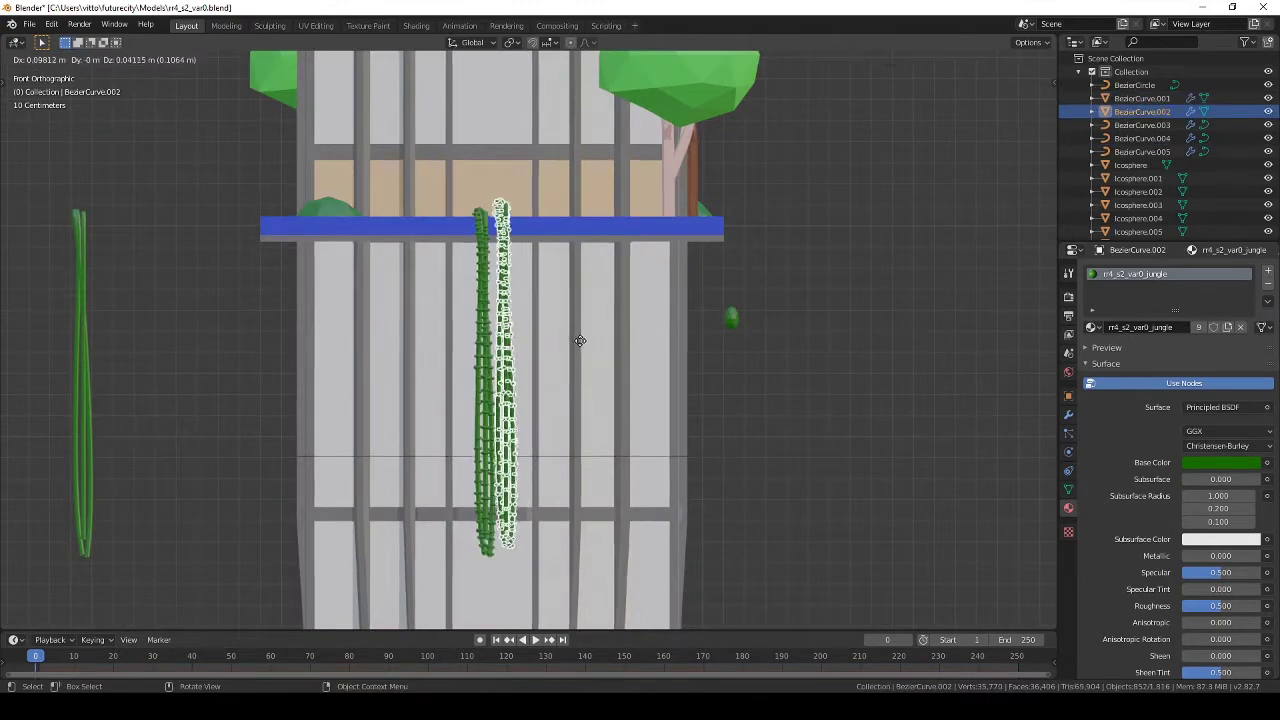
left_click(600, 352)
mouse_move(600, 352)
middle_mouse_down()
mouse_move(680, 448)
mouse_move(714, 394)
mouse_move(500, 395)
middle_mouse_up()
key("shift+d")
left_click(646, 408)
Step: In front view, slide a vine copy along X into place and delete the extra vine
key("KP_1")
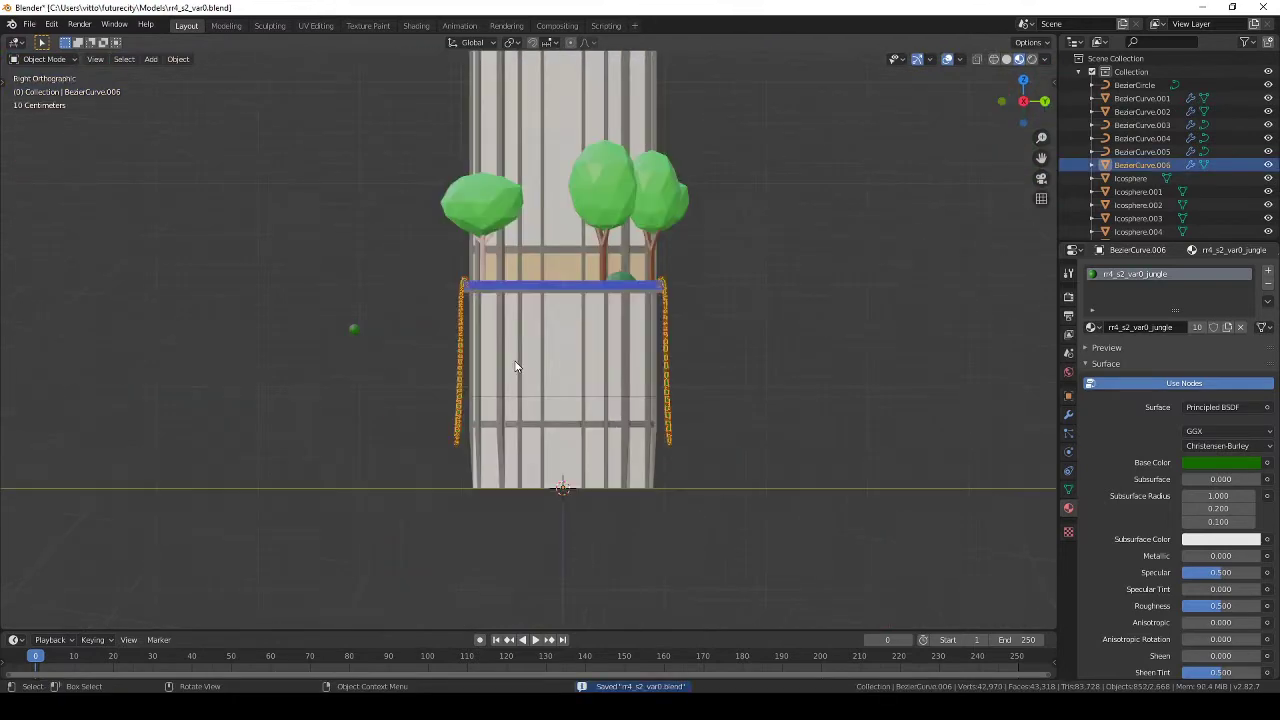
scroll(518, 362, "up", 4)
key("g")
key("x")
left_click(520, 340)
mouse_move(520, 340)
middle_mouse_down()
mouse_move(786, 432)
mouse_move(751, 430)
middle_mouse_up()
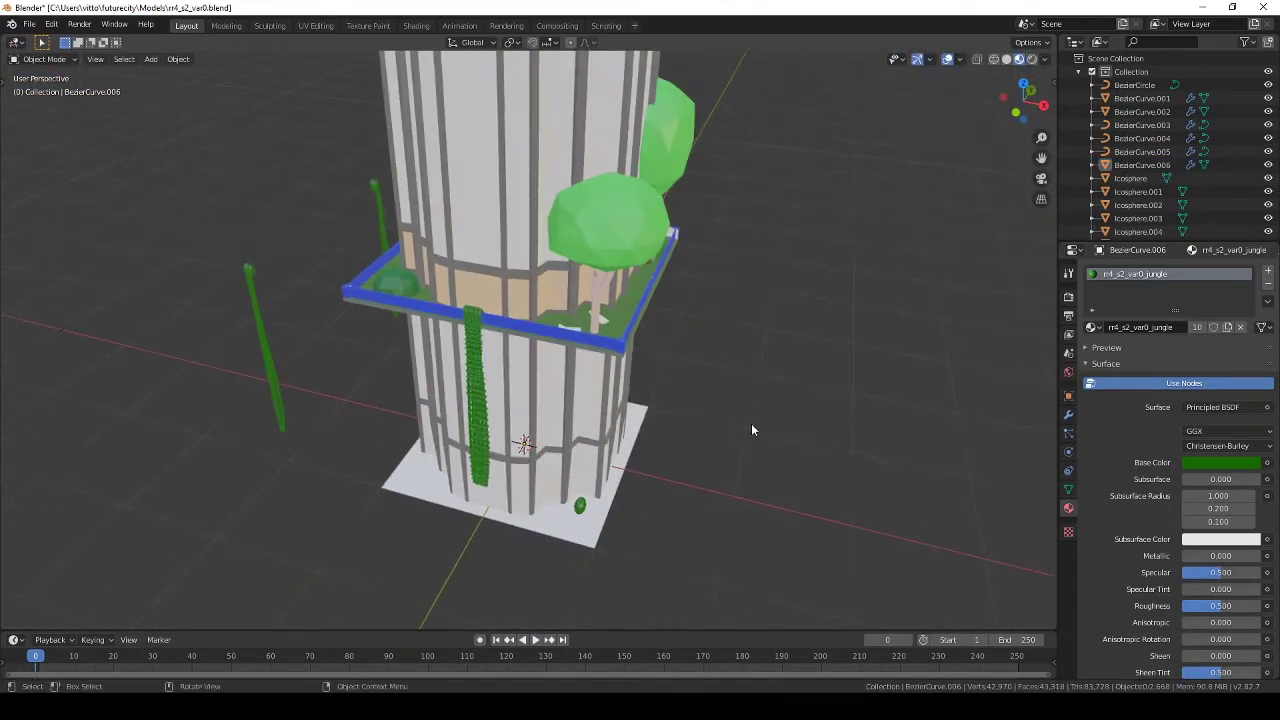
left_click(676, 407)
middle_click_drag(676, 407, 701, 430)
Step: Duplicate the two left vines onto the tower front below the balcony
left_click(284, 425)
left_click(314, 486, "shift")
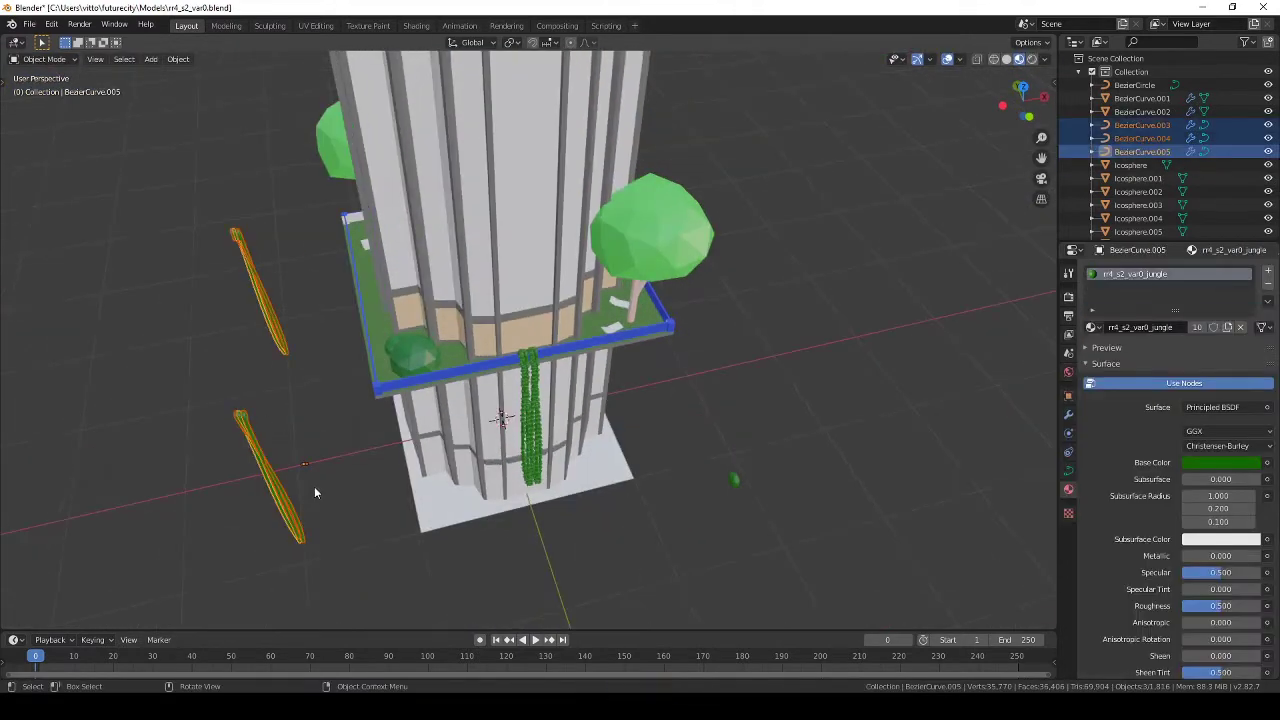
key("KP_1")
key("shift+d")
left_click(555, 486)
scroll(555, 400, "up", 3)
mouse_move(555, 400)
middle_mouse_down()
mouse_move(600, 380)
mouse_move(610, 483)
middle_mouse_up()
key("KP_1")
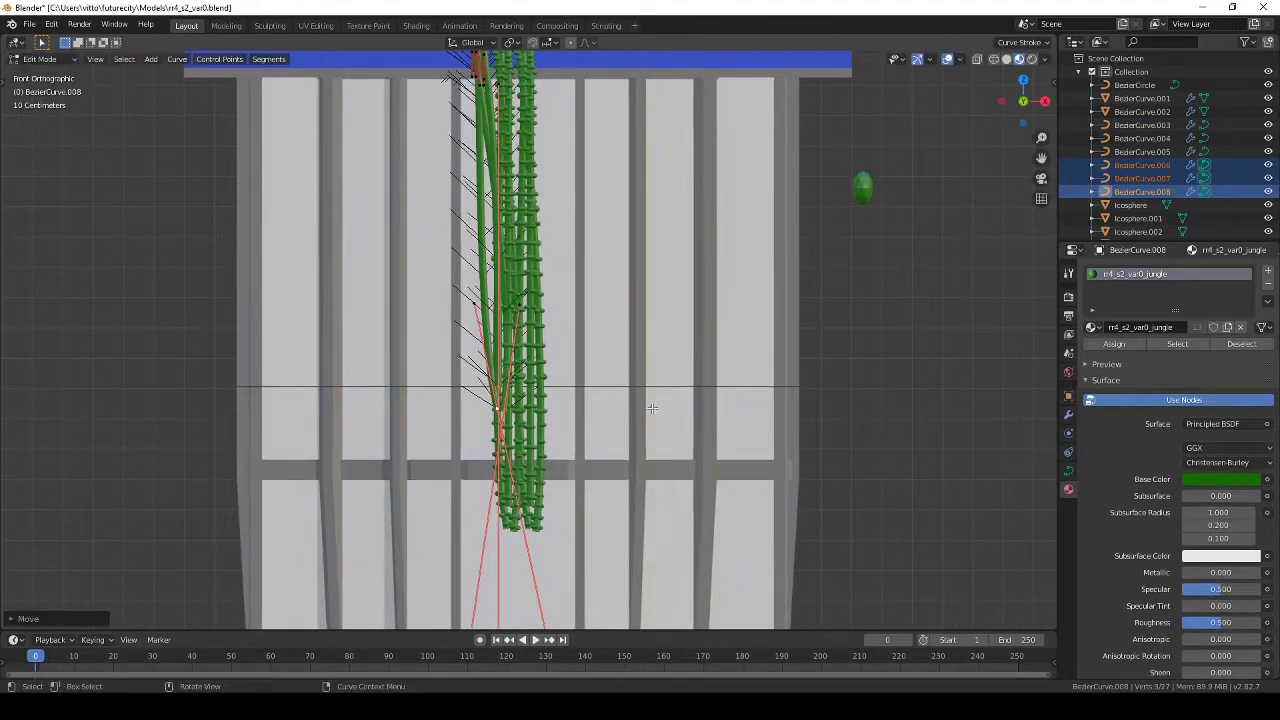
Step: Bend the new vine strand by moving its curve points in Edit Mode
key("KP_1")
scroll(610, 483, "down", 4)
key("Tab")
key("g")
scroll(560, 540, "up", 2)
scroll(514, 604, "up", 2)
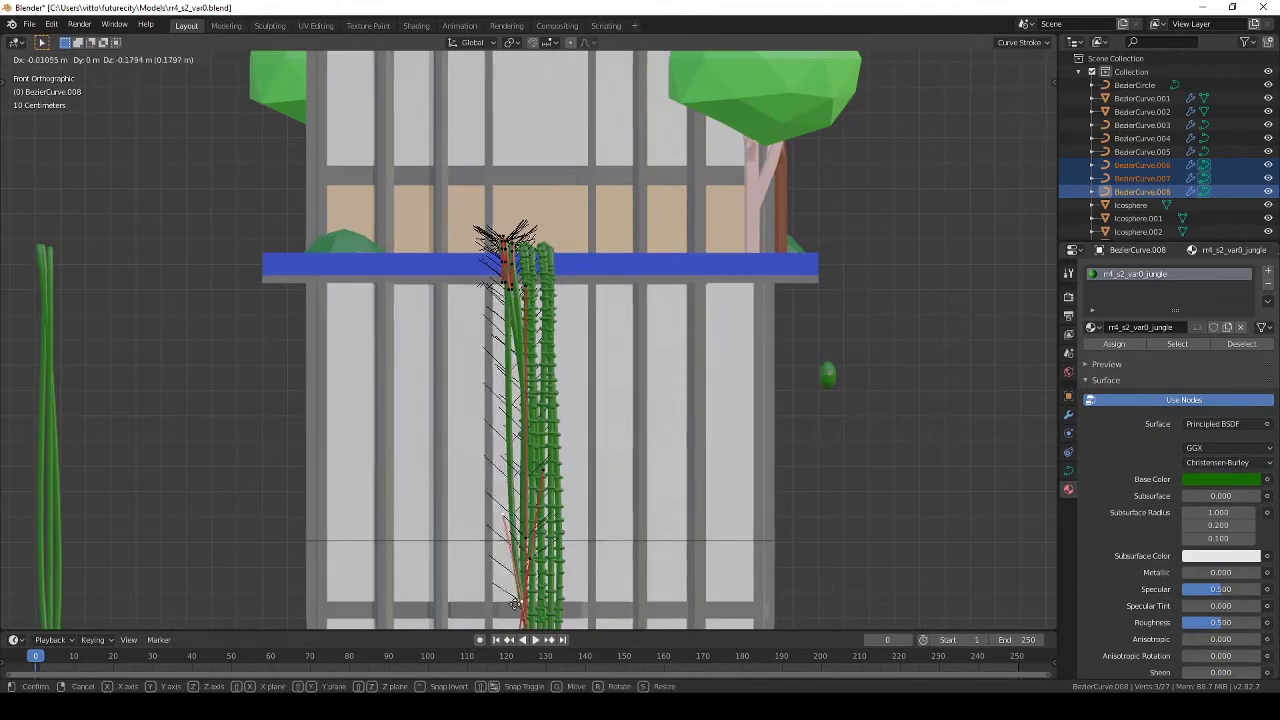
scroll(658, 519, "down", 3)
key("Tab")
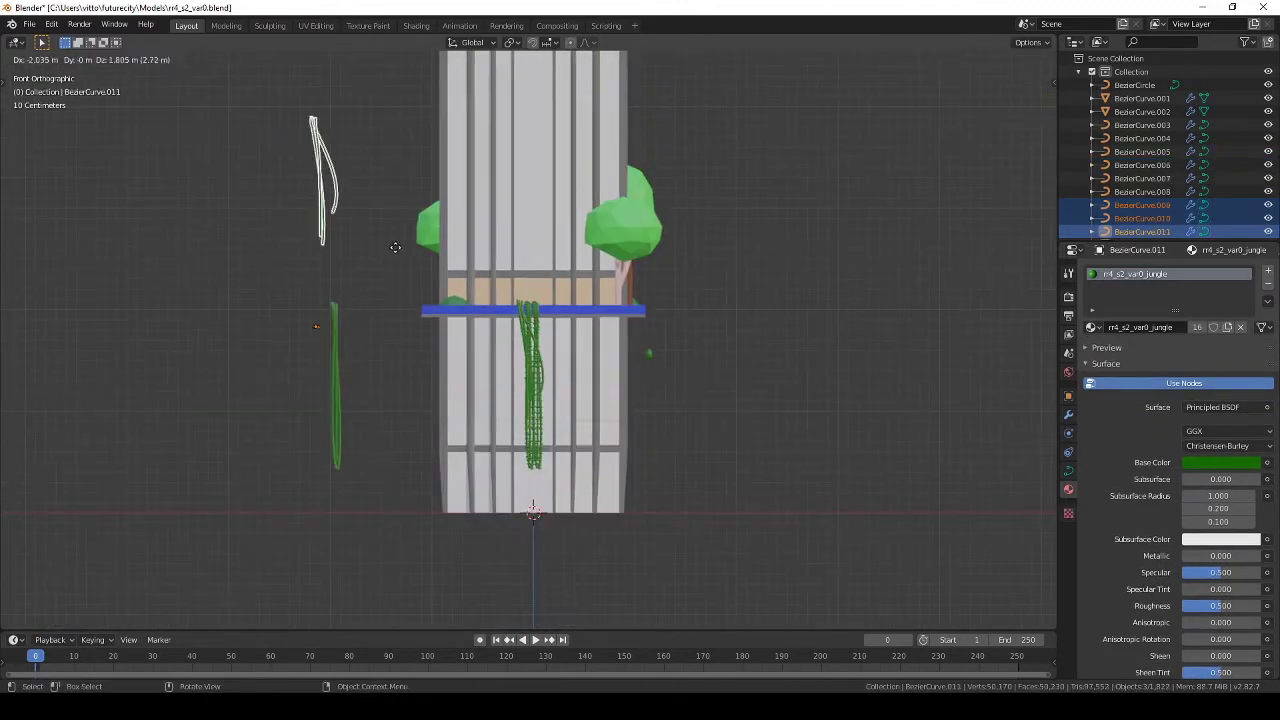
scroll(528, 508, "up", 3)
Step: Convert the new vine strand to a mesh and add the leafy vine to the selection
left_click(515, 289)
left_click(178, 58)
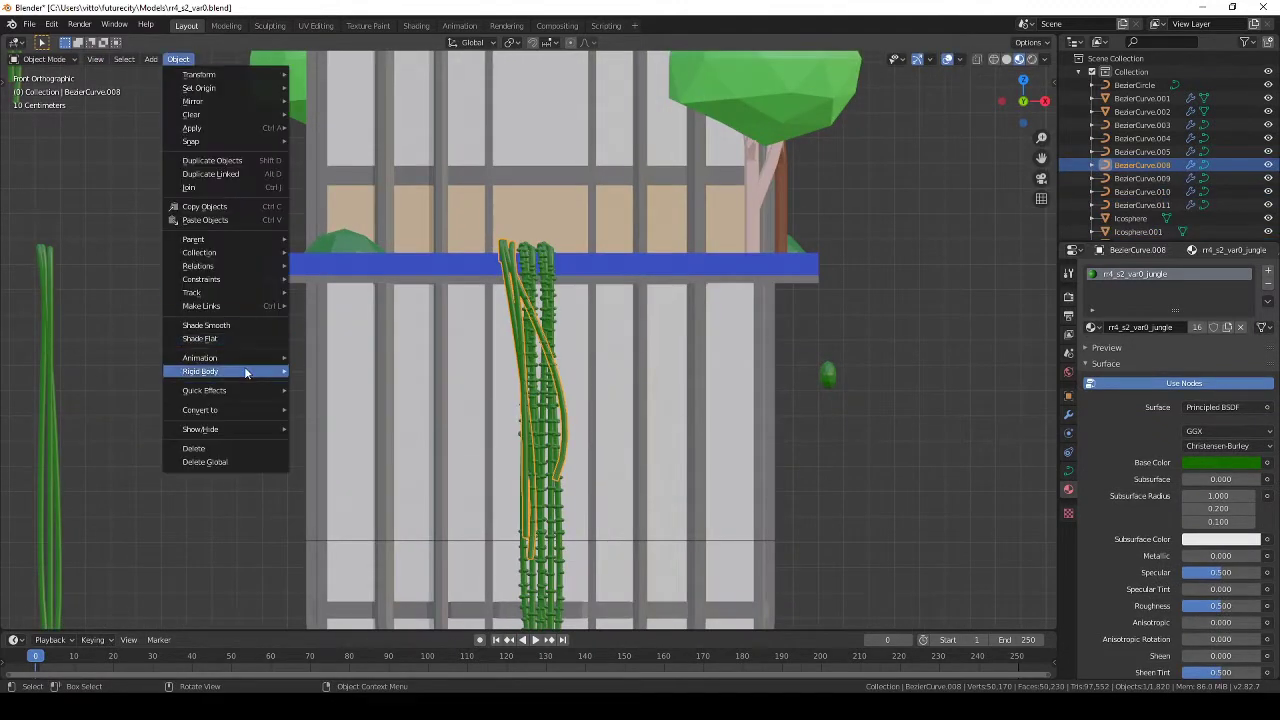
left_click(400, 410)
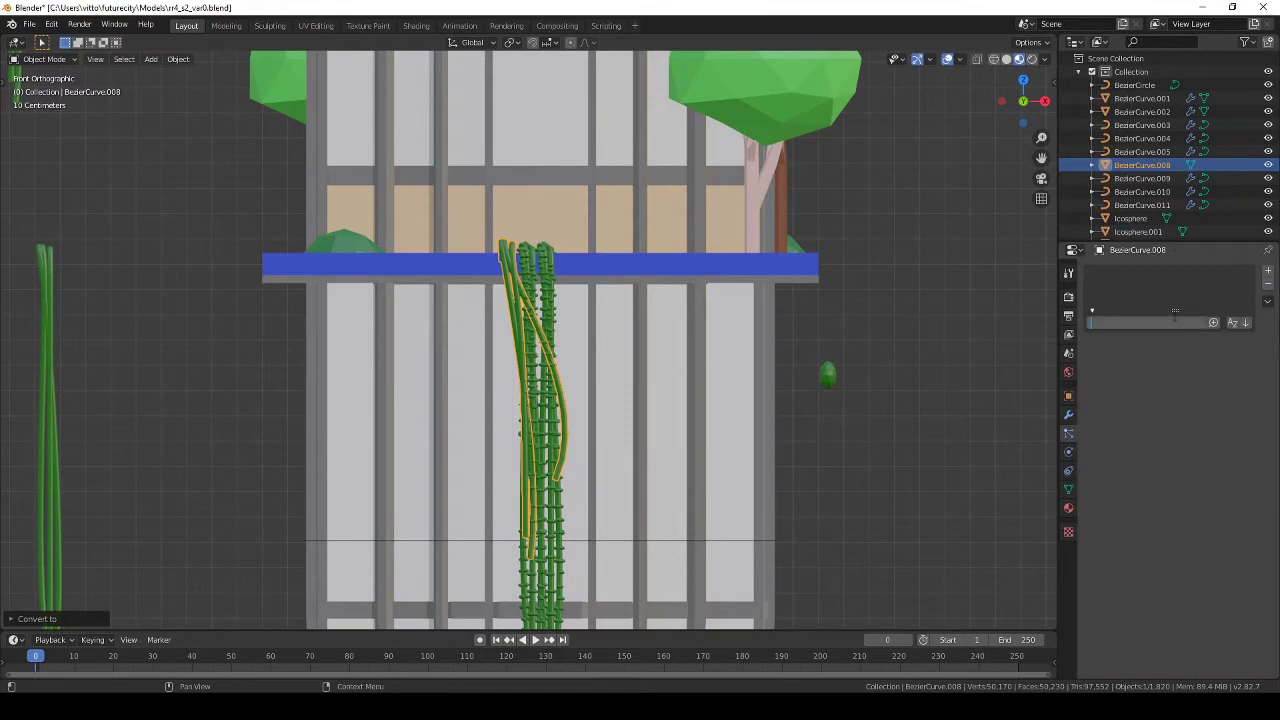
left_click(541, 291, "shift")
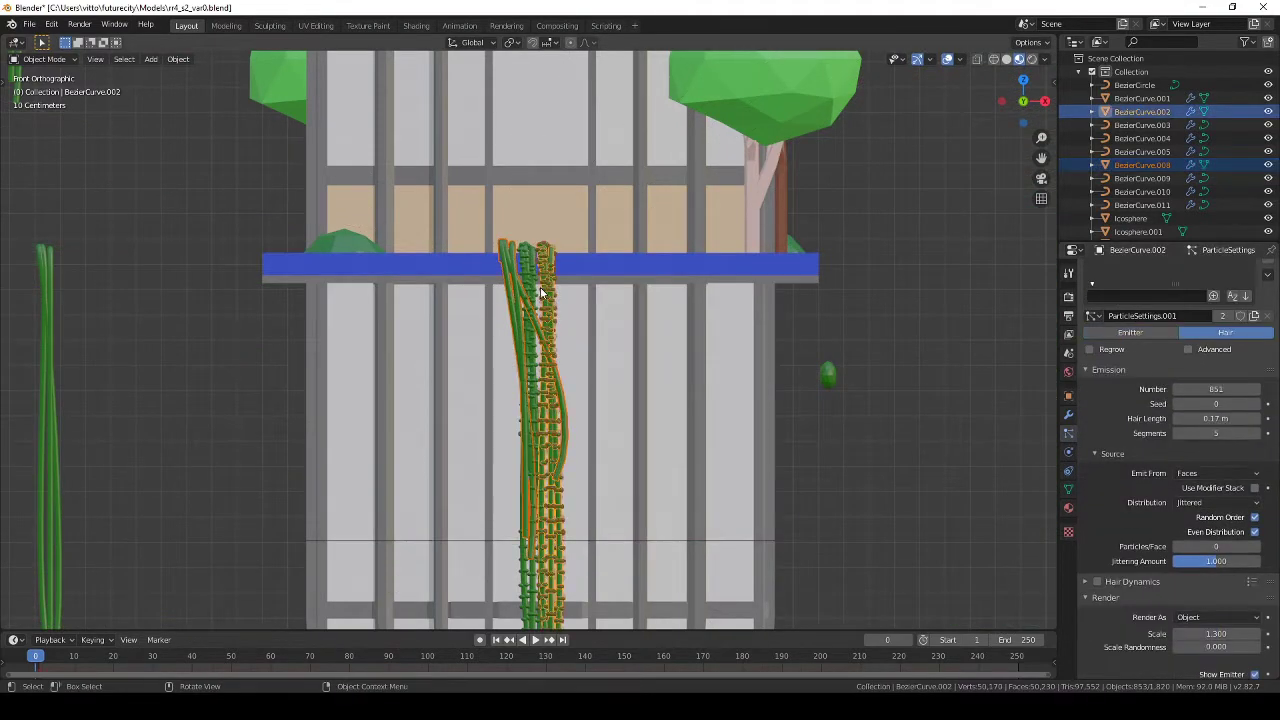
Step: Enable leaf particle rotation with Randomize 0.5 and Phase about 0.286
middle_click_drag(595, 371, 768, 388)
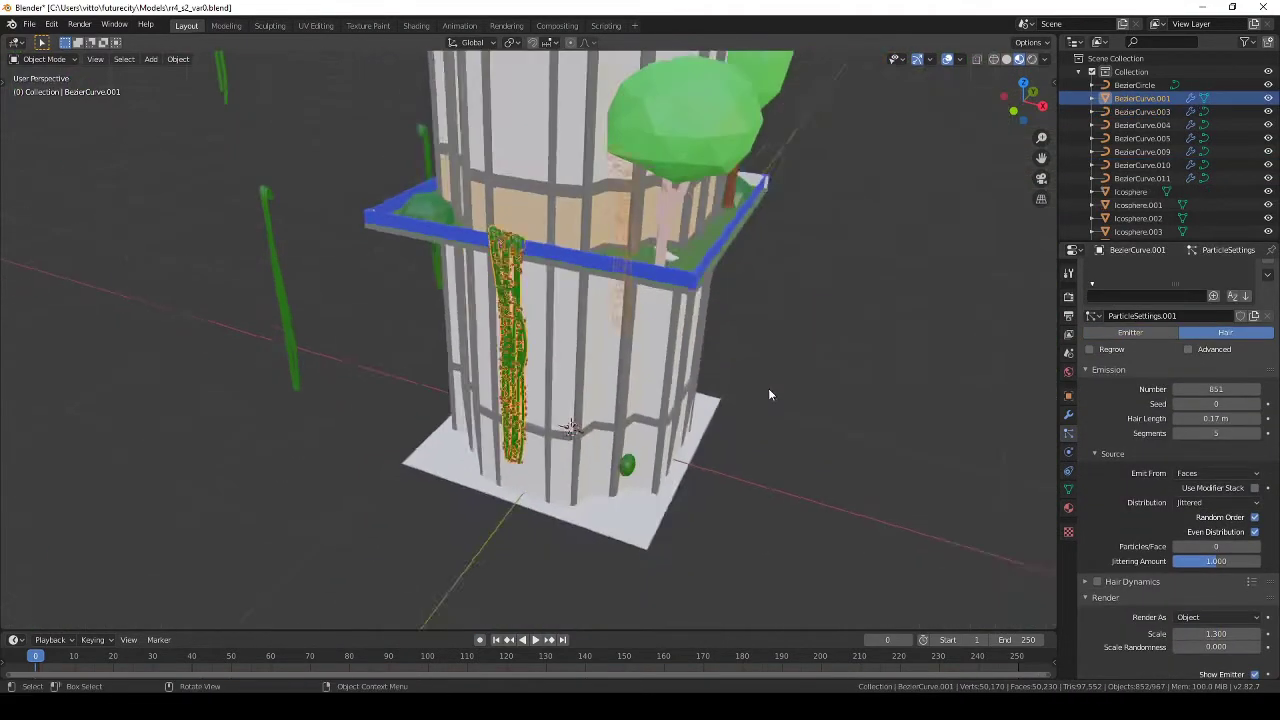
scroll(768, 388, "up", 3)
scroll(700, 400, "down", 2)
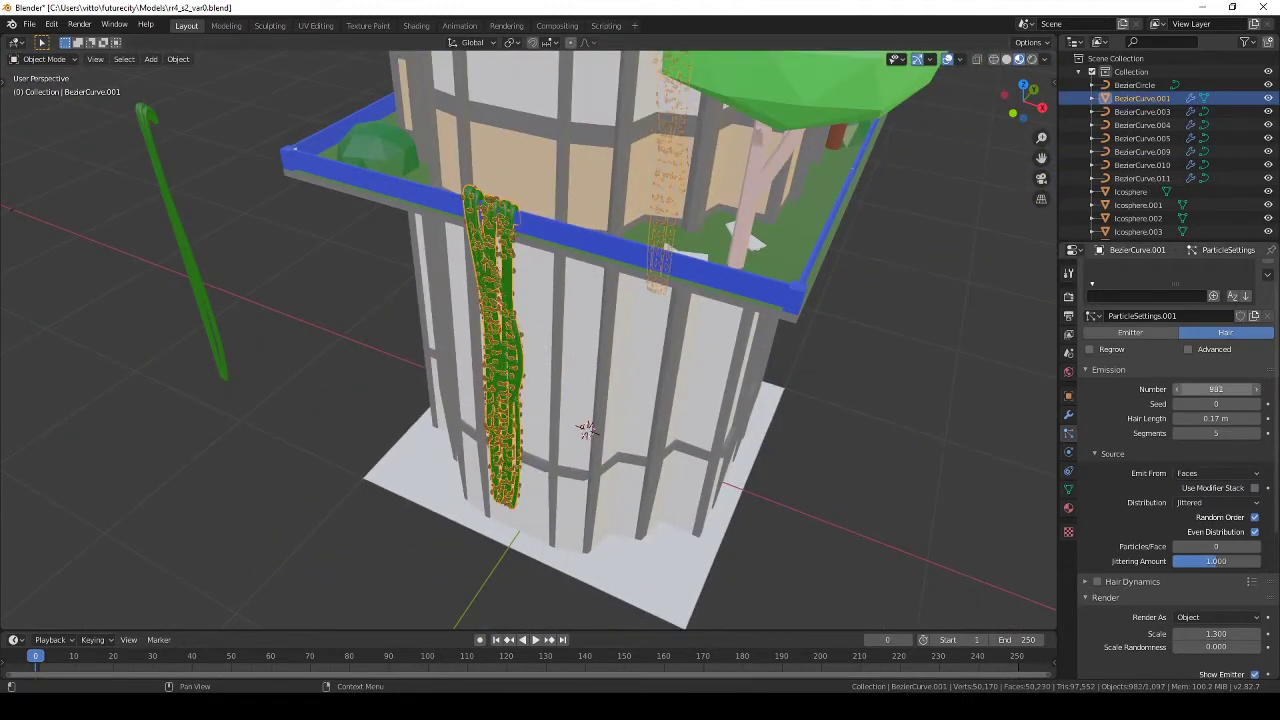
scroll(586, 428, "up", 3)
scroll(1150, 450, "down", 5)
left_click(1097, 346)
left_click(1097, 346)
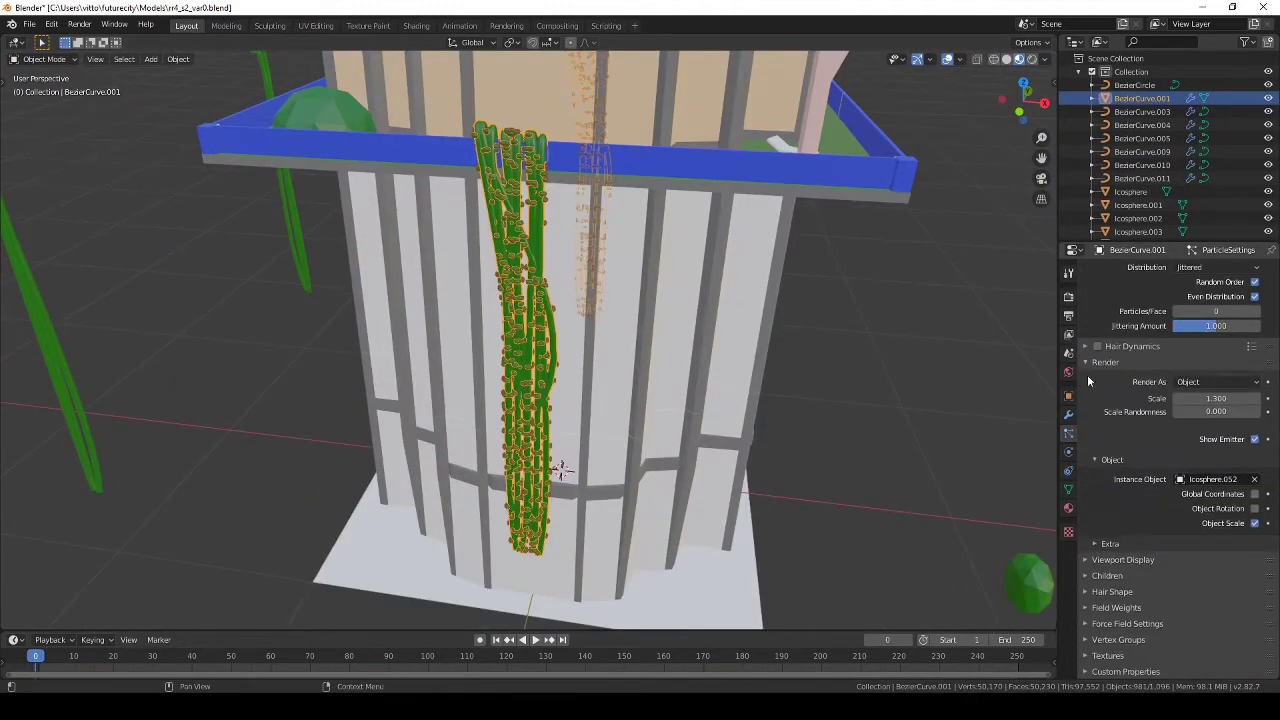
left_click(1097, 346)
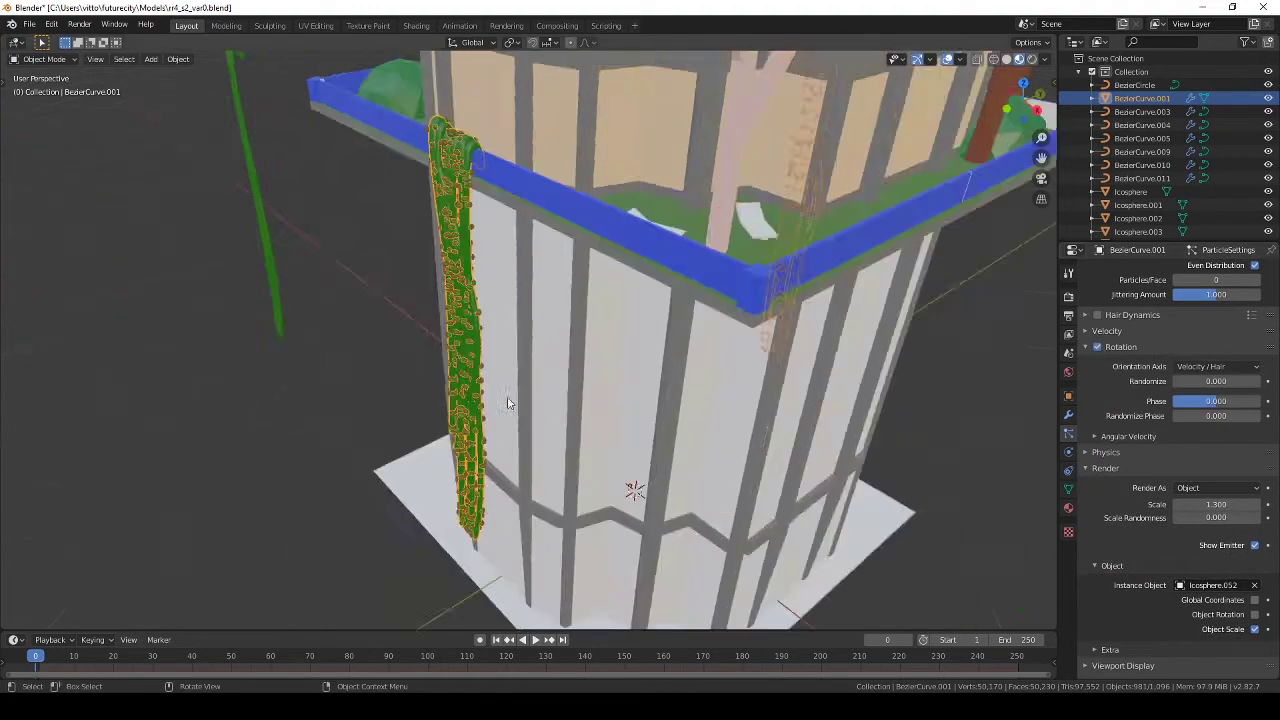
Step: Save the file, then select bare vine curve BezierCurve.011 in front view
scroll(580, 510, "up", 2)
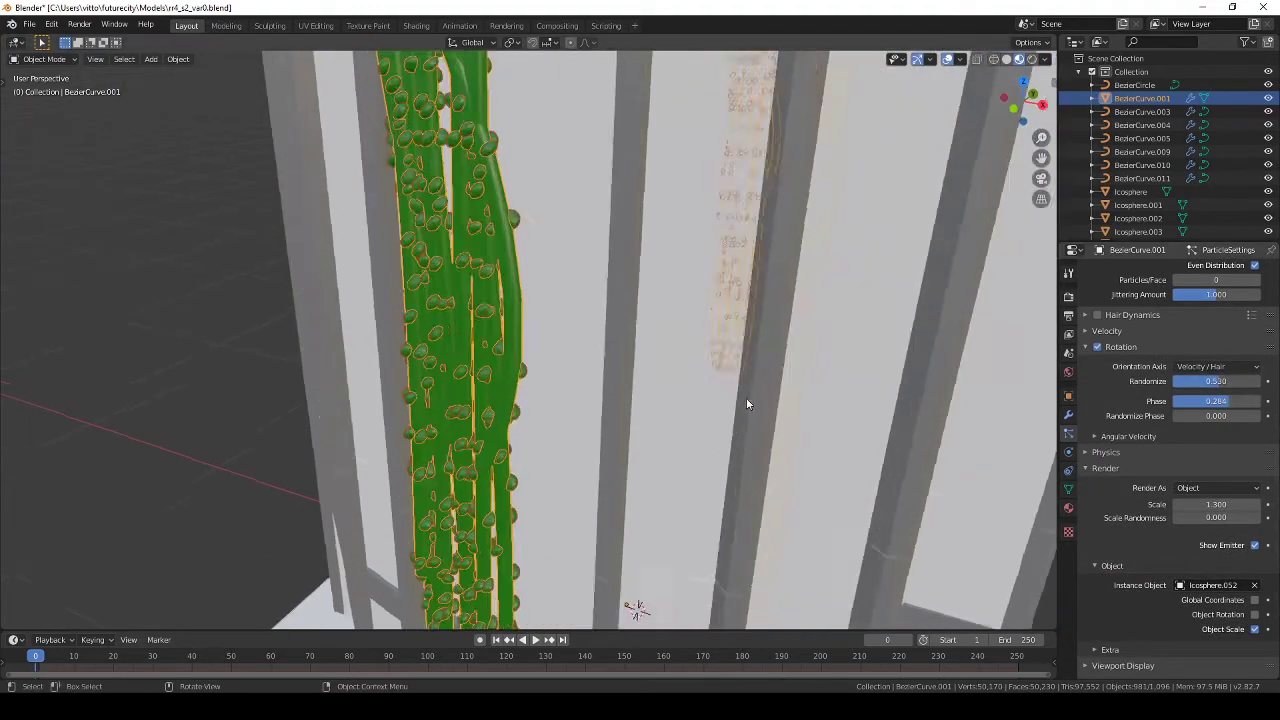
scroll(580, 510, "down", 8)
scroll(552, 433, "up", 4)
mouse_move(552, 433)
middle_mouse_down()
mouse_move(559, 410)
mouse_move(600, 430)
mouse_move(957, 443)
mouse_move(909, 466)
mouse_move(500, 435)
mouse_move(457, 490)
mouse_move(414, 277)
mouse_move(415, 300)
middle_mouse_up()
scroll(559, 410, "up", 3)
scroll(559, 410, "down", 5)
scroll(1183, 431, "up", 8)
key("ctrl+s")
left_click(414, 285)
key("KP_1")
key("KP_1")
Step: Duplicate the vine curve near the balcony and rotate its points
key("shift+d")
left_click(547, 498)
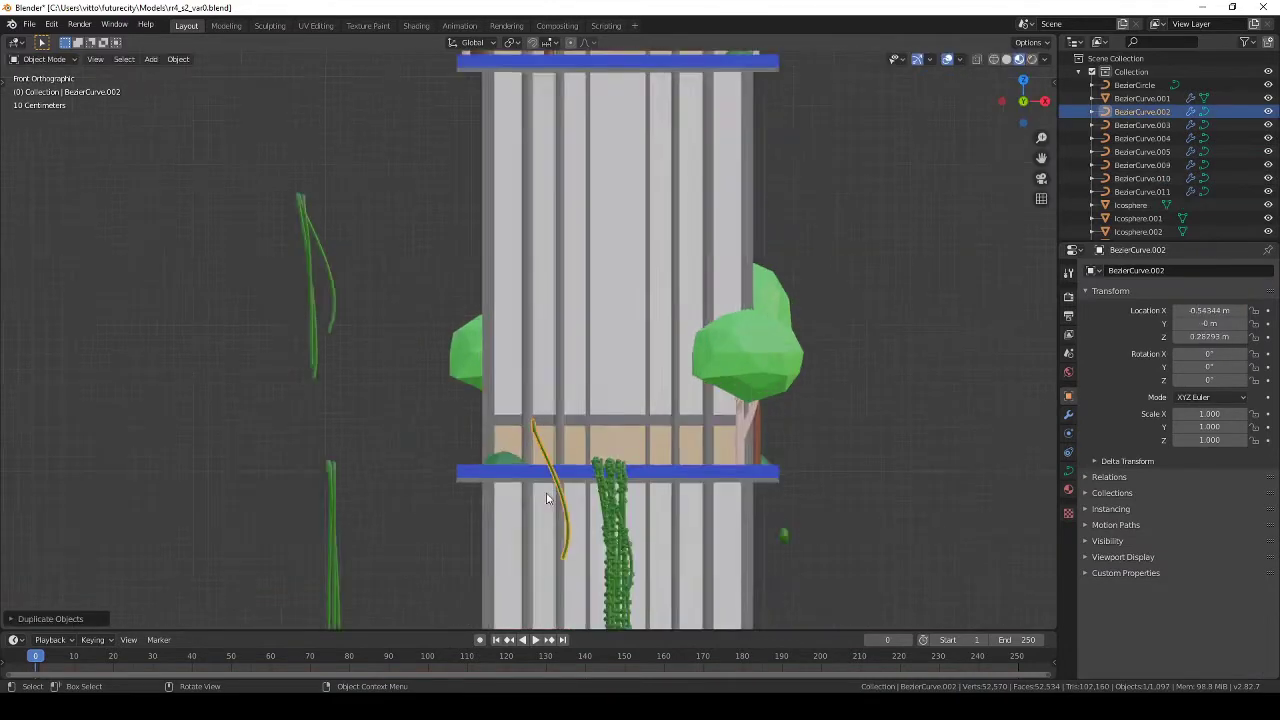
scroll(547, 498, "down", 2)
scroll(571, 380, "up", 3)
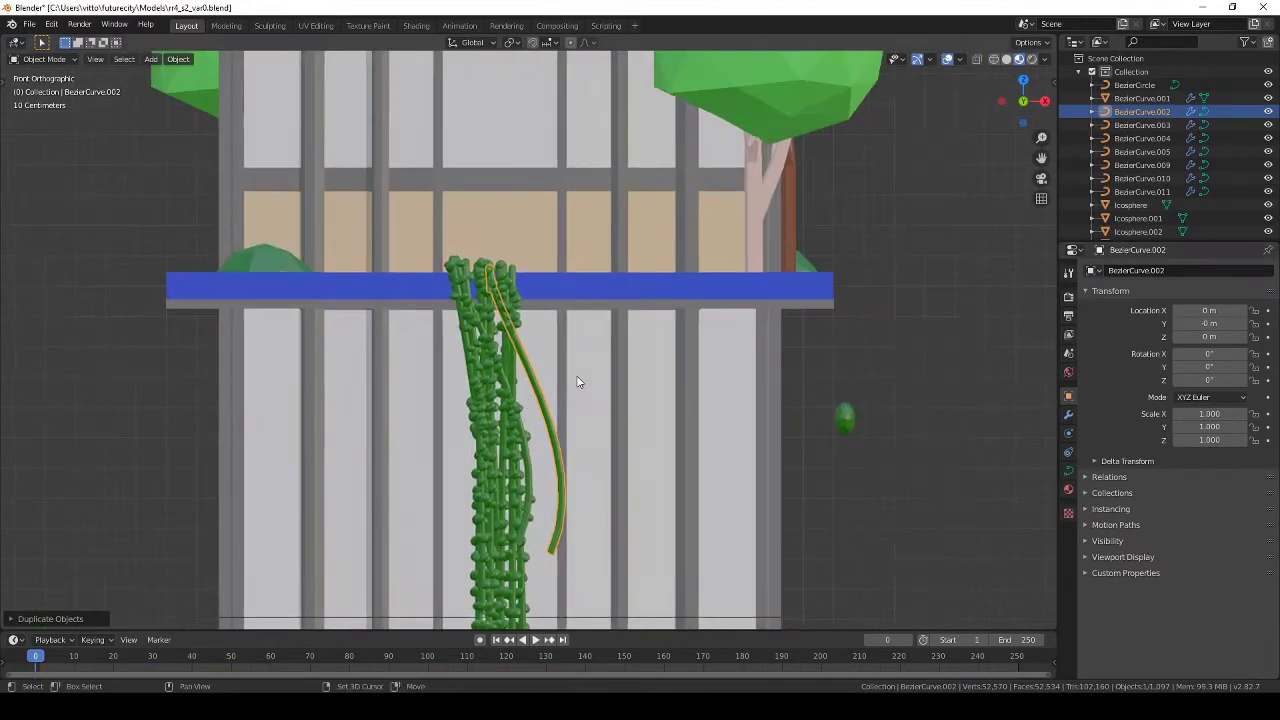
key("Tab")
key("r")
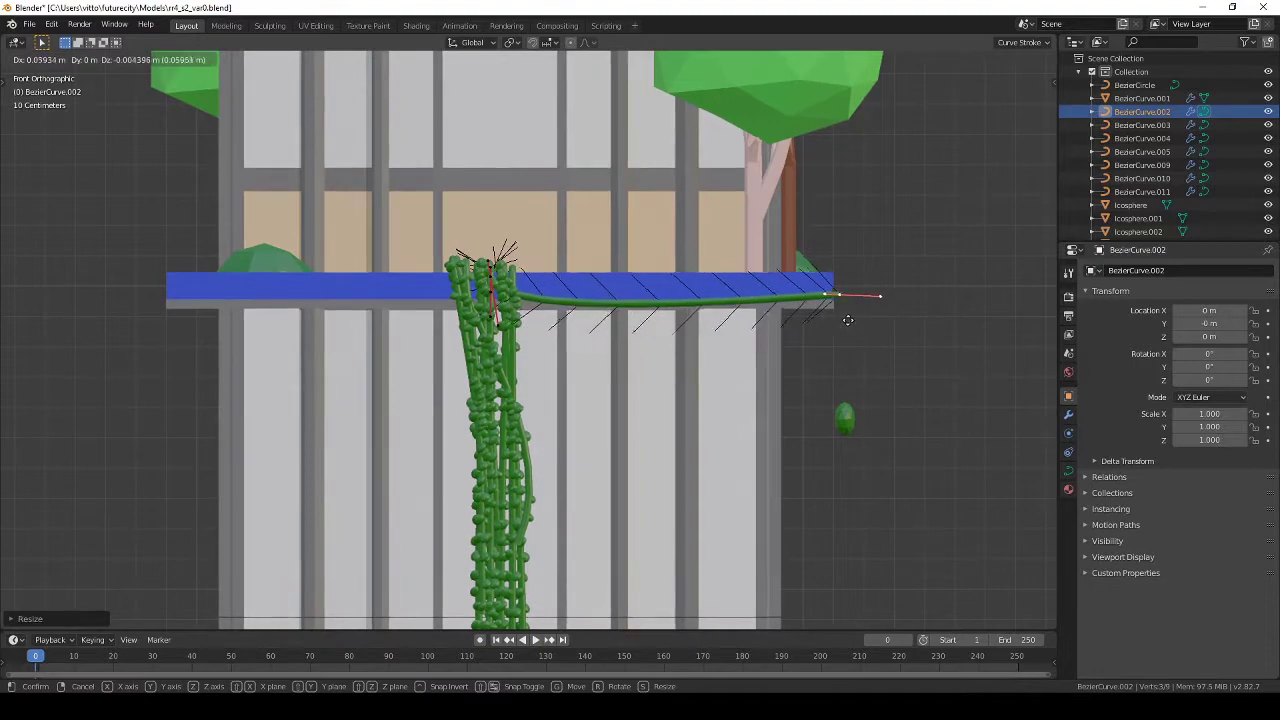
left_click(847, 319)
middle_click_drag(847, 319, 730, 412)
Step: Extend the curve with a new point and bend it over the balcony rail
key("KP_3")
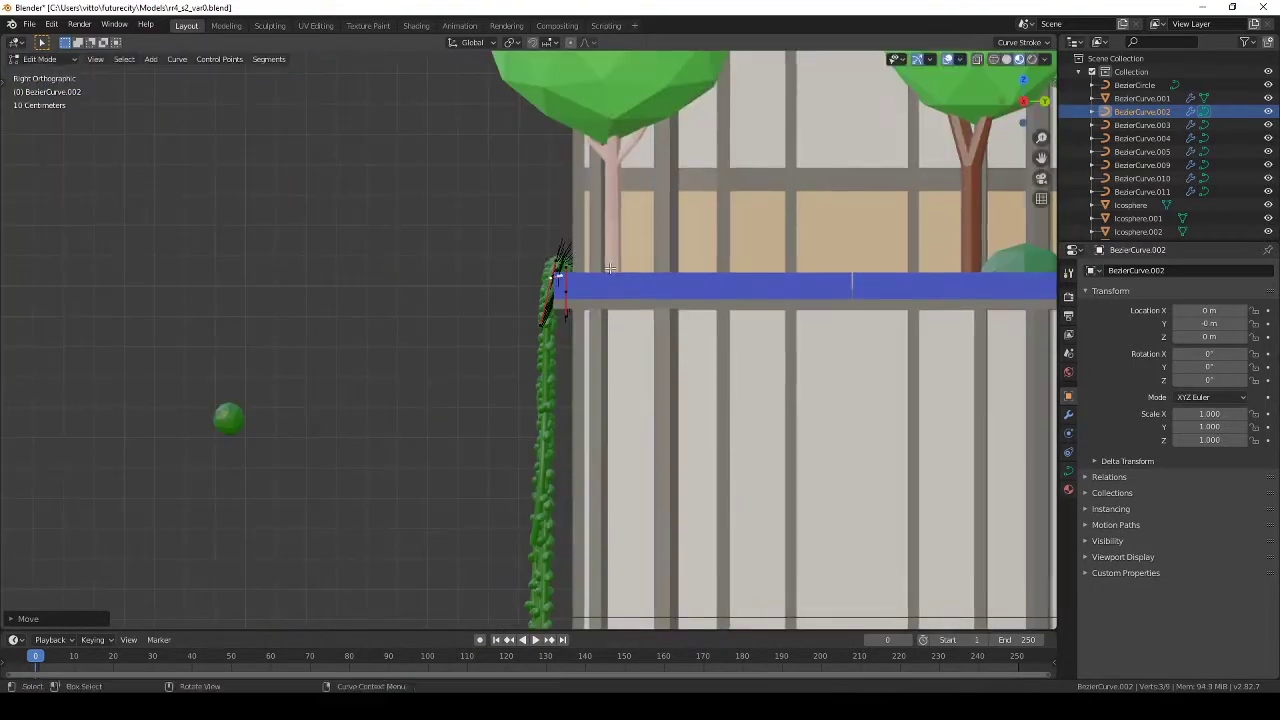
mouse_move(610, 268)
middle_mouse_down()
mouse_move(557, 397)
mouse_move(570, 410)
middle_mouse_up()
key("g")
scroll(579, 390, "down", 5)
key("r")
left_click(764, 280)
key("KP_3")
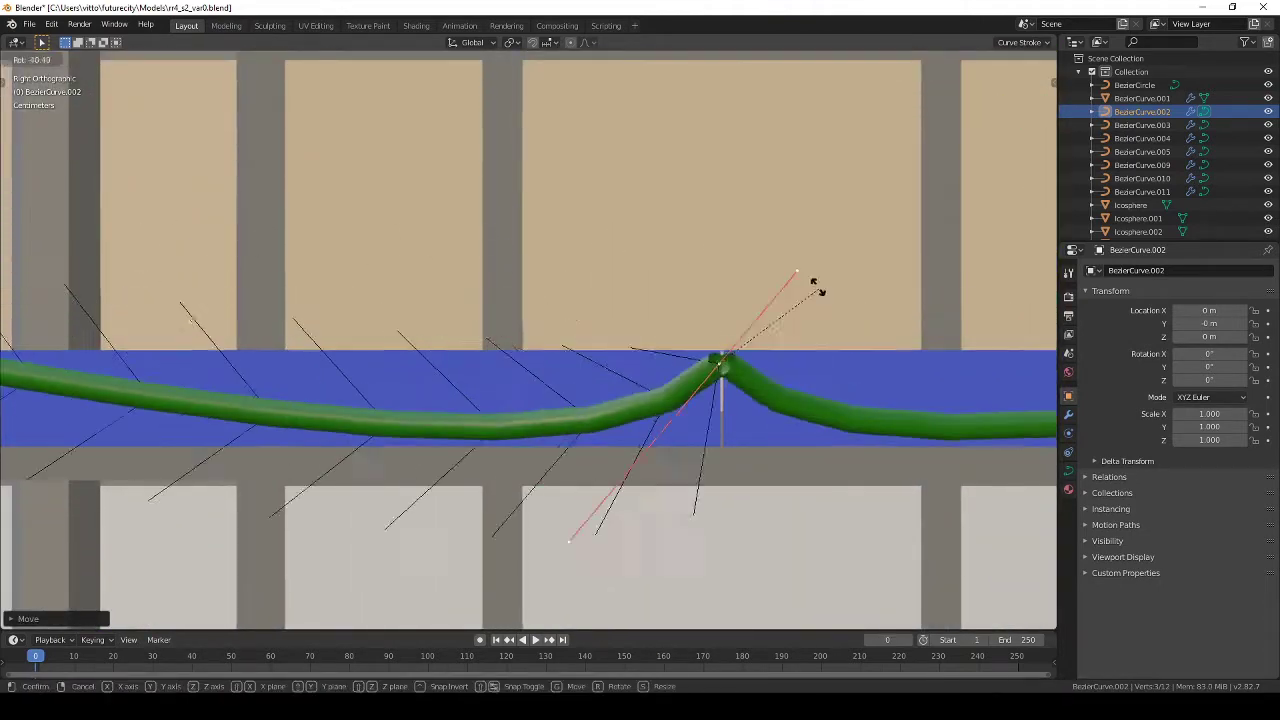
left_click(510, 395)
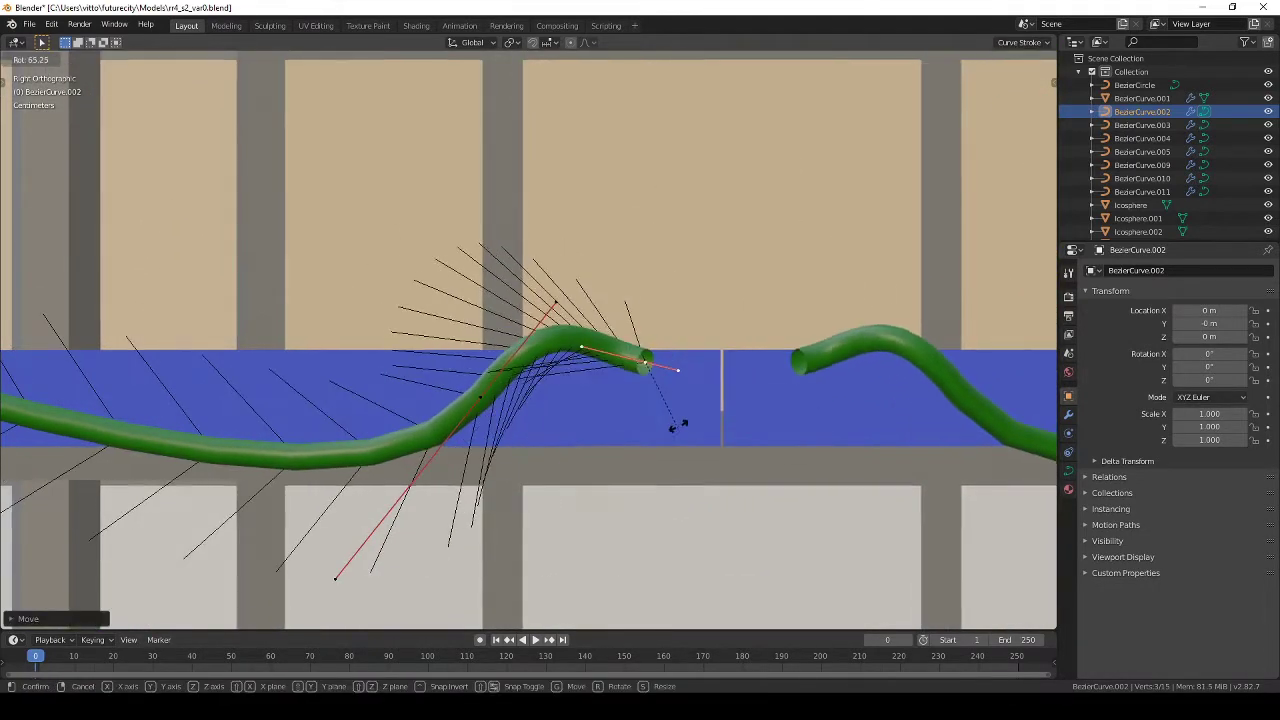
Step: Rotate the curve handles in top wireframe view so the vine follows the blue rail
key("KP_7")
key("shift+z")
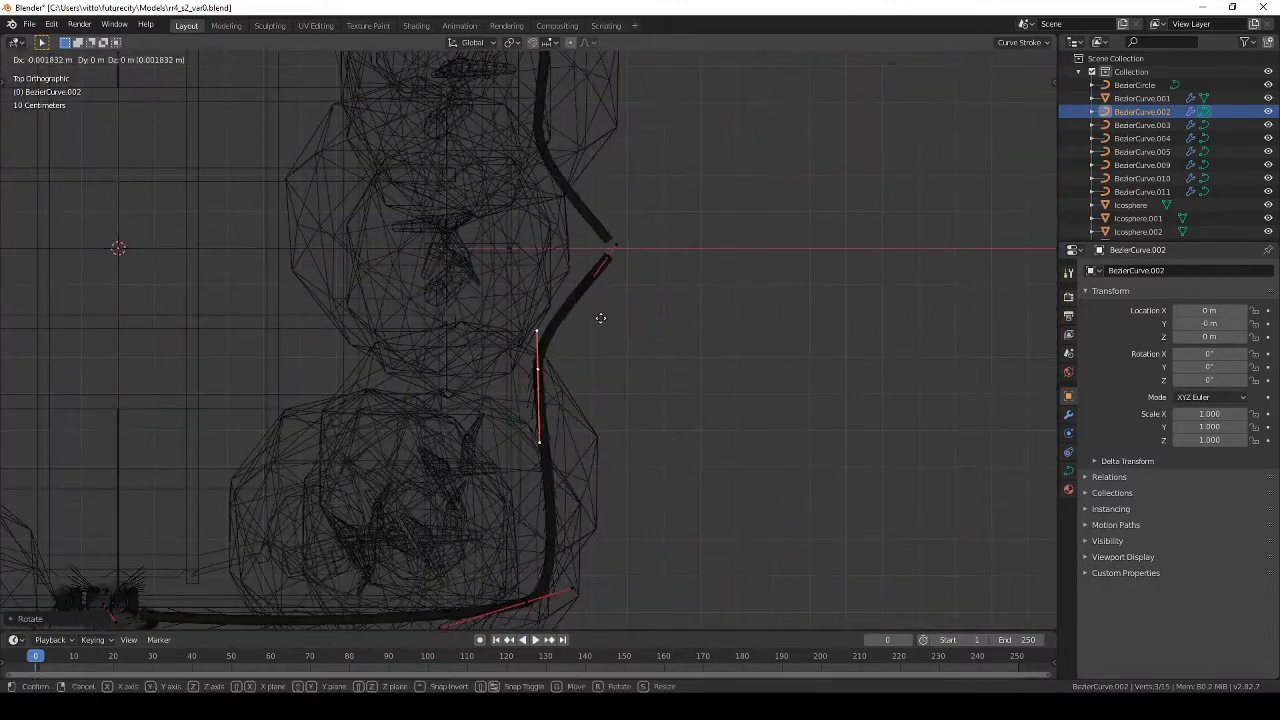
left_click(600, 270)
key("Tab")
middle_click_drag(600, 270, 474, 194)
key("shift+z")
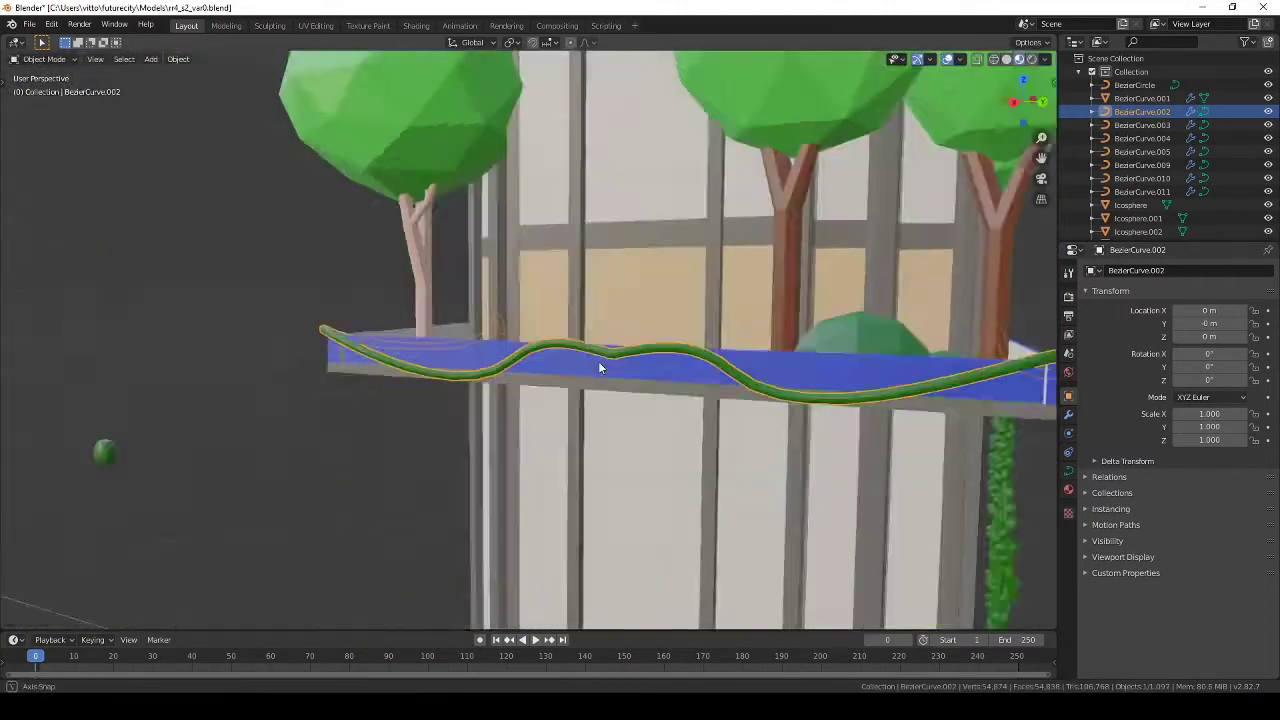
middle_click_drag(598, 361, 604, 333)
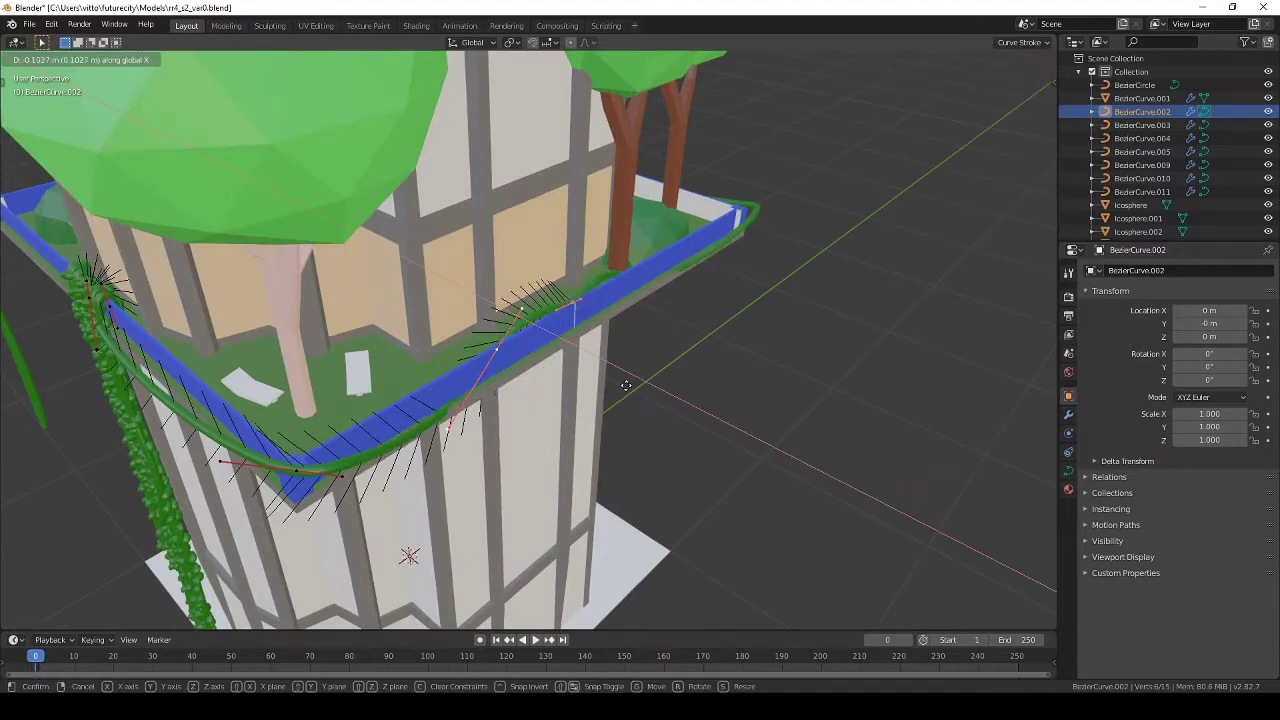
left_click(625, 385)
key("Tab")
middle_click_drag(625, 385, 414, 380)
Step: Add a Mirror modifier on X and Y so the rail vine wraps the tower
scroll(557, 480, "down", 3)
mouse_move(534, 457)
middle_mouse_down()
mouse_move(560, 420)
mouse_move(614, 447)
mouse_move(591, 391)
middle_mouse_up()
left_click(1068, 414)
scroll(537, 380, "up", 3)
scroll(600, 435, "down", 3)
key("KP_7")
key("KP_7")
Step: Duplicate the curve points, separate them into their own object, and select both rail curves
key("Tab")
key("shift+d")
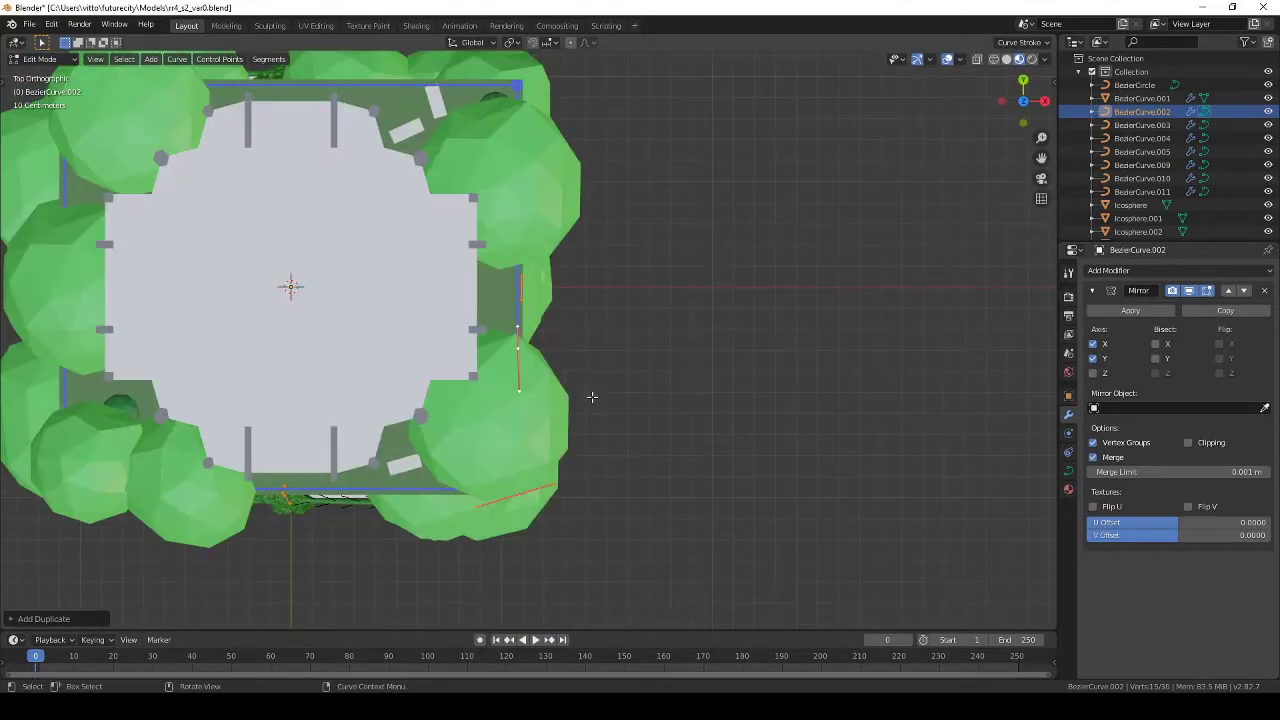
scroll(591, 396, "up", 3)
key("p")
left_click(437, 345)
key("Tab")
middle_click_drag(437, 337, 560, 348)
left_click(548, 355)
left_click(548, 355, "shift")
Step: Duplicate the rail vine and move its points along the blue balcony edge
key("Tab")
key("shift+d")
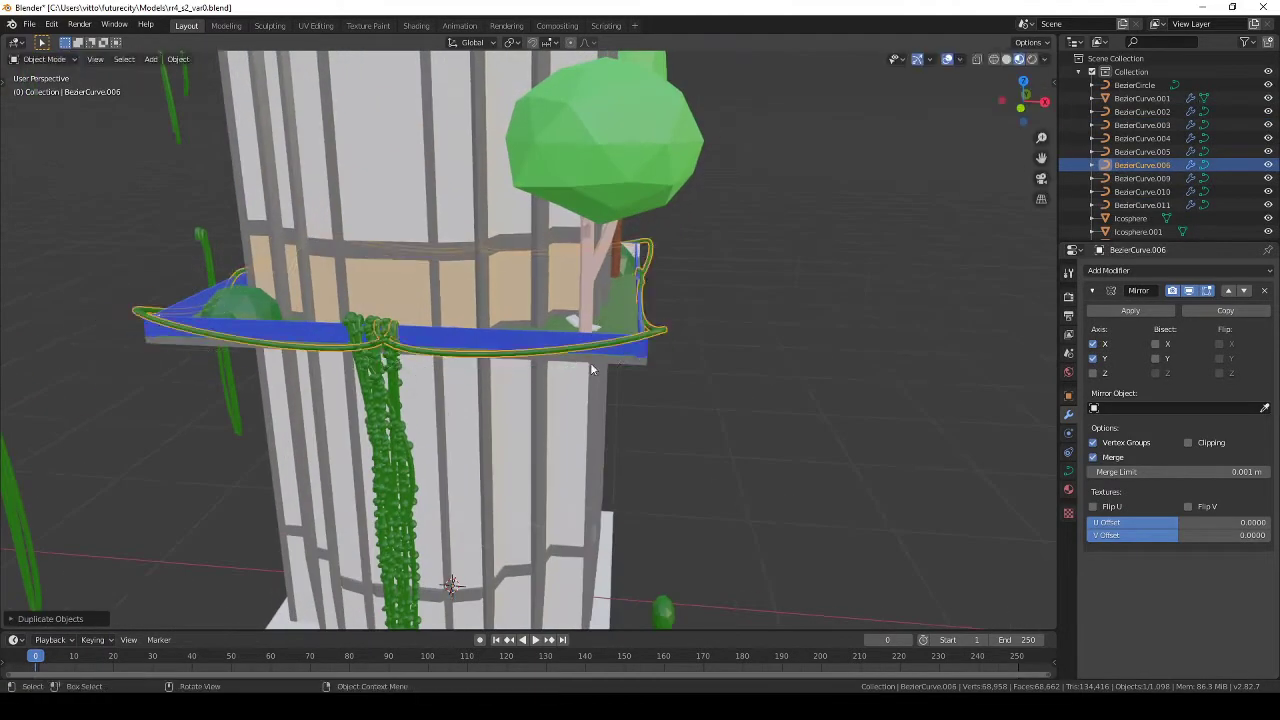
key("Tab")
scroll(525, 385, "up", 4)
middle_click_drag(516, 389, 746, 347)
key("g")
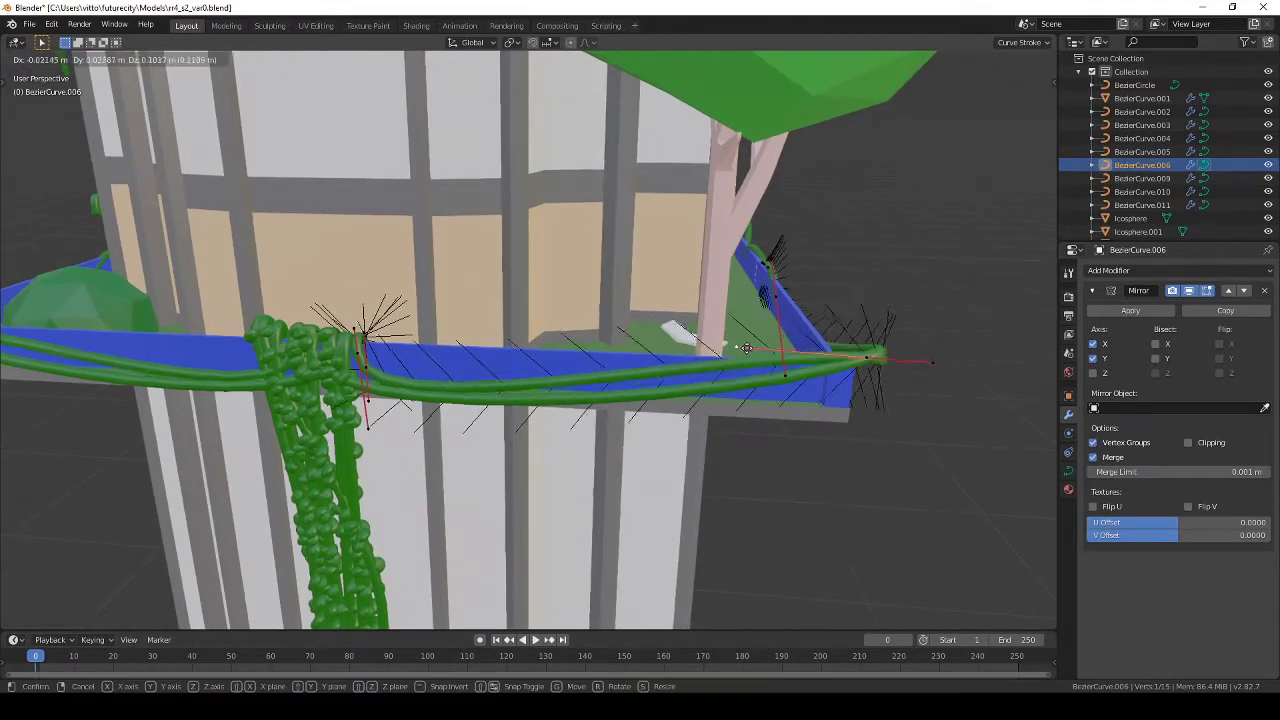
middle_click_drag(897, 434, 955, 540)
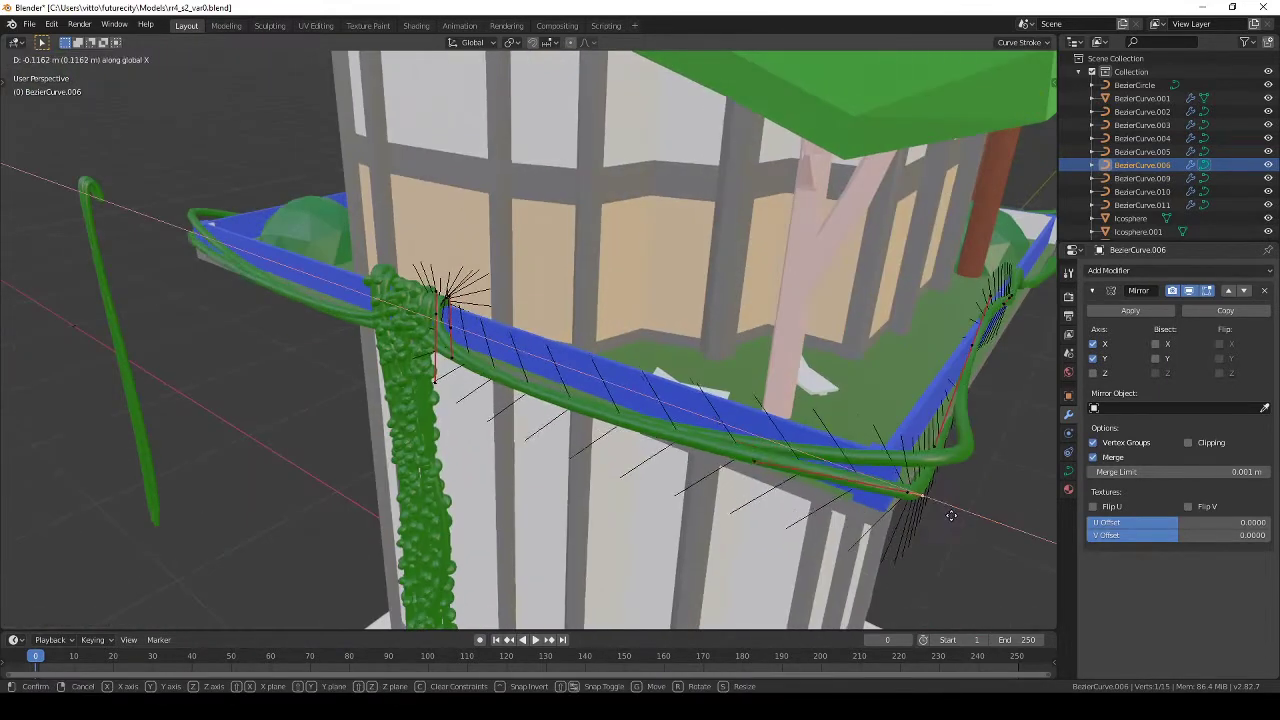
mouse_move(904, 489)
middle_mouse_down()
mouse_move(440, 374)
mouse_move(475, 408)
middle_mouse_up()
key("g")
left_click(535, 477)
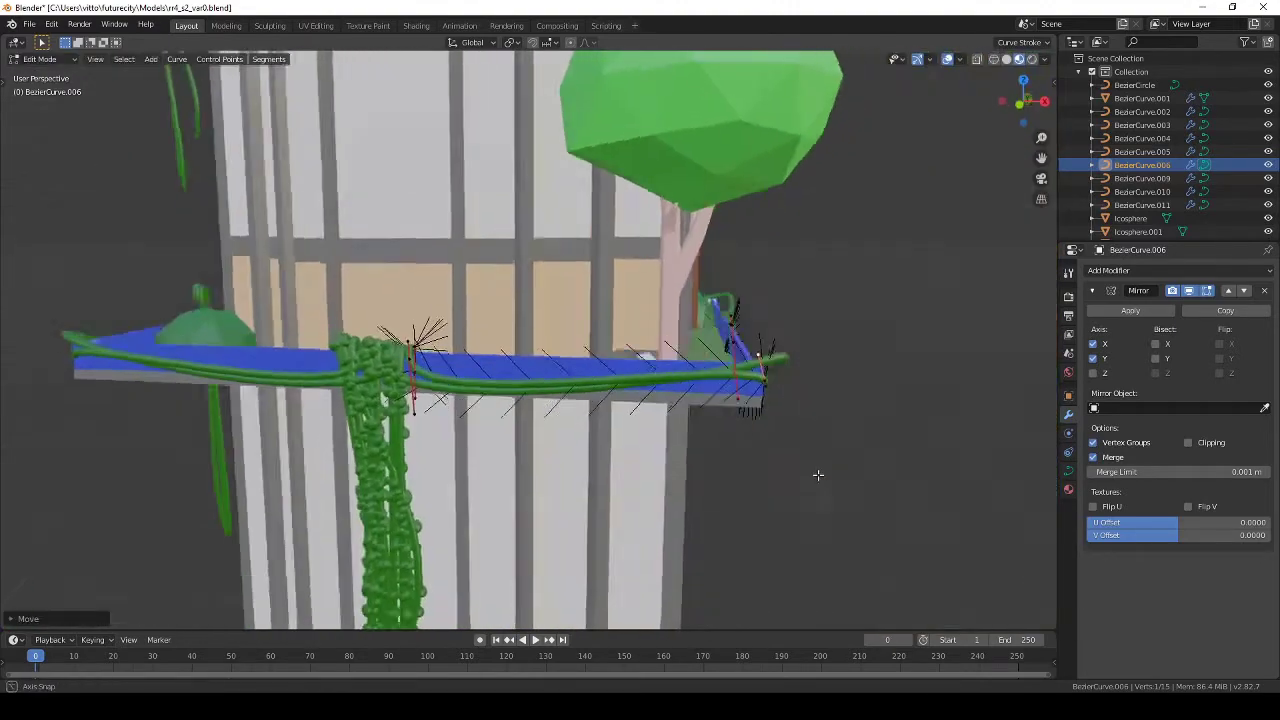
Step: Rotate the vine's control points in front view to wave along the rail
mouse_move(535, 477)
middle_mouse_down()
mouse_move(751, 471)
mouse_move(428, 420)
mouse_move(723, 419)
middle_mouse_up()
key("KP_1")
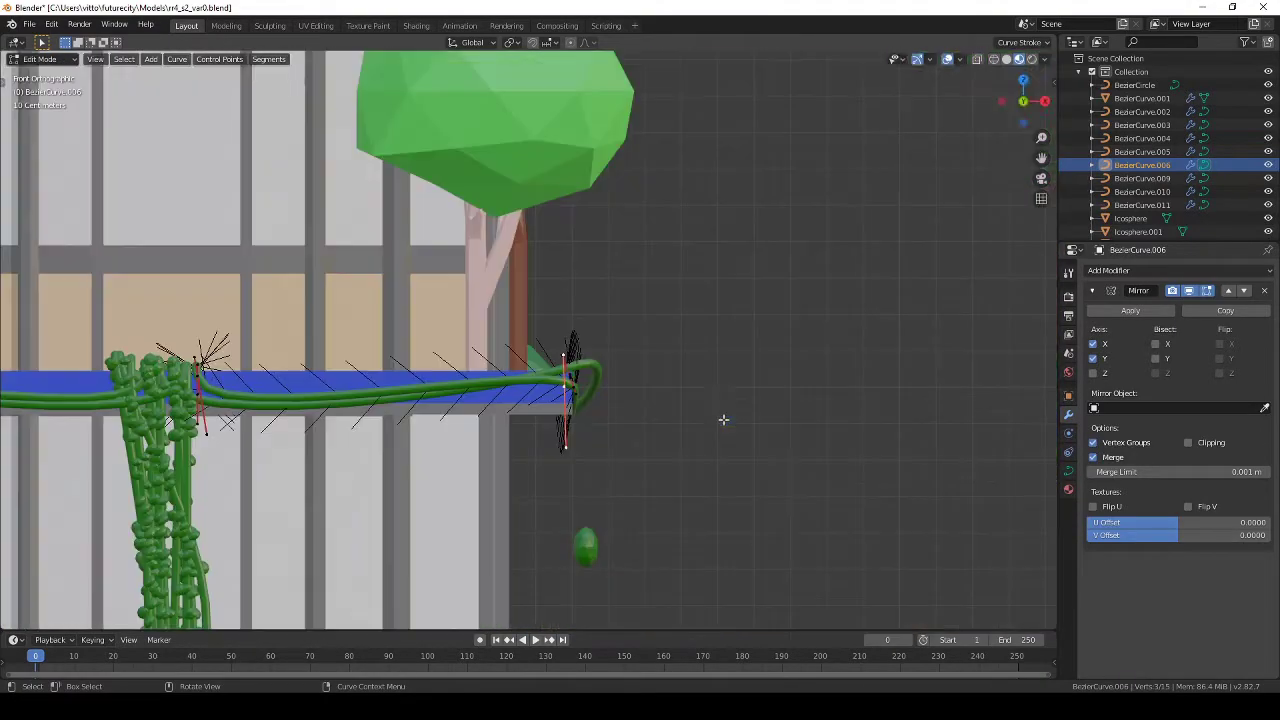
middle_click_drag(597, 441, 615, 490)
key("r")
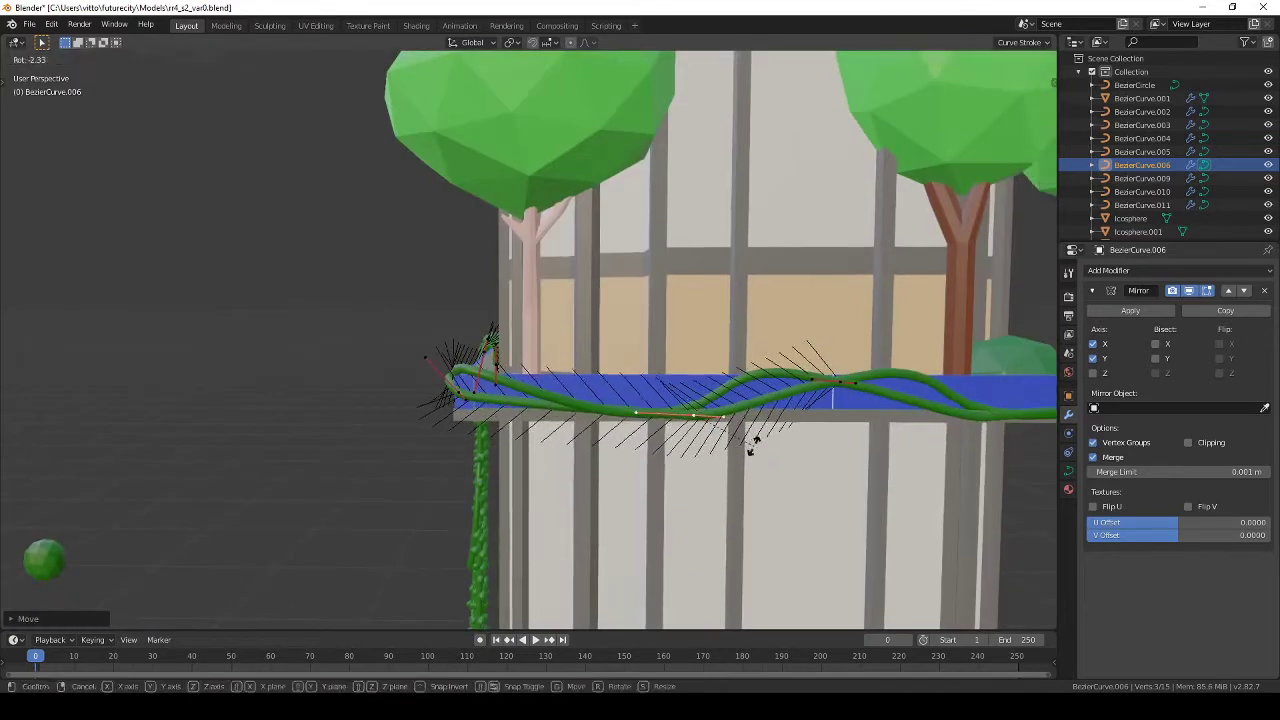
left_click(750, 448)
mouse_move(750, 448)
middle_mouse_down()
mouse_move(766, 486)
mouse_move(563, 443)
mouse_move(527, 450)
middle_mouse_up()
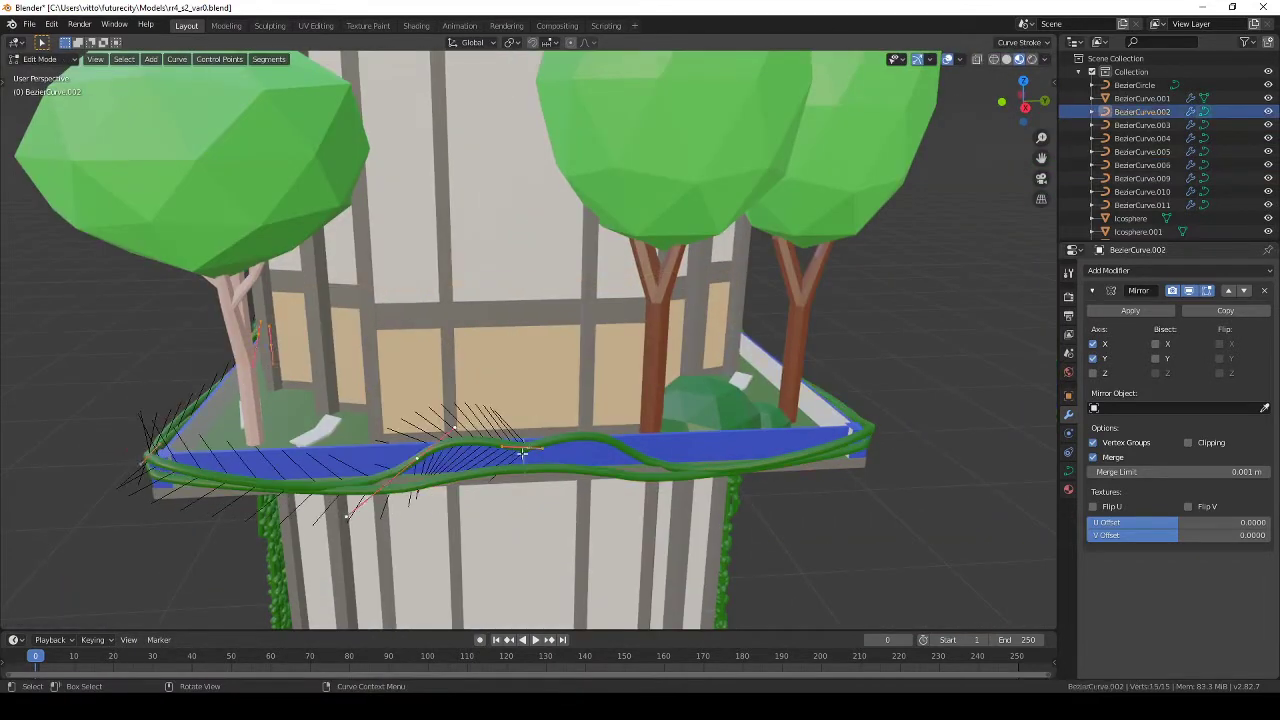
Step: Move the end vine points to curl around the balcony corner and return to Object Mode
middle_click_drag(410, 477, 523, 563)
key("g")
left_click(541, 447)
key("Tab")
scroll(541, 447, "down", 5)
Step: Save the file and start editing the points of balcony vine BezierCurve.007
middle_click_drag(541, 447, 495, 413)
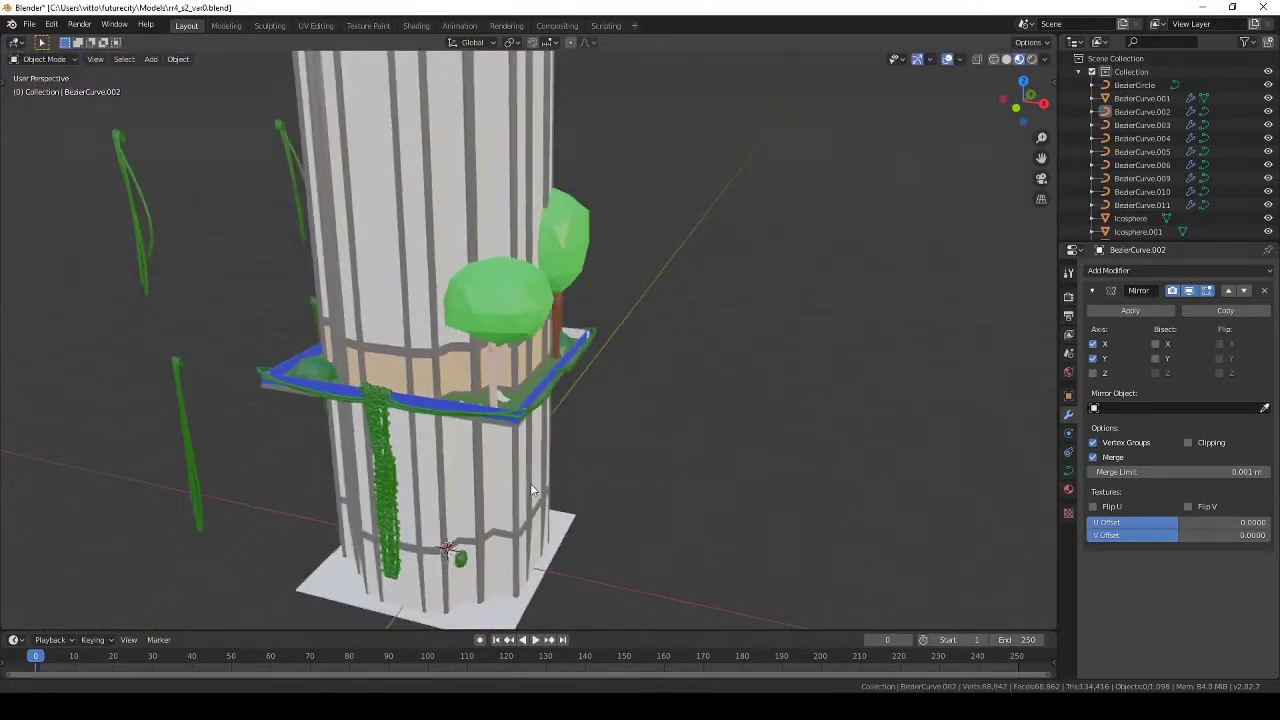
left_click(495, 413)
key("ctrl+s")
left_click(495, 413)
scroll(495, 413, "up", 3)
key("KP_1")
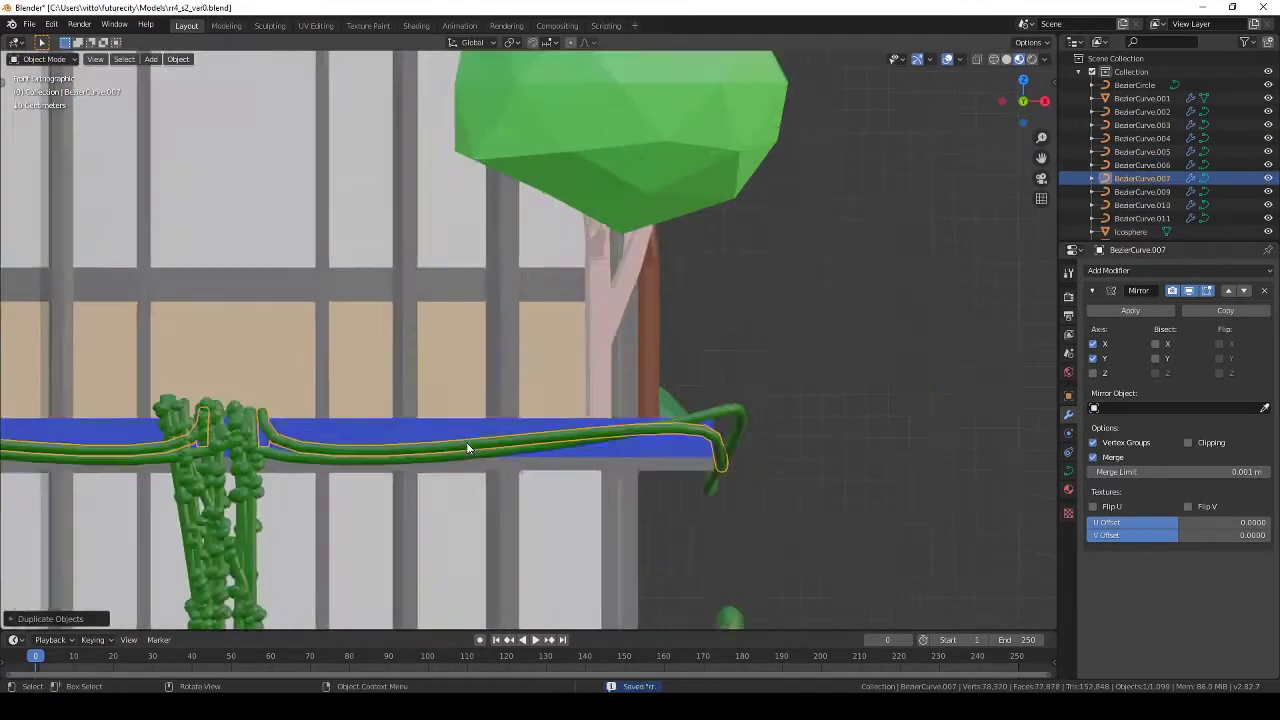
key("Tab")
Step: Move BezierCurve.007's end point around the corner under the tree in top wireframe view
left_click(371, 480)
scroll(371, 480, "down", 3)
key("KP_7")
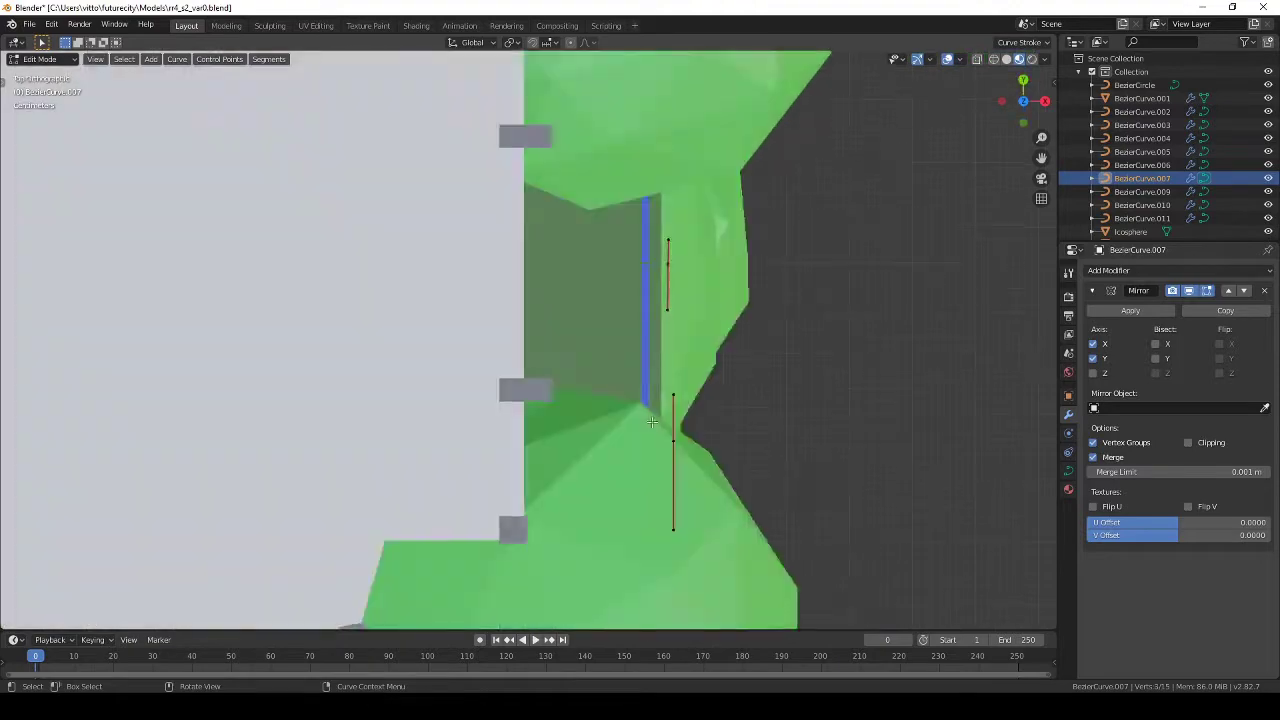
scroll(620, 360, "down", 3)
key("z")
left_click(600, 357)
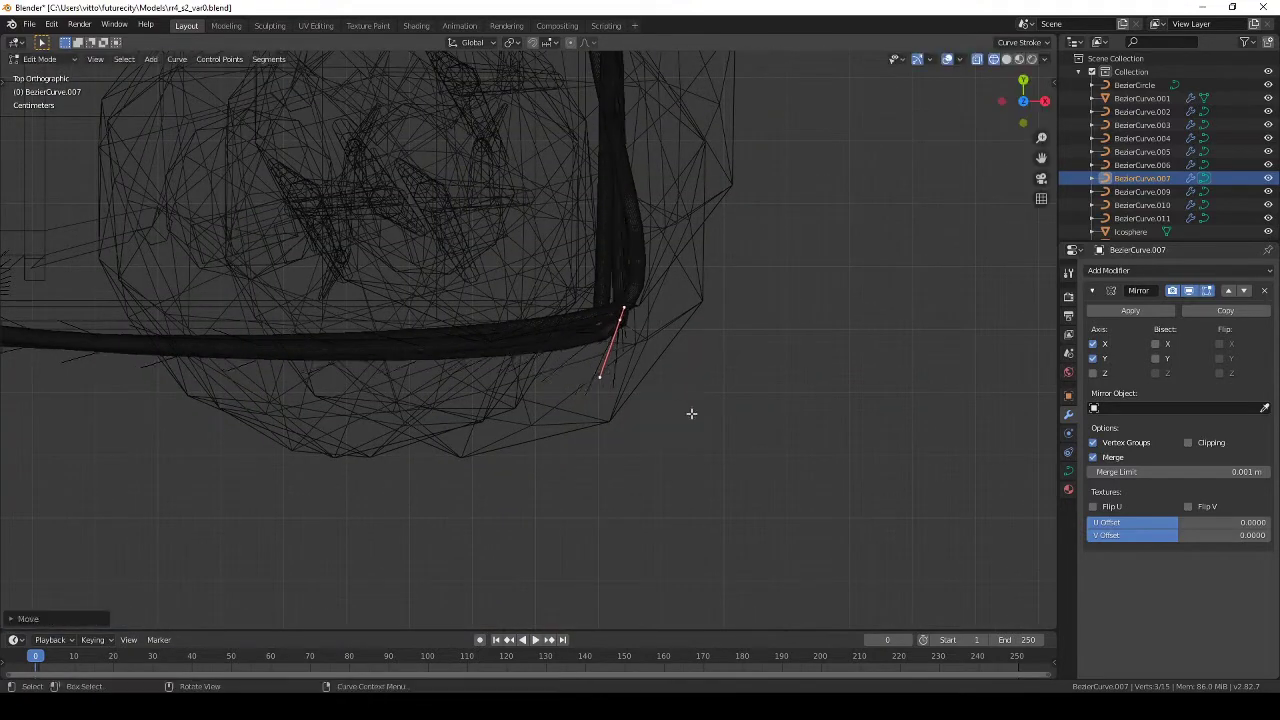
left_click(647, 293)
middle_click_drag(643, 380, 619, 500)
key("shift+z")
left_click(613, 403)
Step: Move the balcony corner vine point from the top view
mouse_move(613, 403)
middle_mouse_down()
mouse_move(533, 522)
mouse_move(600, 400)
middle_mouse_up()
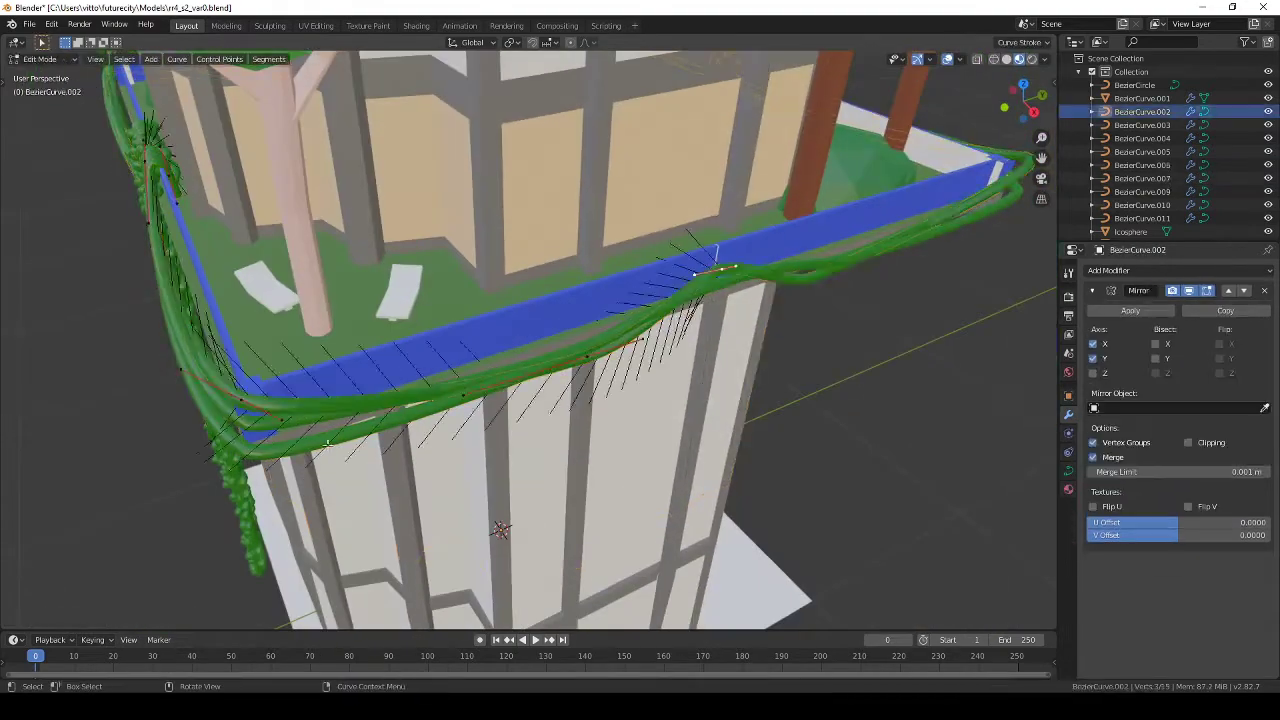
scroll(646, 354, "up", 5)
key("KP_7")
key("g")
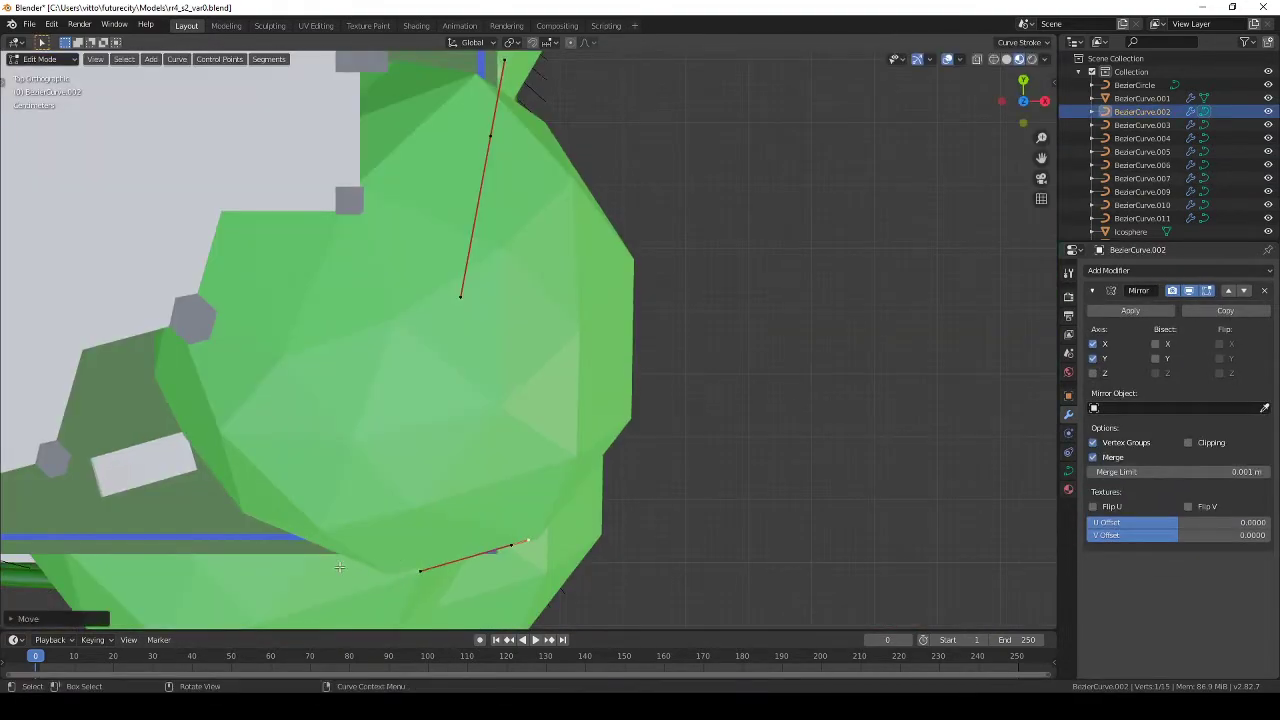
key("Tab")
Step: Adjust BezierCurve.002's points around the tower corner and save the file
middle_click_drag(339, 567, 600, 540)
scroll(600, 540, "down", 5)
middle_click_drag(640, 425, 580, 411)
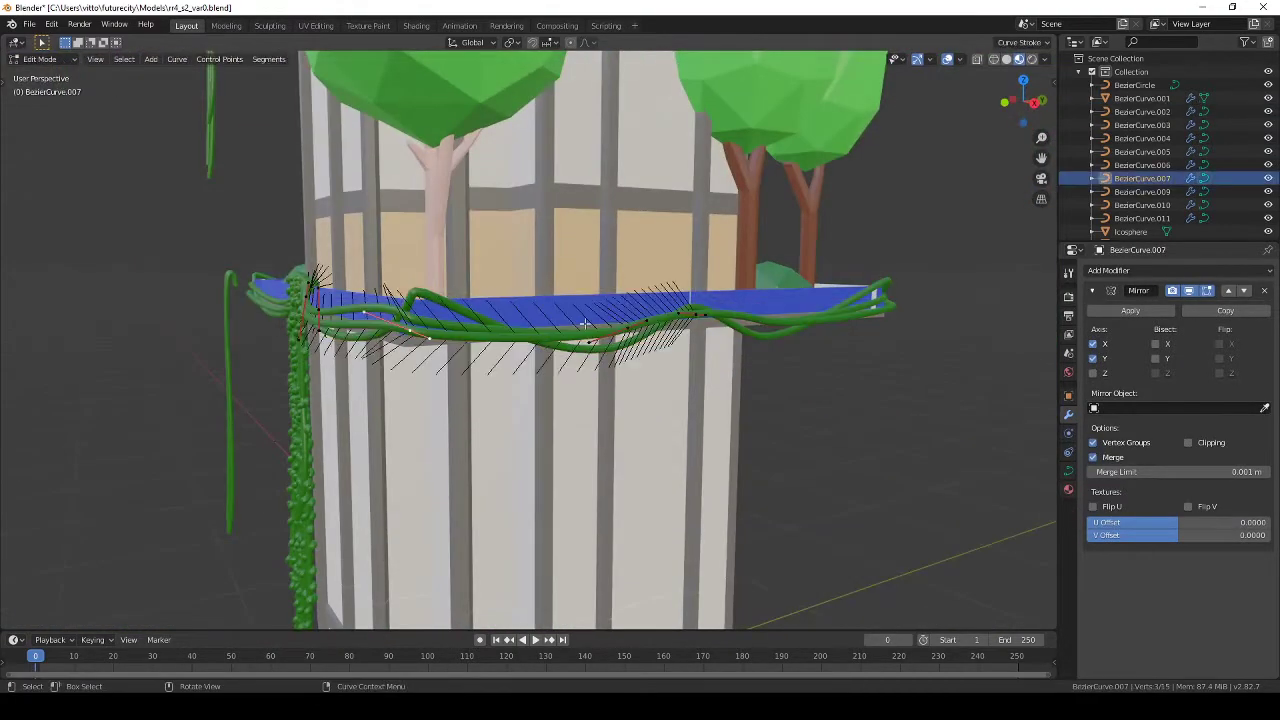
middle_click_drag(699, 363, 505, 363)
key("g")
key("Tab")
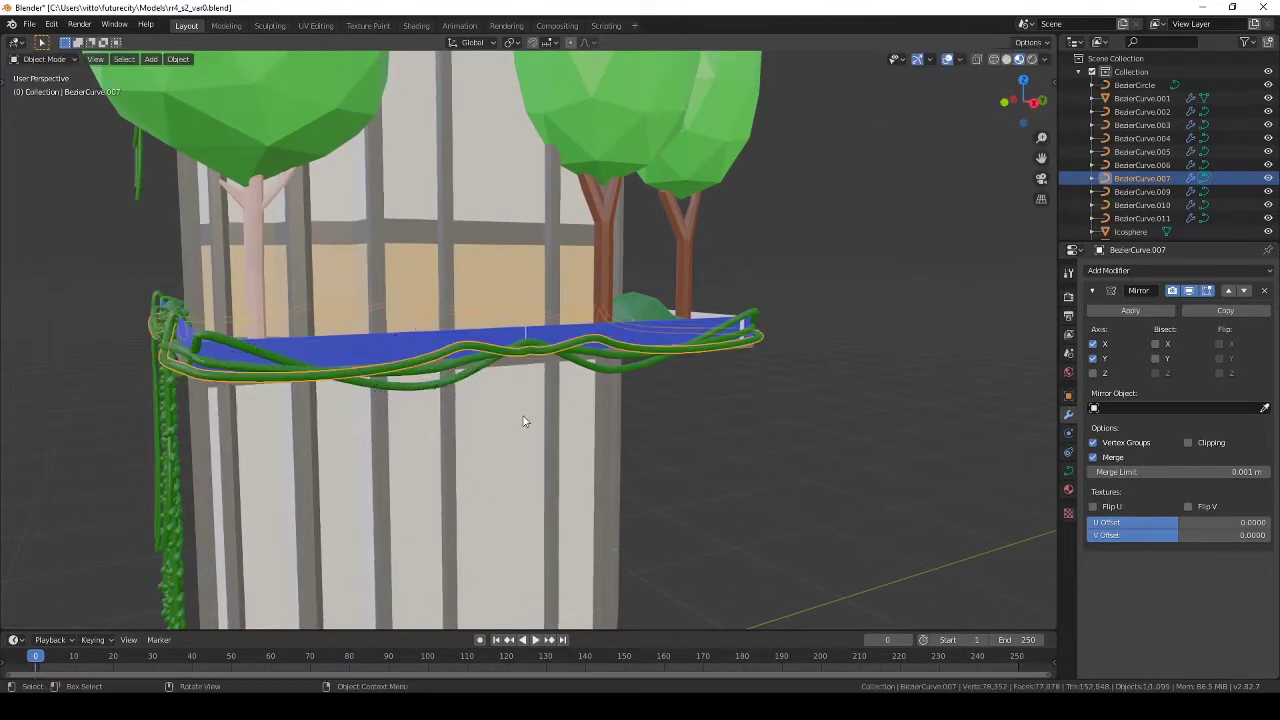
key("Tab")
mouse_move(440, 420)
middle_mouse_down()
mouse_move(505, 425)
mouse_move(546, 457)
middle_mouse_up()
key("ctrl+s")
Step: Select the small green leaf sphere Icosphere.052 from the right-side view
left_click(570, 425)
scroll(553, 426, "down", 4)
scroll(546, 457, "up", 5)
key("KP_3")
left_click(452, 233)
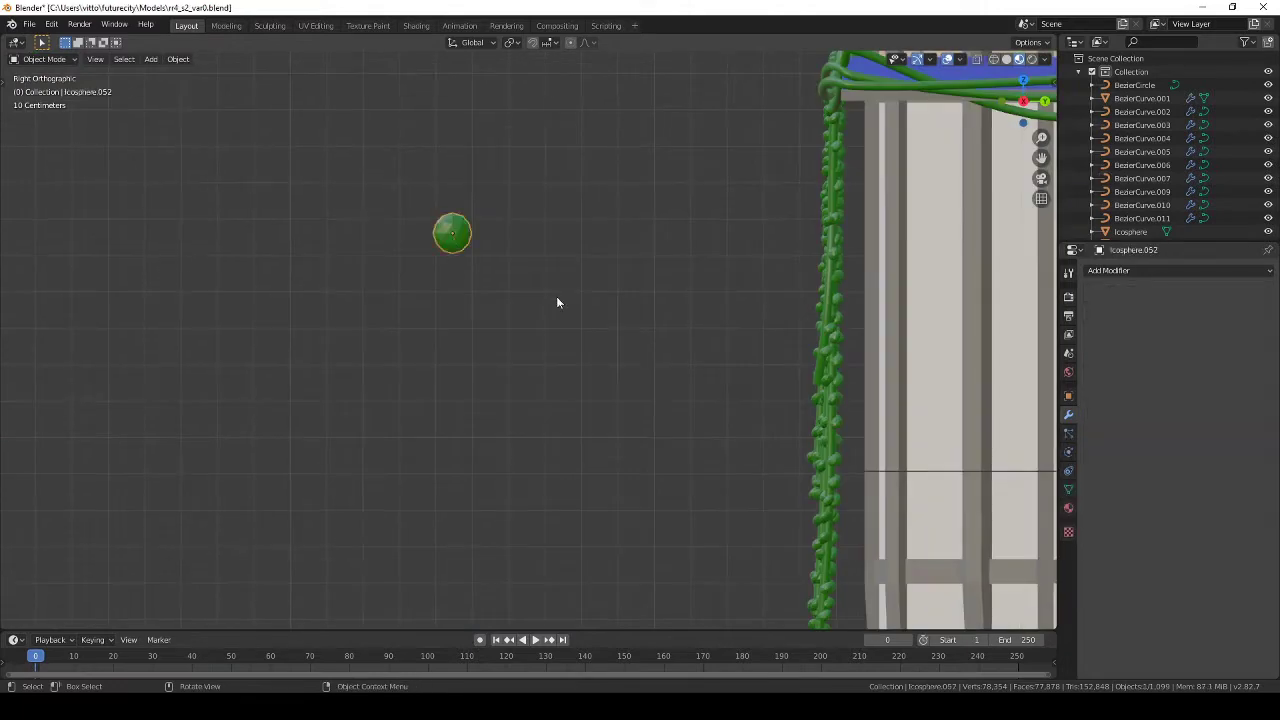
middle_click_drag(534, 297, 450, 285)
Step: Scale the leaf sphere down and flatten it along the X axis
key("s")
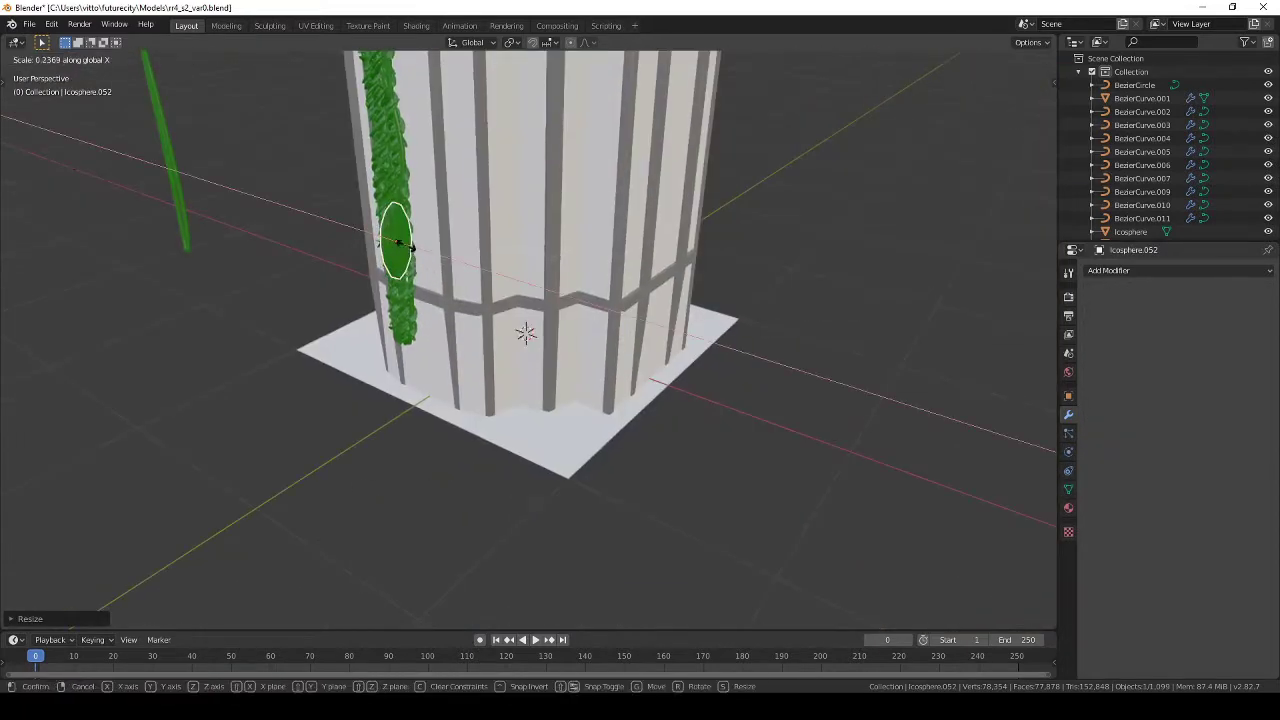
left_click(410, 247)
middle_click_drag(410, 247, 553, 257)
key("s")
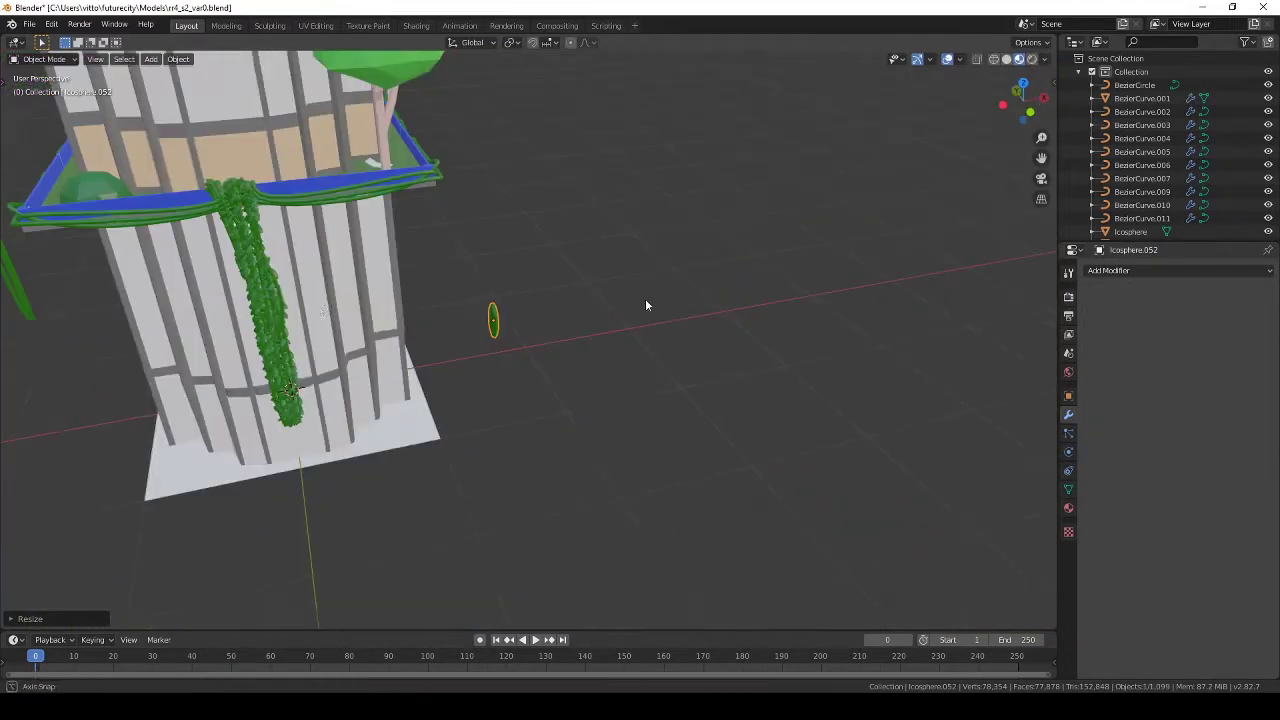
Step: Review the leafy vine's particle settings, select tower Plane.001, and save the file
left_click(1068, 432)
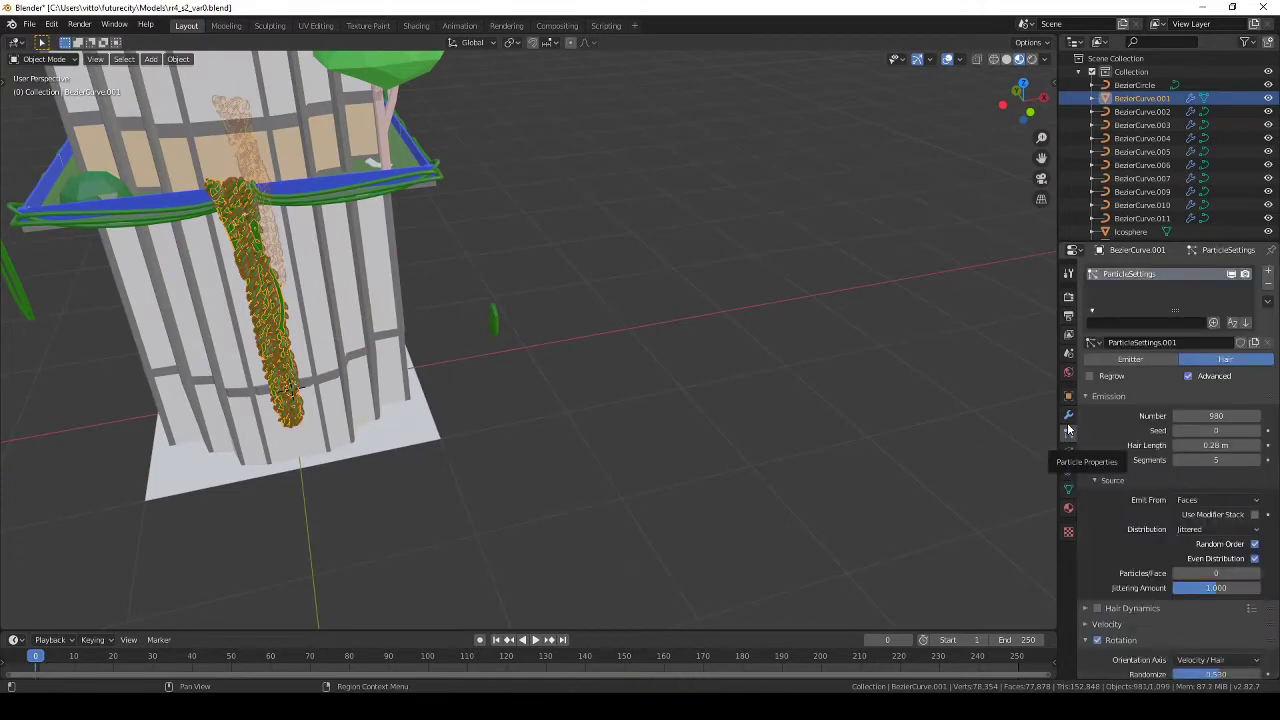
scroll(1133, 440, "down", 5)
scroll(1139, 471, "down", 5)
left_click(400, 300)
scroll(482, 201, "up", 3)
key("ctrl+s")
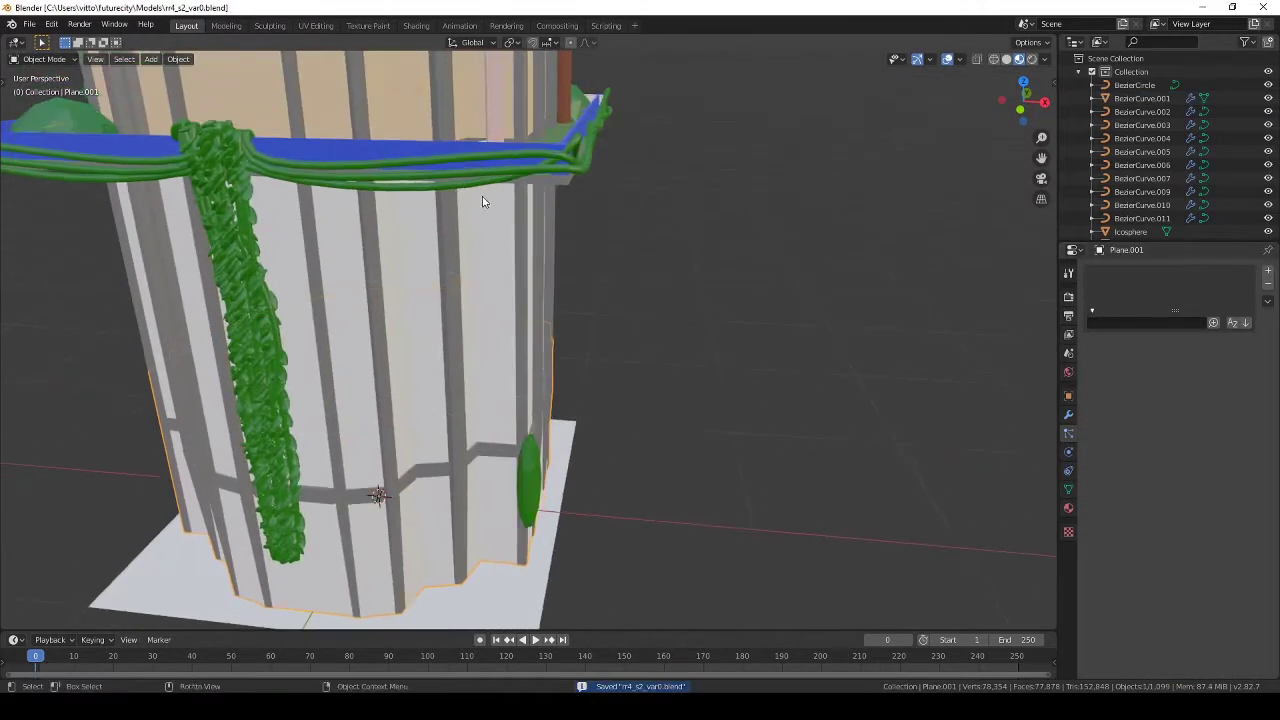
Step: Reposition another vine curve from the top view
left_click(482, 201)
key("KP_7")
left_click(565, 206)
mouse_move(565, 206)
middle_mouse_down()
mouse_move(693, 301)
mouse_move(608, 237)
middle_mouse_up()
scroll(608, 237, "up", 3)
Step: Convert balcony vine BezierCurve.002 to a mesh and join it into leafy vine BezierCurve.001
left_click(617, 300)
left_click(180, 59)
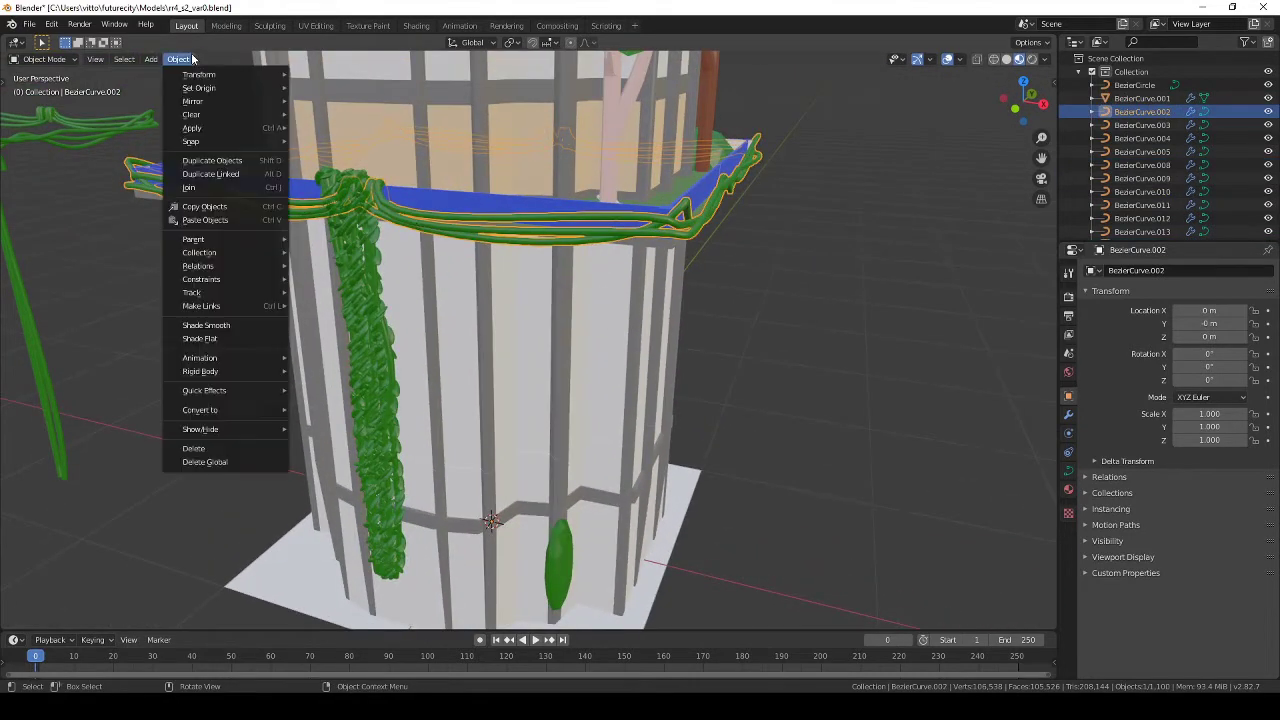
left_click(311, 424)
left_click(373, 282)
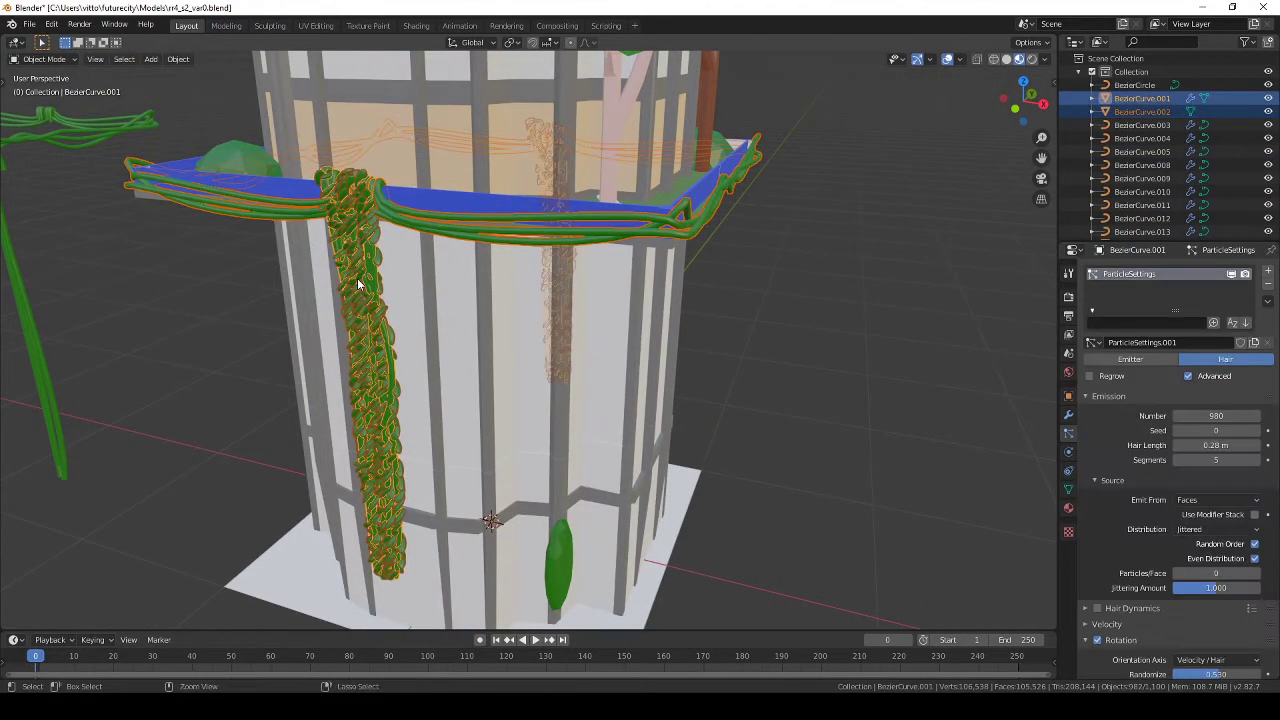
scroll(657, 443, "down", 4)
middle_click_drag(657, 443, 651, 380)
key("KP_5")
Step: Inspect the merged vine leaves along the balcony, then select a spare vine curve in front view
scroll(393, 363, "up", 3)
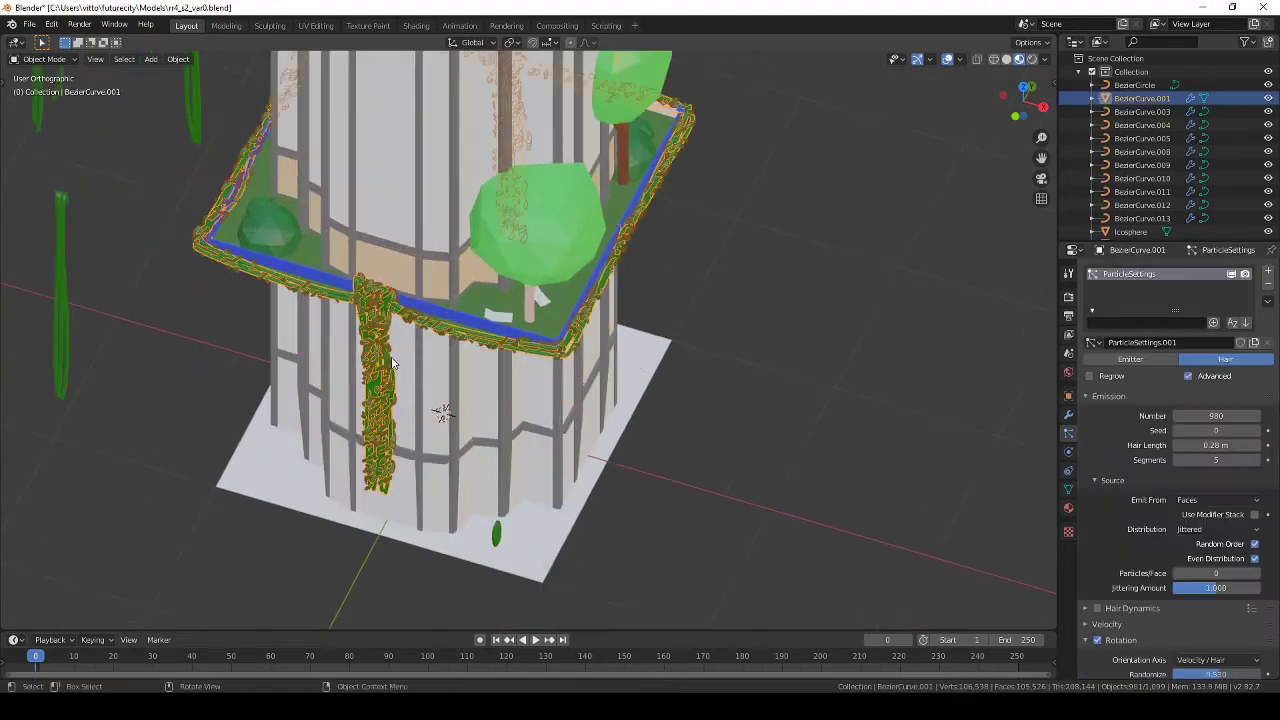
scroll(750, 434, "up", 3)
scroll(510, 315, "up", 3)
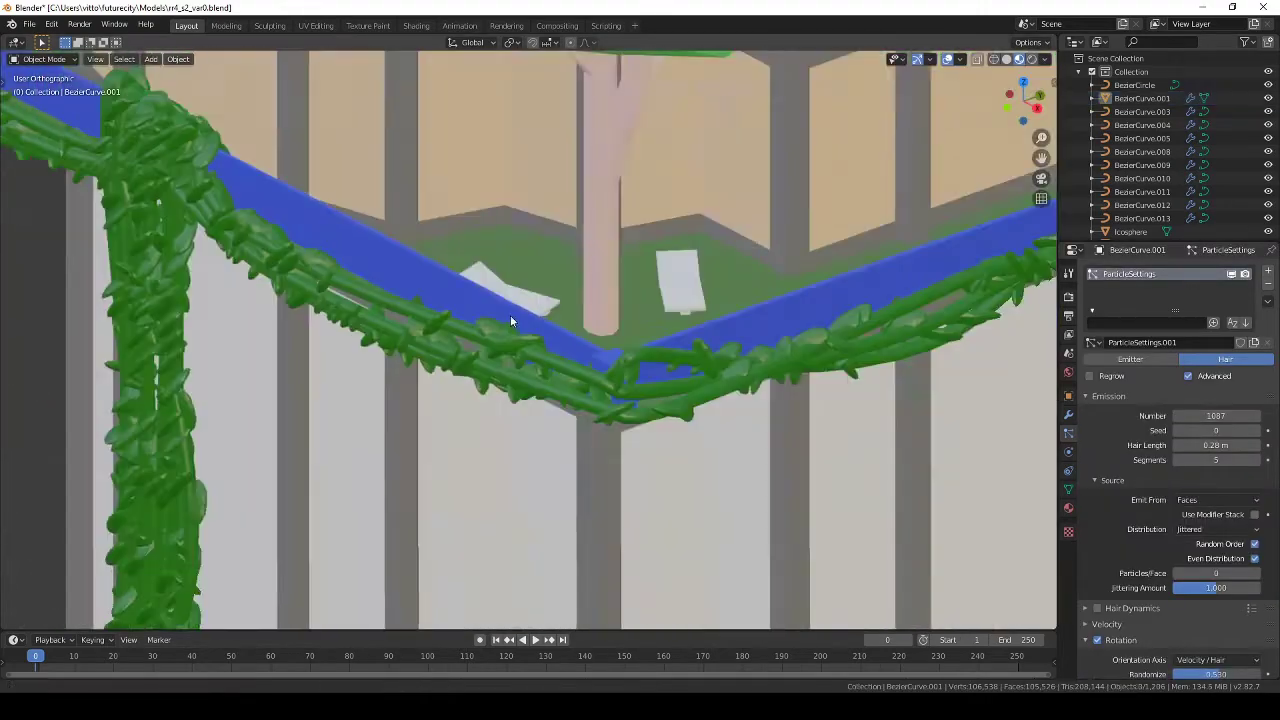
scroll(542, 318, "down", 1)
middle_click_drag(542, 318, 584, 335)
scroll(584, 335, "down", 4)
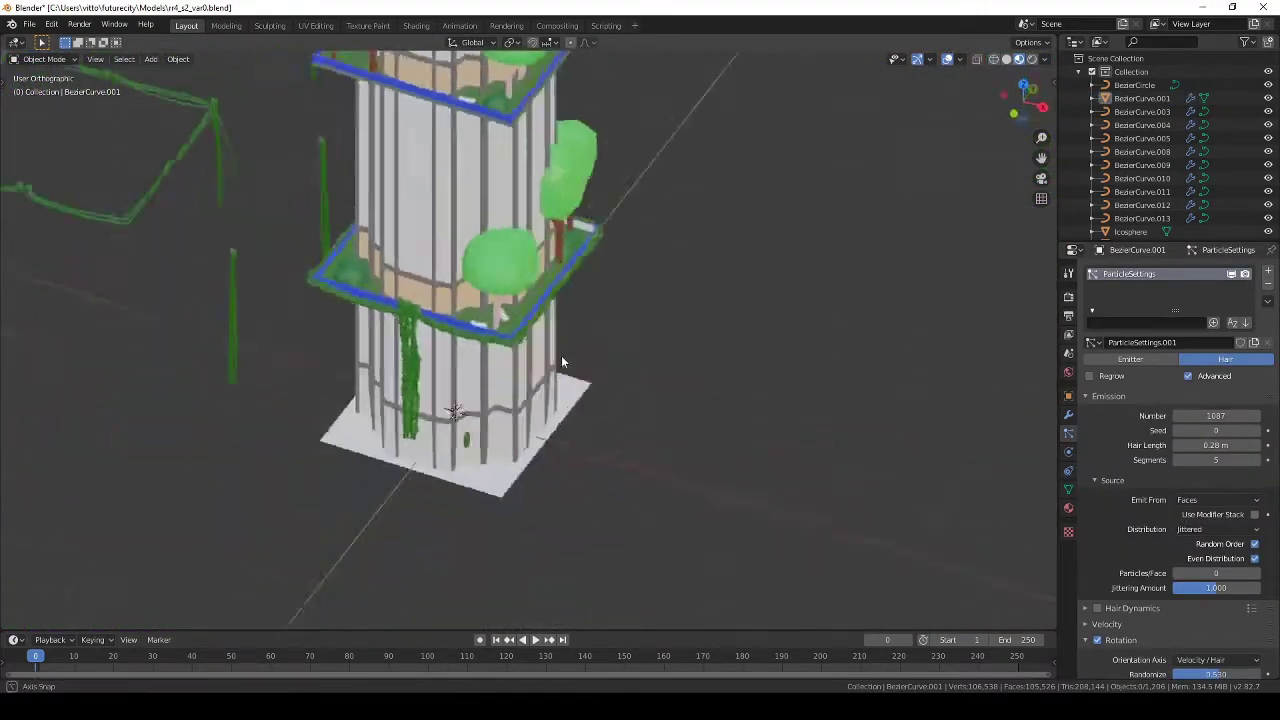
scroll(561, 355, "up", 2)
scroll(522, 343, "down", 2)
key("KP_5")
scroll(522, 343, "down", 2)
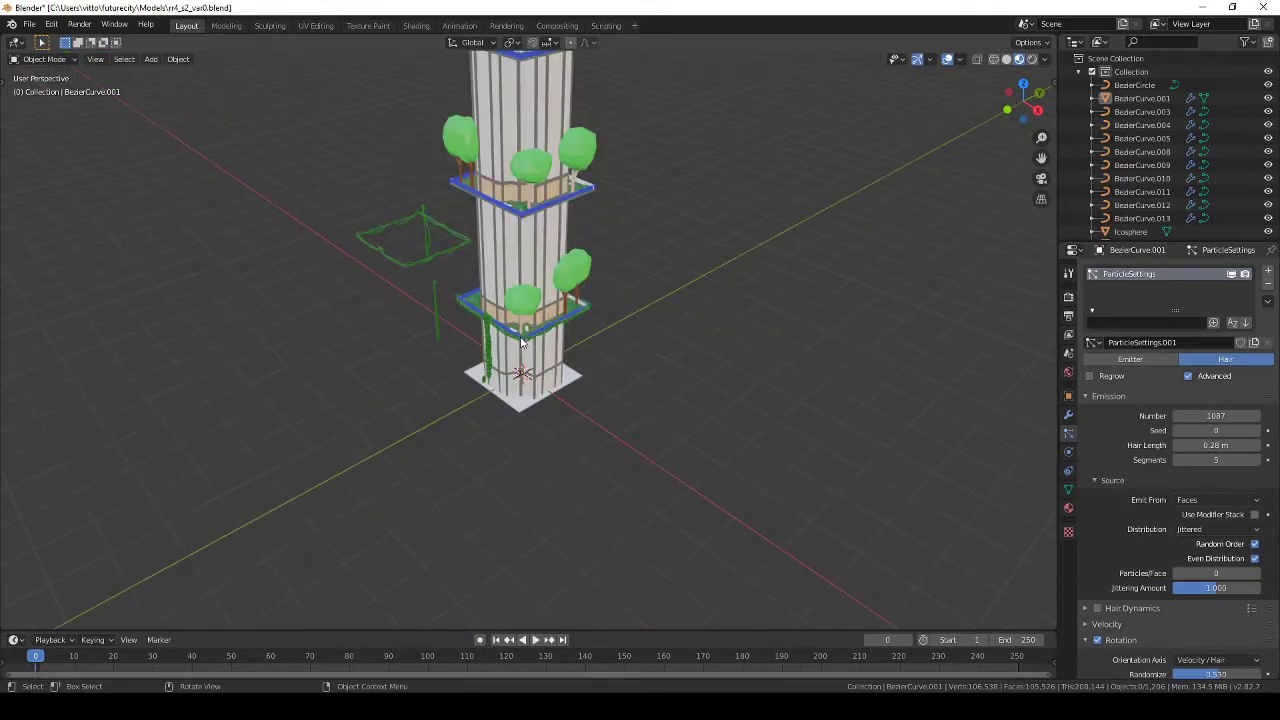
scroll(521, 343, "up", 4)
scroll(724, 443, "up", 3)
scroll(686, 321, "up", 3)
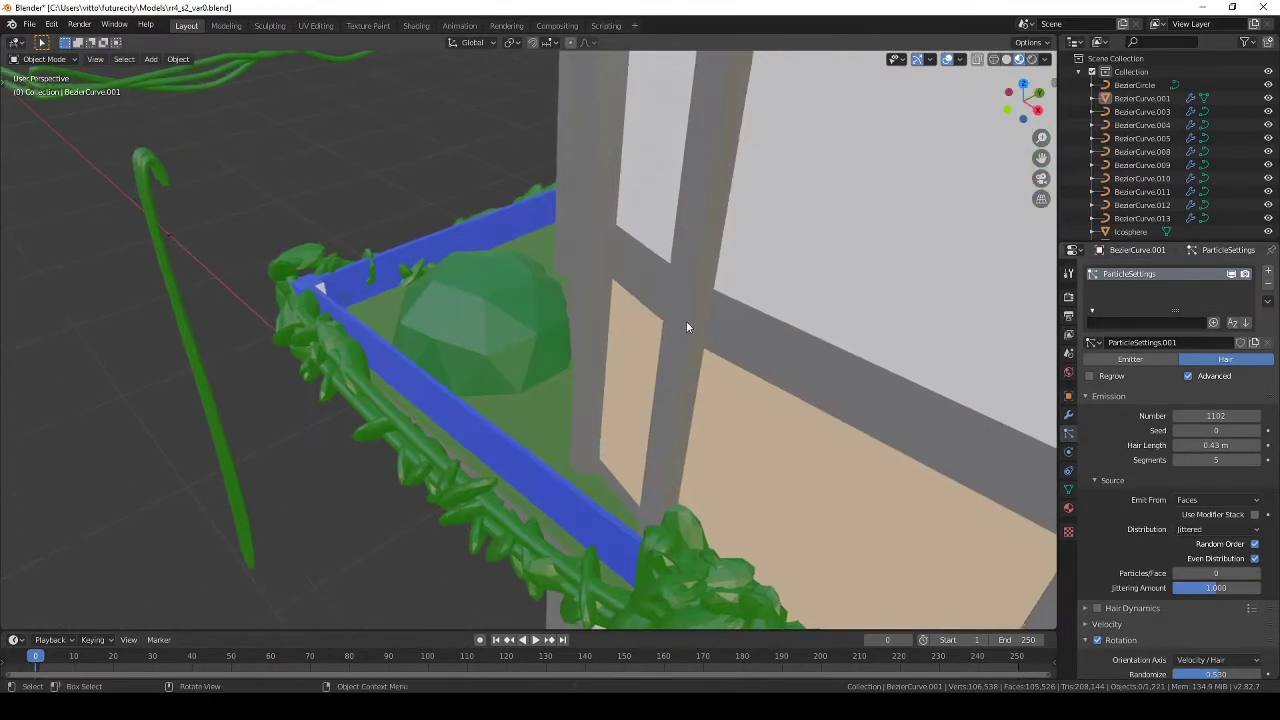
scroll(686, 321, "down", 5)
key("KP_5")
left_click(378, 304)
key("KP_1")
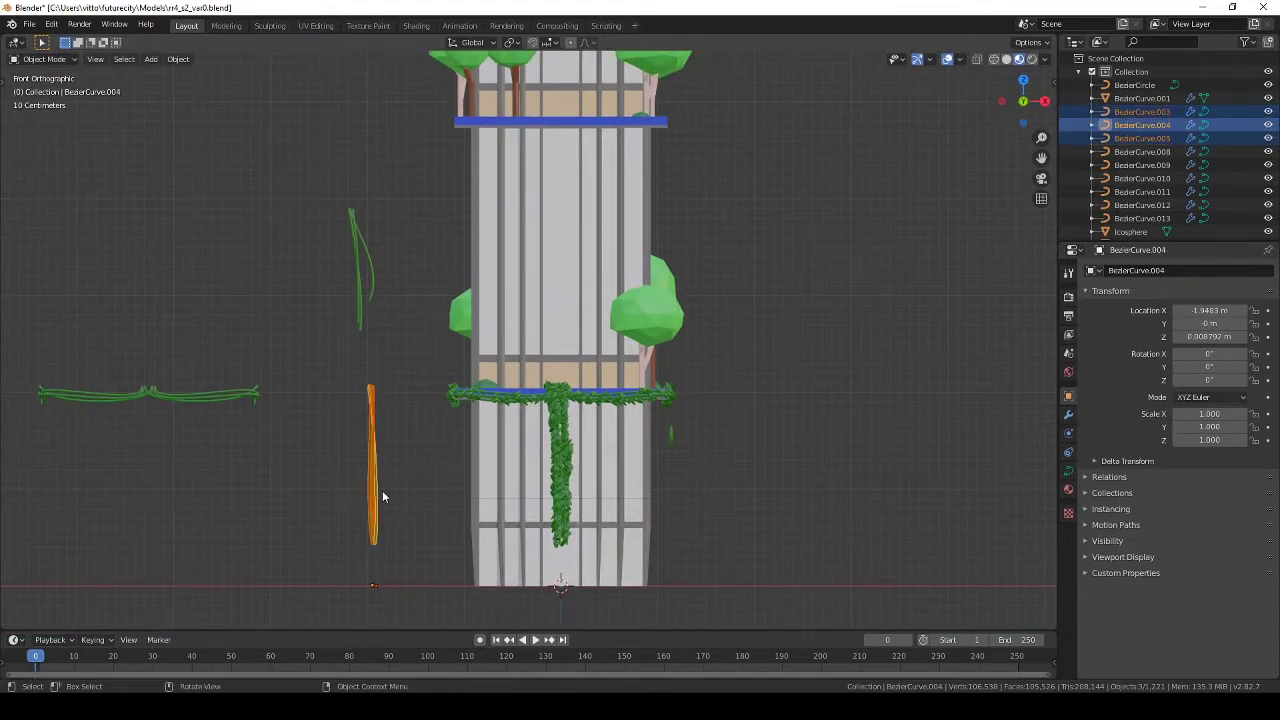
Step: Raise the hanging vine curve to its new height on the tower
middle_click_drag(1083, 393, 1111, 364)
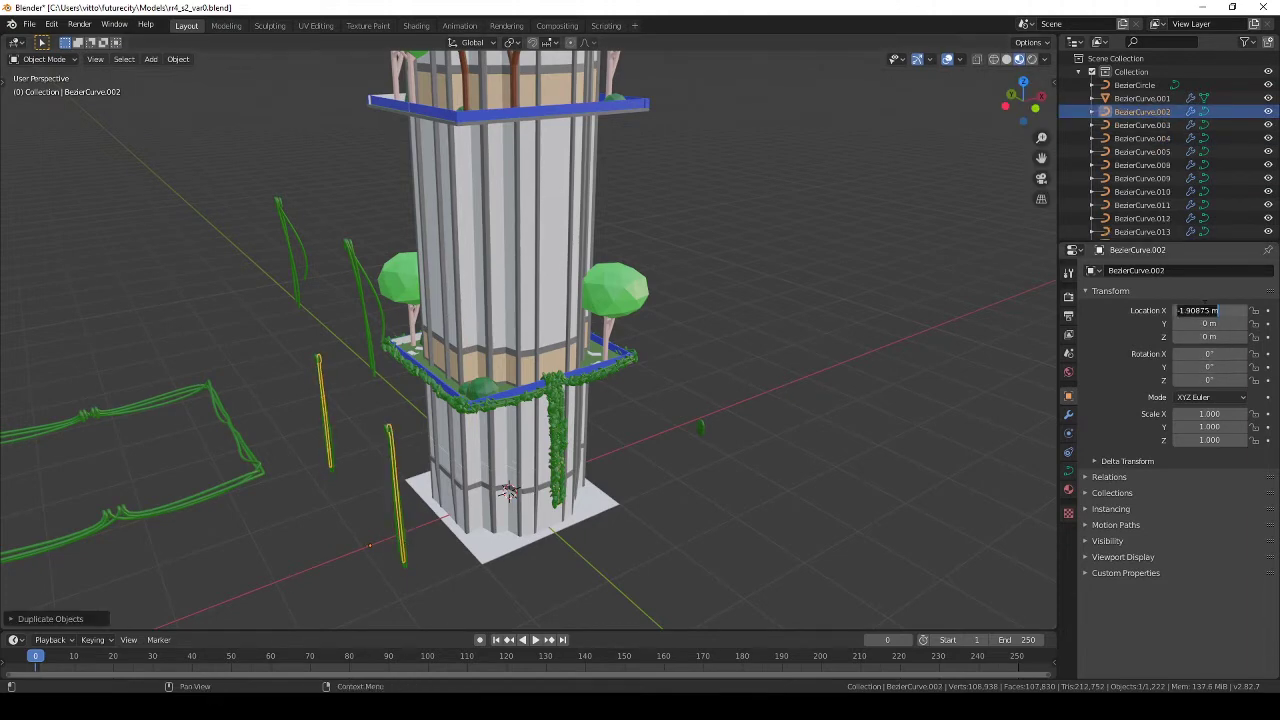
left_click(722, 188)
scroll(700, 250, "up", 3)
scroll(683, 313, "up", 3)
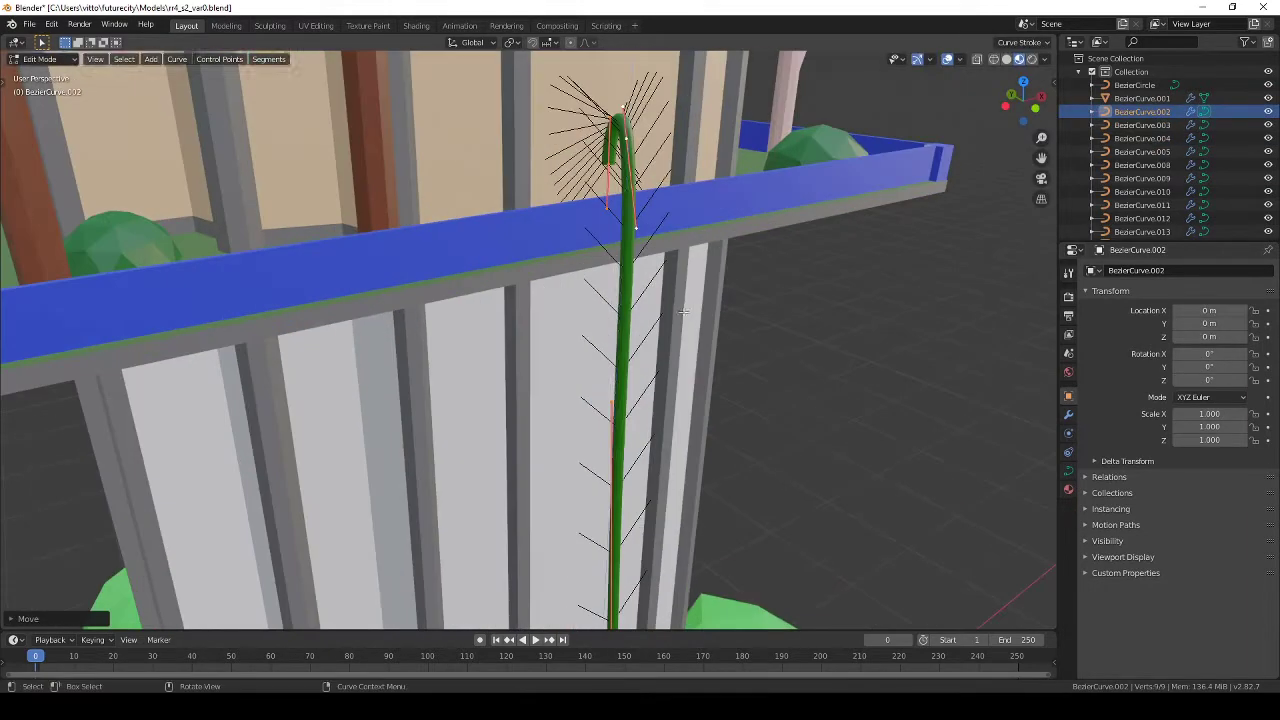
left_click(697, 352)
scroll(600, 340, "down", 5)
mouse_move(497, 334)
middle_mouse_down()
mouse_move(540, 320)
mouse_move(766, 319)
mouse_move(824, 299)
mouse_move(539, 310)
middle_mouse_up()
scroll(558, 313, "up", 3)
scroll(539, 310, "up", 2)
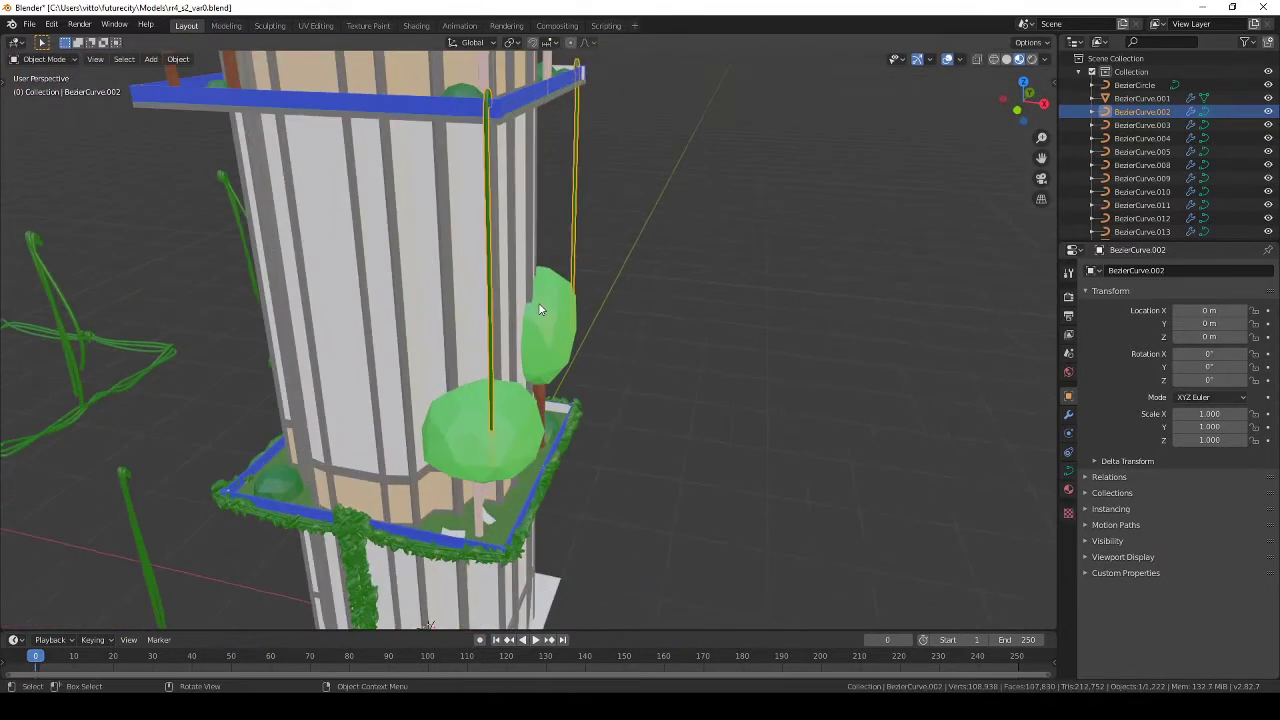
Step: Duplicate the hanging vine curve from the top view and place the copy, rotating its end
key("KP_7")
key("alt+z")
key("shift+d")
left_click(510, 308)
key("shift+z")
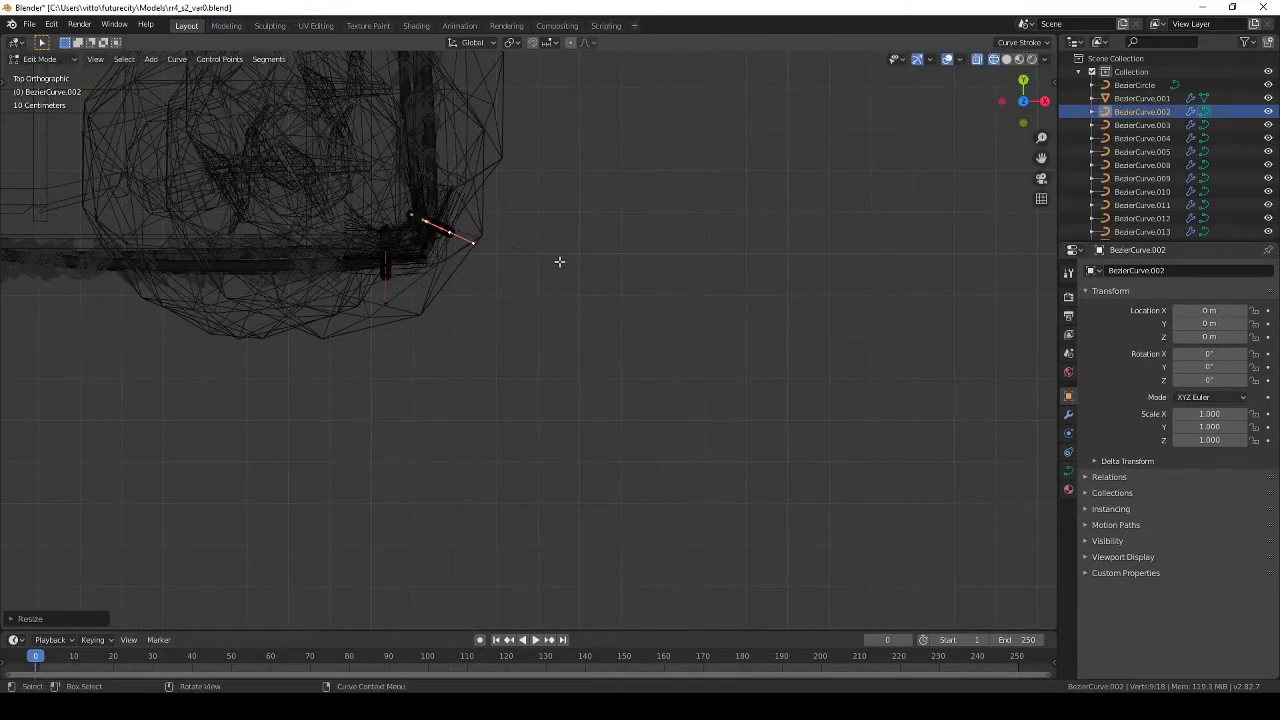
key("Tab")
mouse_move(559, 261)
middle_mouse_down()
mouse_move(472, 308)
mouse_move(718, 413)
middle_mouse_up()
key("alt+z")
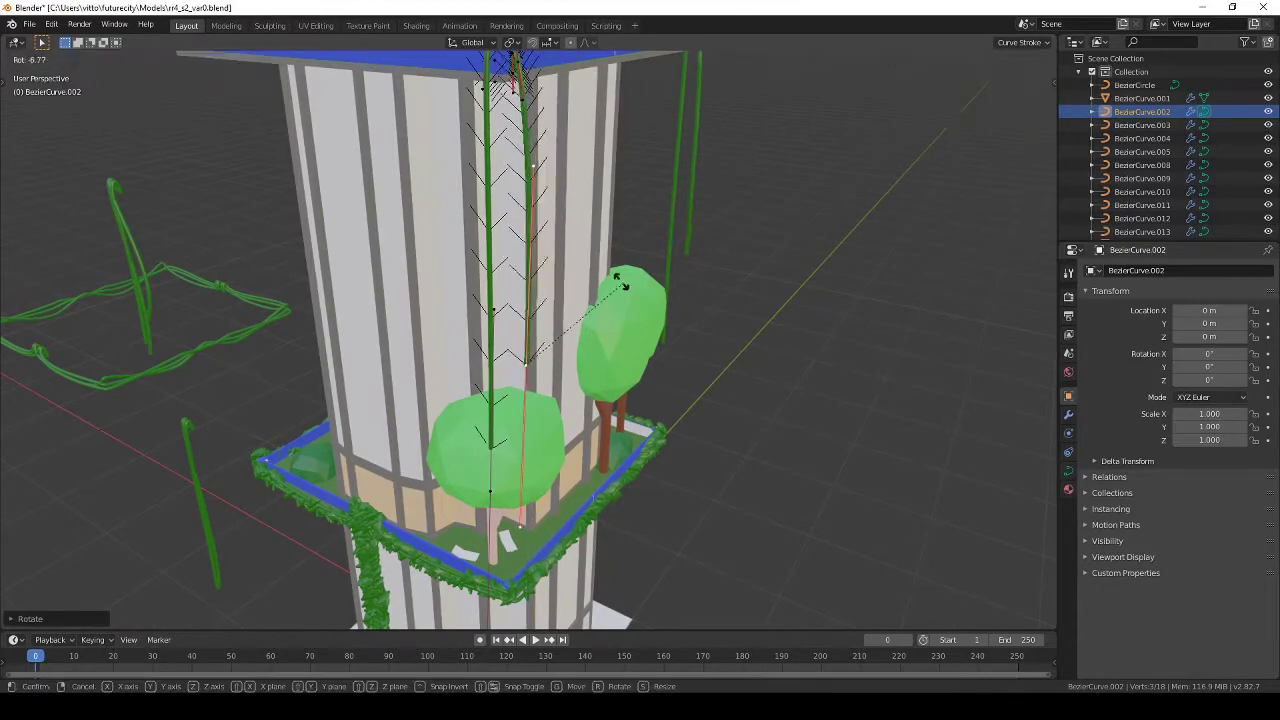
left_click(638, 298)
middle_click_drag(638, 298, 570, 268)
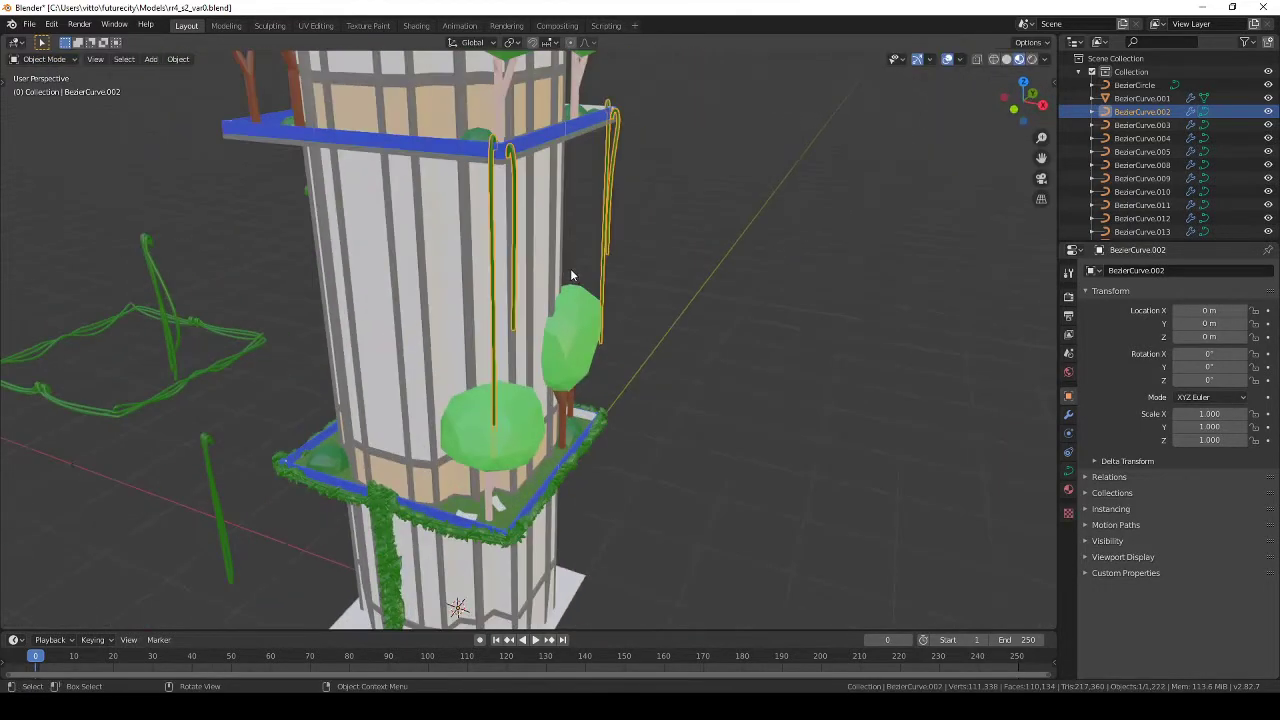
Step: Move the vine curve's points into new positions around the tower
key("Tab")
scroll(542, 199, "up", 3)
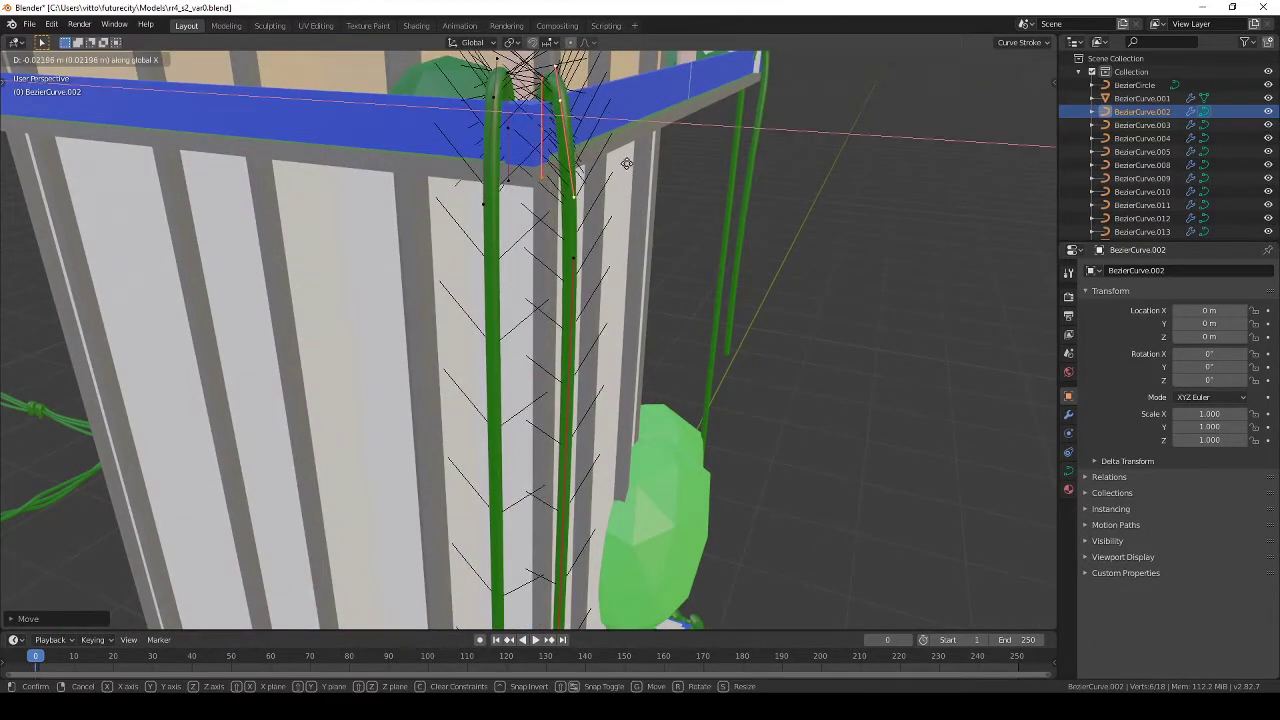
left_click(626, 163)
scroll(640, 349, "down", 5)
mouse_move(640, 349)
middle_mouse_down()
mouse_move(594, 371)
mouse_move(520, 274)
middle_mouse_up()
scroll(541, 298, "up", 2)
left_click(543, 298)
scroll(614, 366, "up", 5)
Step: Check the reshaped green vine curves from lower angles in see-through view
key("alt+z")
key("alt+z")
scroll(617, 320, "down", 4)
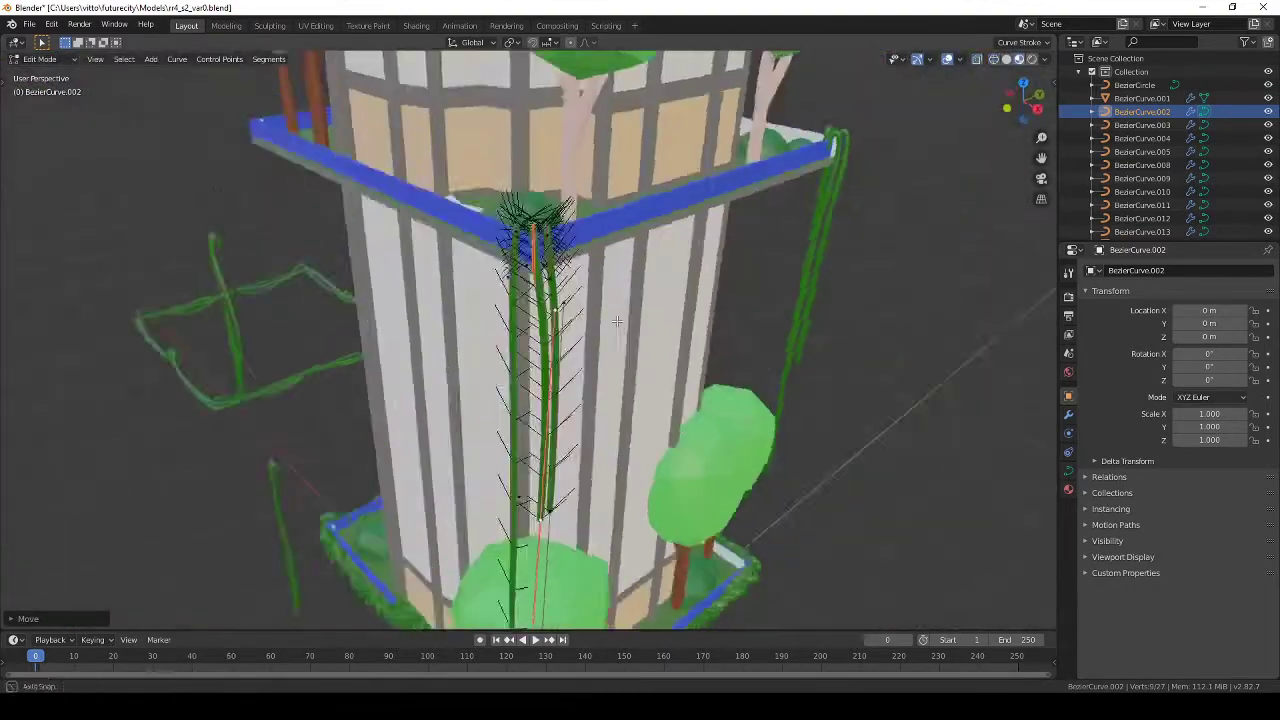
scroll(617, 320, "up", 5)
middle_click_drag(640, 334, 471, 440)
scroll(627, 369, "down", 4)
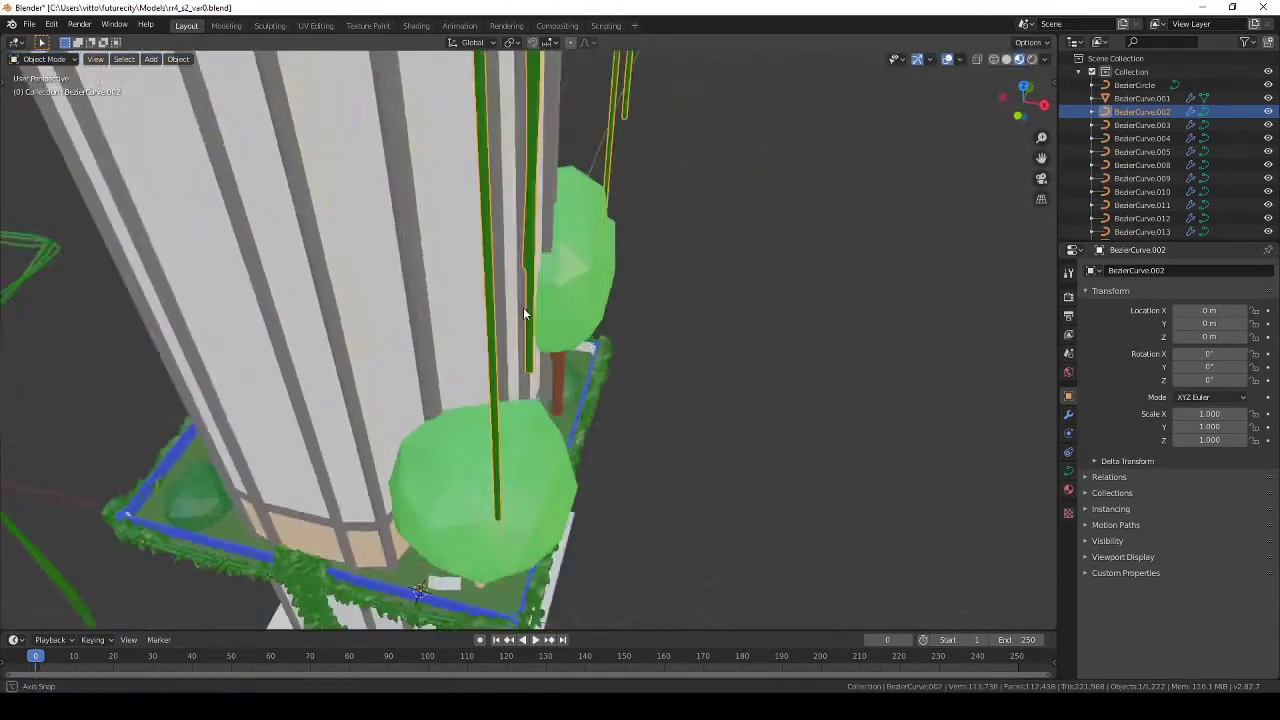
mouse_move(523, 307)
middle_mouse_down()
mouse_move(501, 454)
mouse_move(642, 359)
mouse_move(627, 352)
mouse_move(563, 388)
middle_mouse_up()
scroll(501, 454, "up", 3)
key("Tab")
Step: Save the tower file
key("ctrl+s")
scroll(642, 359, "down", 4)
scroll(638, 326, "up", 4)
scroll(627, 352, "down", 4)
scroll(563, 388, "up", 4)
Step: Select another vine curve in front view, undoing an accidental move
left_click(563, 388)
key("KP_1")
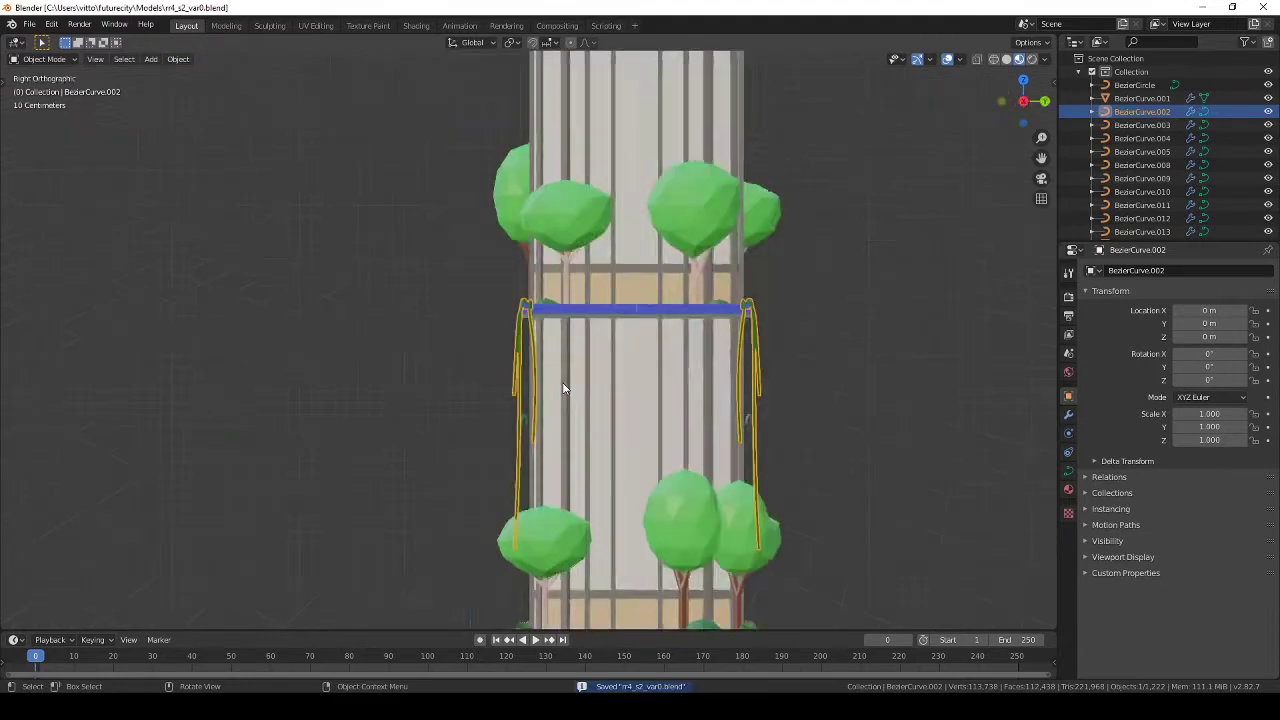
scroll(559, 450, "down", 4)
left_click(558, 510)
key("g")
key("ctrl+z")
scroll(587, 391, "up", 5)
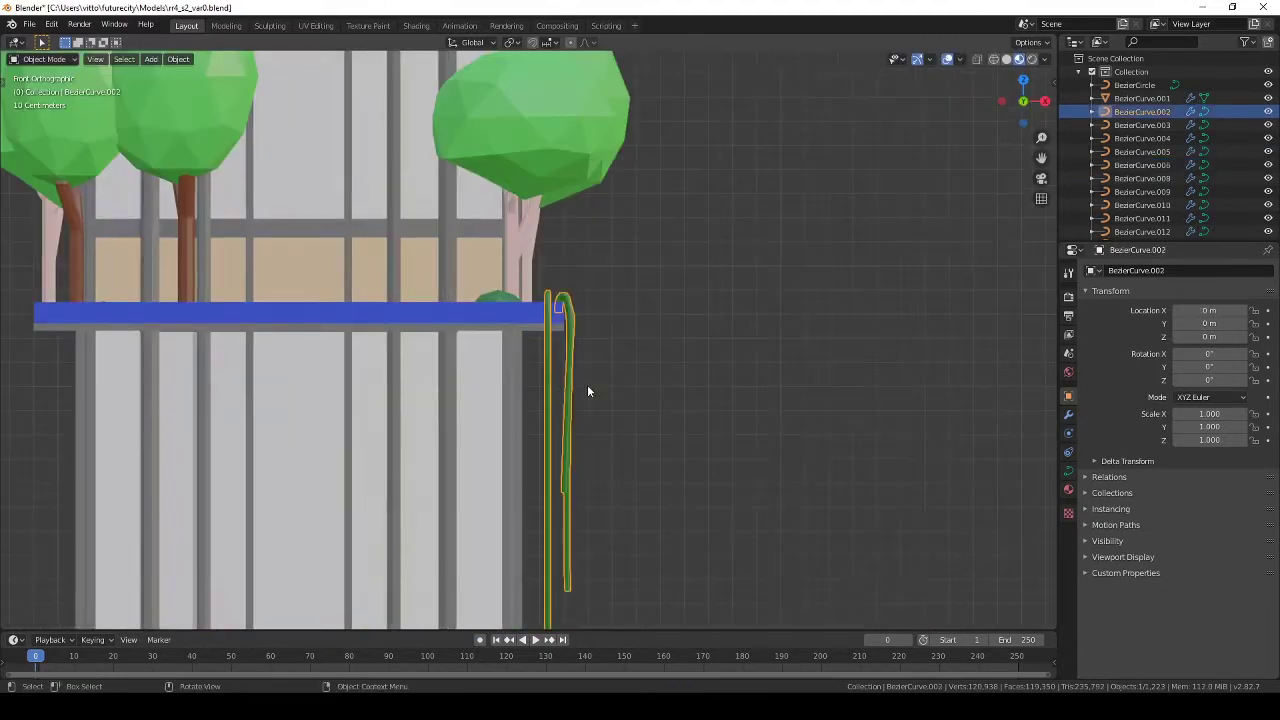
Step: Move that curve's points and select a few points near the vine top
key("Tab")
scroll(234, 357, "down", 5)
scroll(560, 372, "up", 3)
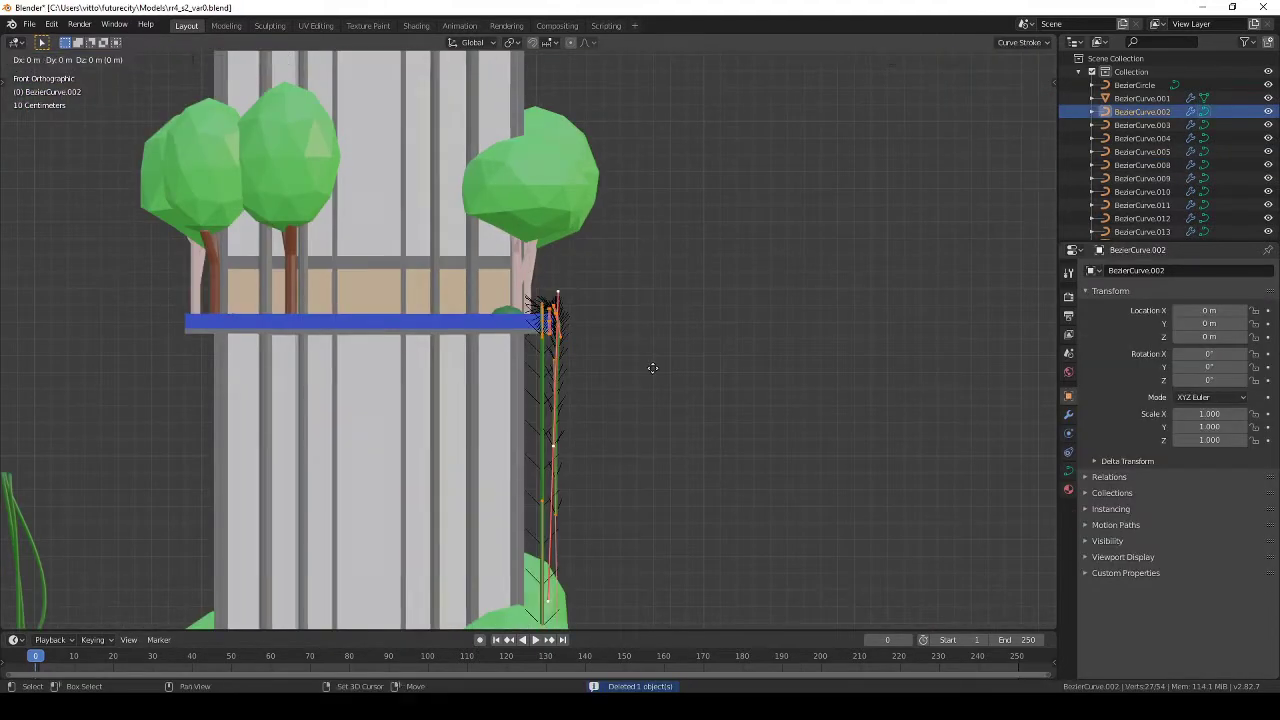
left_click(644, 398)
mouse_move(644, 398)
middle_mouse_down()
mouse_move(621, 372)
mouse_move(547, 452)
mouse_move(492, 395)
middle_mouse_up()
left_click(621, 372)
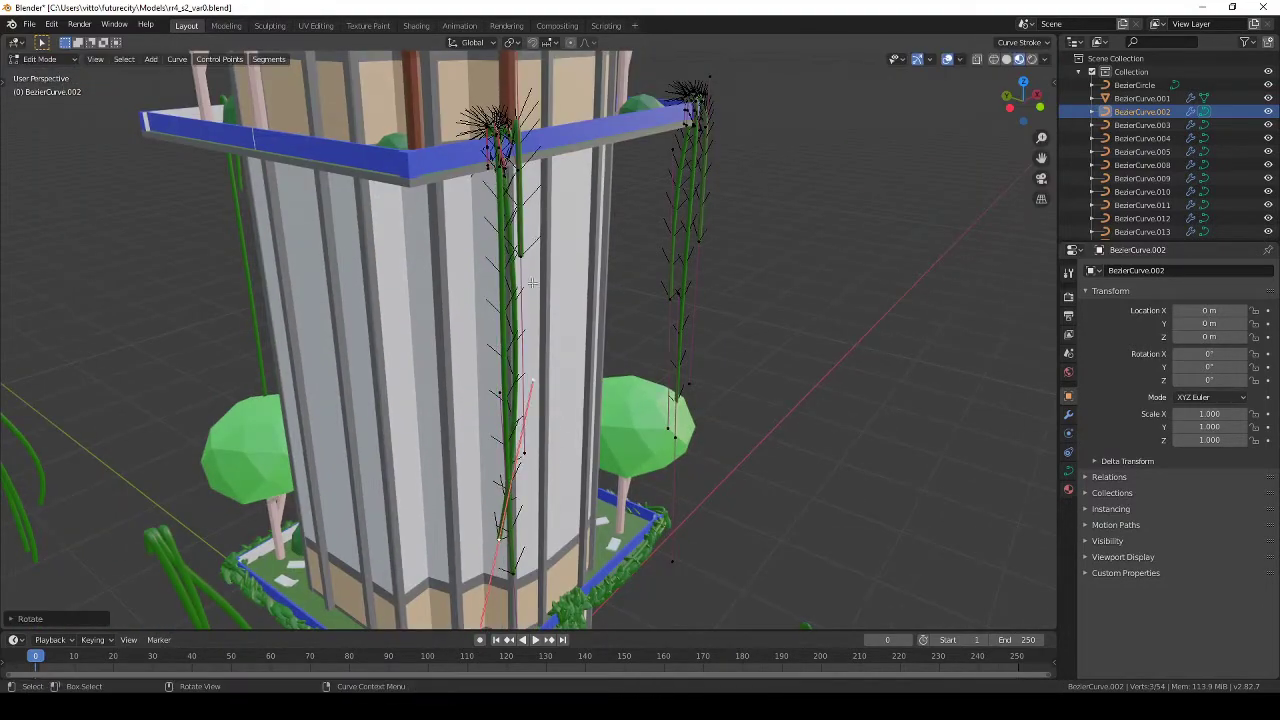
key("Tab")
Step: Nudge the vine curves along Y in the Right Ortho view
middle_click_drag(532, 283, 626, 373)
key("g")
left_click(630, 392)
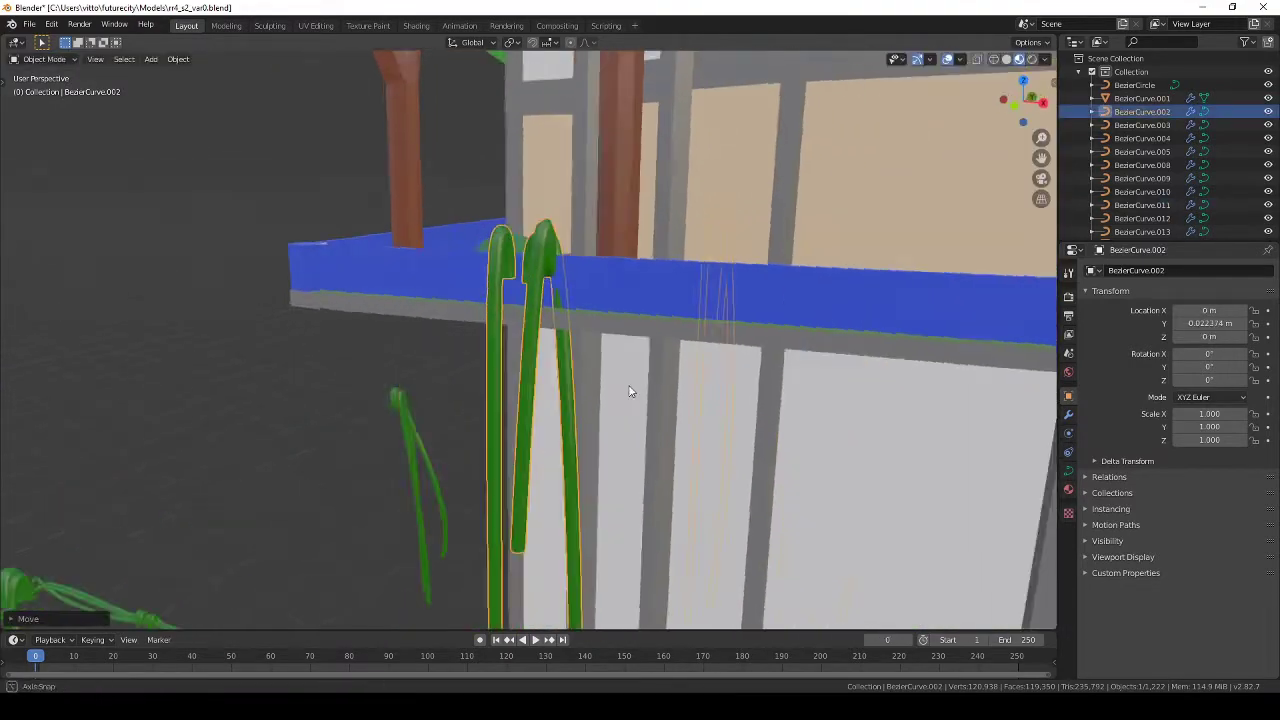
key("KP_3")
key("g")
key("y")
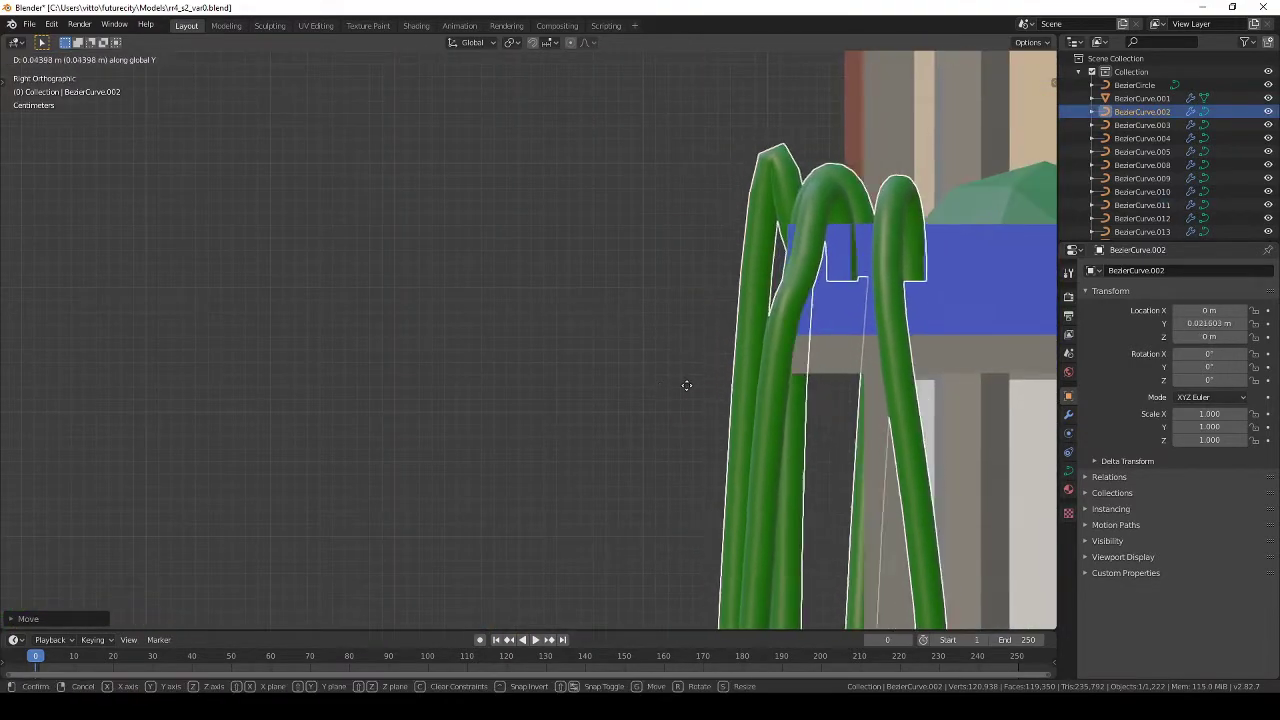
left_click(686, 385)
middle_click_drag(686, 385, 653, 245)
Step: Move the selected BezierCurve.002 points along Y so the vines hug the ledge corner
key("Tab")
key("KP_3")
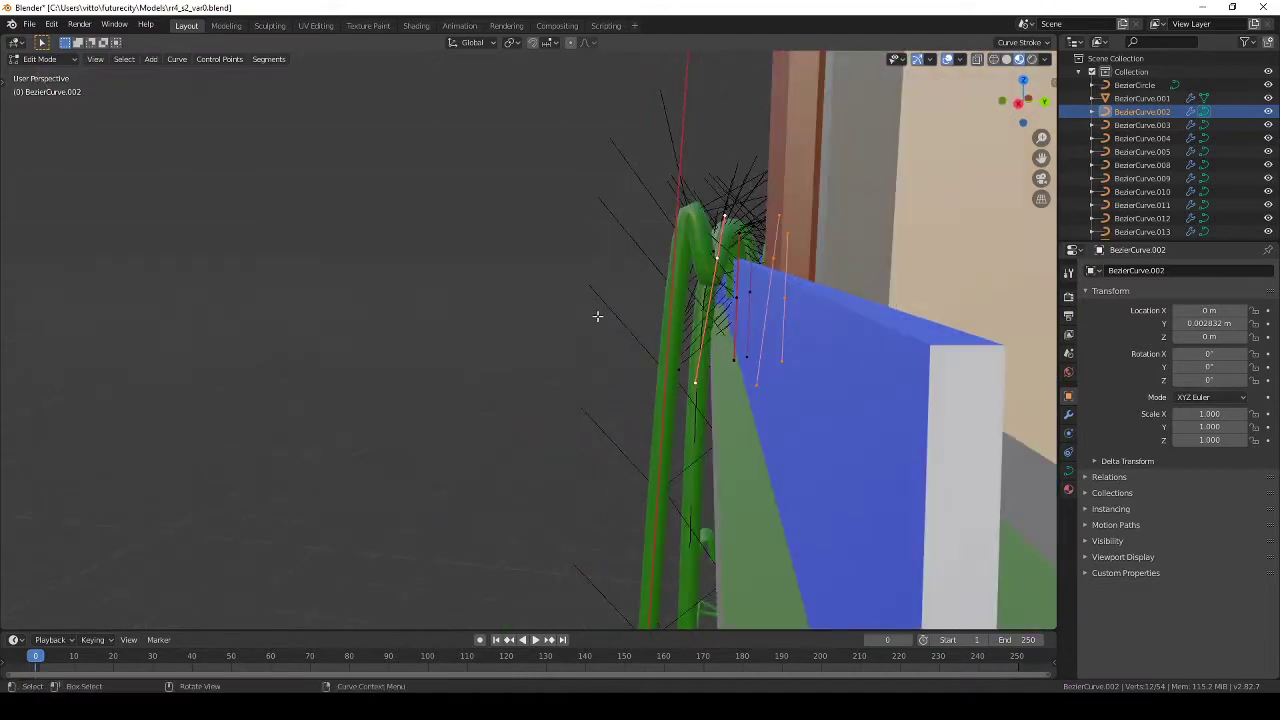
key("g")
key("y")
scroll(547, 309, "down", 3)
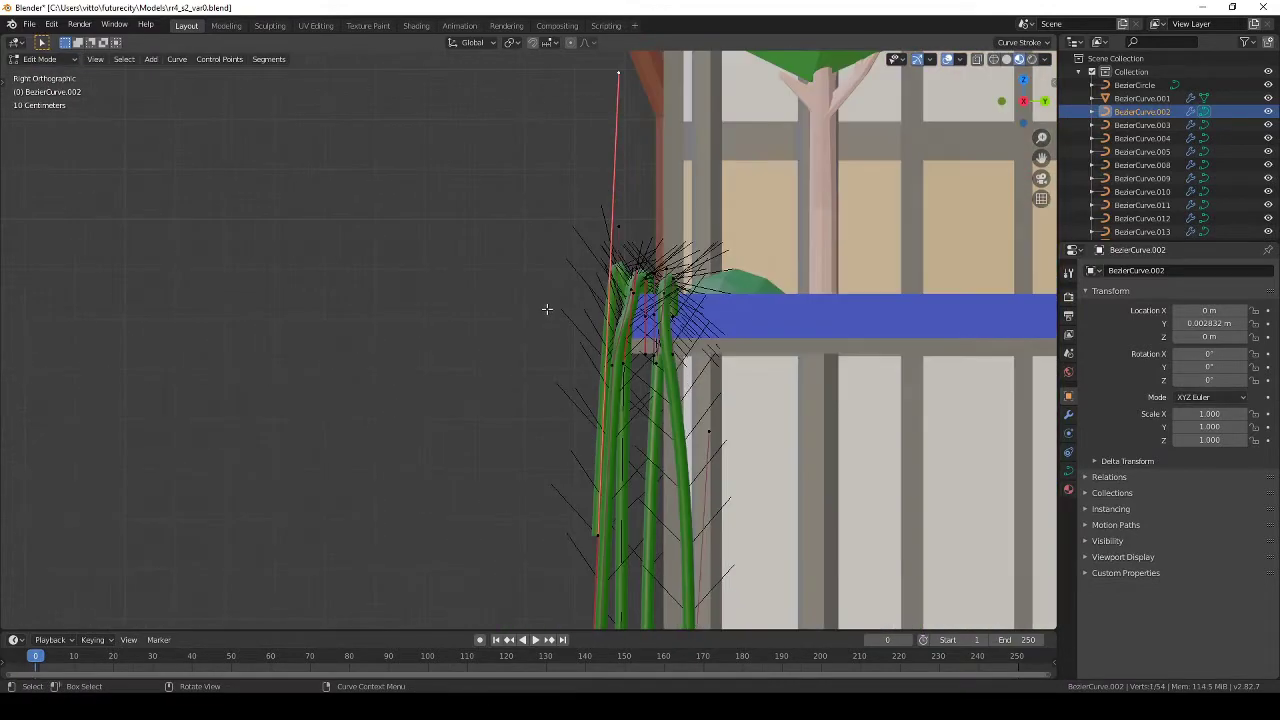
left_click(607, 535)
mouse_move(607, 535)
middle_mouse_down()
mouse_move(628, 482)
mouse_move(706, 464)
mouse_move(580, 471)
mouse_move(657, 509)
middle_mouse_up()
key("Tab")
Step: Save the tower file again and look over the whole tower
scroll(478, 425, "up", 4)
key("ctrl+s")
scroll(475, 435, "down", 5)
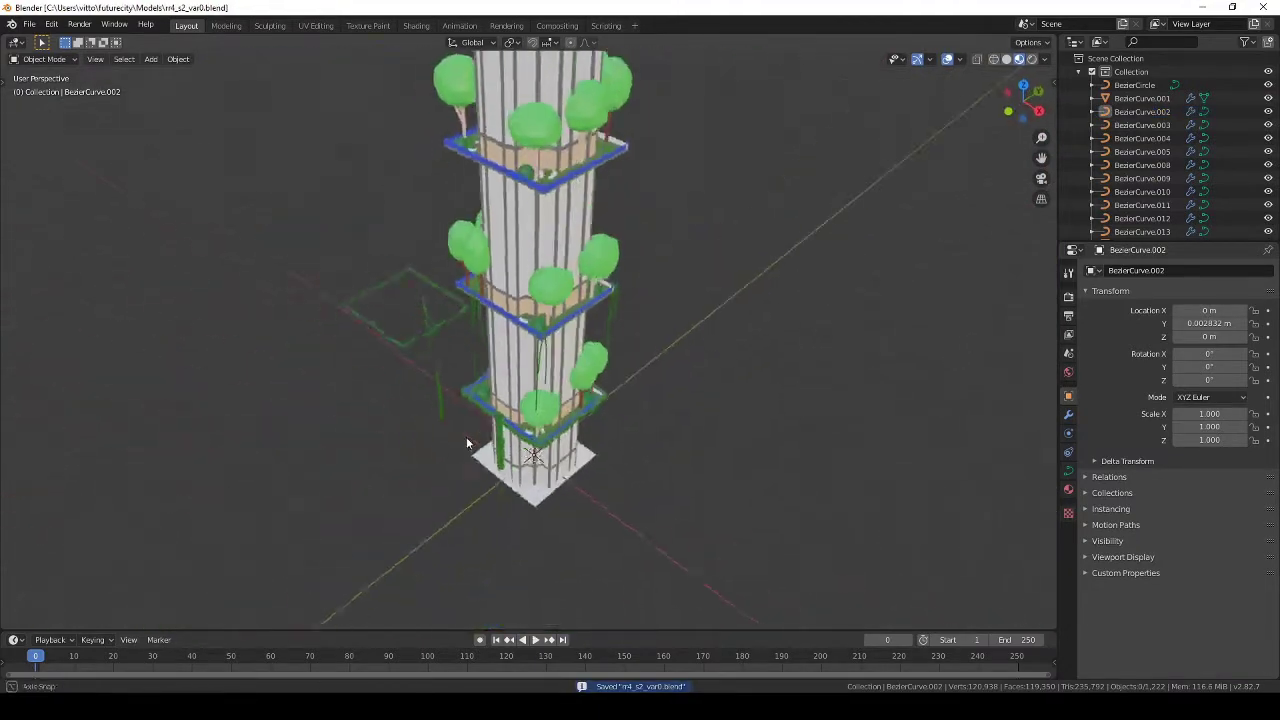
key("KP_5")
scroll(617, 358, "up", 1)
mouse_move(617, 358)
middle_mouse_down()
mouse_move(555, 362)
mouse_move(508, 549)
middle_mouse_up()
Step: Duplicate the hanging vine one floor higher and rotate the copy 180° to face the other side
key("shift+d")
key("Escape")
key("KP_1")
scroll(528, 371, "up", 4)
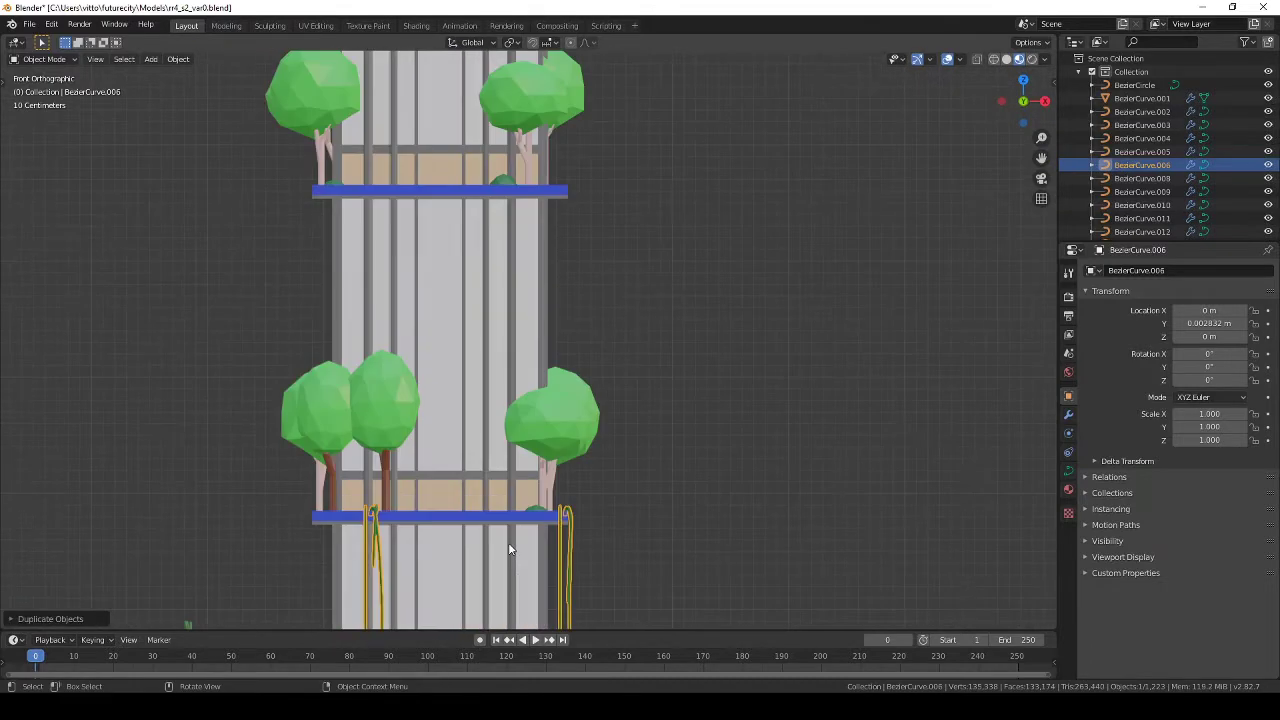
left_click(616, 112)
scroll(654, 283, "up", 5)
left_click(658, 270)
key("KP_7")
key("z")
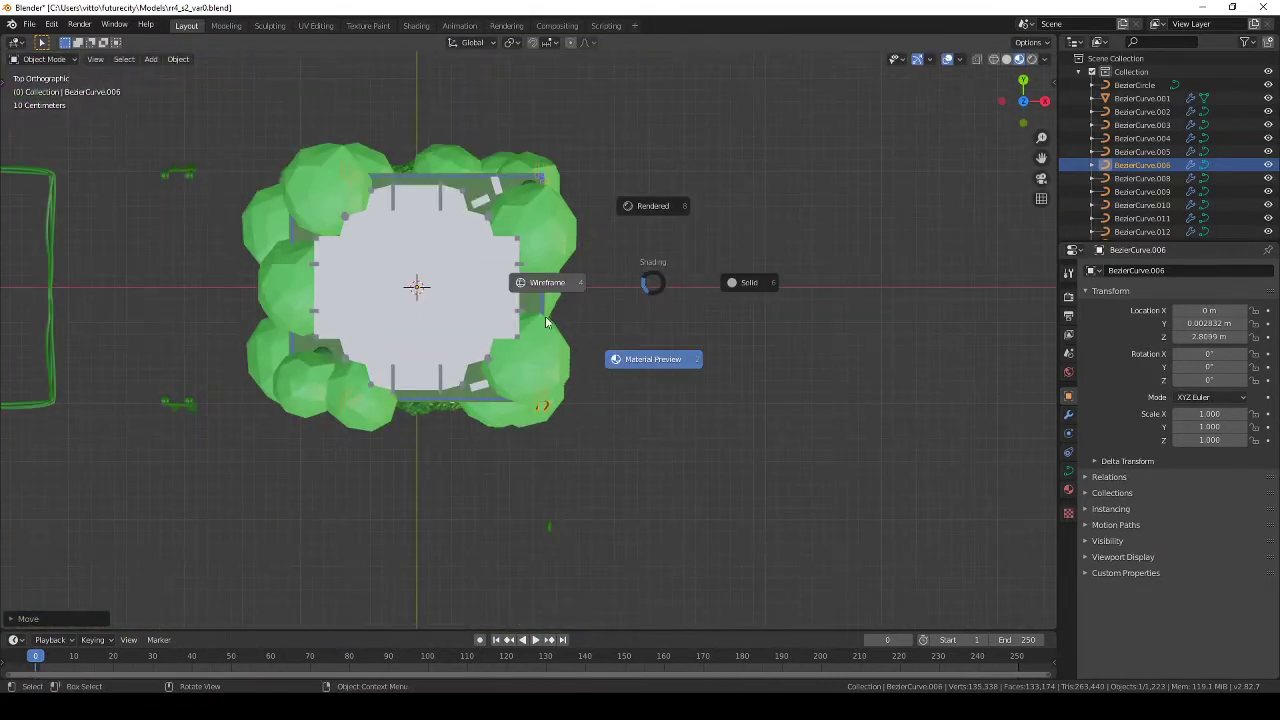
left_click(543, 283)
type("r180")
key("Return")
middle_click_drag(657, 268, 615, 370)
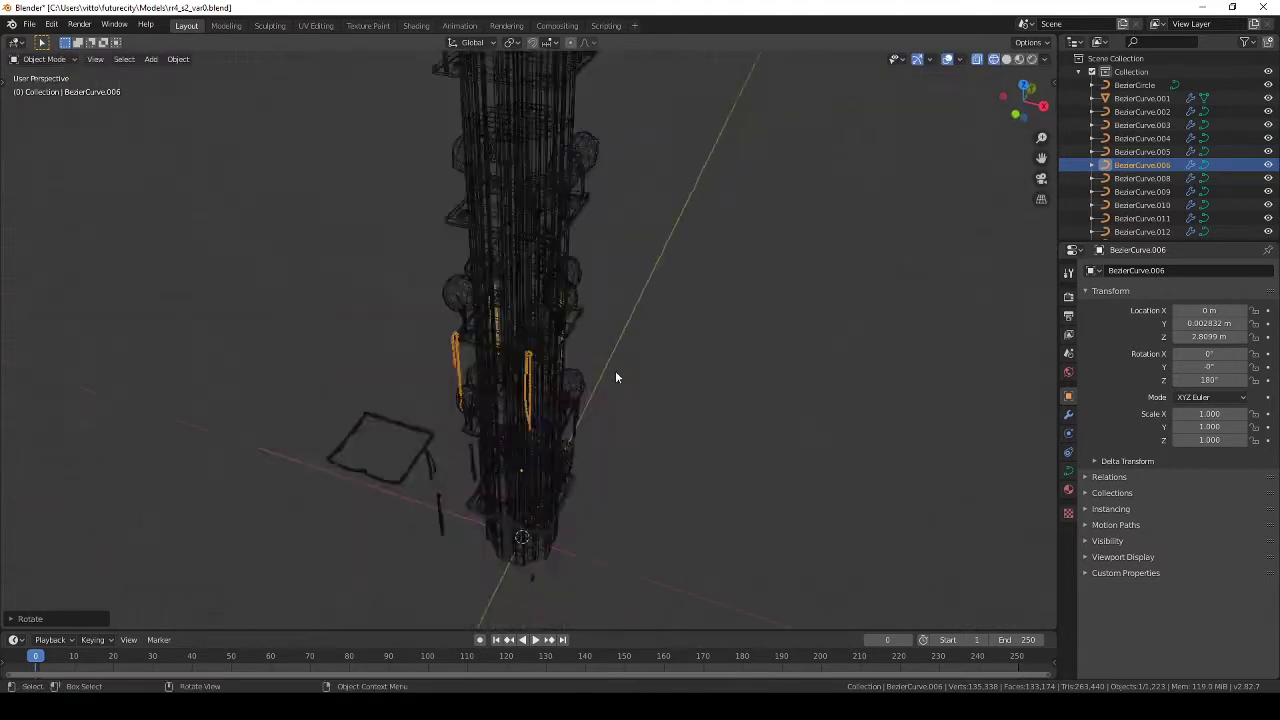
key("shift+z")
middle_click_drag(628, 317, 644, 217)
scroll(636, 271, "up", 2)
Step: Duplicate the selected hanging vine curves and move the copies up a floor along Z
left_click(644, 322)
scroll(644, 322, "up", 2)
scroll(540, 502, "down", 3)
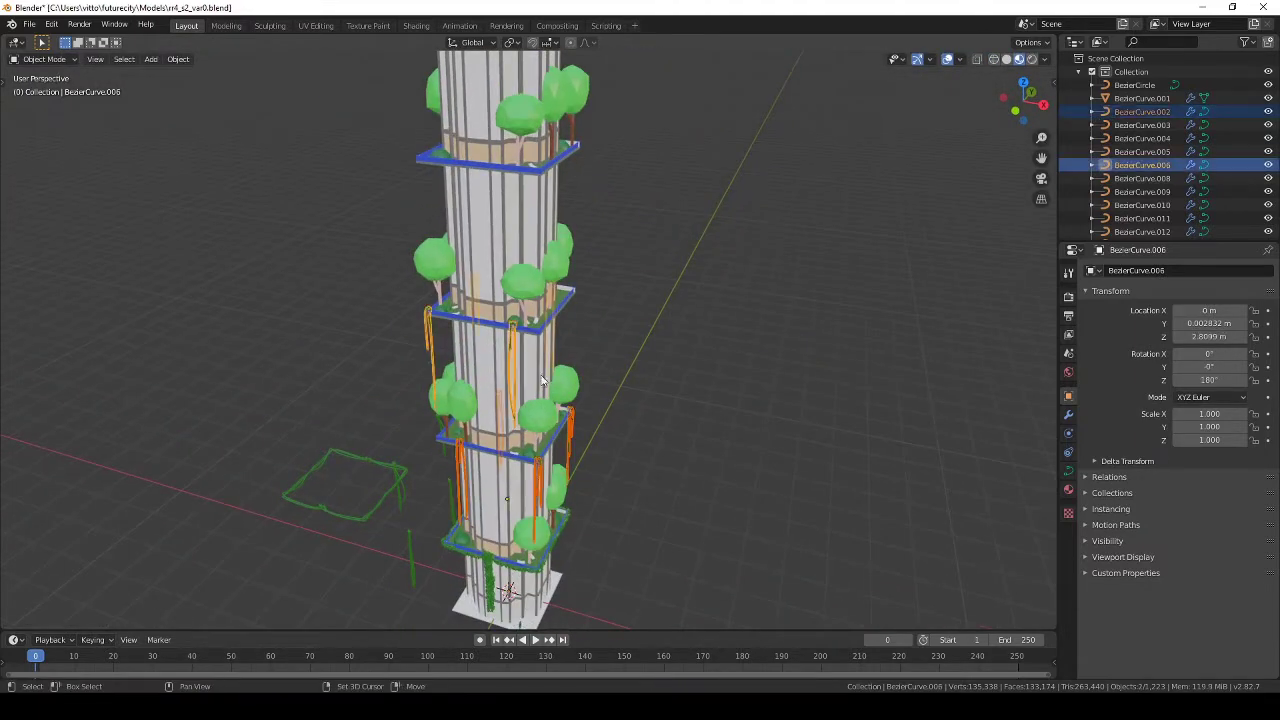
left_click(578, 393)
key("shift+d")
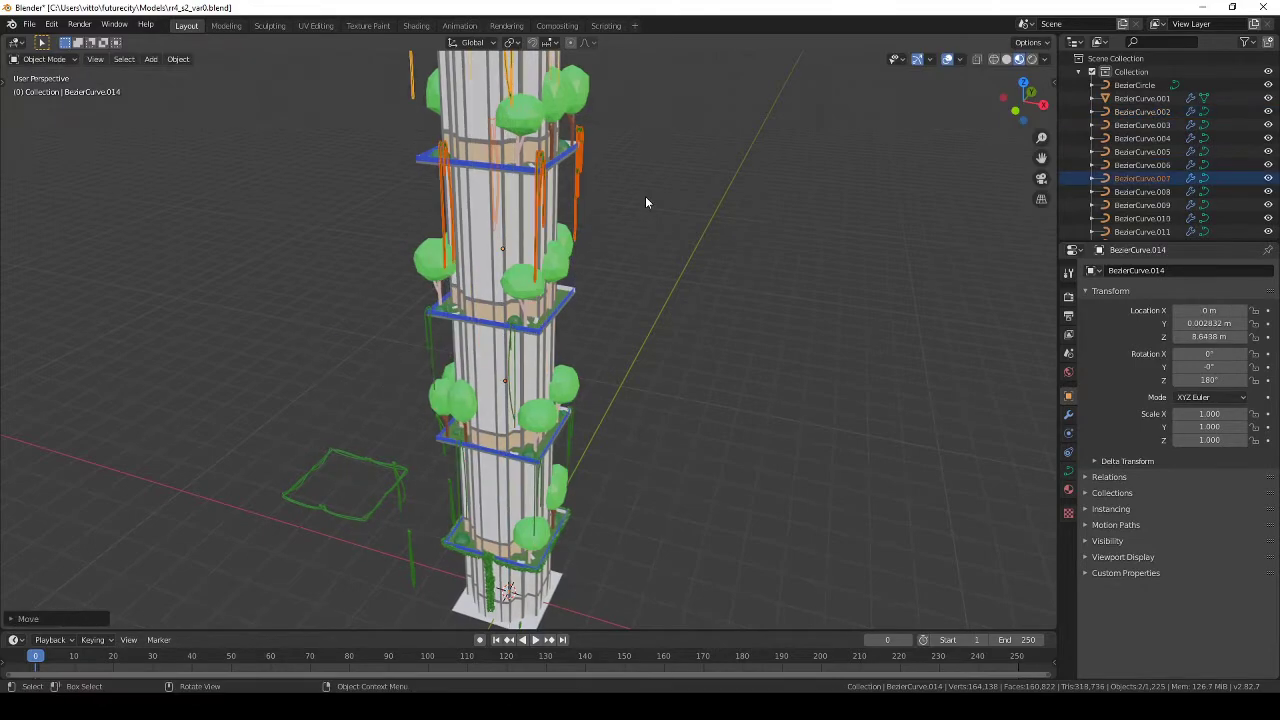
key("KP_3")
key("KP_Decimal")
scroll(645, 198, "down", 2)
key("g")
key("z")
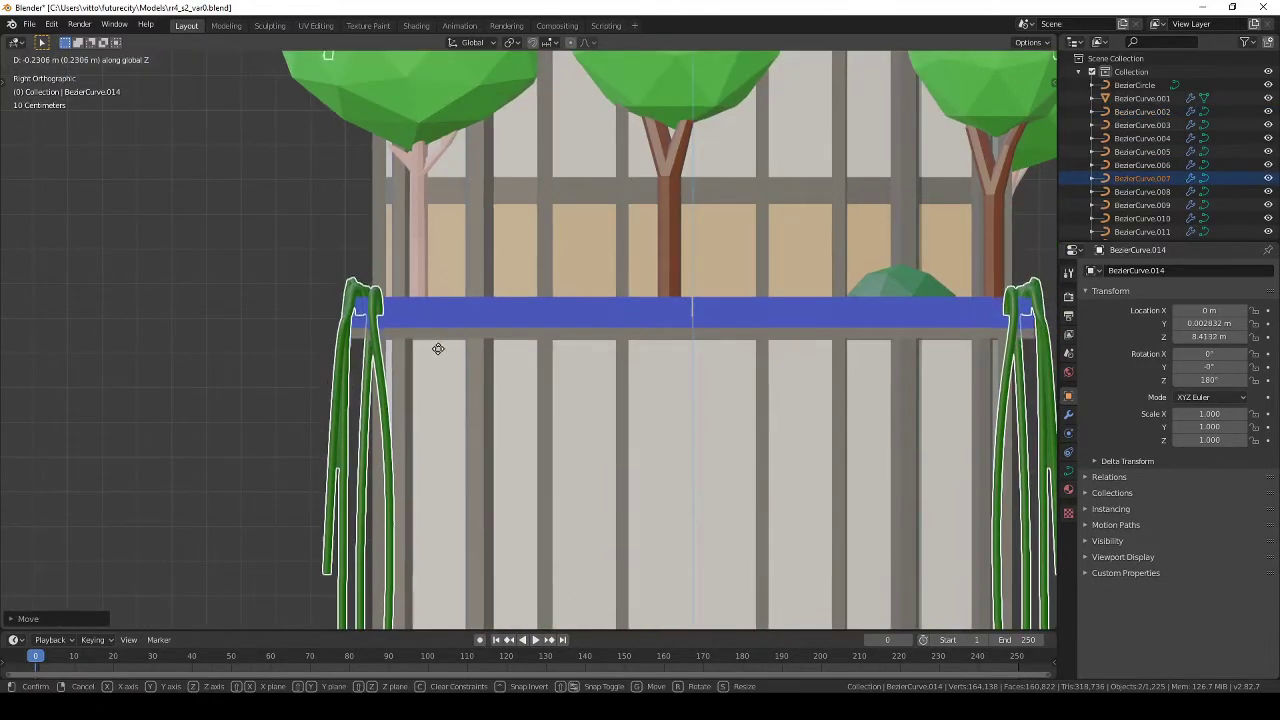
key("Escape")
mouse_move(438, 348)
middle_mouse_down()
mouse_move(367, 344)
mouse_move(490, 342)
middle_mouse_up()
key("ctrl+z")
Step: Select the loose ledge-wrapping vine and move it vertically onto the second-floor ledge
scroll(640, 338, "down", 4)
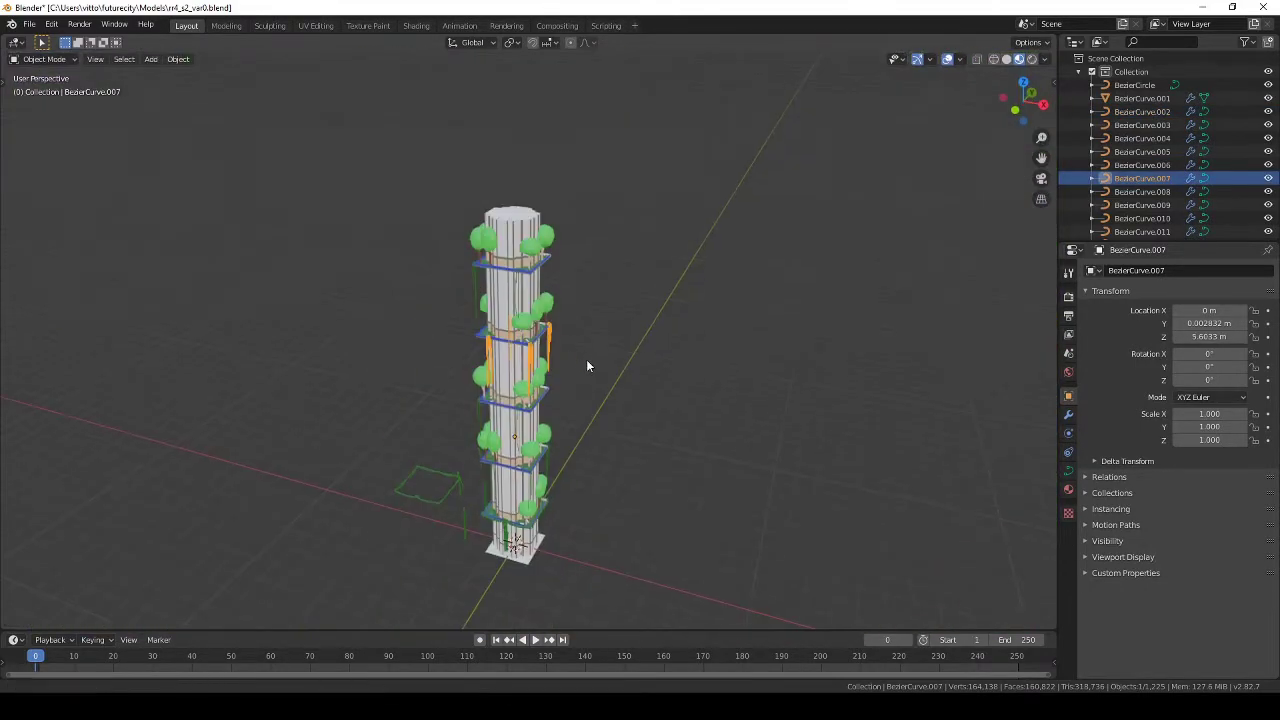
left_click(587, 366)
scroll(633, 388, "up", 3)
left_click(374, 415)
key("KP_1")
scroll(734, 437, "up", 2)
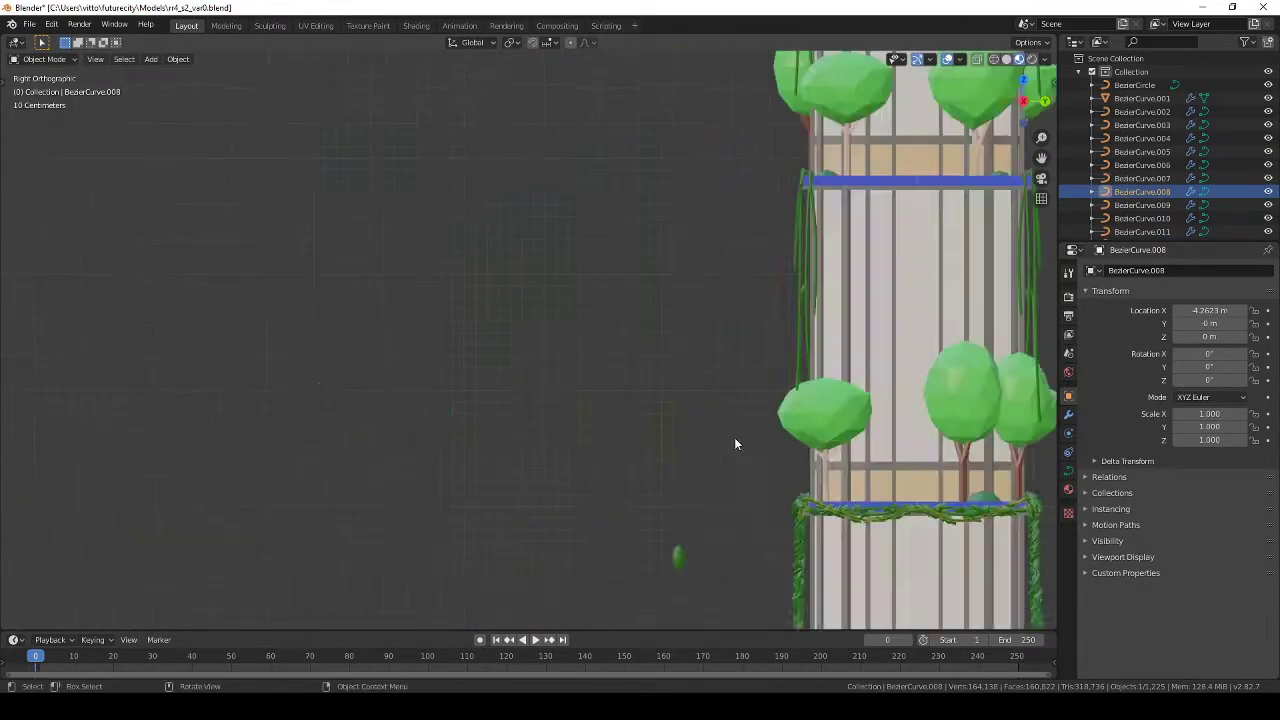
scroll(801, 384, "down", 3)
key("shift+z")
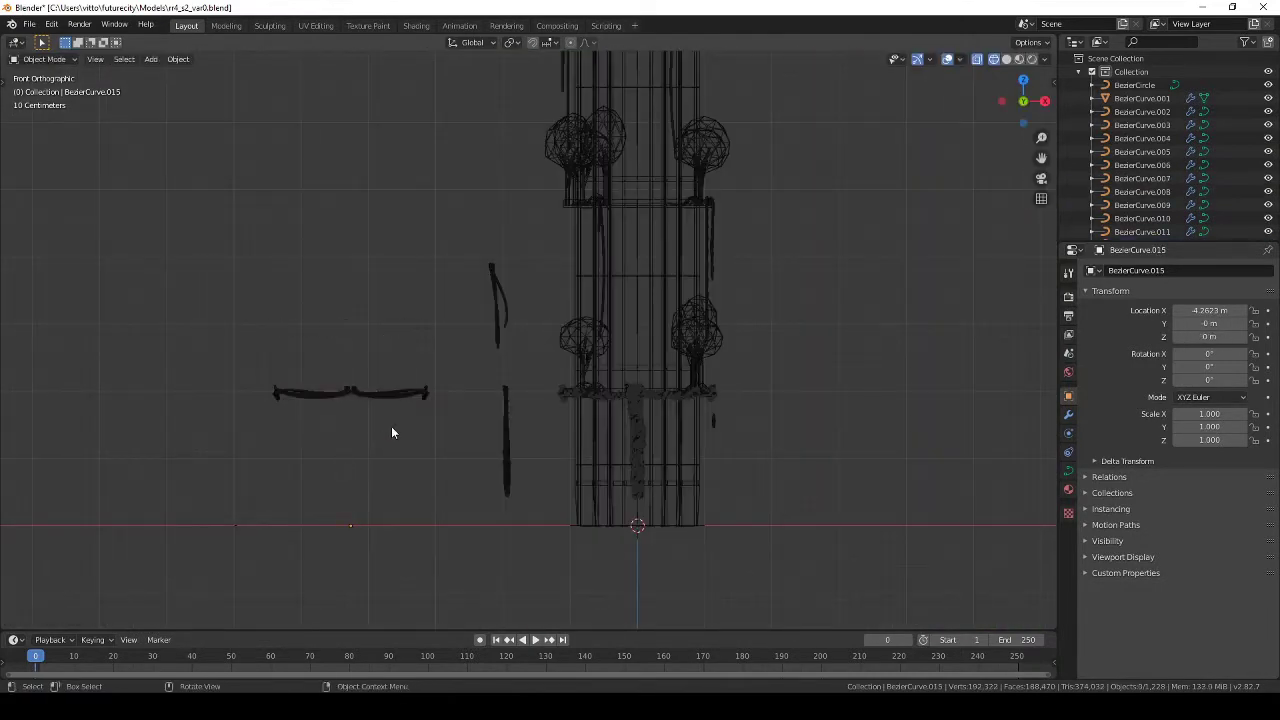
left_click(392, 428)
middle_click_drag(600, 420, 502, 451)
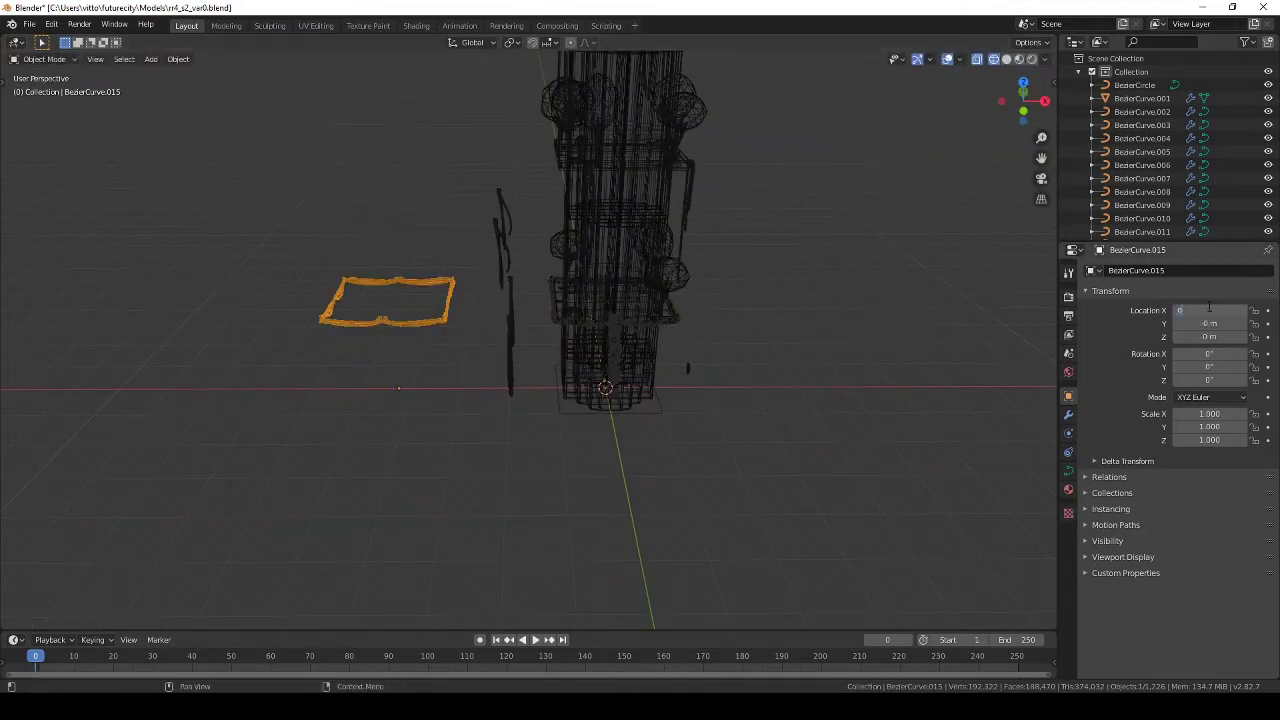
key("KP_1")
key("g")
key("z")
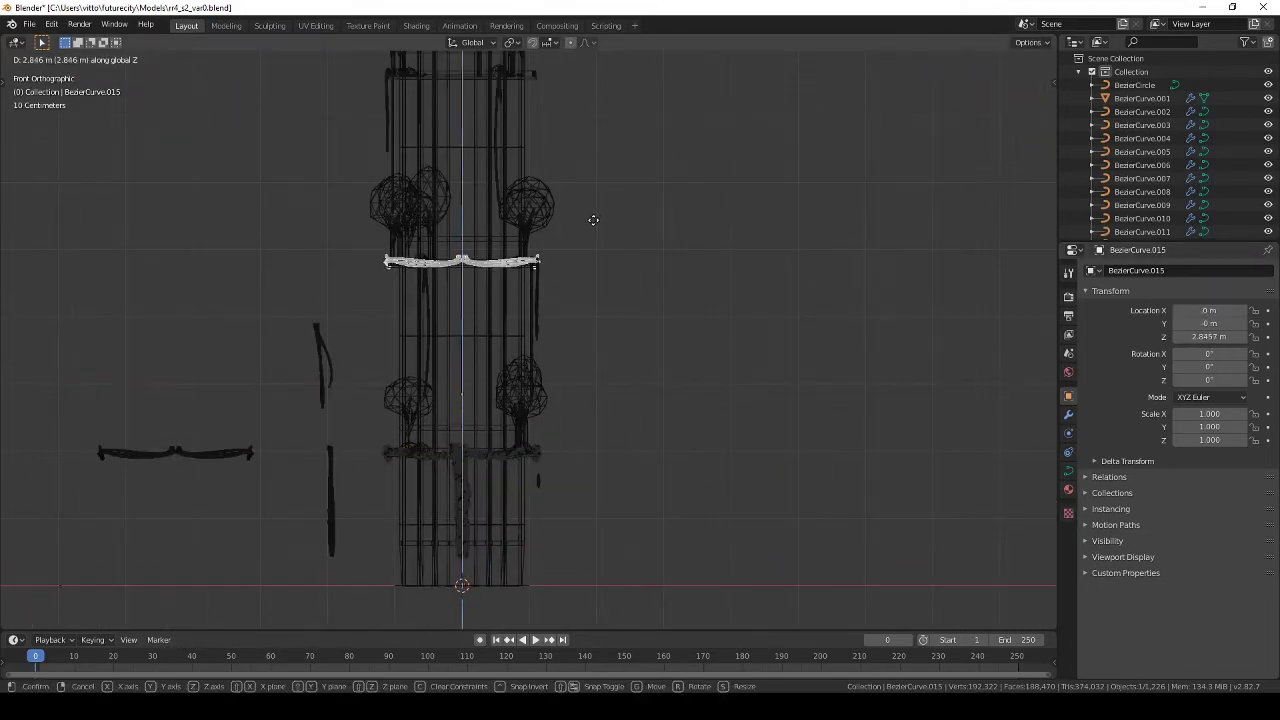
left_click(593, 219)
Step: Fine-tune the ledge vine's height from the right side and check it in material preview shading
mouse_move(534, 302)
middle_mouse_down()
mouse_move(663, 297)
mouse_move(583, 334)
middle_mouse_up()
key("KP_3")
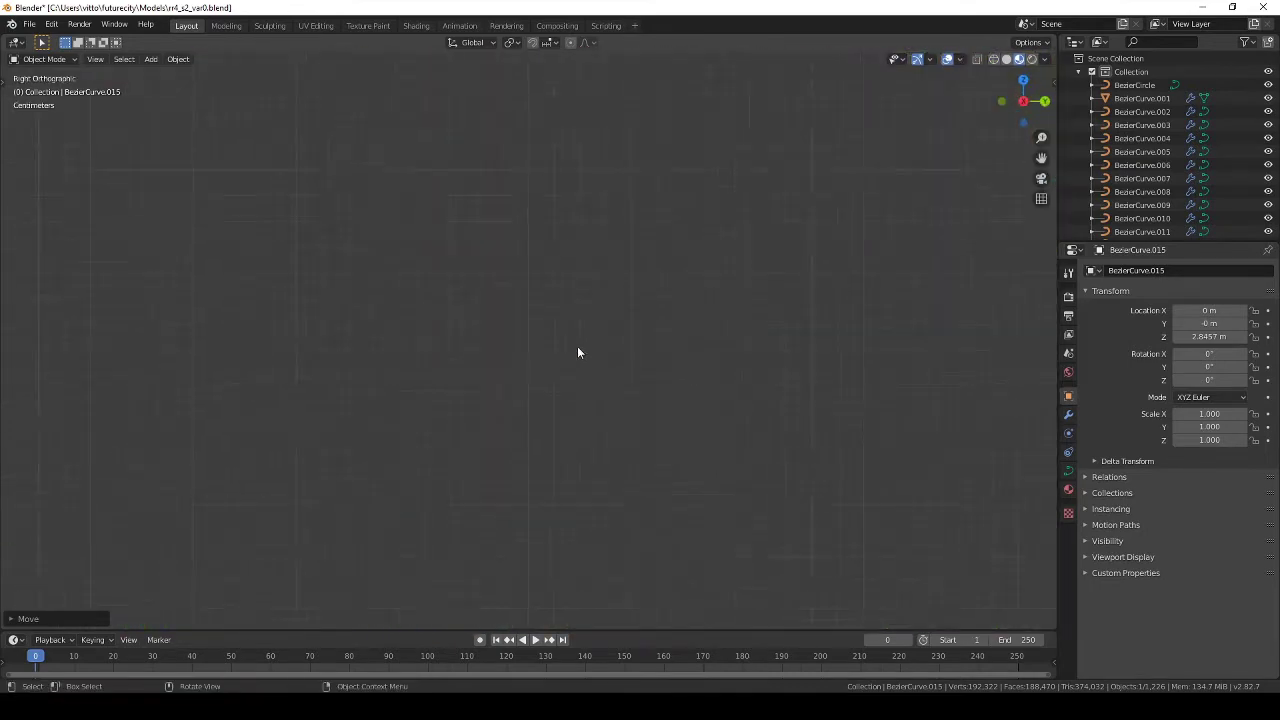
scroll(577, 346, "down", 5)
scroll(617, 412, "up", 5)
key("shift+z")
key("g")
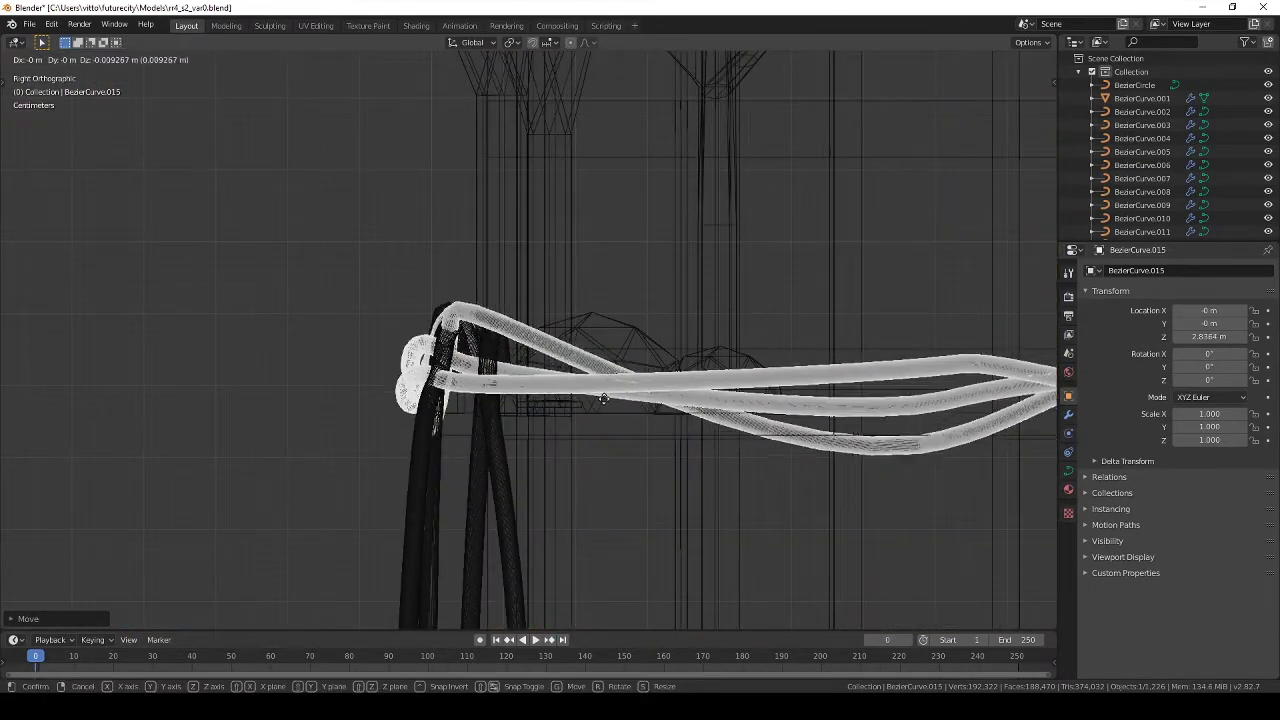
left_click(603, 398)
scroll(594, 486, "down", 5)
scroll(586, 486, "up", 4)
middle_click_drag(586, 549, 595, 555)
key("z")
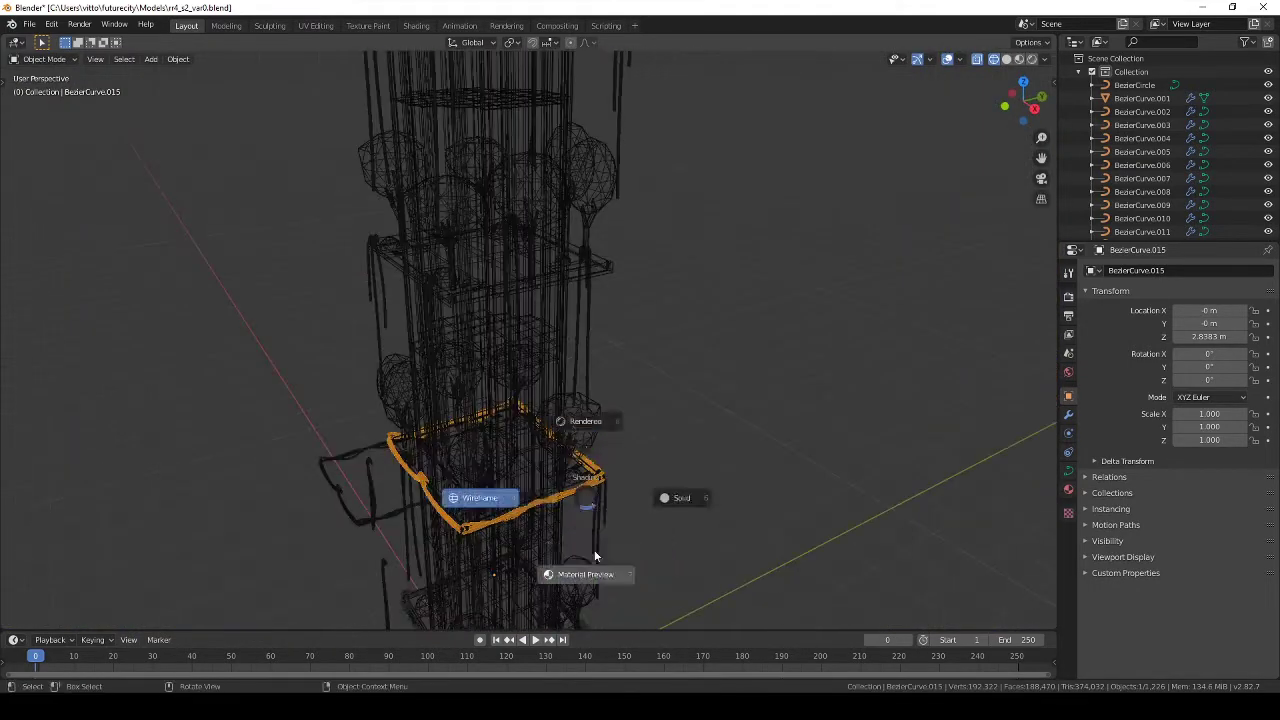
left_click(594, 556)
scroll(708, 346, "down", 3)
mouse_move(708, 346)
middle_mouse_down()
mouse_move(766, 359)
mouse_move(704, 320)
middle_mouse_up()
key("KP_3")
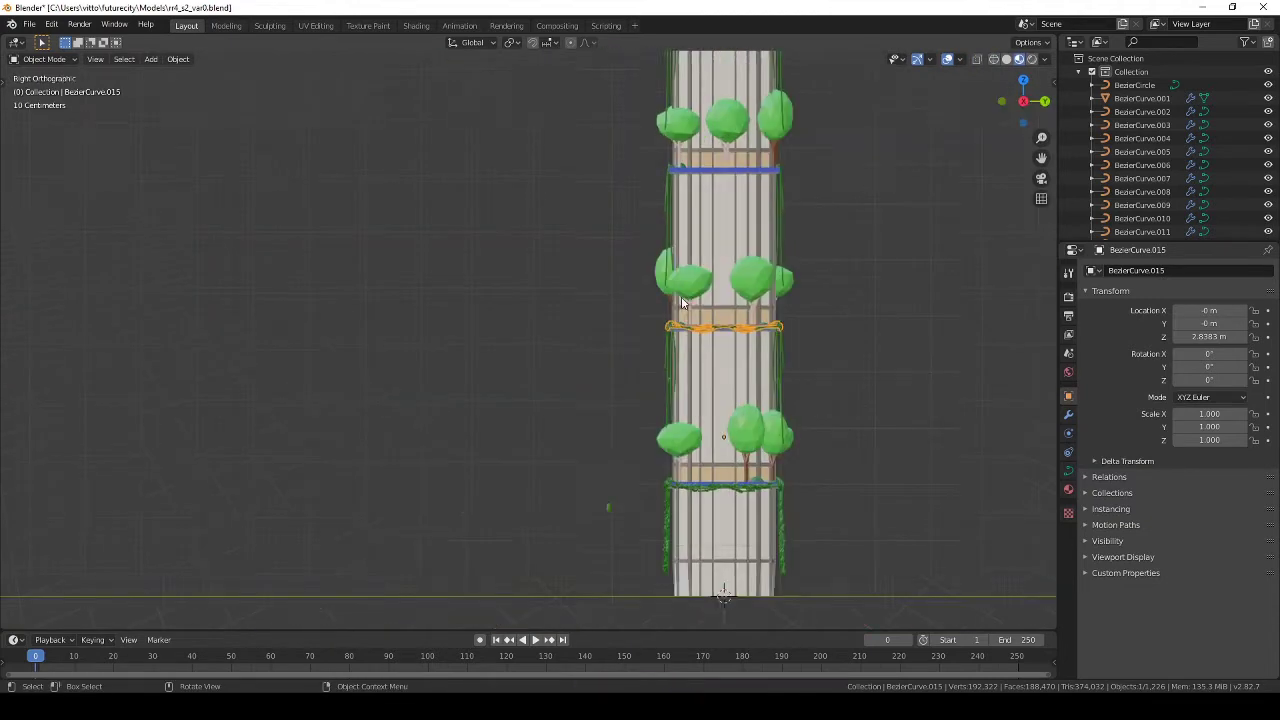
scroll(600, 380, "down", 3)
Step: Stack ledge vine copies up each higher floor, creating BezierCurve.015–.018 up to 11.246 m
key("shift+d")
left_click(490, 300)
key("KP_Decimal")
key("g")
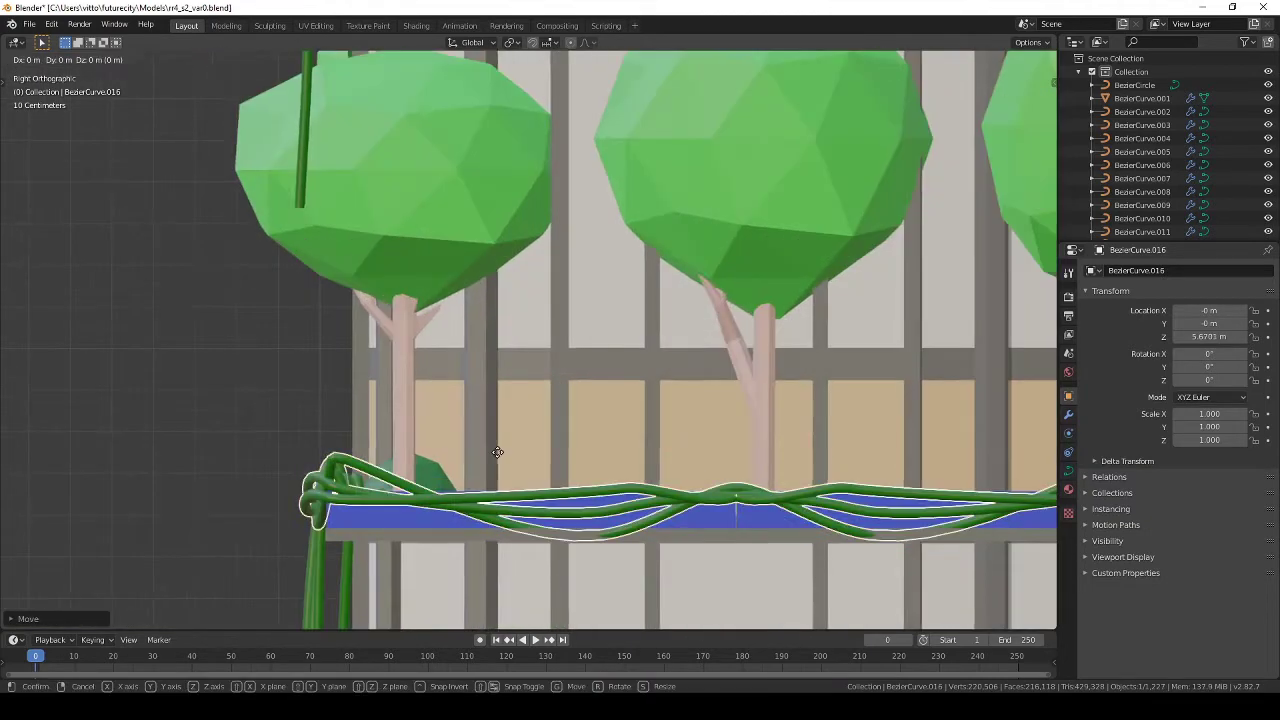
left_click(497, 452)
scroll(509, 469, "down", 5)
key("shift+d")
left_click(477, 309)
key("KP_Decimal")
key("g")
key("z")
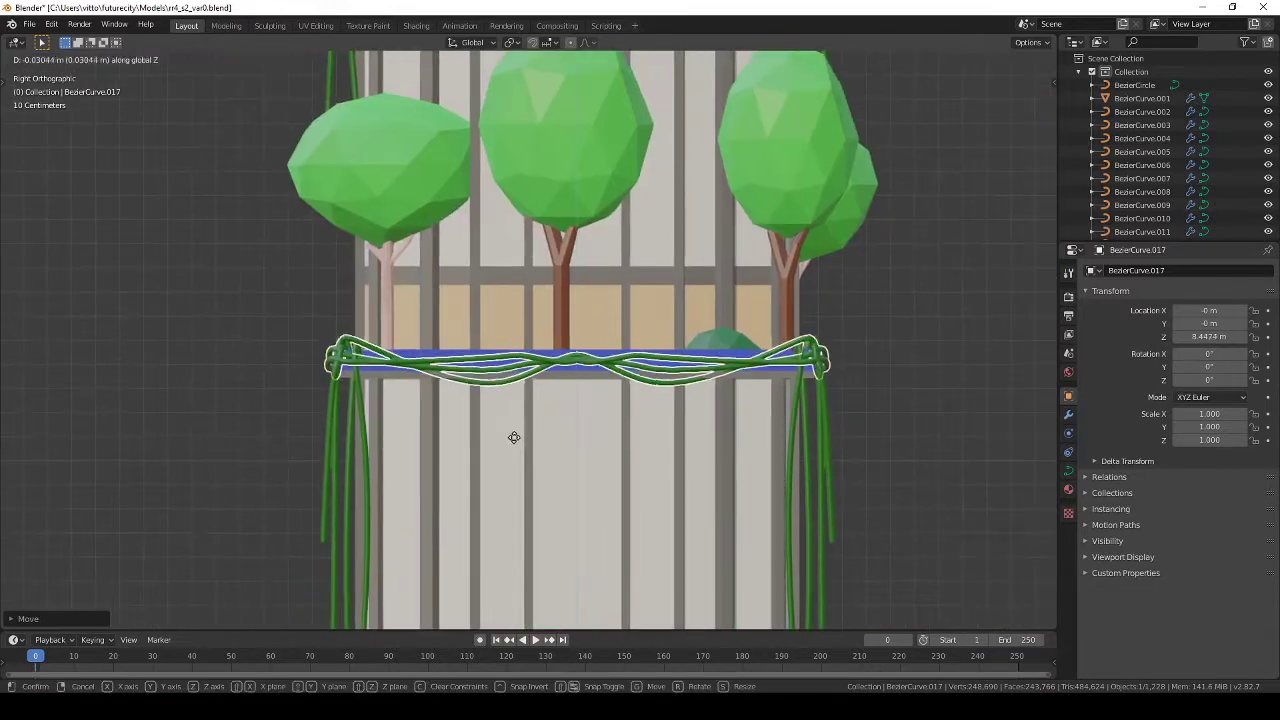
left_click(514, 437)
scroll(521, 500, "down", 6)
left_click(510, 304)
mouse_move(510, 304)
middle_mouse_down()
mouse_move(599, 450)
mouse_move(678, 332)
middle_mouse_up()
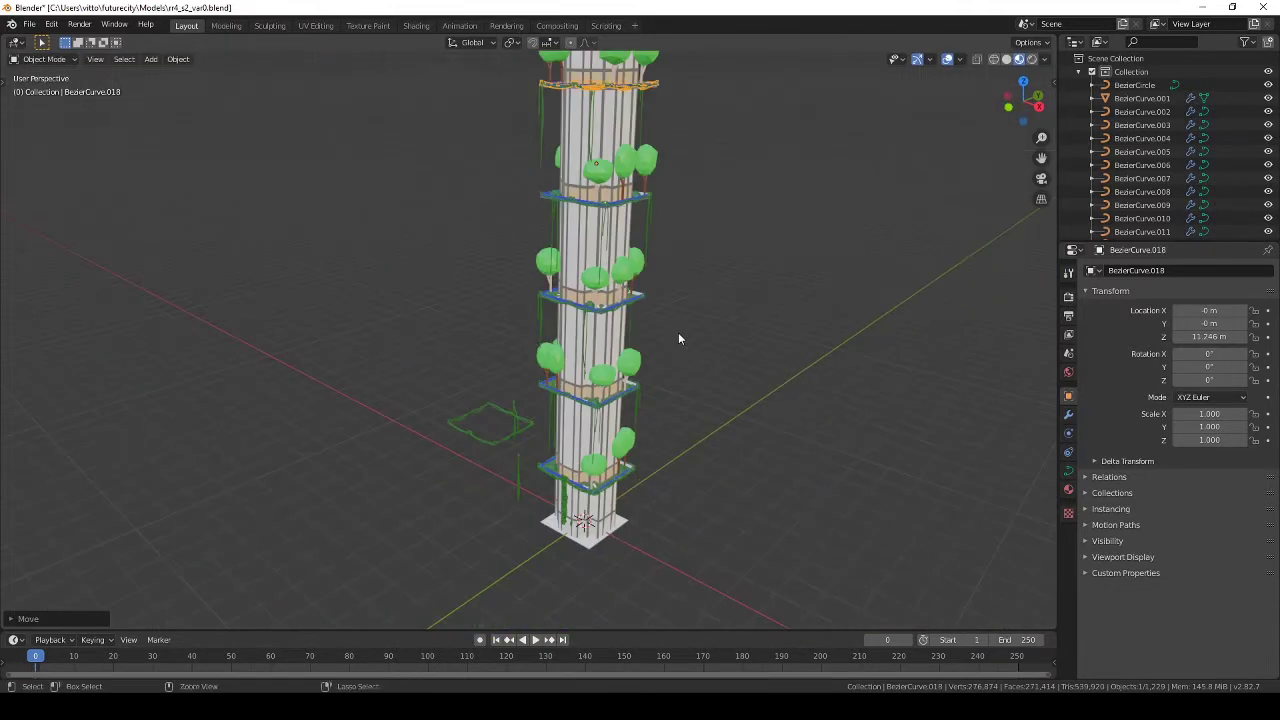
Step: Save the tower file and start saving it under a new name
key("ctrl+s")
key("KP_1")
key("ctrl+shift+s")
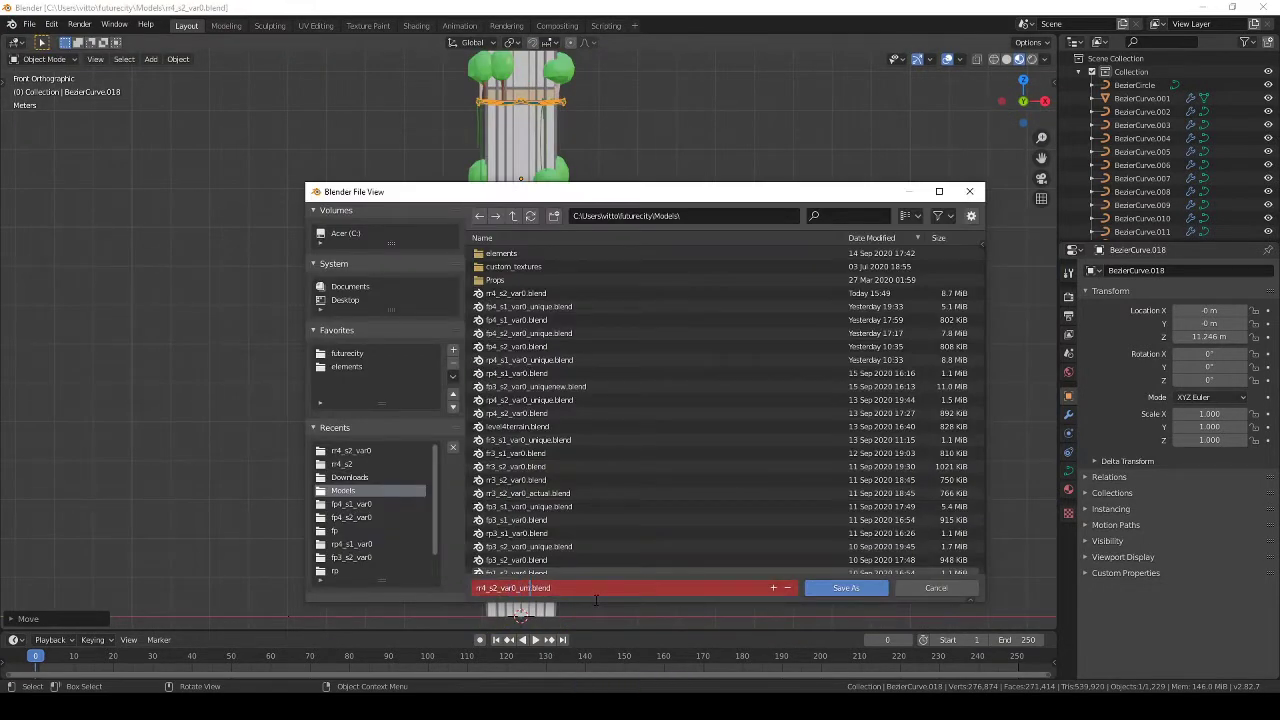
Step: Save the scene as rr4_s2_var0_unique.blend and switch the viewport to wireframe
type("ue")
key("Return")
scroll(594, 599, "up", 3)
scroll(378, 358, "up", 3)
key("z")
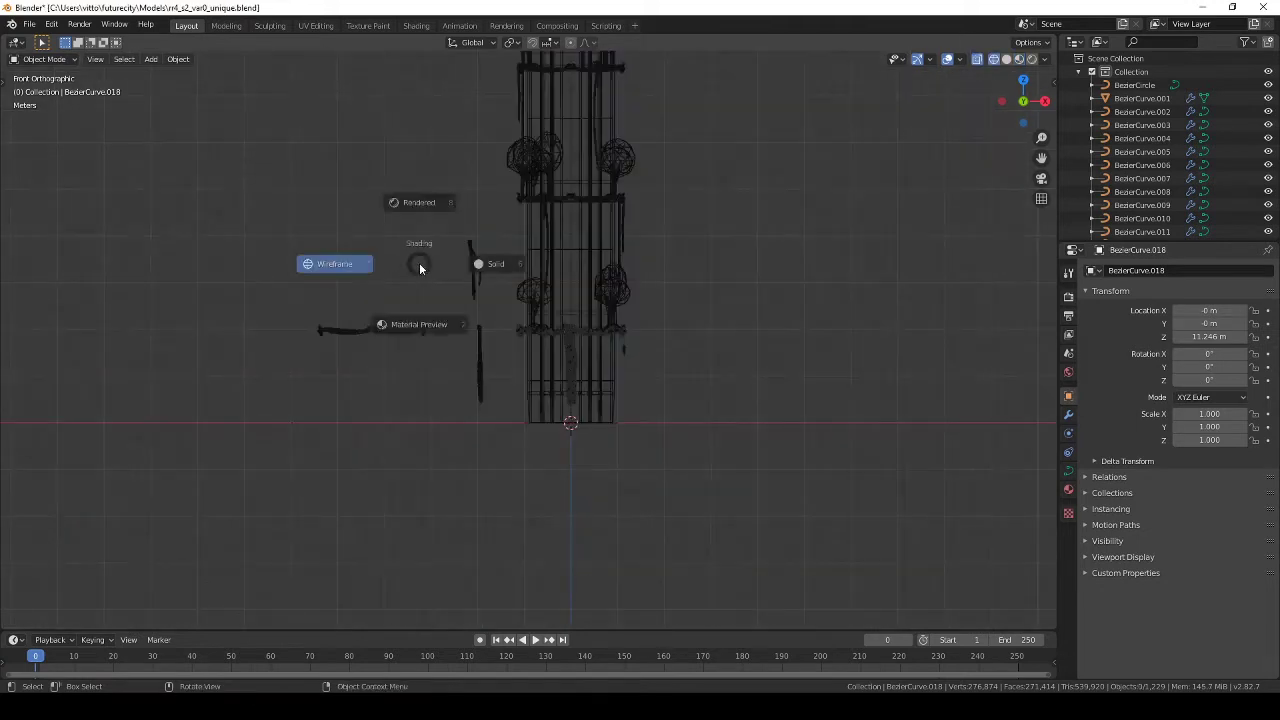
key("z")
left_click(378, 374)
Step: Convert the hanging vine BezierCurve.002 and horizontal vine BezierCurve.015 into a mesh
left_click(441, 320)
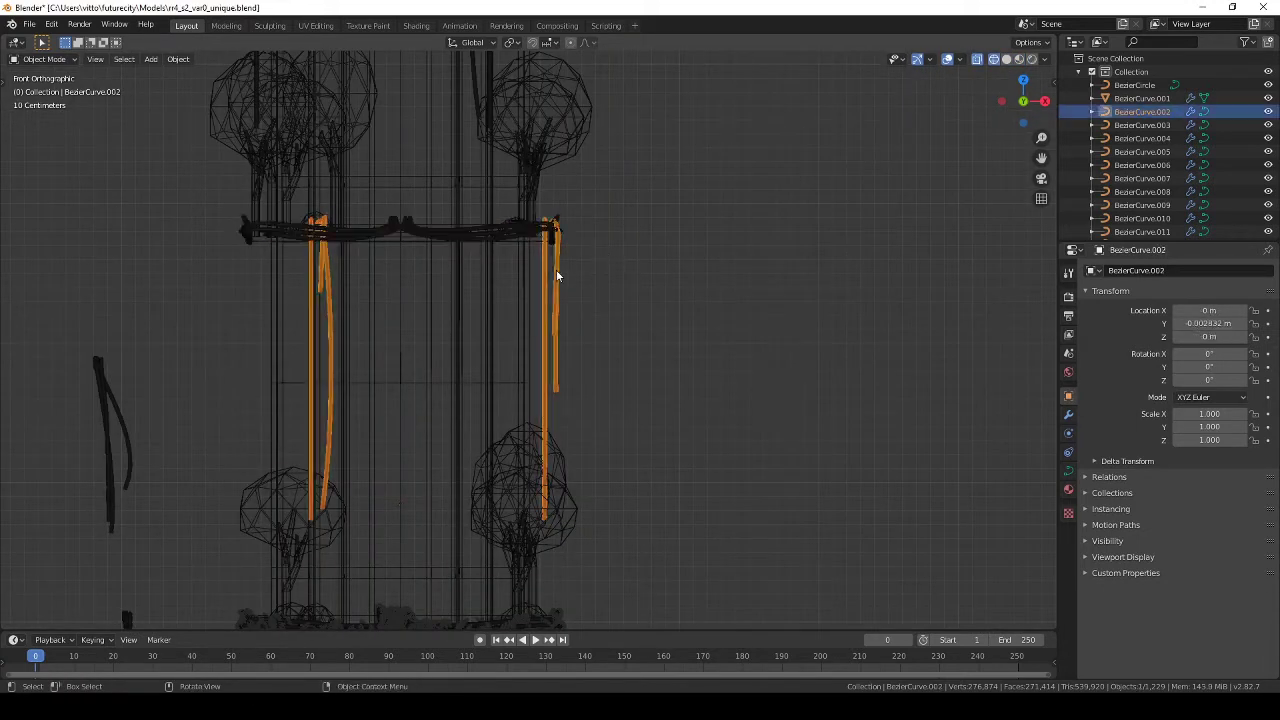
left_click(150, 59)
left_click(372, 409)
left_click(178, 59)
left_click(521, 236)
left_click(178, 59)
left_click(355, 424)
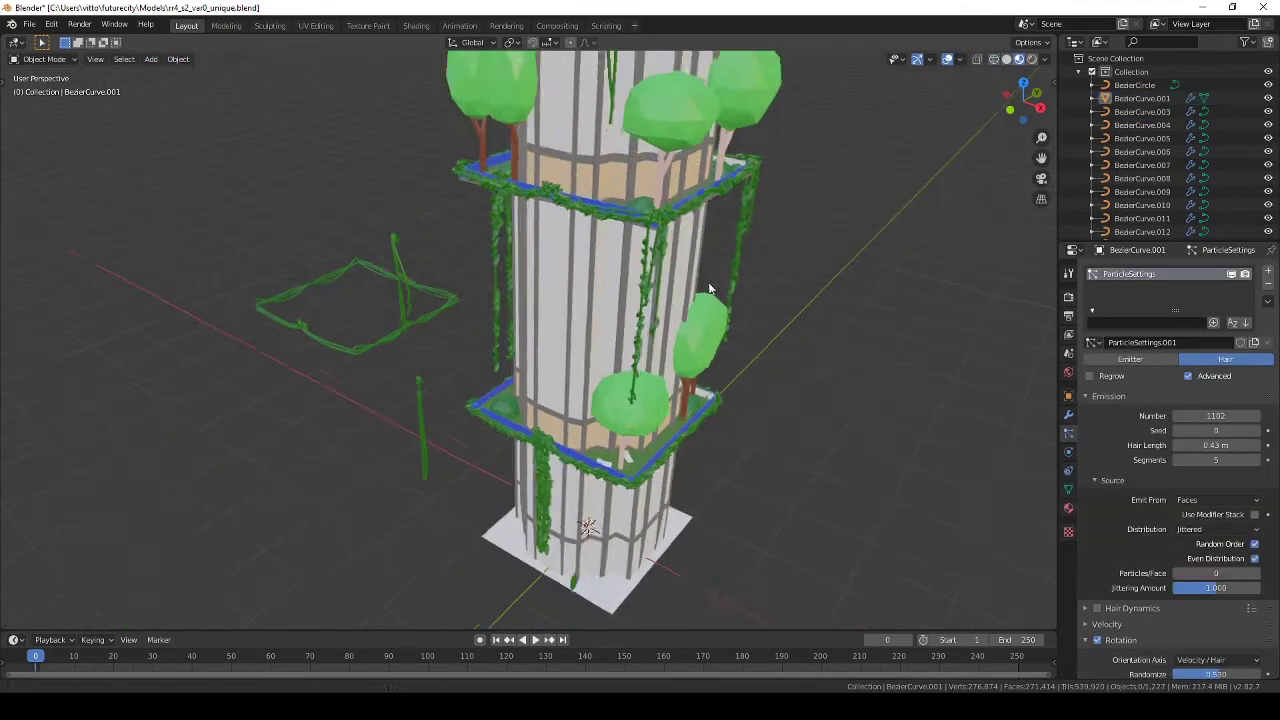
Step: Convert the top-platform vine curves BezierCurve.017 and BezierCurve.007 into a mesh
left_click(509, 163)
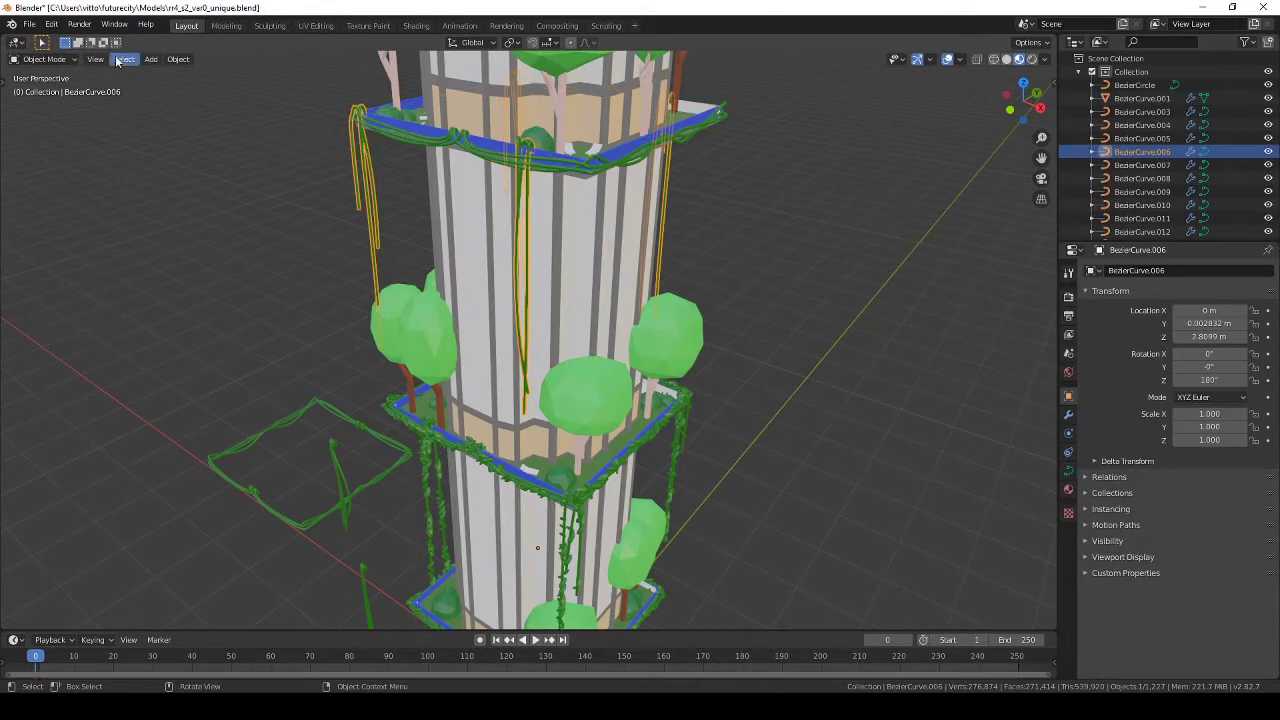
left_click(118, 61)
left_click(230, 373)
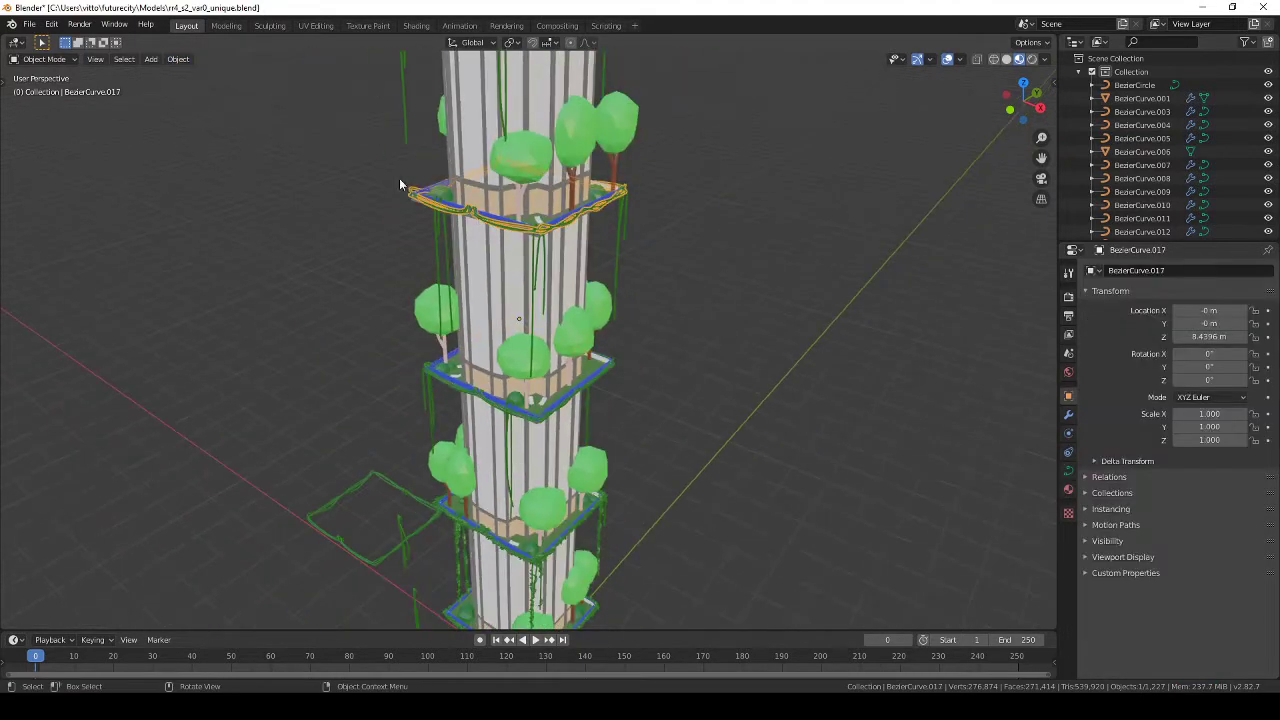
left_click(178, 59)
left_click(400, 145)
left_click(178, 59)
left_click(370, 423)
Step: Convert the platform edge curve BezierCurve.018 into a mesh
middle_click_drag(420, 400, 497, 292)
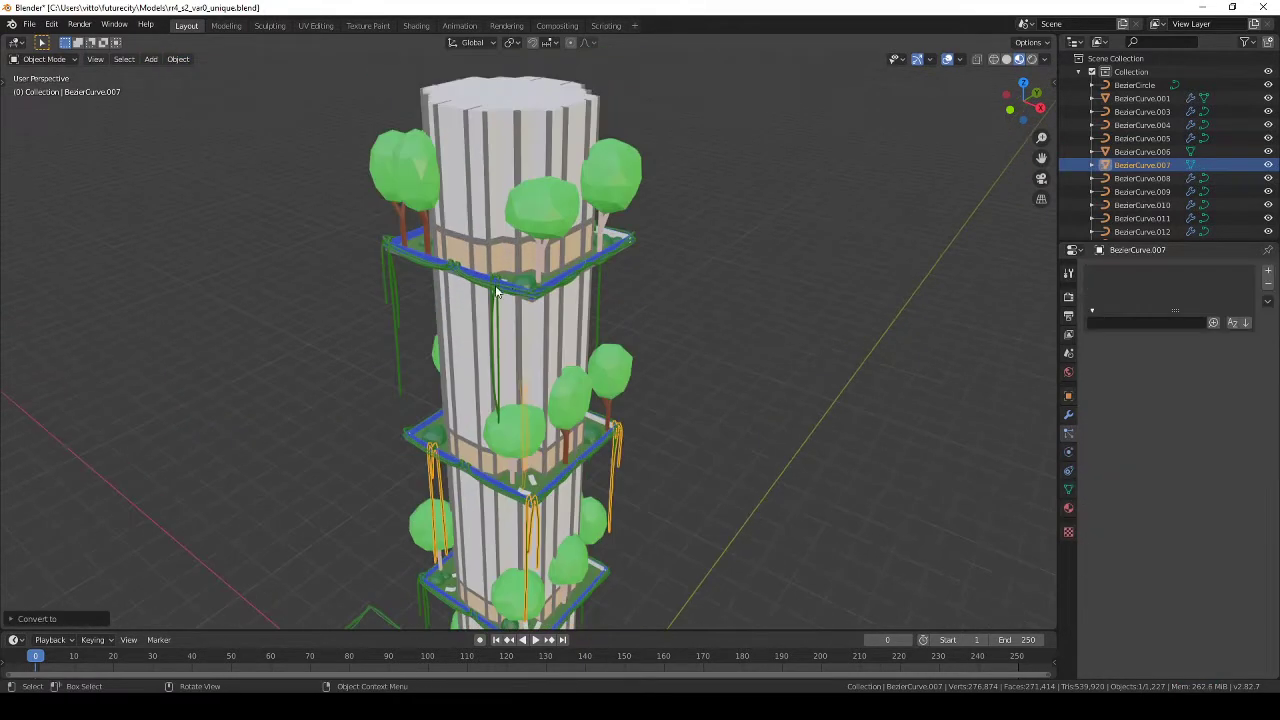
left_click(497, 292)
left_click(178, 59)
left_click(178, 59)
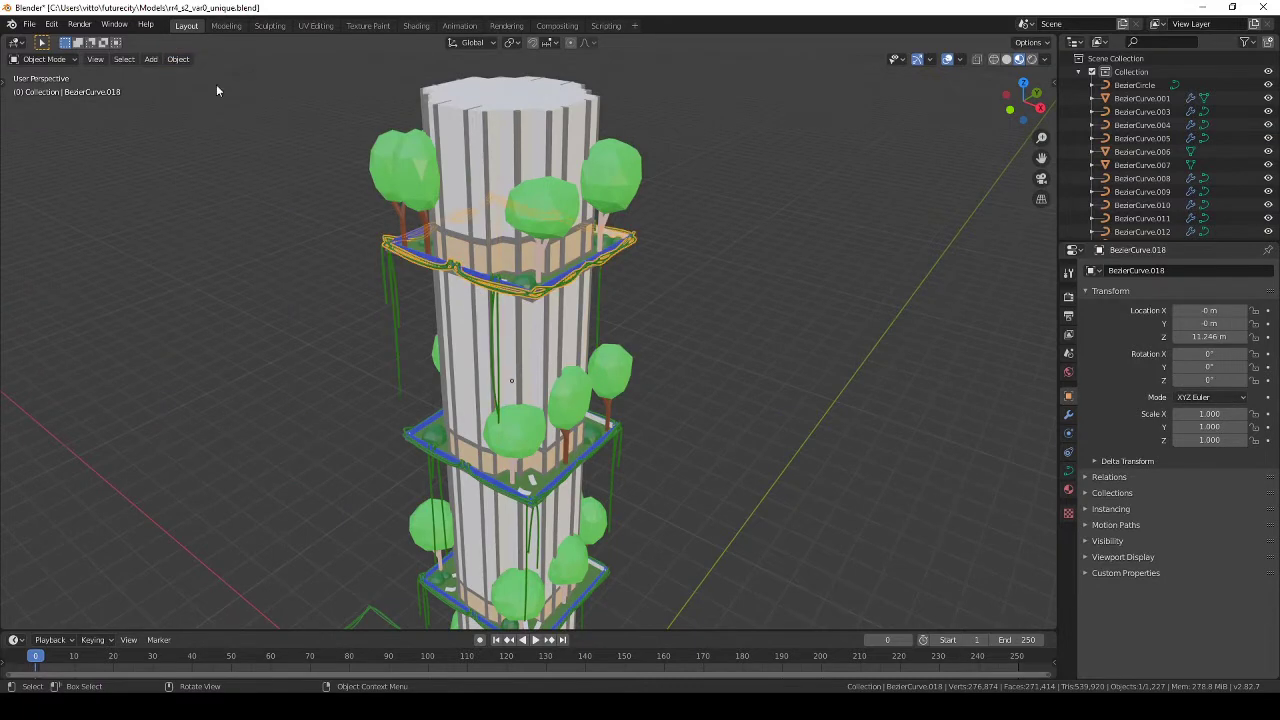
left_click(178, 59)
left_click(370, 425)
Step: Select the platform-edge vines and the main vine object BezierCurve.001
middle_click_drag(370, 425, 471, 397)
scroll(420, 375, "up", 5)
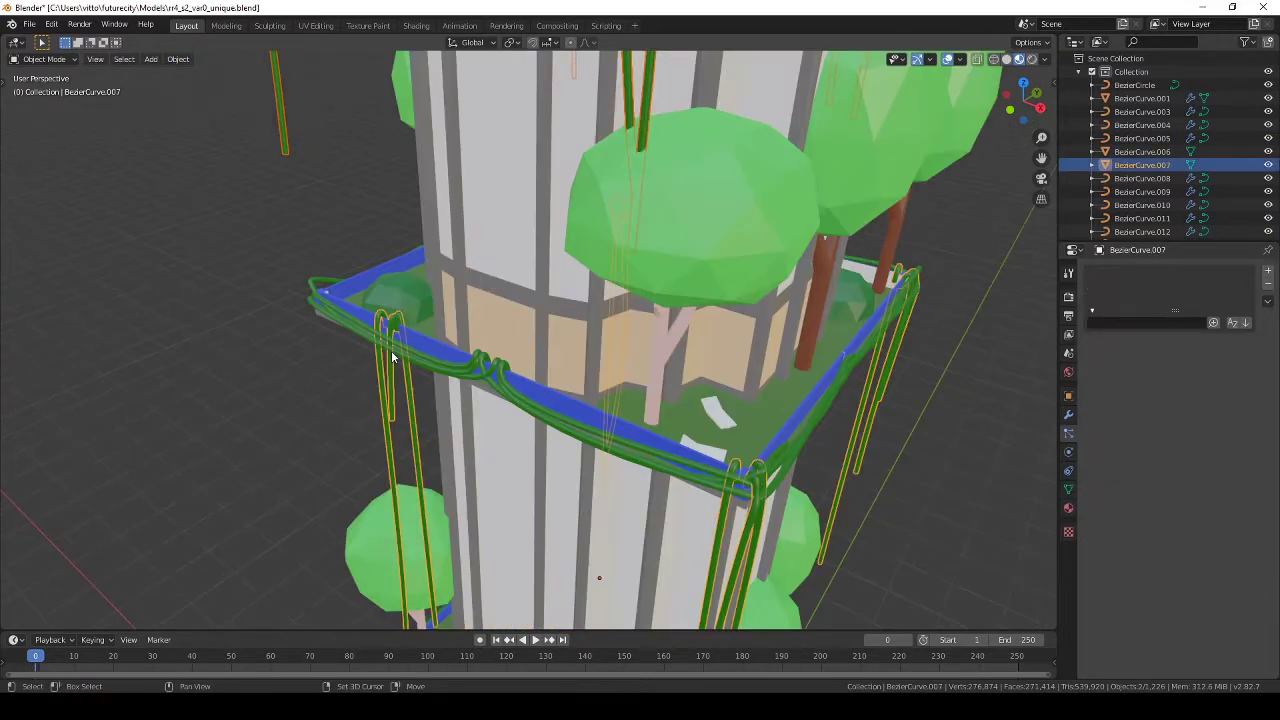
left_click(392, 357)
scroll(330, 320, "down", 5)
scroll(296, 292, "up", 6)
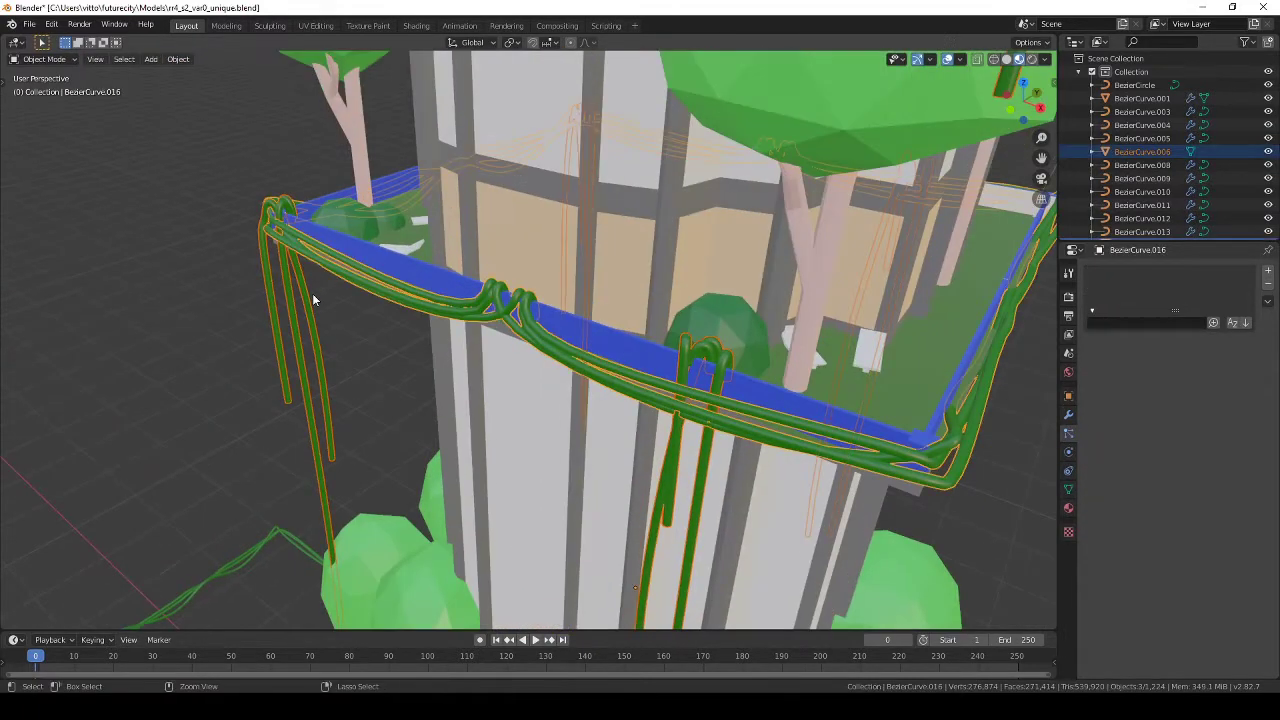
scroll(313, 300, "down", 5)
left_click(451, 400)
scroll(451, 400, "down", 4)
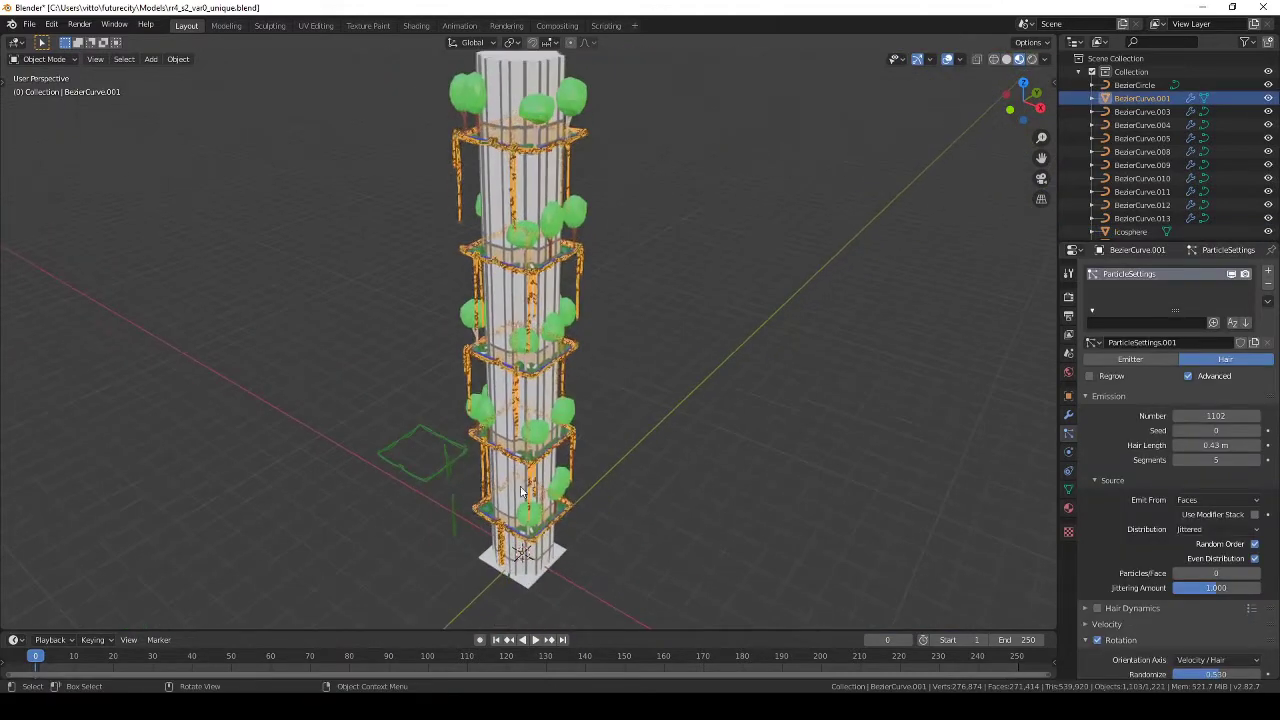
Step: Box-select every vine piece around the tower, including BezierCurve.011, and join them into one object
left_click(450, 505, "alt")
left_click(400, 515)
key("shift+z")
middle_click_drag(464, 463, 520, 505)
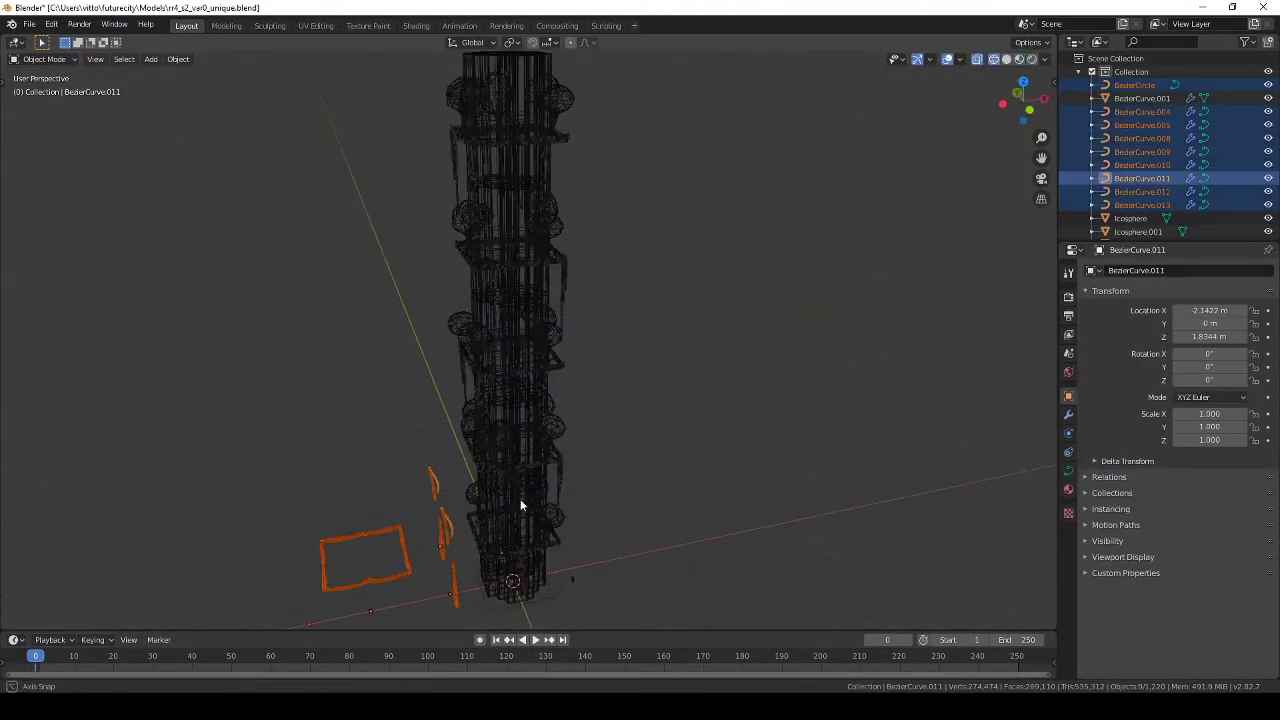
left_click(567, 512)
key("KP_3")
key("shift+z")
scroll(568, 534, "up", 5)
key("g")
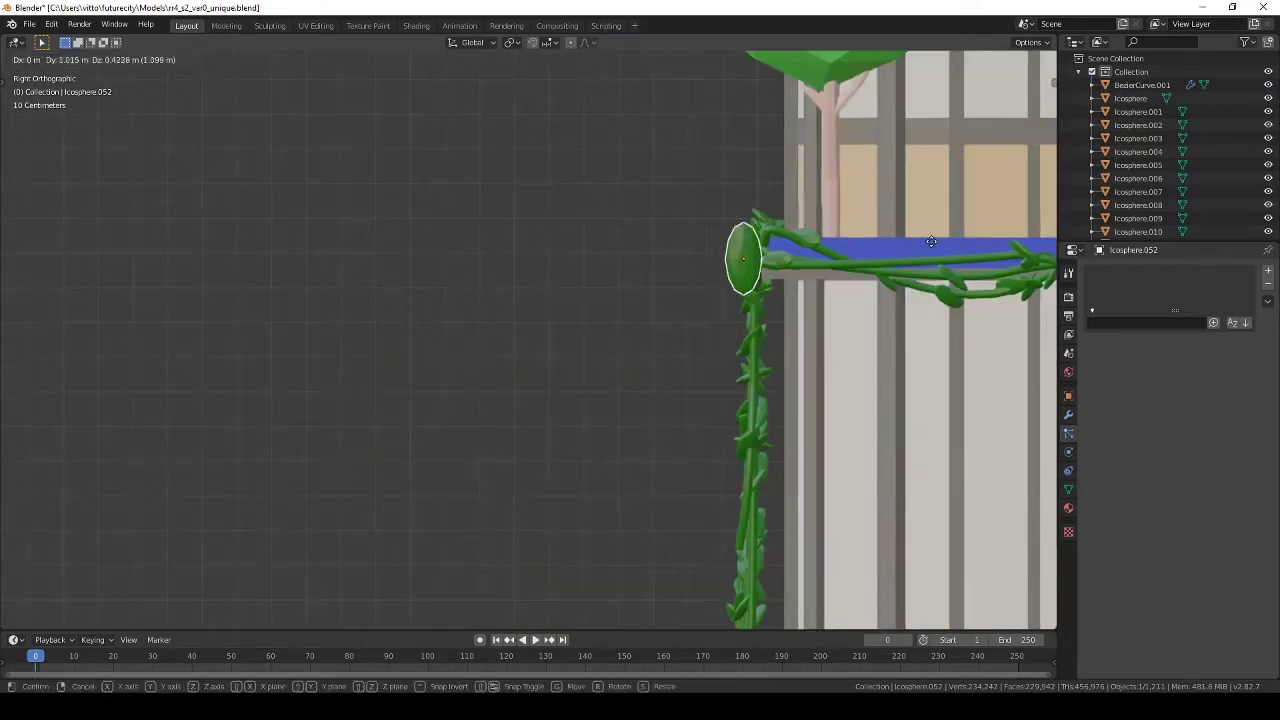
key("Escape")
middle_click_drag(958, 290, 909, 352)
scroll(593, 374, "down", 5)
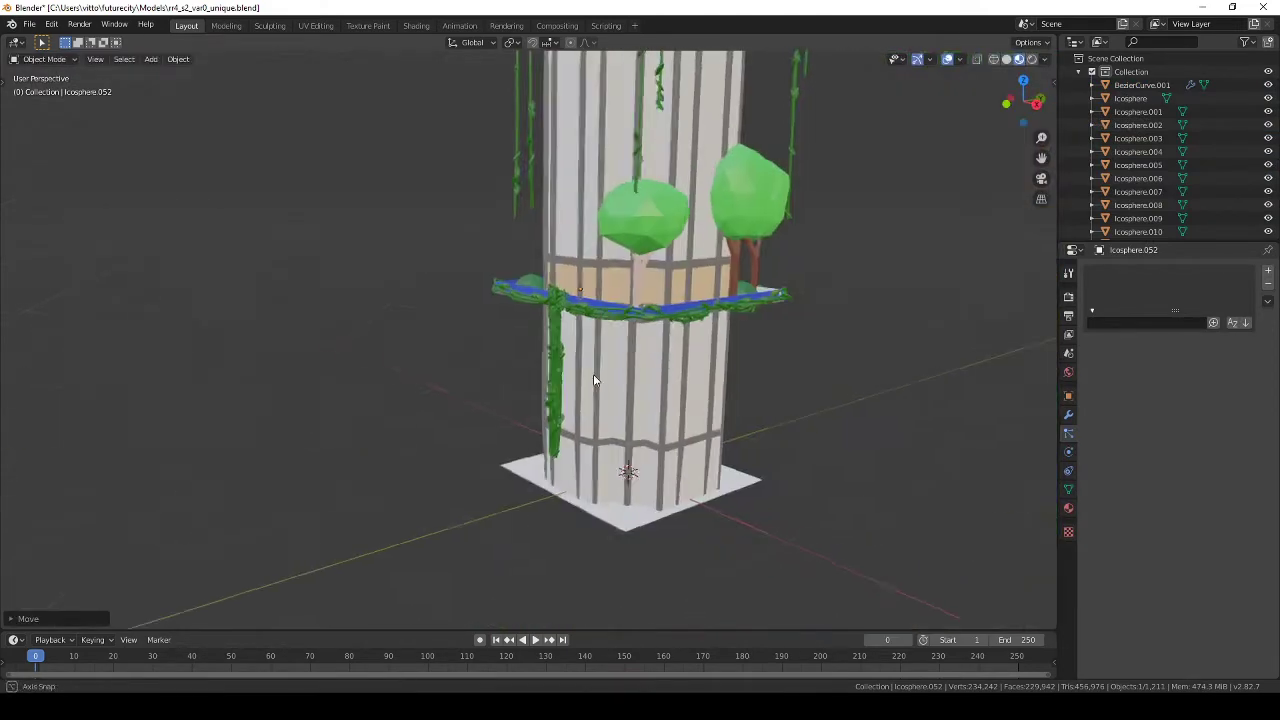
key("ctrl+z")
Step: Reselect the merged vine object BezierCurve.001 and save the file
middle_click_drag(593, 374, 530, 478)
scroll(530, 478, "down", 5)
key("KP_5")
left_click(356, 408)
key("ctrl+z")
key("ctrl+s")
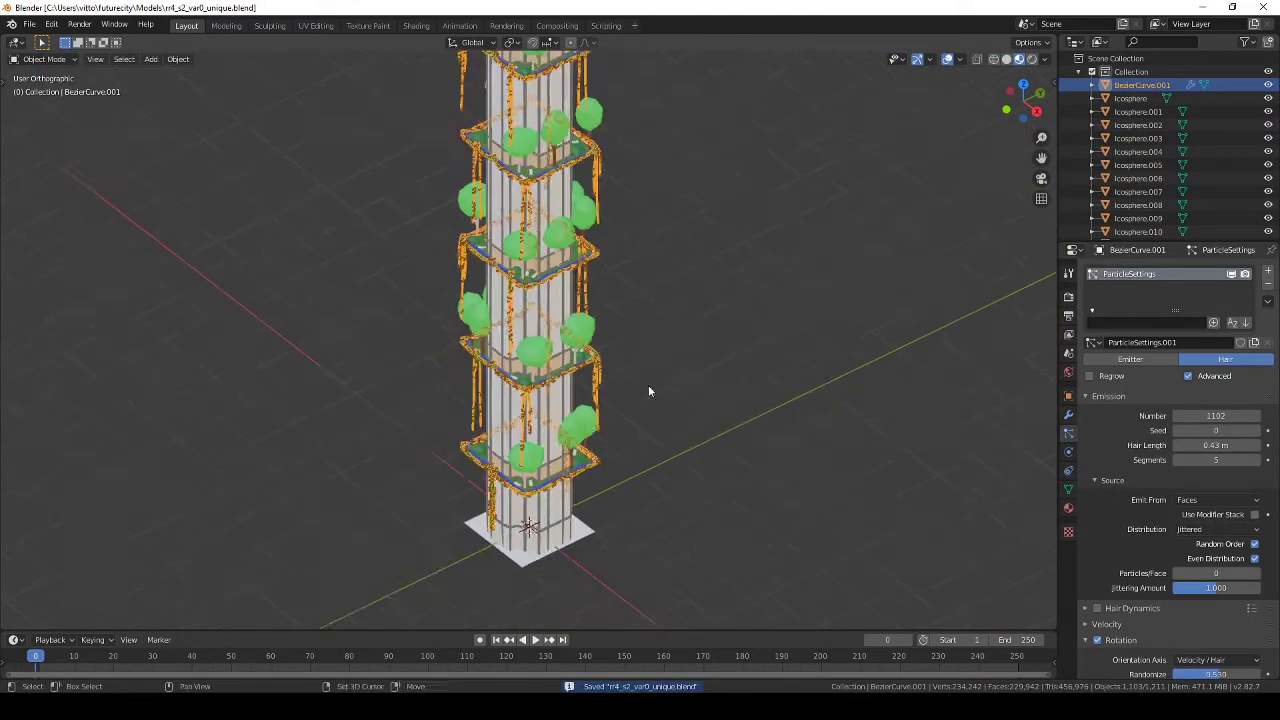
key("alt+a")
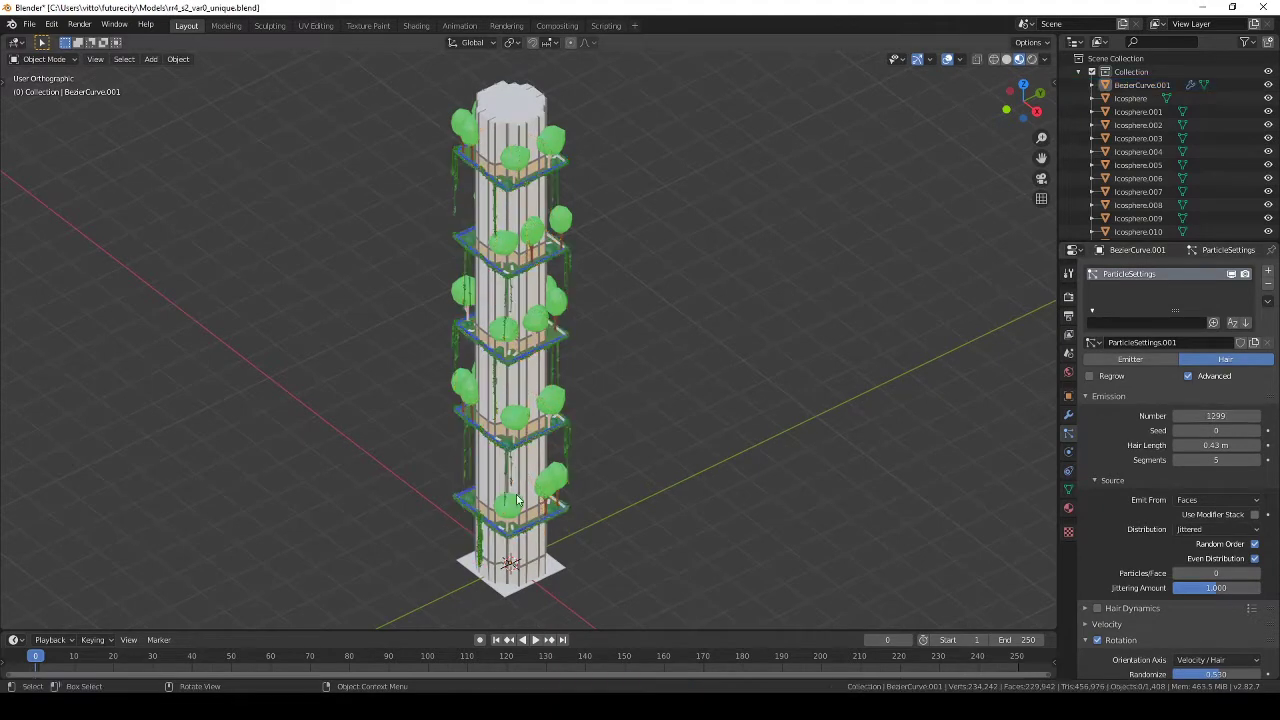
Step: UV-unwrap the whole vine mesh with Smart UV Project at a 66° angle limit
key("Tab")
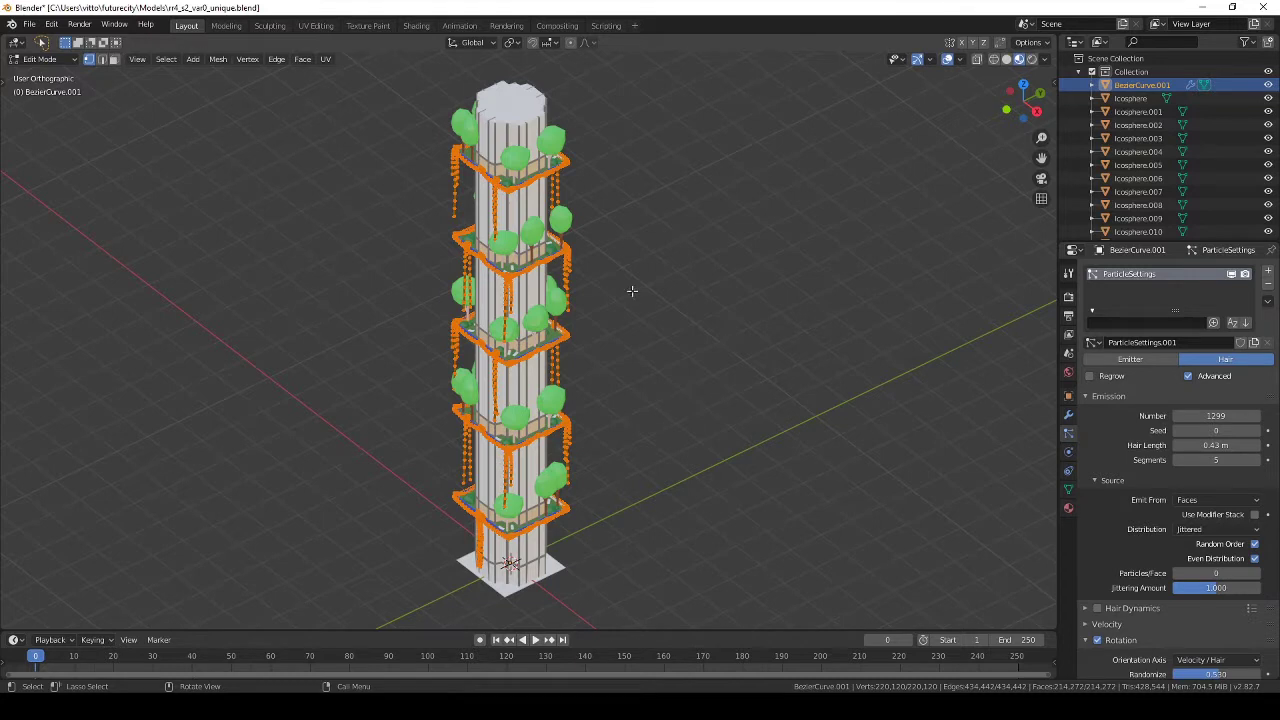
key("a")
key("u")
left_click(558, 295)
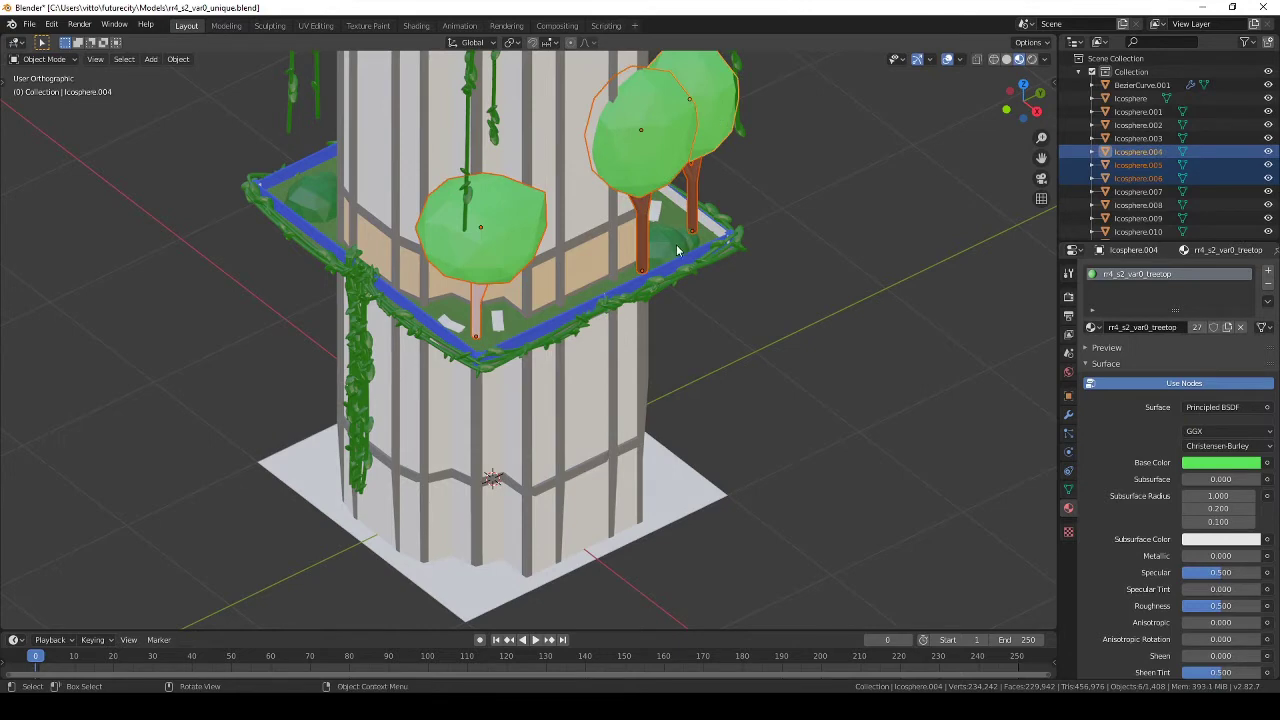
Step: Select all the tree spheres and frame the tower in solid shading
key("KP_3")
key("shift+z")
key("ctrl+s")
key("a")
key("KP_Decimal")
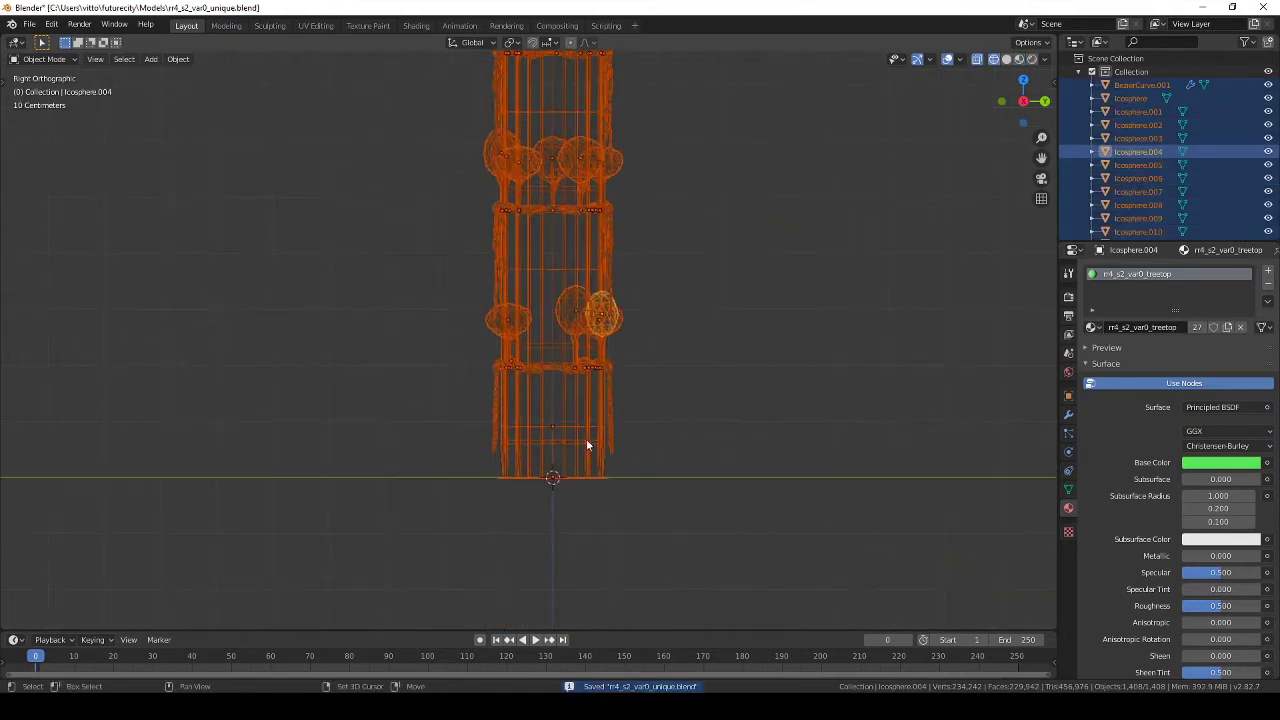
left_click(586, 439)
middle_click_drag(420, 275, 551, 371)
key("z")
left_click(618, 391)
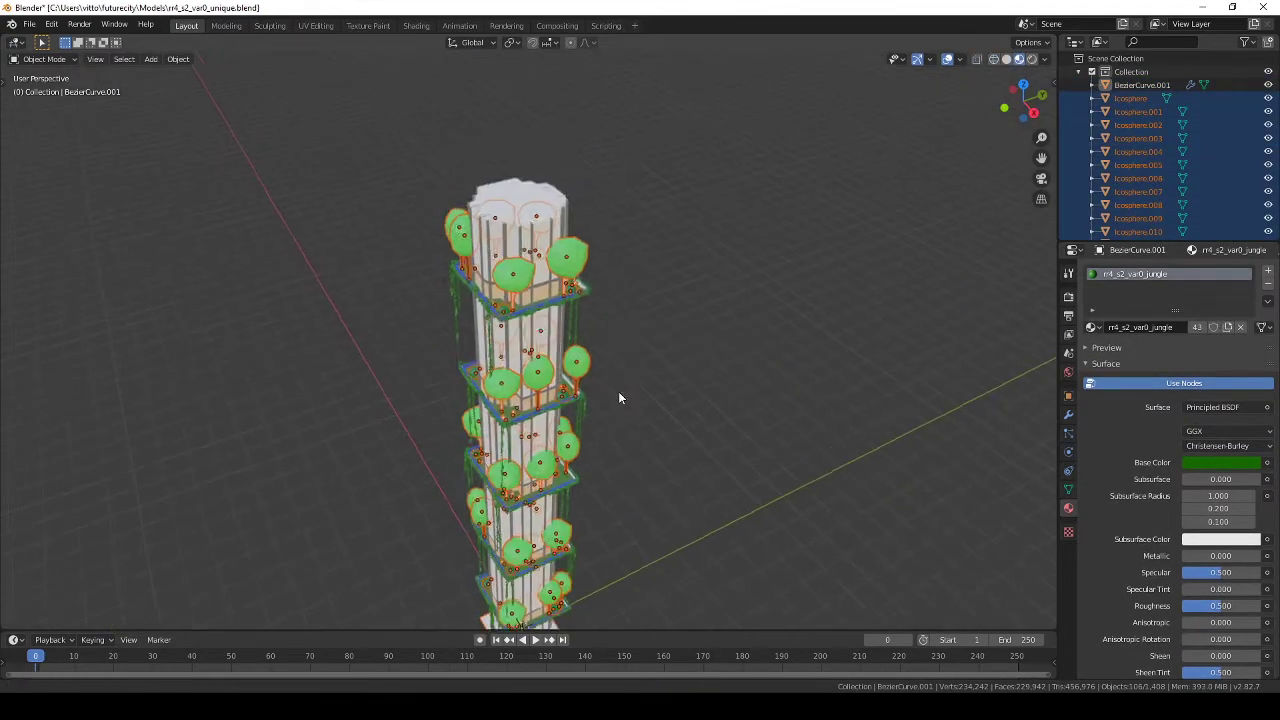
mouse_move(618, 398)
middle_mouse_down()
mouse_move(616, 359)
mouse_move(577, 378)
middle_mouse_up()
scroll(543, 363, "up", 5)
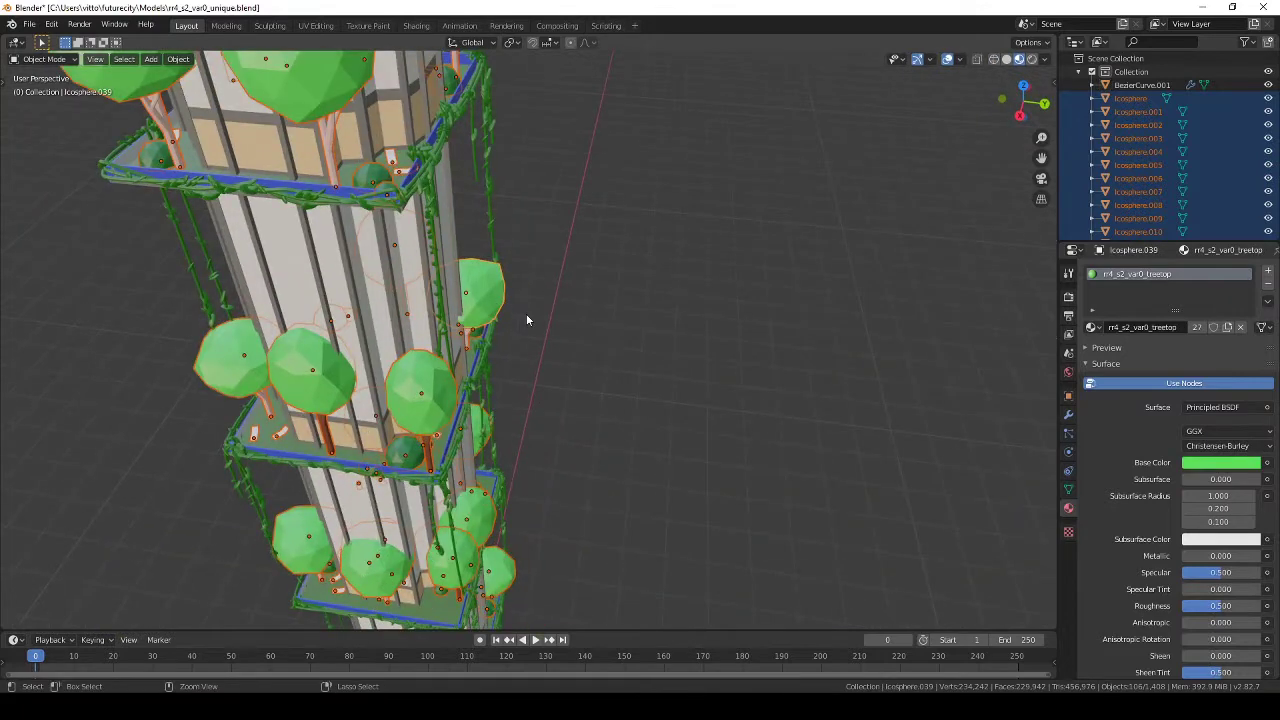
Step: Join the tree spheres into one object with Ctrl+J and Smart UV Project it
key("ctrl+j")
key("Tab")
key("u")
left_click(590, 334)
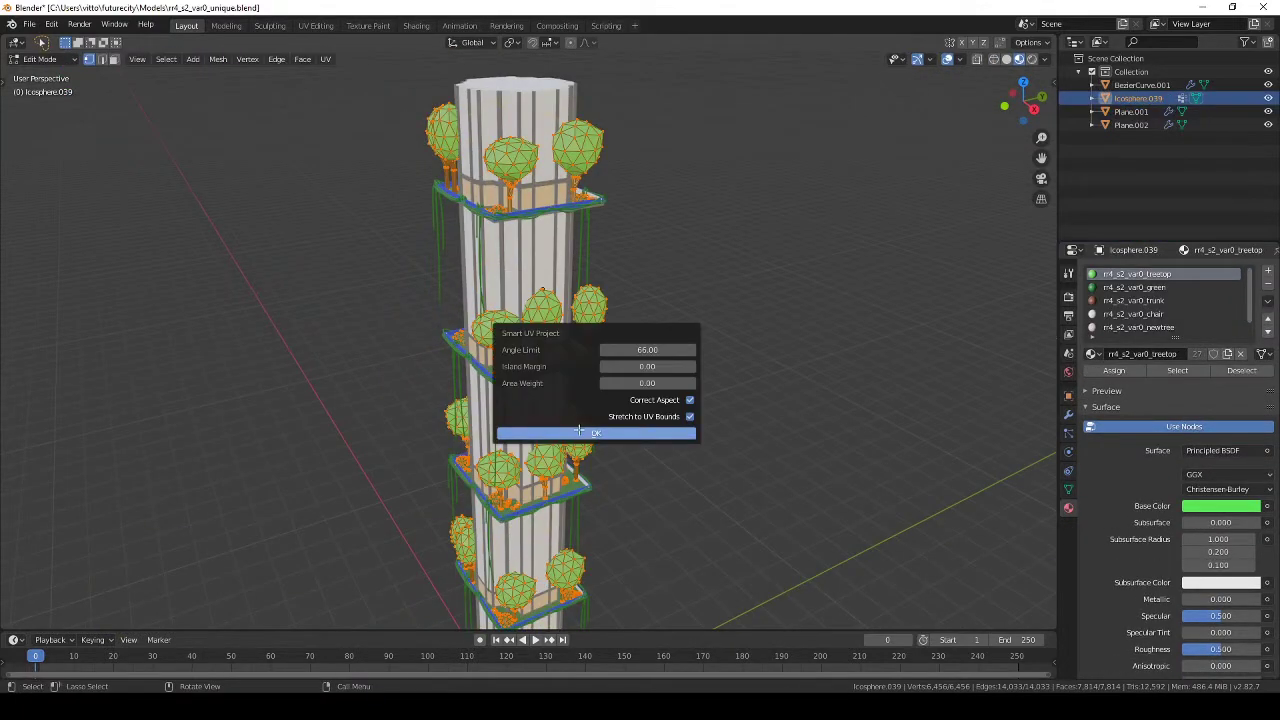
left_click(579, 432)
key("Tab")
scroll(569, 497, "down", 5)
scroll(571, 389, "up", 4)
scroll(588, 457, "up", 3)
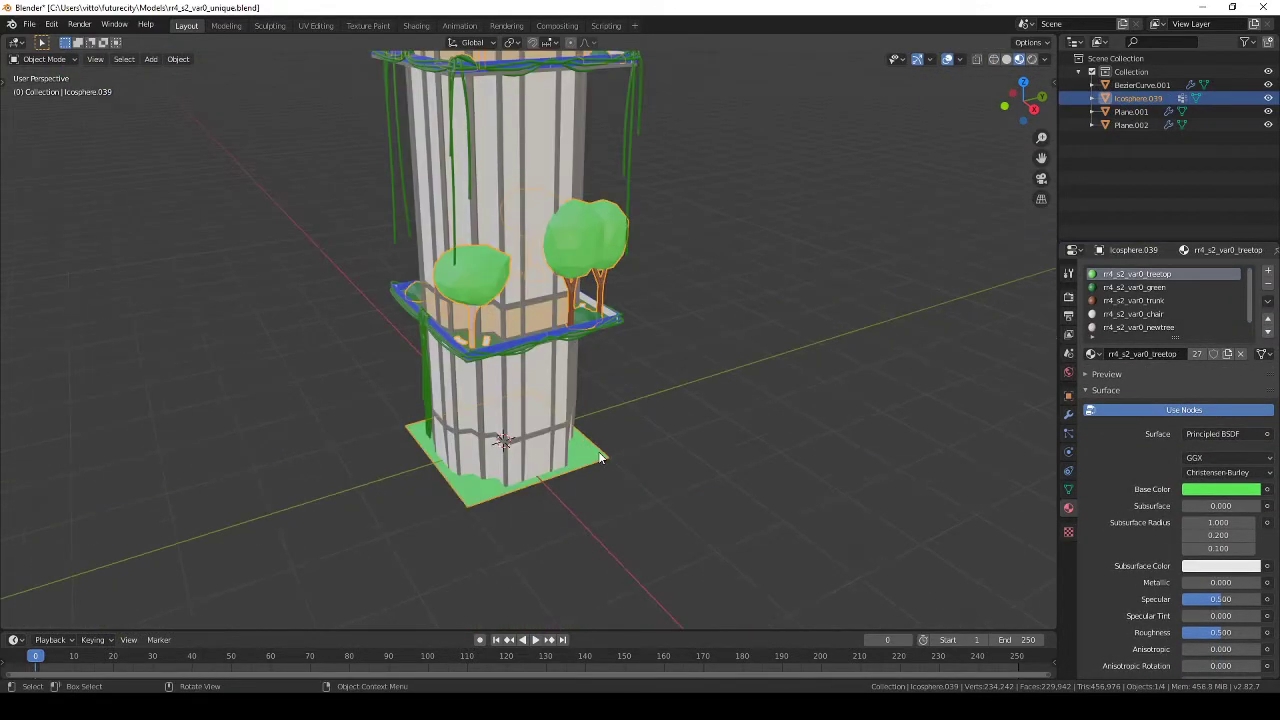
Step: Add a plane at the tower's base and give it a new material
key("KP_1")
key("shift+z")
key("shift+a")
left_click(700, 491)
middle_click_drag(700, 491, 873, 455)
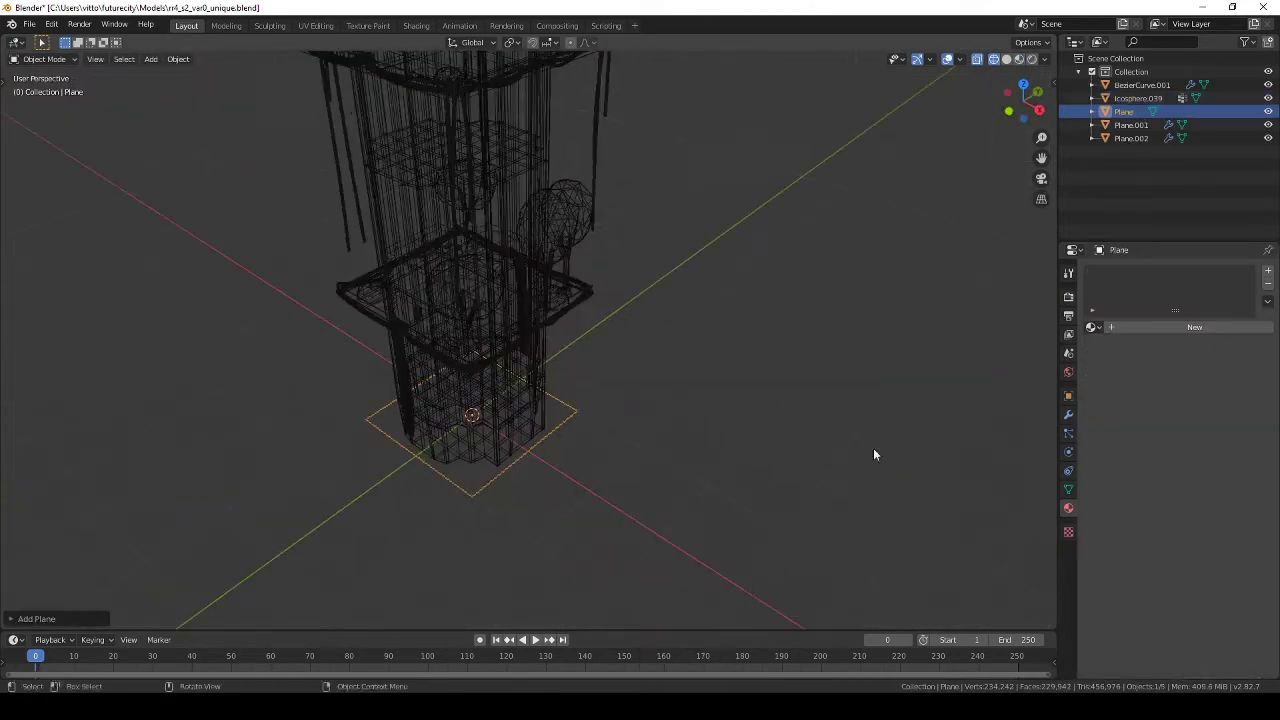
left_click(1194, 327)
key("shift+z")
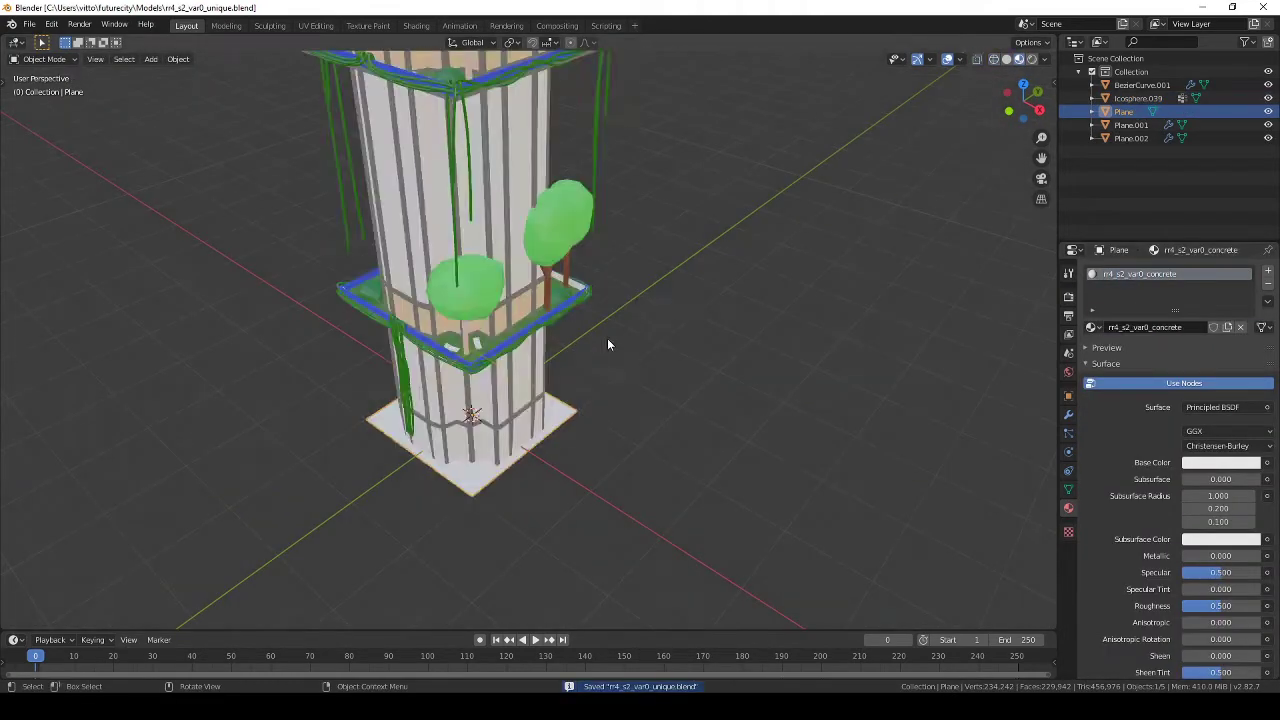
scroll(607, 338, "down", 3)
Step: Save rr4_s2_var0_unique.blend, export the tower, and reload the updated mesh
left_click(523, 209)
scroll(670, 235, "up", 2)
mouse_move(670, 235)
middle_mouse_down()
mouse_move(658, 326)
mouse_move(564, 282)
middle_mouse_up()
key("ctrl+s")
left_click(29, 24)
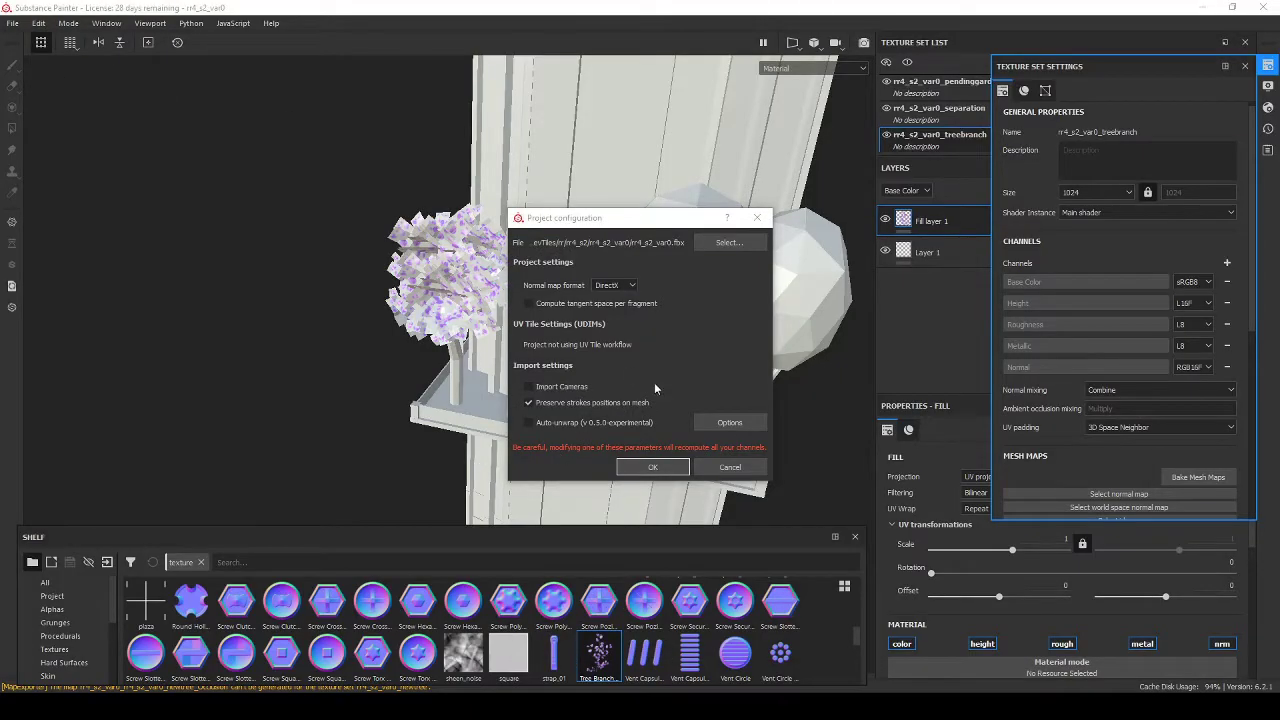
left_click(652, 467)
mouse_move(586, 223)
left_mouse_down("alt")
mouse_move(535, 345)
mouse_move(505, 290)
left_mouse_up("alt")
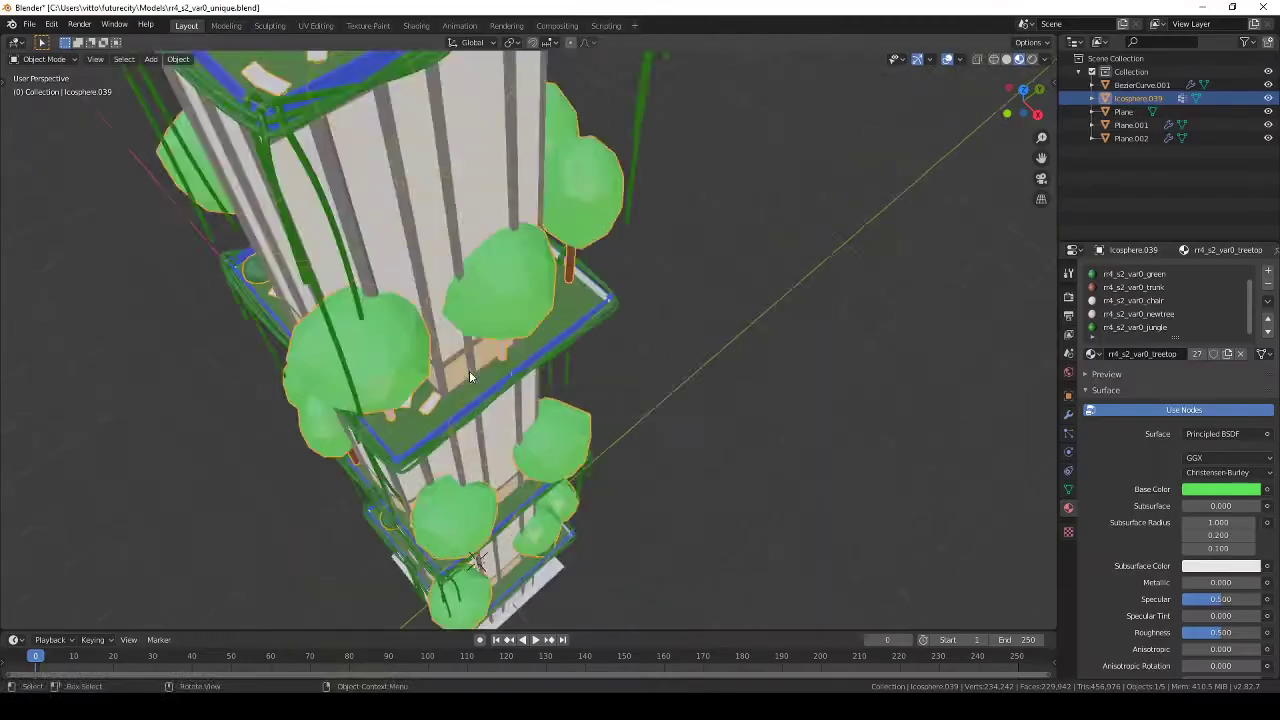
Step: Select leaf sphere Icosphere.052 and move it into place on the tower
left_click(643, 465)
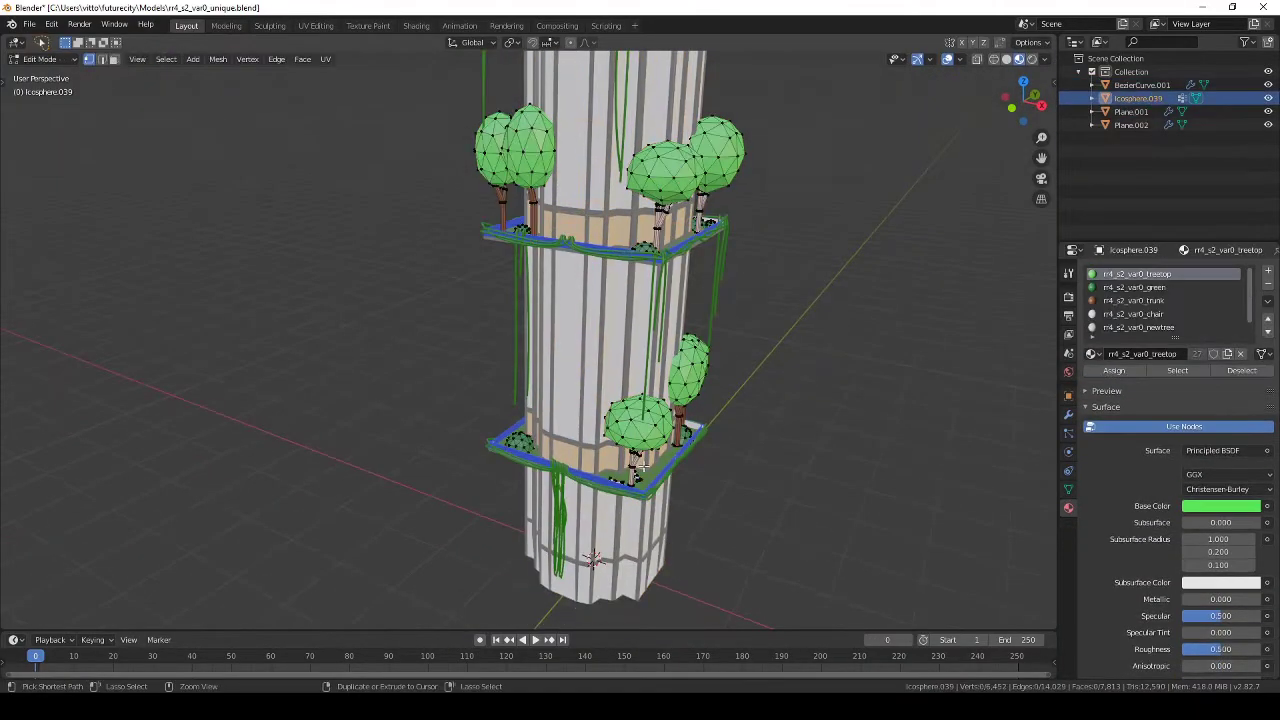
left_click(643, 465)
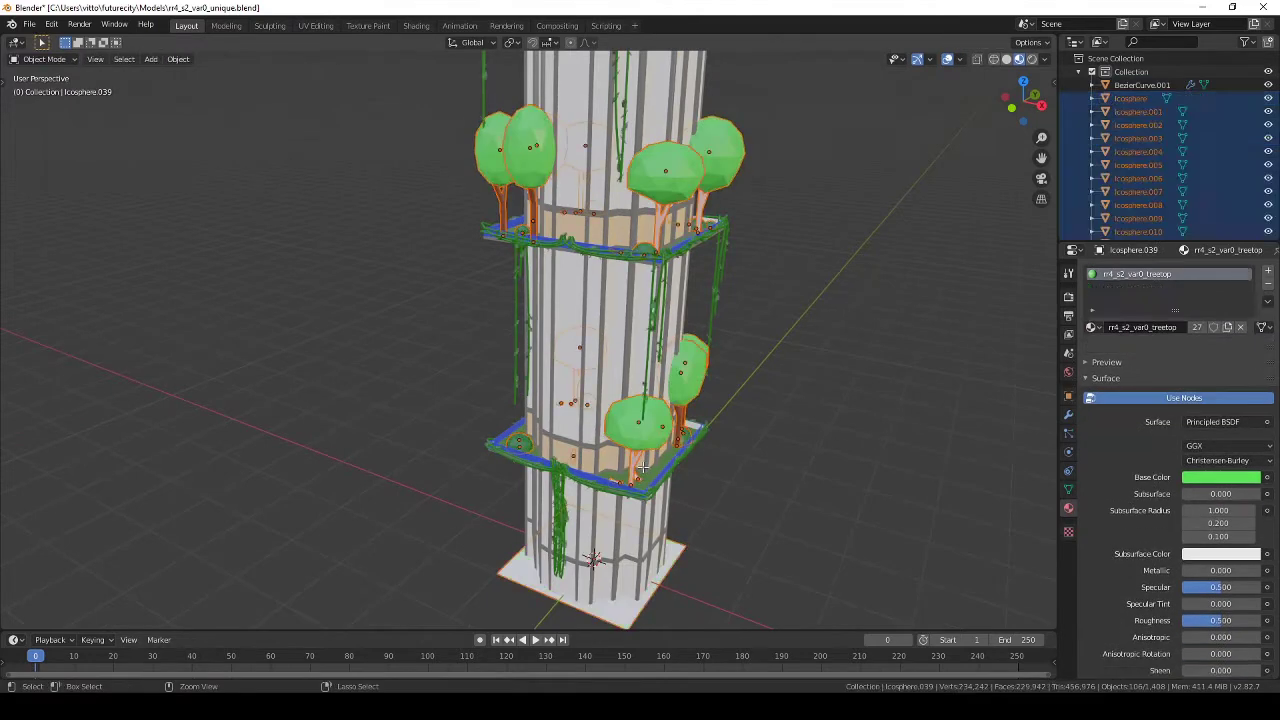
key("z")
left_click(457, 451)
key("g")
left_click(634, 462)
key("z")
left_click(649, 513)
Step: Select every tower mesh and Smart UV Project them in Edit Mode
key("KP_3")
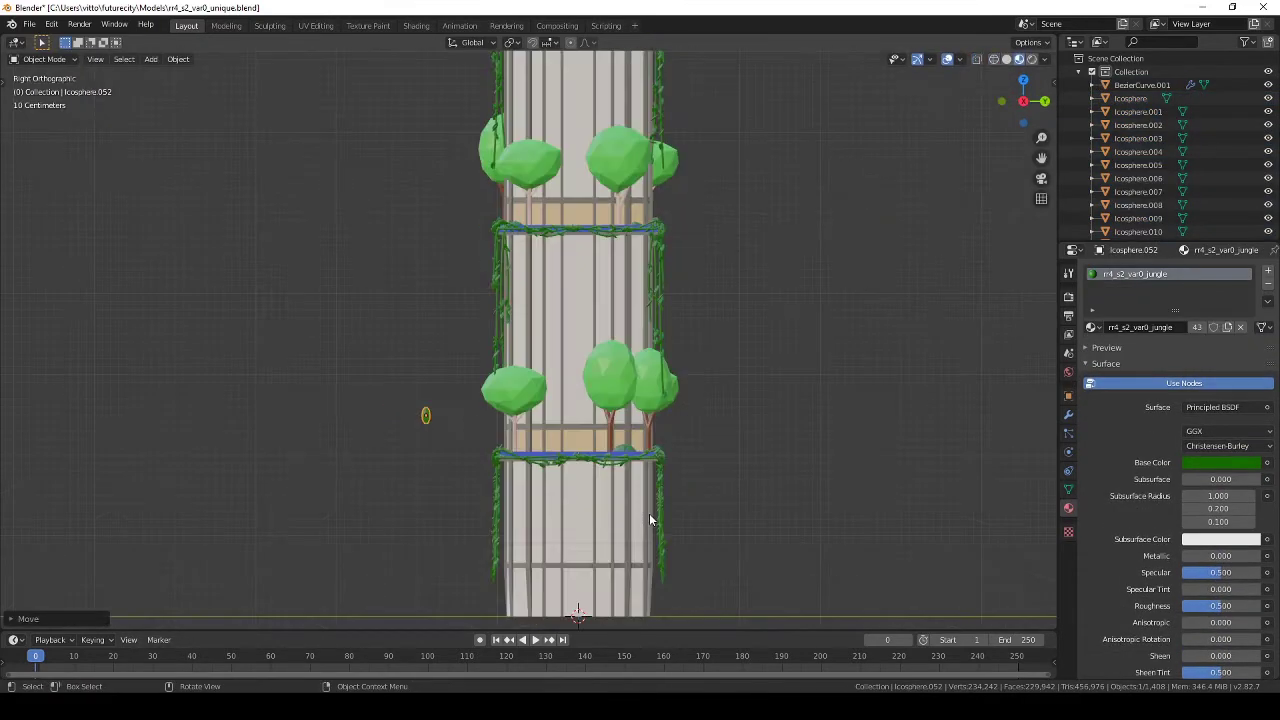
key("shift+z")
key("a")
left_click(546, 491, "shift")
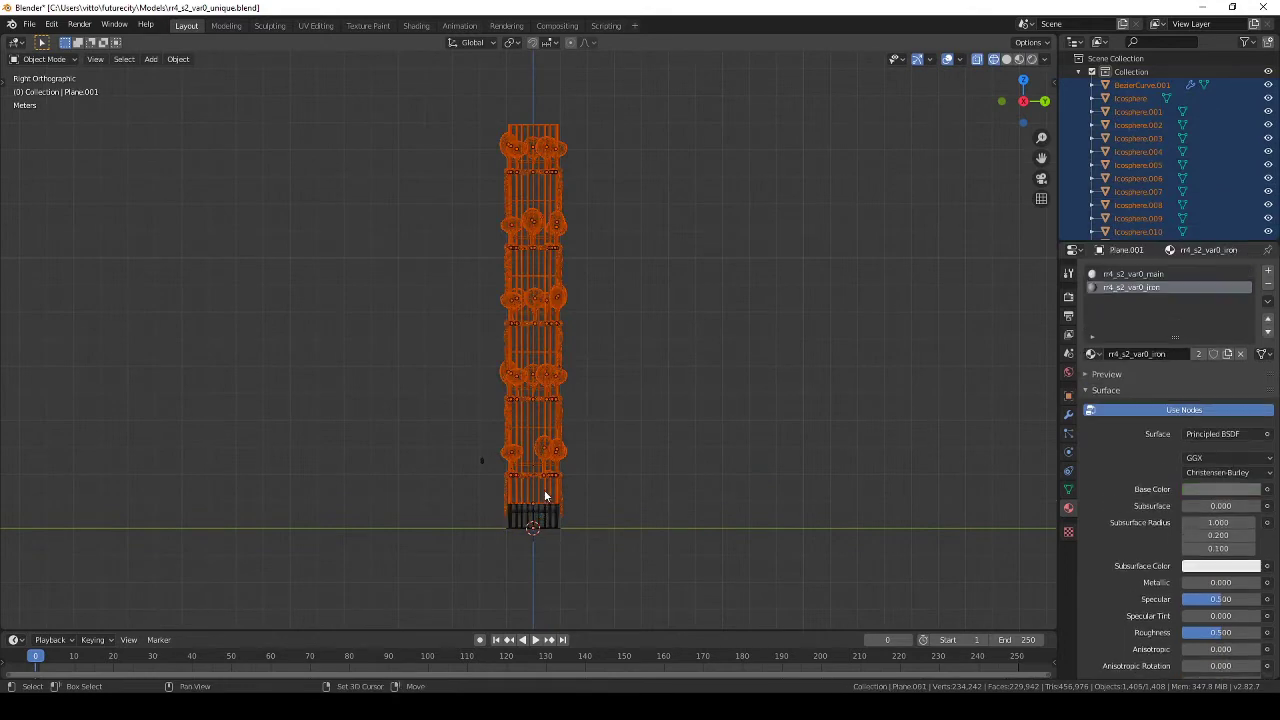
mouse_move(546, 491)
middle_mouse_down()
mouse_move(486, 155)
mouse_move(528, 406)
mouse_move(500, 346)
mouse_move(583, 295)
mouse_move(577, 323)
middle_mouse_up()
key("ctrl+z")
key("u")
left_click(553, 420)
left_click(553, 420)
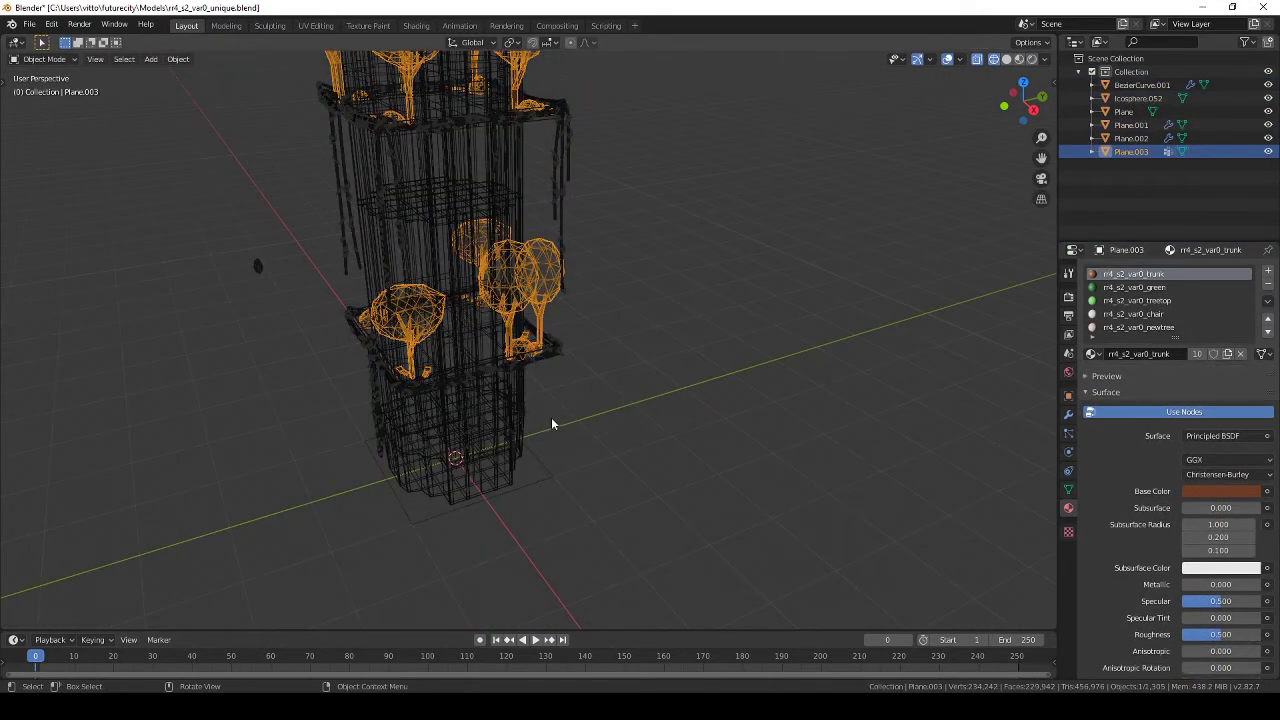
key("Tab")
mouse_move(388, 368)
middle_mouse_down()
mouse_move(337, 333)
mouse_move(487, 195)
mouse_move(560, 300)
middle_mouse_up()
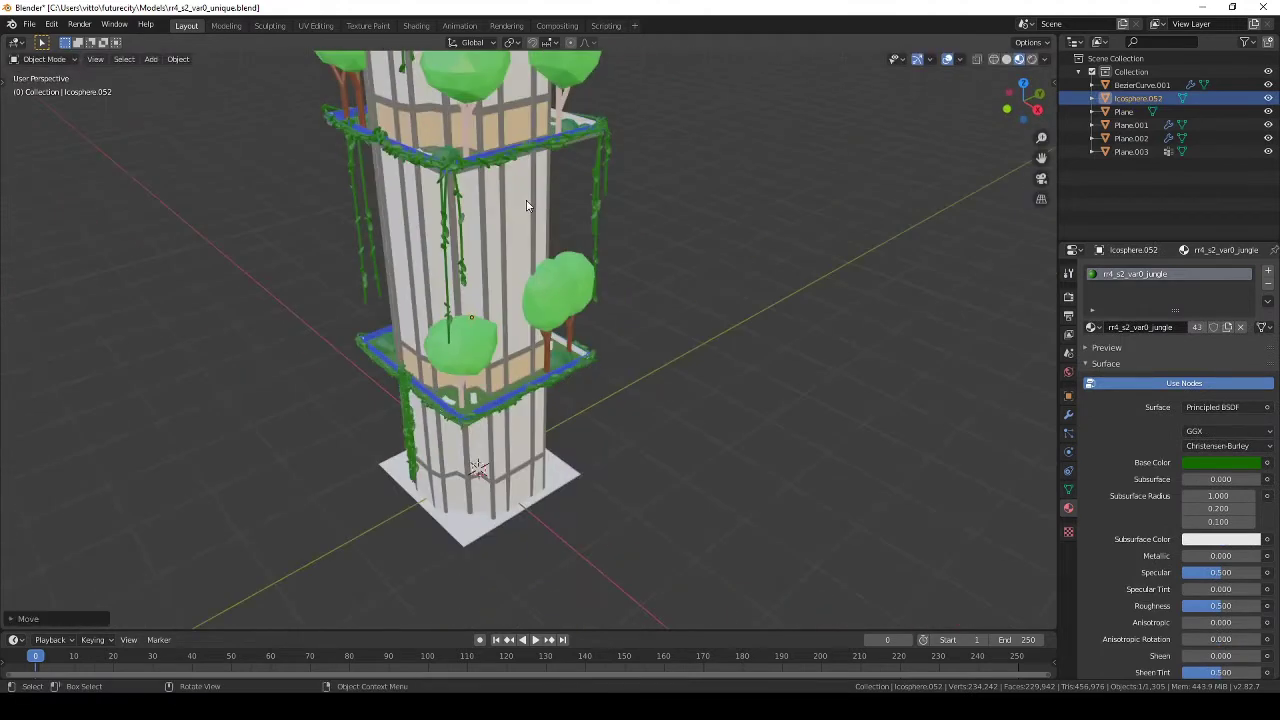
Step: Save the blend file and start the FBX export to rr4_s2_var0.fbx
key("ctrl+s")
left_click(1141, 85)
left_click(1068, 432)
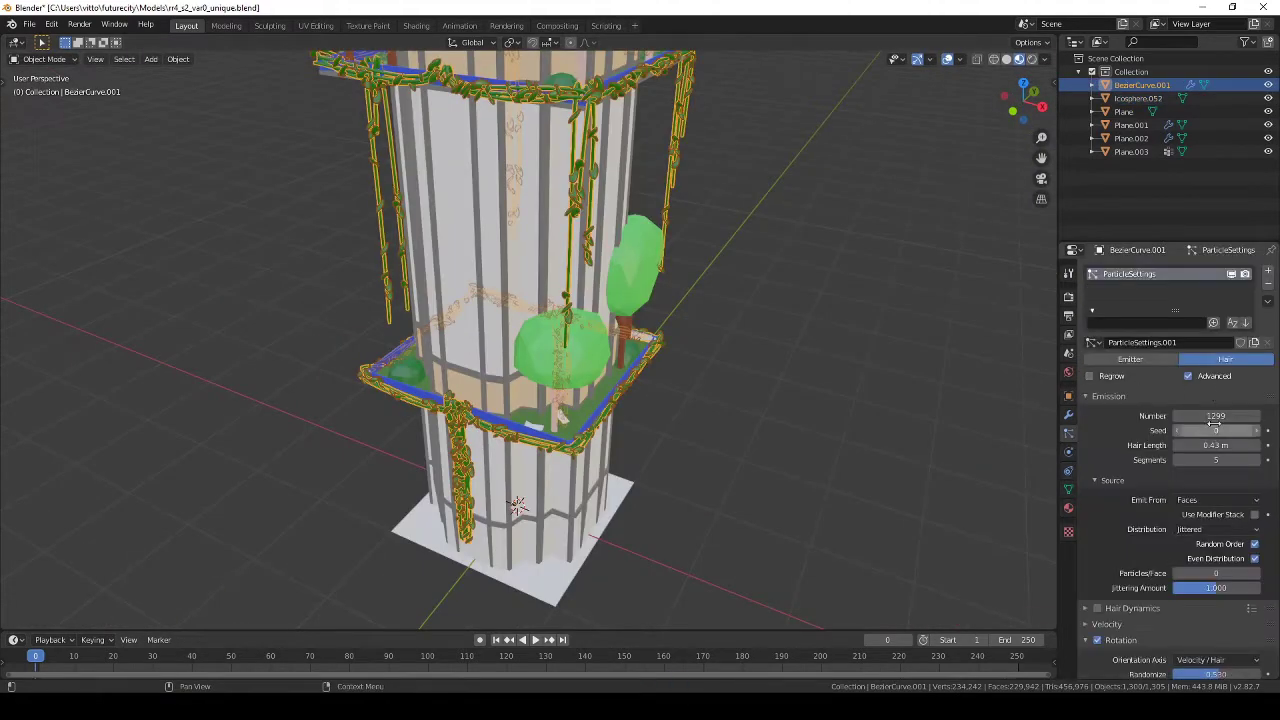
scroll(694, 406, "down", 3)
left_click(29, 23)
left_click(43, 332)
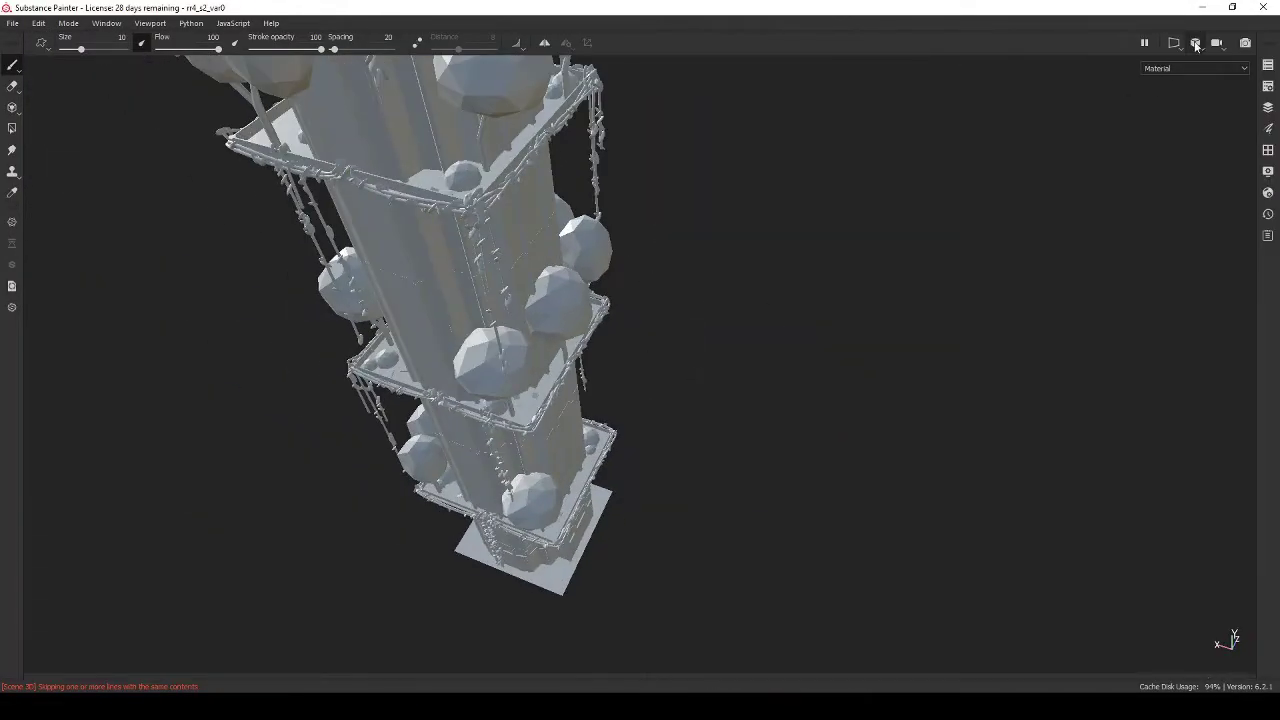
Step: Bake selected textures for all 77 mesh maps, then Alt+Tab back to Blender
left_click(38, 23)
left_click(57, 77)
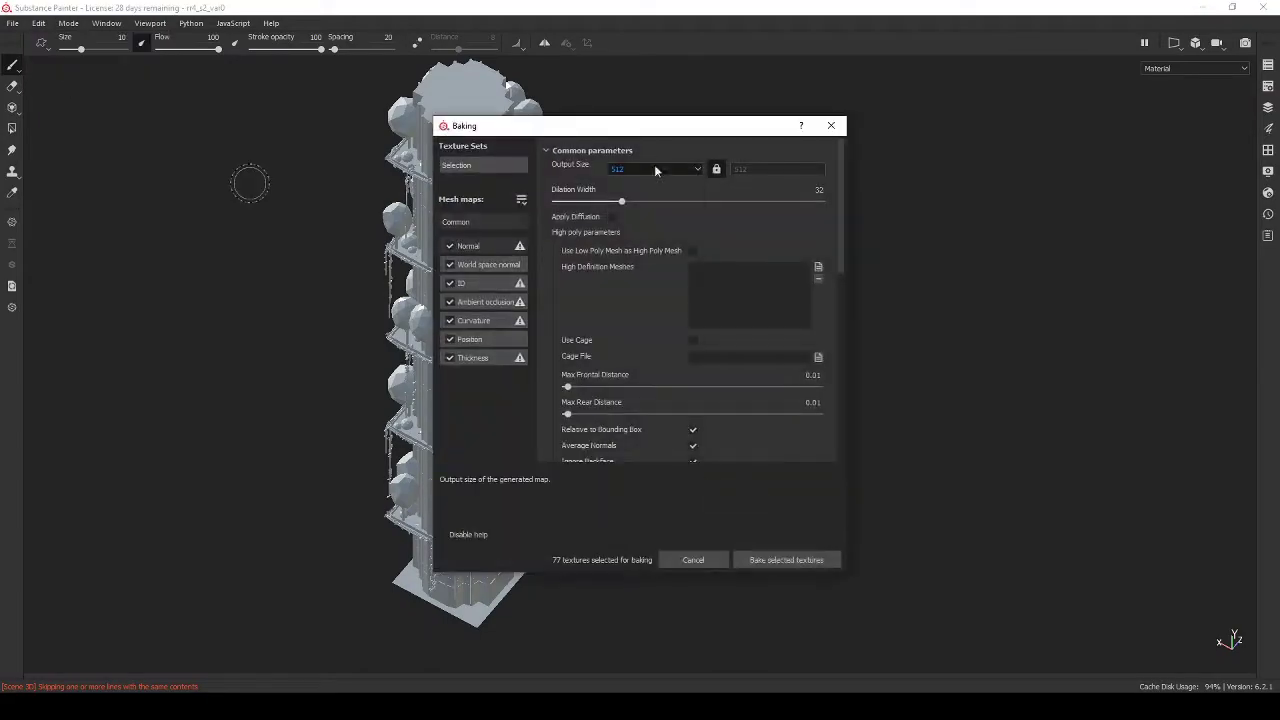
left_click(752, 560)
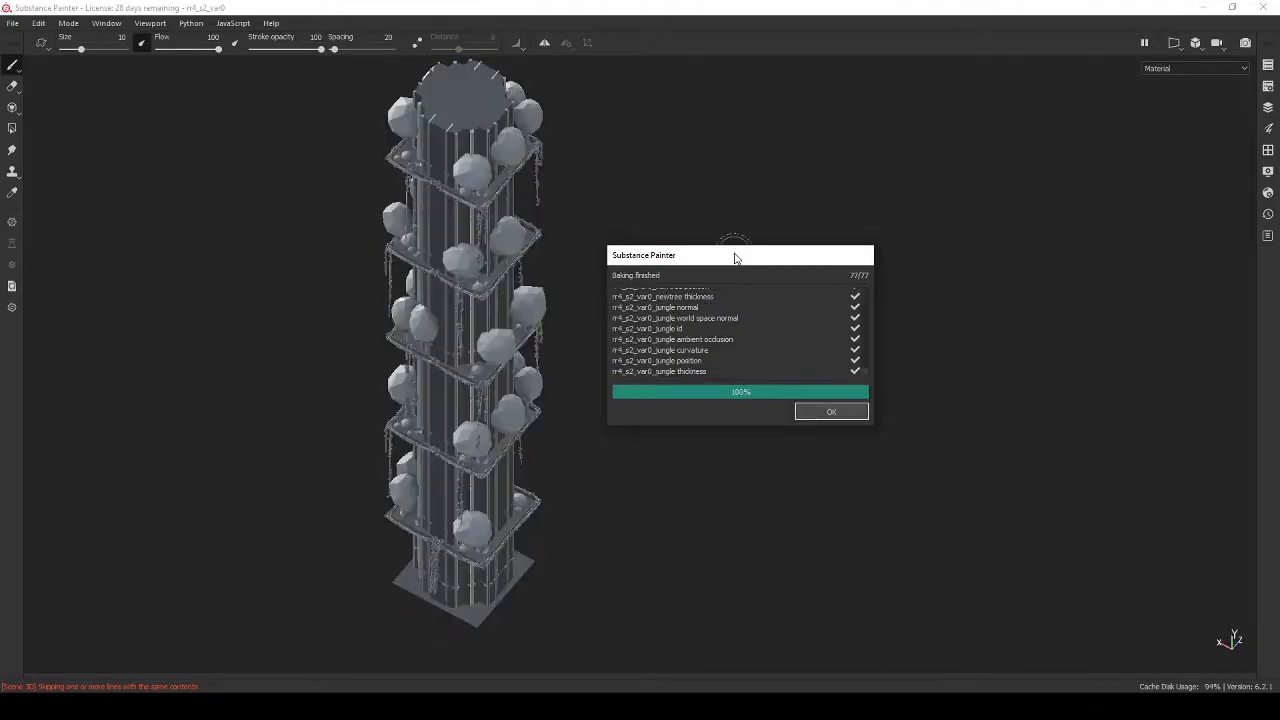
left_click(831, 411)
key("alt+Tab")
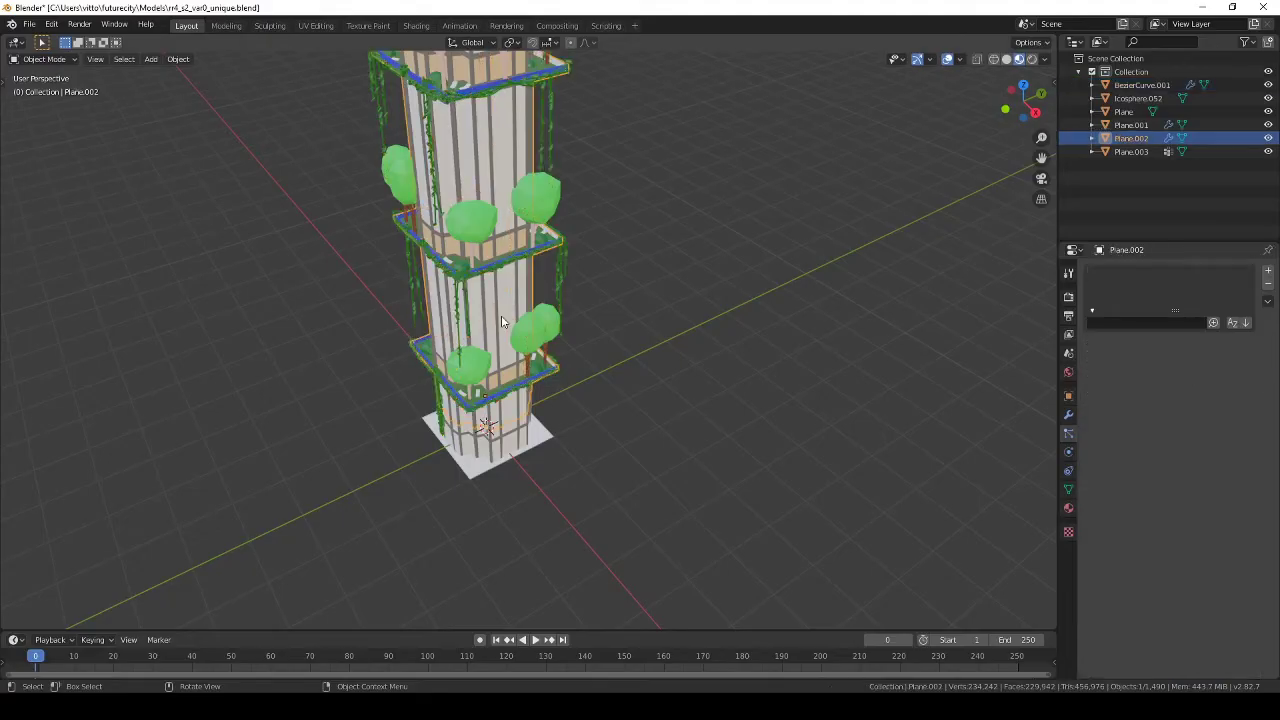
Step: Apply Plane.002's modifier, recalculate its normals, and Smart UV Project it
key("Tab")
left_click(1130, 334)
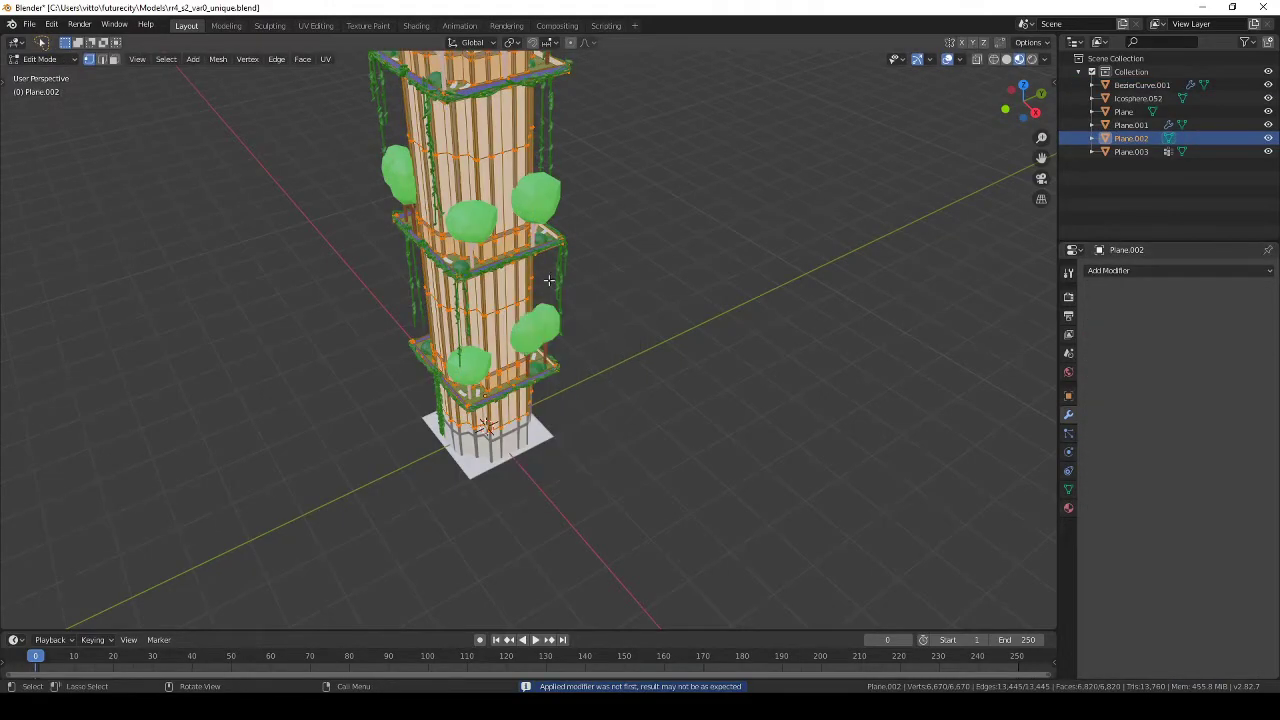
left_click(218, 59)
left_click(344, 252)
left_click(330, 352)
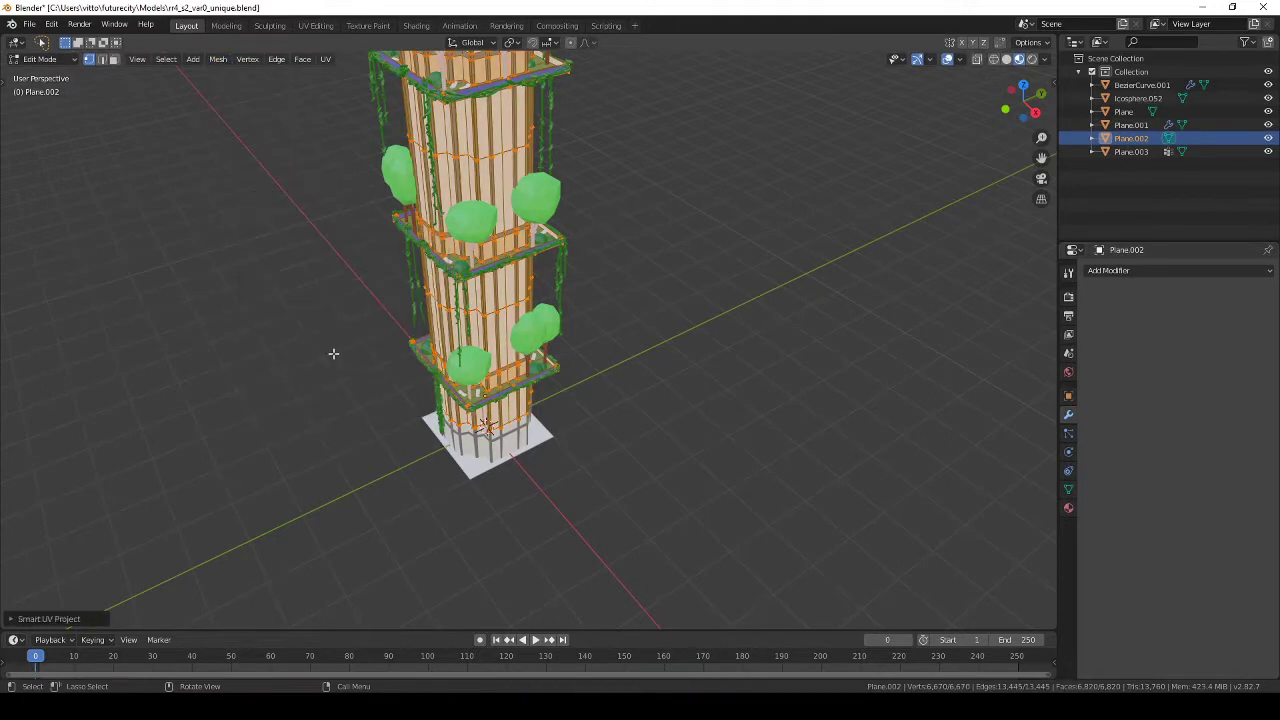
left_click(1131, 124)
key("Tab")
Step: Apply Plane.001's Mirror modifier, recalculate its normals, and Smart UV Project it
left_click(1130, 311)
key("Tab")
left_click(218, 59)
left_click(344, 252)
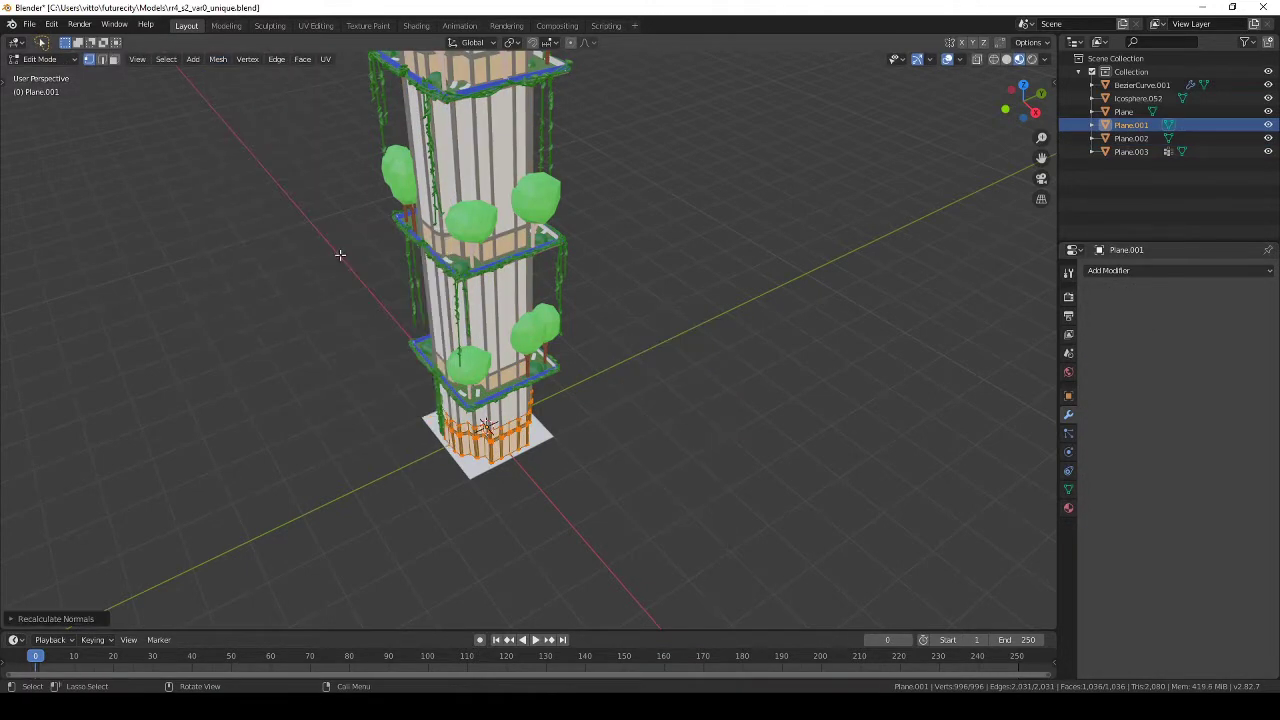
key("u")
left_click(318, 358)
Step: Re-export the tower as FBX, reload it in Painter, and rebake the mesh maps
left_click(12, 23)
left_click(200, 298)
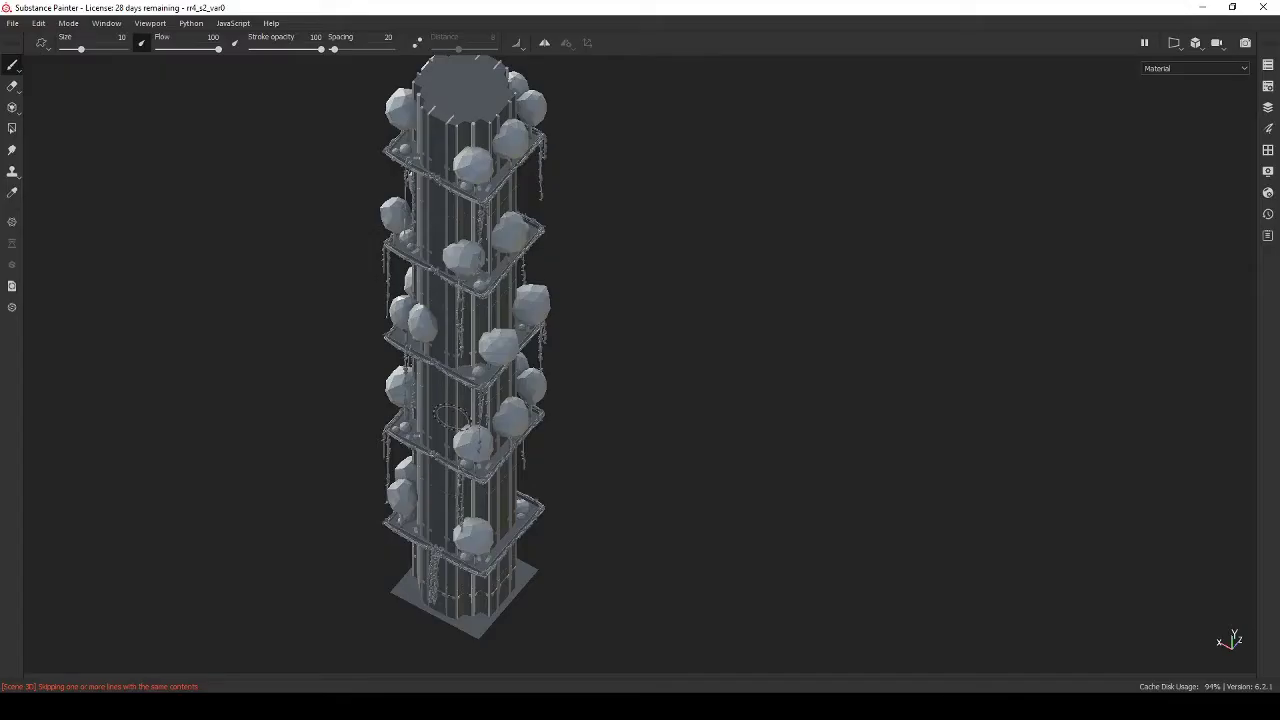
key("ctrl+n")
left_click(655, 463)
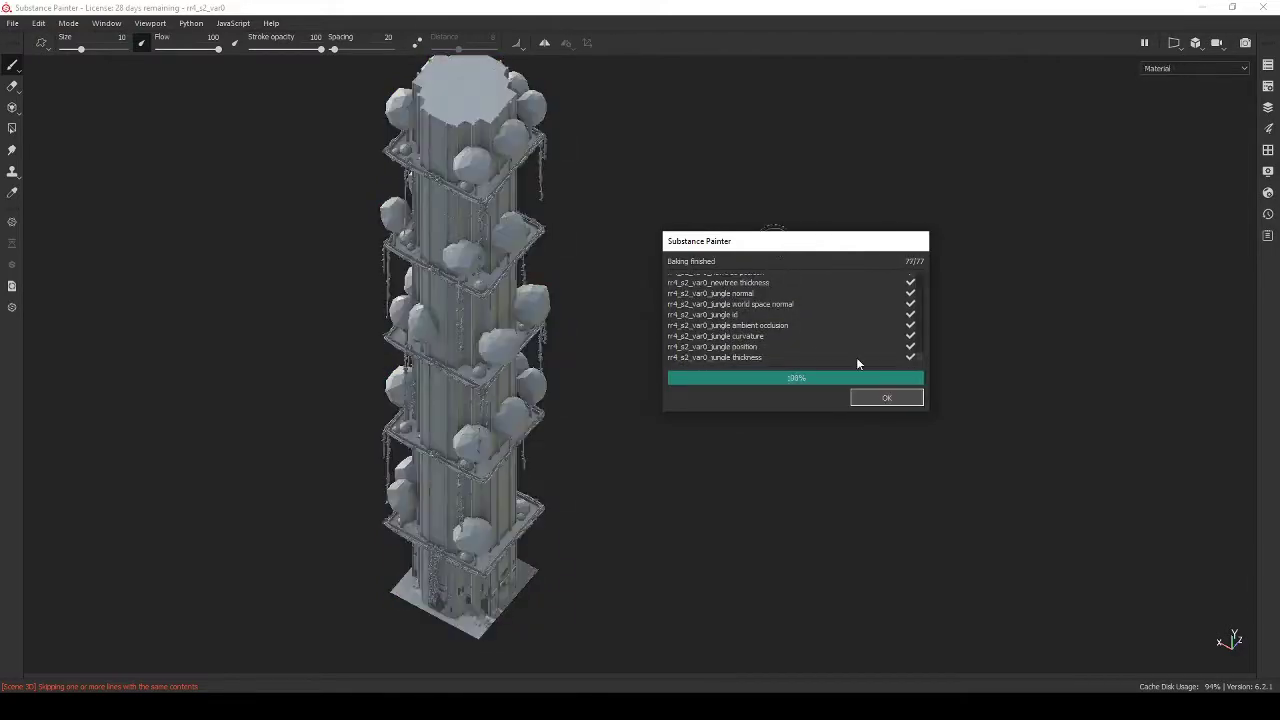
left_click(887, 398)
scroll(525, 415, "up", 5)
left_click_drag(527, 415, 237, 297, "alt")
scroll(237, 297, "down", 5)
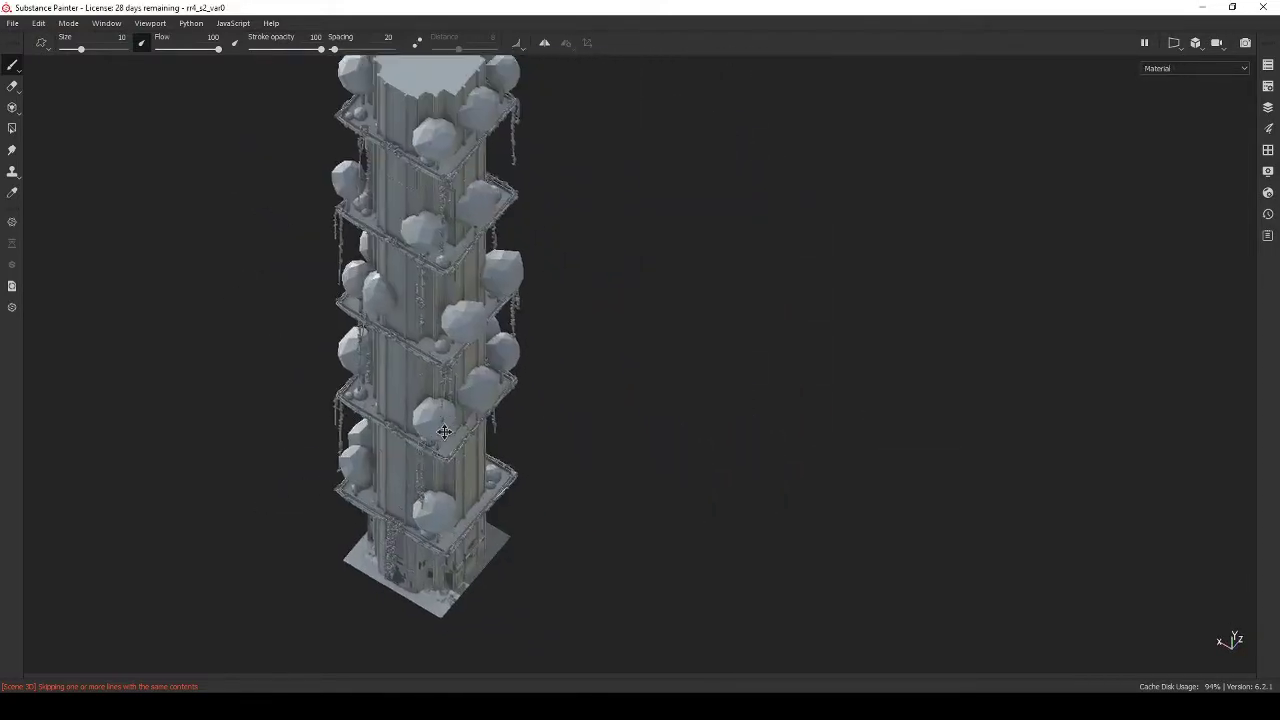
left_click_drag(131, 306, 316, 411, "alt")
key("alt+Tab")
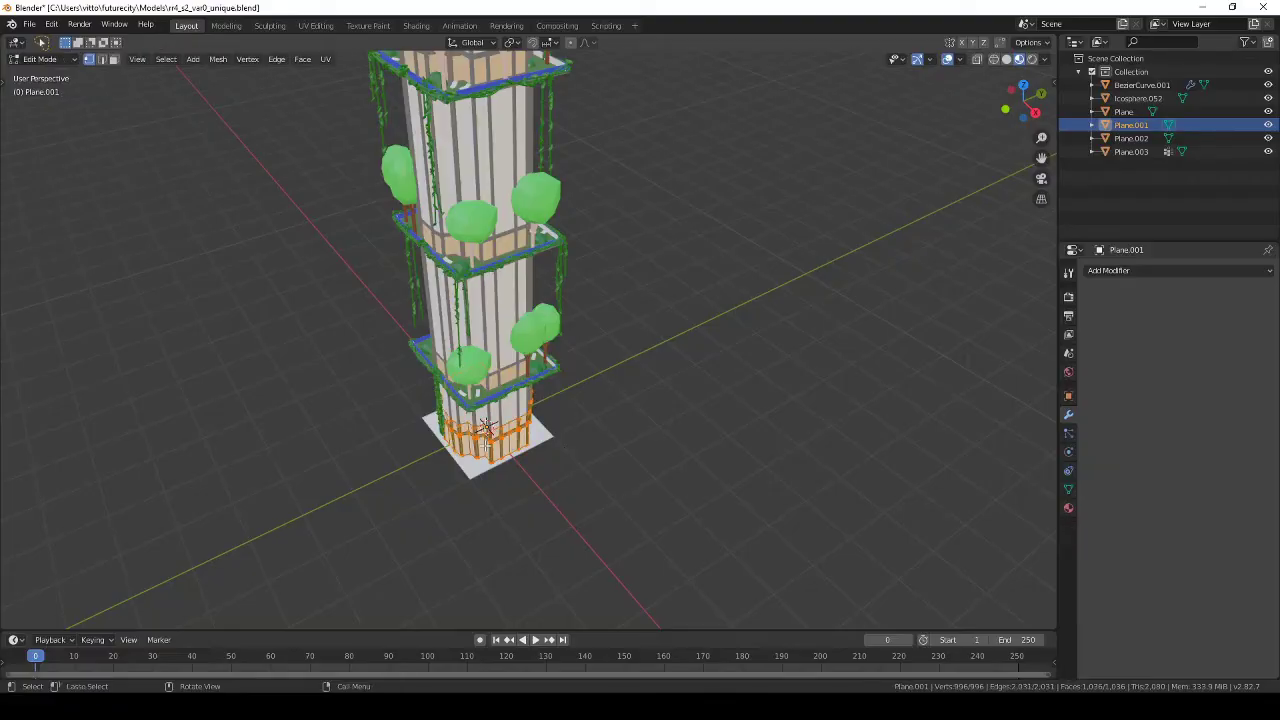
Step: Finish Plane.001's Smart UV unwrap and bring up its material slots
key("u")
left_click(470, 552)
left_click(470, 552)
key("Tab")
left_click(1068, 508)
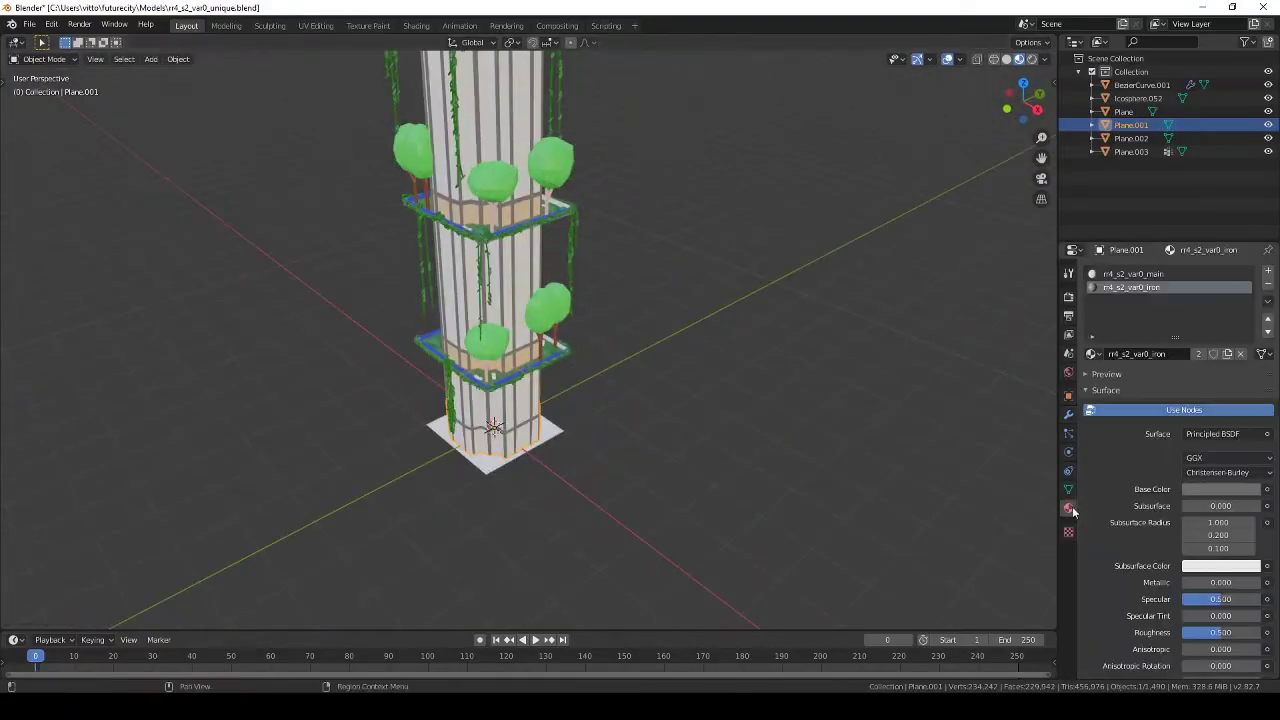
left_click(1159, 273)
mouse_move(566, 503)
left_mouse_down("alt")
mouse_move(607, 396)
mouse_move(660, 370)
left_mouse_up("alt")
Step: Add rr4_s2_var0_ironbase and rr4_s2_var0_mainbase material slots and assign the base faces
left_click(1268, 270)
left_click(1150, 353)
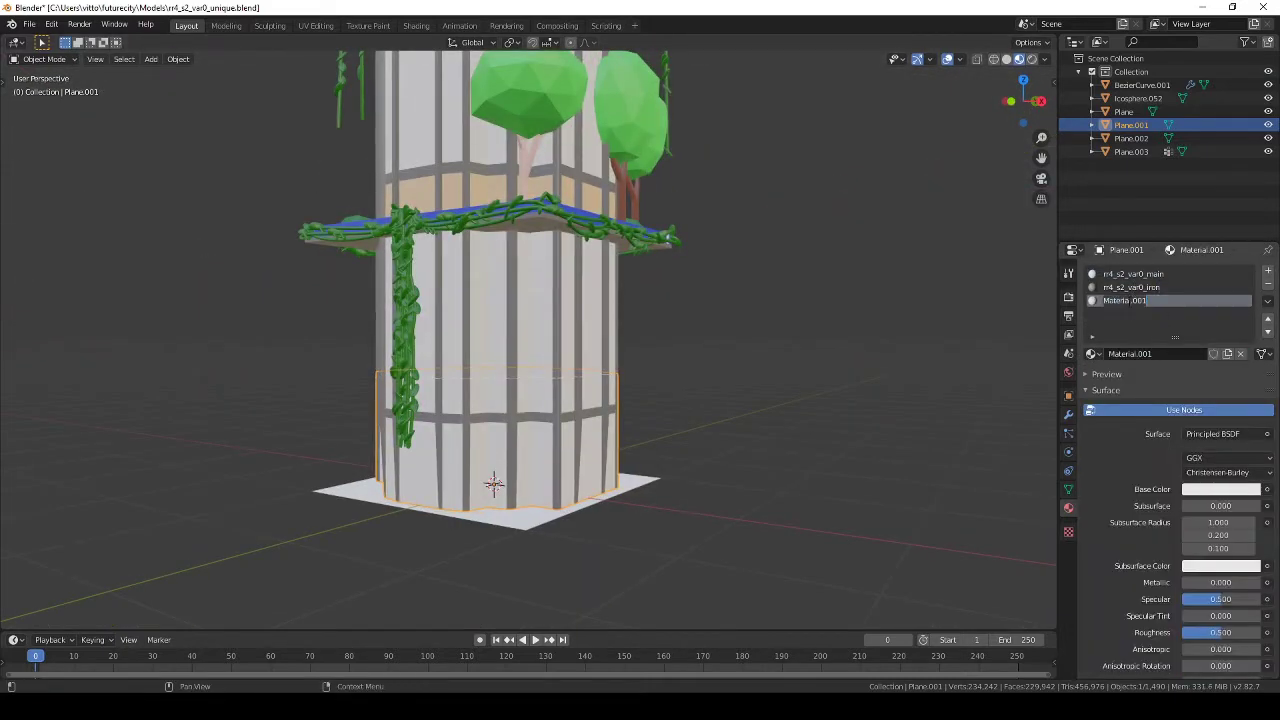
type("r4_s2_var0_ironbase")
type("r4_s2_var0_mainbase")
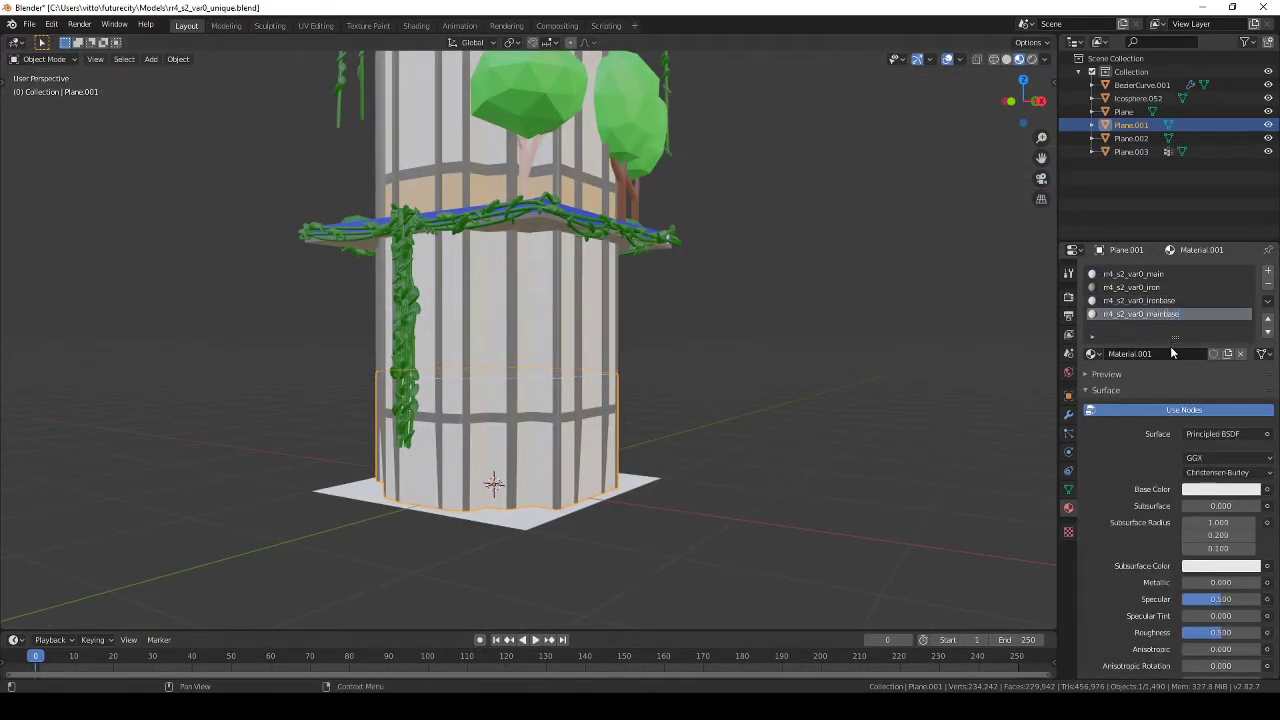
key("Tab")
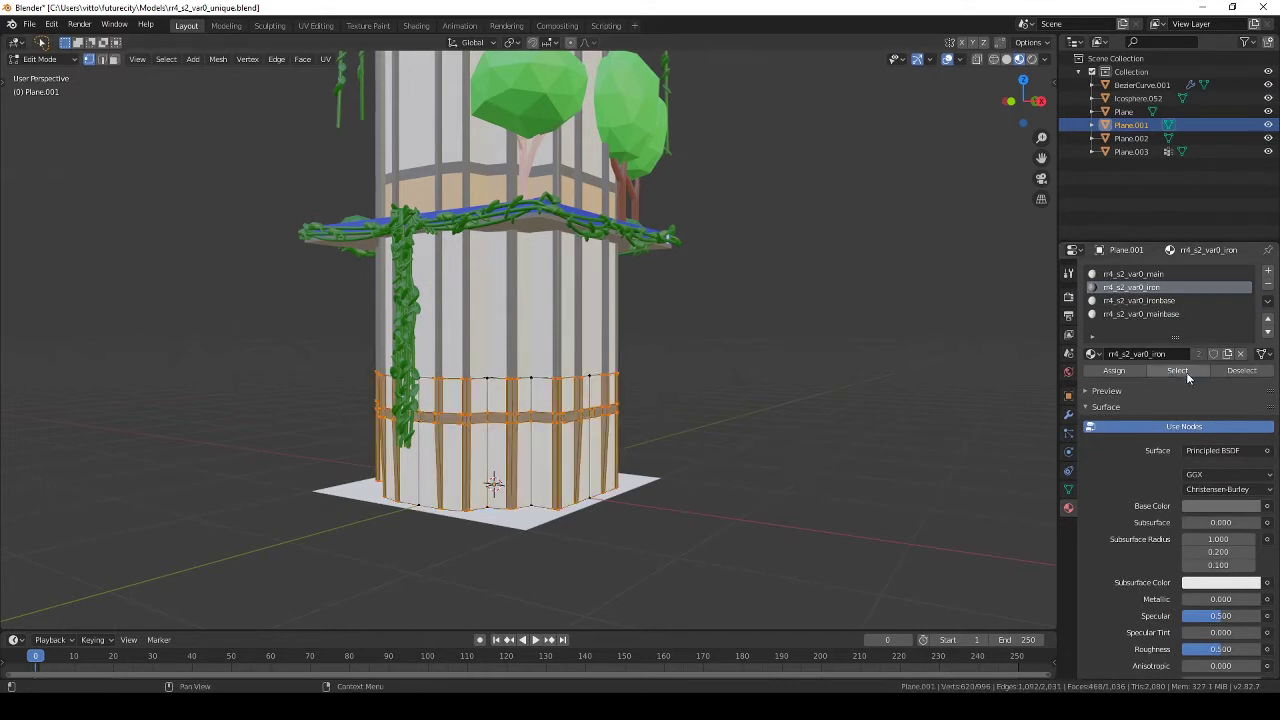
left_click(1140, 300)
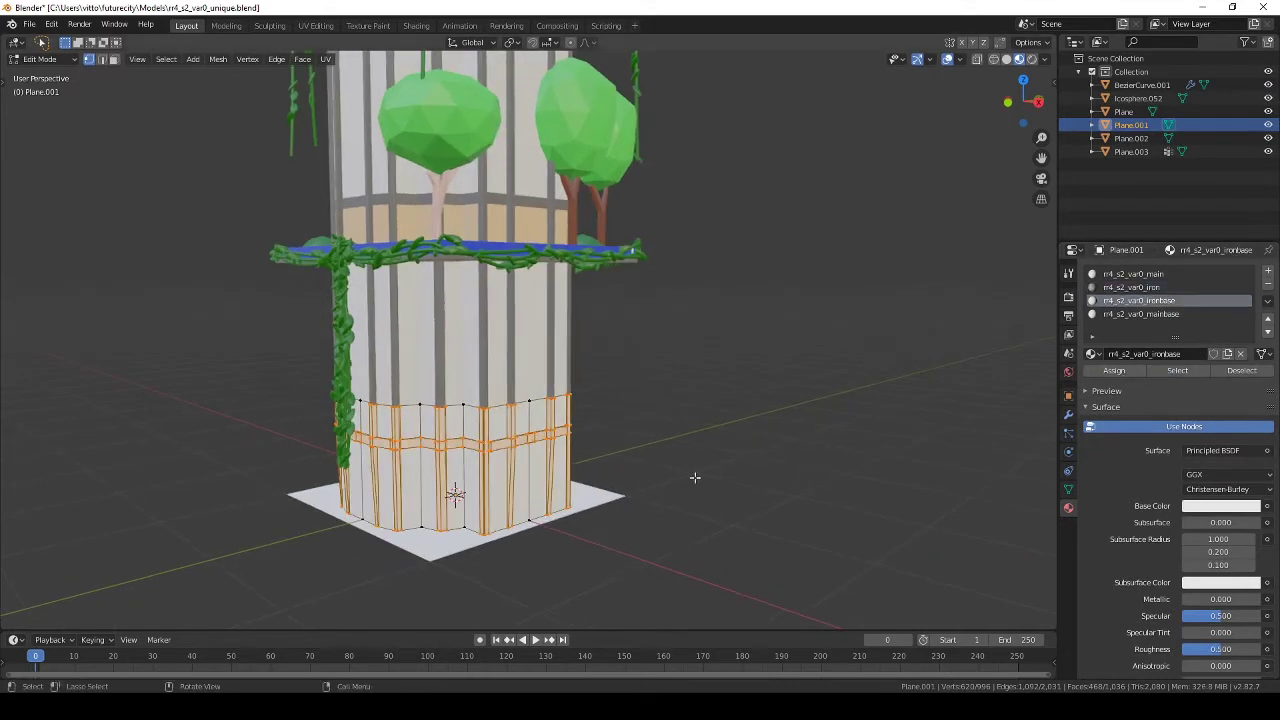
key("a")
left_click(1150, 314)
key("Tab")
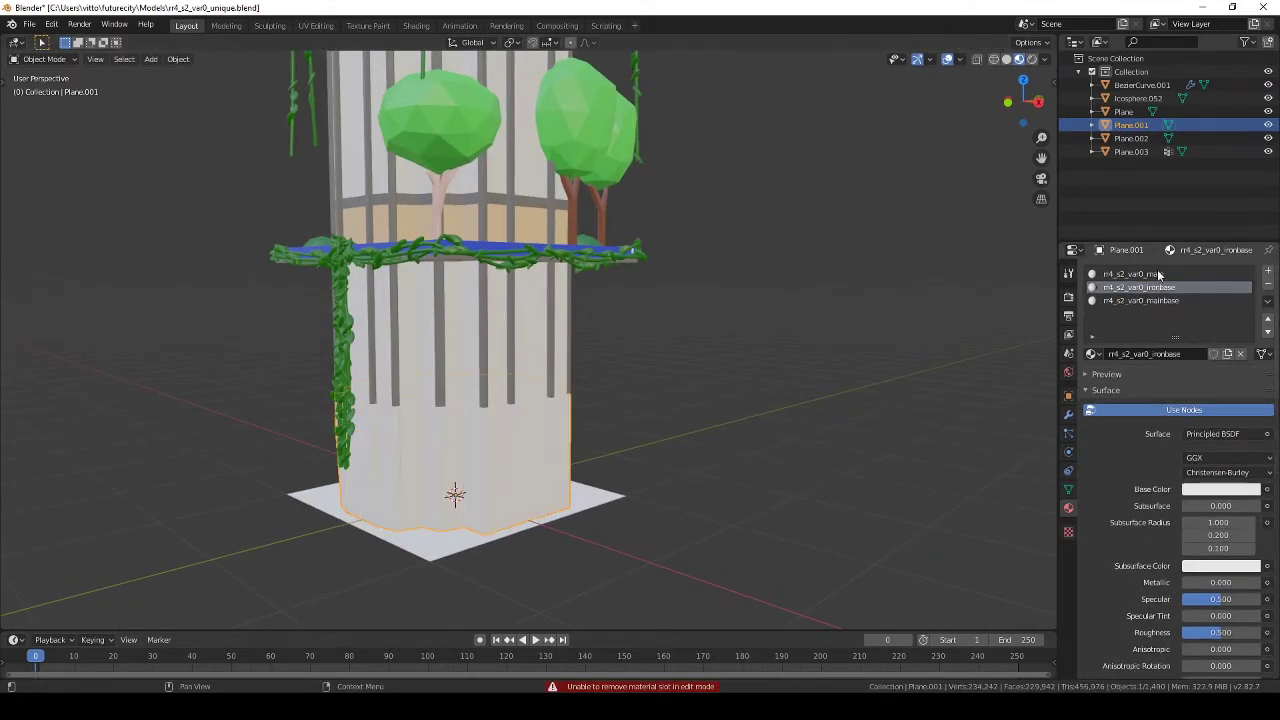
Step: Remove the old iron slot, save, and export the tower as FBX
left_click(1268, 284)
key("ctrl+s")
left_click(29, 24)
left_click(190, 300)
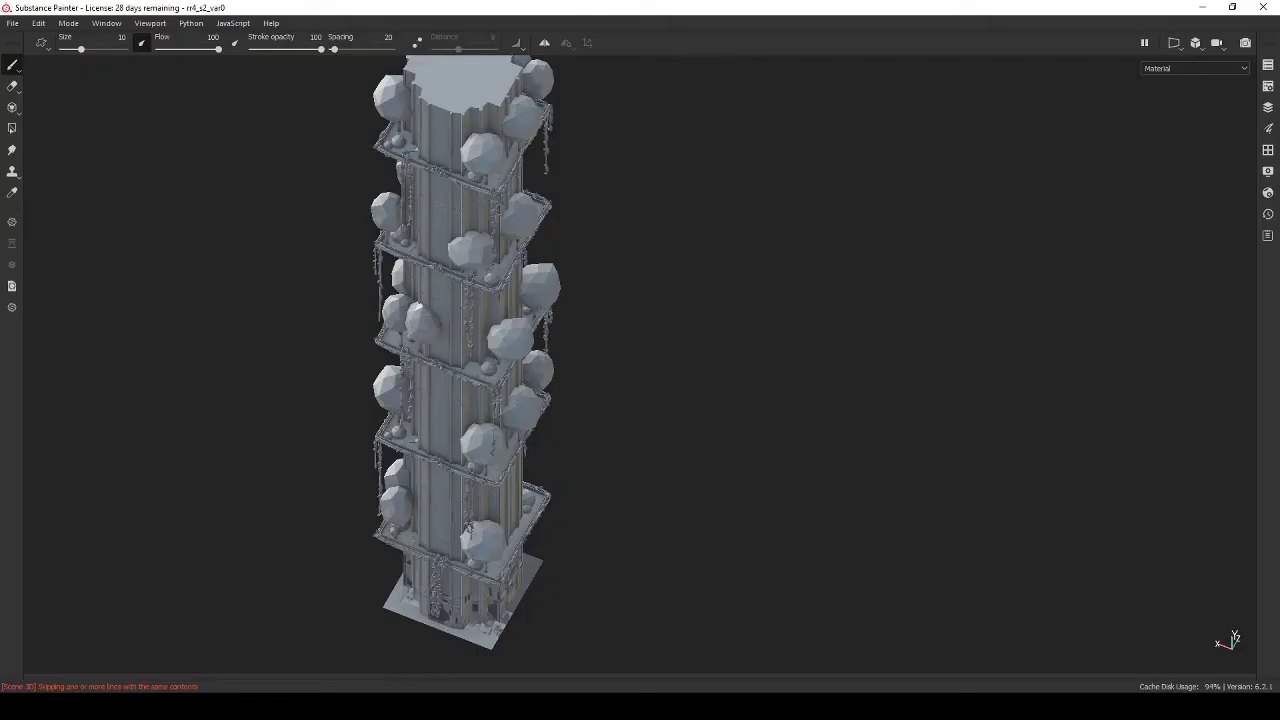
Step: Reload and rebake the updated tower in Painter, then give the ground Plane a new concrete material
left_click(659, 466)
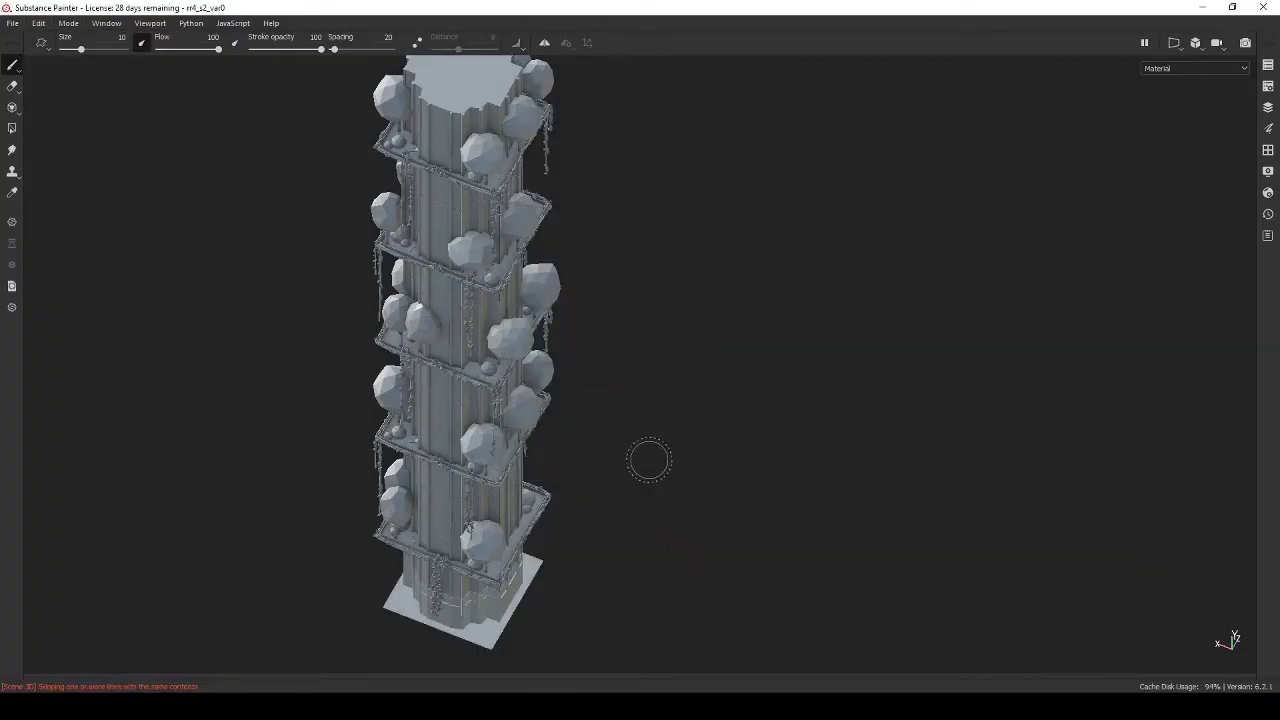
left_click(82, 81)
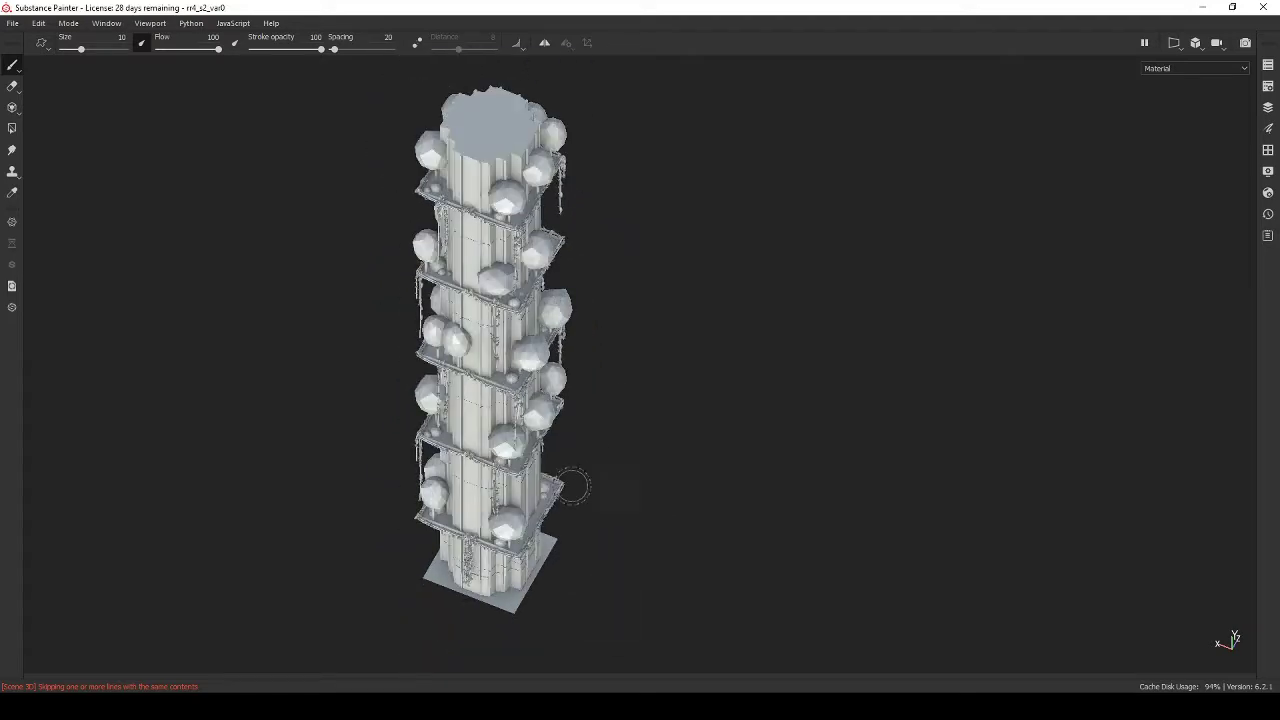
scroll(992, 118, "down", 3)
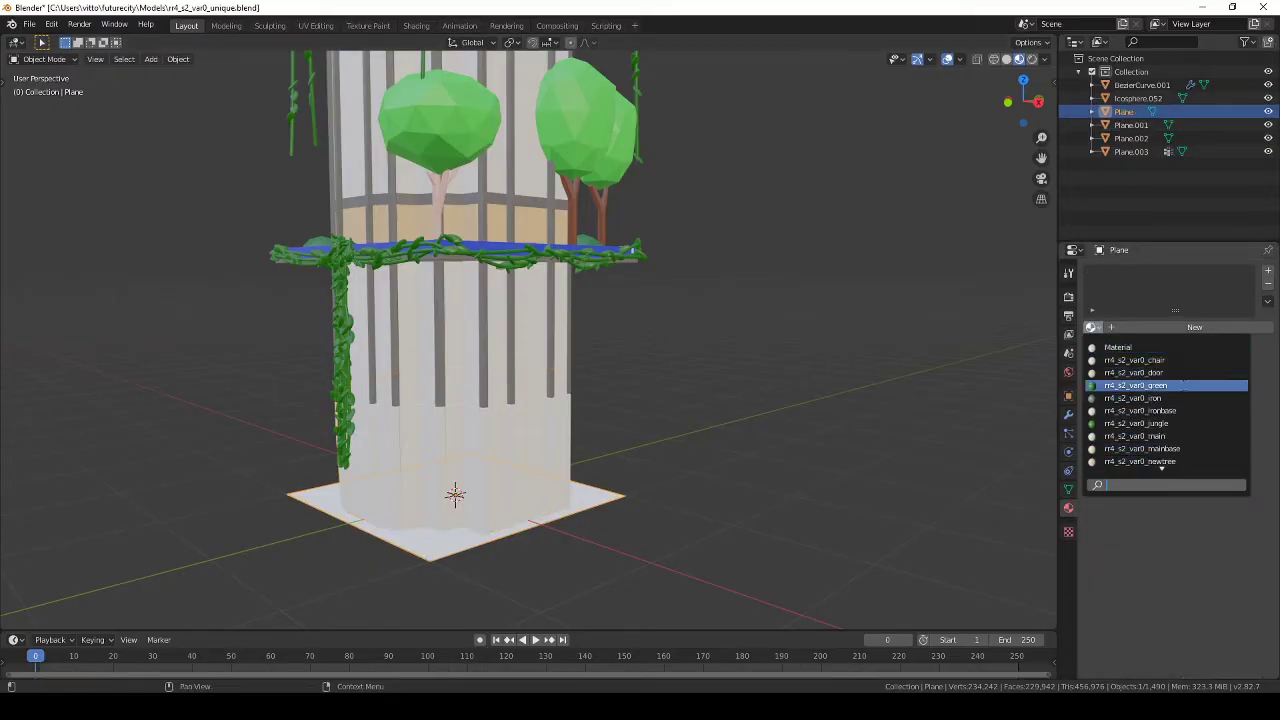
left_click(1194, 327)
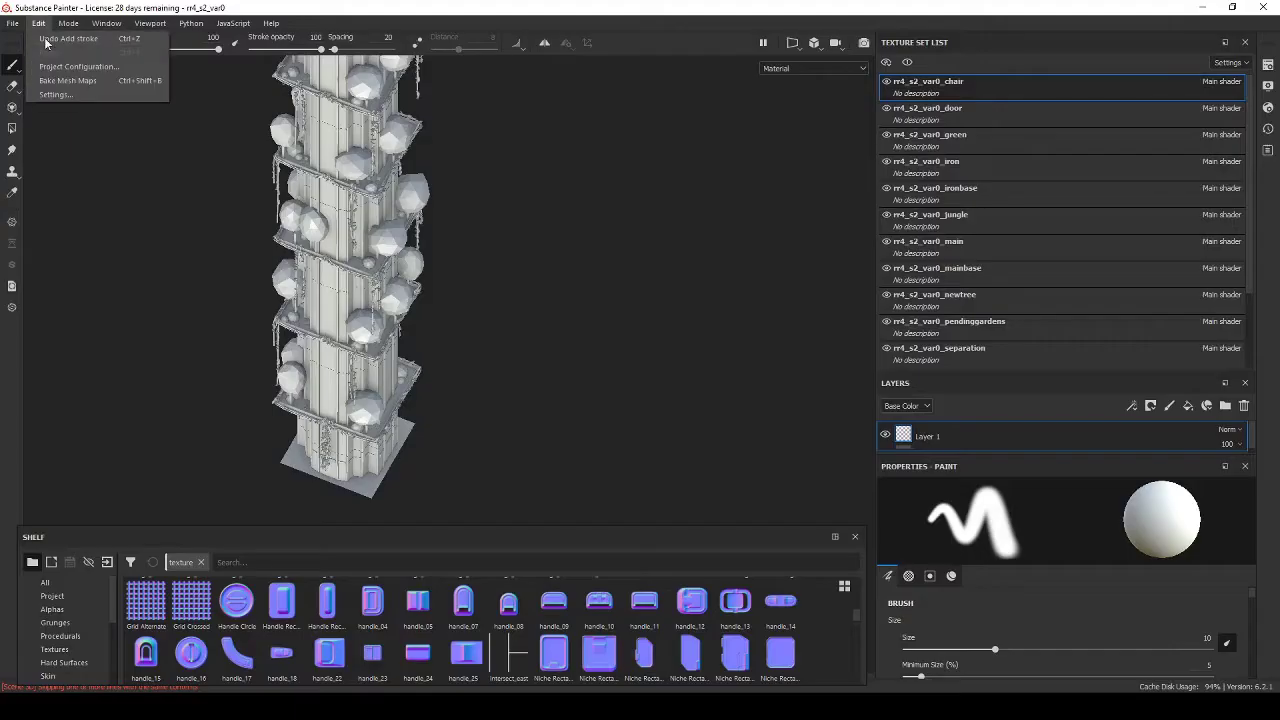
Step: Reload the updated FBX and apply the Concrete Dusty material to the concrete set
left_click(78, 66)
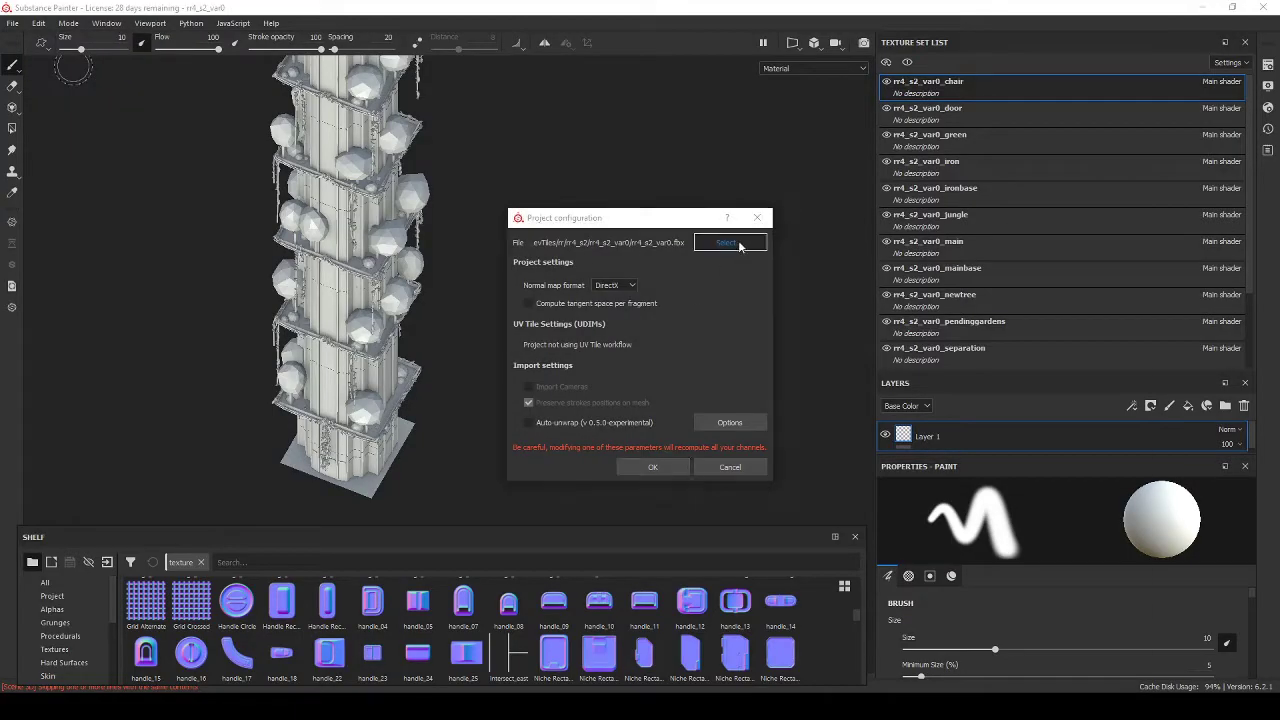
left_click(655, 462)
left_click(200, 562)
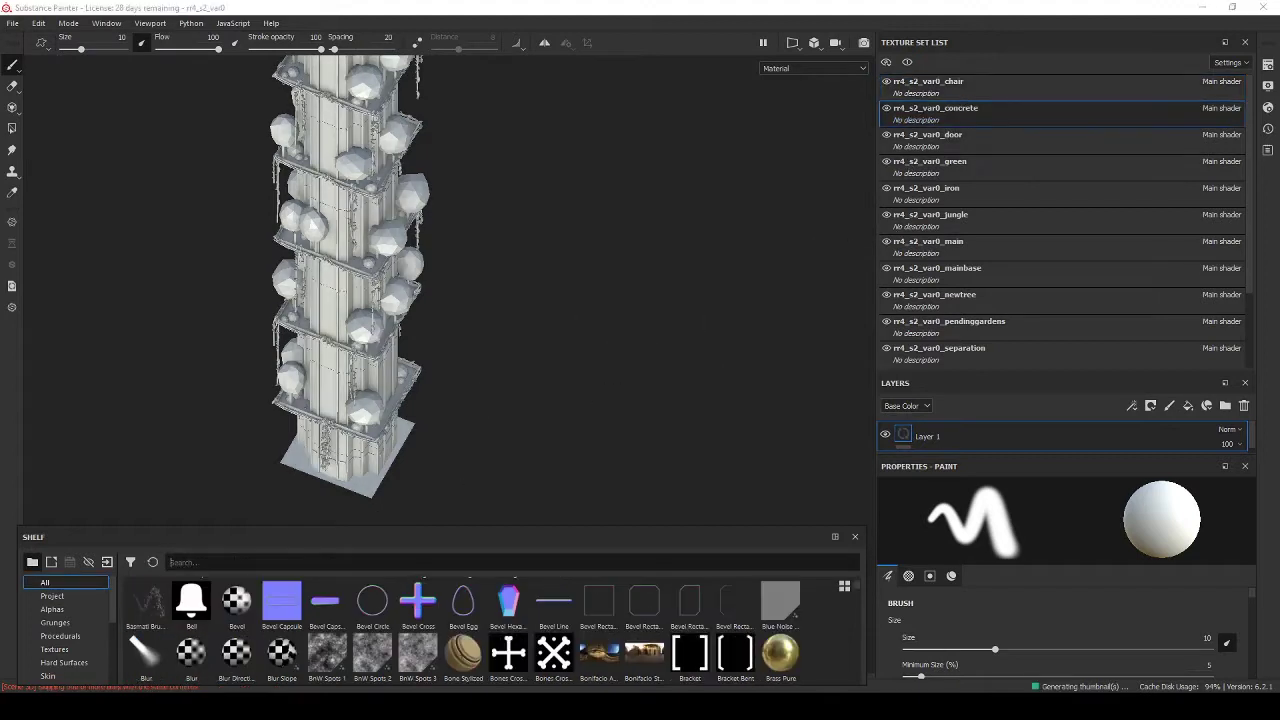
type("concrete")
left_click_drag(1006, 474, 940, 436)
Step: Add an Ambient occlusion channel to the concrete set and a black mask to its fill
left_click(1268, 64)
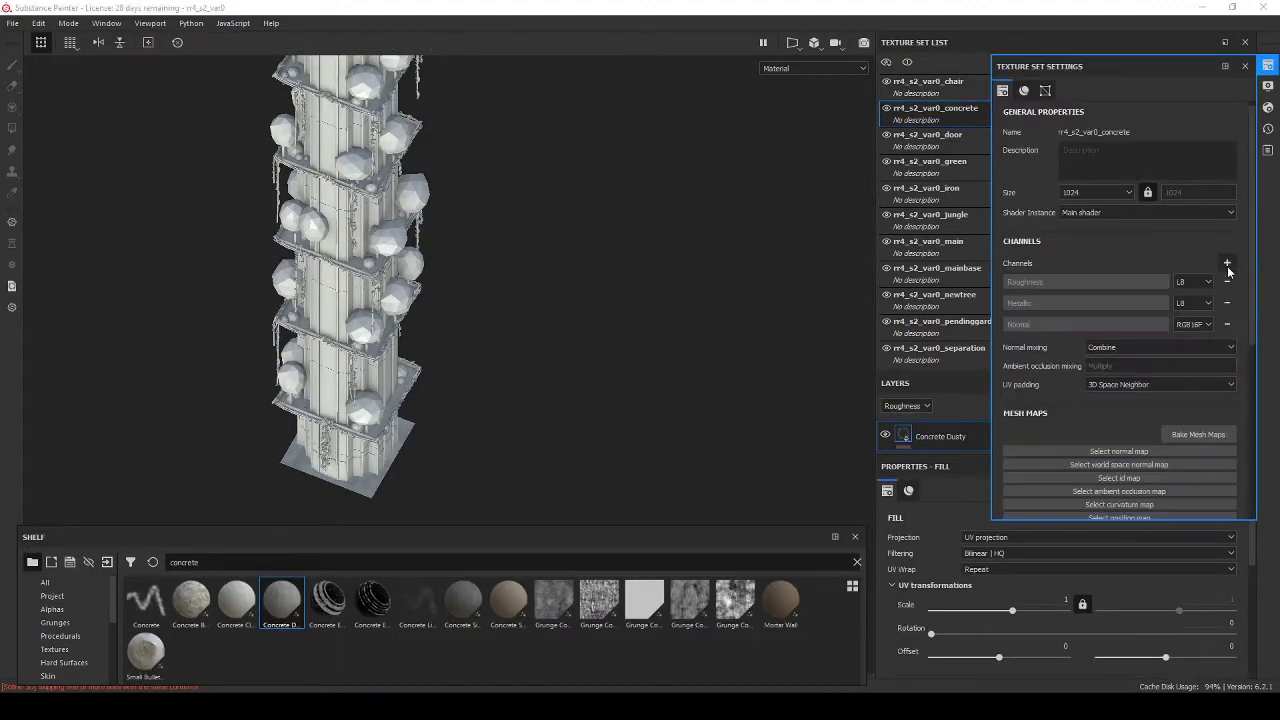
left_click(1227, 262)
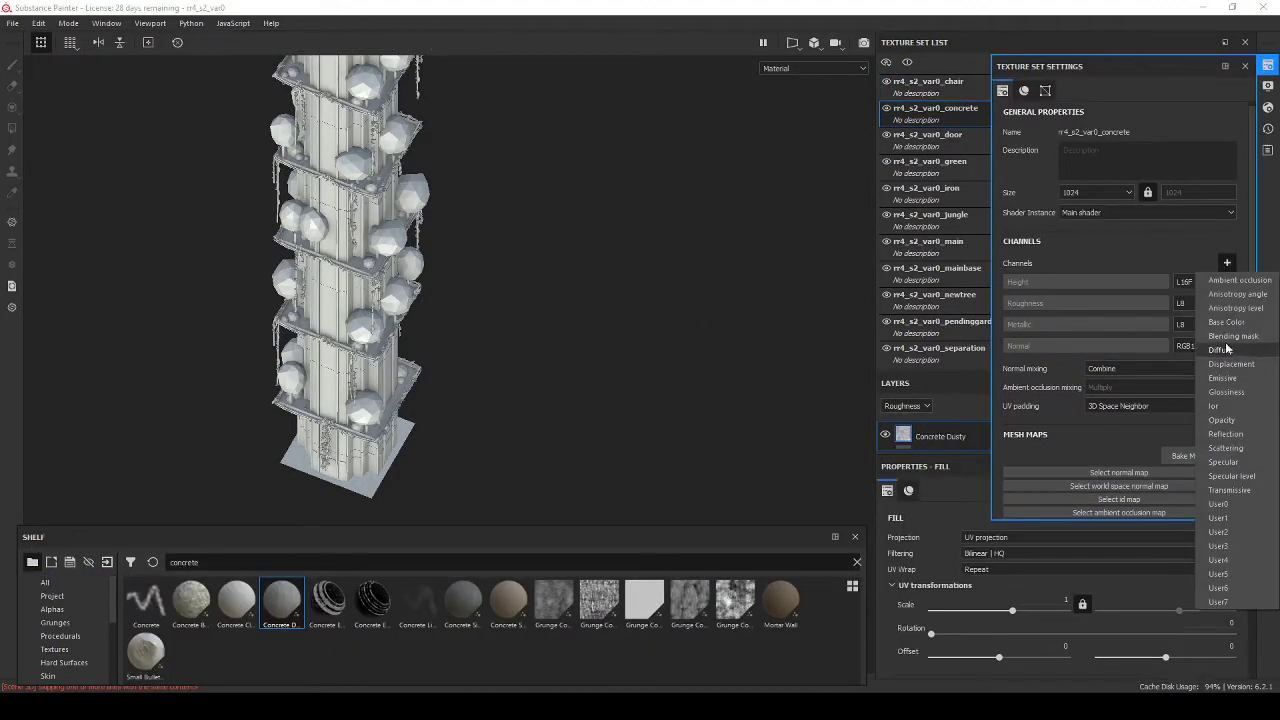
left_click(1230, 280)
left_click(1228, 262)
left_click(1228, 258)
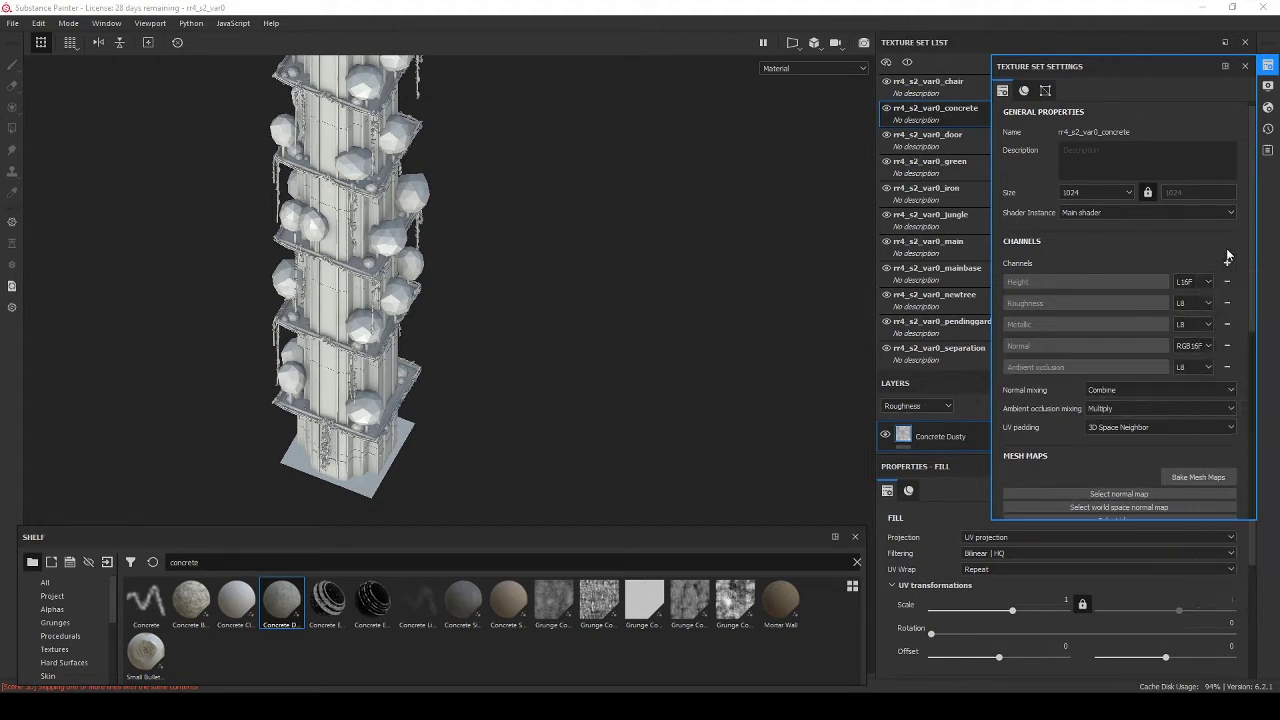
left_click(1268, 66)
scroll(992, 507, "down", 3)
scroll(944, 525, "up", 1)
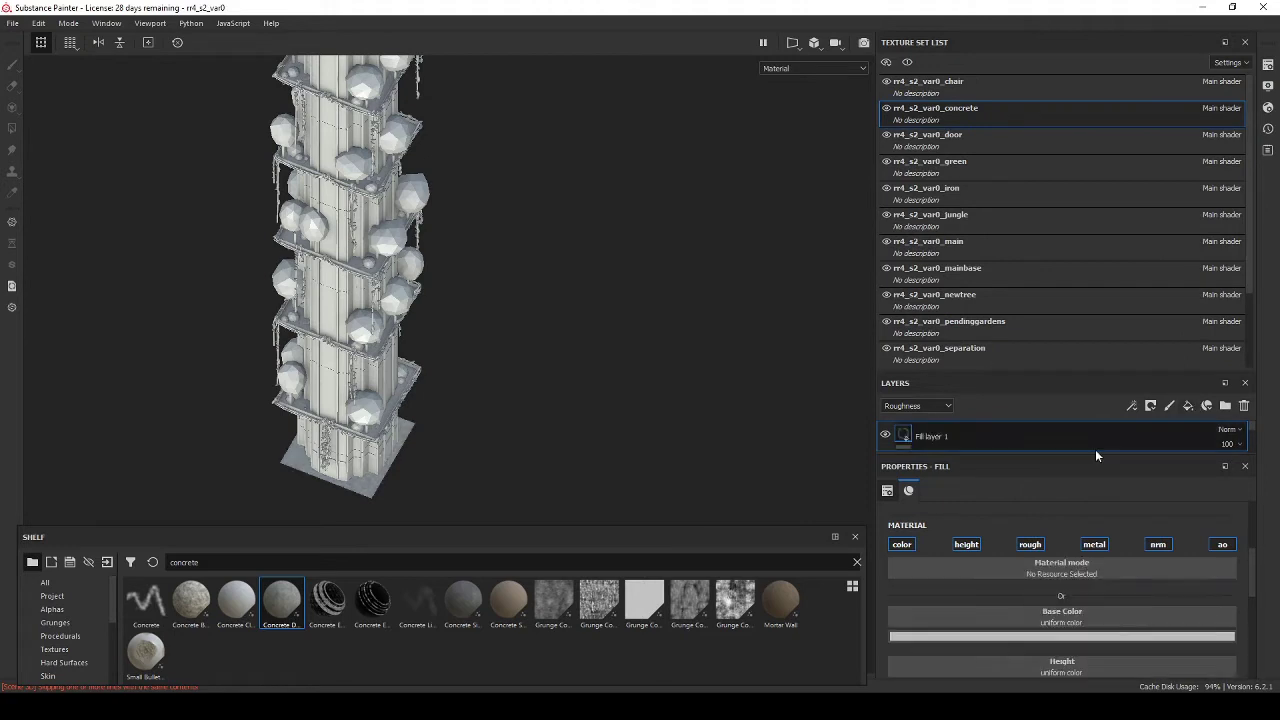
right_click(922, 436)
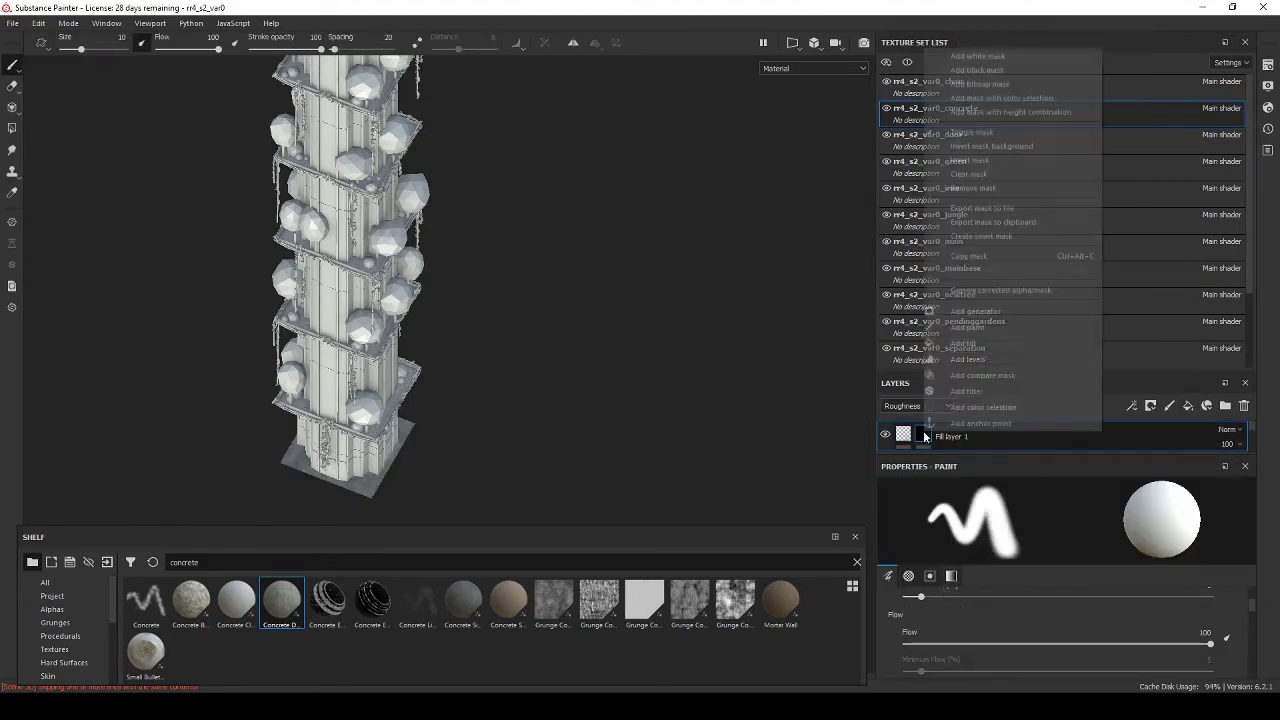
left_click(960, 250)
scroll(980, 140, "down", 2)
Step: In the main texture set, add a fill layer and a windows folder, and make the fill white
left_click(960, 165)
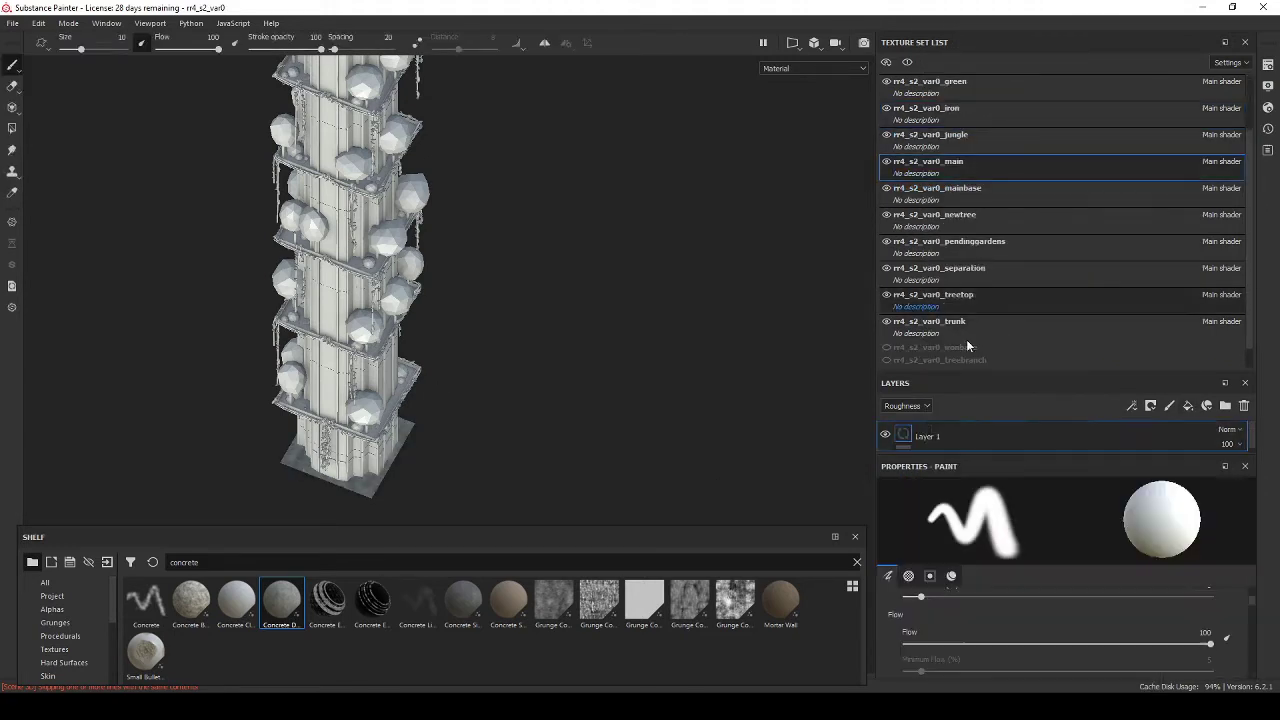
left_click(1188, 405)
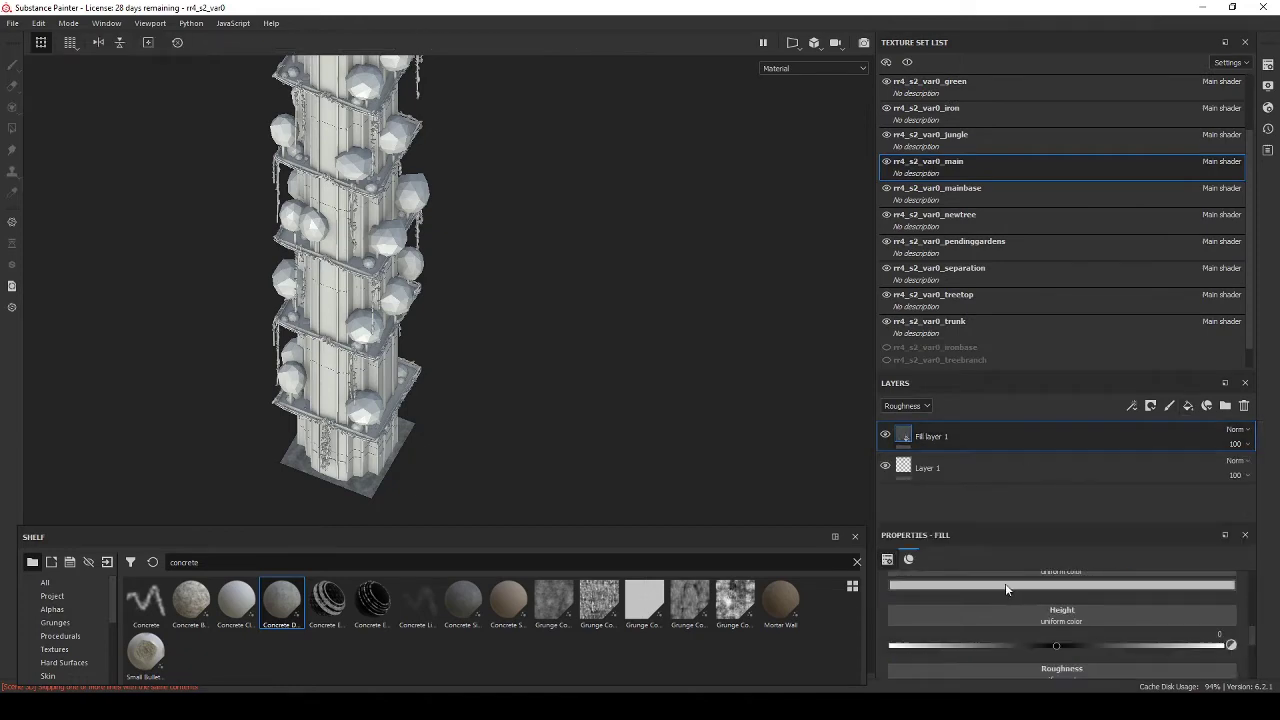
left_click_drag(432, 346, 495, 410, "alt")
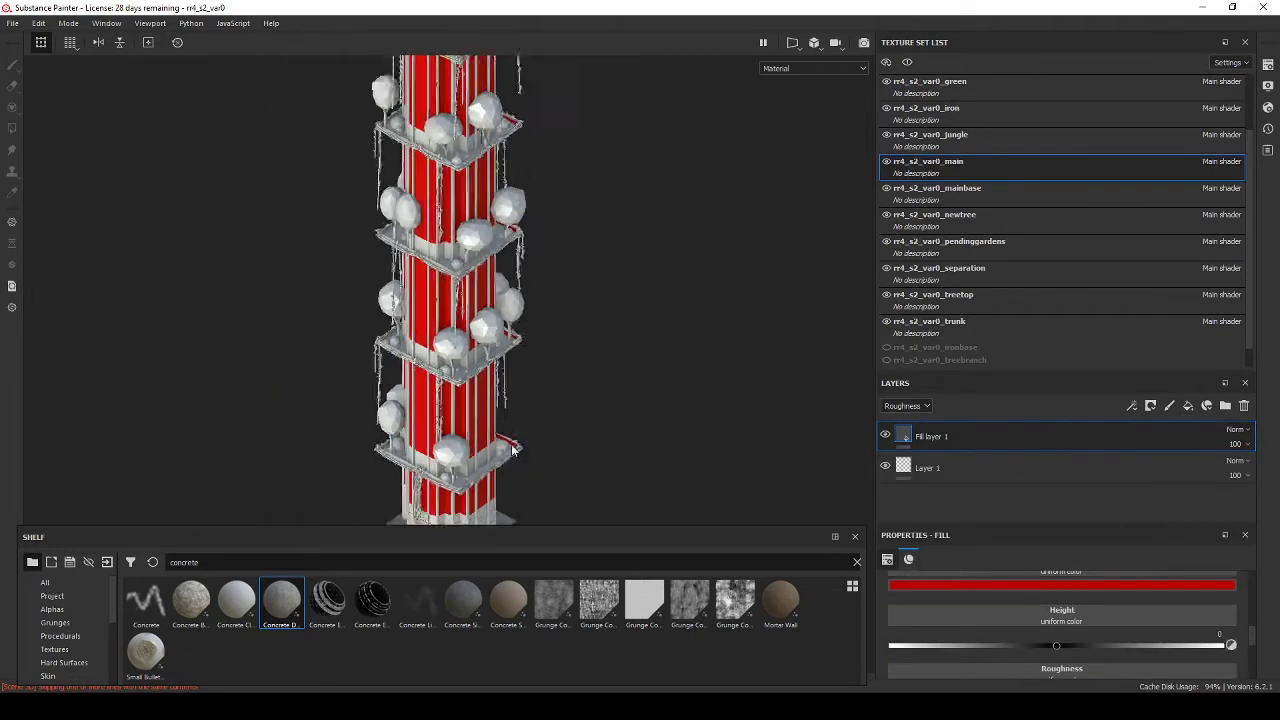
key("ctrl+g")
left_click(930, 467)
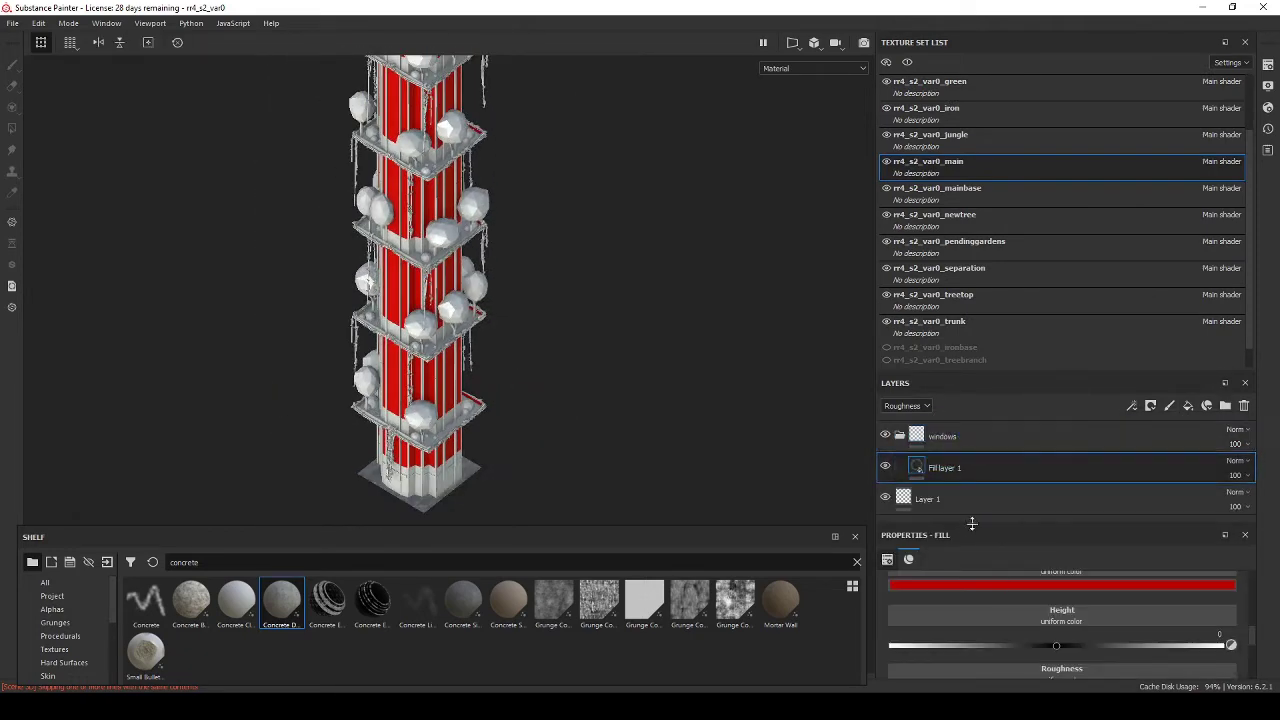
left_click(1060, 585)
left_click(1004, 443)
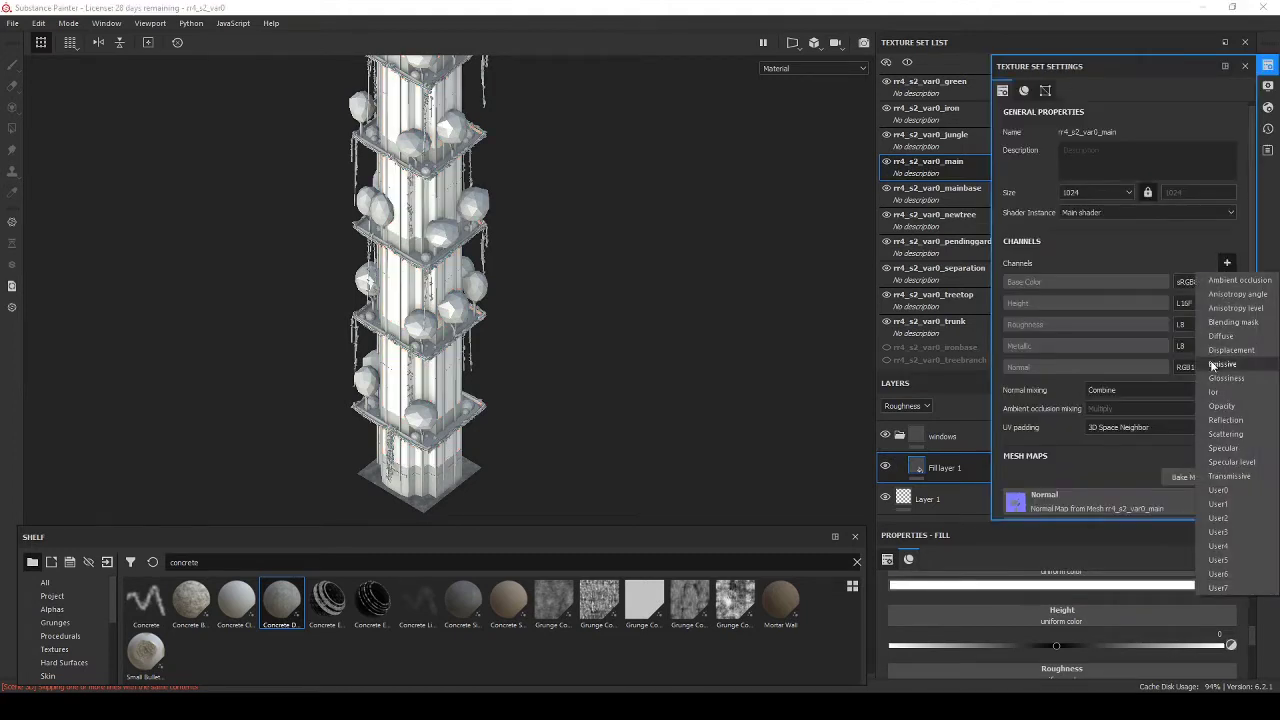
Step: Add an Emissive channel to the tower set and adjust the fill's roughness and base colour
scroll(1022, 625, "down", 3)
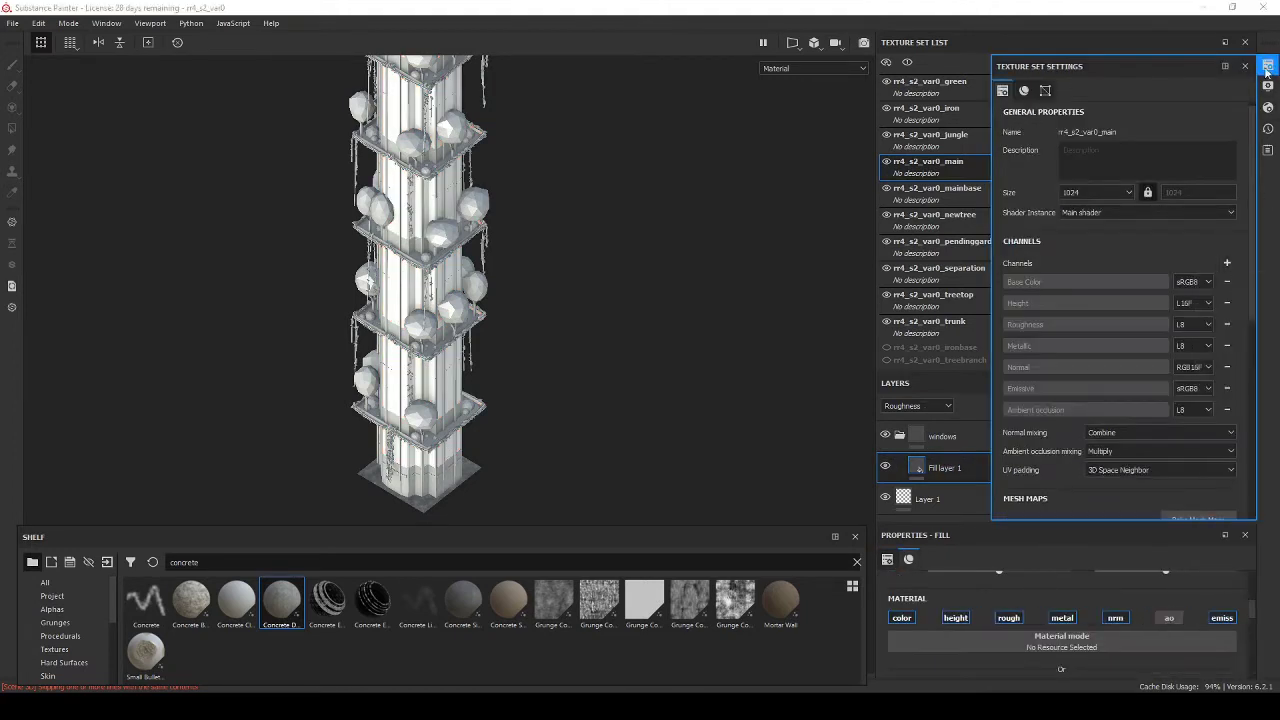
scroll(1153, 612, "down", 3)
left_click(1064, 622)
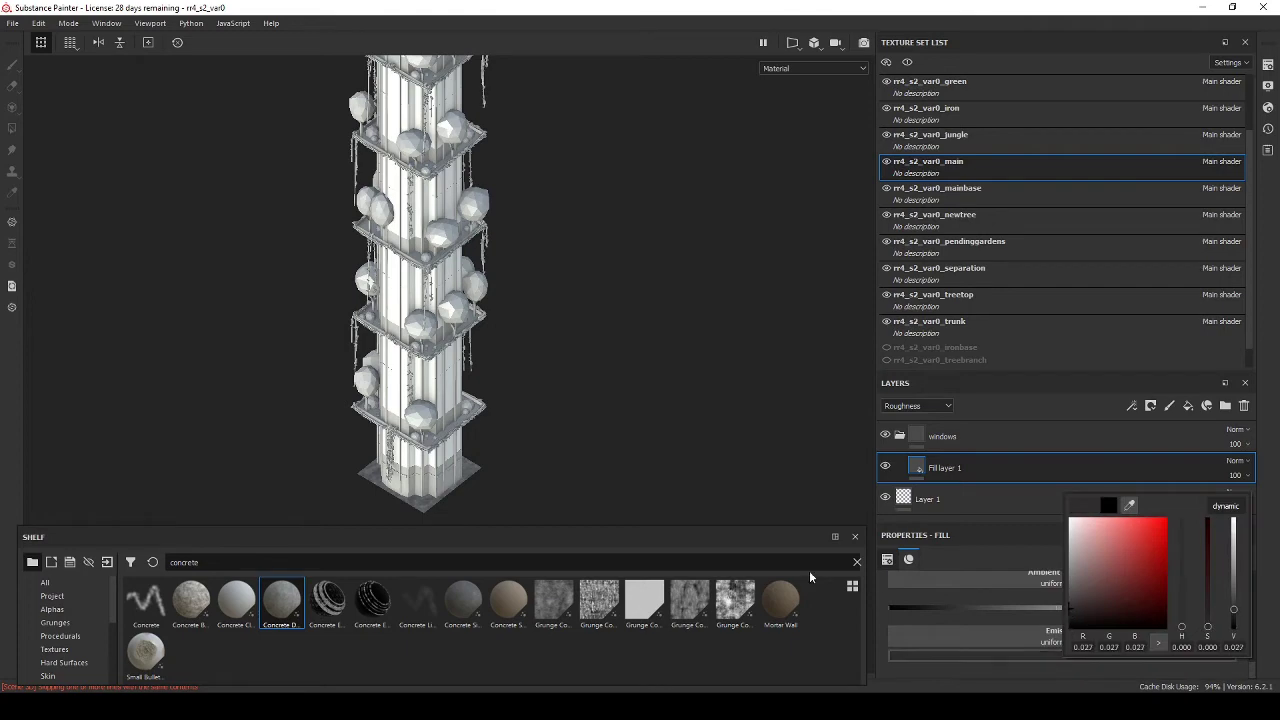
scroll(1085, 648, "down", 2)
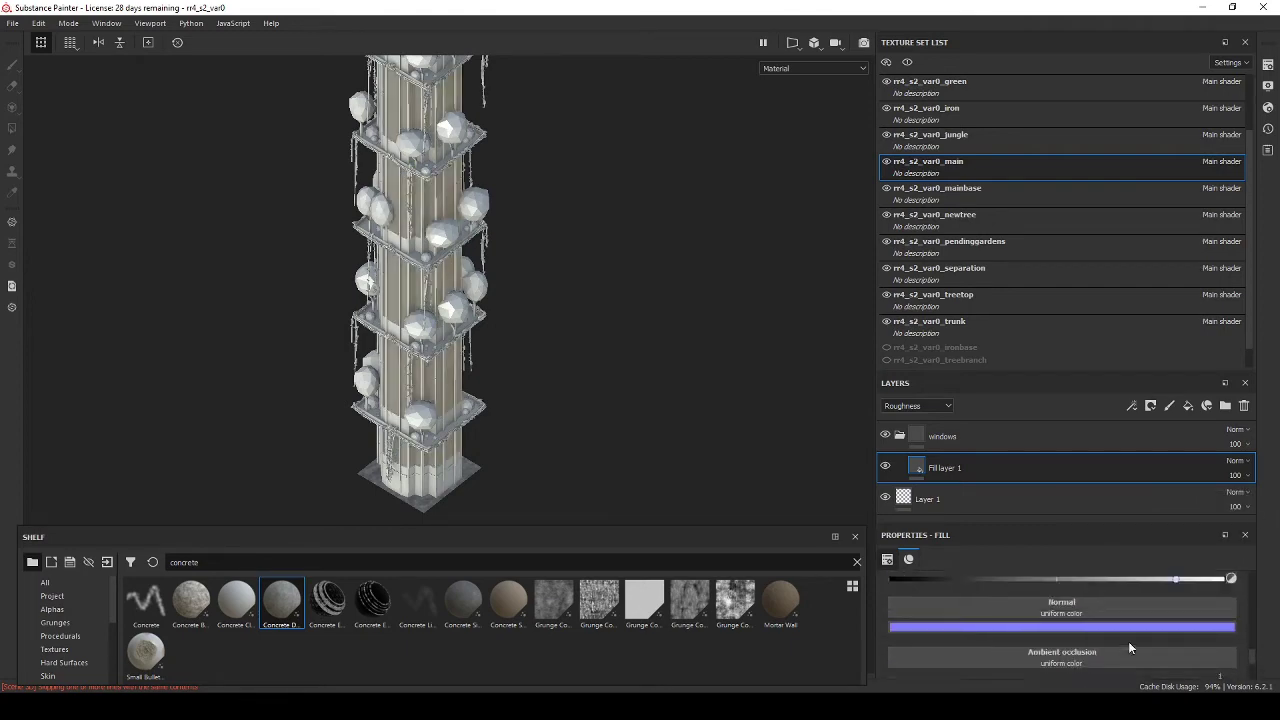
left_click(912, 599)
scroll(726, 371, "up", 3)
scroll(508, 390, "down", 4)
scroll(1020, 628, "up", 3)
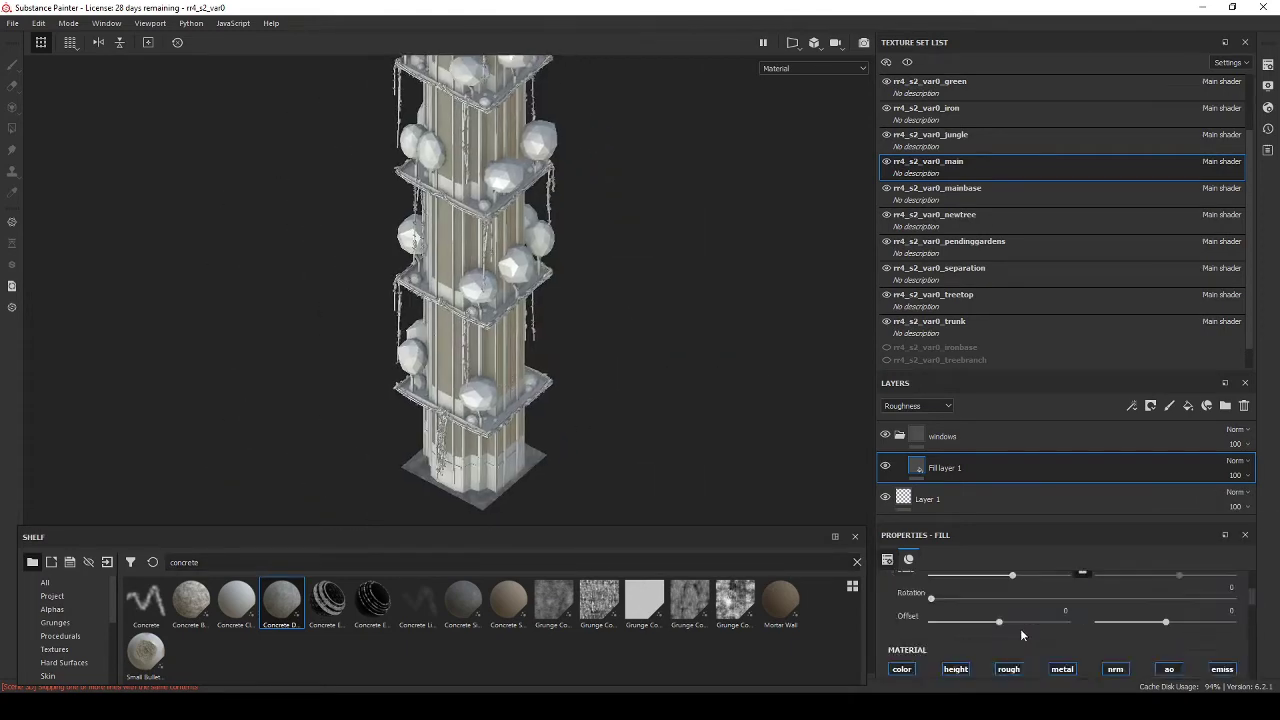
scroll(1048, 648, "up", 2)
left_click(1048, 648)
left_click(986, 463)
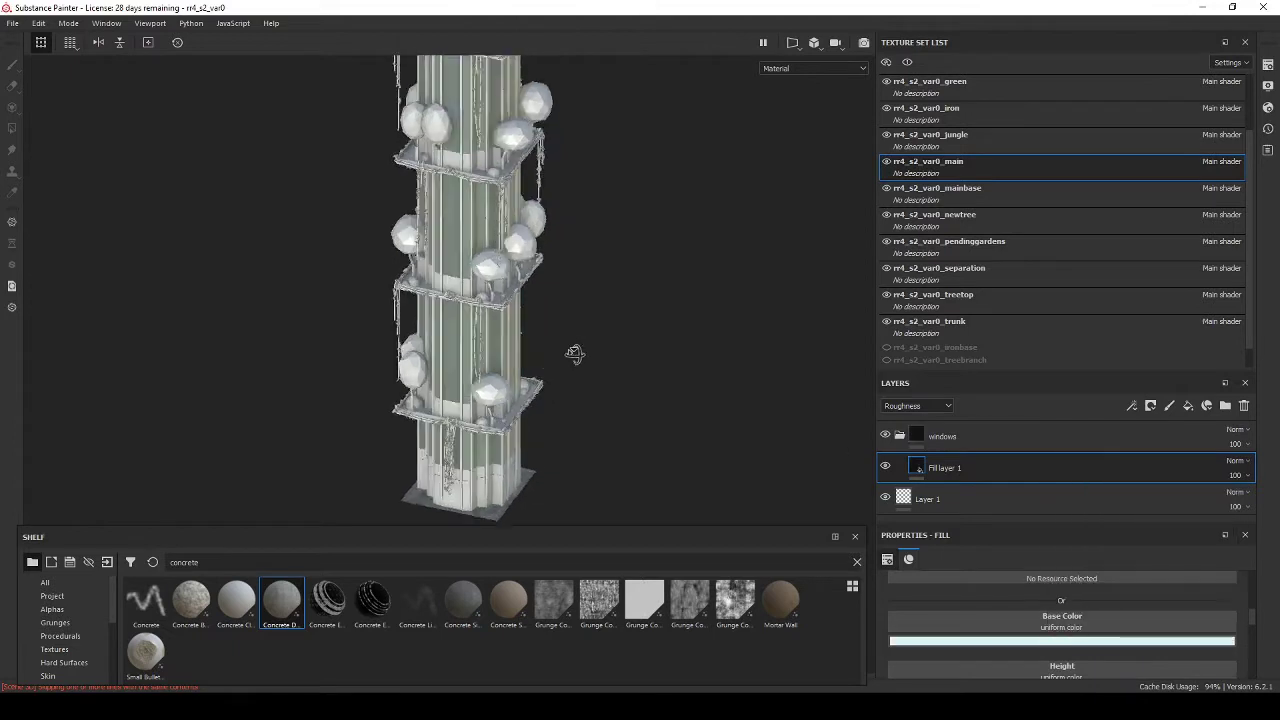
Step: Duplicate the fill layer, give it a black mask with a fill effect, and colour it lilac
key("ctrl+d")
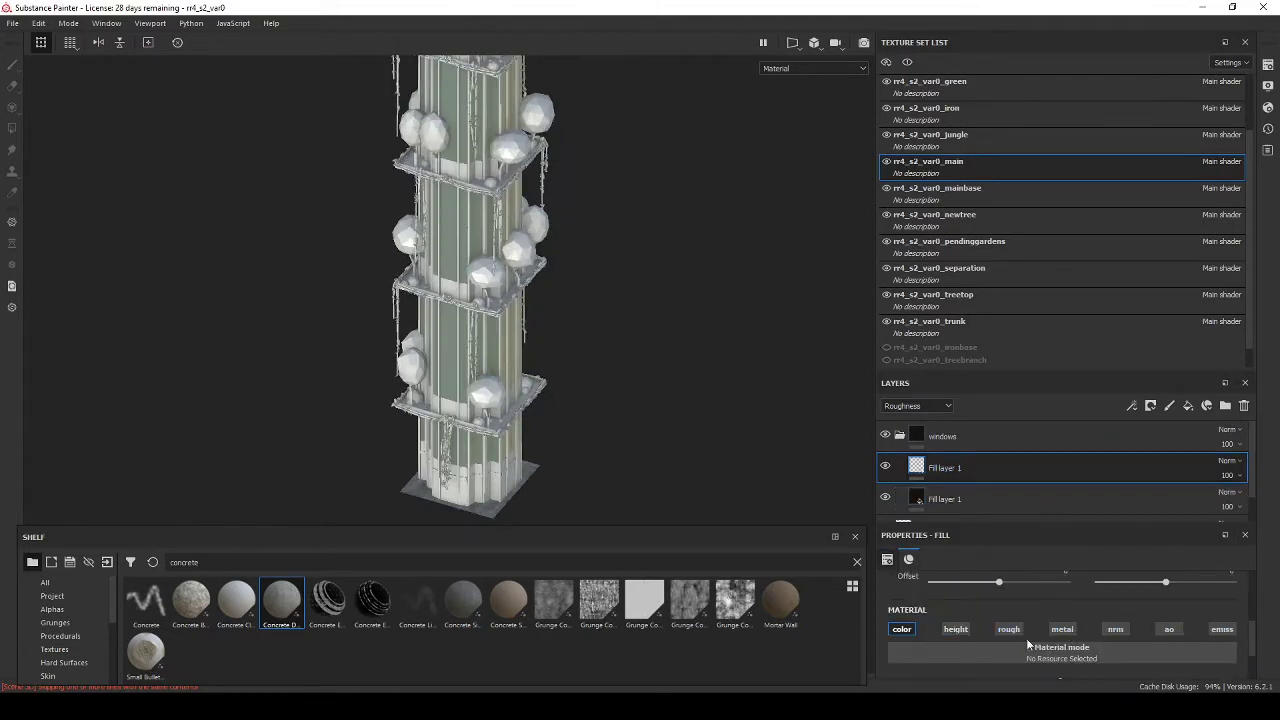
scroll(1026, 644, "down", 2)
left_click(1060, 606)
right_click(960, 467)
left_click(1000, 25)
right_click(938, 463)
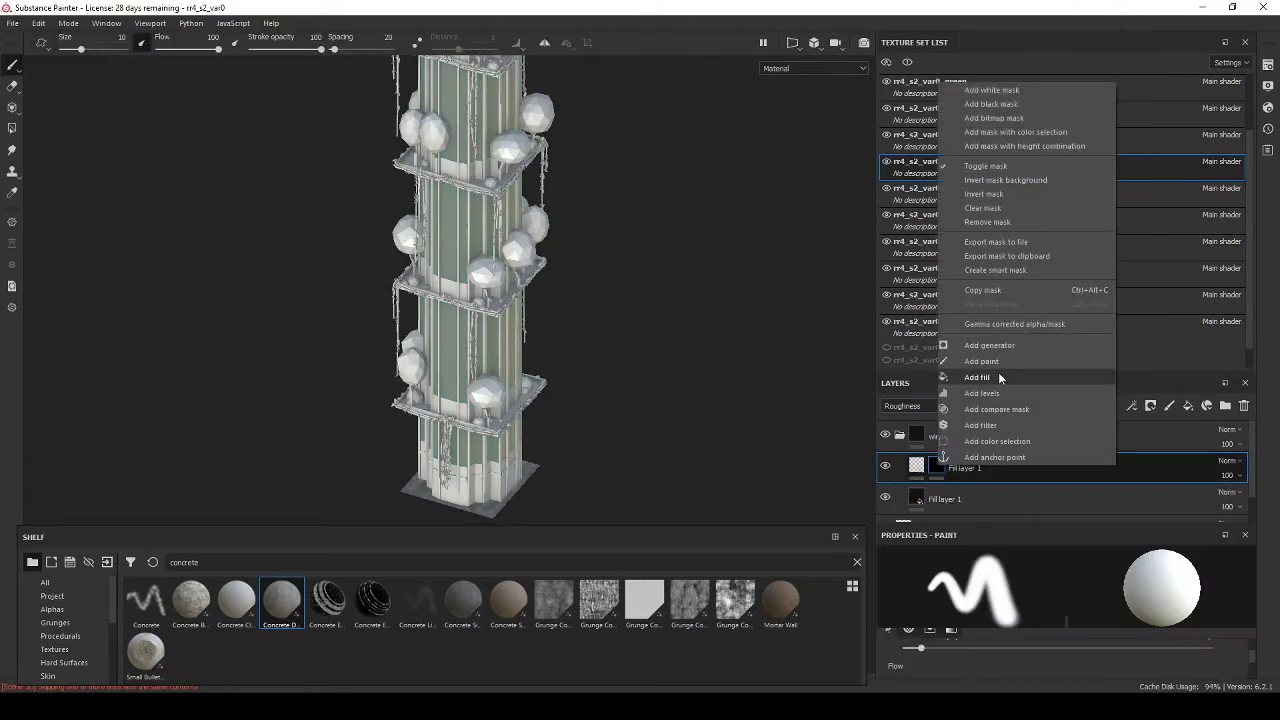
left_click(1000, 377)
left_click(1020, 606)
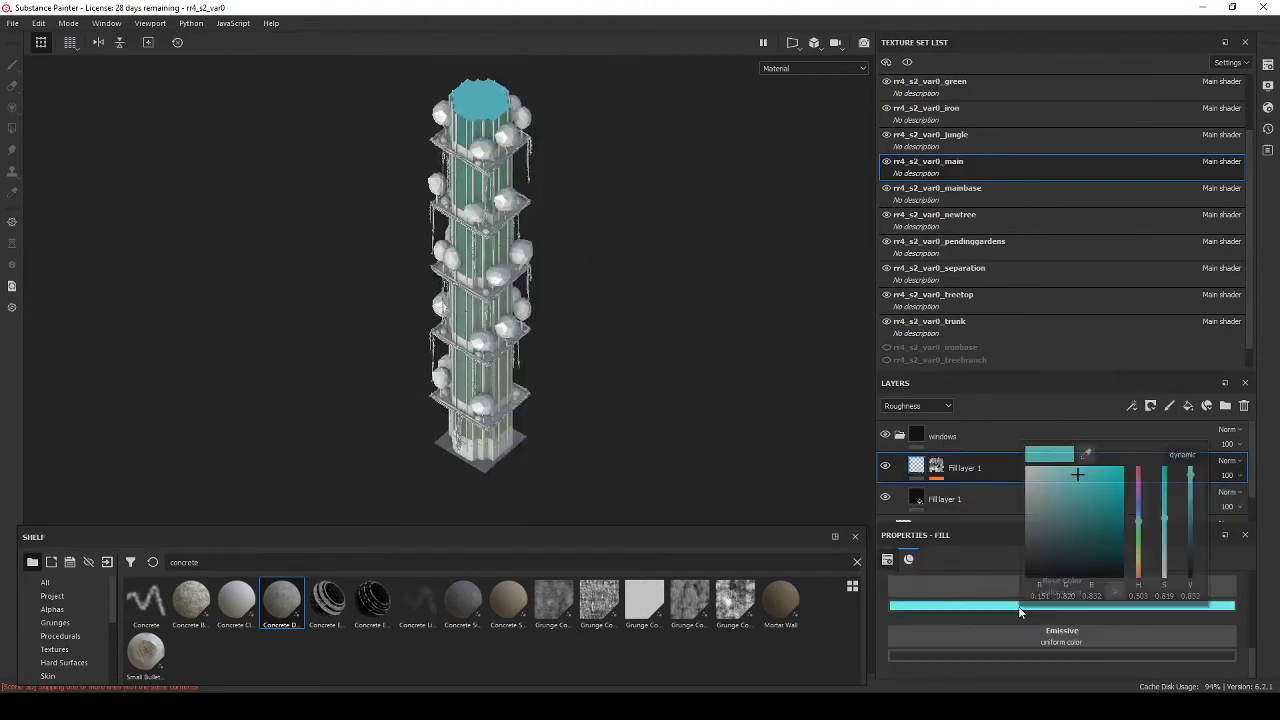
left_click(1062, 605)
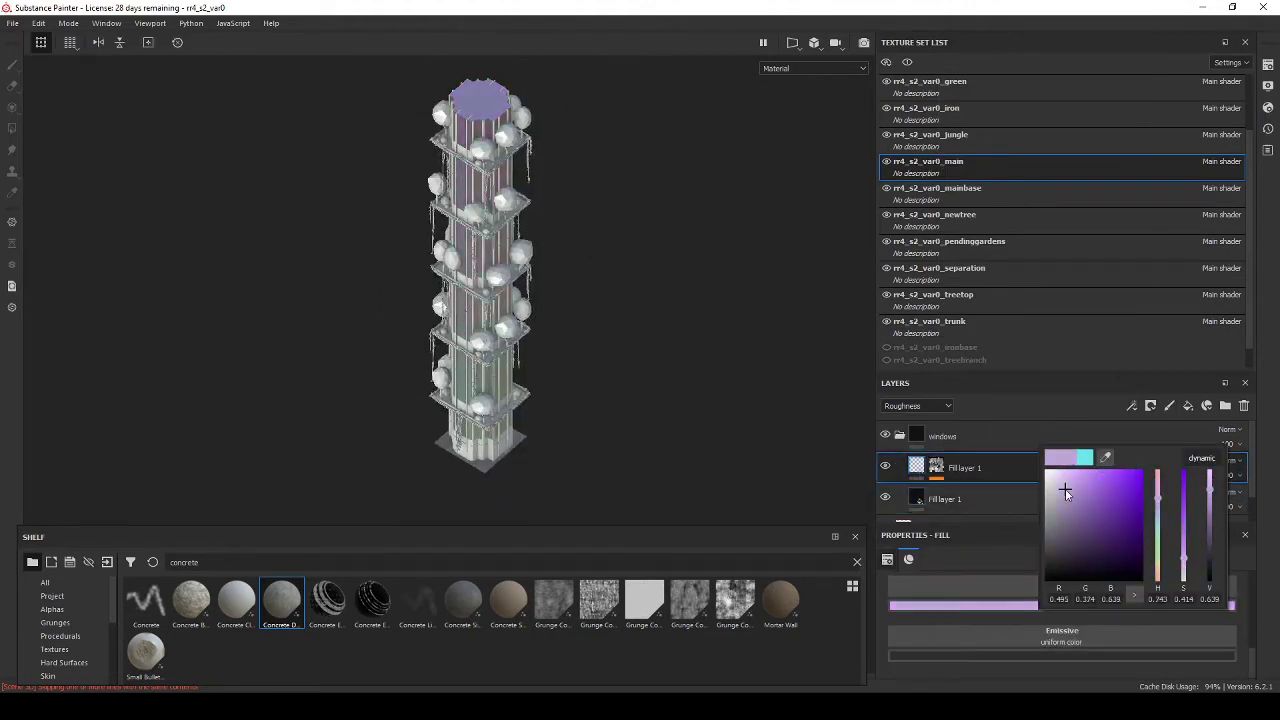
Step: Add a new fill layer to the mainbase texture set
left_click_drag(640, 363, 680, 289, "alt")
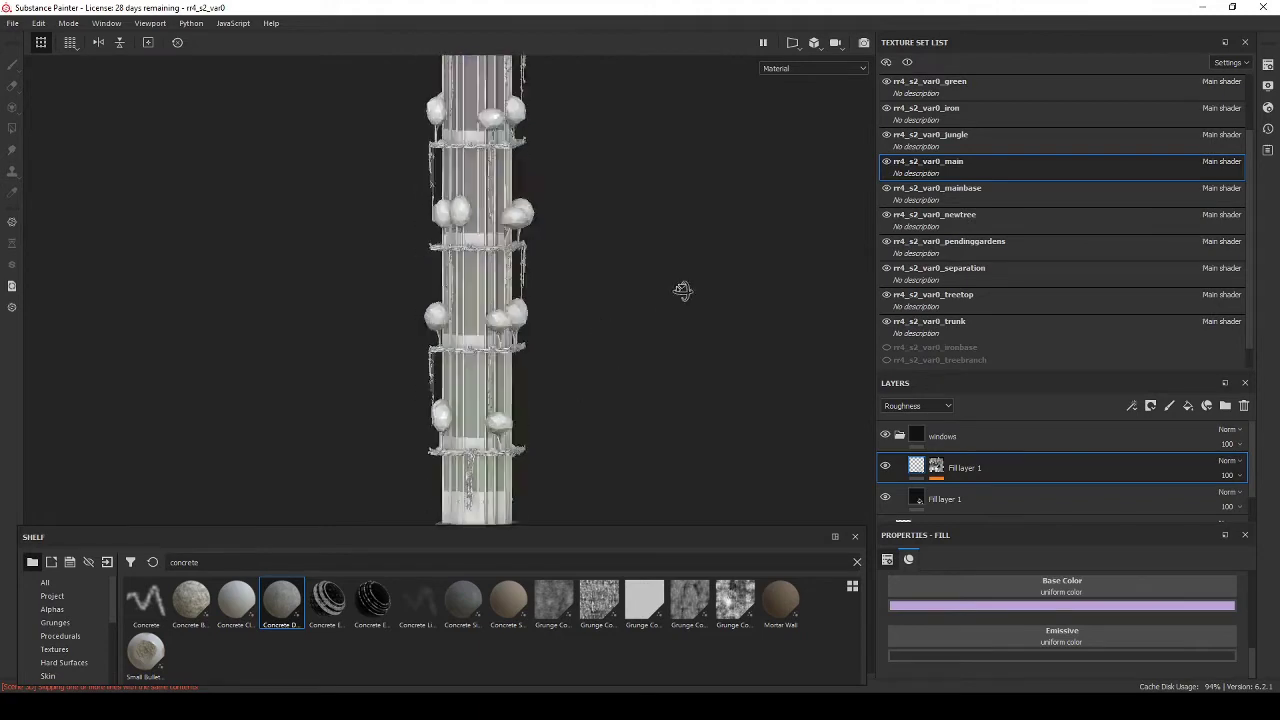
left_click(937, 188)
left_click(1188, 406)
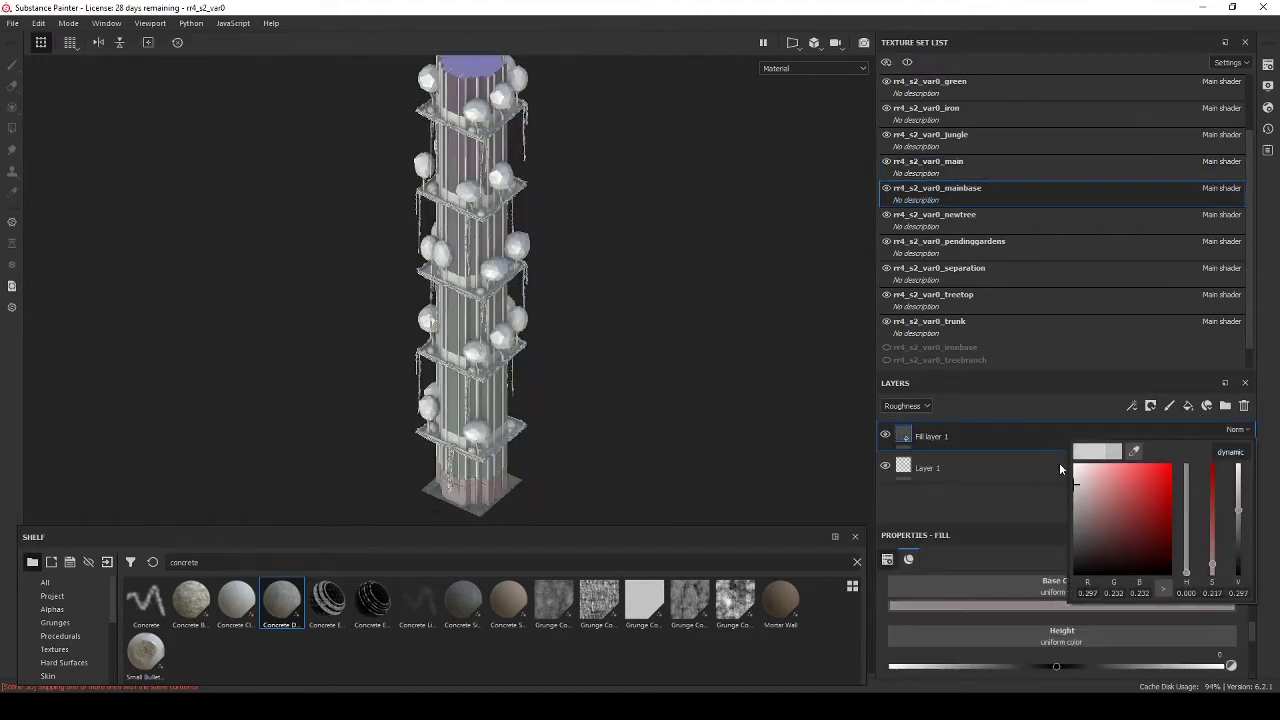
scroll(600, 363, "up", 5)
scroll(477, 412, "down", 2)
mouse_move(477, 412)
left_mouse_down("alt")
mouse_move(357, 323)
mouse_move(854, 343)
mouse_move(487, 375)
left_mouse_up("alt")
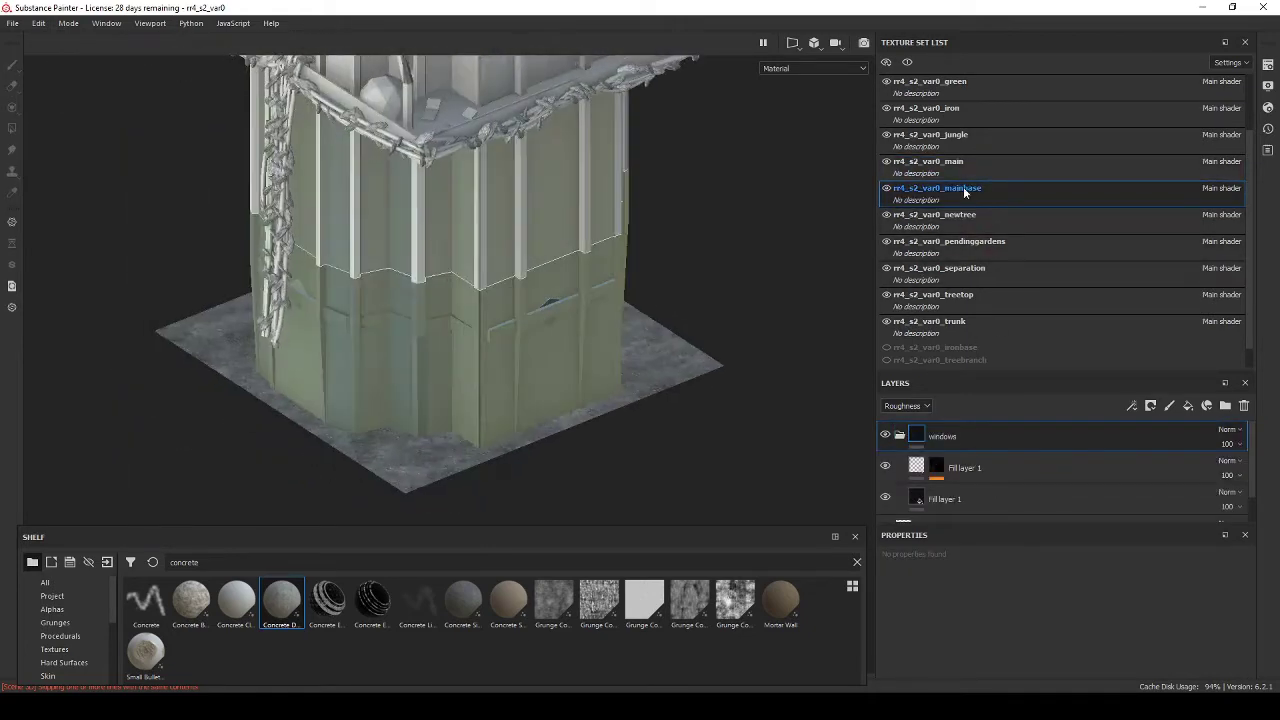
left_click(963, 188)
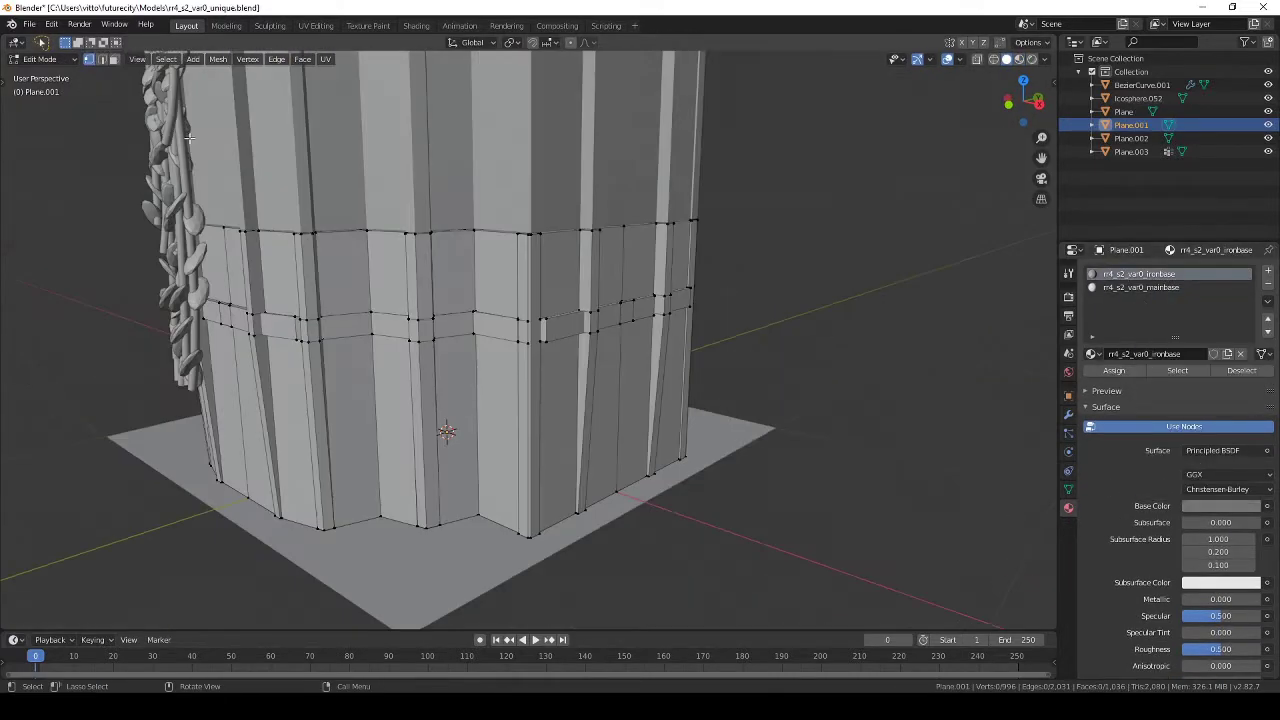
Step: Select the beam strip faces, switch to material preview, and assign them the iron material
left_click(413, 373, "shift")
middle_click_drag(413, 373, 560, 300)
scroll(570, 287, "up", 4)
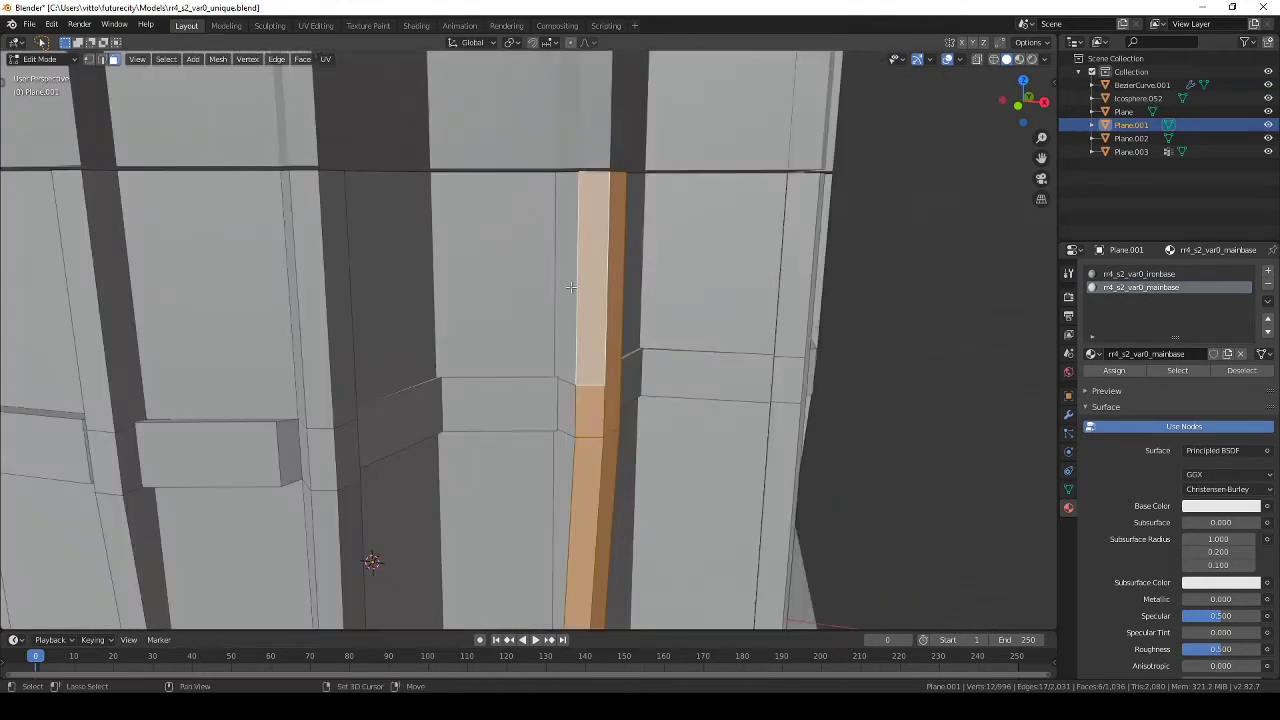
scroll(309, 507, "down", 4)
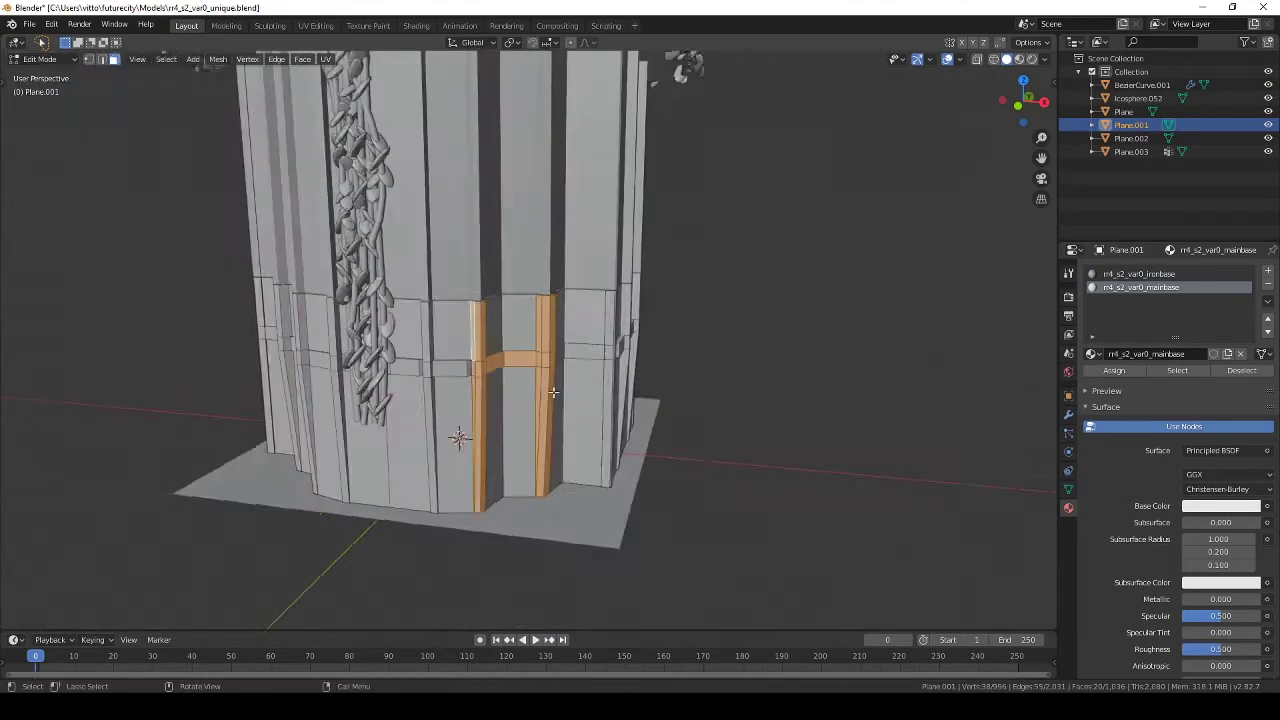
middle_click_drag(309, 507, 259, 370)
left_click(259, 370, "shift")
key("z")
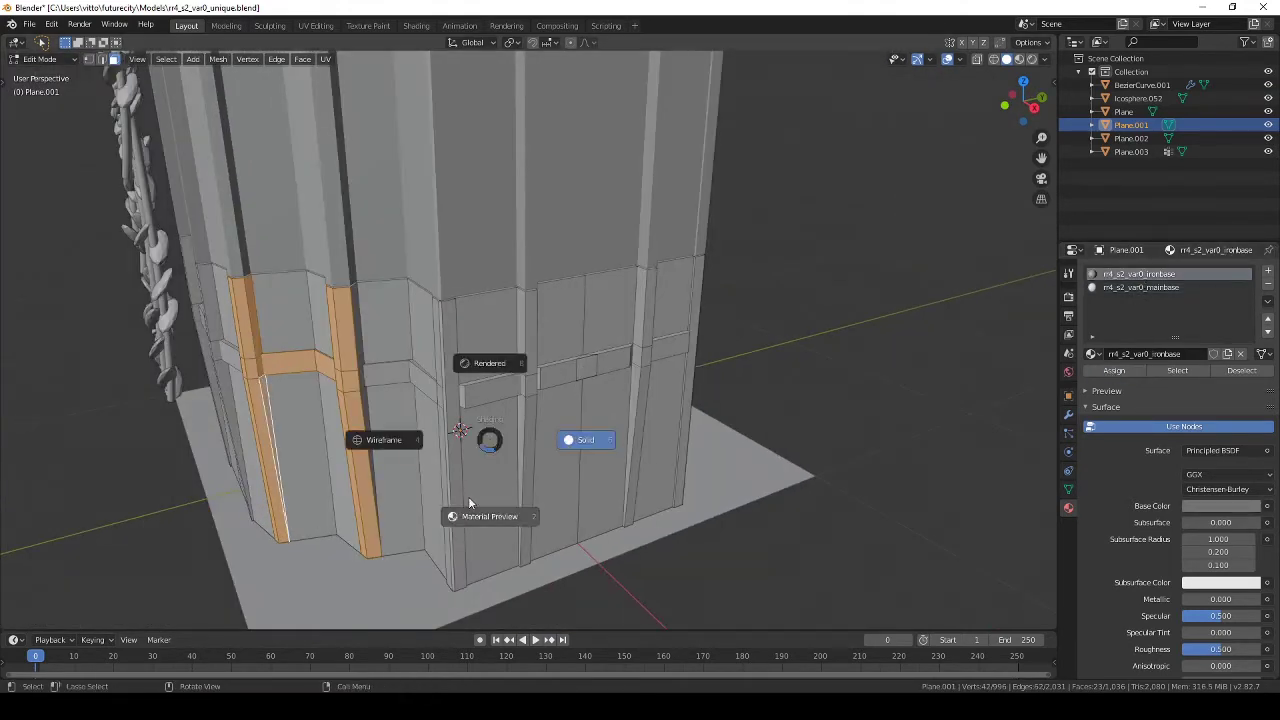
left_click(491, 514)
mouse_move(491, 514)
middle_mouse_down()
mouse_move(449, 403)
mouse_move(503, 449)
mouse_move(586, 446)
mouse_move(545, 440)
middle_mouse_up()
left_click(1116, 374)
Step: Select the thin vertical strip and adjacent horizontal faces along the tower base
left_click(545, 440)
scroll(640, 400, "down", 5)
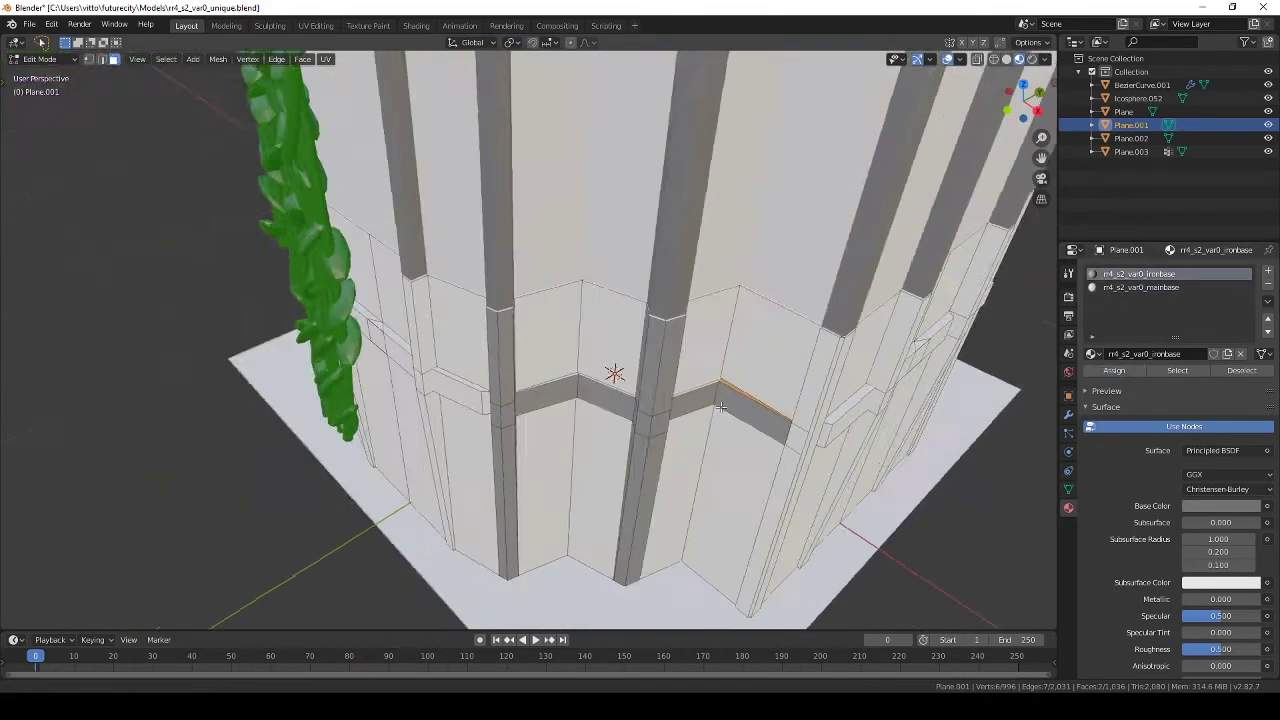
scroll(640, 400, "up", 6)
left_click(590, 300)
key("ctrl+z")
middle_click_drag(700, 420, 787, 450)
scroll(787, 450, "down", 4)
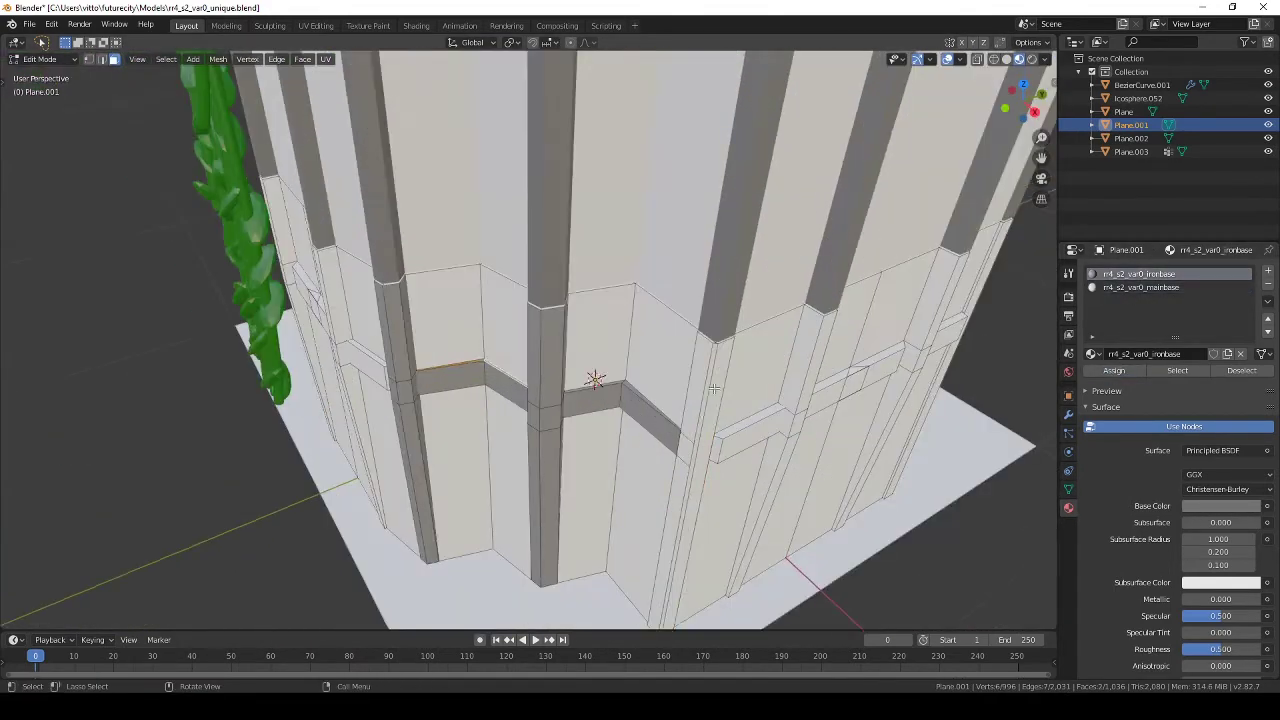
left_click(590, 390)
scroll(567, 450, "up", 4)
middle_click_drag(570, 461, 656, 297)
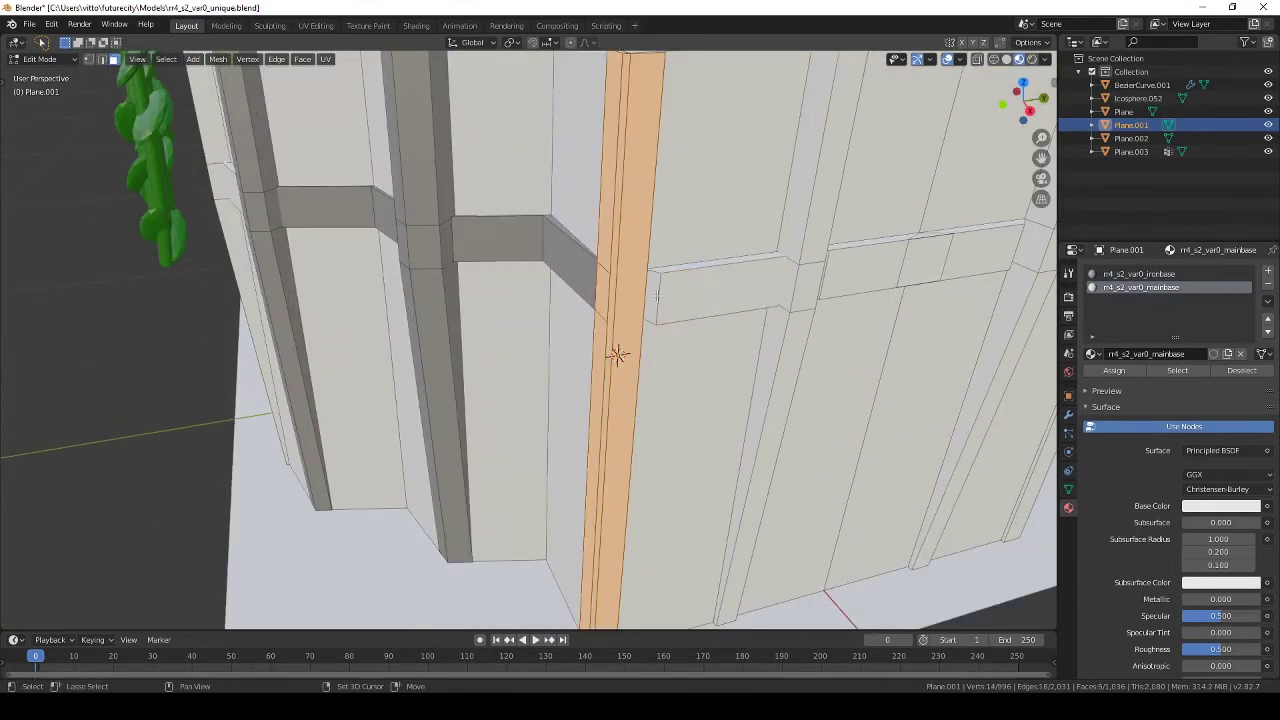
scroll(398, 320, "down", 4)
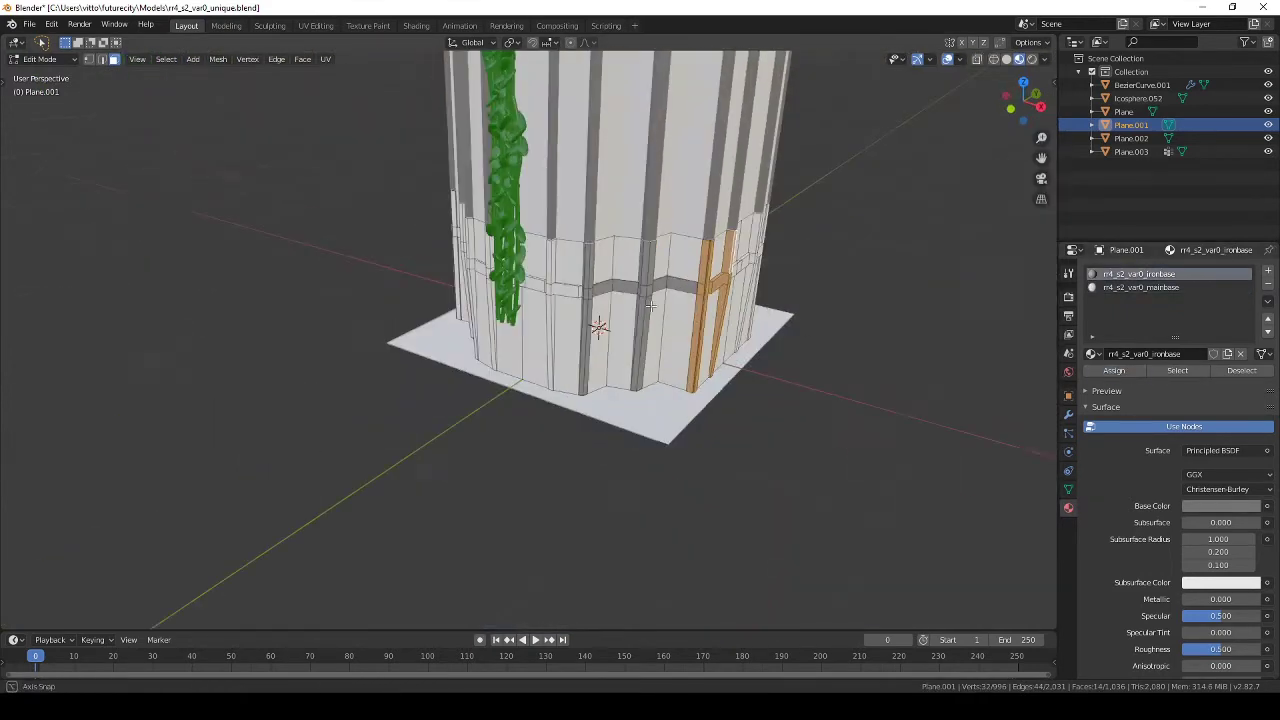
middle_click_drag(450, 330, 398, 320)
scroll(398, 320, "up", 3)
left_click(355, 325, "shift")
scroll(400, 380, "up", 3)
scroll(479, 428, "up", 2)
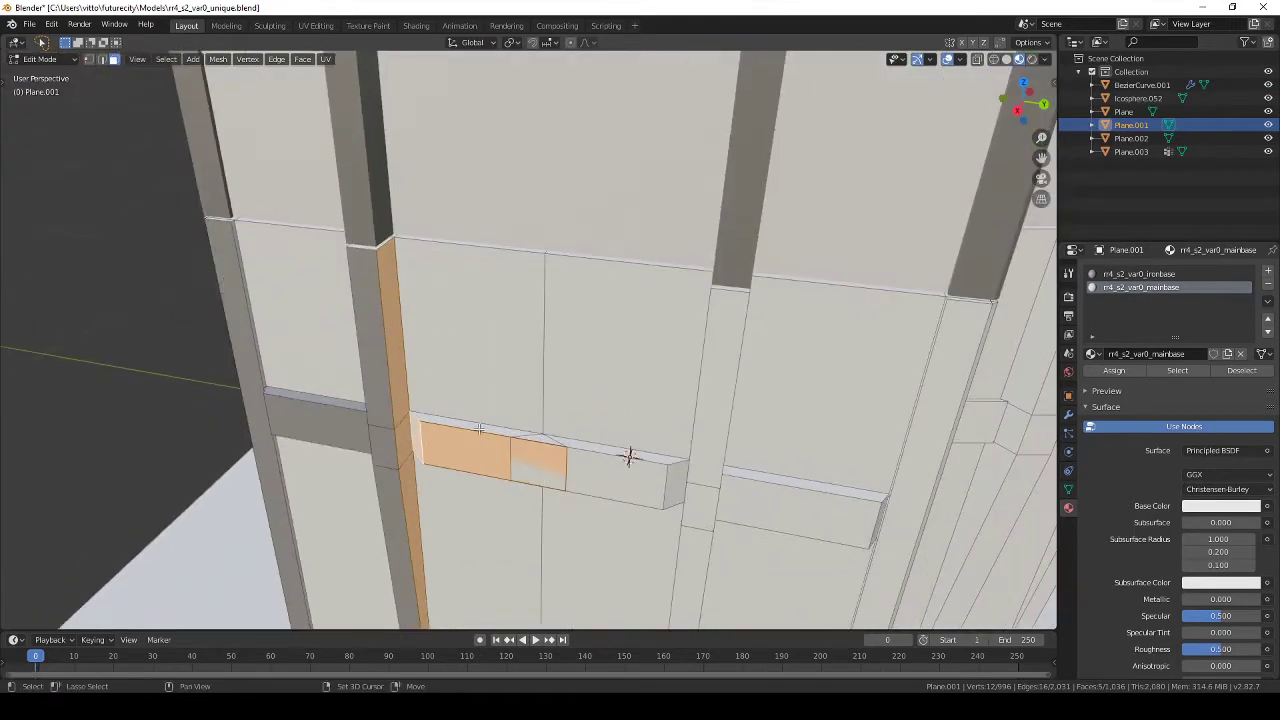
left_click(629, 456)
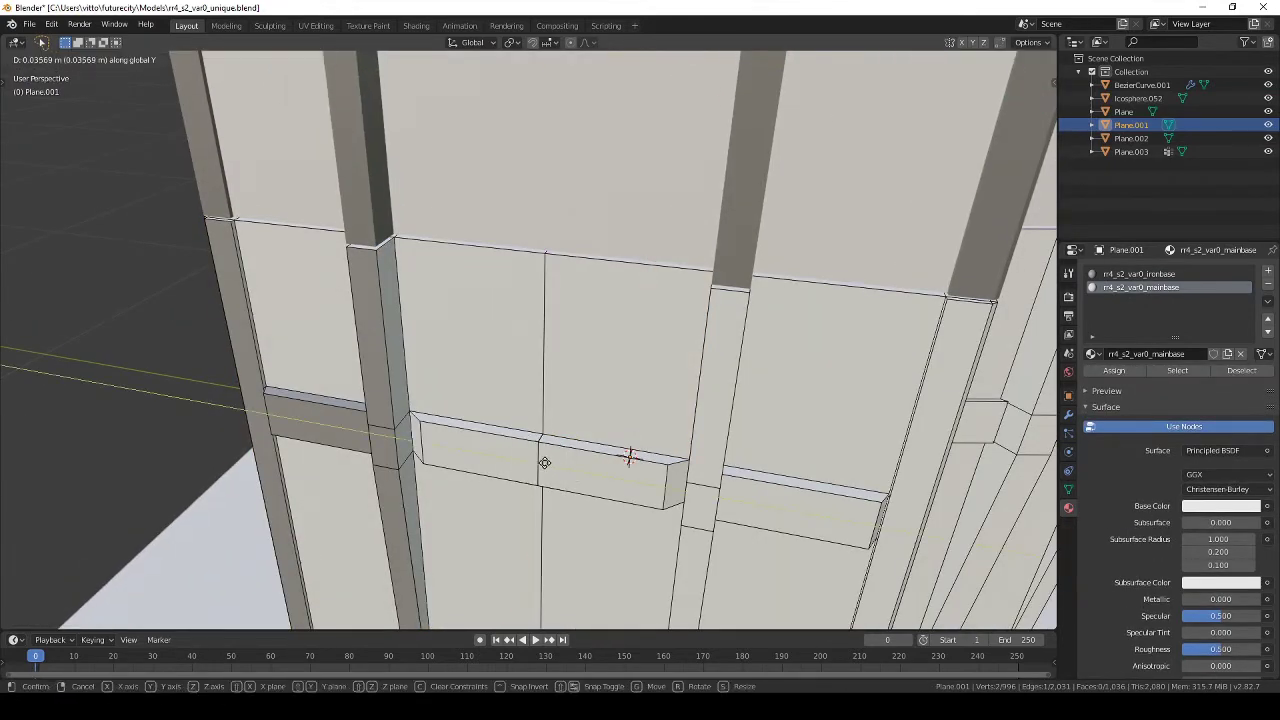
Step: In face select mode, pick two neighbouring wall faces and make ironbase the active slot
key("3")
left_click(445, 422)
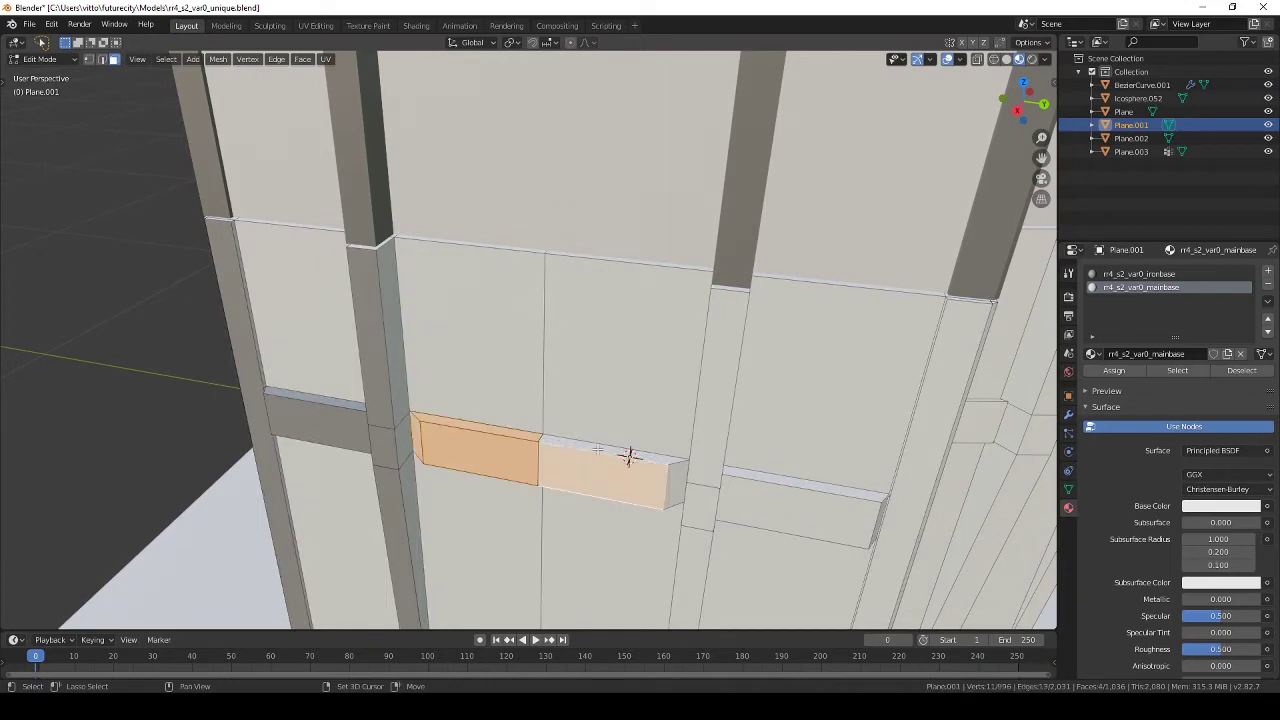
left_click(629, 456, "shift")
middle_click_drag(629, 456, 441, 449)
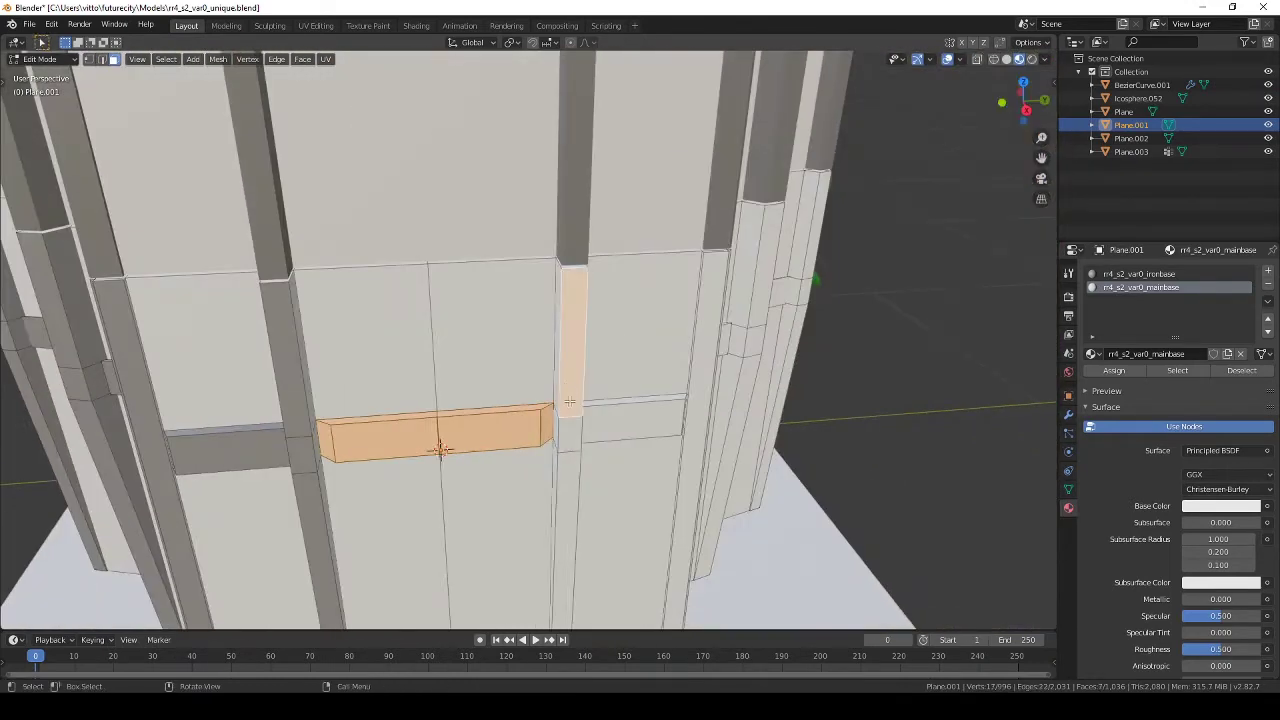
mouse_move(831, 418)
middle_mouse_down()
mouse_move(766, 371)
mouse_move(720, 380)
middle_mouse_up()
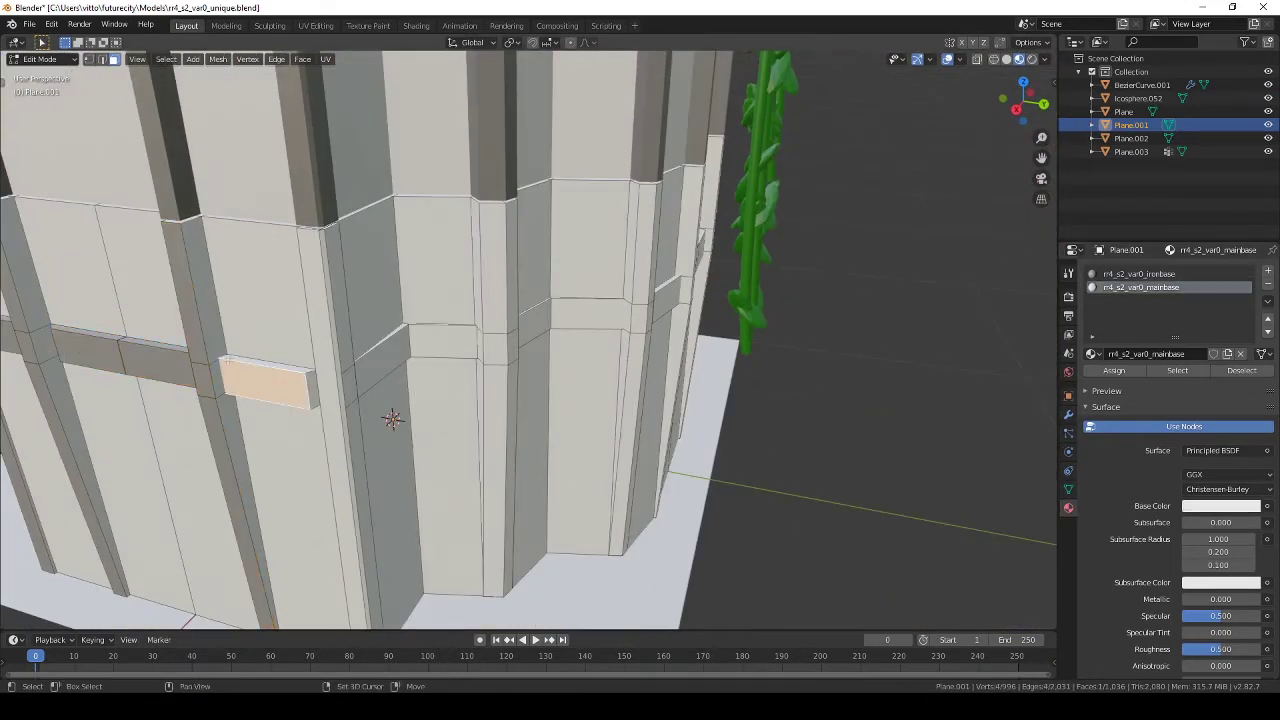
scroll(560, 350, "down", 5)
scroll(562, 345, "up", 5)
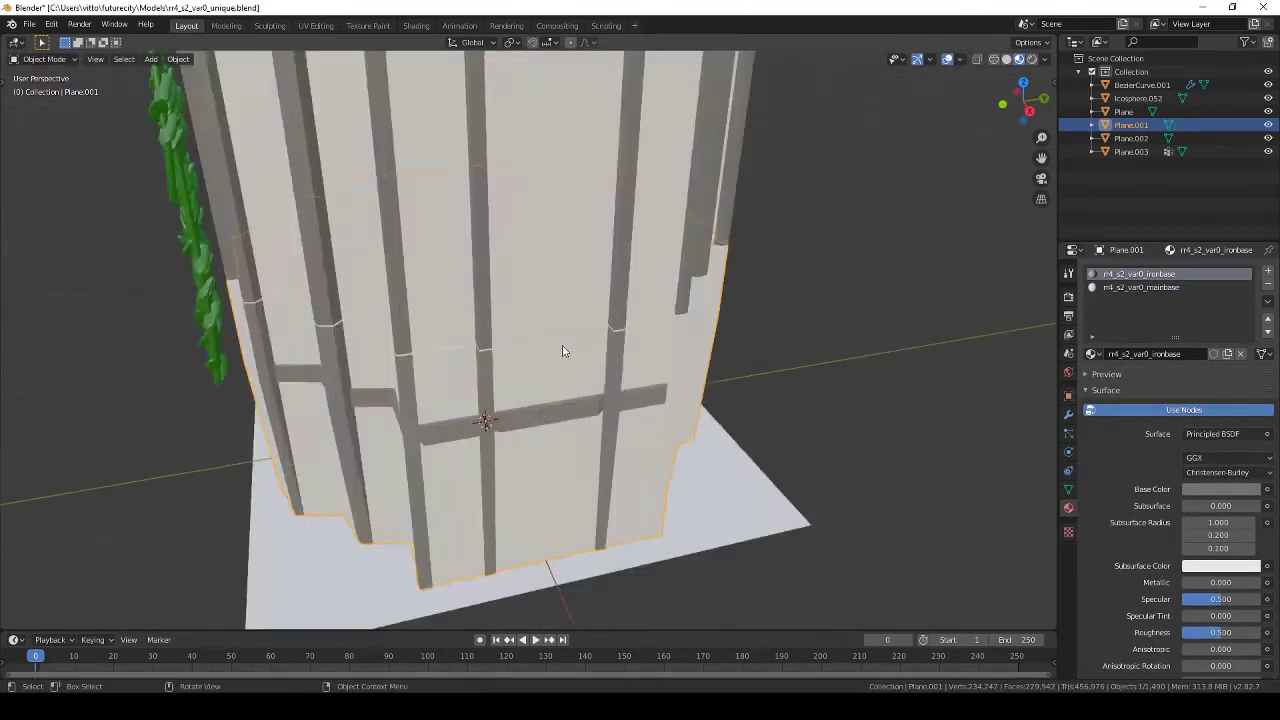
middle_click_drag(562, 345, 435, 362)
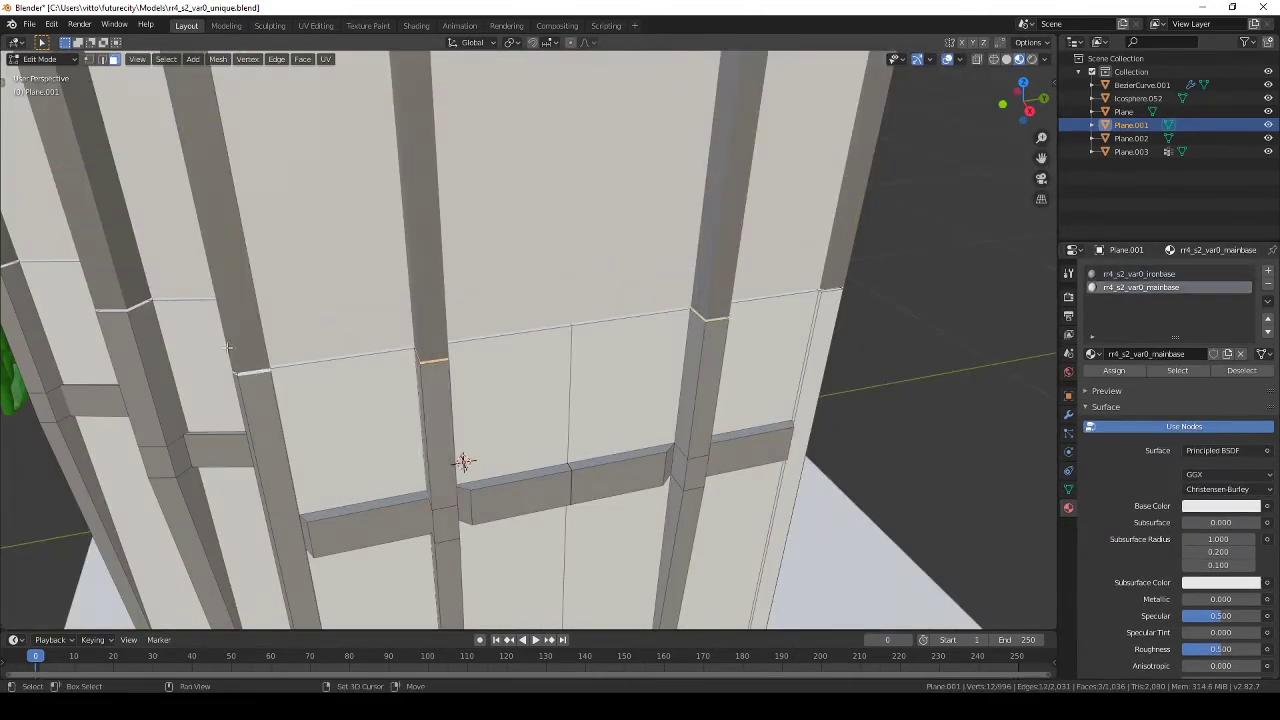
left_click(1125, 274)
Step: Inspect the whole tower from the right side in wireframe and solid shading, then resume editing faces
key("Tab")
key("KP_3")
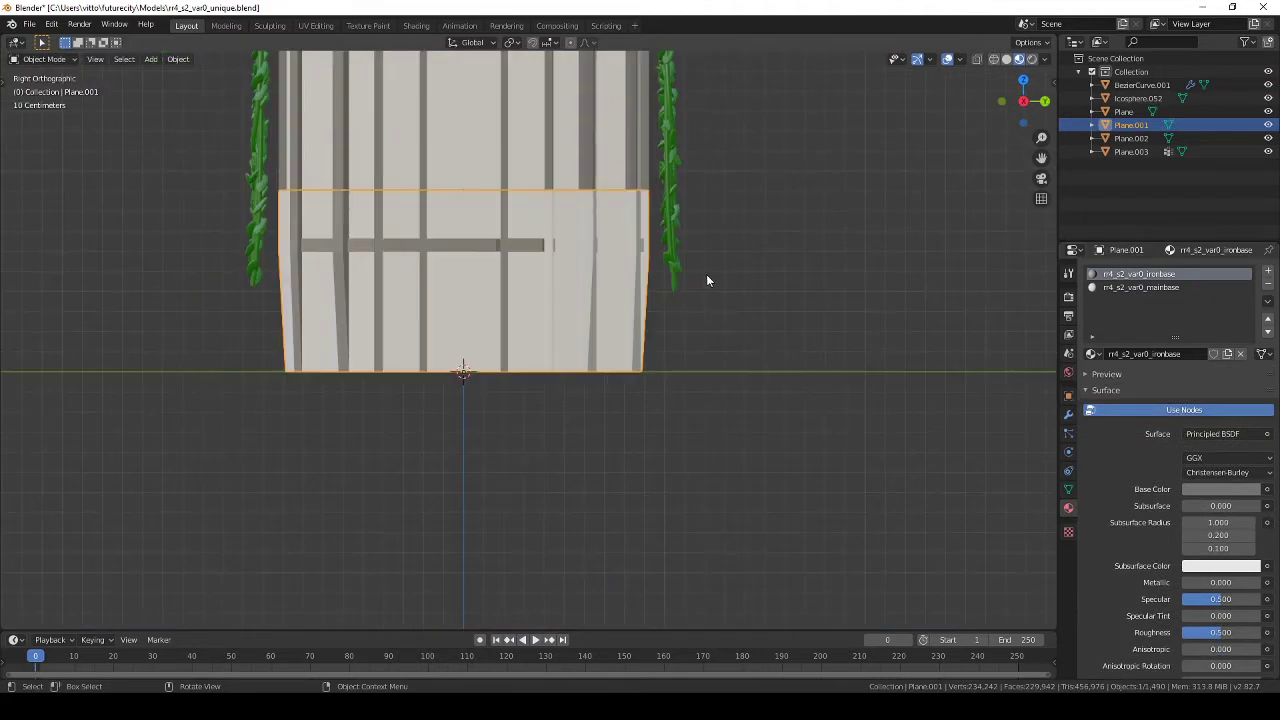
scroll(523, 354, "up", 4)
scroll(554, 328, "down", 4)
key("shift+z")
key("shift+z")
scroll(520, 355, "up", 5)
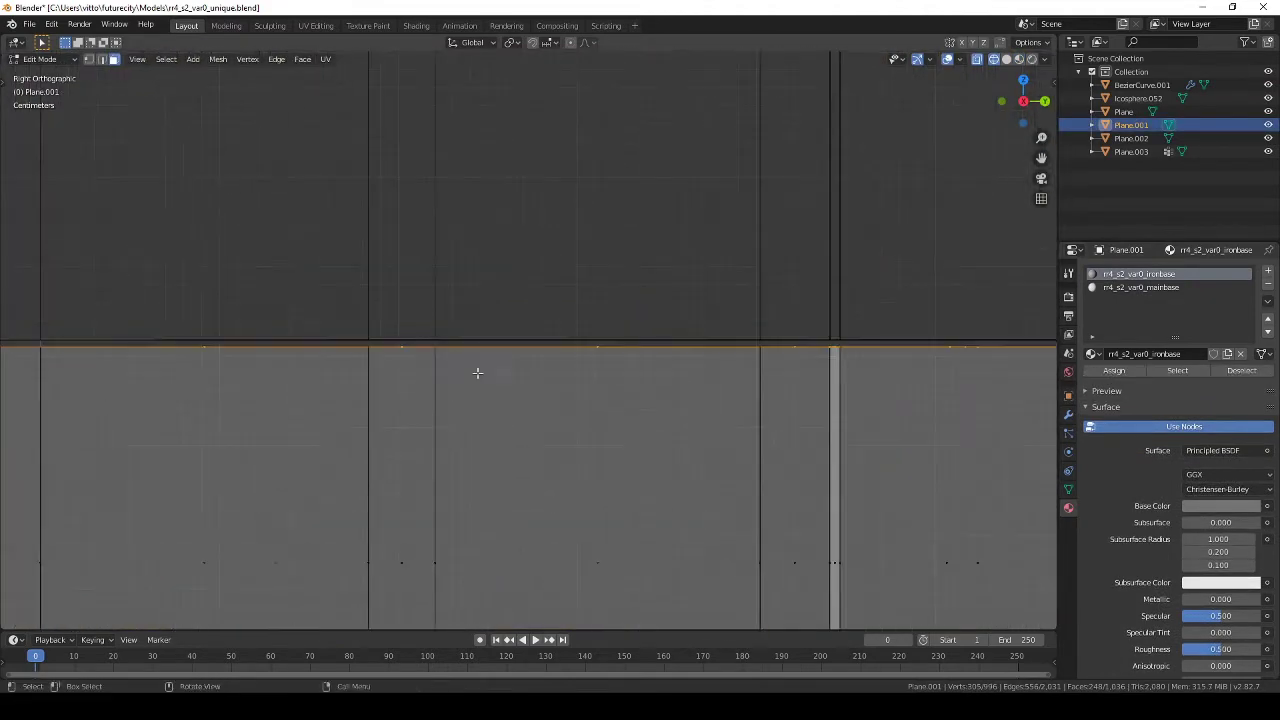
scroll(538, 370, "up", 2)
key("shift+z")
key("Tab")
key("shift+z")
mouse_move(538, 375)
middle_mouse_down()
mouse_move(566, 403)
mouse_move(352, 471)
mouse_move(268, 307)
middle_mouse_up()
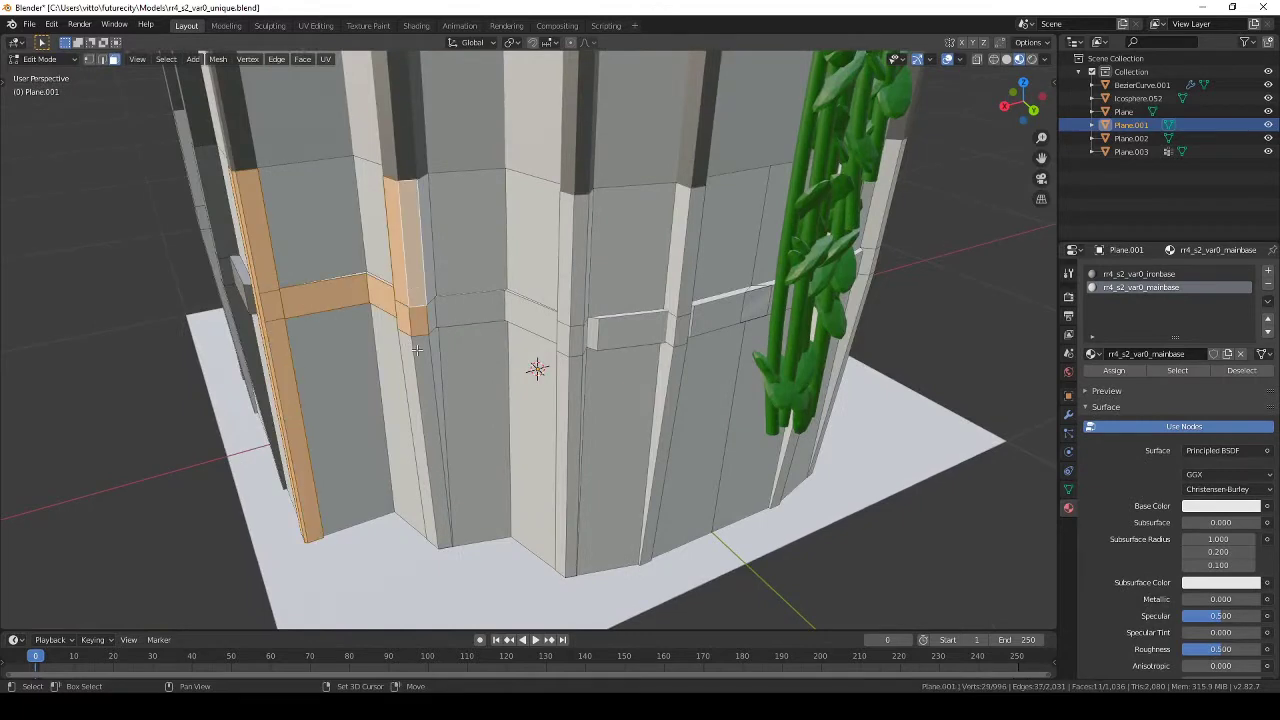
scroll(500, 363, "up", 5)
Step: Select faces at two beam corners and save rr4_s2_var0_unique.blend
left_click(934, 330)
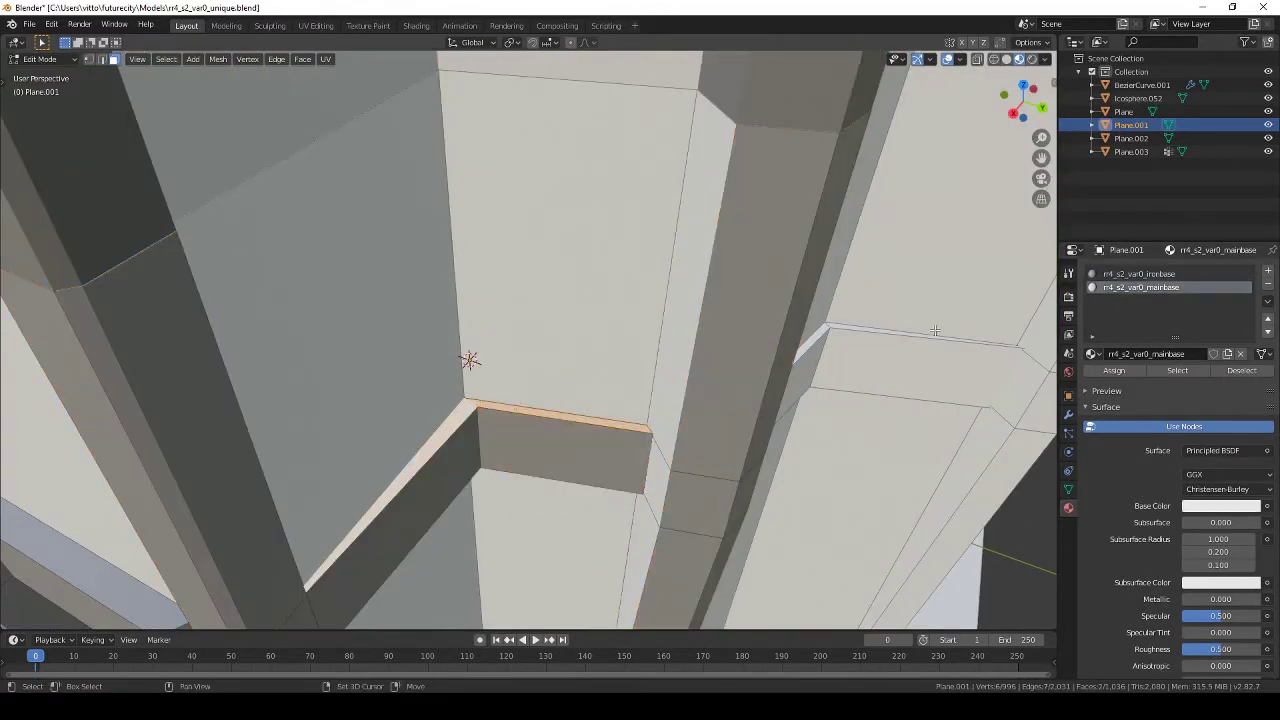
scroll(796, 337, "down", 5)
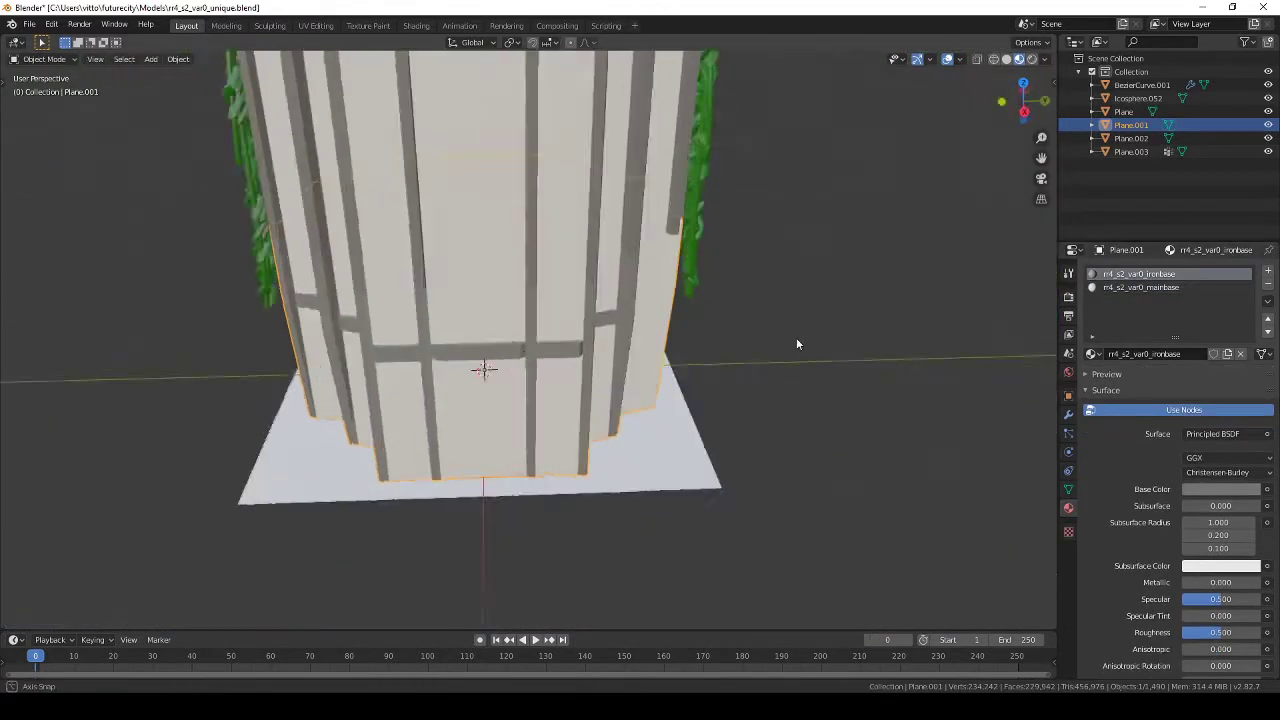
middle_click_drag(796, 337, 619, 350)
key("ctrl+s")
left_click(619, 350)
scroll(619, 350, "up", 5)
middle_click_drag(543, 366, 502, 436)
scroll(502, 436, "down", 5)
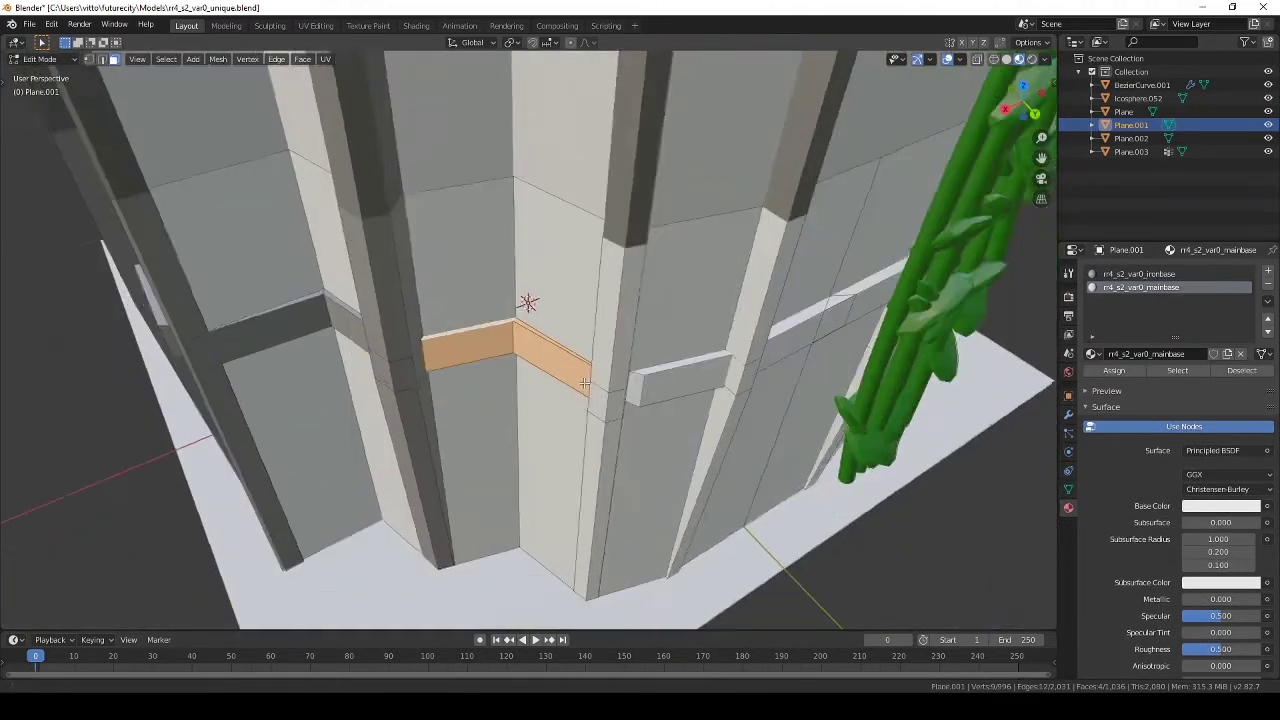
Step: Add a vertical face loop and a corner face, then assign them to ironbase
left_click(580, 300, "alt+shift")
scroll(580, 300, "up", 3)
middle_click_drag(580, 300, 707, 299)
scroll(400, 350, "down", 3)
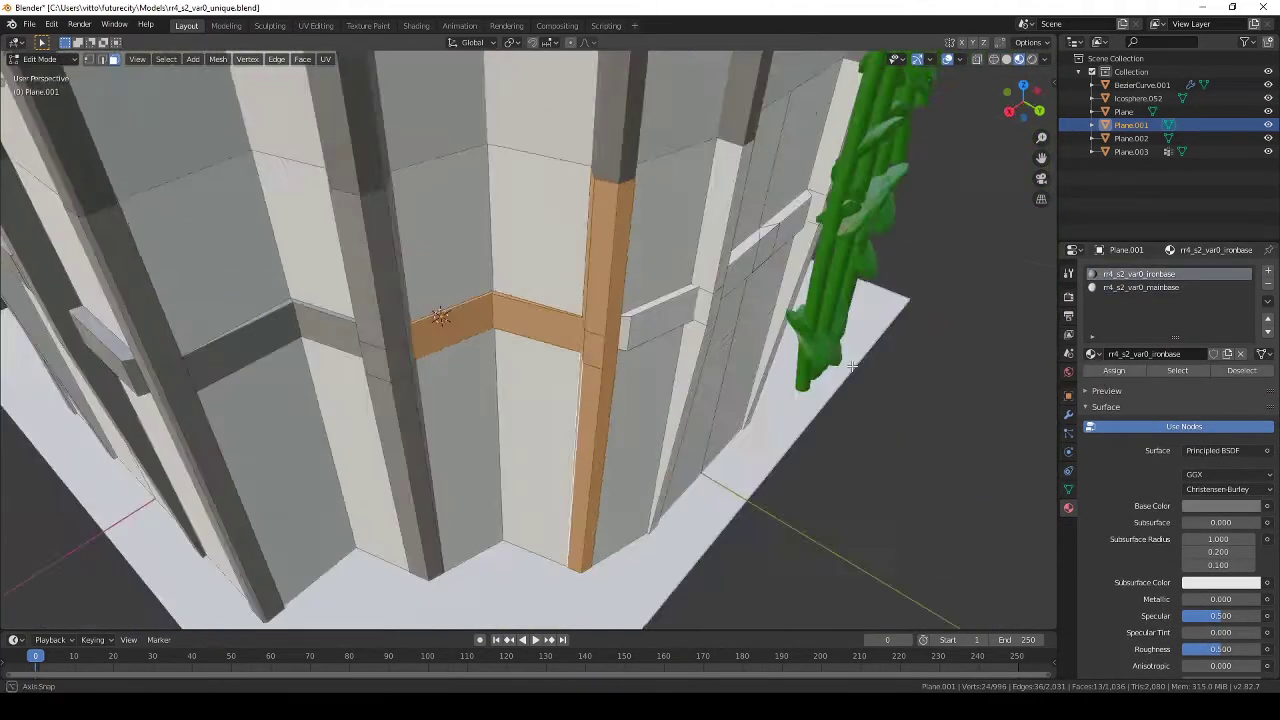
middle_click_drag(400, 350, 358, 398)
scroll(358, 398, "up", 4)
left_click(358, 398)
left_click(1124, 370)
Step: Make mainbase the active slot and select horizontal and vertical face strips plus a wall face
left_click(1140, 287)
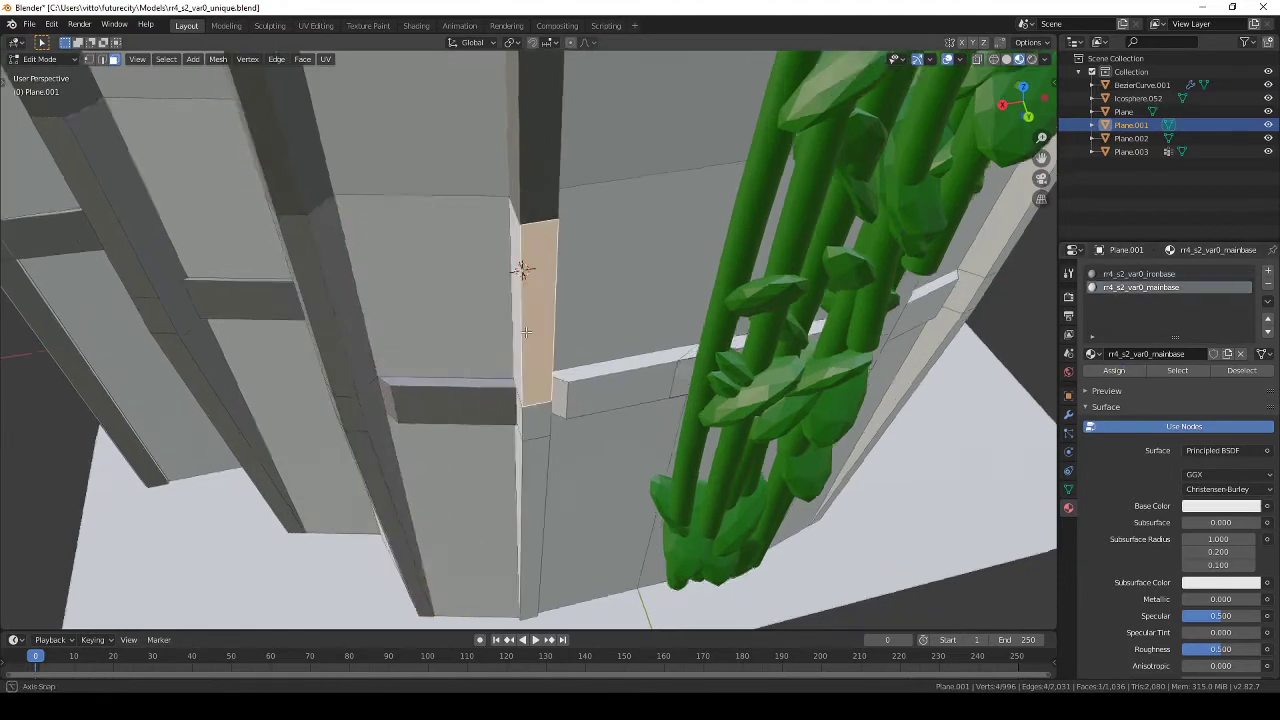
middle_click_drag(523, 266, 553, 363)
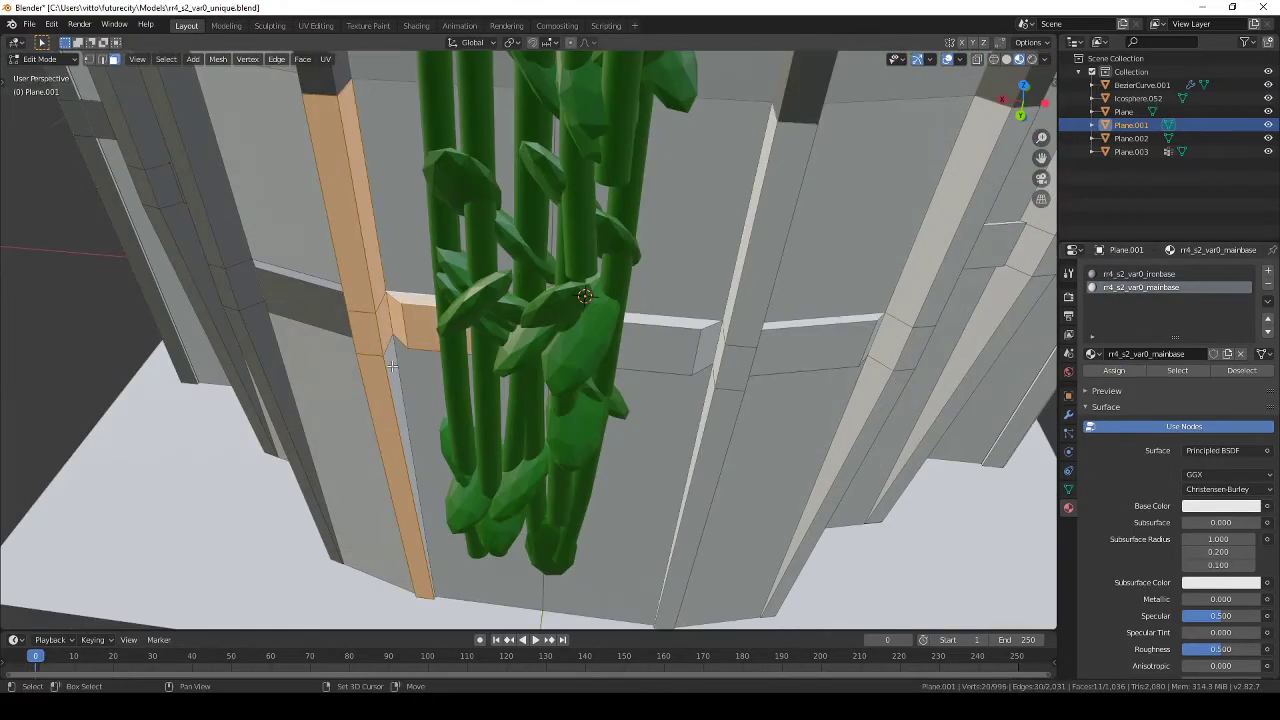
left_click(392, 366, "alt+shift")
middle_click_drag(392, 366, 503, 281)
left_click(534, 326, "alt+shift")
middle_click_drag(534, 326, 649, 328)
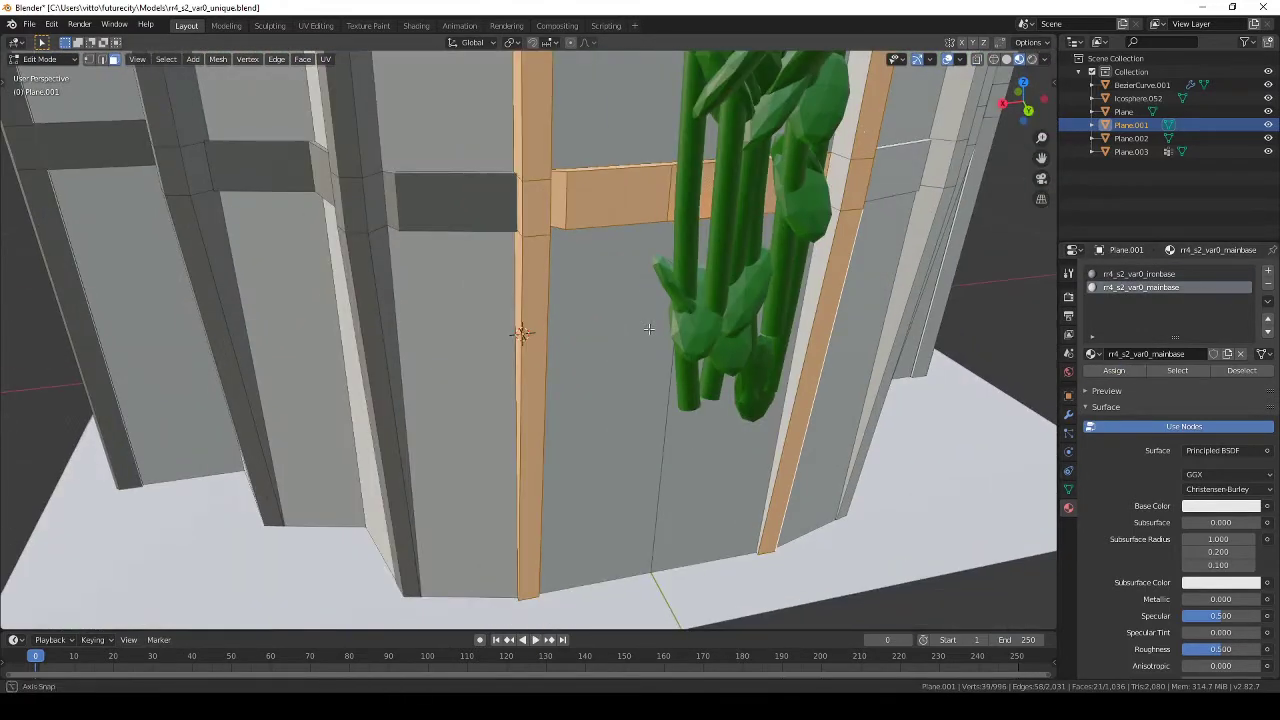
middle_click_drag(820, 248, 431, 305)
left_click(395, 285)
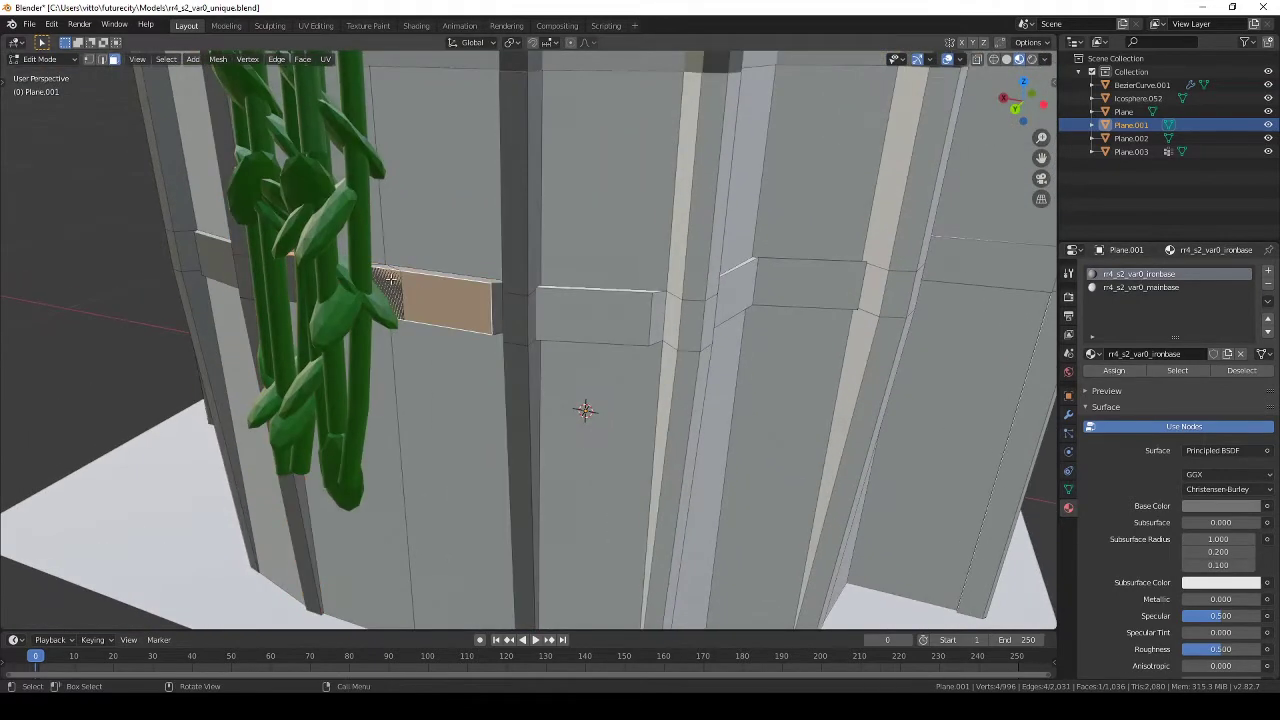
scroll(324, 276, "up", 3)
Step: Select one edge of the wall face and start moving it along the X axis
middle_click_drag(324, 276, 230, 300)
left_click(200, 300)
key("g")
key("x")
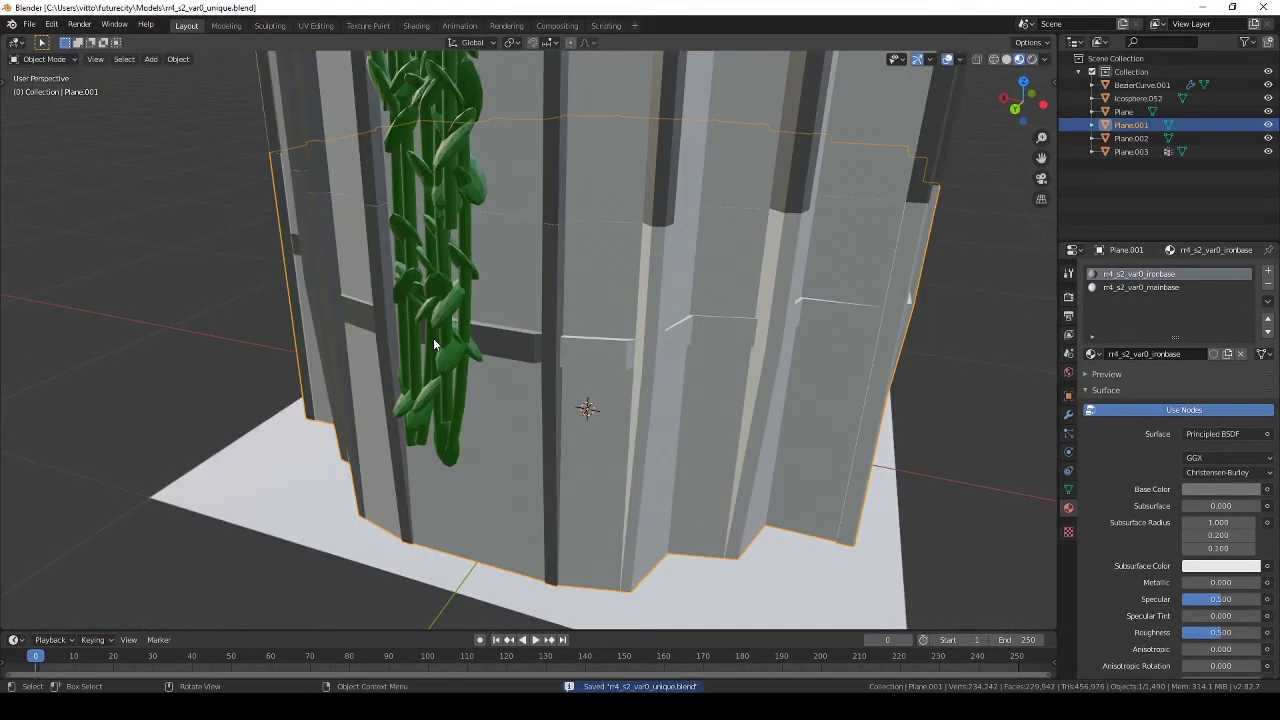
scroll(434, 344, "down", 3)
Step: Reload the rr4_s2_var0 mesh via Project configuration, rebake all 98 mesh maps, and reselect the main set
left_click(51, 23)
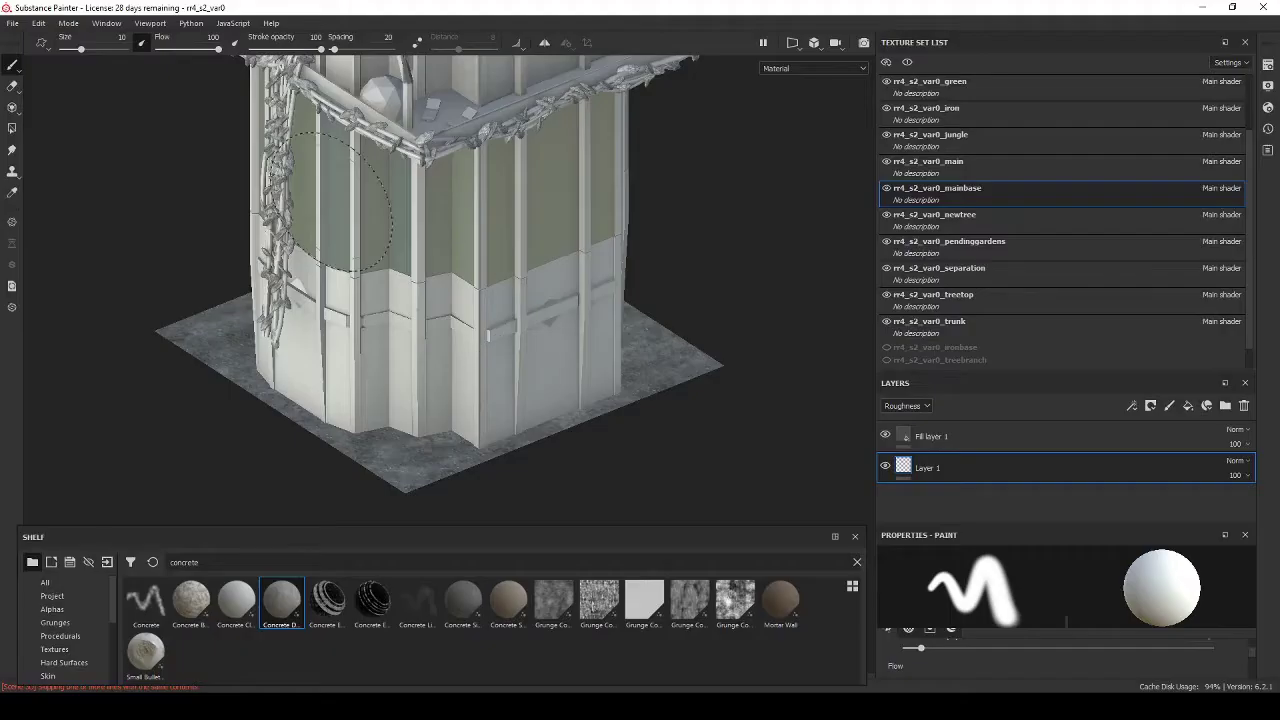
left_click(60, 66)
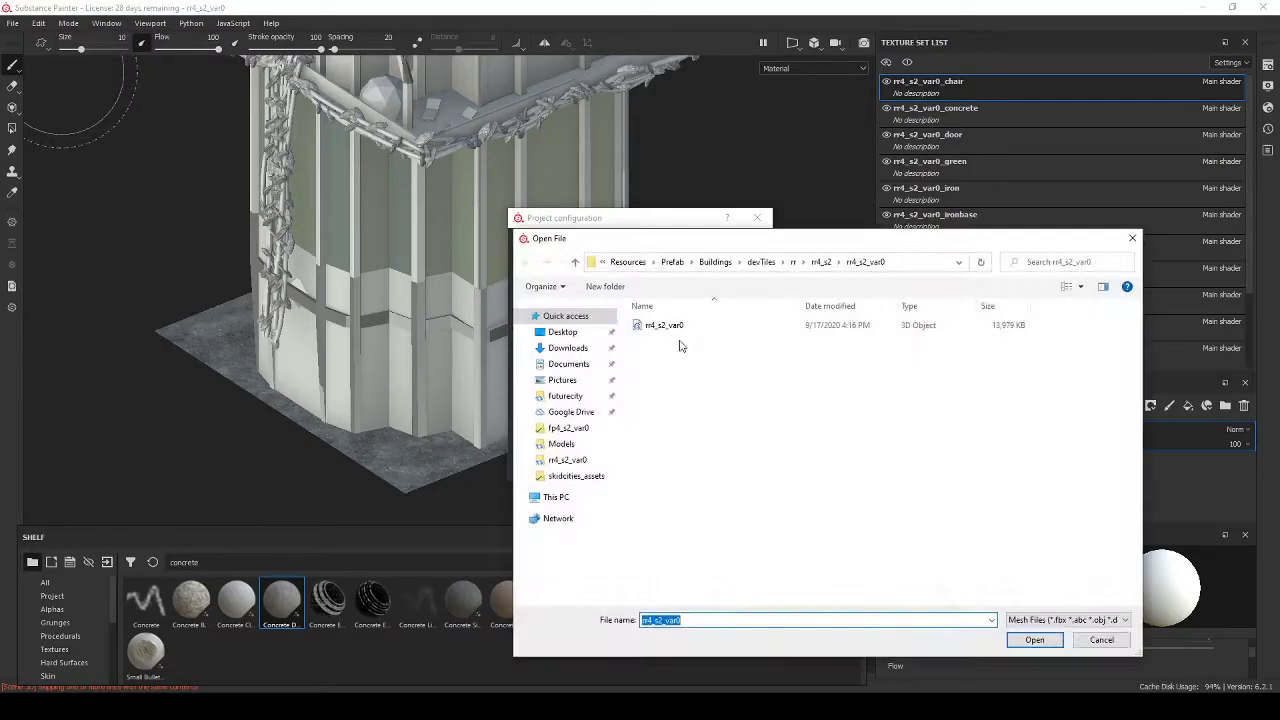
left_click(70, 23)
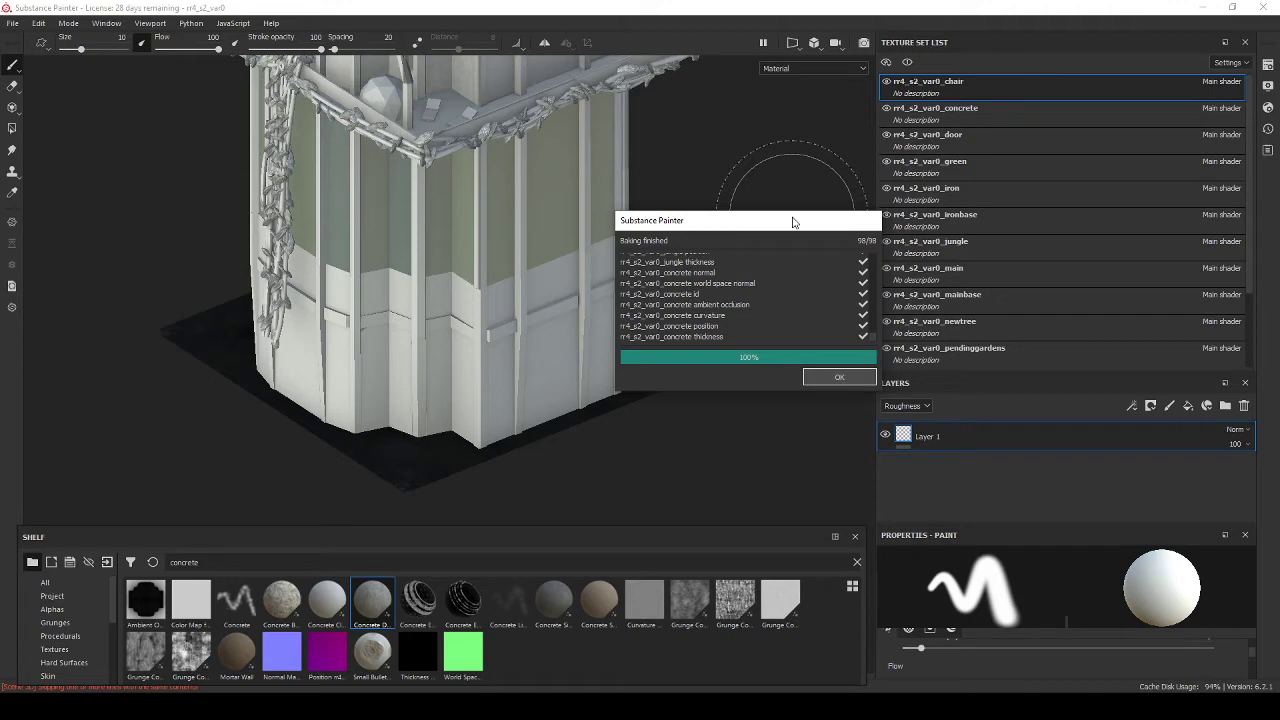
key("Return")
scroll(978, 171, "down", 2)
left_click(978, 165)
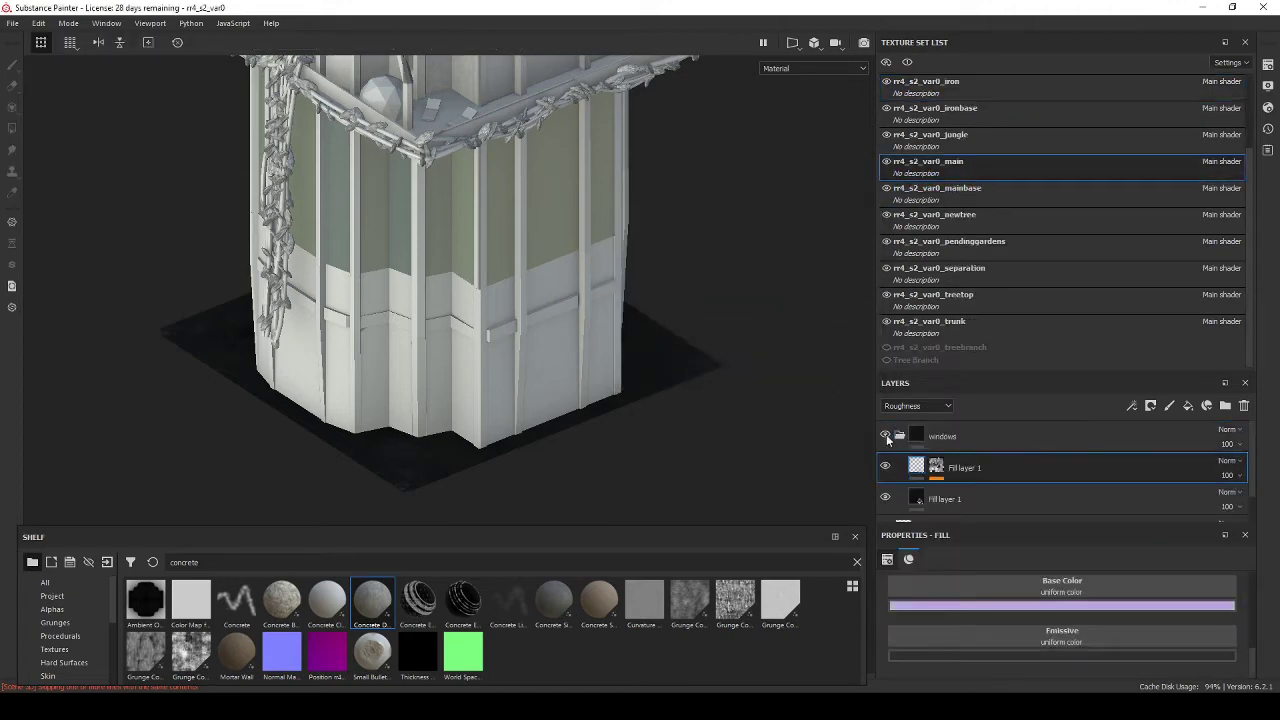
Step: In the mainbase set, add a fill layer masked by a Dirt generator and lower its dirt level
left_click(937, 188)
mouse_move(560, 420)
left_mouse_down("alt")
mouse_move(525, 391)
mouse_move(537, 314)
left_mouse_up("alt")
left_click(1188, 405)
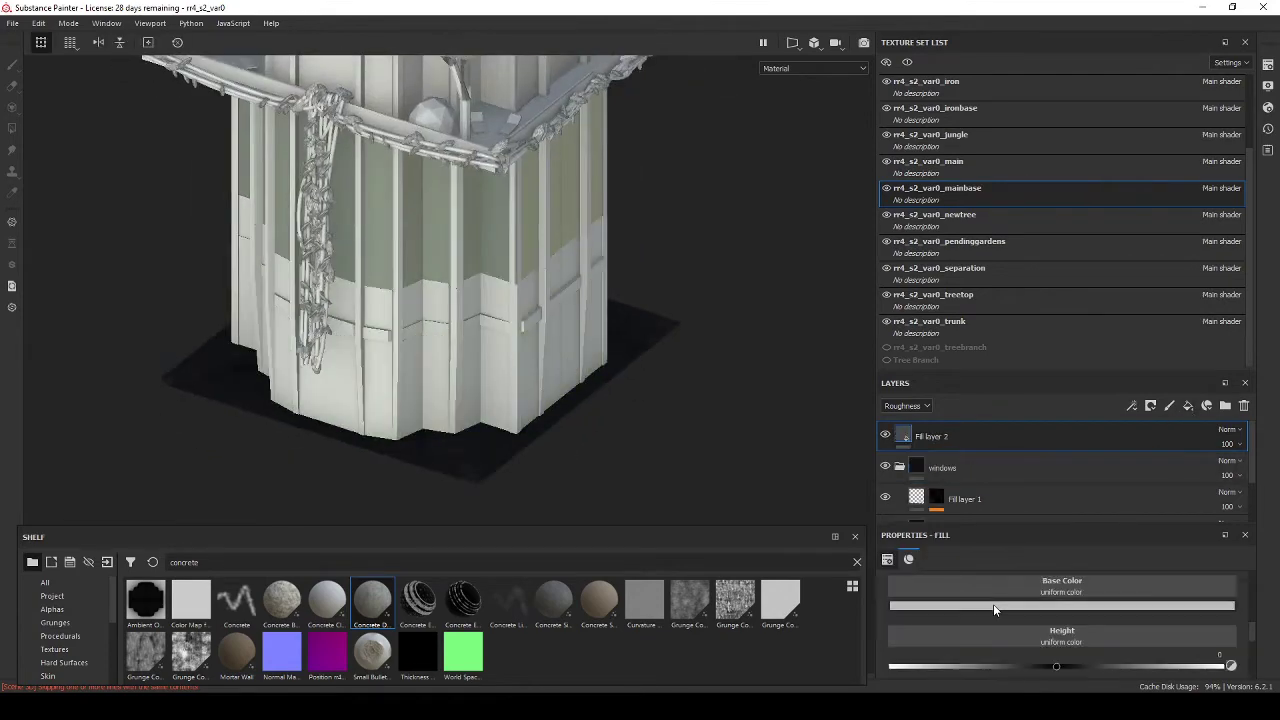
scroll(1076, 600, "up", 2)
left_click(1270, 66)
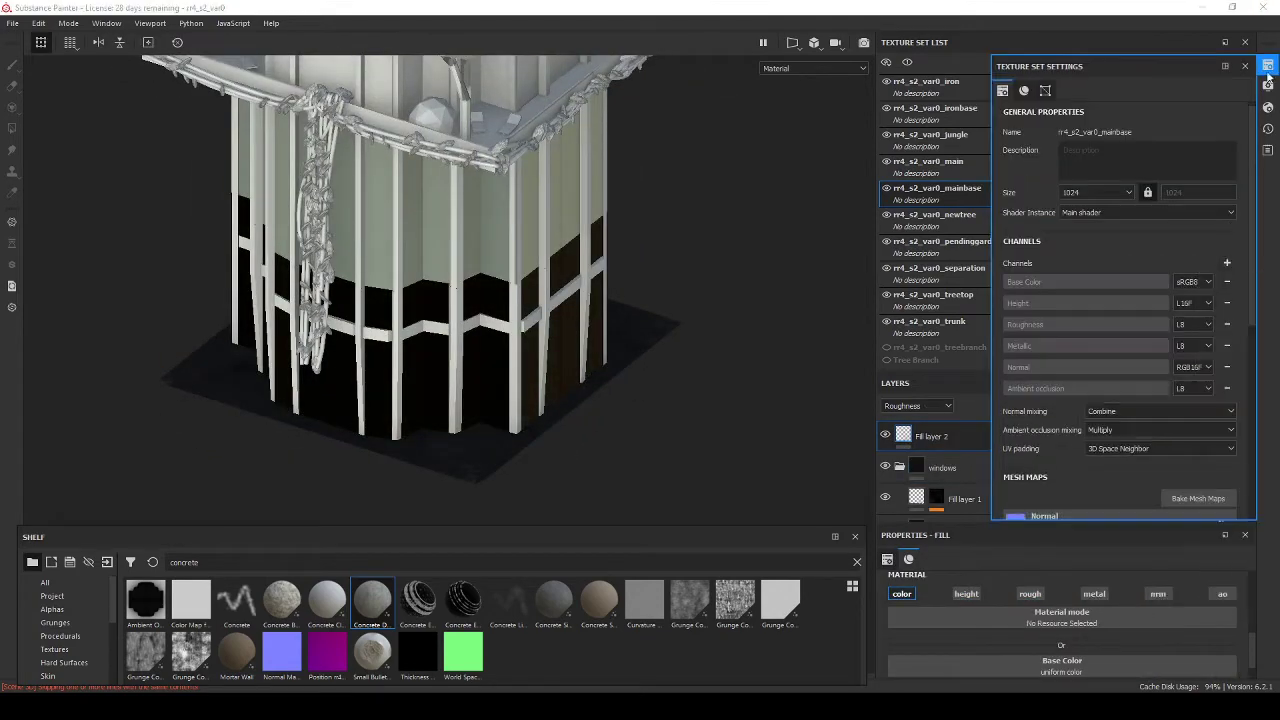
left_click(1107, 597)
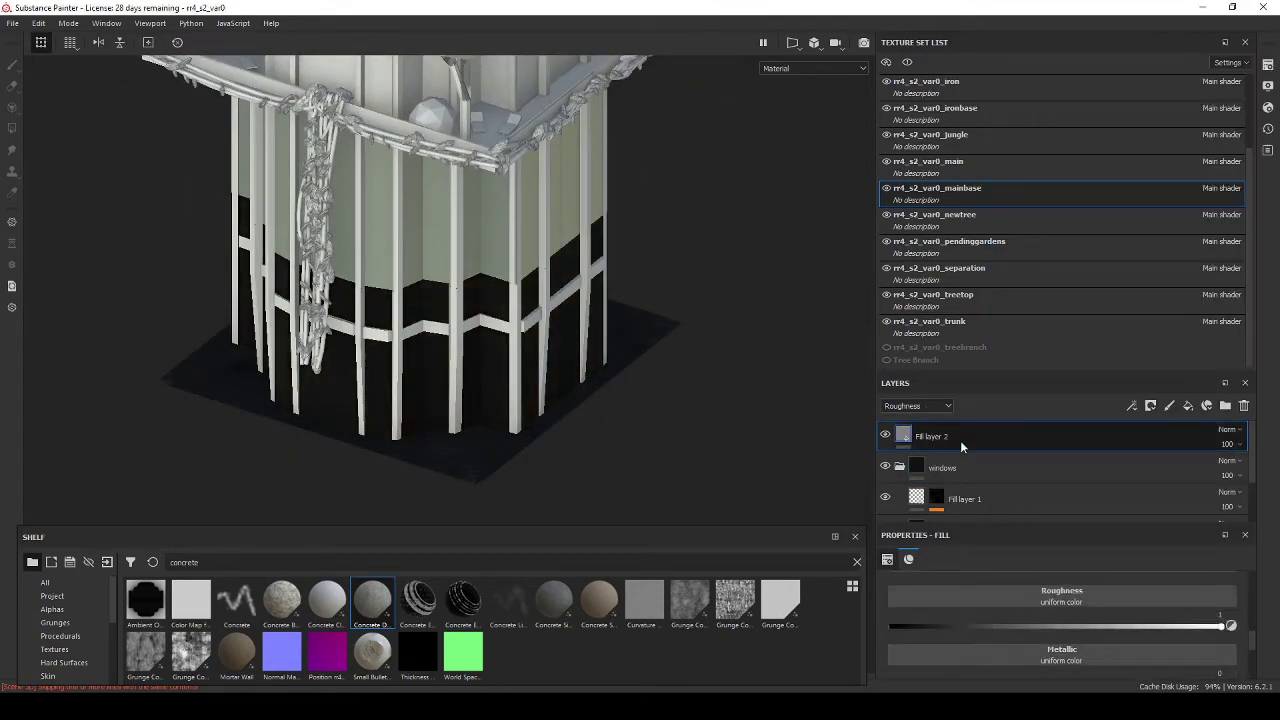
right_click(963, 438)
left_click(960, 286)
left_click(1001, 318)
left_click(1034, 600)
left_click(1085, 592)
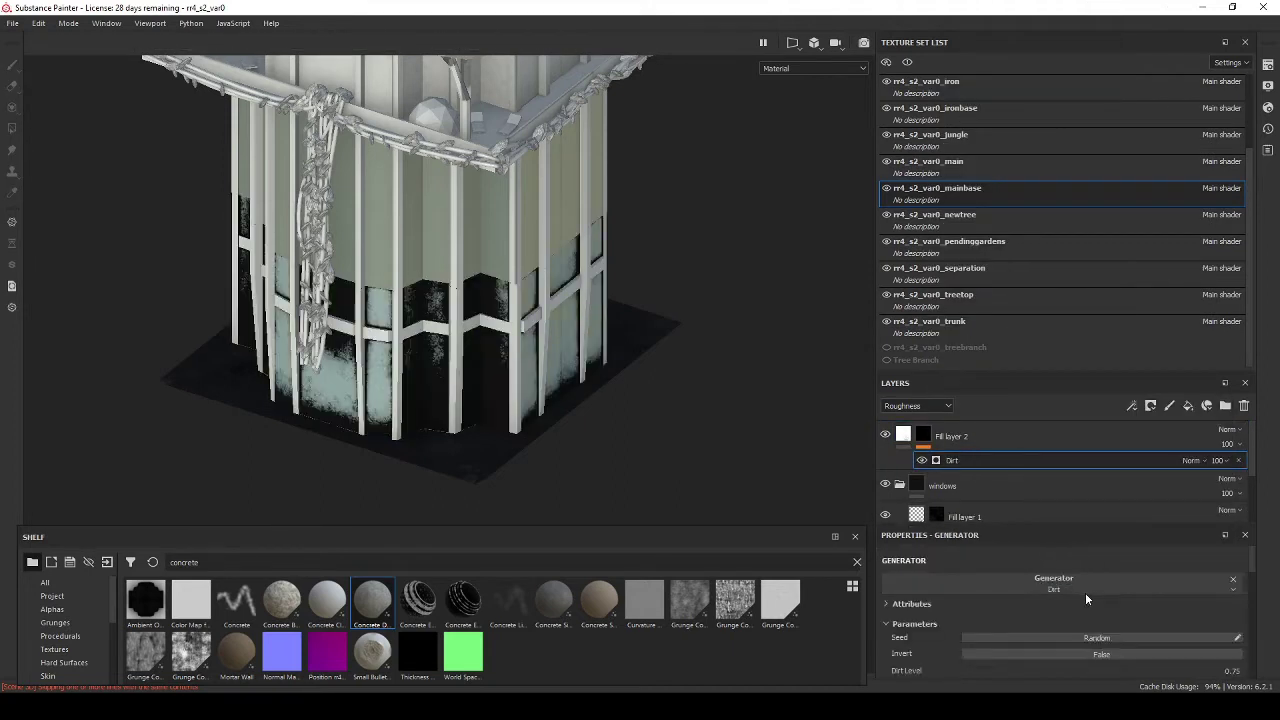
scroll(1083, 592, "down", 2)
left_click_drag(1058, 615, 1020, 606)
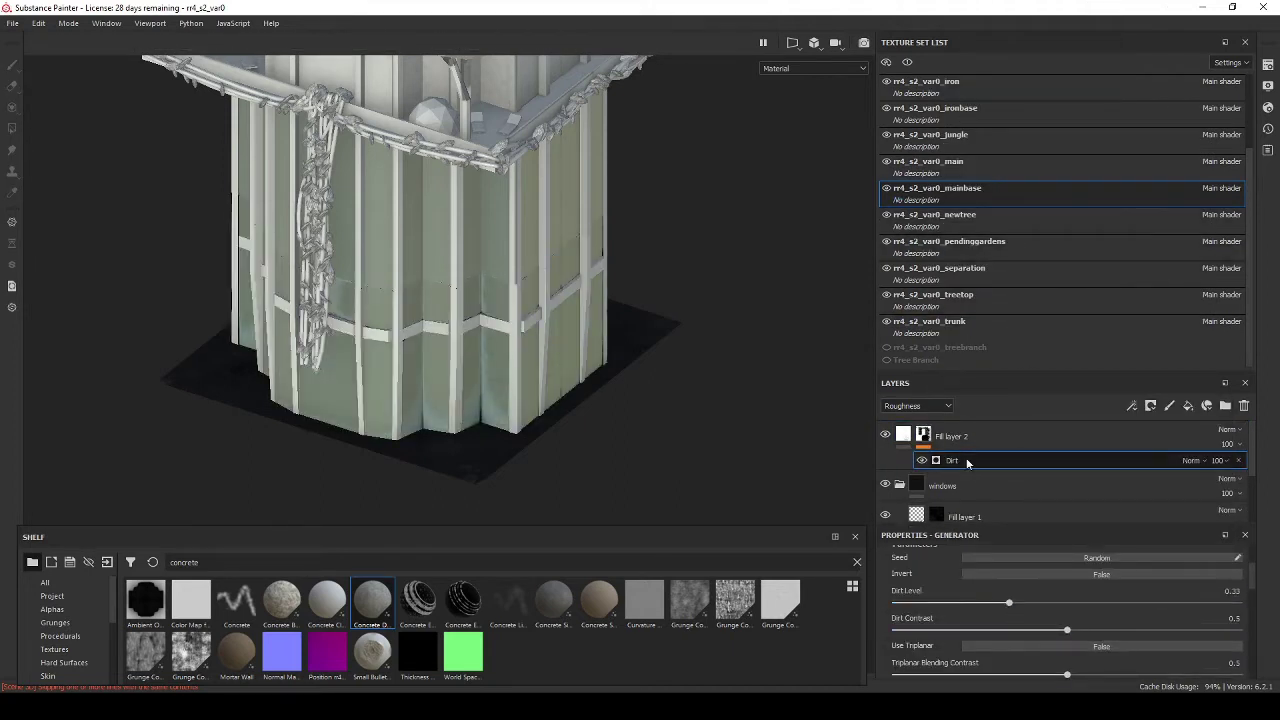
Step: Review the main set's Dirt generator, then set concrete's Dirt level to 0.46
key("1")
left_click(928, 161)
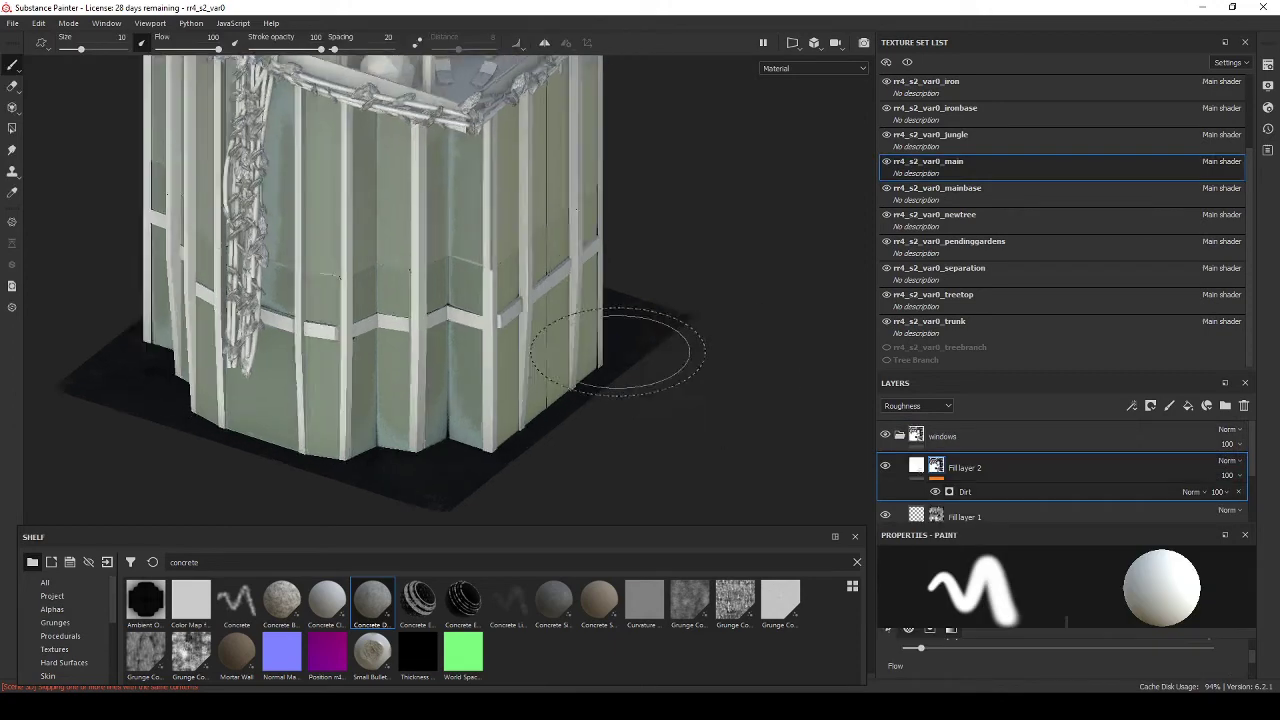
left_click(936, 466)
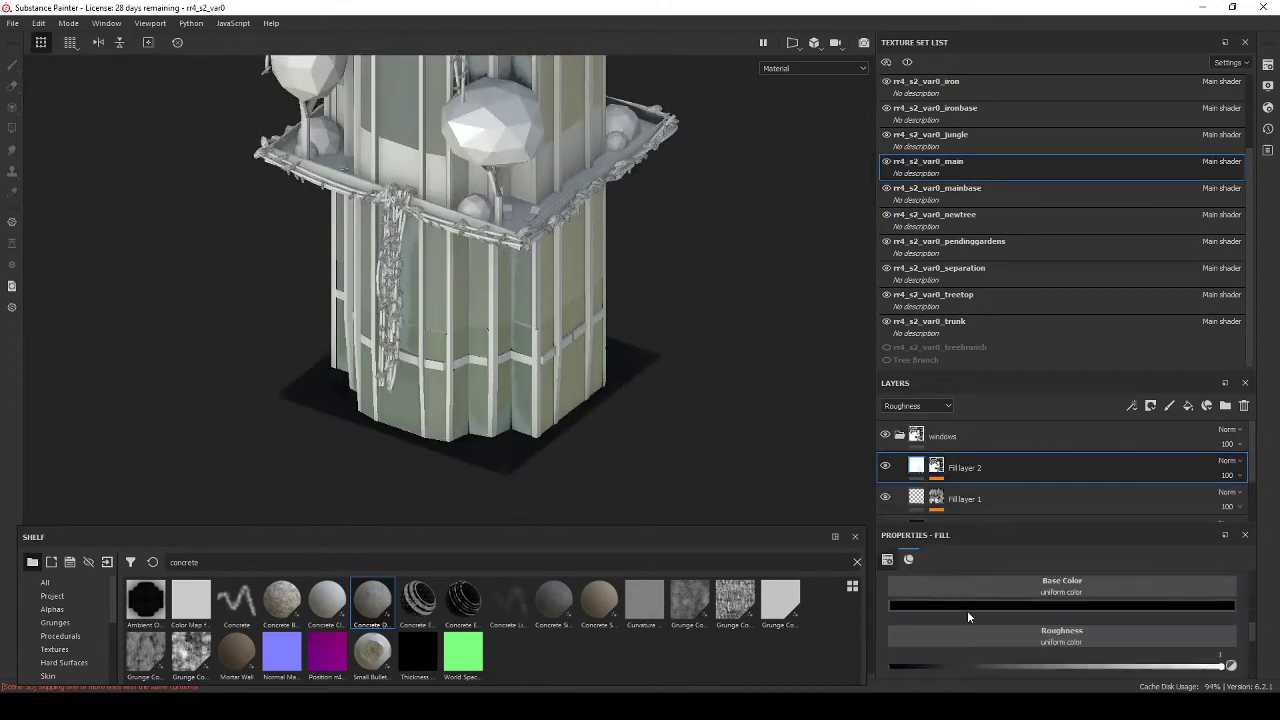
scroll(968, 617, "up", 3)
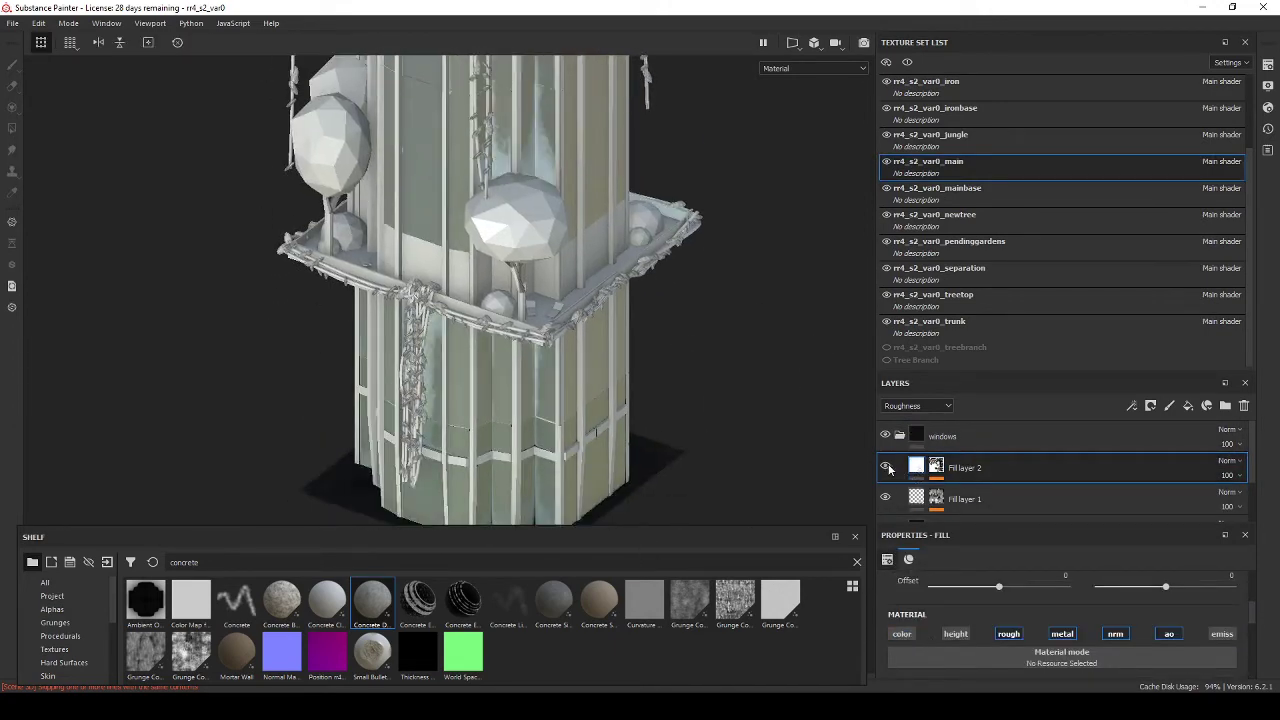
left_click(1048, 597)
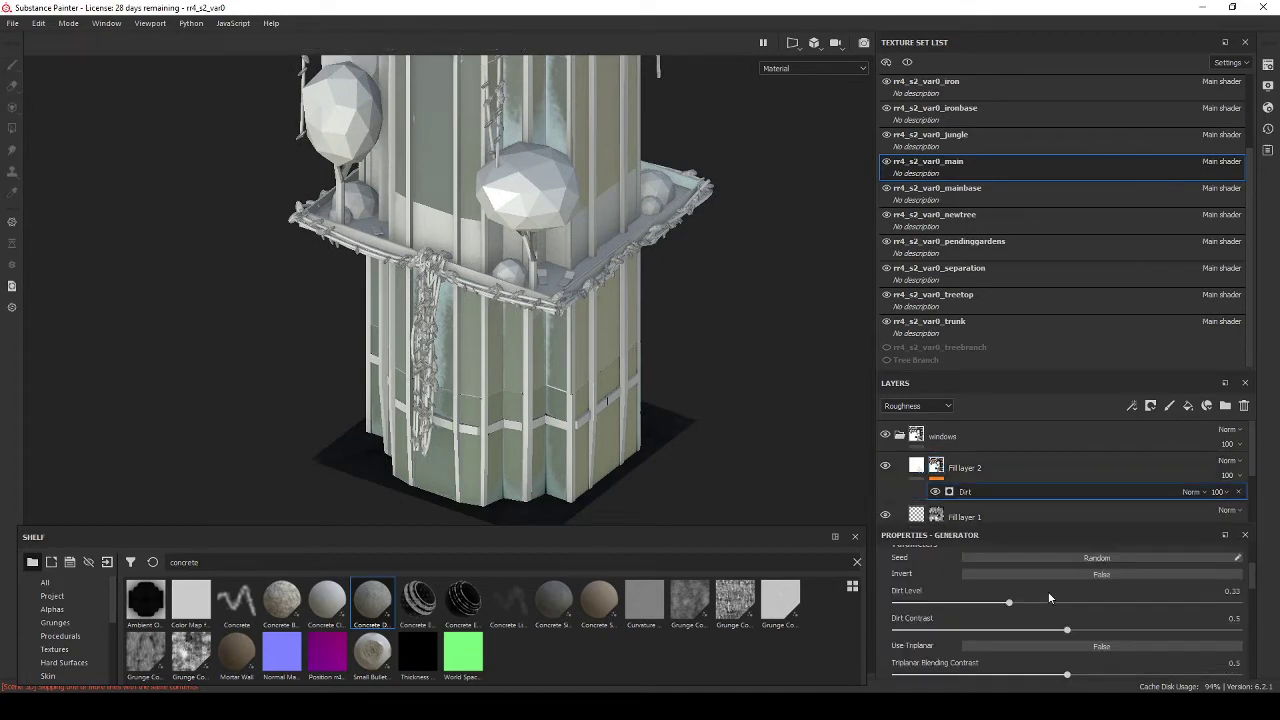
left_click_drag(732, 497, 645, 365, "alt")
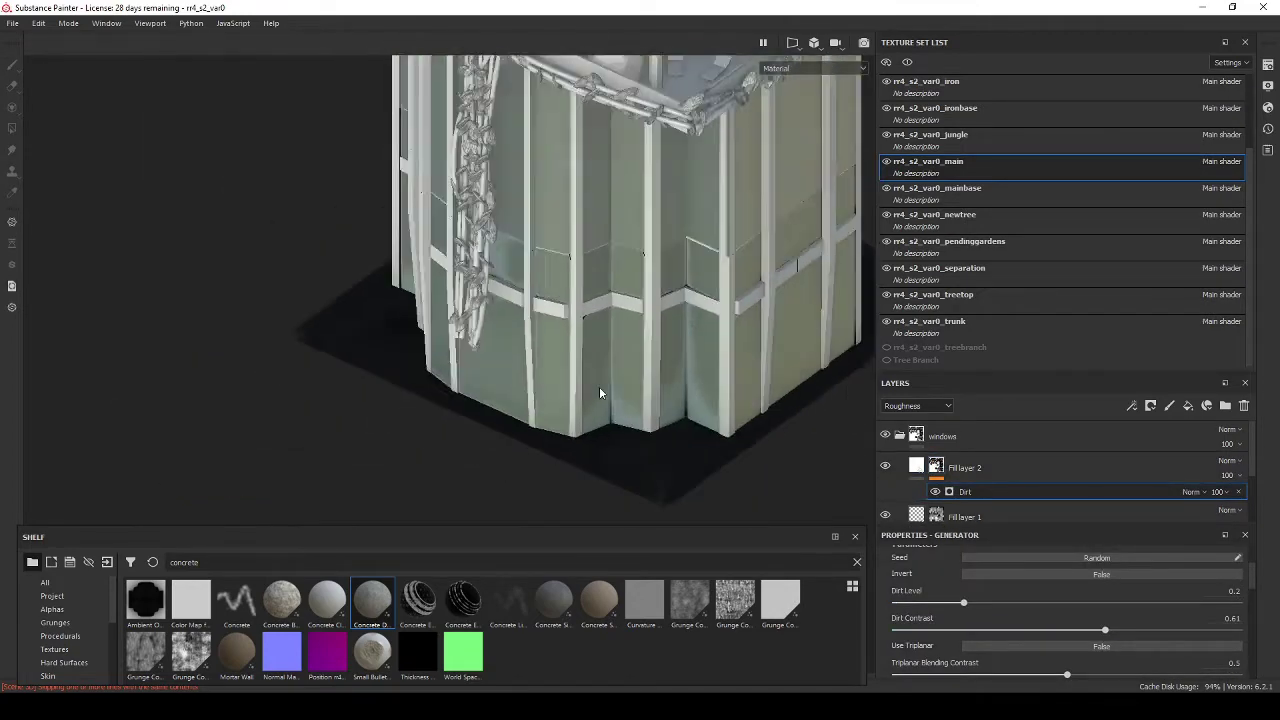
scroll(986, 200, "up", 2)
left_click(935, 108)
left_click(952, 460)
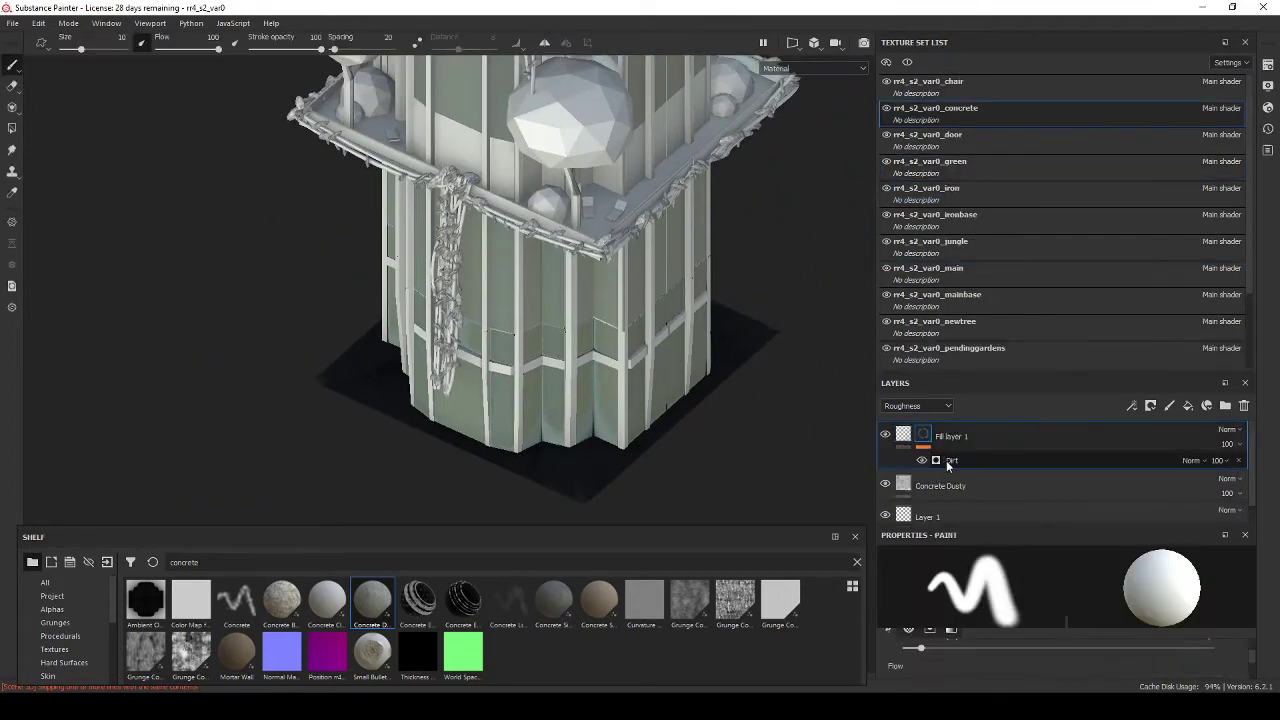
left_click_drag(963, 602, 1052, 602)
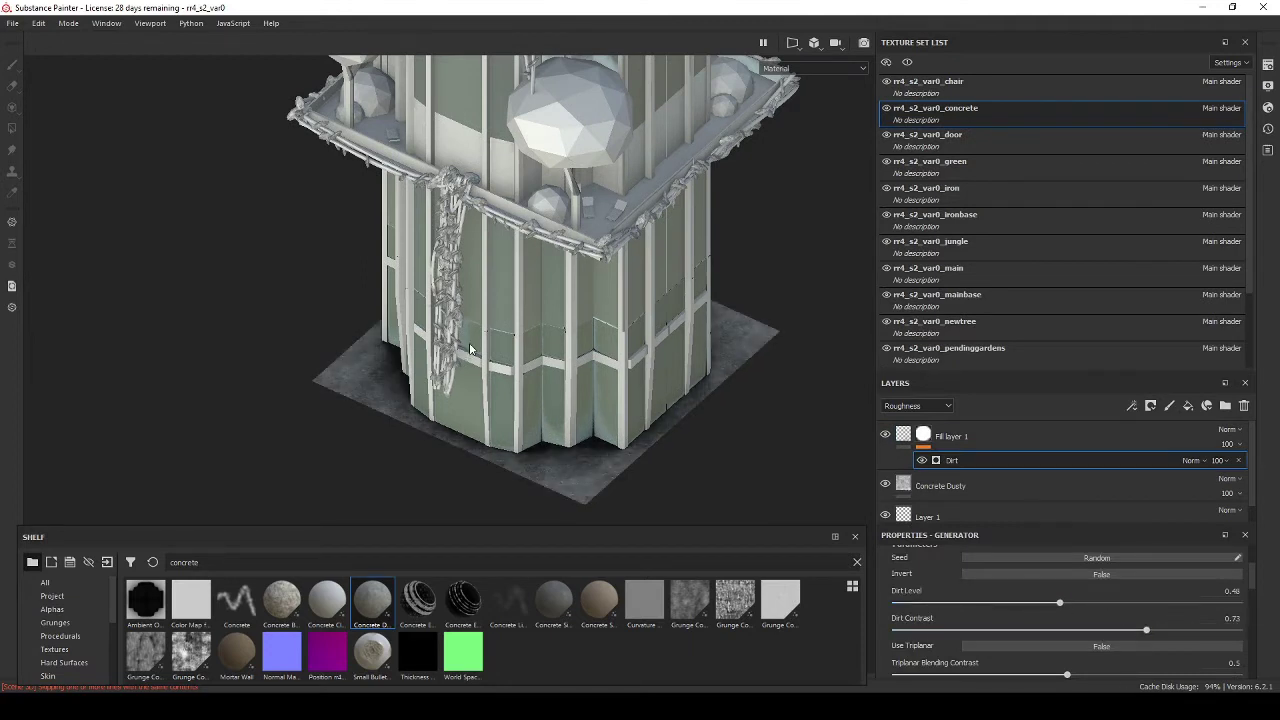
Step: Duplicate Fill layer 2 in the mainbase set and review its fill layers
left_click(972, 190)
key("ctrl+d")
scroll(1004, 598, "down", 2)
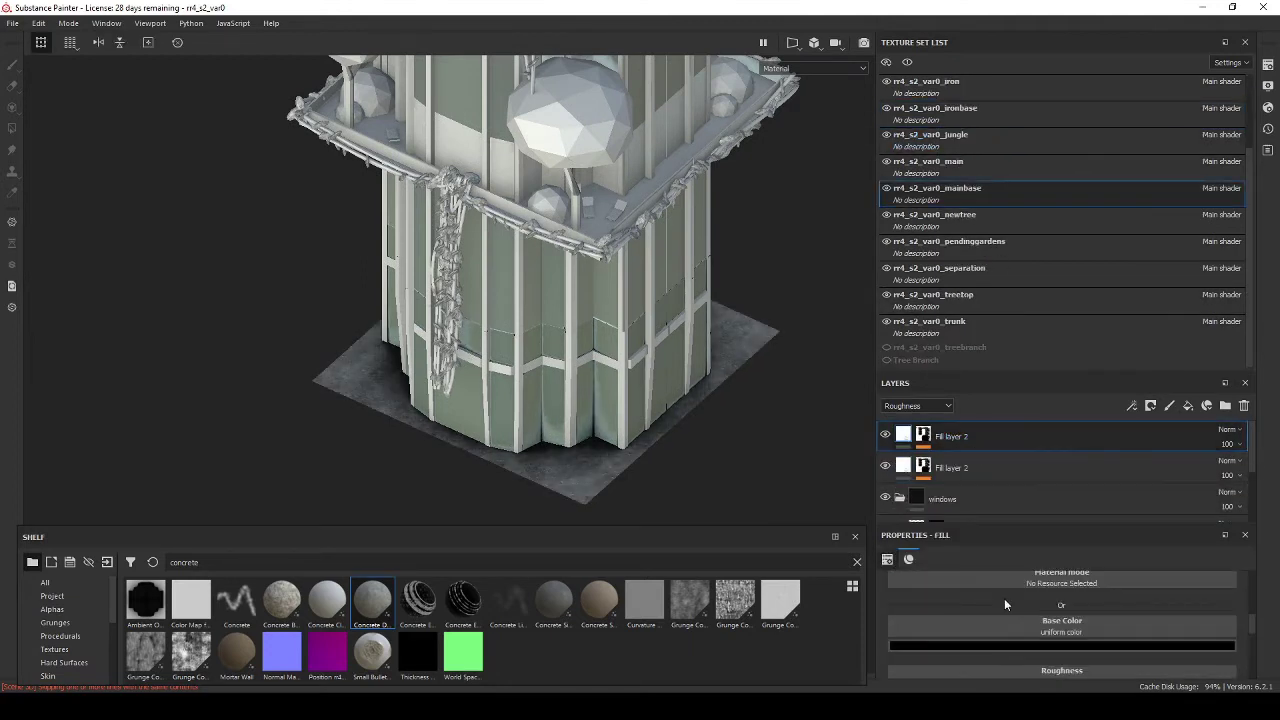
left_click(1004, 604)
scroll(1002, 597, "up", 2)
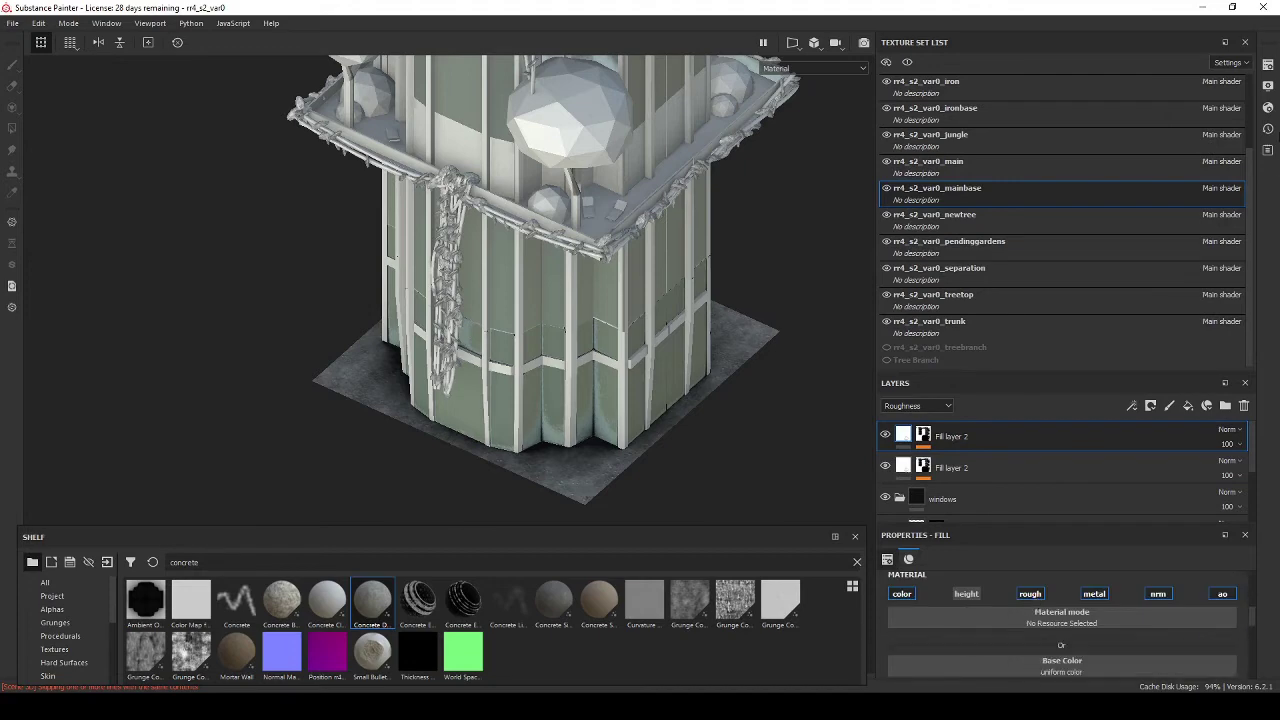
left_click(1228, 62)
scroll(923, 508, "down", 1)
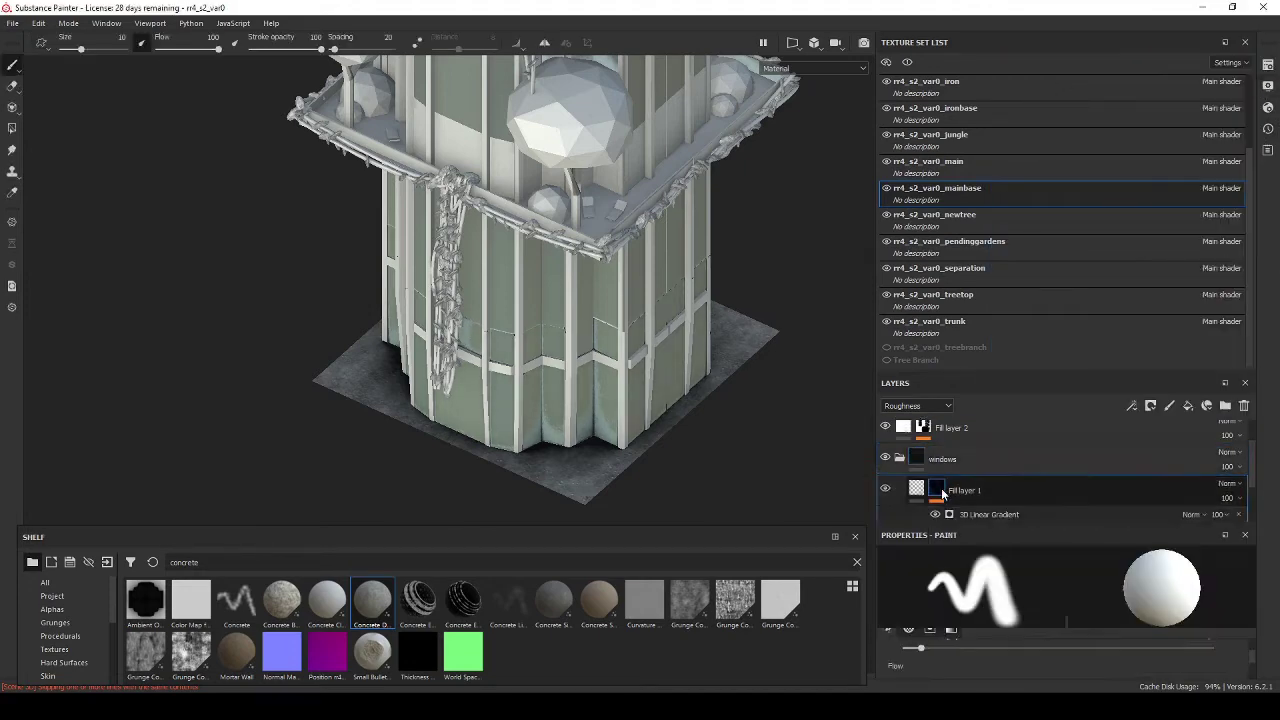
left_click(910, 460)
scroll(910, 457, "up", 1)
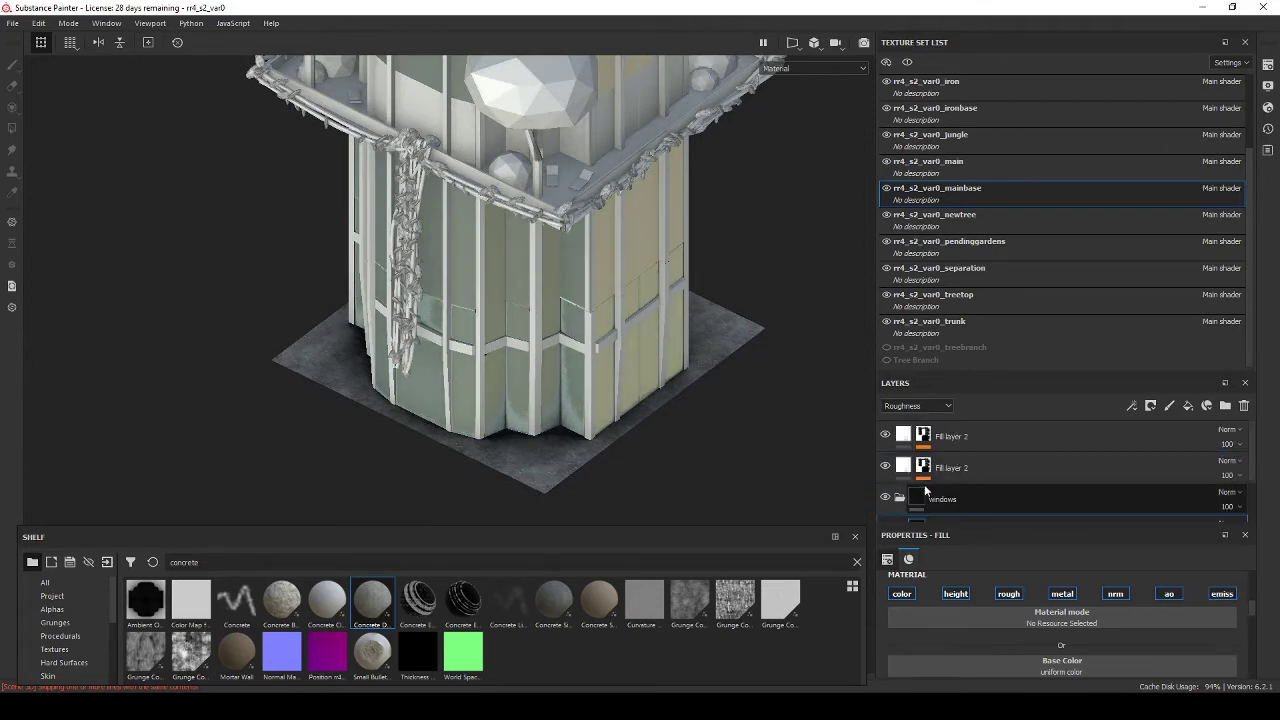
scroll(629, 366, "up", 2)
left_click_drag(629, 366, 537, 394, "alt")
scroll(530, 392, "down", 2)
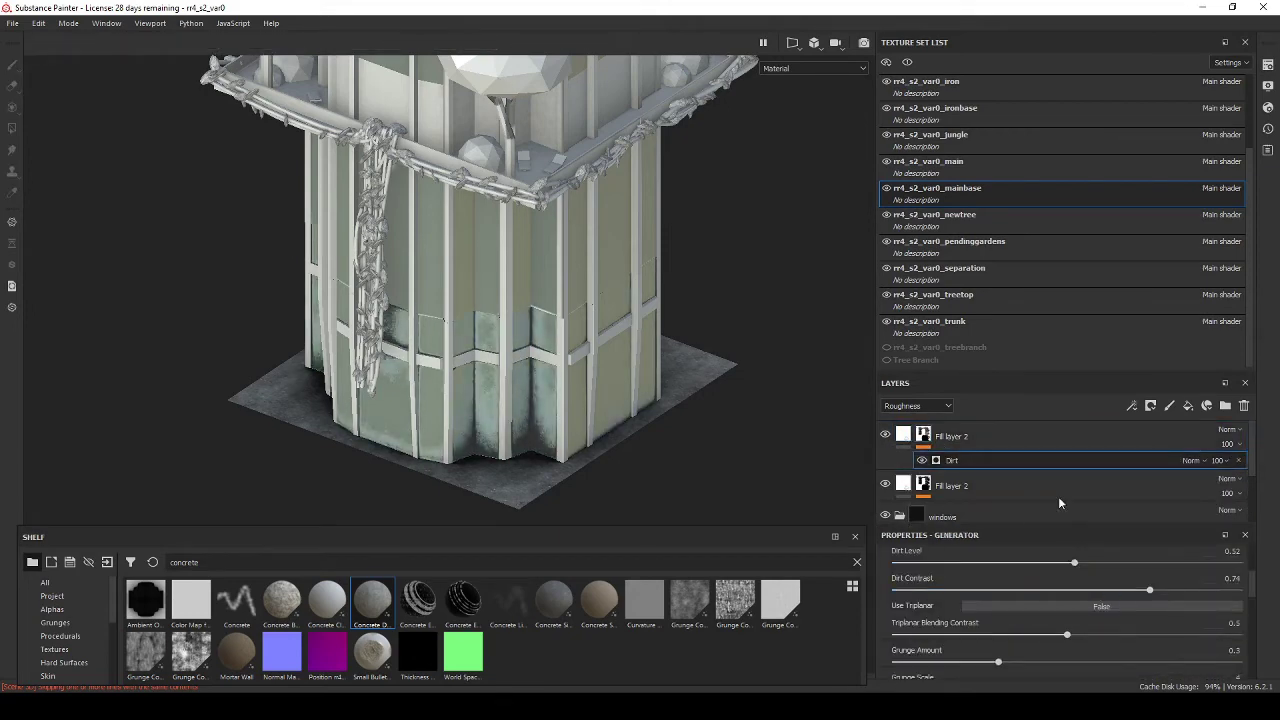
Step: Add a 'dirt' folder with a black mask using a 3D Linear Gradient at 0.97 balance
left_click(1225, 405)
type("dirt")
key("Return")
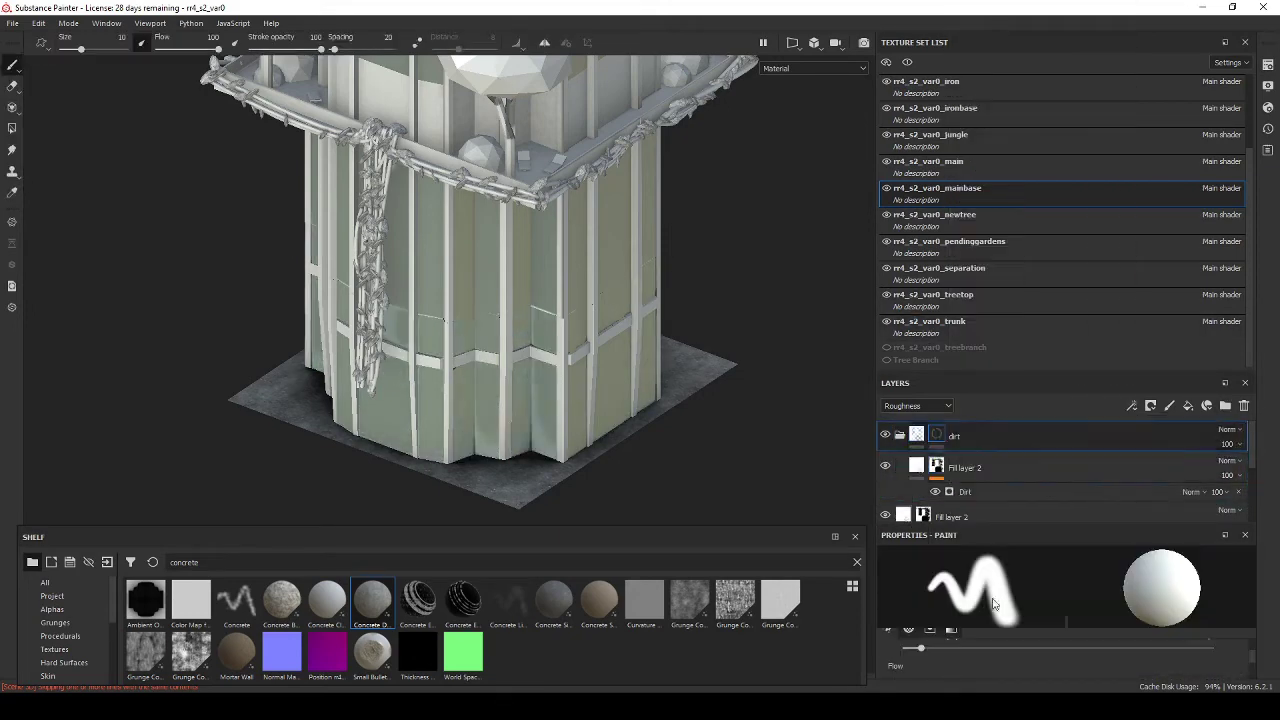
right_click(940, 445)
left_click(929, 323)
left_click(1041, 430)
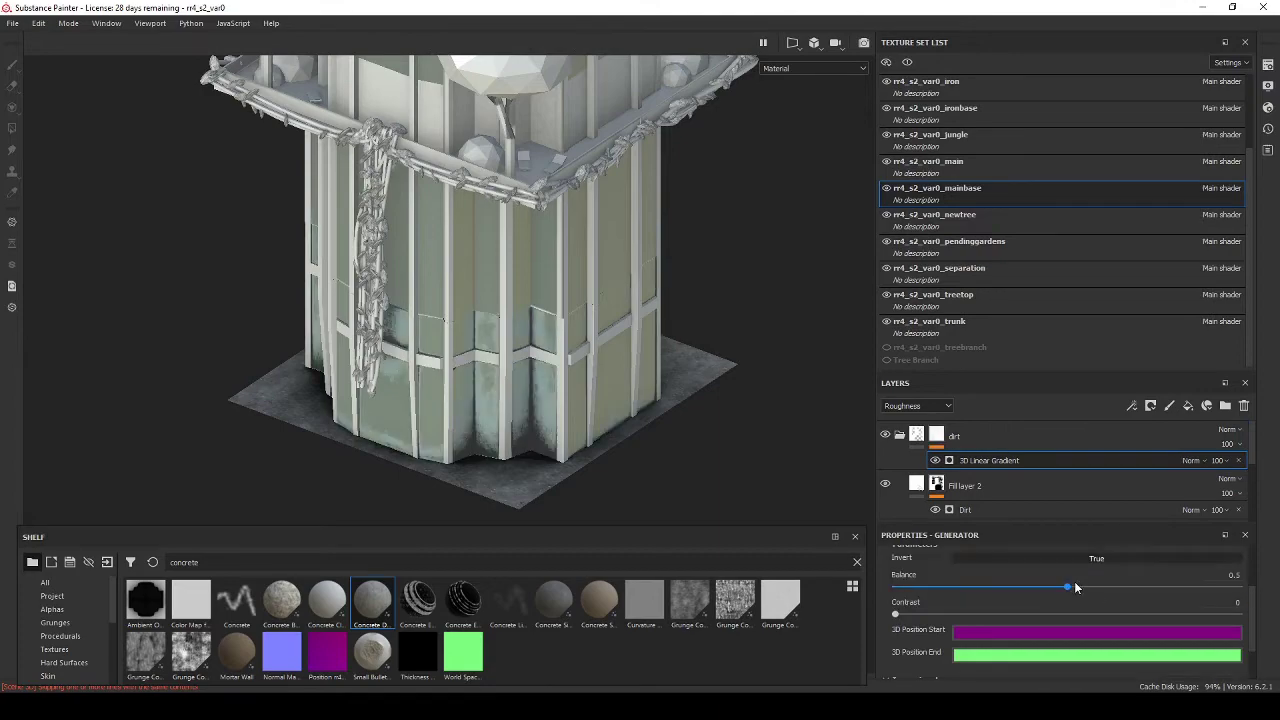
left_click_drag(1227, 587, 1229, 587)
mouse_move(700, 350)
left_mouse_down("alt")
mouse_move(737, 343)
mouse_move(483, 408)
left_mouse_up("alt")
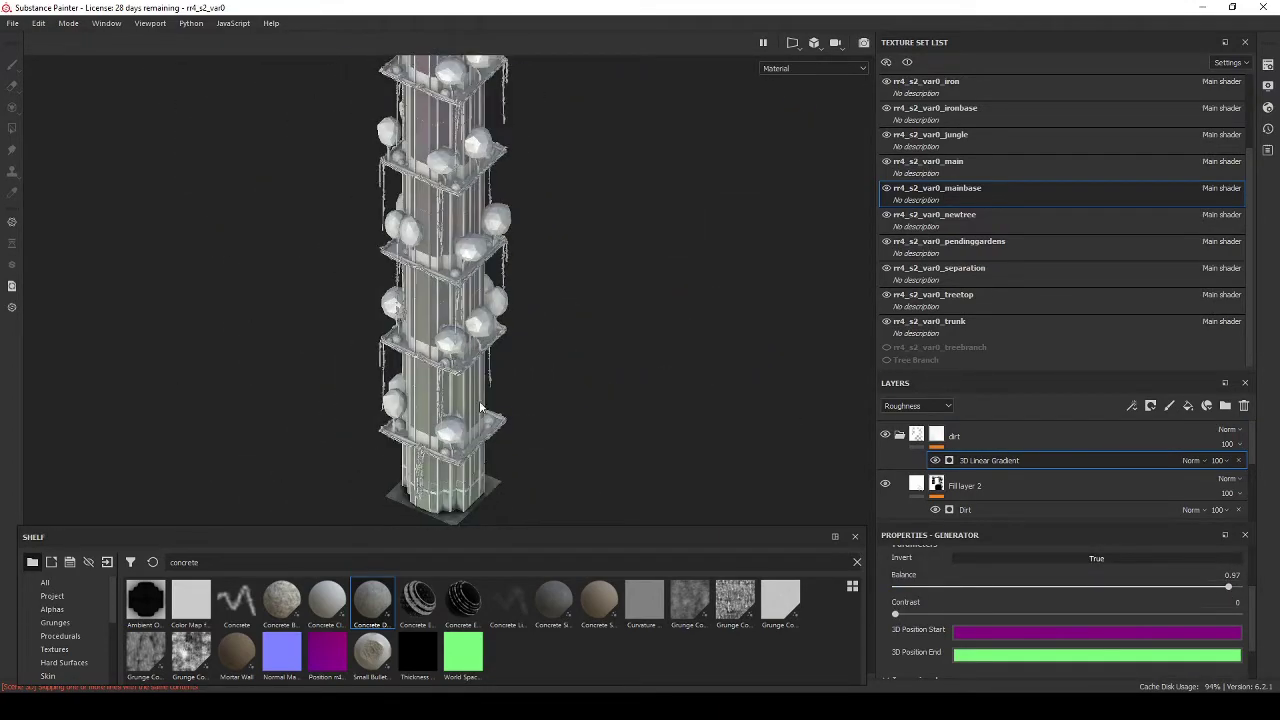
Step: Lower the Dirt generator level on the main set's Fill layer 2 to 0.32
left_click(928, 161)
left_click(945, 474)
left_click(988, 491)
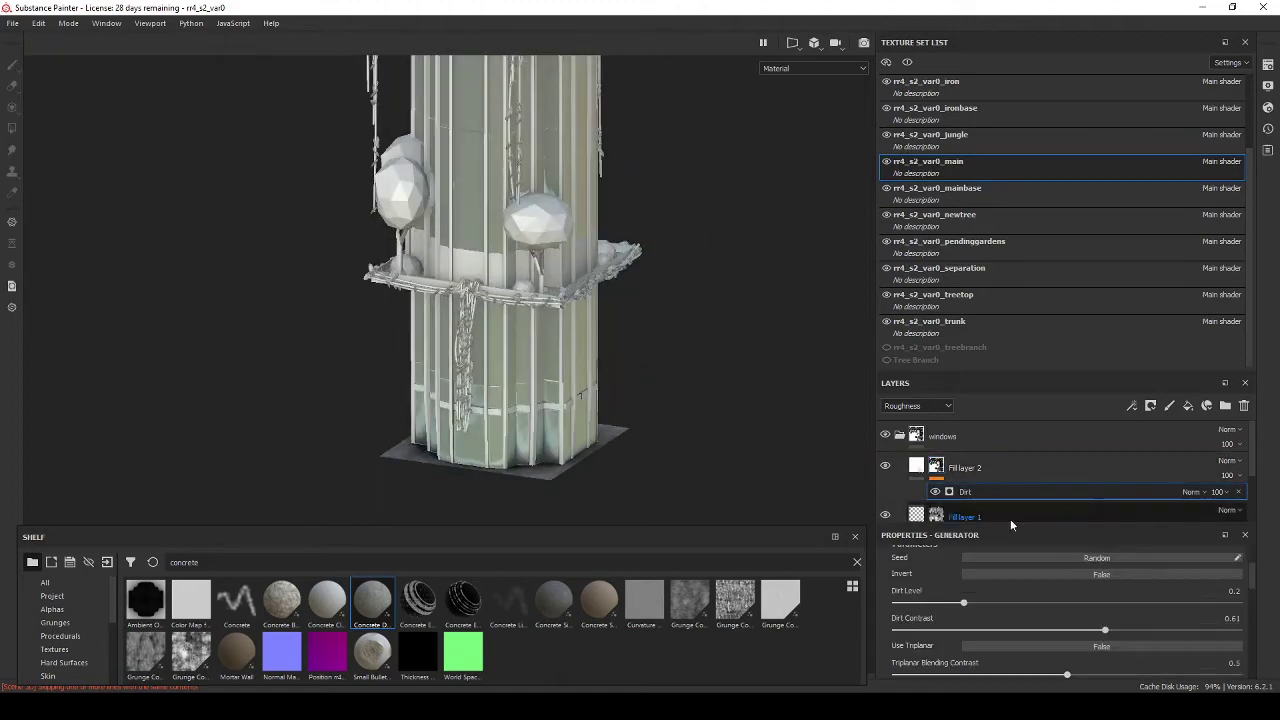
left_click_drag(1016, 598, 1005, 602)
left_click_drag(560, 300, 481, 363, "alt")
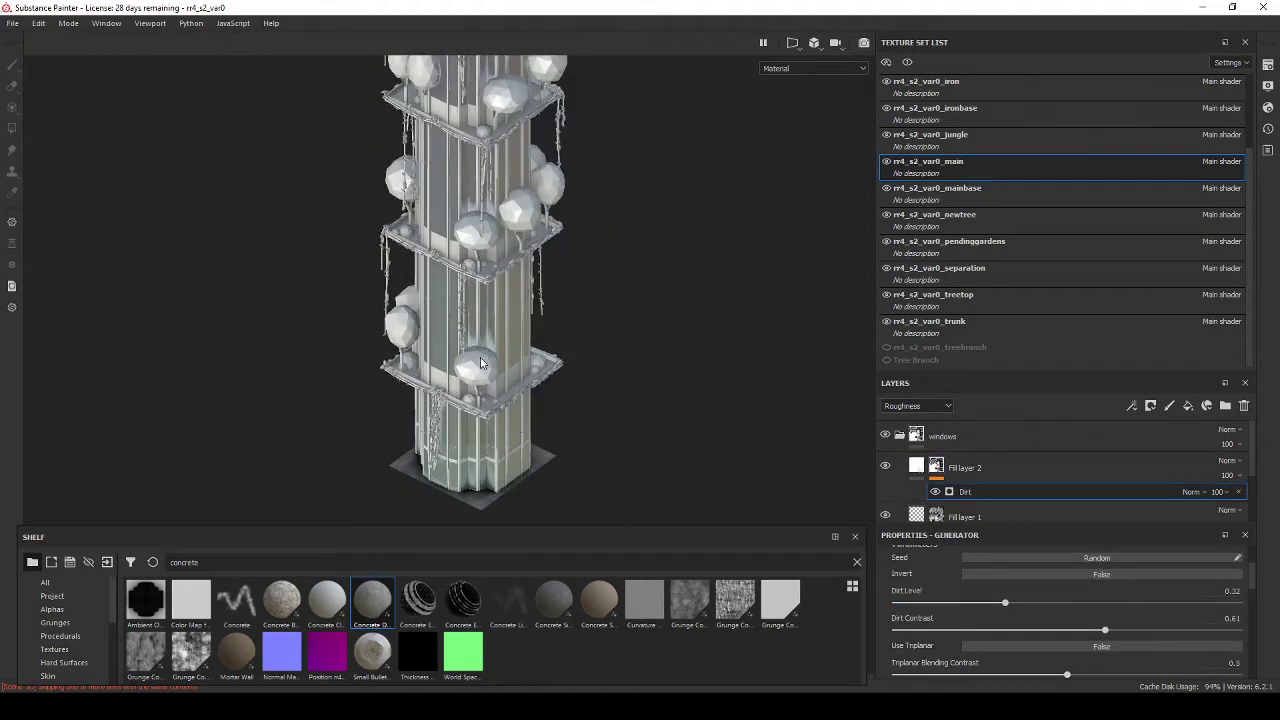
left_click(926, 81)
left_click(1225, 405)
Step: Name the new folder 'iron', instantiate it across texture sets, and place a fill layer inside
type("iron")
right_click(936, 436)
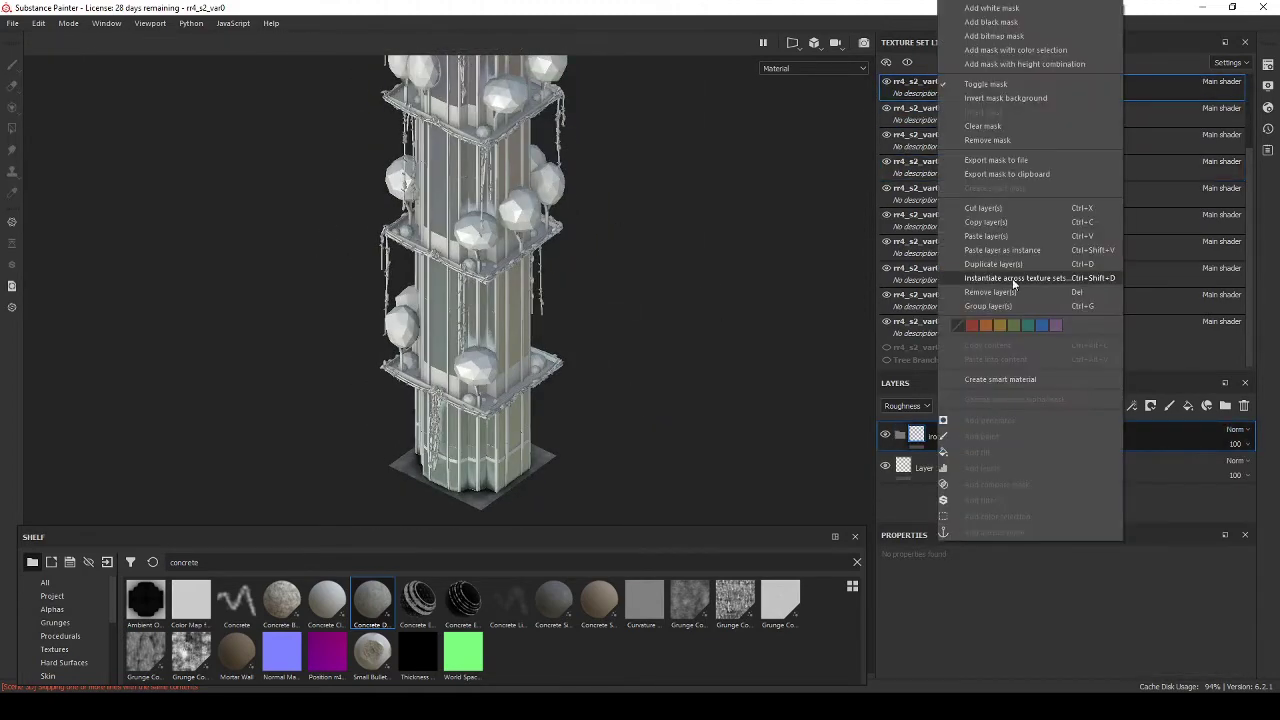
left_click(1014, 280)
left_click(613, 459)
left_click(1188, 405)
left_click_drag(1078, 447, 969, 455)
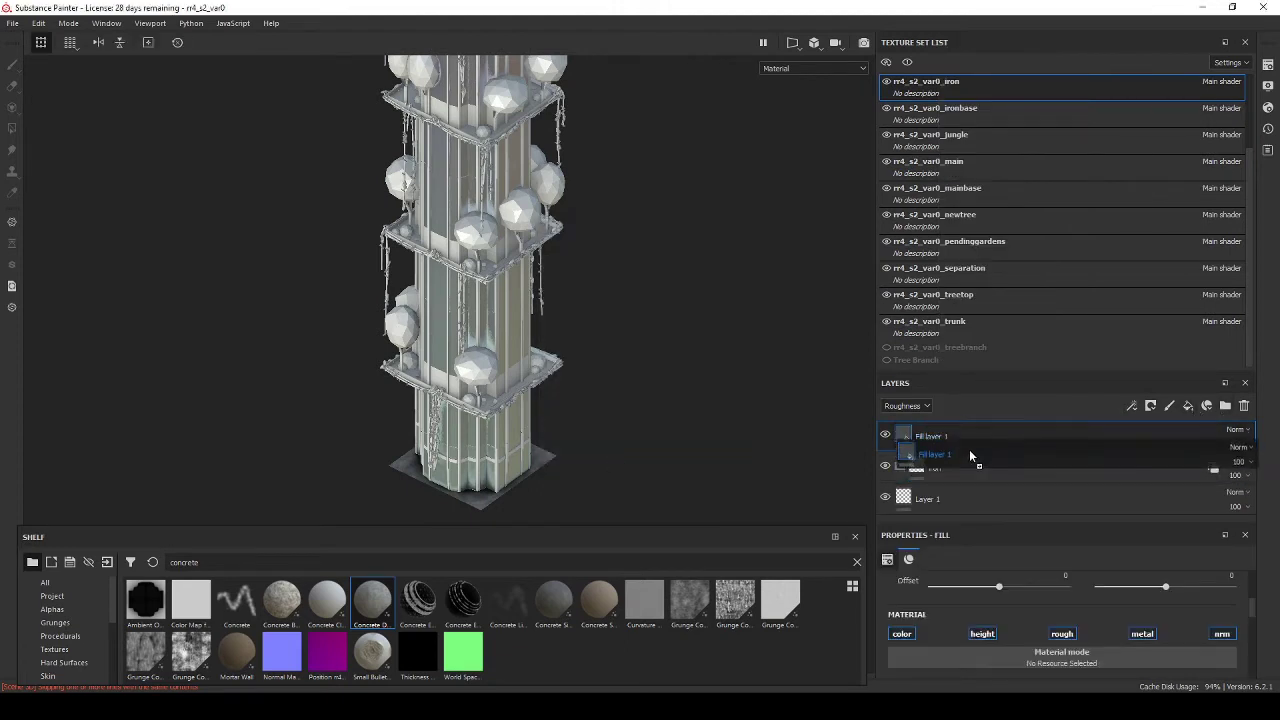
left_click(1022, 592)
scroll(1072, 621, "down", 2)
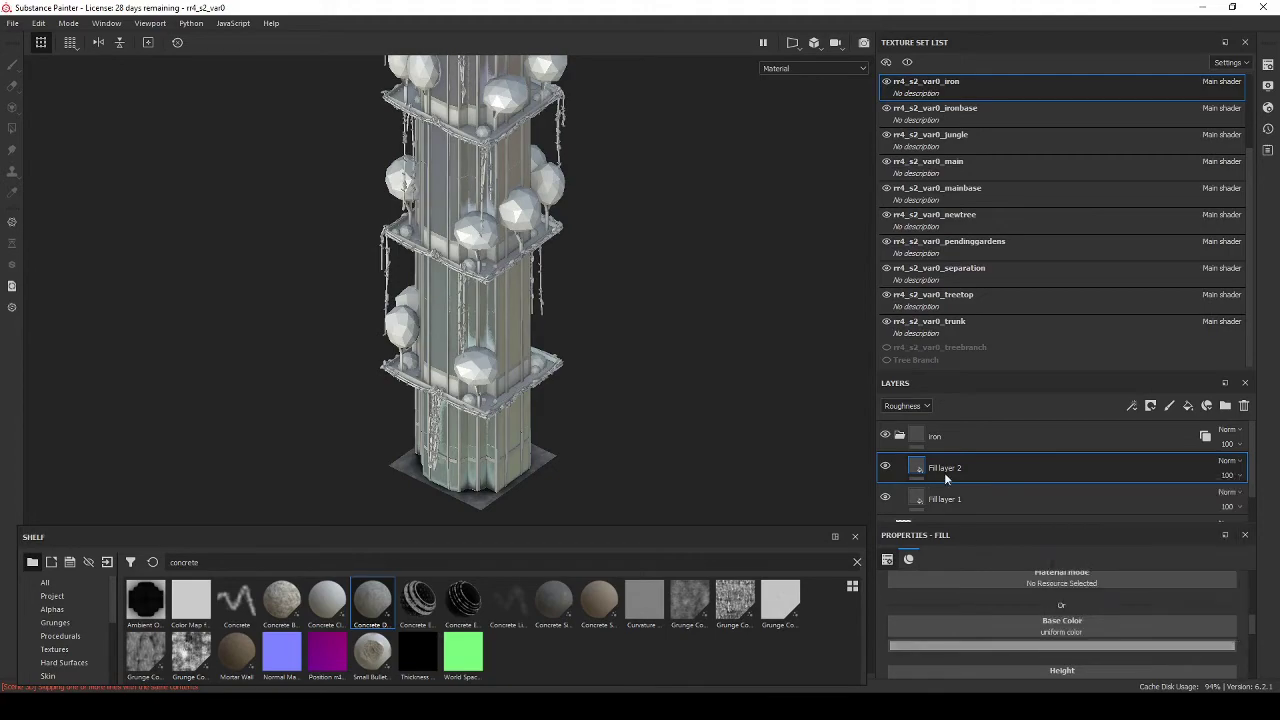
Step: Give Fill layer 2 a black mask with a Metal Edge Wear generator for worn edges
right_click(945, 467)
left_click(1042, 589)
left_click(1133, 514)
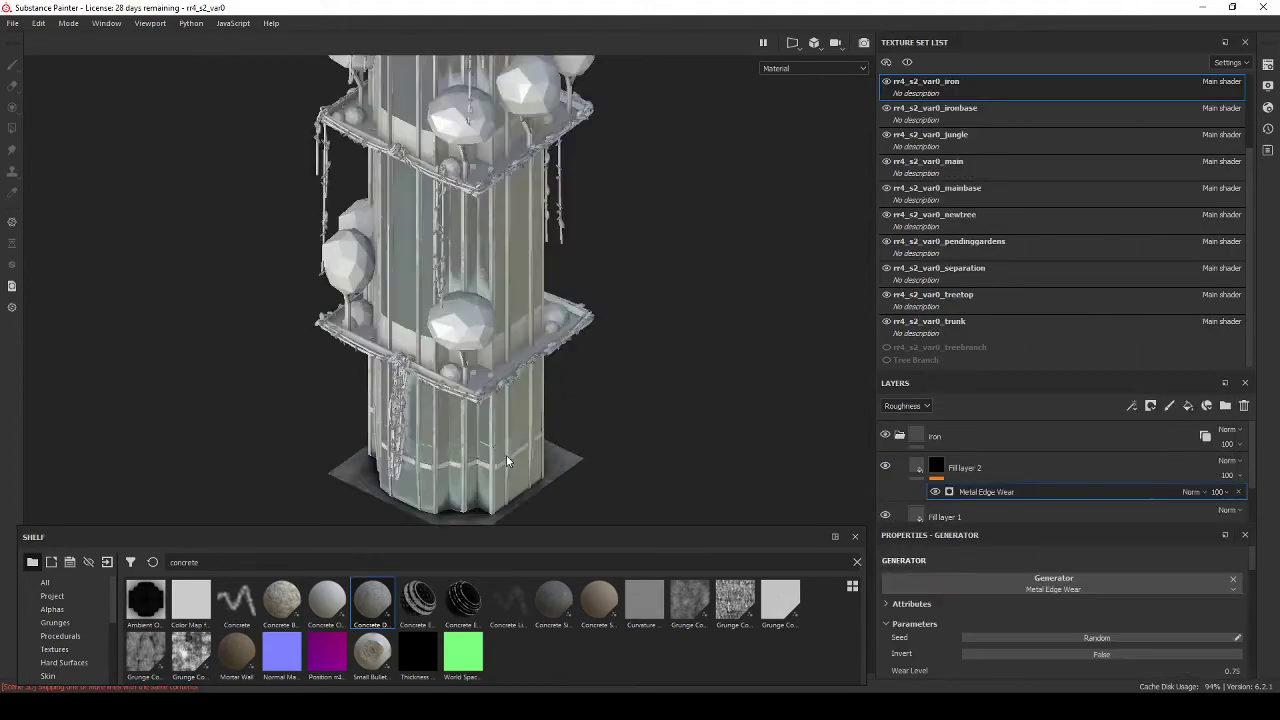
scroll(463, 369, "up", 5)
left_click_drag(463, 369, 430, 380, "alt")
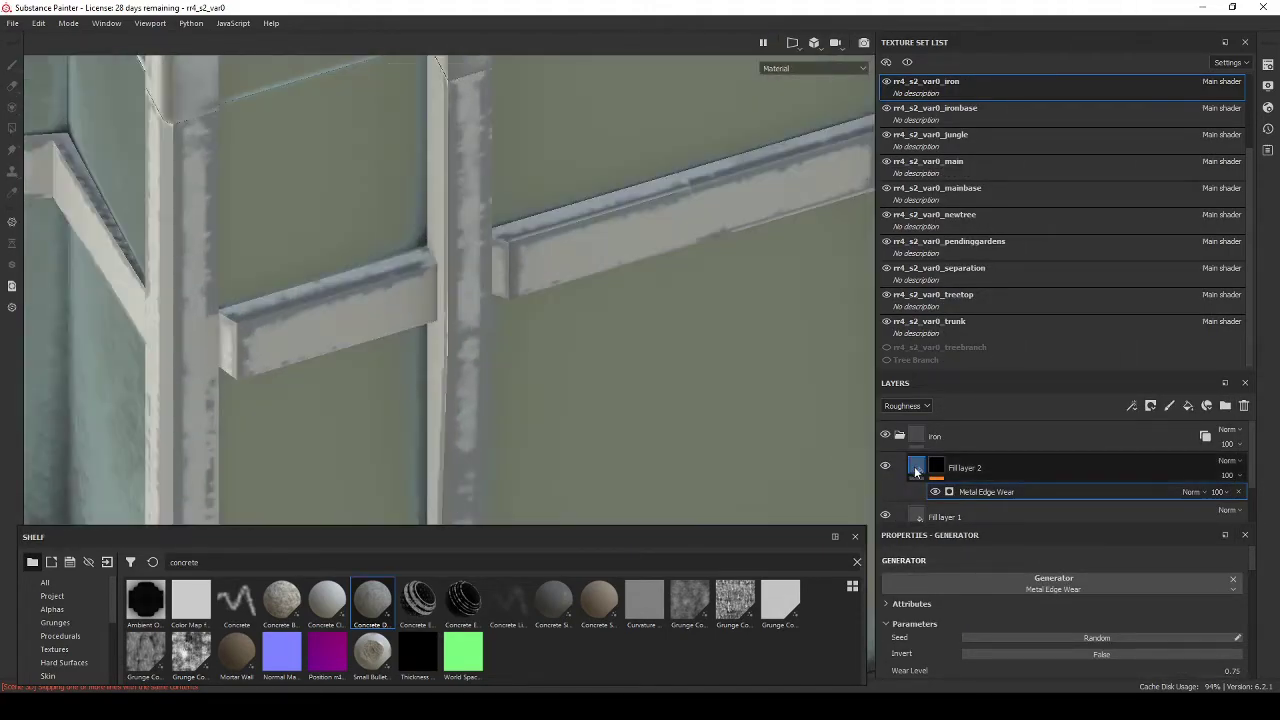
left_click(936, 467)
left_click(965, 527)
left_click(936, 467)
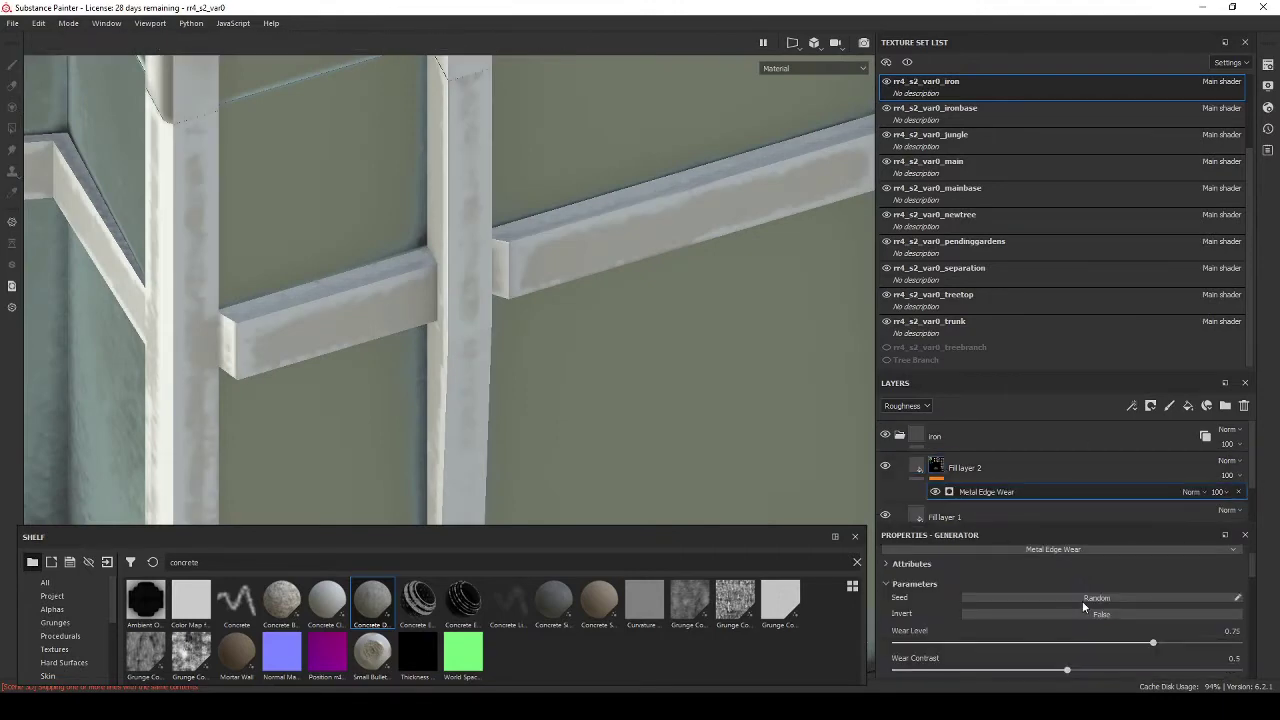
scroll(571, 370, "down", 5)
scroll(571, 370, "down", 4)
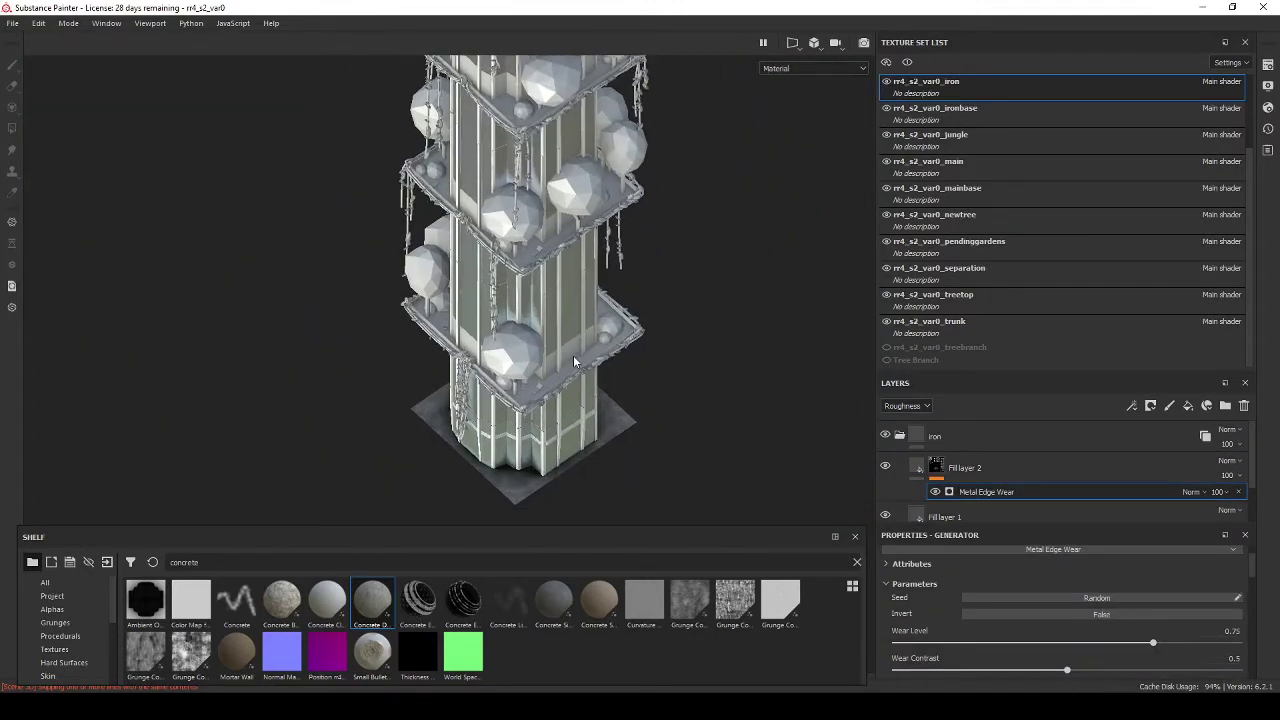
left_click_drag(590, 356, 592, 330, "alt")
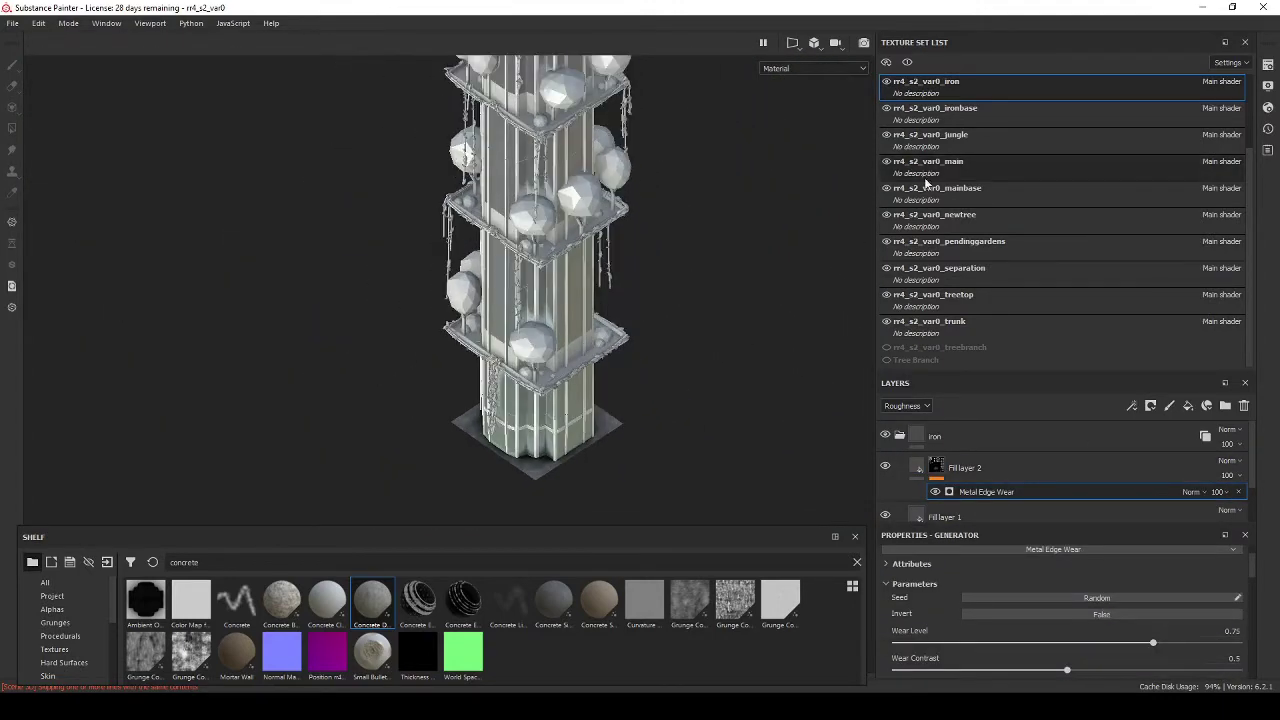
Step: Switch to the separation texture set and frame the tower side-on
left_click(1000, 272)
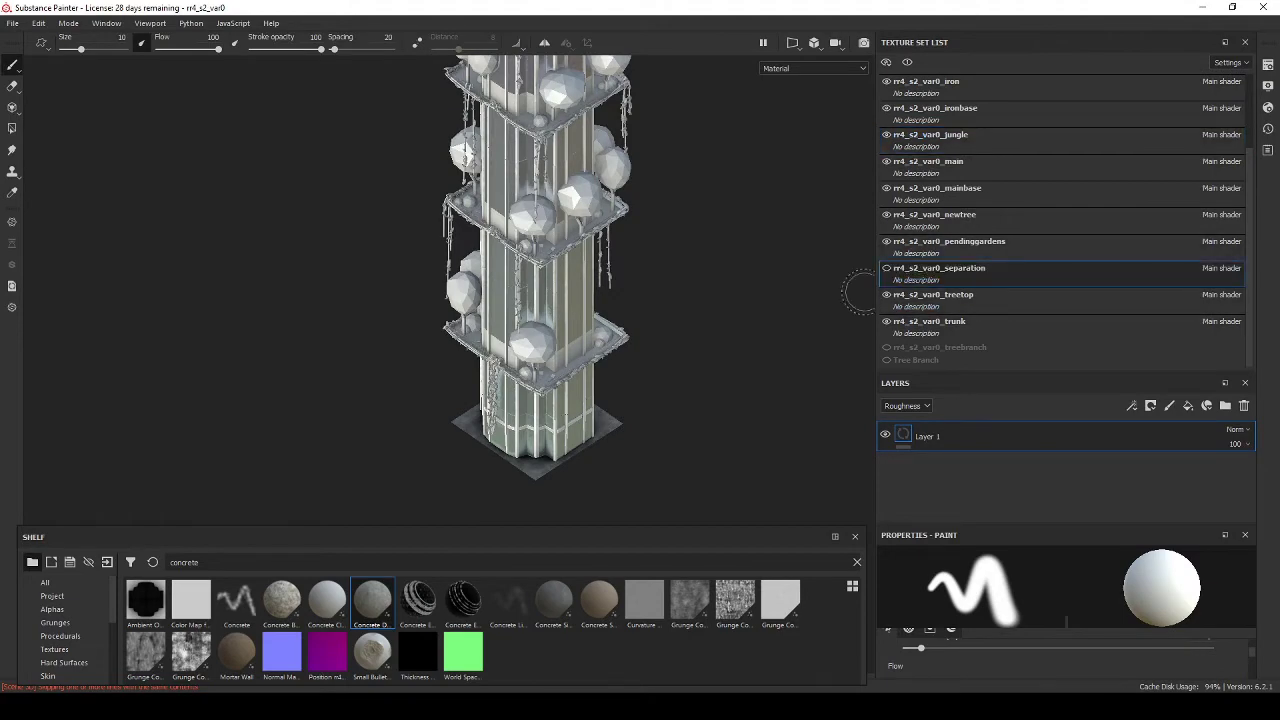
mouse_move(571, 430)
left_mouse_down("alt")
mouse_move(554, 315)
mouse_move(556, 360)
left_mouse_up("alt")
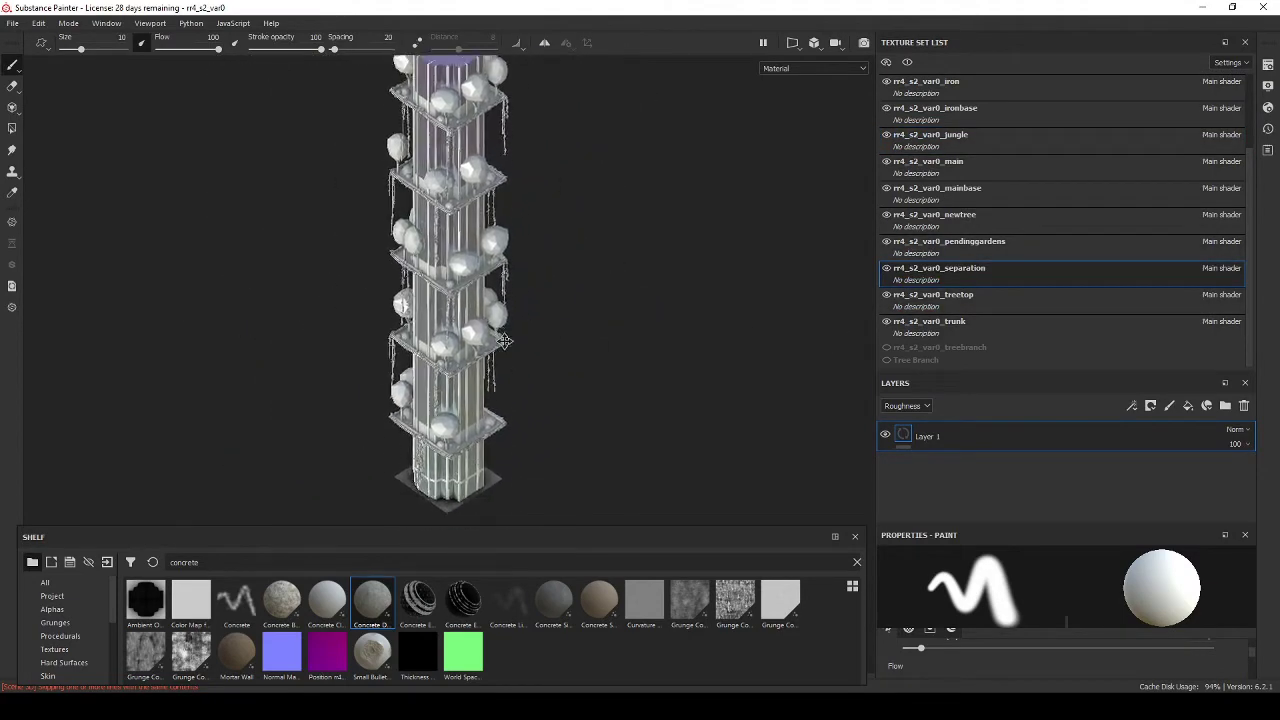
scroll(1012, 222, "up", 3)
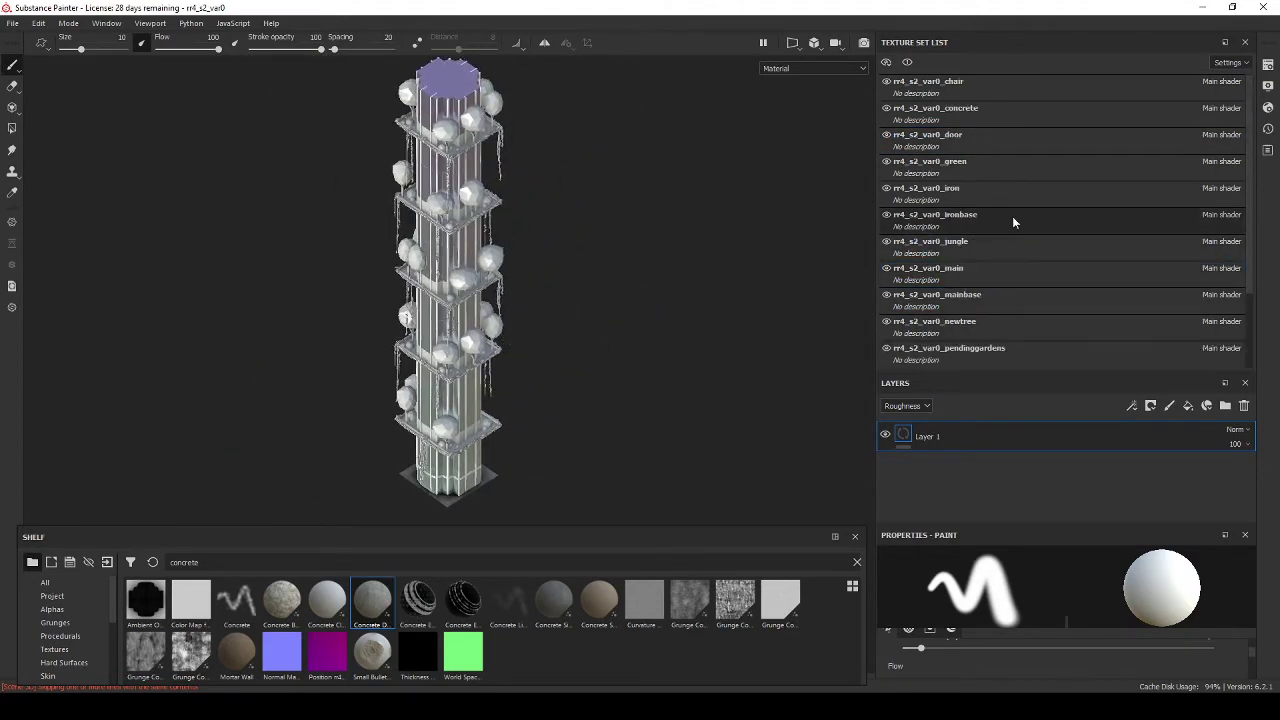
Step: Add a green_leafs folder containing a fill layer with a green base colour
left_click(1223, 406)
type("green_leafs")
left_click(1188, 406)
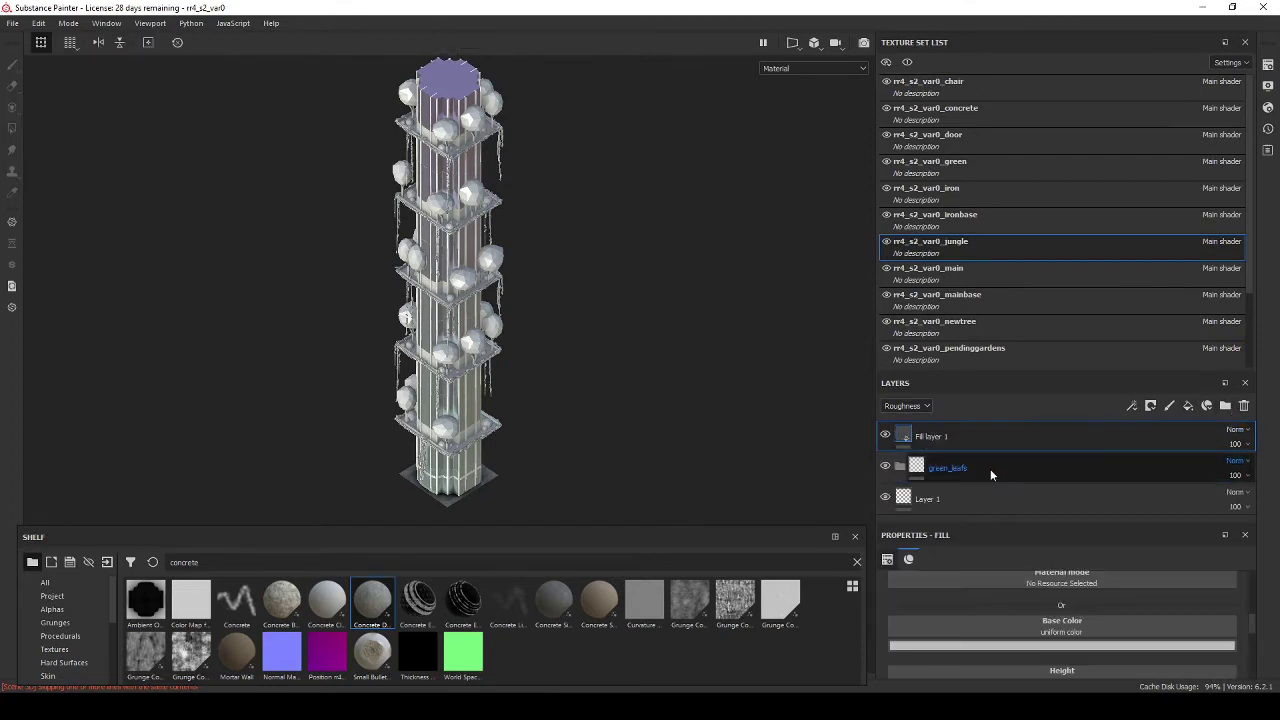
scroll(1162, 640, "down", 1)
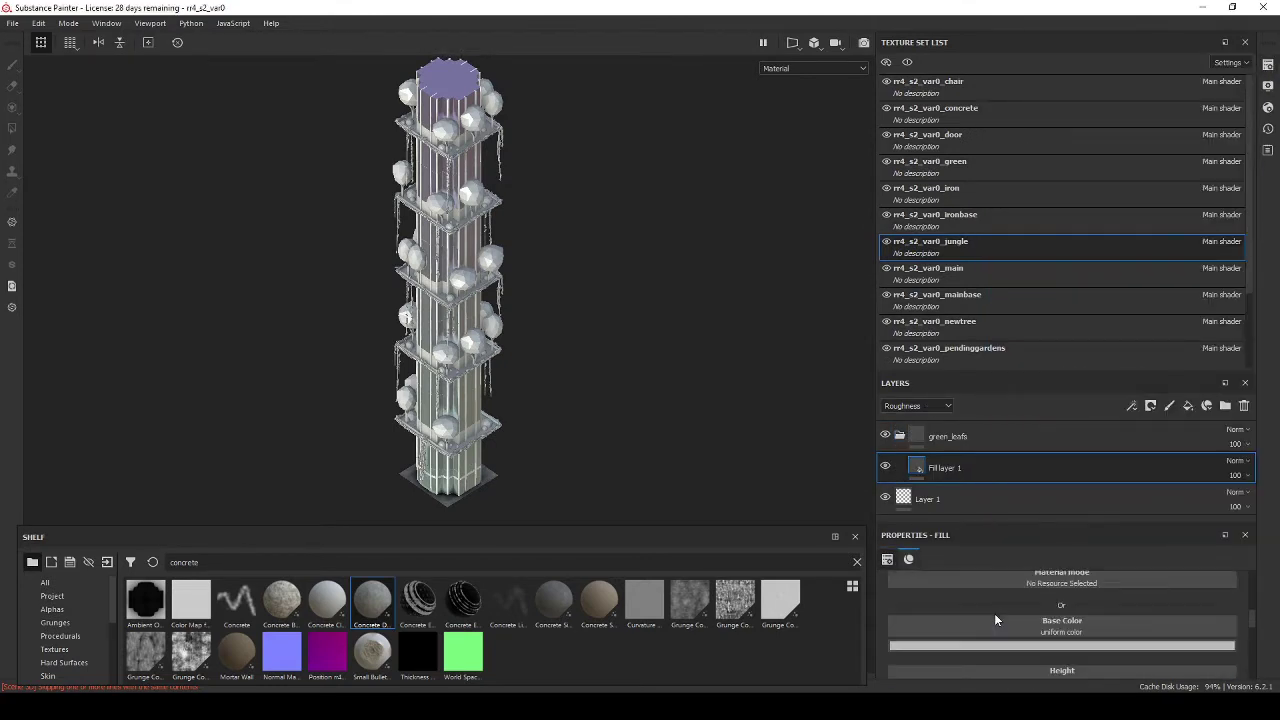
left_click(1000, 645)
left_click(1191, 548)
left_click(1120, 530)
scroll(417, 335, "up", 5)
scroll(417, 335, "down", 3)
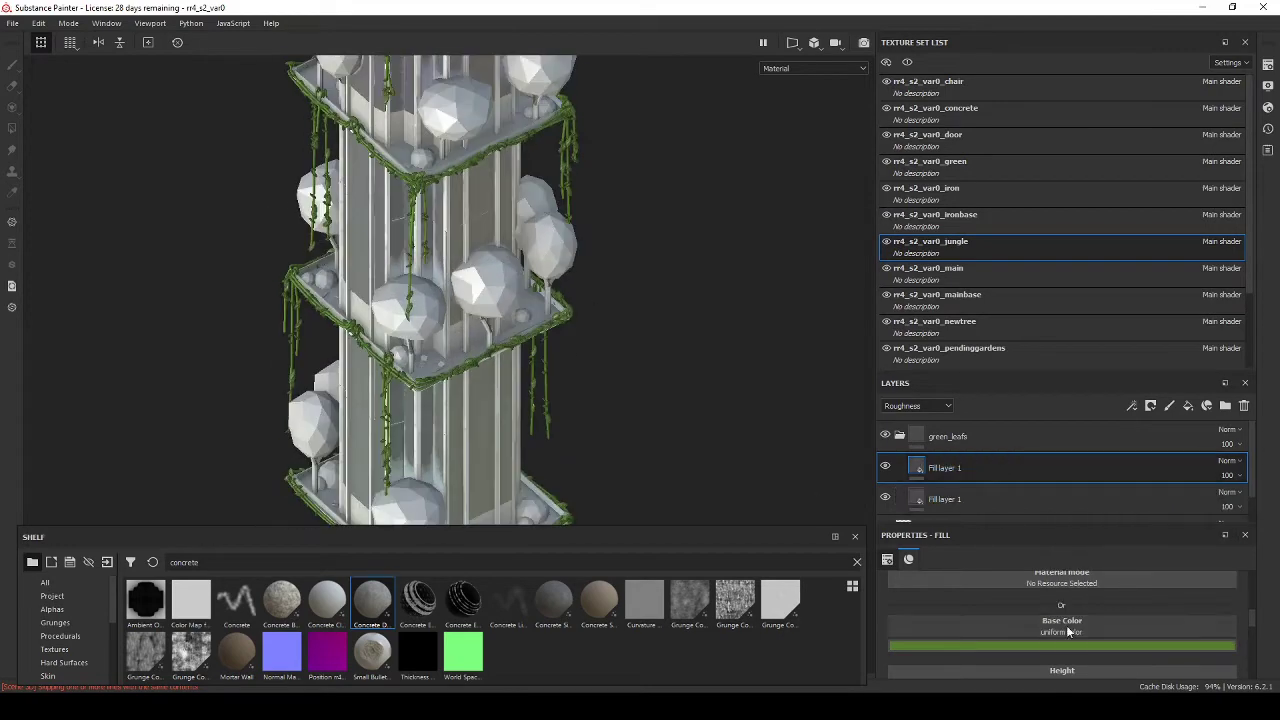
left_click(1150, 645)
Step: Give the green fill a black generator mask, trying Dirt and Fiber Glass Edge Wear before settling on Curvature
right_click(1012, 468)
left_click(1080, 28)
right_click(936, 468)
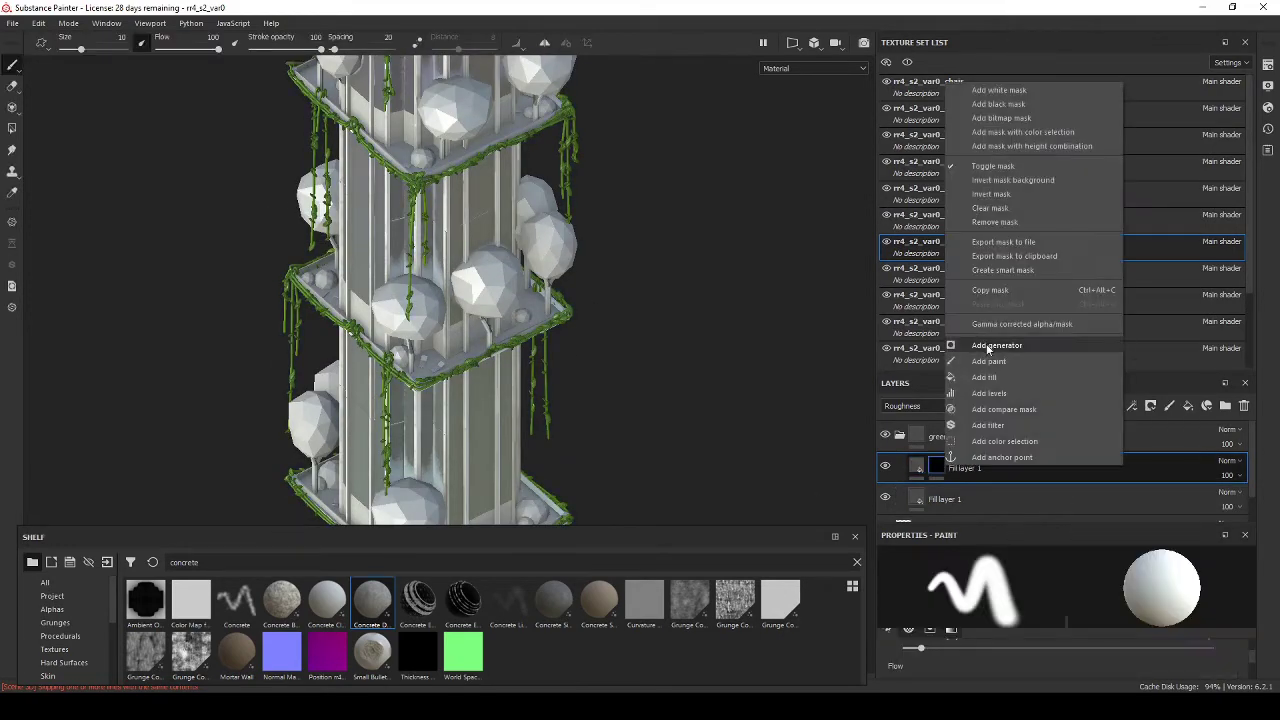
left_click(985, 357)
left_click(1063, 414)
scroll(440, 395, "up", 5)
scroll(440, 388, "up", 3)
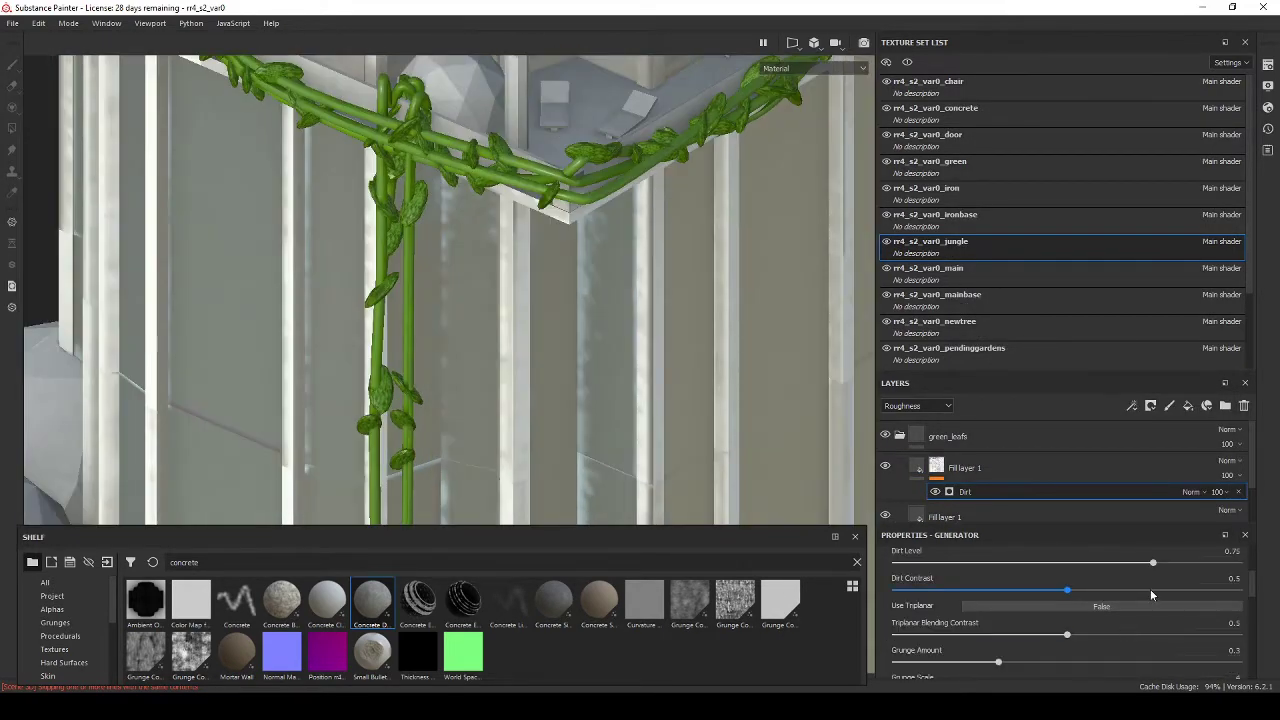
scroll(1050, 585, "up", 5)
left_click(1053, 578)
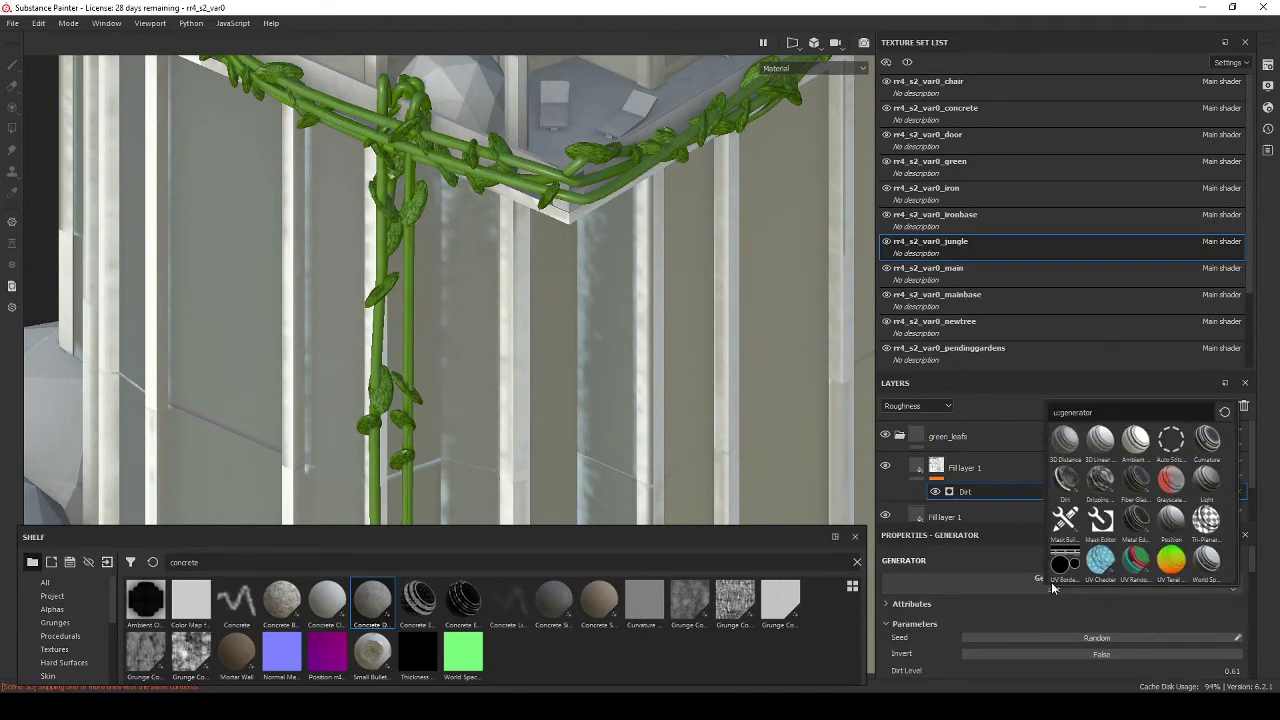
left_click(1121, 485)
left_click(1040, 582)
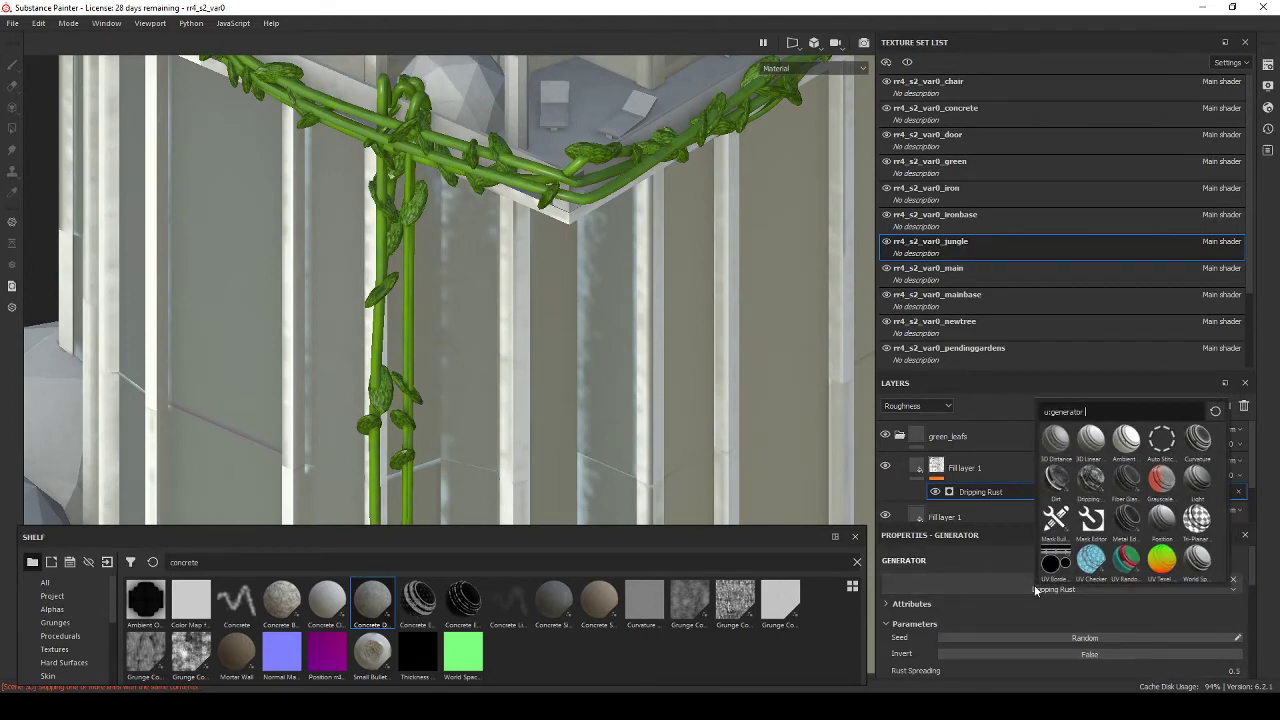
left_click(1200, 490)
Step: Swap the upper leaf fill's mask generator to 3D Linear Gradient and collapse the green_leafs folder
left_click(945, 516)
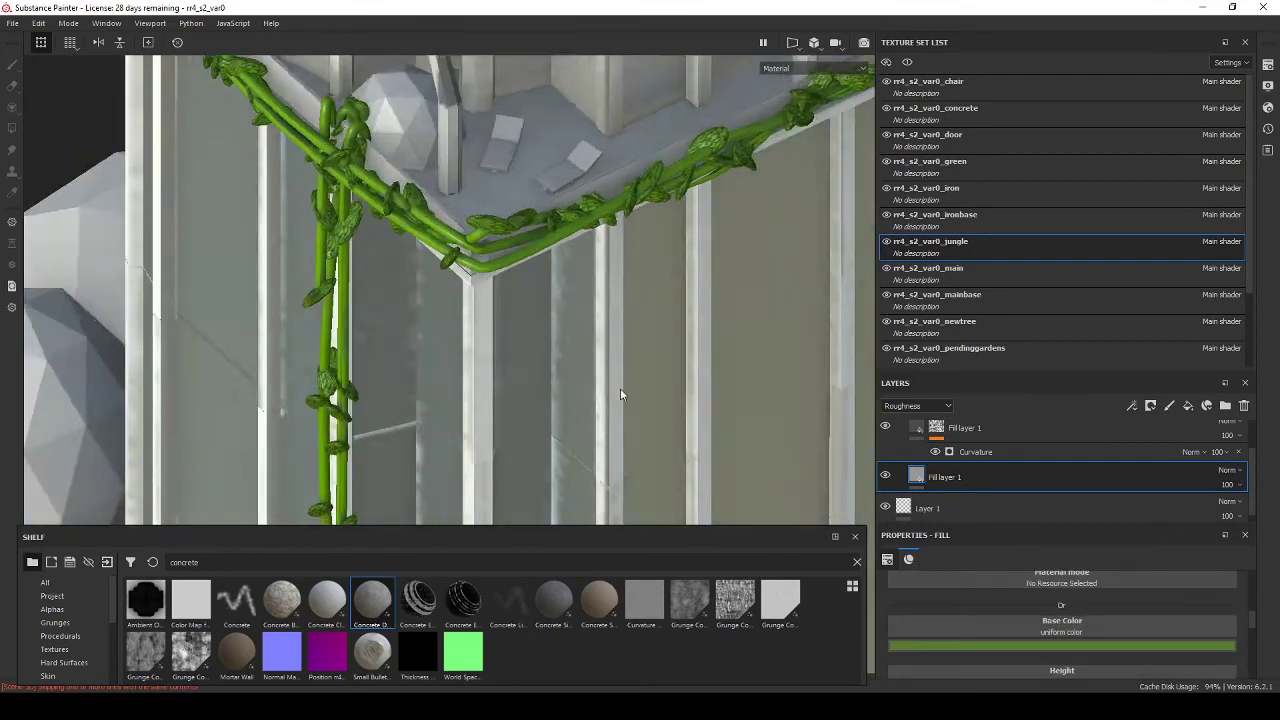
scroll(620, 388, "down", 5)
left_click_drag(620, 388, 517, 372, "alt")
scroll(517, 372, "down", 2)
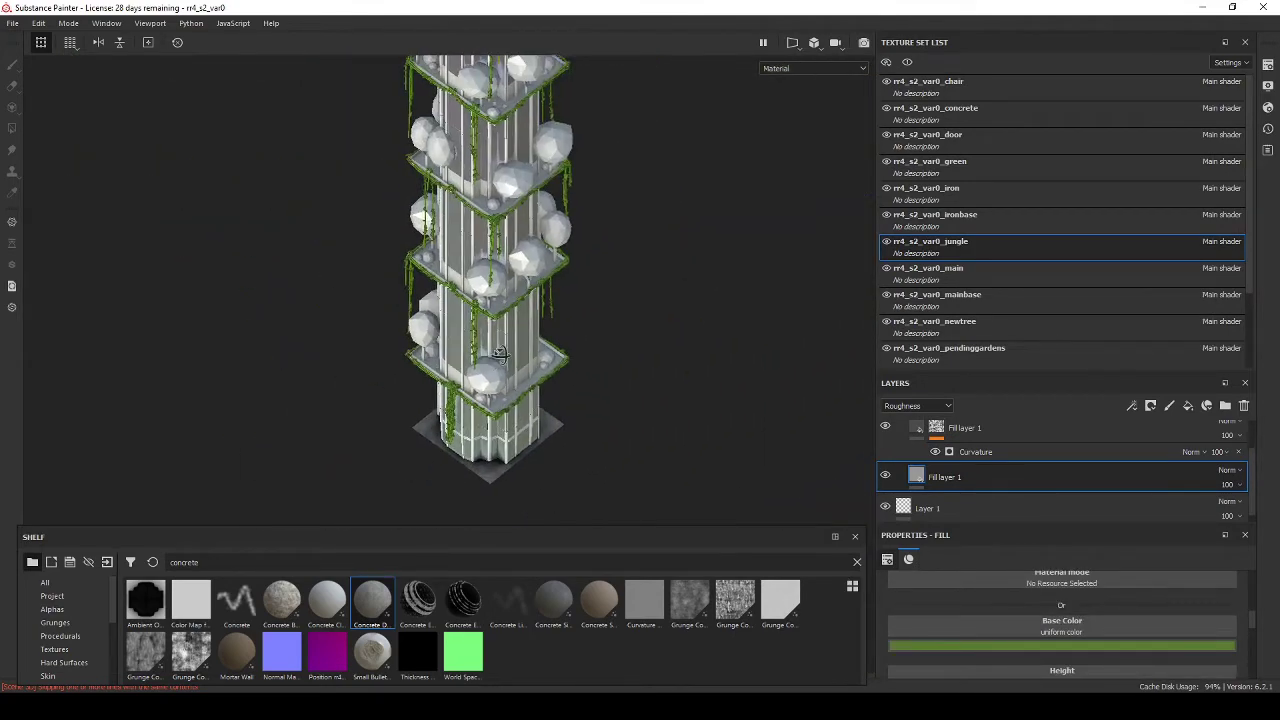
scroll(511, 335, "down", 2)
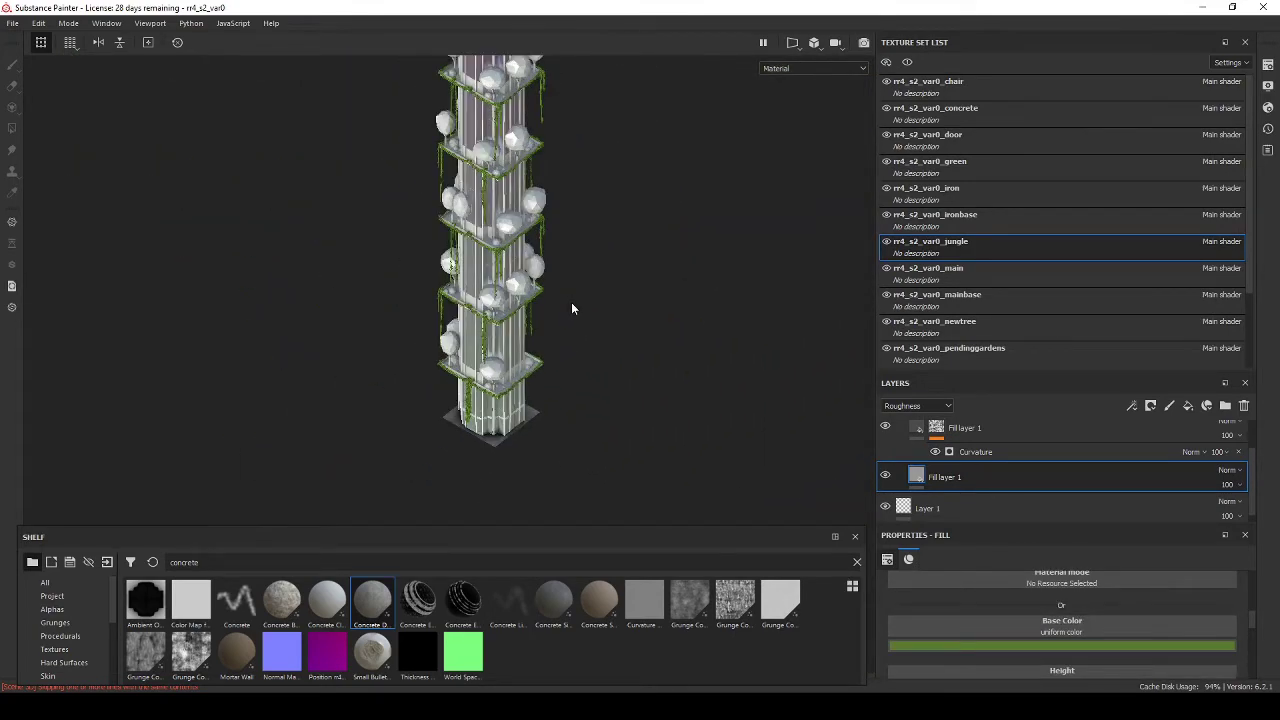
scroll(988, 487, "up", 1)
left_click(1006, 470)
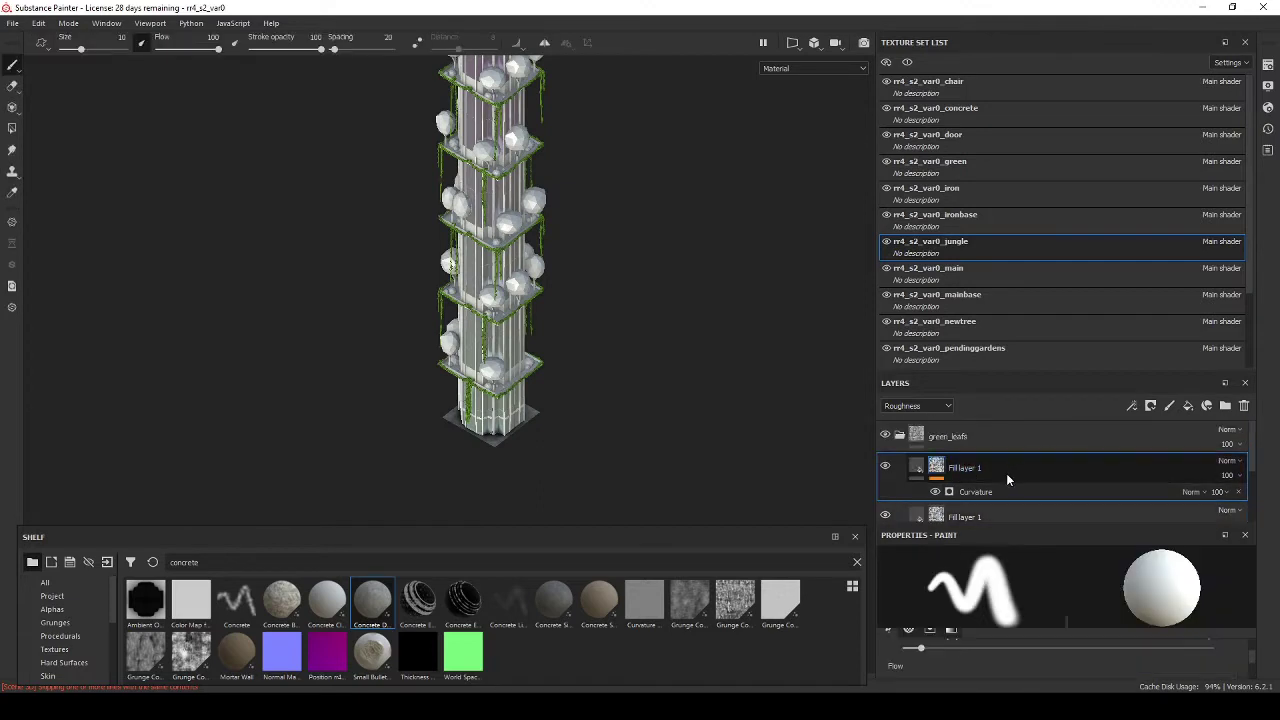
left_click(1110, 645)
left_click(964, 489)
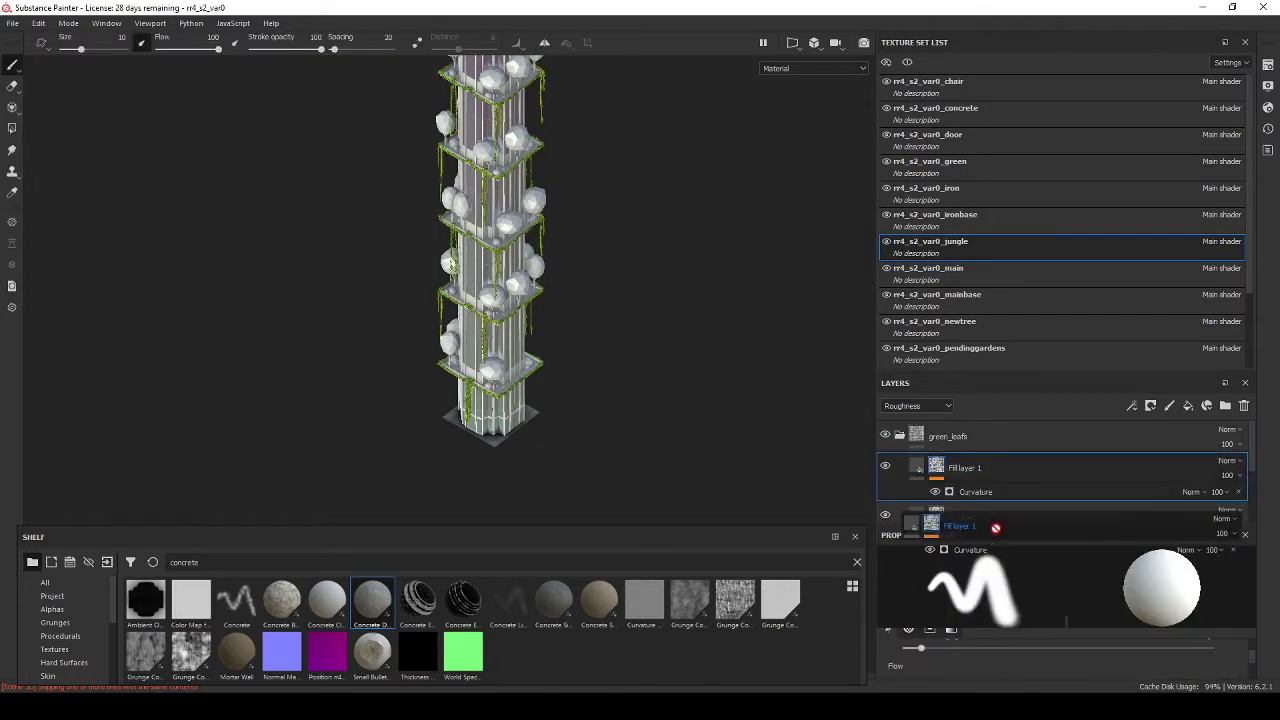
left_click(1150, 588)
left_click(1104, 437)
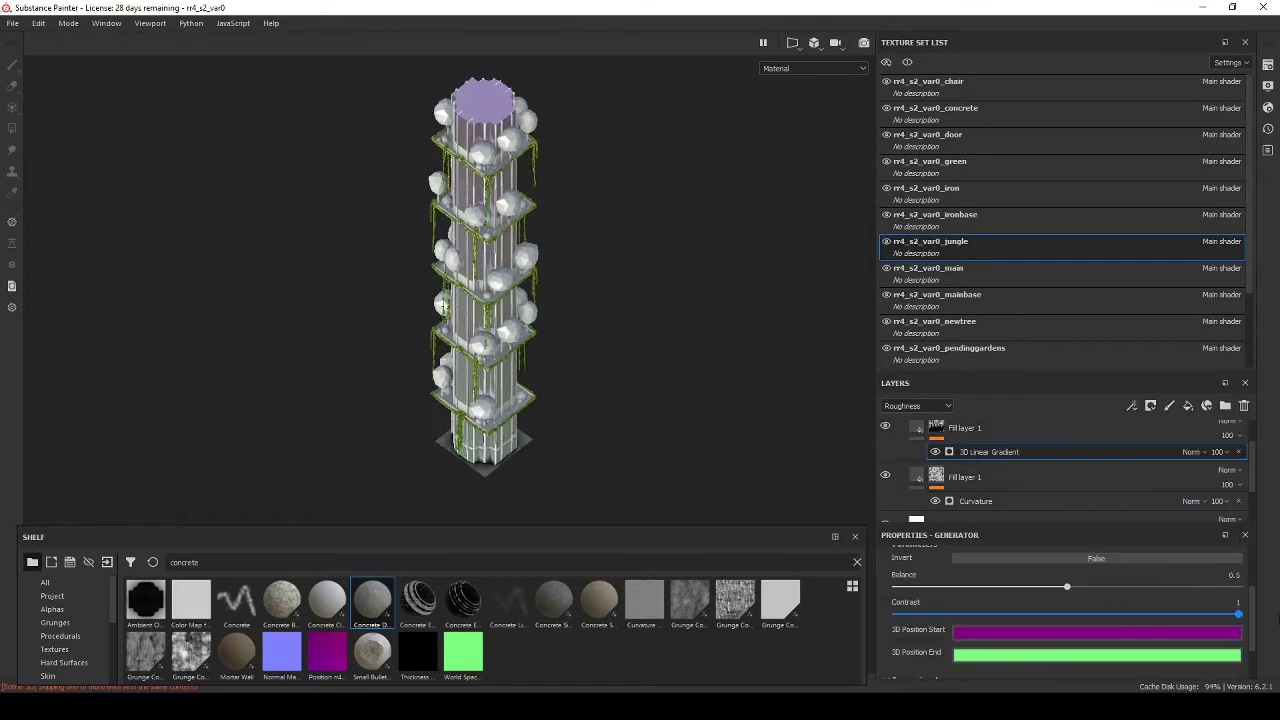
left_click(971, 508)
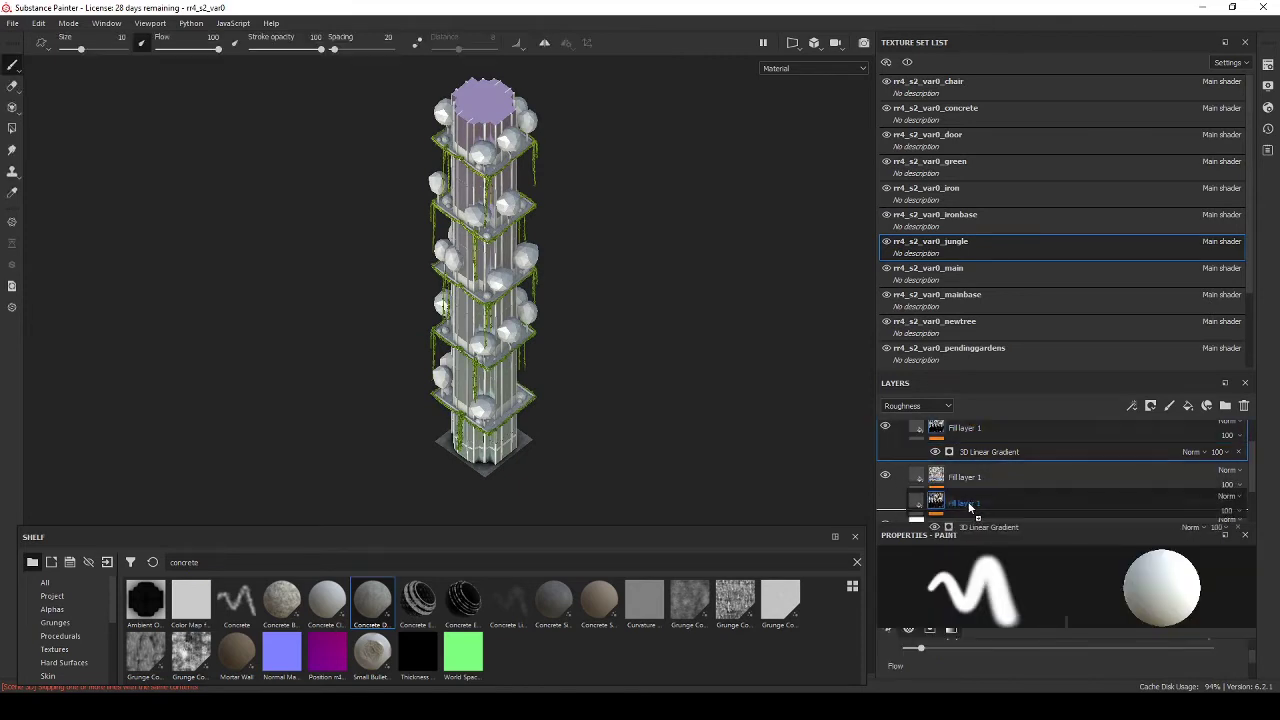
left_click(938, 440)
Step: Instantiate the green_leafs folder across an additional ticked texture set
right_click(938, 436)
left_click(1040, 420)
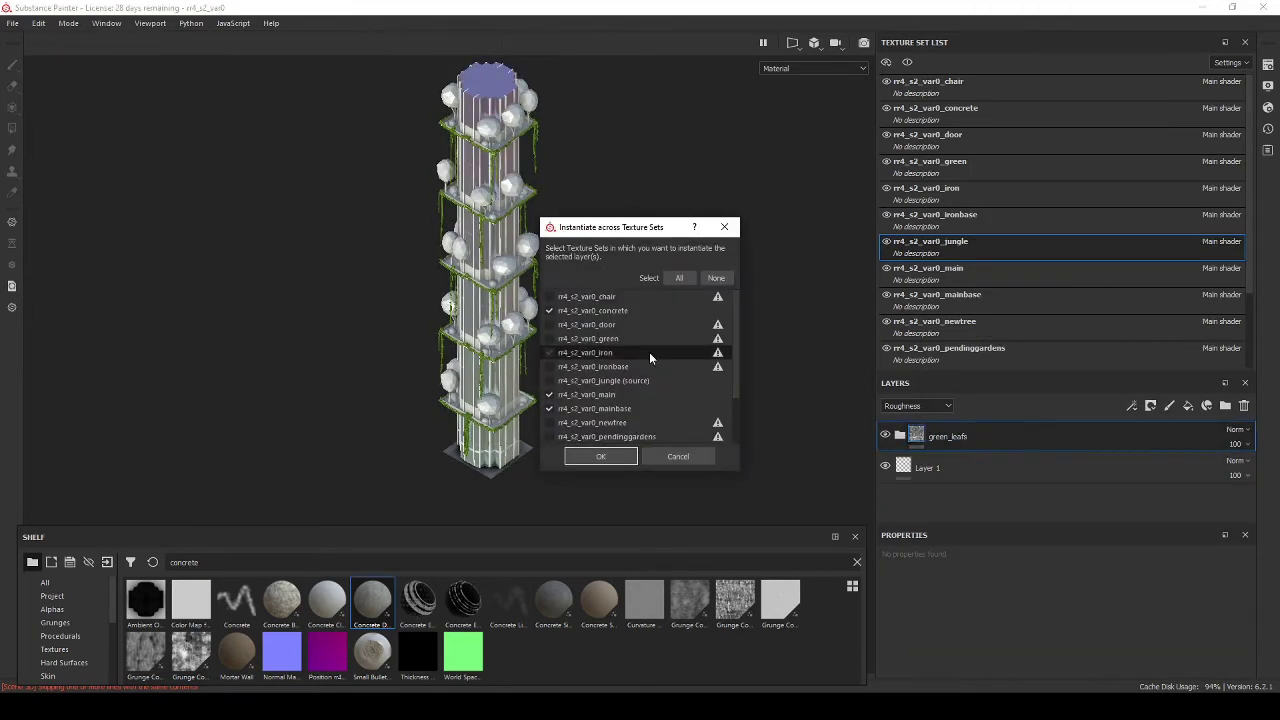
left_click(668, 379)
left_click(600, 456)
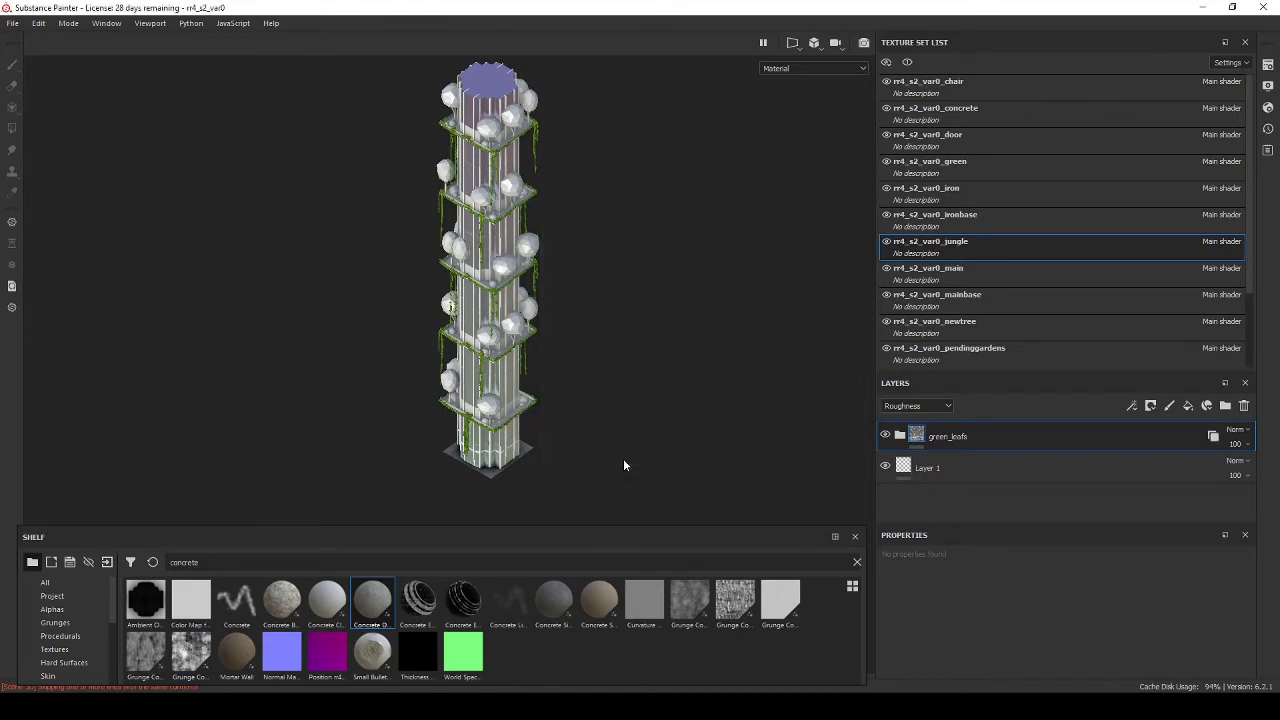
scroll(532, 335, "up", 3)
mouse_move(532, 335)
left_mouse_down("alt")
mouse_move(493, 352)
mouse_move(520, 345)
left_mouse_up("alt")
Step: Set a leaf fill layer inside green_leafs to an orange base colour
left_click(910, 438)
left_click(1004, 472)
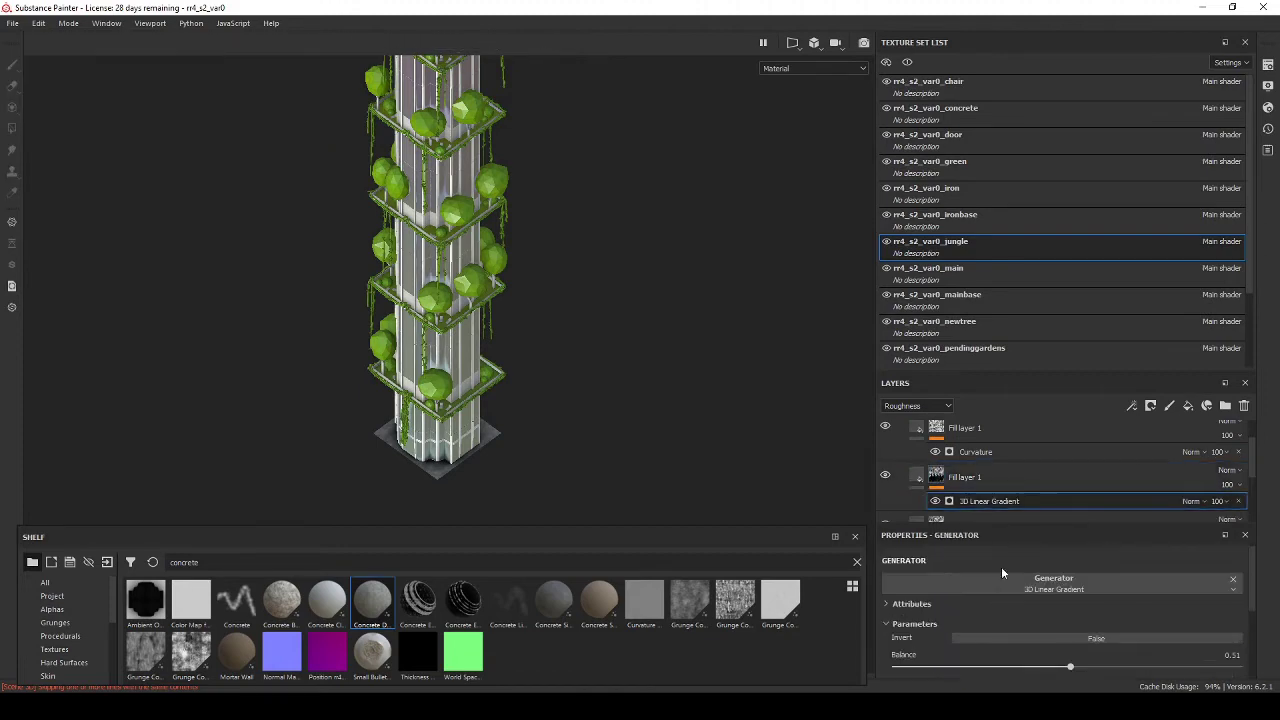
scroll(548, 361, "up", 2)
left_click(1140, 560)
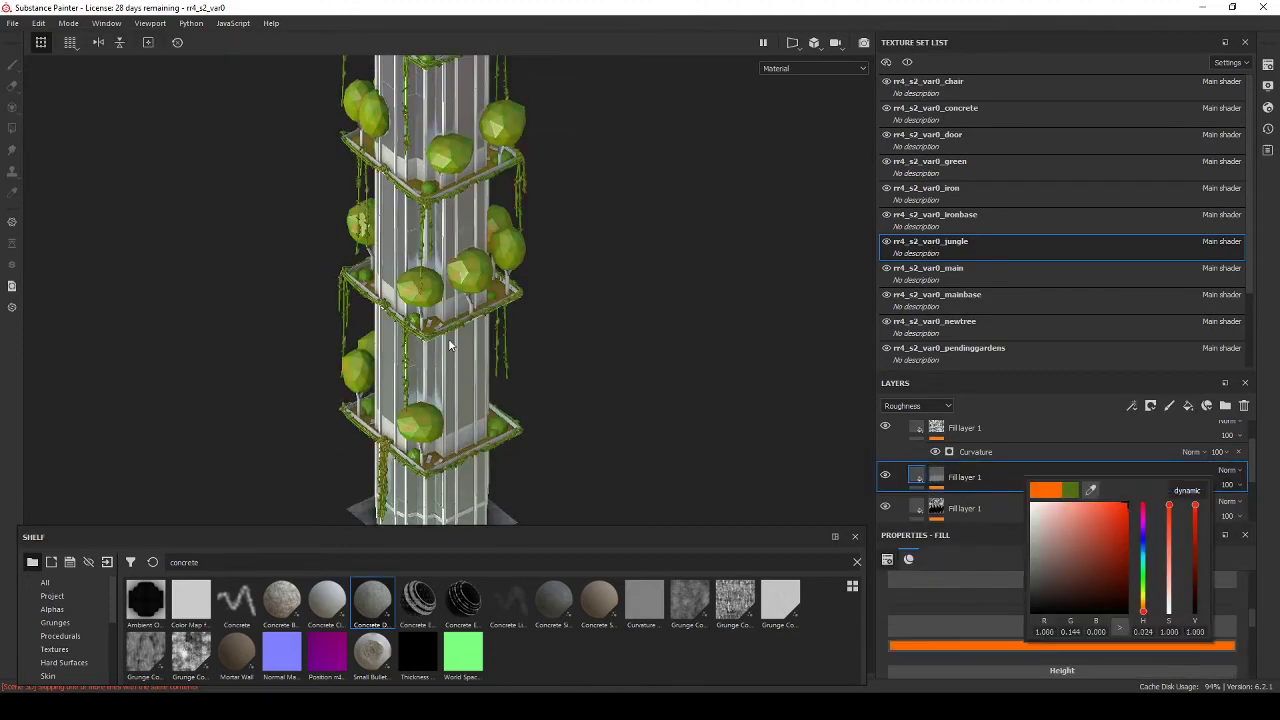
mouse_move(448, 338)
left_mouse_down("alt")
mouse_move(571, 277)
mouse_move(463, 300)
left_mouse_up("alt")
Step: Select the other leaf fill layers in the jungle stack and view the whole tower
left_click(935, 449)
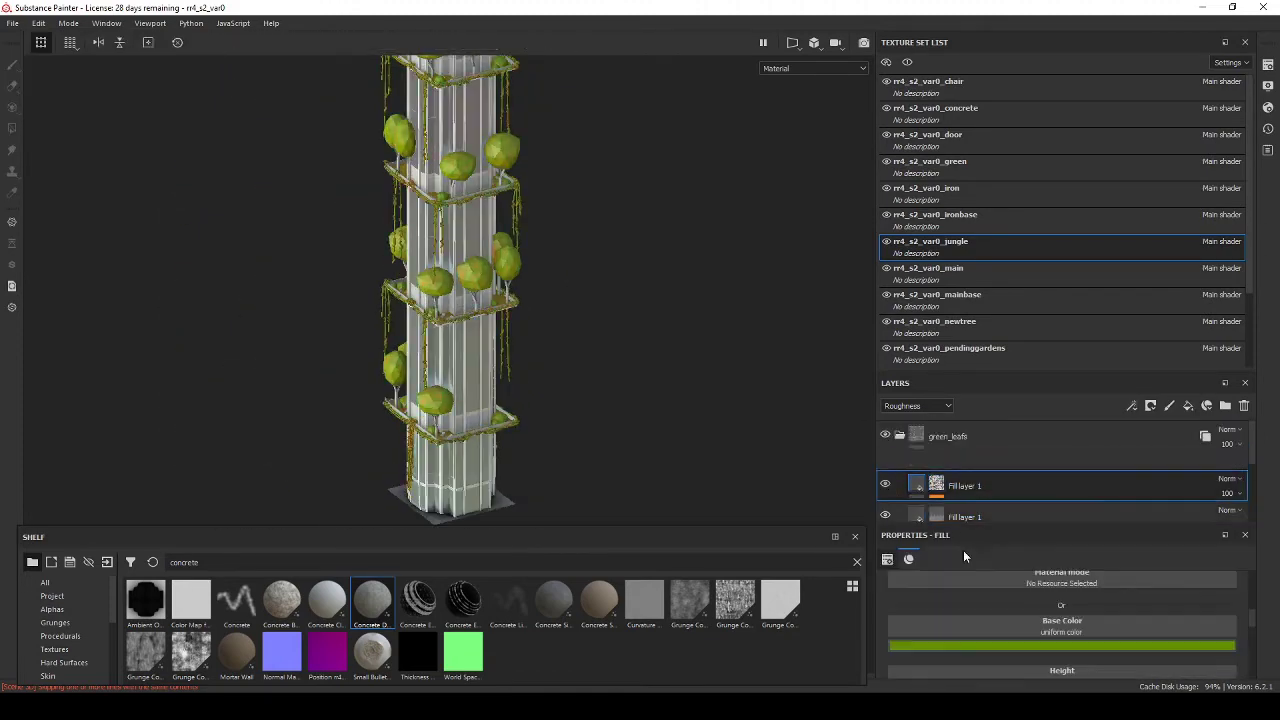
scroll(960, 476, "up", 1)
left_click(914, 466)
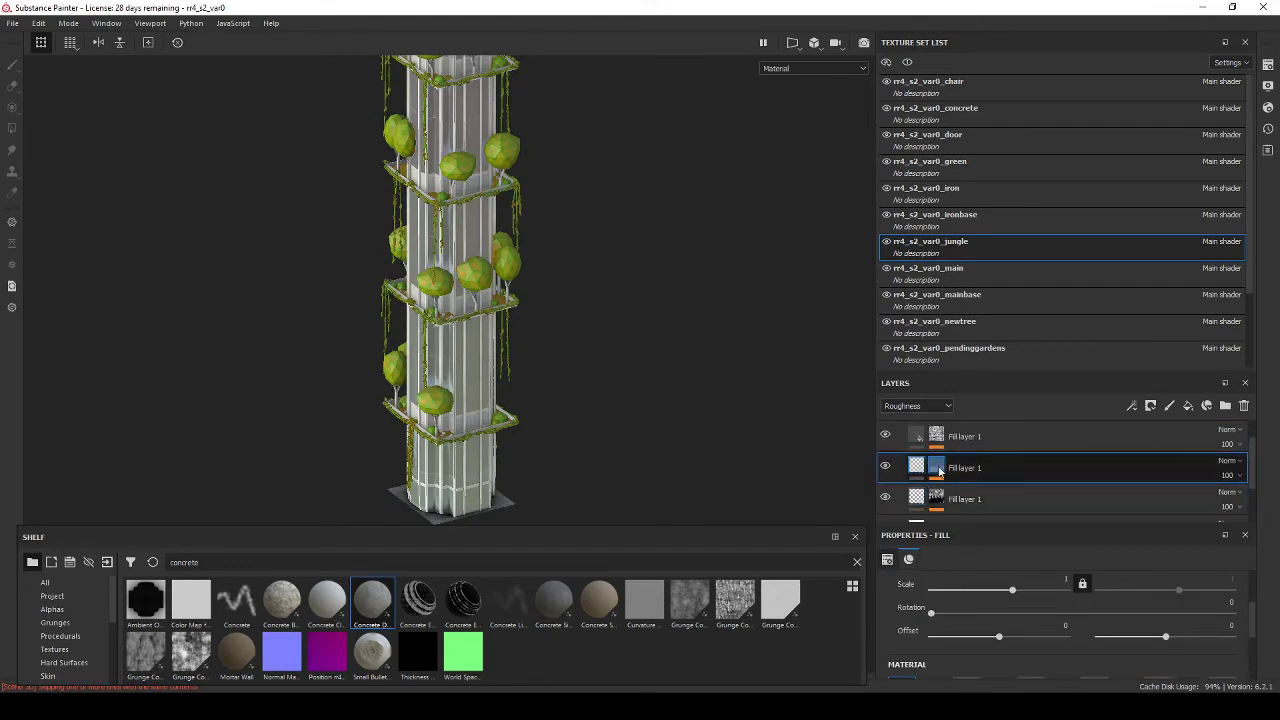
scroll(1002, 624, "down", 3)
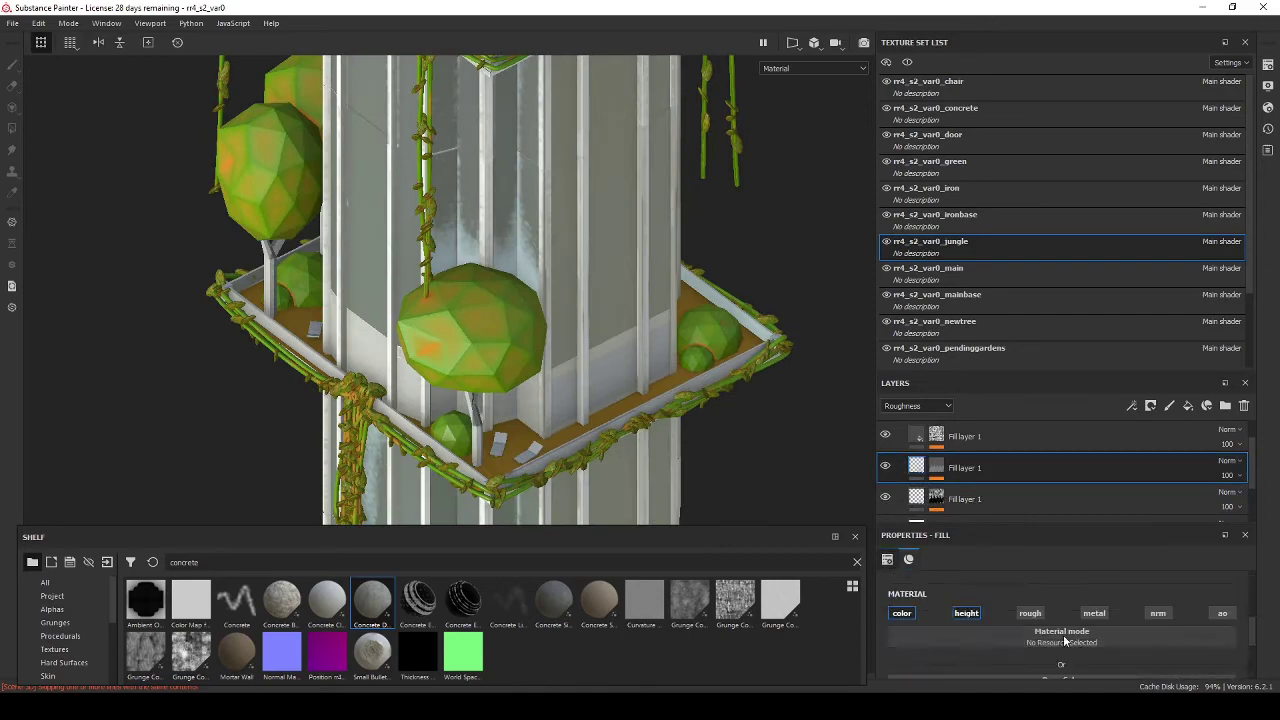
scroll(1080, 643, "down", 3)
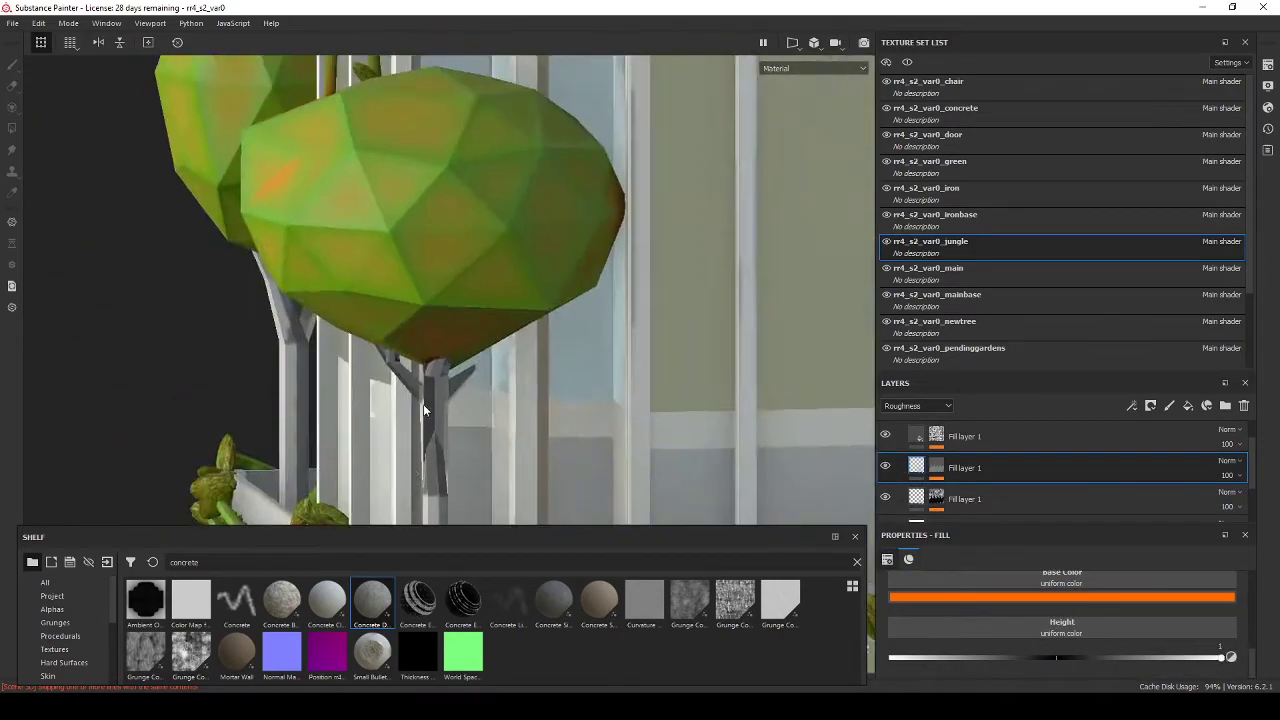
left_click_drag(712, 489, 584, 416, "alt")
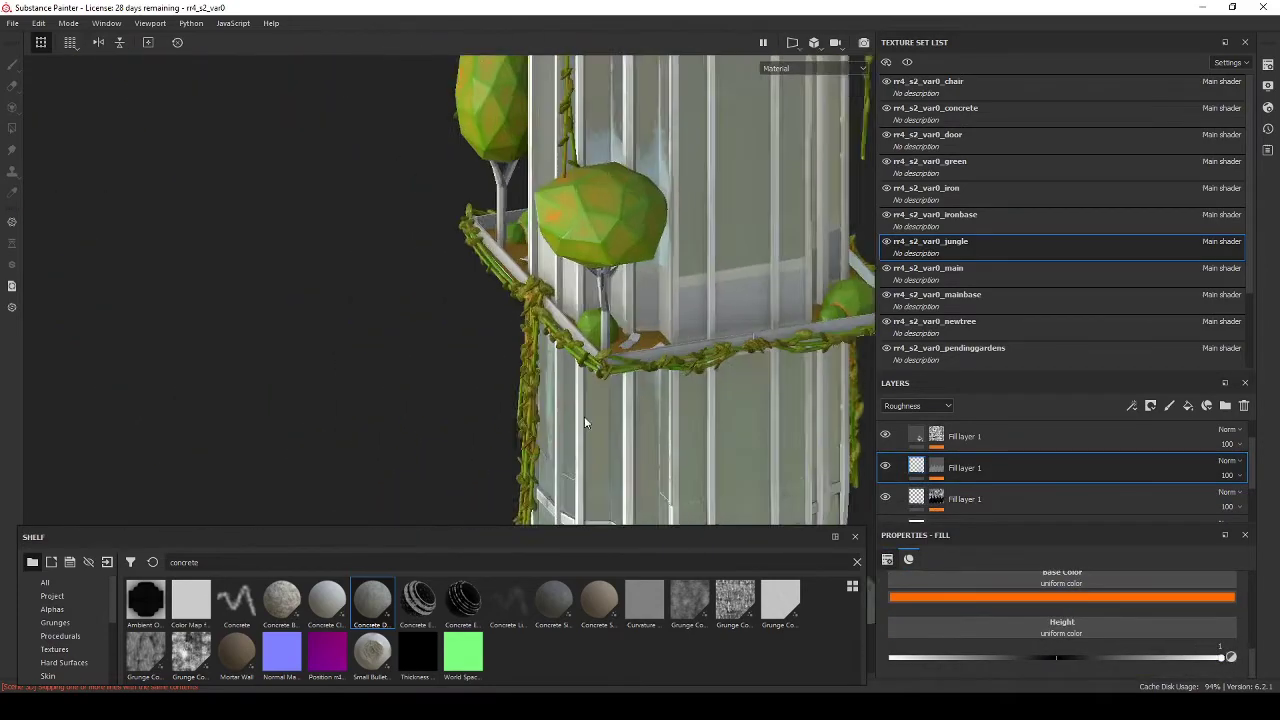
scroll(558, 402, "down", 5)
Step: Hide the lower fill layer and give the upper fill a green base colour
left_click(885, 497)
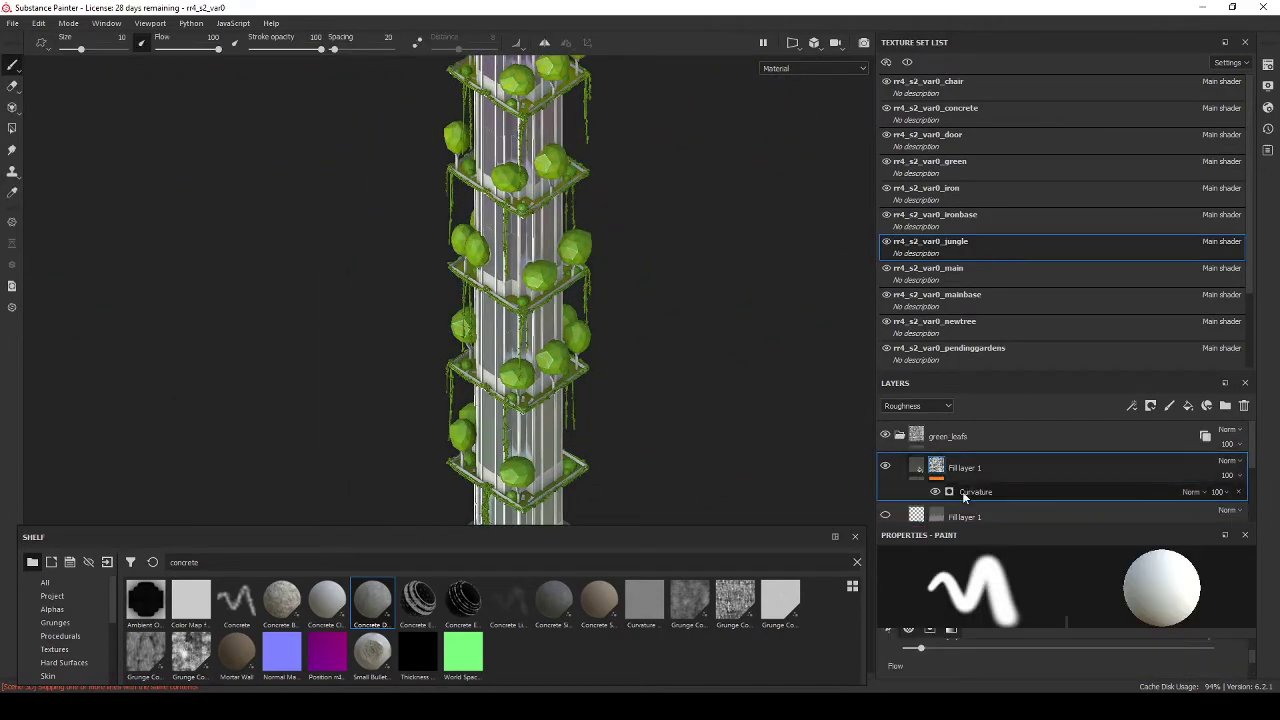
left_click(962, 491)
left_click(1026, 580)
left_click(960, 467)
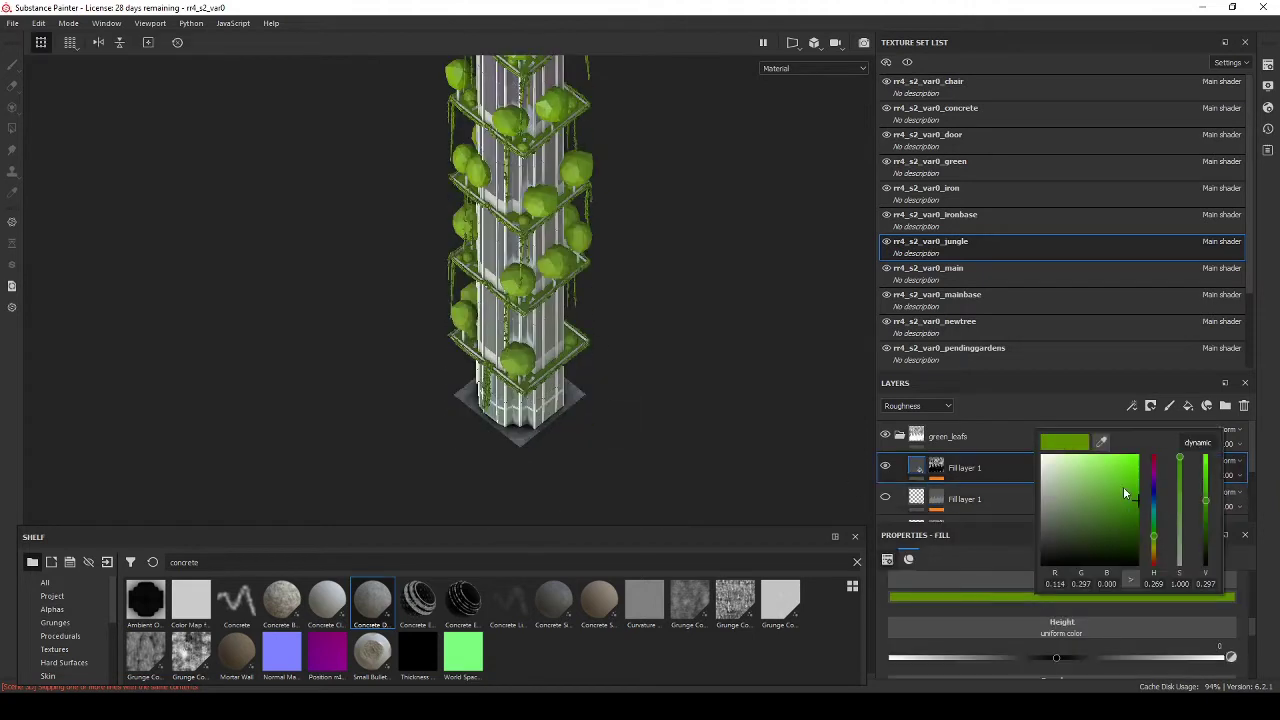
mouse_move(640, 380)
left_mouse_down("alt")
mouse_move(606, 364)
mouse_move(594, 314)
mouse_move(589, 343)
left_mouse_up("alt")
scroll(1015, 626, "up", 3)
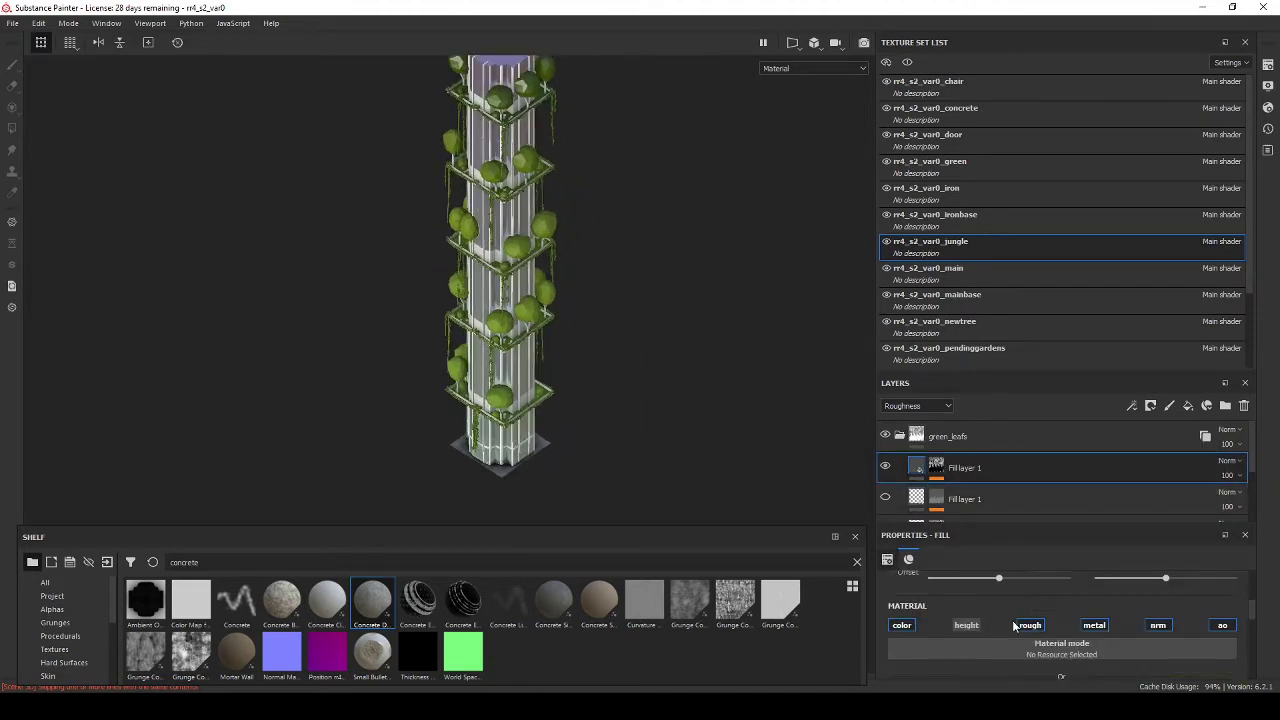
Step: Try UV Checker, then Light, as the lower fill layer's mask generator
left_click(930, 497)
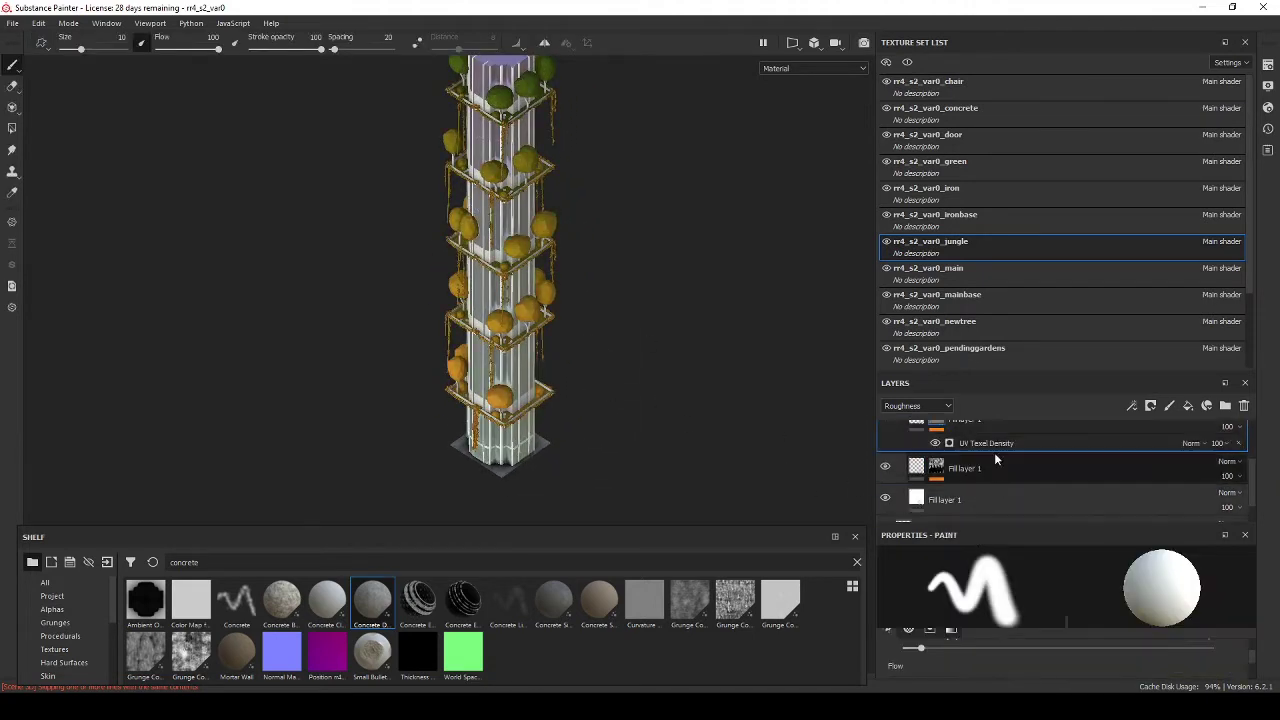
scroll(1043, 607, "down", 1)
left_click(1054, 580)
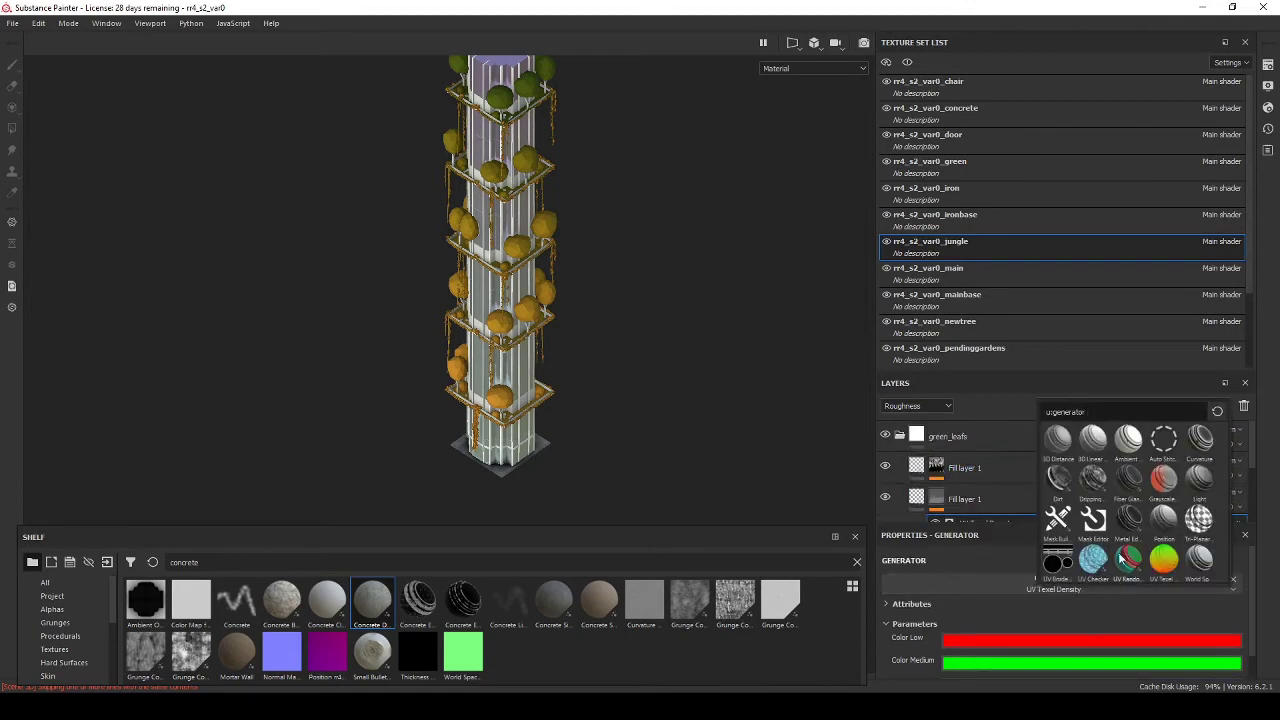
left_click(1166, 506)
scroll(503, 390, "up", 3)
scroll(555, 389, "up", 2)
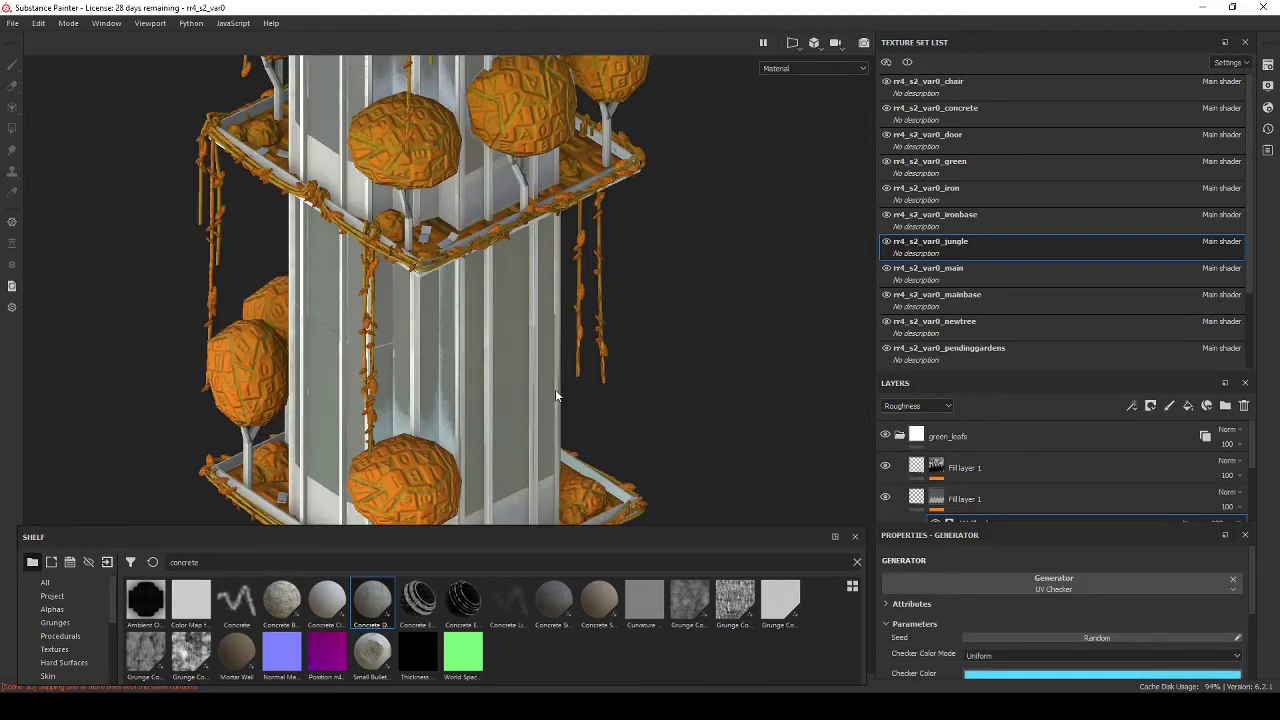
scroll(555, 389, "down", 3)
left_click(1054, 580)
left_click(1200, 490)
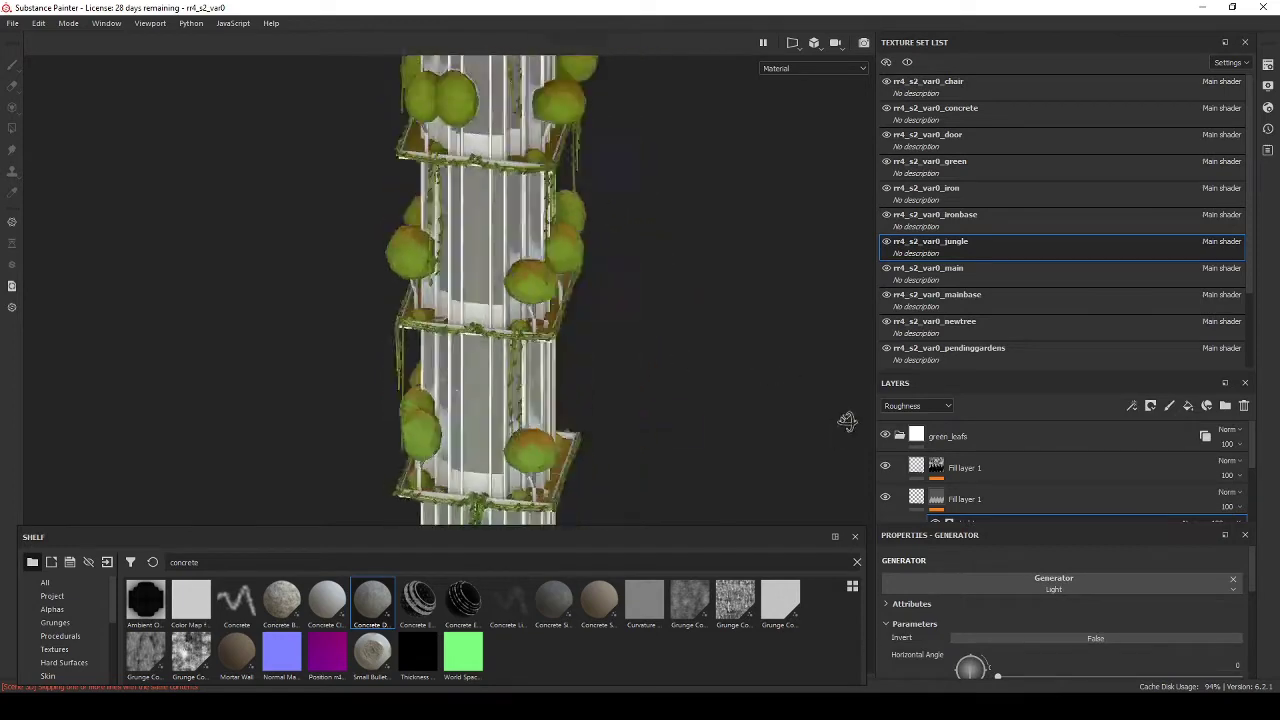
left_click(942, 498)
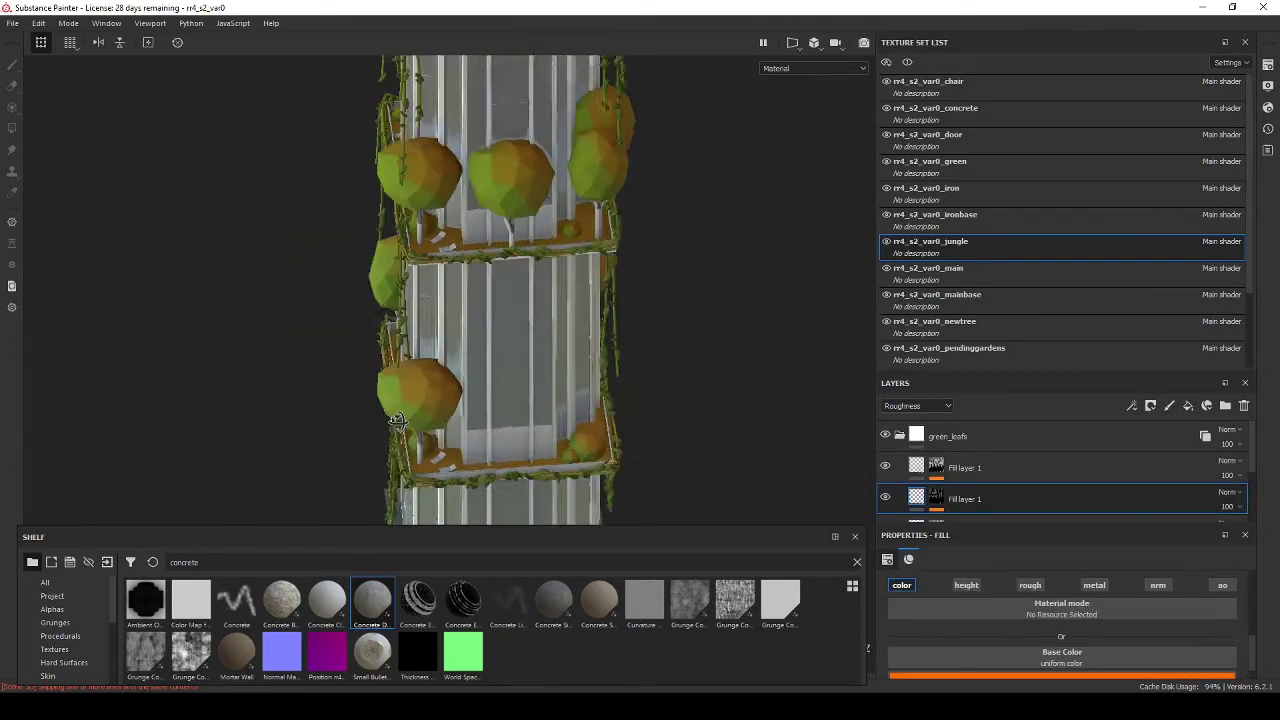
scroll(592, 408, "down", 3)
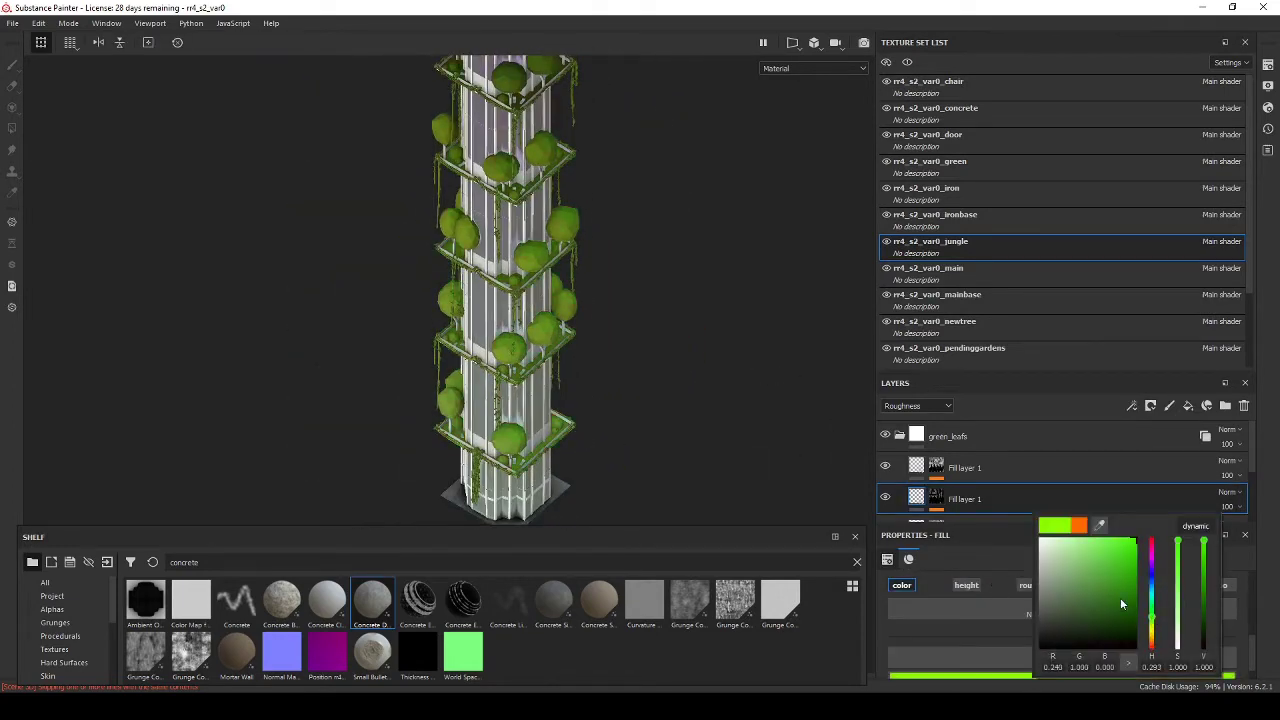
Step: Make a fill dark blue with a Curvature, then 3D Linear Gradient, generator mask
left_click(271, 303)
left_click(1068, 668)
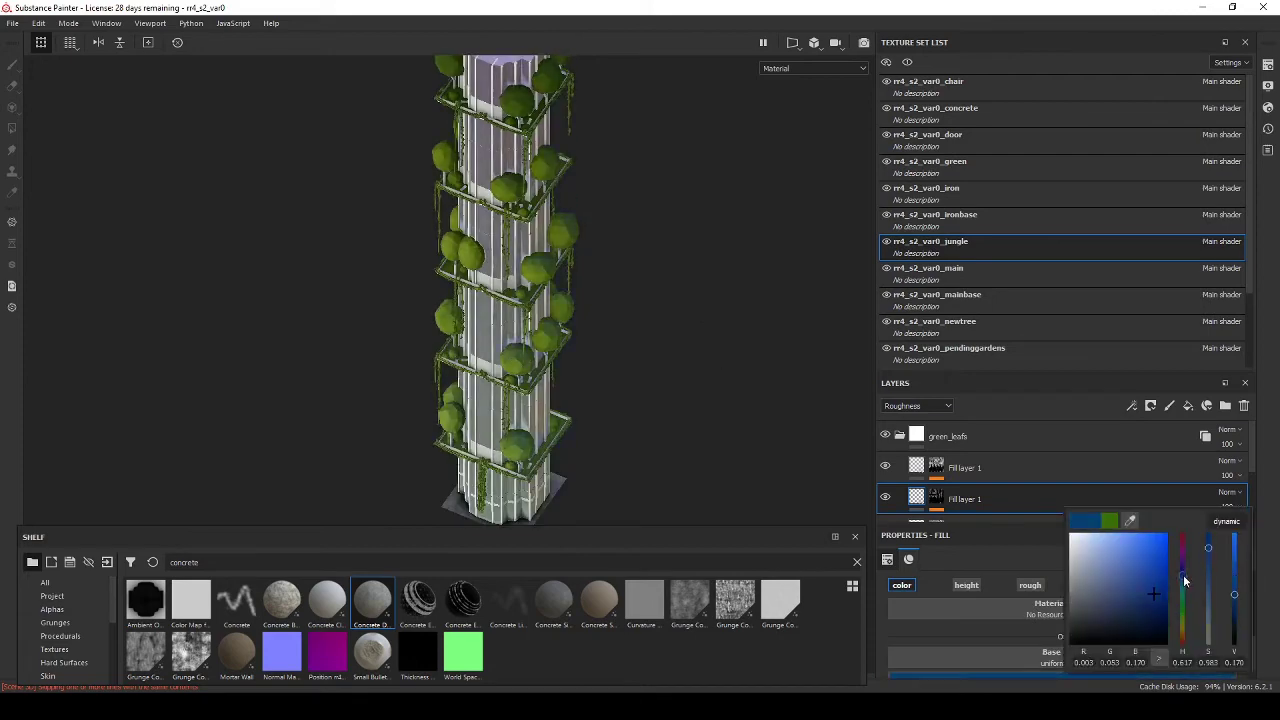
left_click(663, 428)
scroll(663, 428, "up", 3)
scroll(1048, 637, "up", 1)
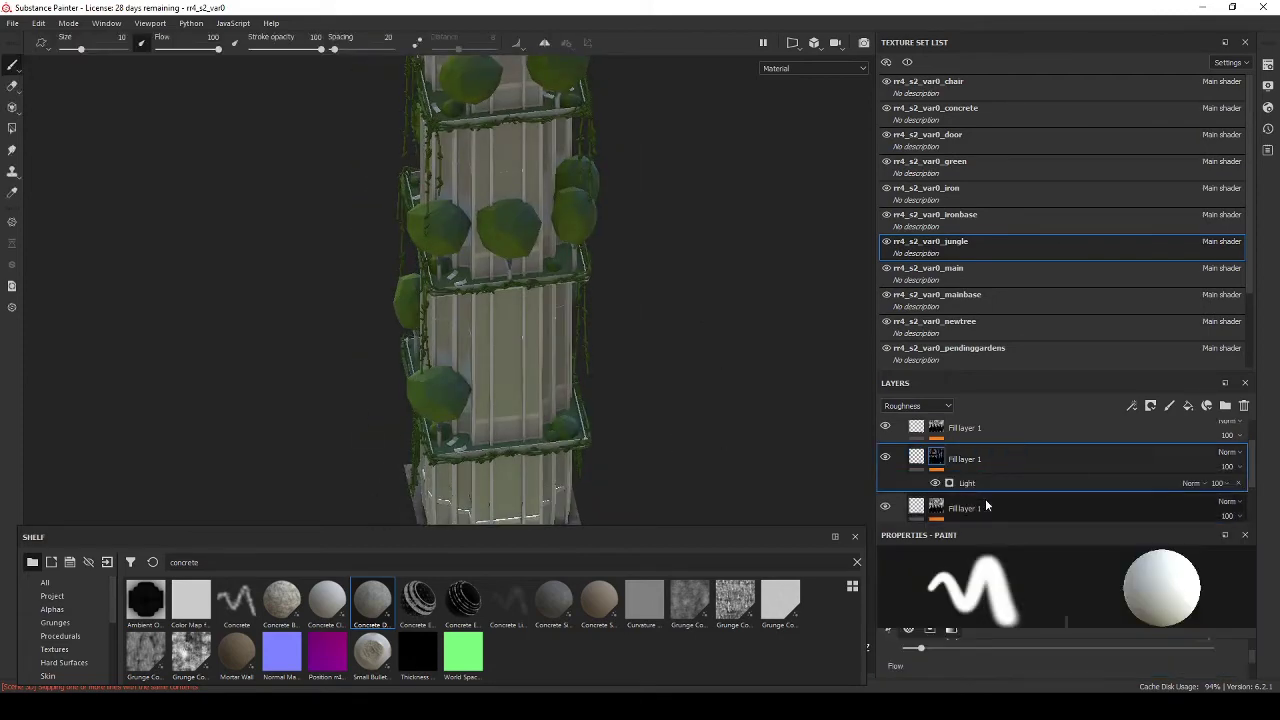
left_click(1054, 578)
left_click(1075, 430)
scroll(714, 289, "down", 2)
left_click(954, 578)
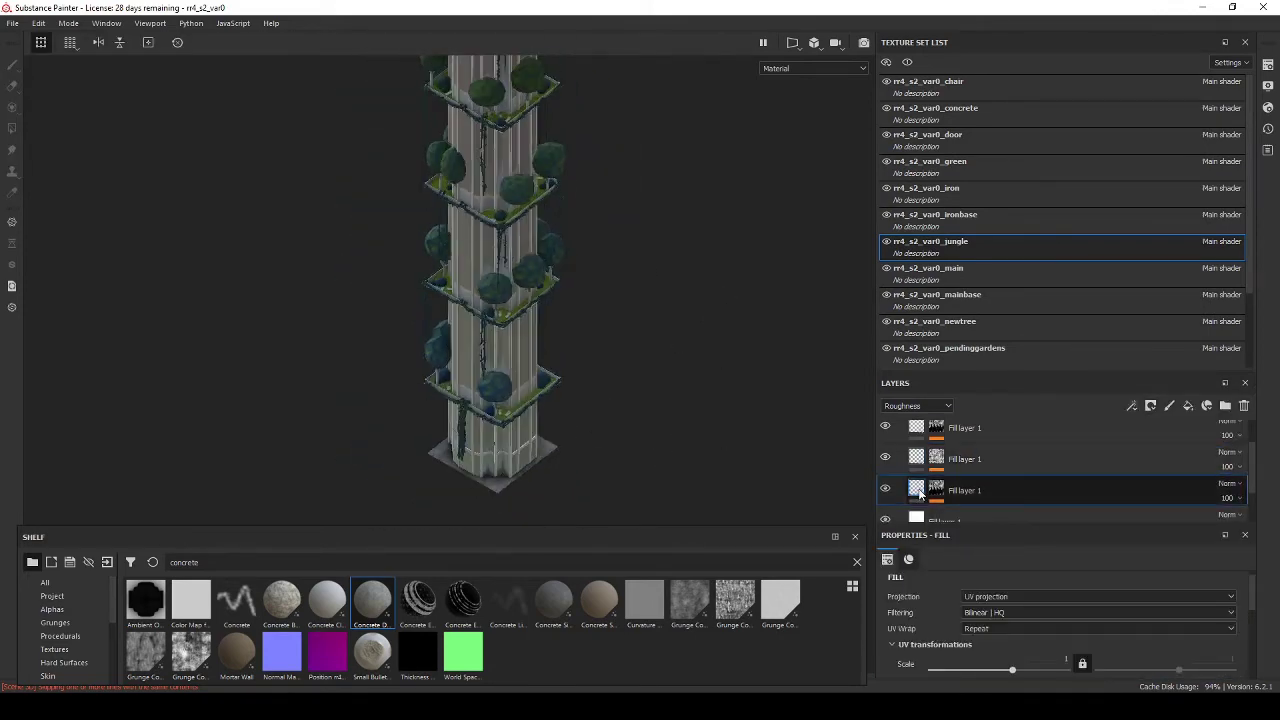
scroll(968, 458, "up", 2)
Step: Give the second leaf fill a base colour and a Dripping Rust generator mask
left_click(953, 469)
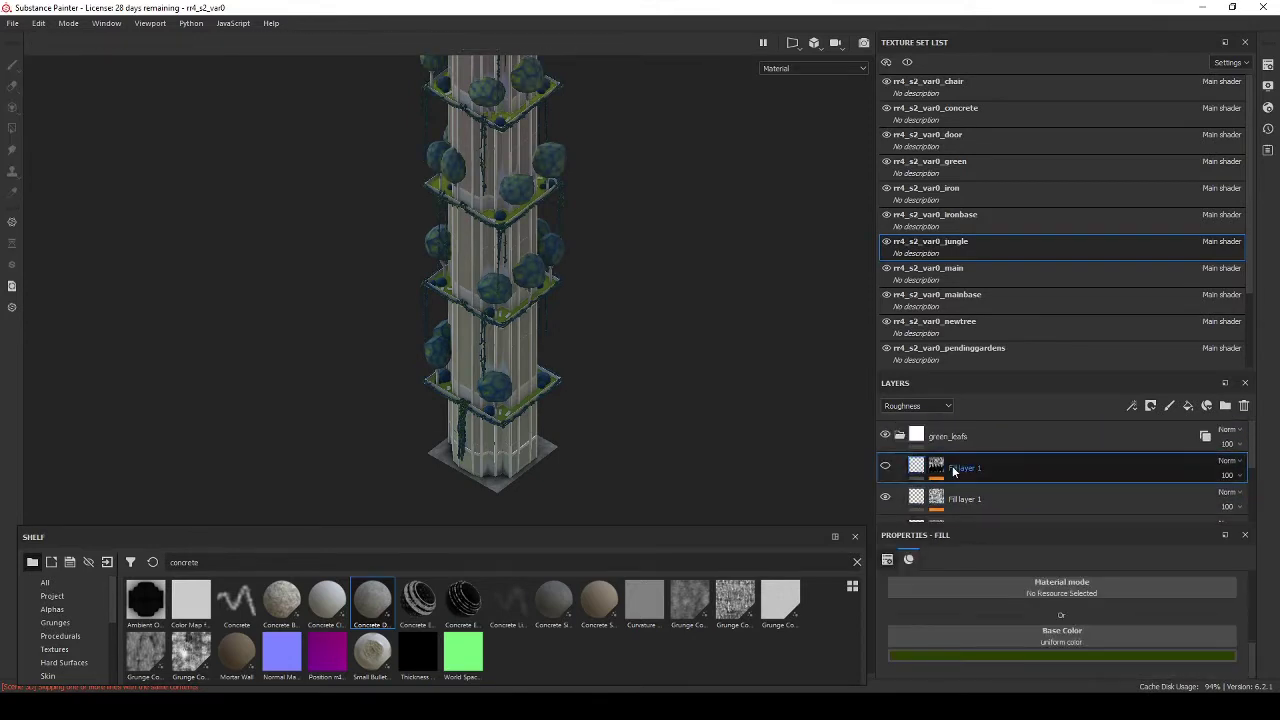
left_click(919, 465)
scroll(980, 433, "up", 1)
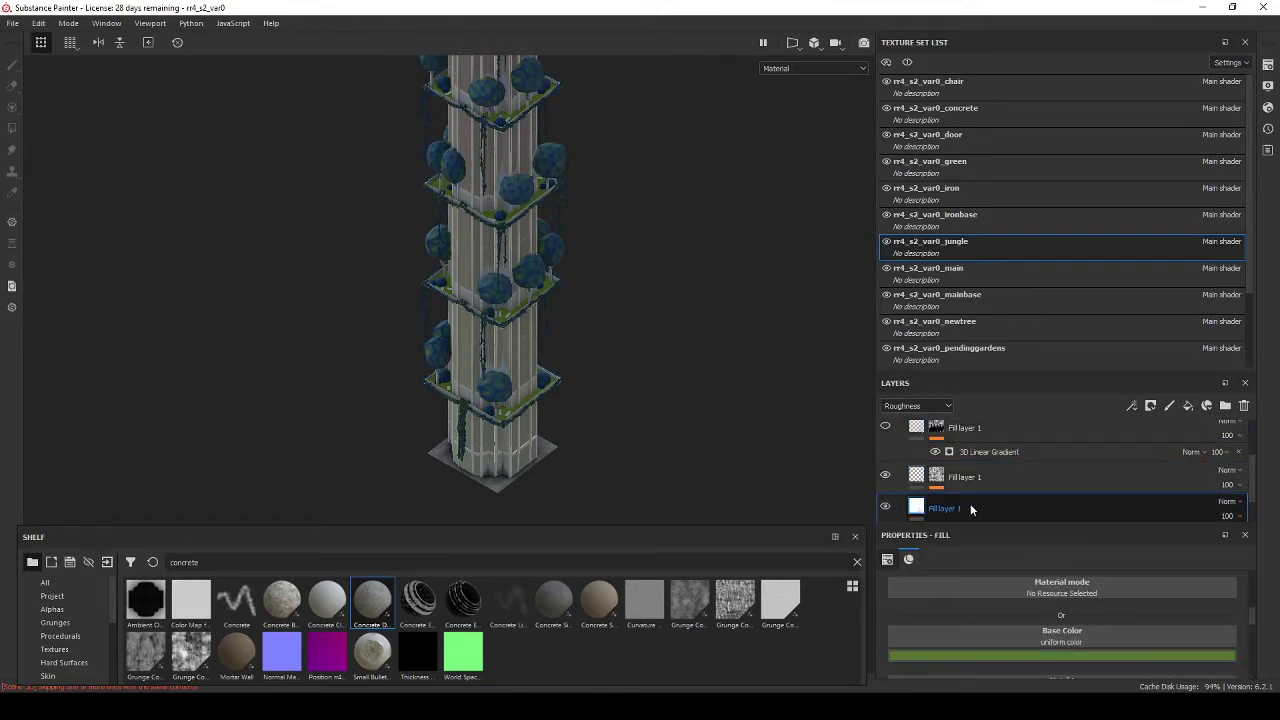
left_click(911, 487)
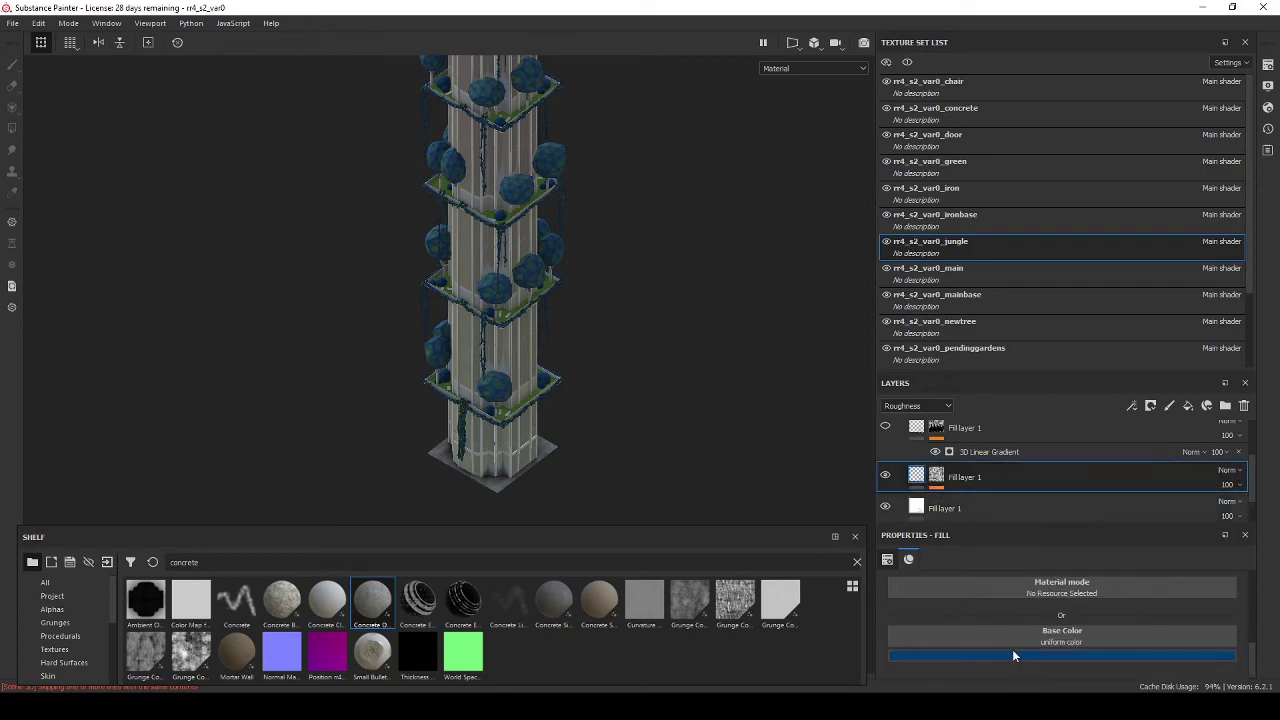
left_click(993, 503)
left_click(1053, 580)
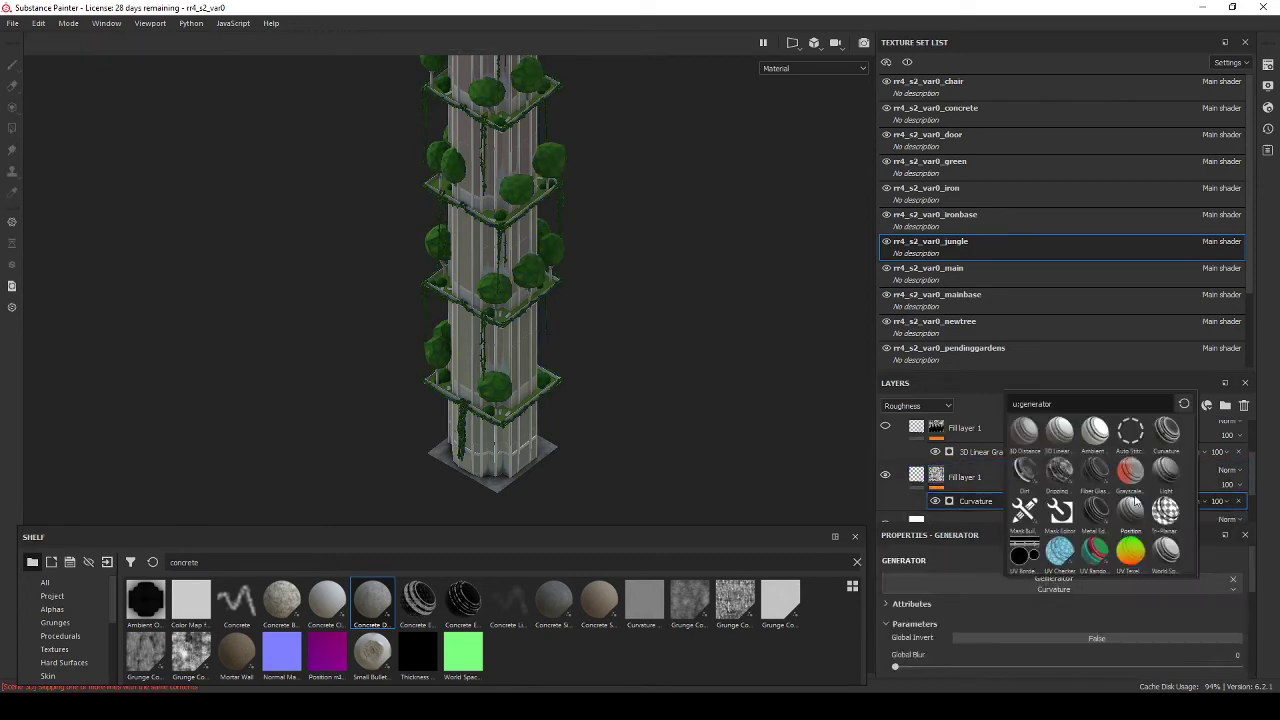
left_click(1060, 470)
scroll(401, 301, "up", 3)
left_click(1007, 578)
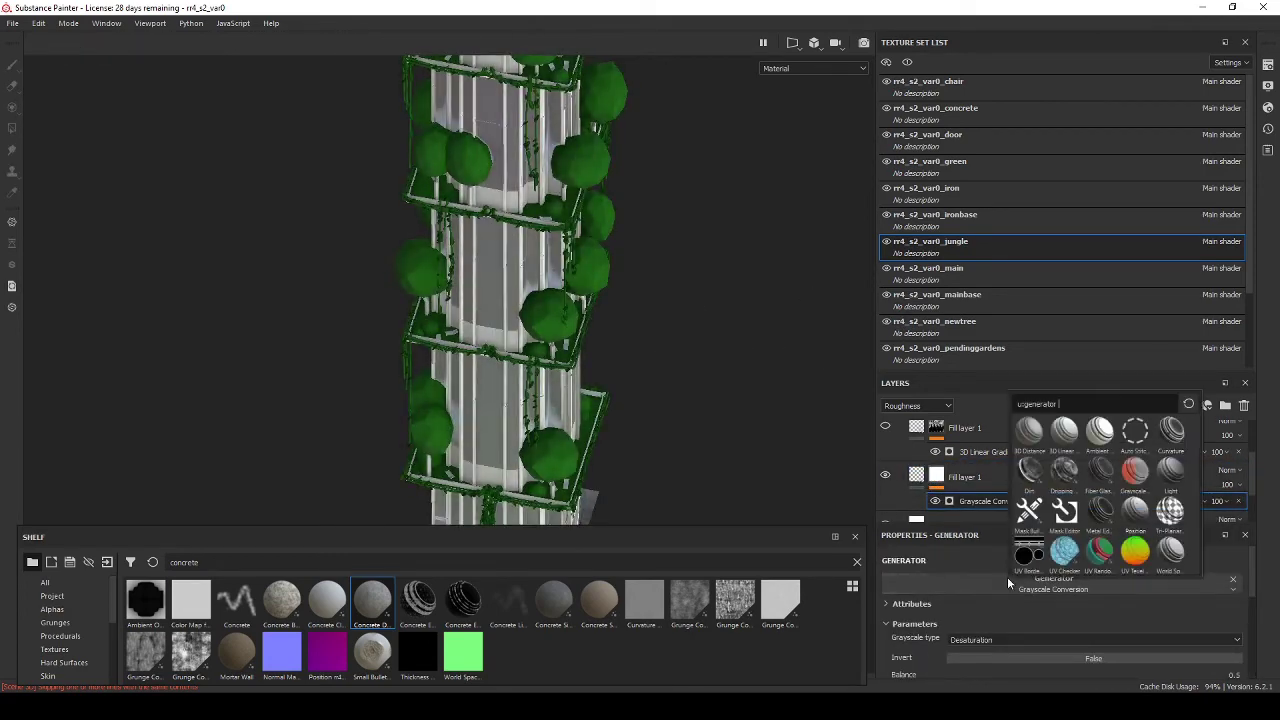
left_click(1064, 470)
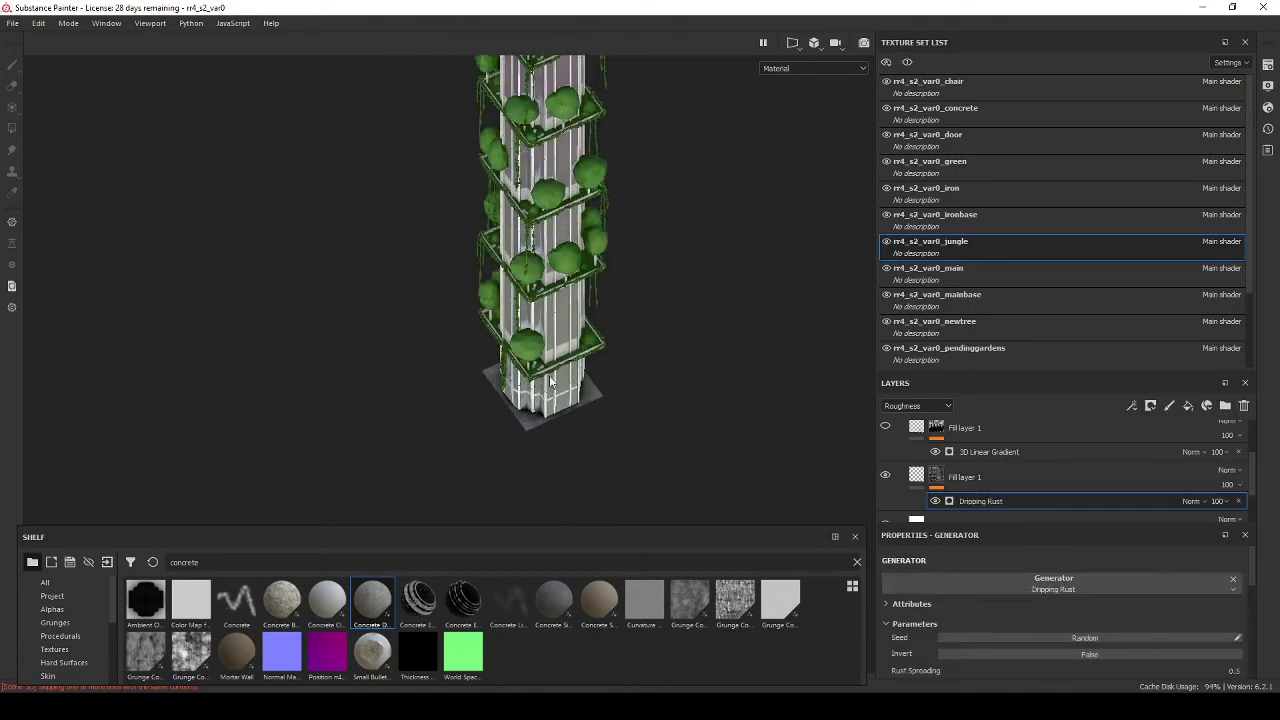
scroll(580, 360, "up", 3)
scroll(603, 343, "down", 5)
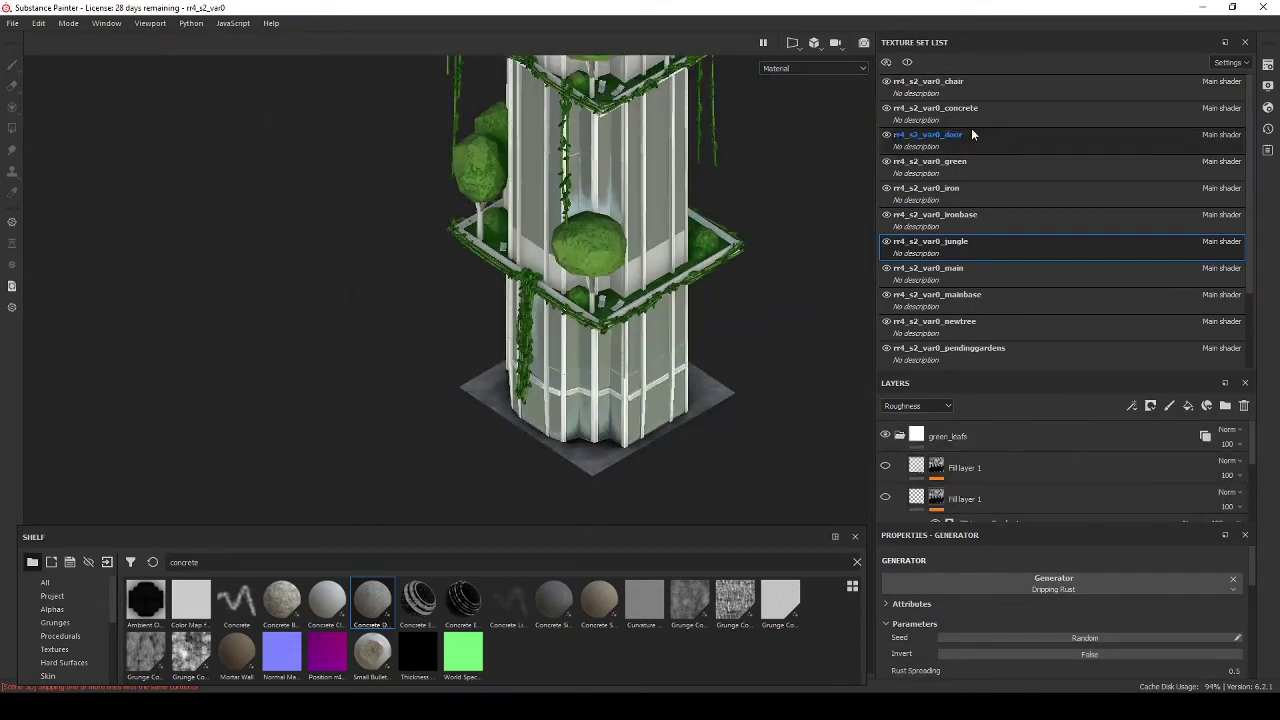
Step: On the trunk texture set, rename the top folder to wood; cancel instancing it
left_click(972, 325)
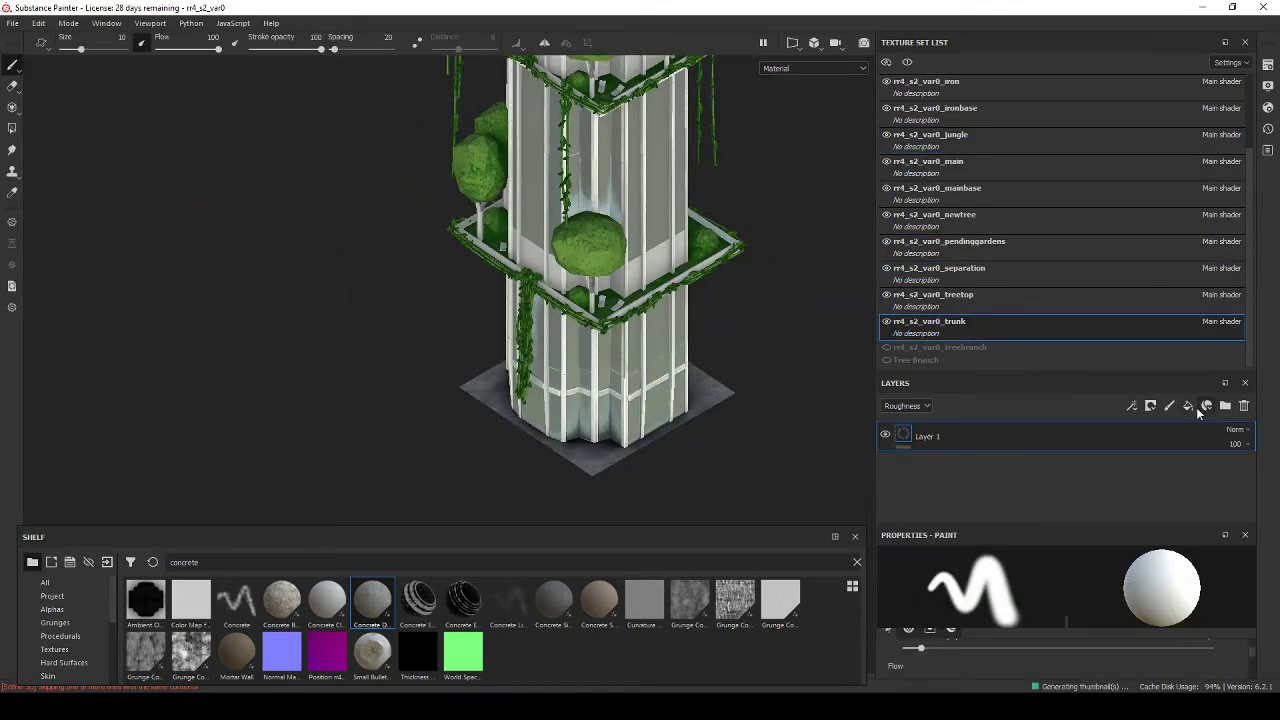
left_click(982, 438)
left_click(960, 467)
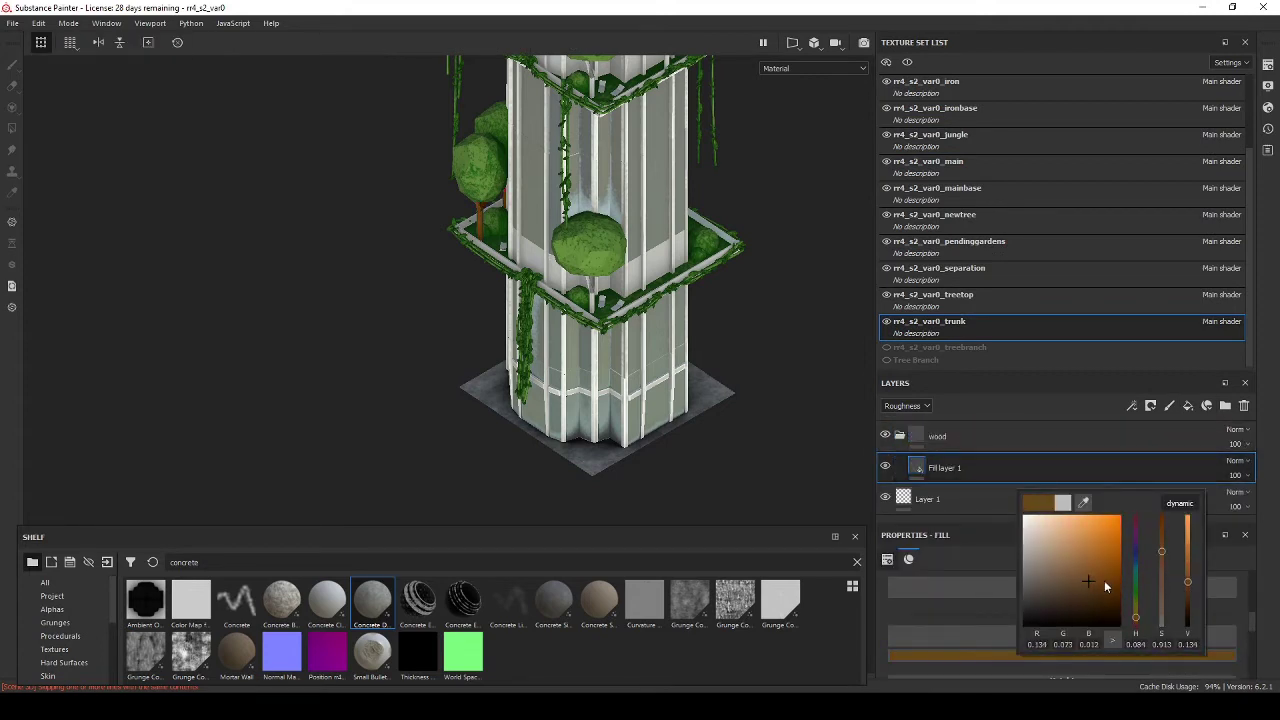
right_click(937, 436)
left_click(1000, 480)
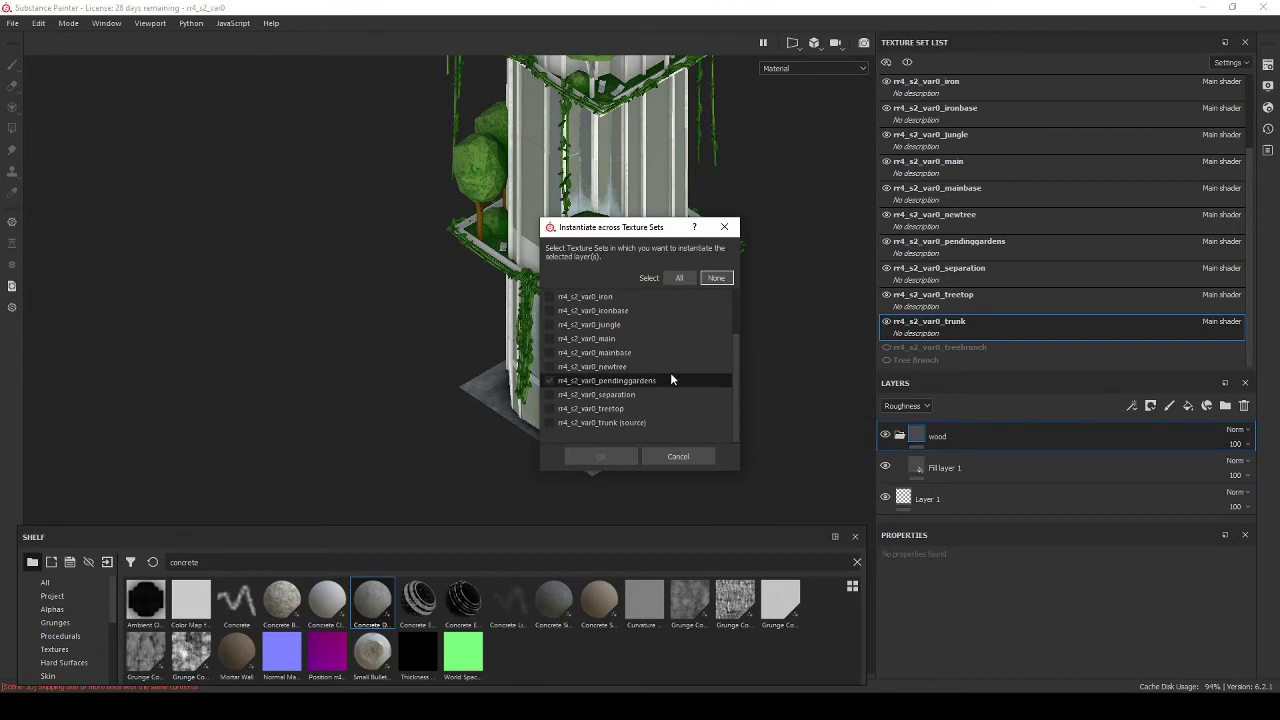
scroll(660, 376, "down", 2)
key("Escape")
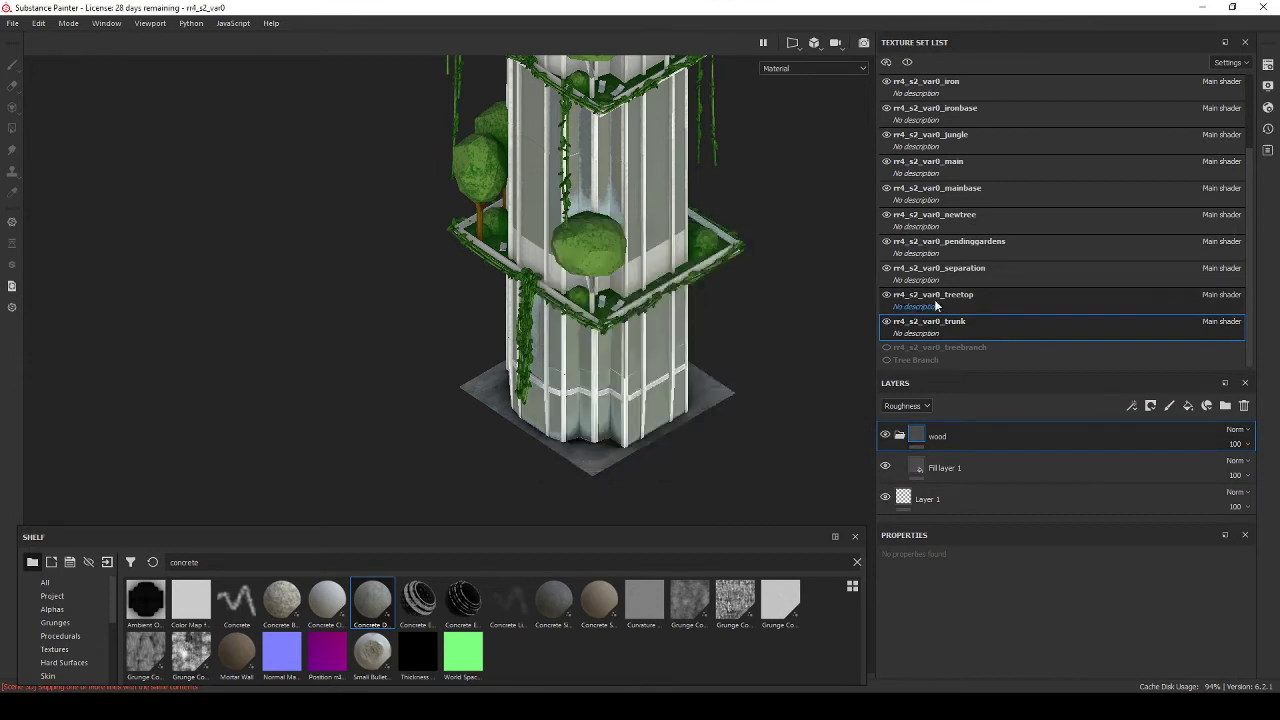
key("ctrl+z")
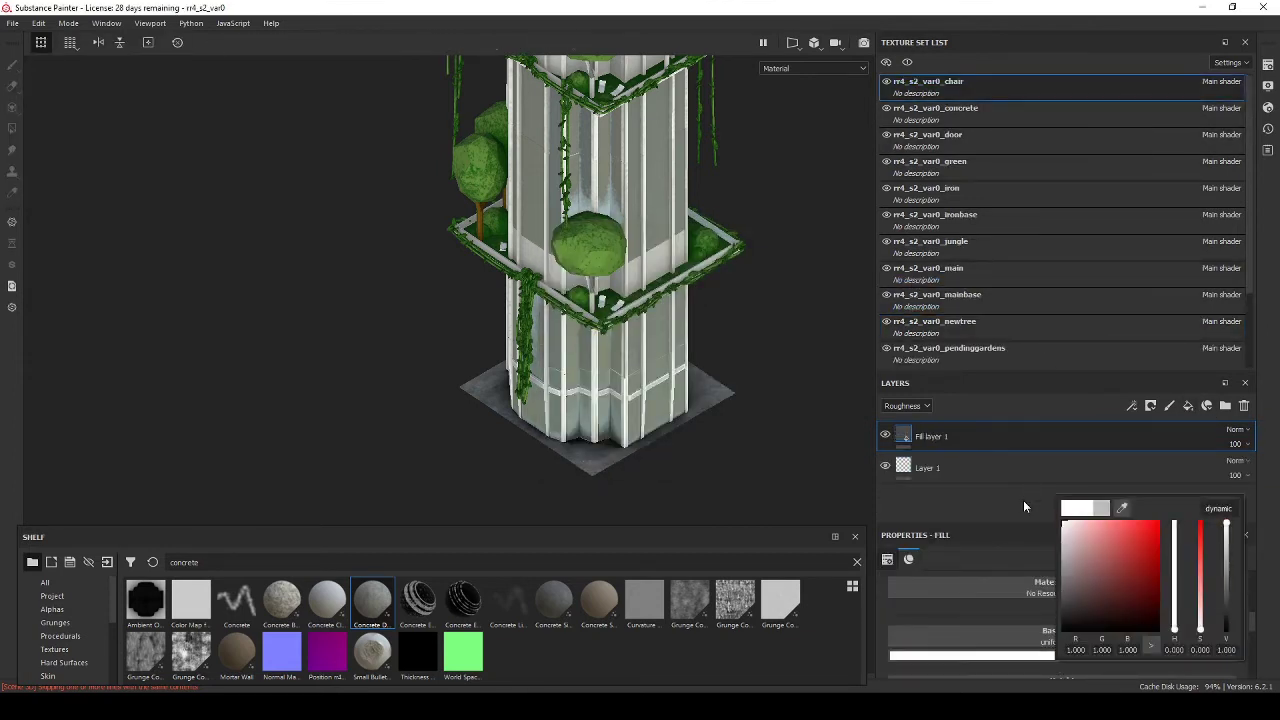
Step: Browse the green, jungle and newtree texture sets, then back on trunk, dismiss instancing the wood folder
left_click(965, 167)
left_click(940, 244)
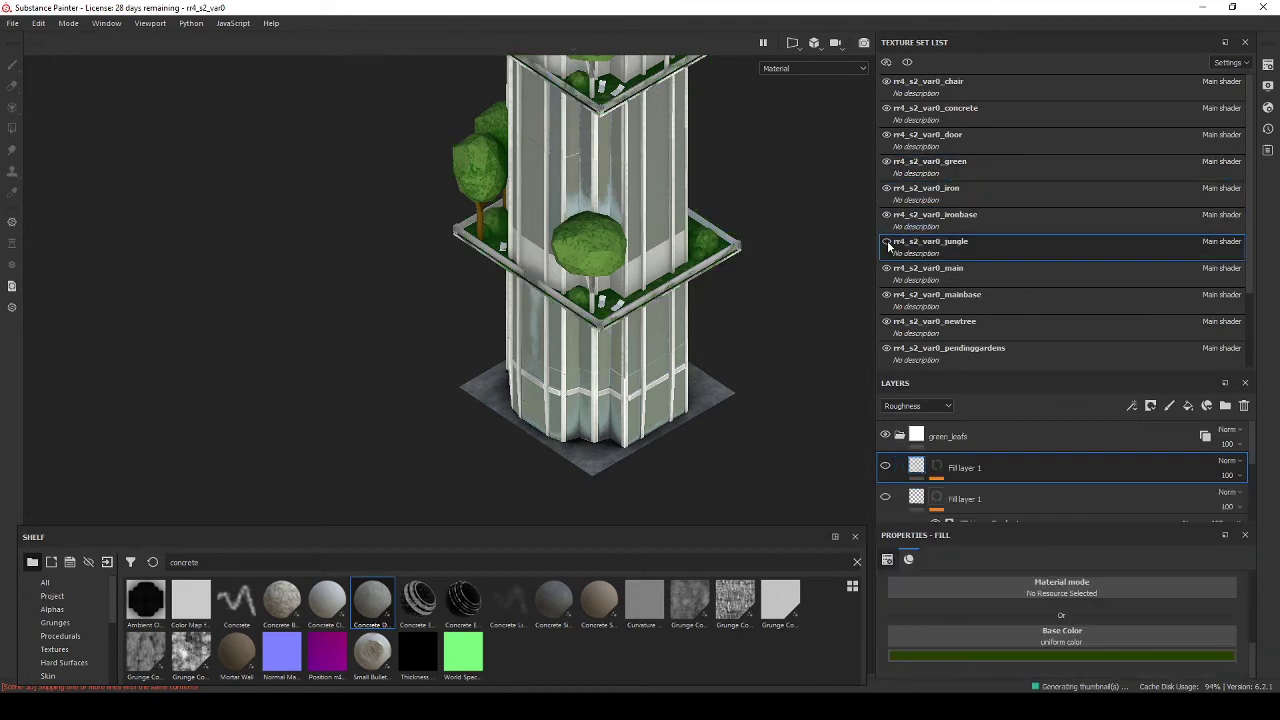
left_click(942, 270)
scroll(946, 297, "down", 3)
left_click(889, 245)
left_click(930, 348)
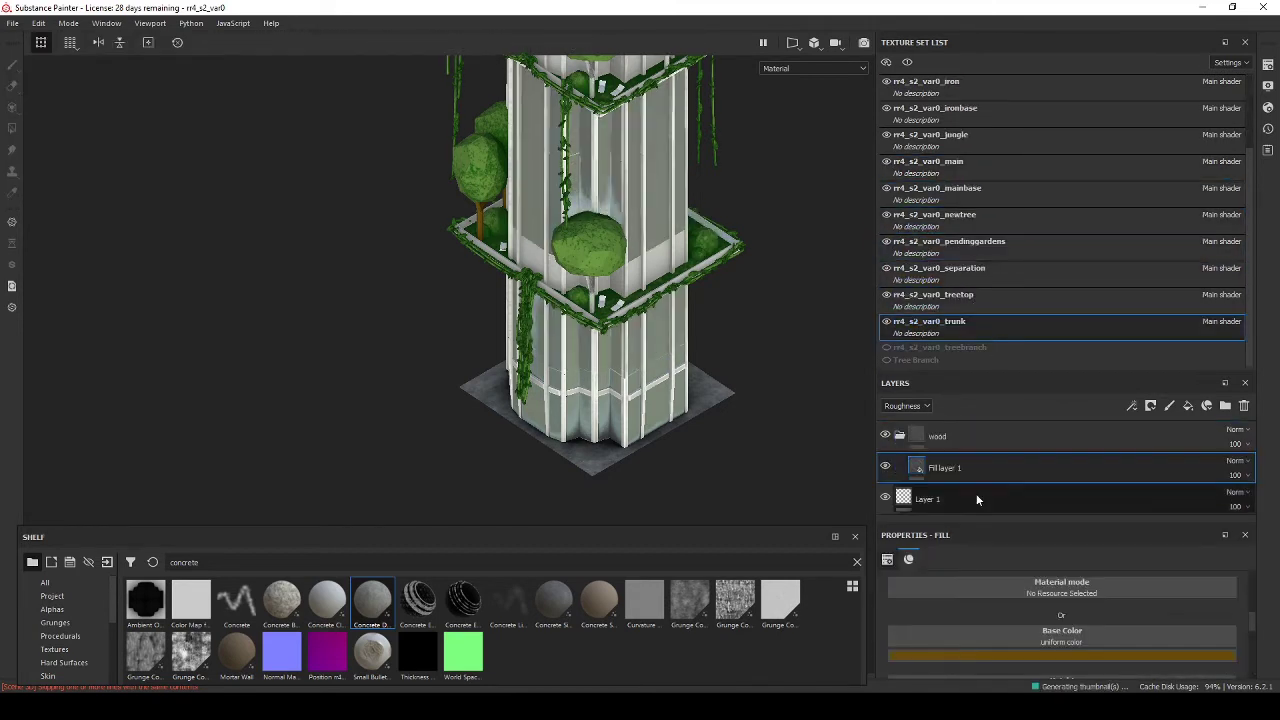
right_click(976, 437)
left_click(1045, 270)
left_click(600, 454)
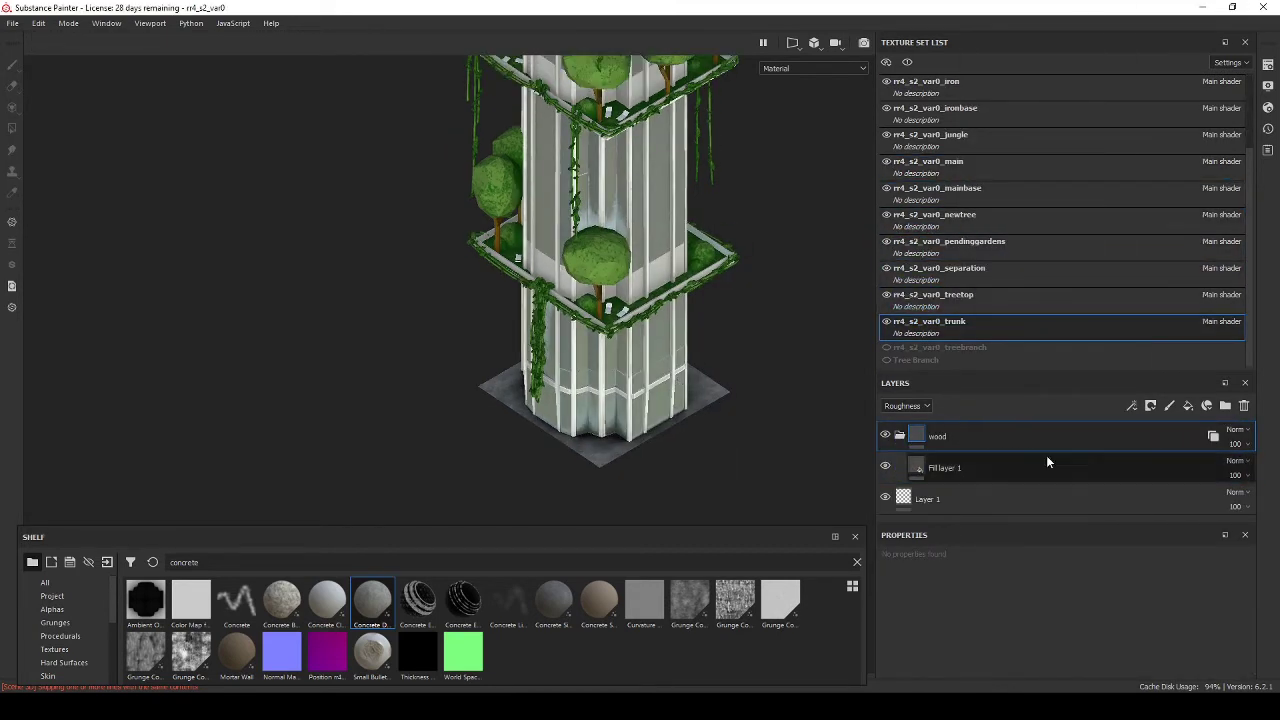
Step: Add a Metal Edge Wear generator to the brown fill layer's mask
left_click(980, 465)
scroll(988, 611, "up", 3)
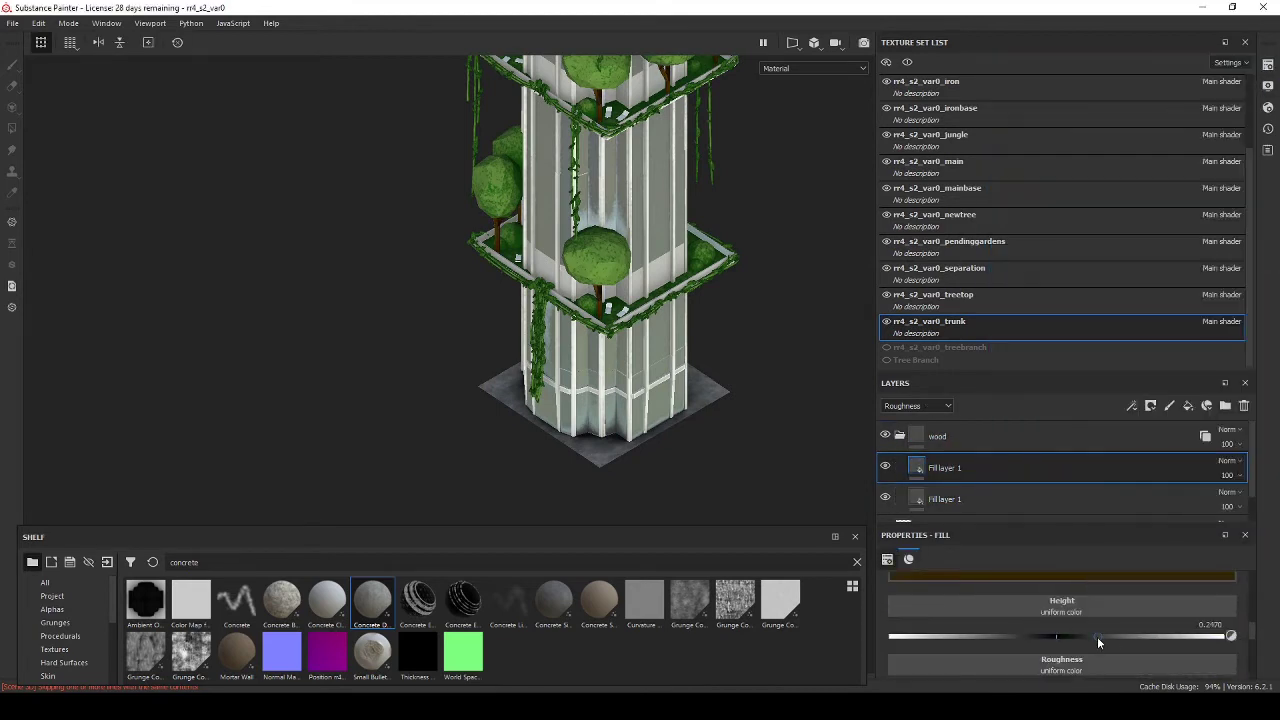
right_click(1000, 467)
left_click(962, 411)
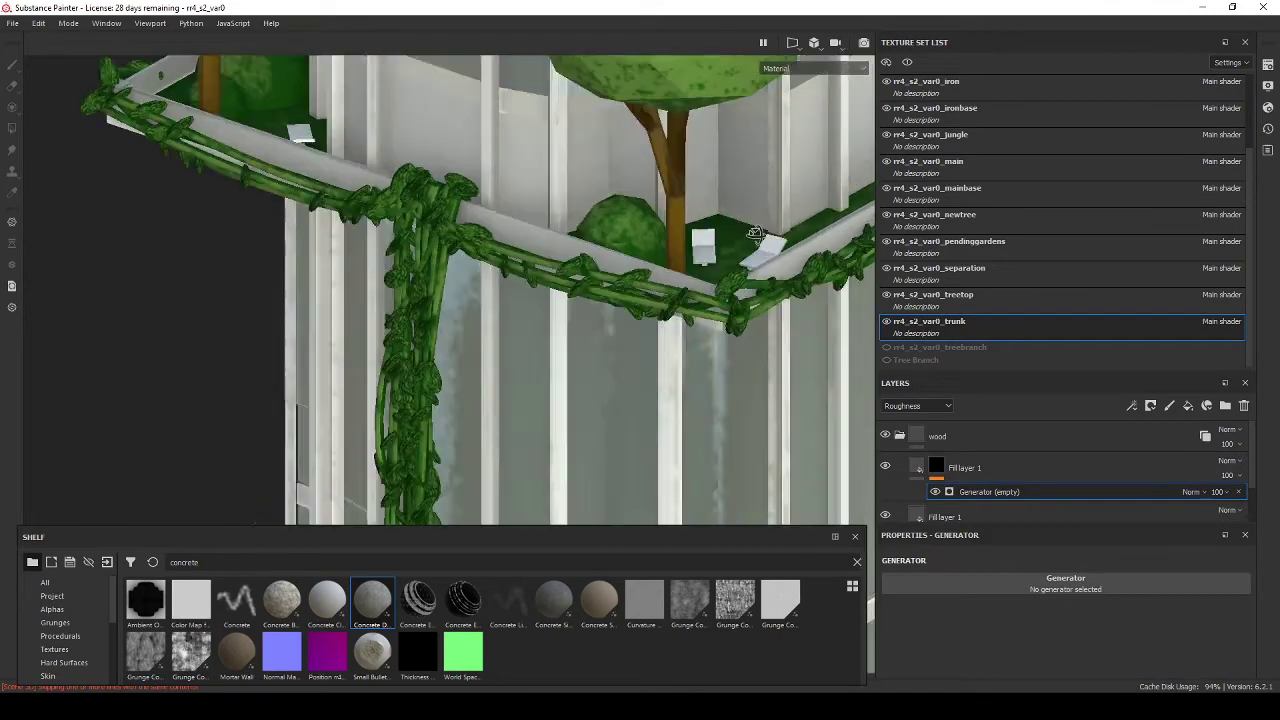
left_click(1008, 584)
left_click(1102, 482)
mouse_move(610, 195)
left_mouse_down("alt")
mouse_move(650, 190)
mouse_move(608, 254)
left_mouse_up("alt")
Step: Mask the upper fill with a generator, trying Dirt before settling on World Space Normals
left_click(985, 468)
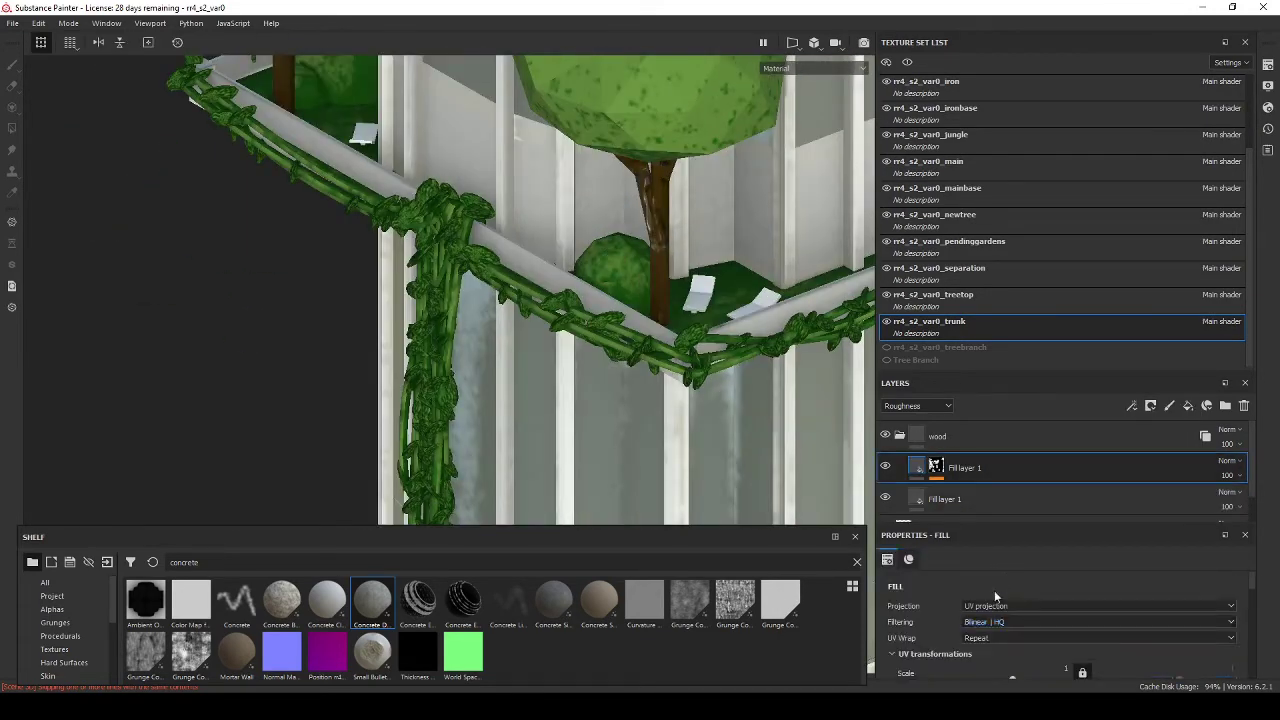
left_click_drag(700, 300, 786, 243, "alt")
right_click(1000, 467)
left_click(962, 411)
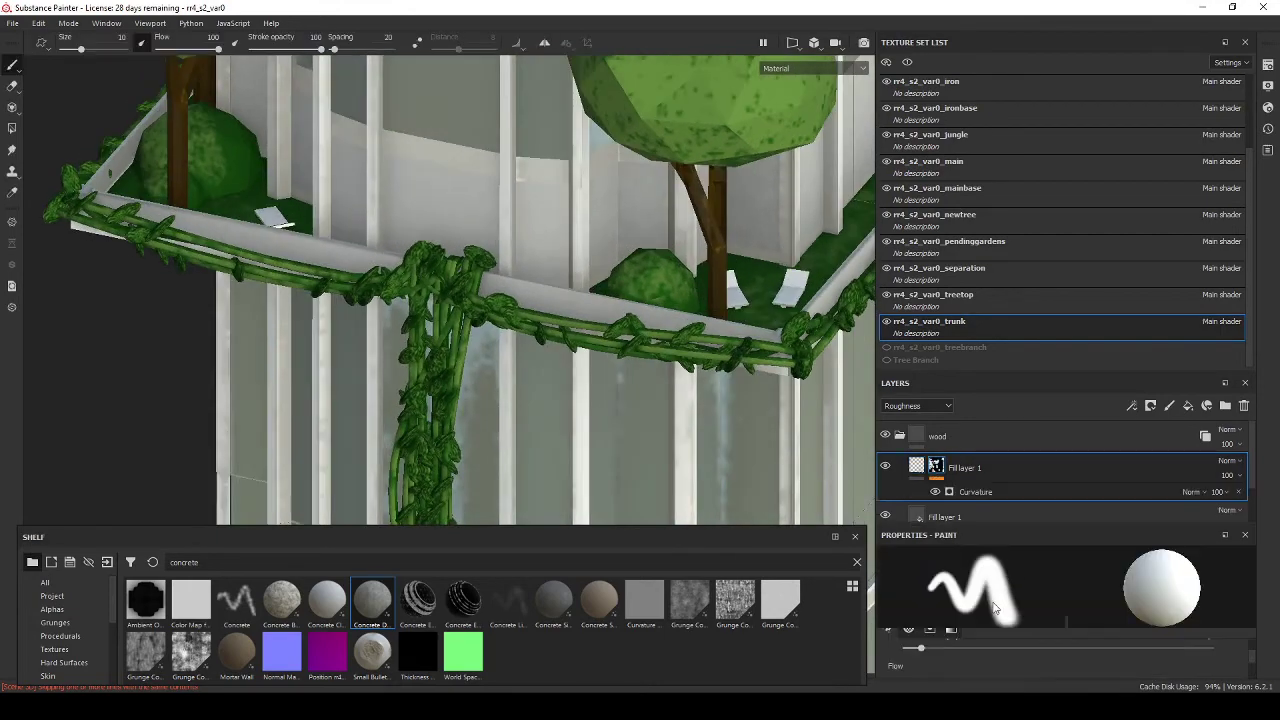
left_click(1053, 584)
left_click(1150, 450)
mouse_move(721, 321)
left_mouse_down("alt")
mouse_move(700, 300)
mouse_move(645, 316)
left_mouse_up("alt")
left_click(1053, 584)
left_click(1174, 551)
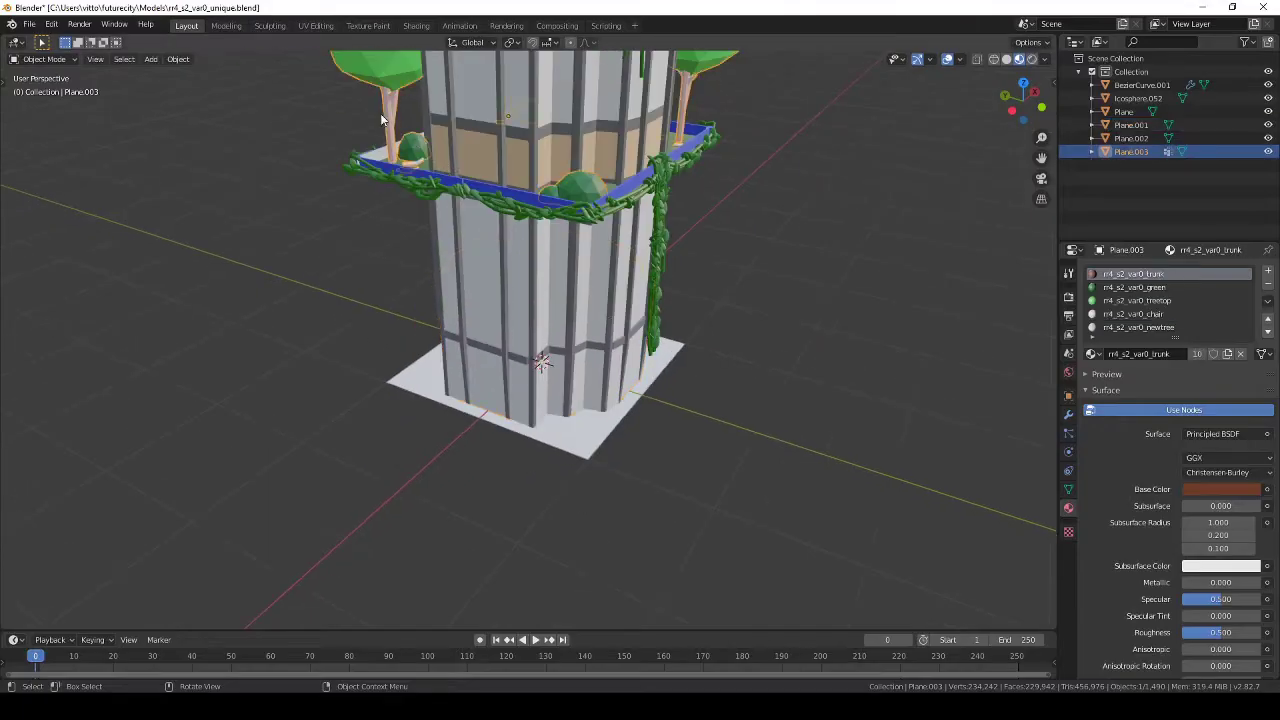
Step: In Blender, recalculate the trunk normals outward, save, and export FBX over the existing file
left_click(218, 59)
left_click(359, 251)
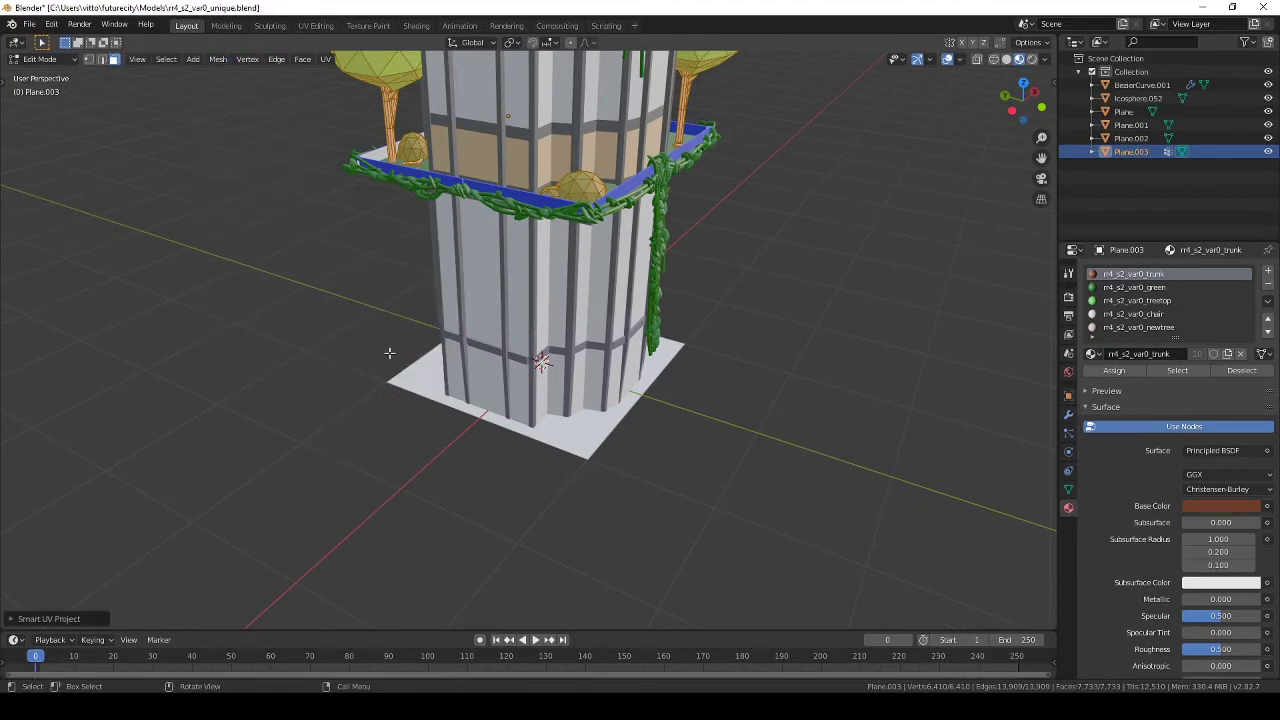
key("Tab")
key("ctrl+s")
left_click(29, 24)
left_click(190, 280)
double_click(499, 226)
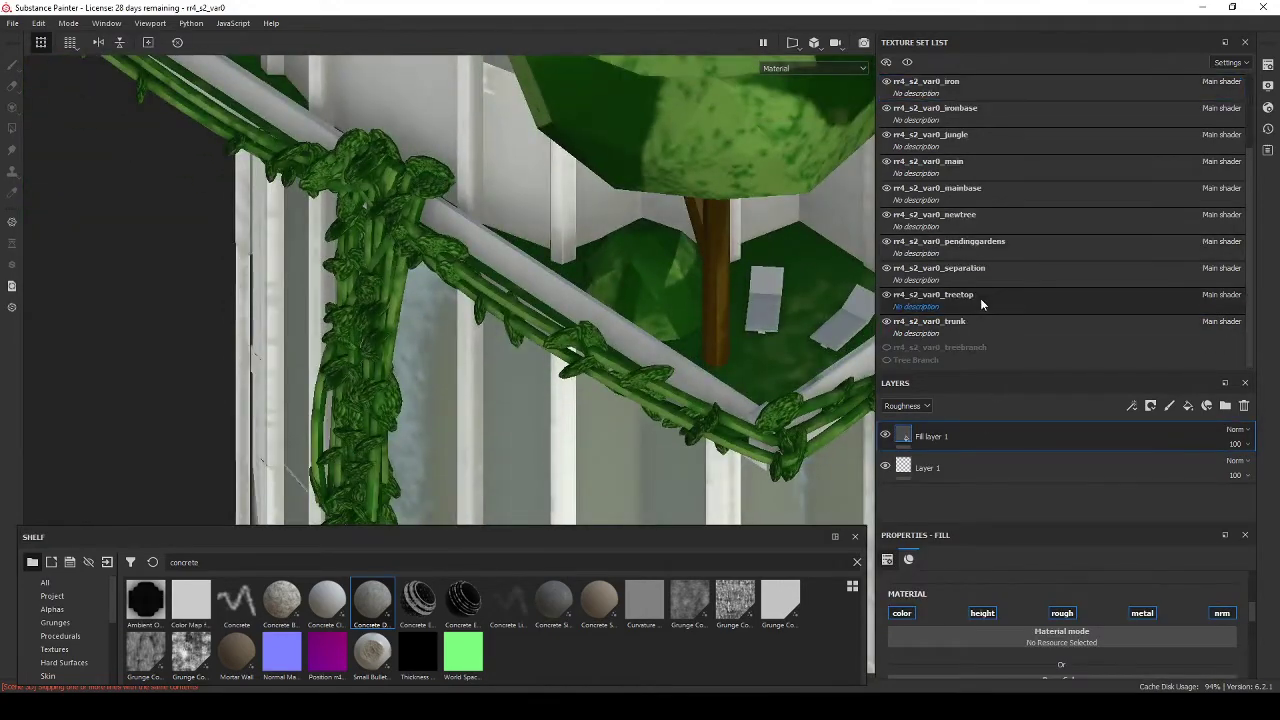
Step: Switch to the treetop texture set and then back to the trunk set
left_click(980, 298)
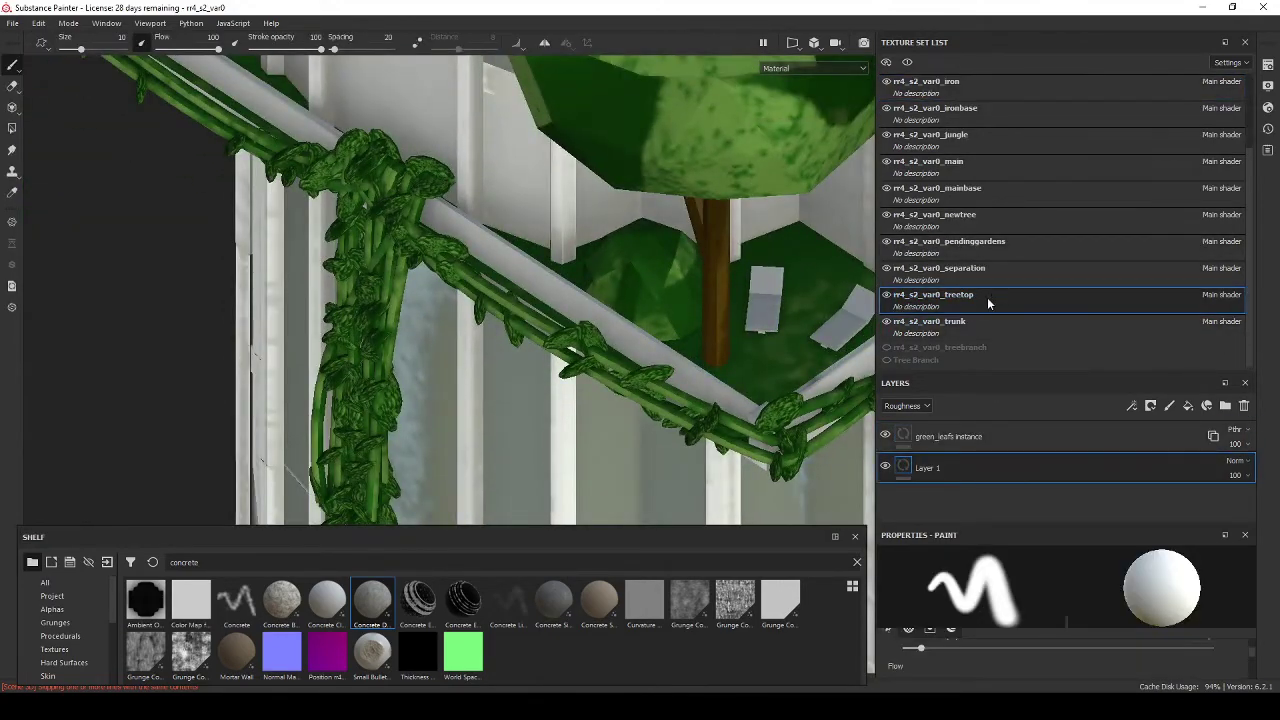
left_click(955, 325)
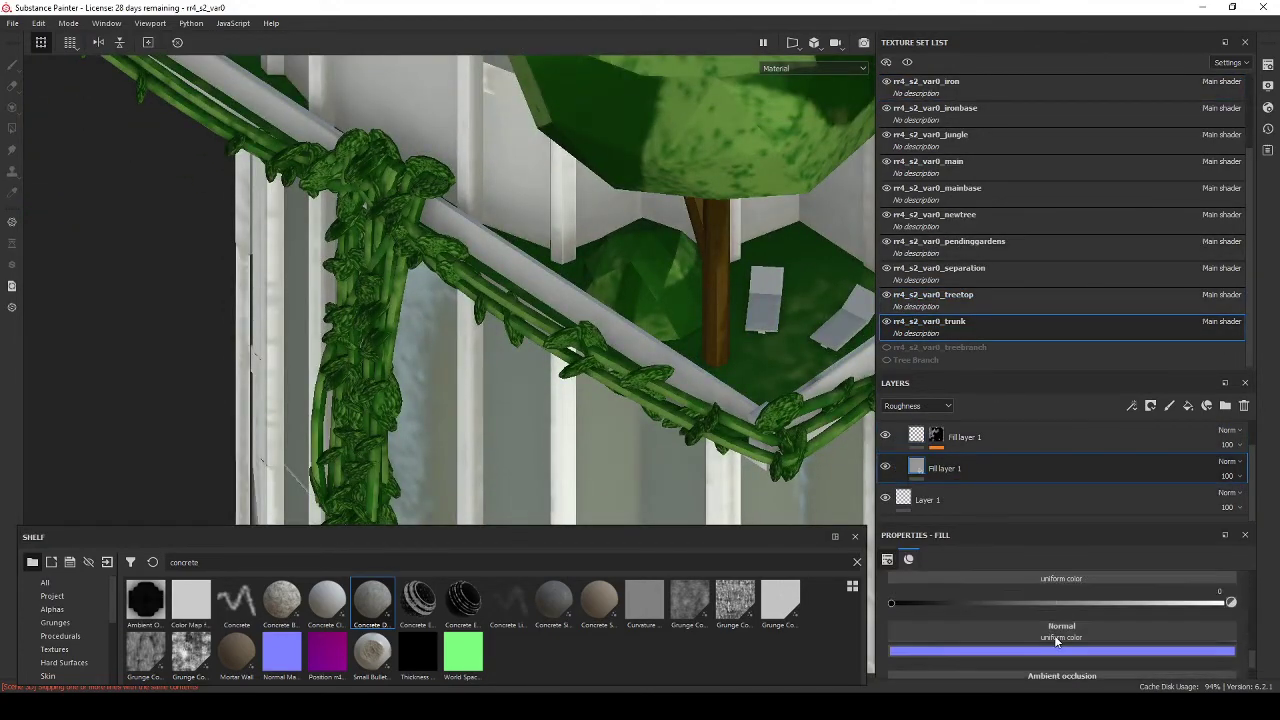
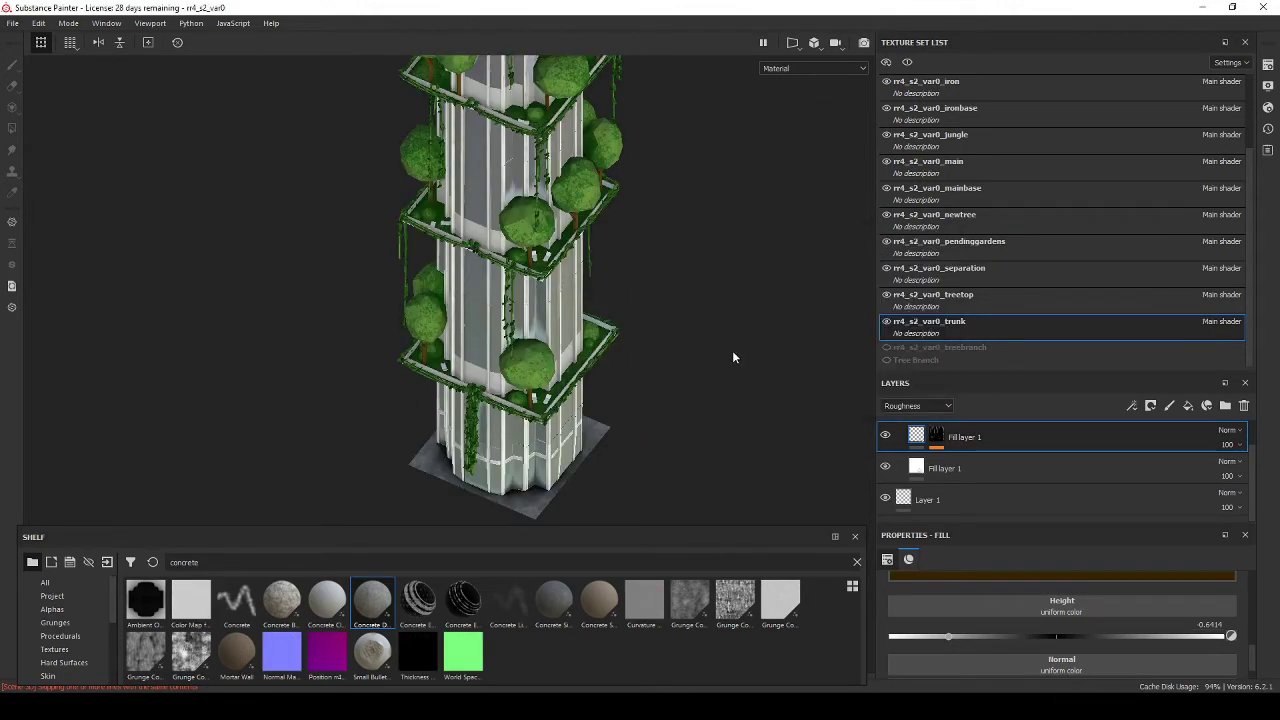
Step: Orbit the tower and open the door texture set's fill base colour
left_click_drag(732, 357, 522, 308, "alt")
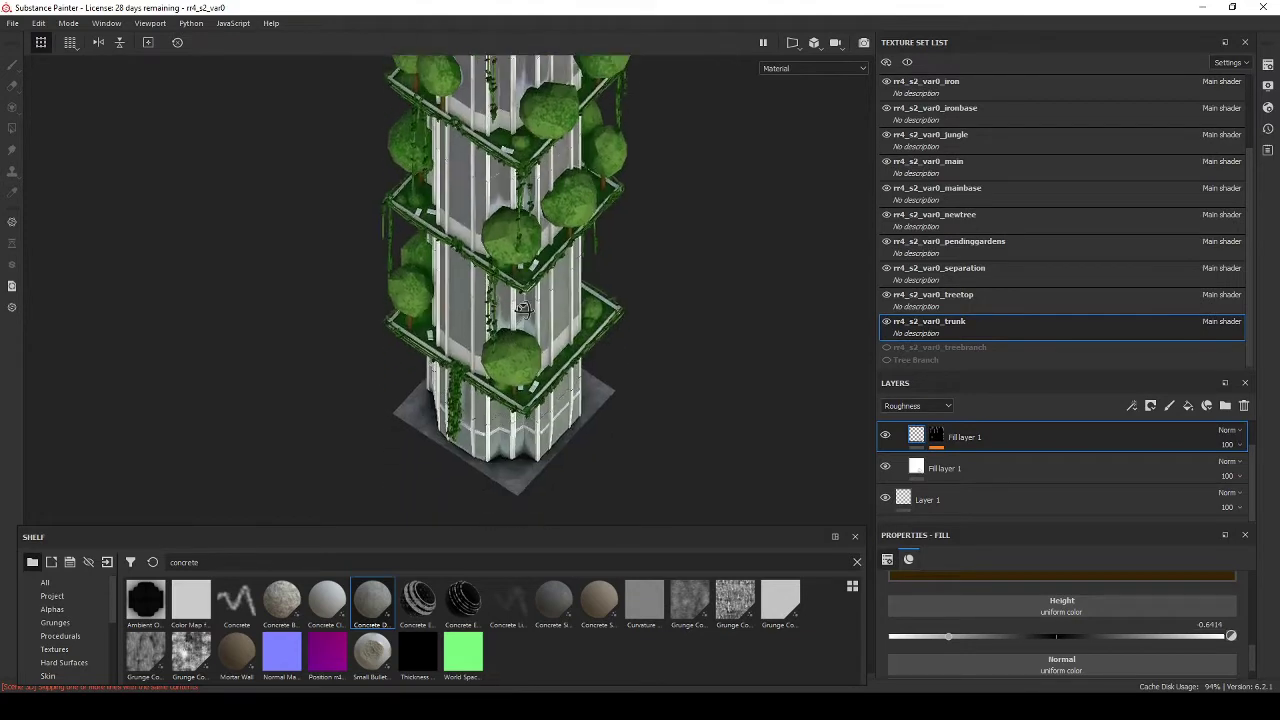
scroll(1000, 200, "up", 2)
left_click(928, 134)
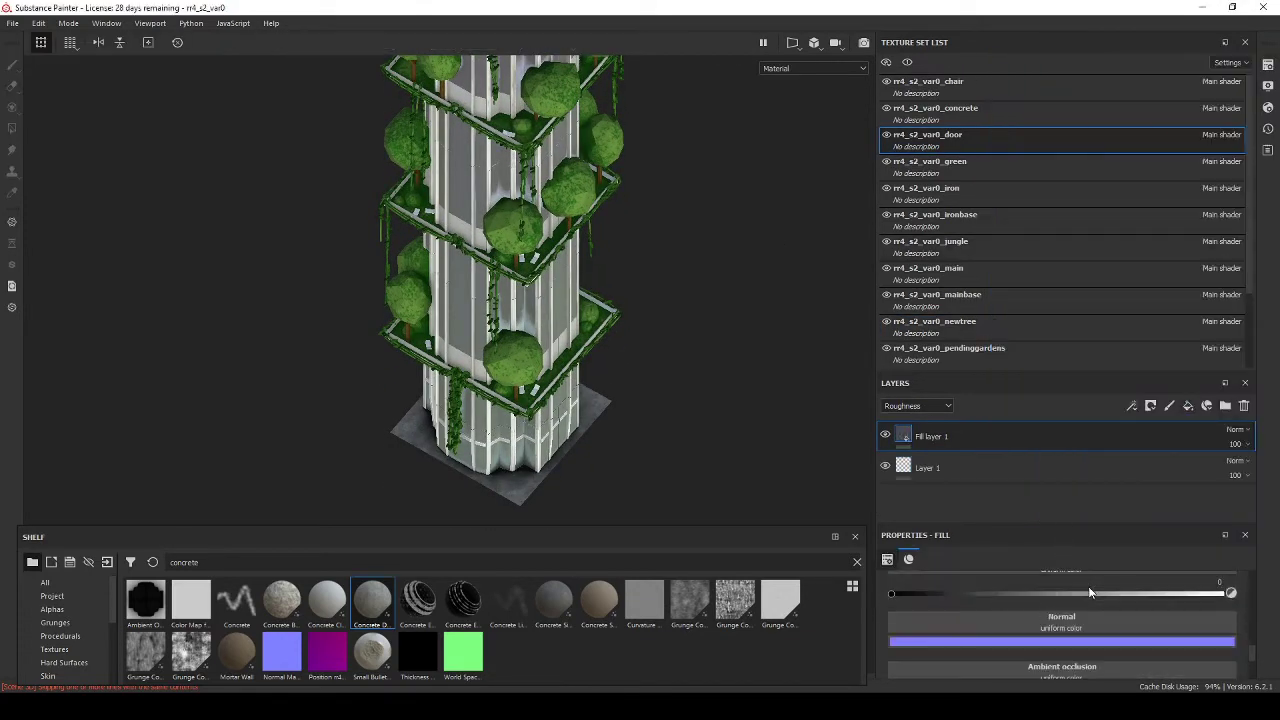
left_click(1065, 656)
scroll(1120, 573, "down", 2)
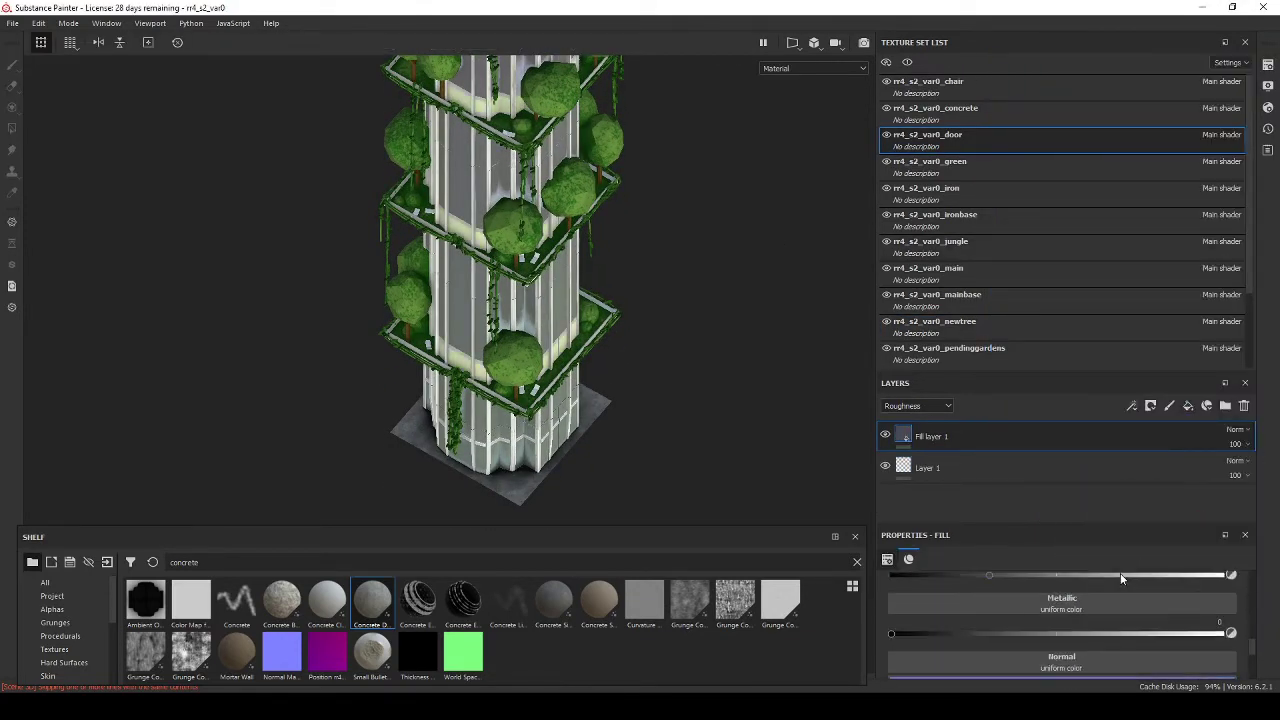
scroll(1120, 573, "down", 2)
scroll(1038, 612, "down", 2)
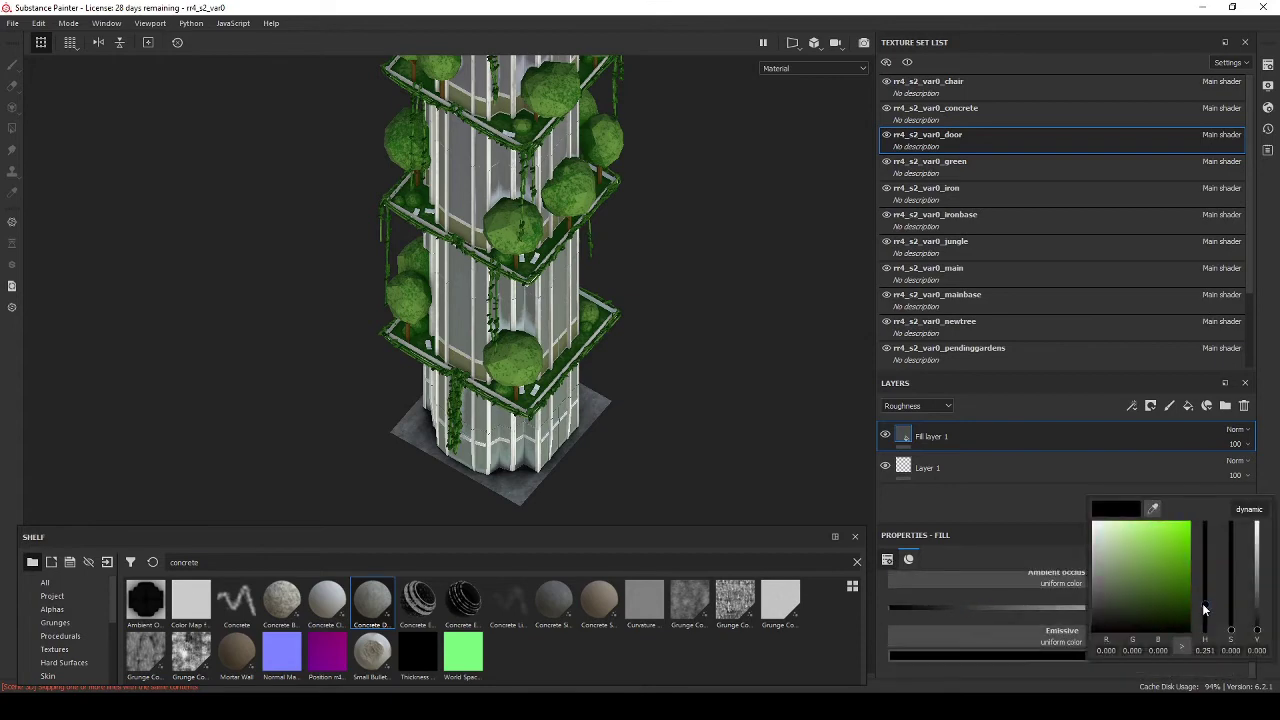
mouse_move(560, 300)
left_mouse_down("alt")
mouse_move(505, 327)
mouse_move(520, 360)
left_mouse_up("alt")
scroll(999, 293, "down", 3)
Step: In the treetop texture set, delete the green_leafs instance layer and add a fill layer
left_click(999, 294)
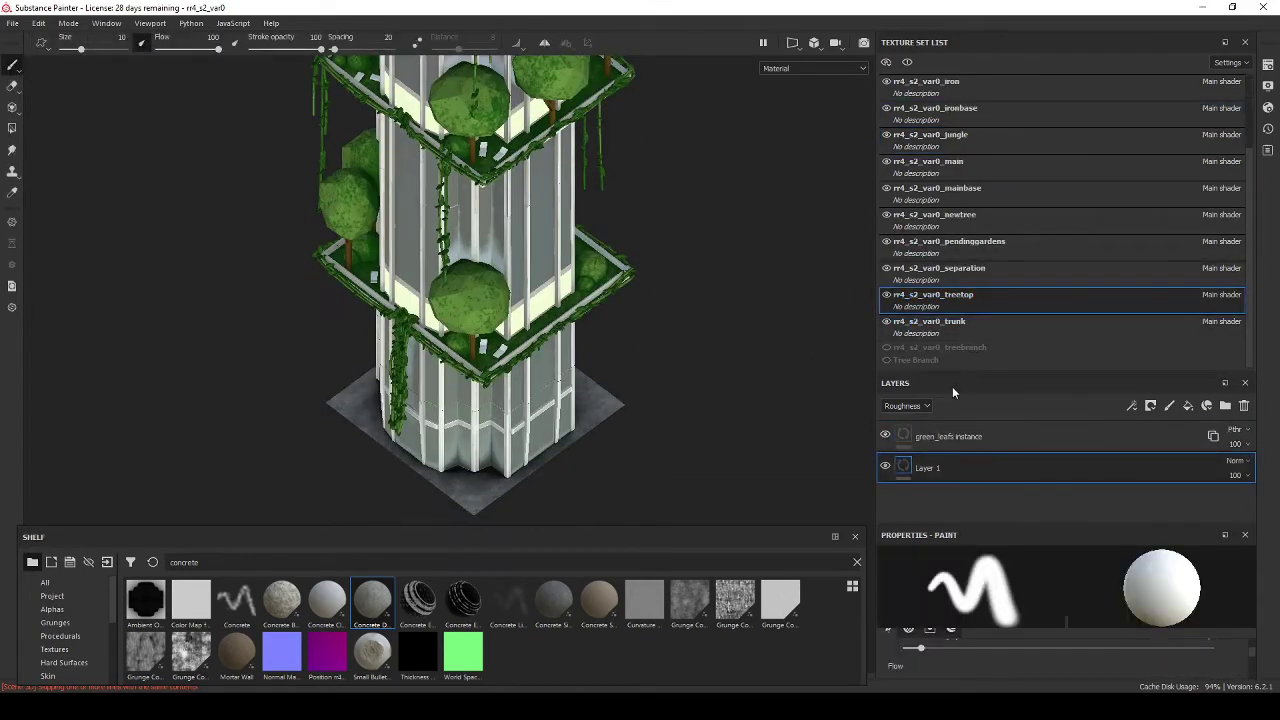
scroll(463, 240, "down", 5)
scroll(463, 240, "up", 3)
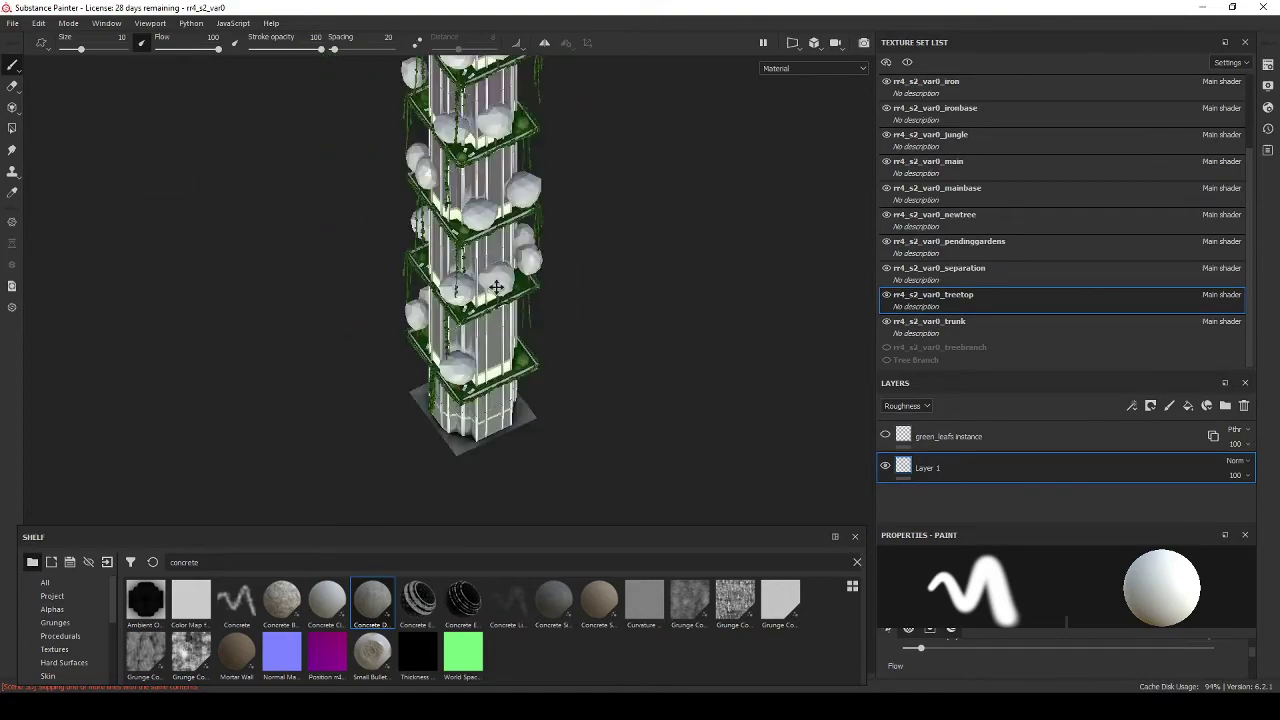
left_click(888, 436)
key("Delete")
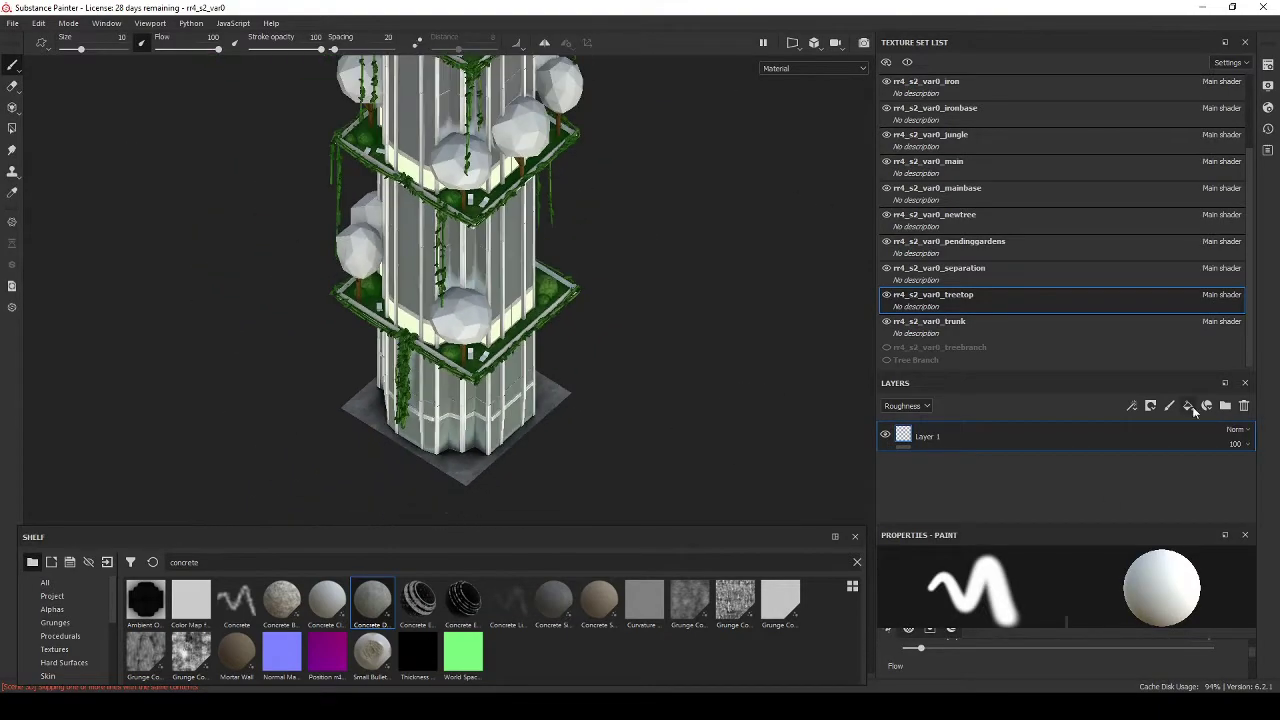
left_click(1188, 405)
scroll(1051, 655, "up", 5)
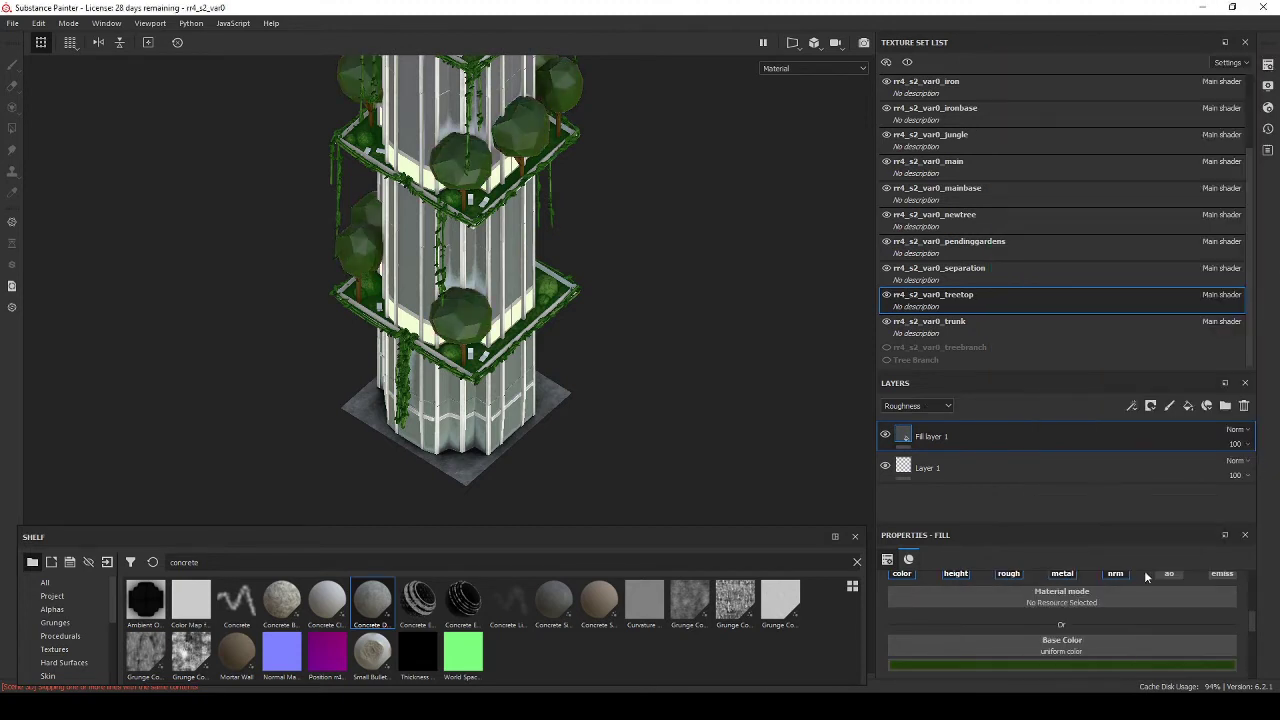
scroll(1218, 585, "down", 3)
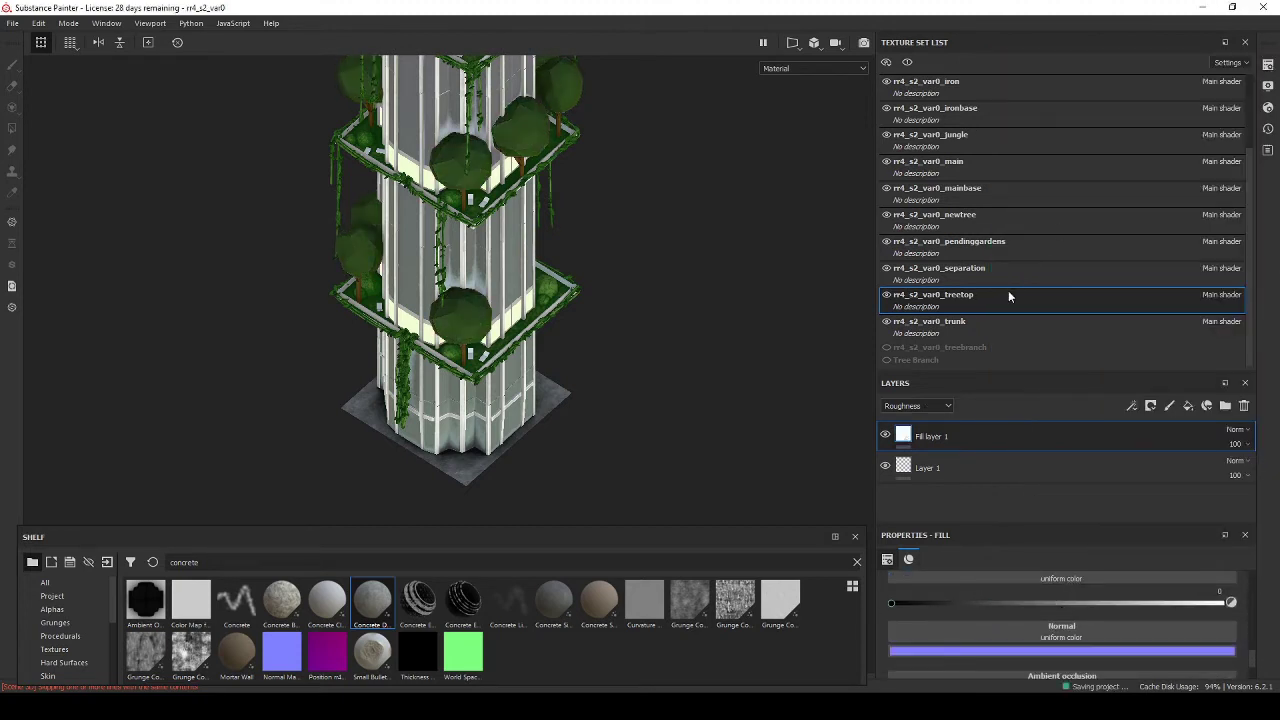
scroll(1008, 295, "up", 2)
Step: Switch from the green texture set to another texture set
left_click(980, 214)
scroll(1024, 312, "up", 2)
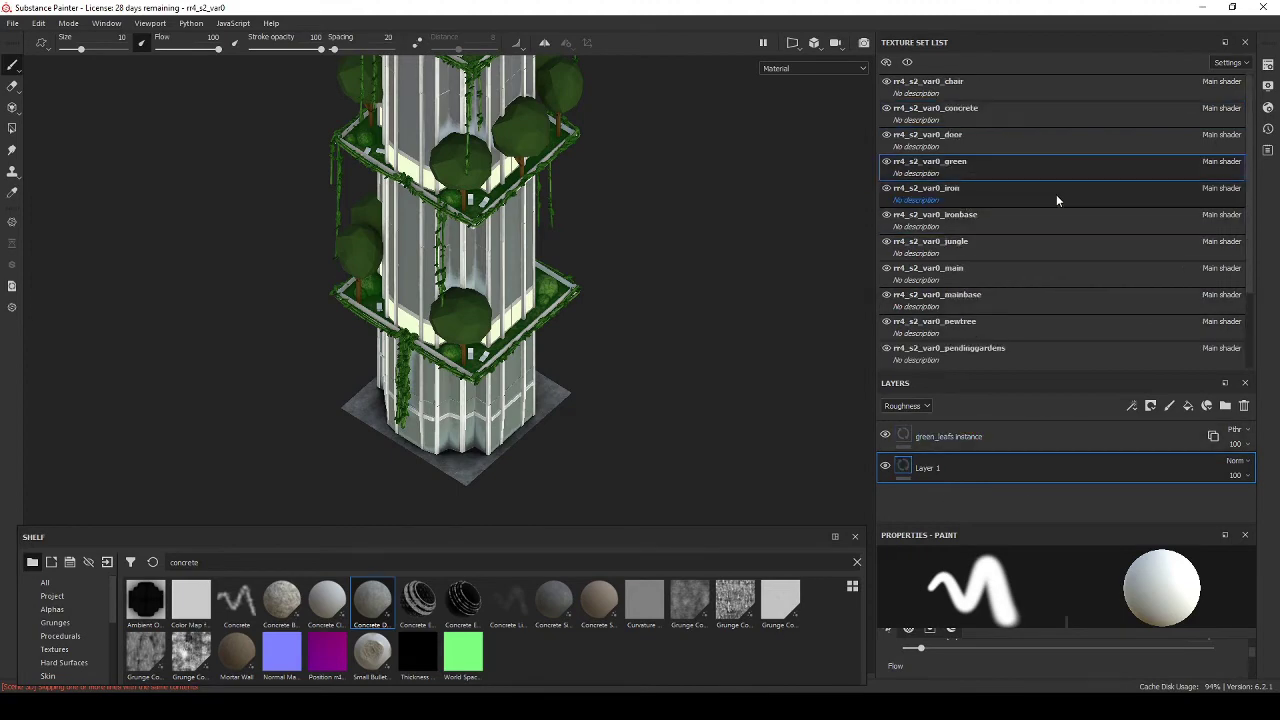
left_click(1017, 216)
scroll(1017, 216, "down", 2)
Step: Duplicate the fill layer and give the copy a black mask
scroll(440, 290, "up", 5)
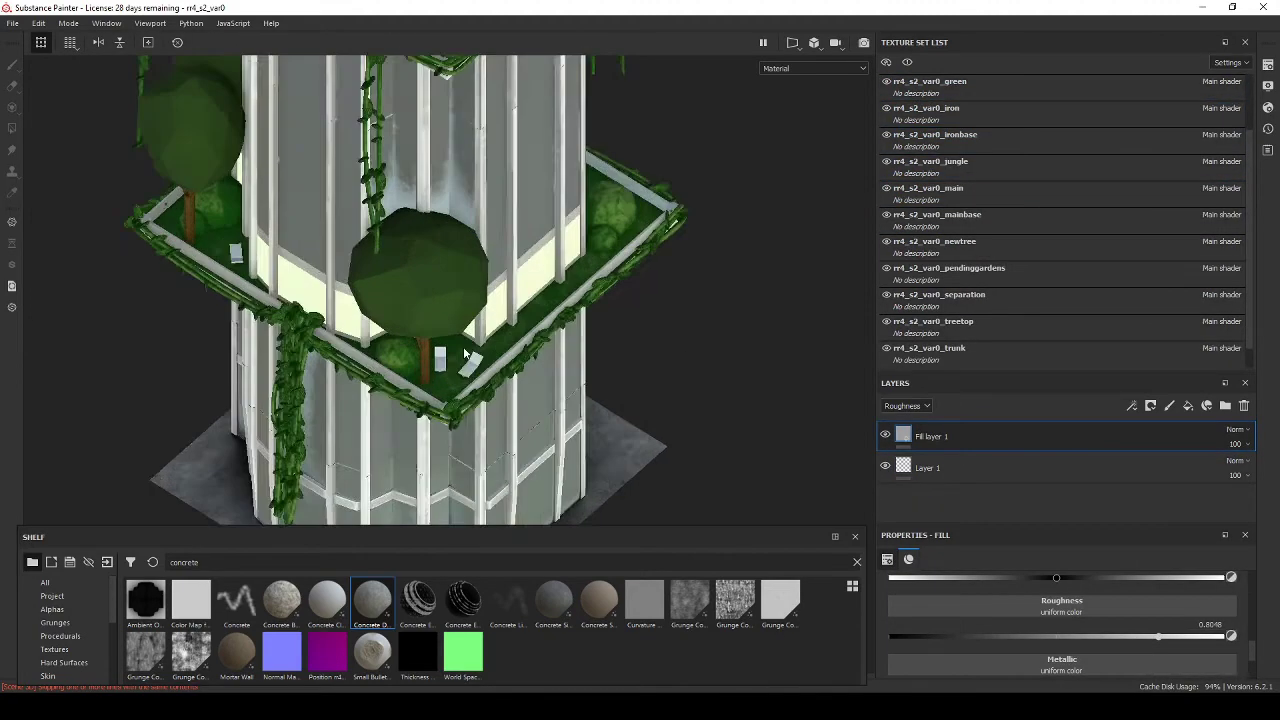
key("ctrl+d")
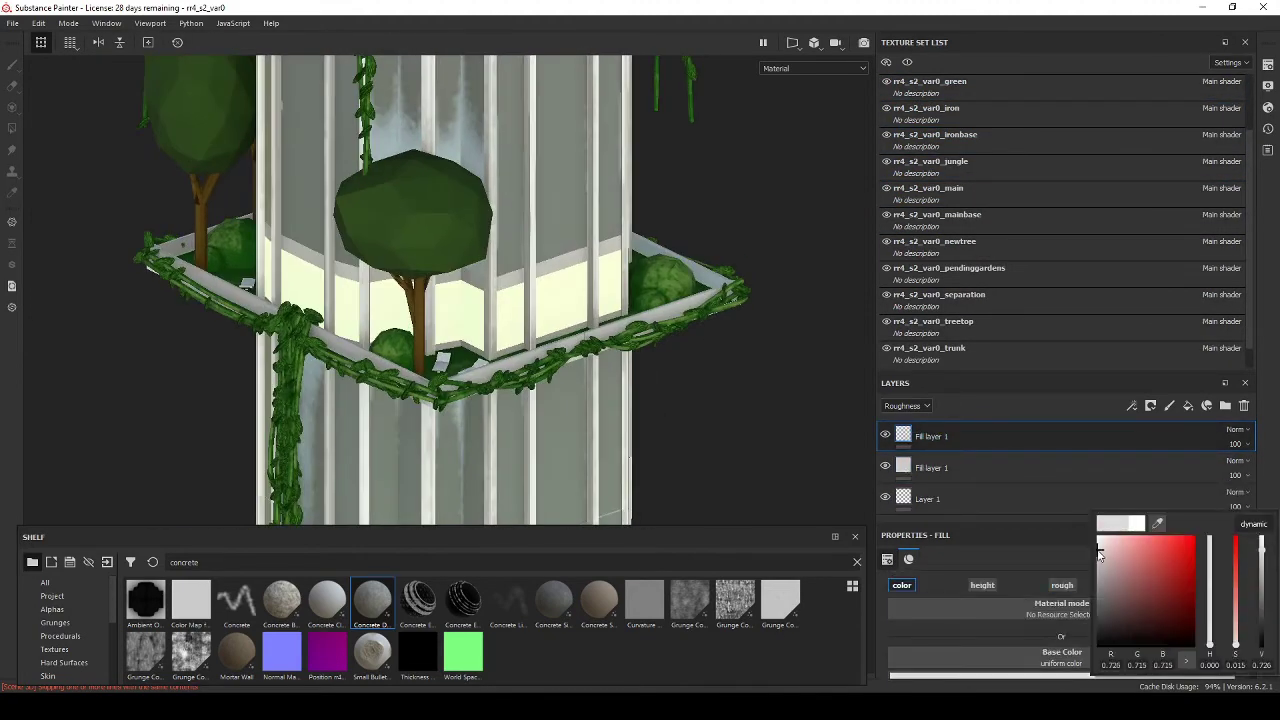
right_click(1035, 471)
left_click(1080, 22)
Step: Add a Dirt generator to the mask, set contrast to 1, then swap it for Metal Edge Wear
right_click(923, 436)
left_click(995, 200)
left_click(995, 590)
scroll(435, 383, "up", 5)
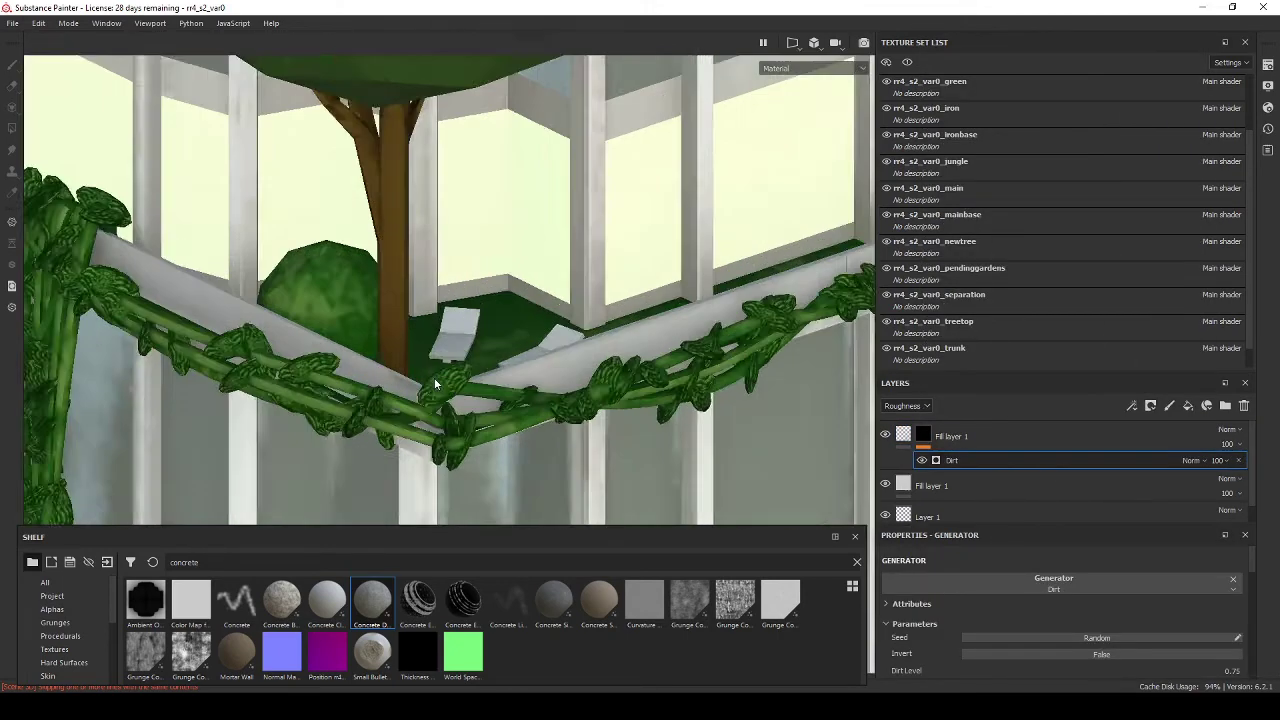
scroll(435, 383, "up", 5)
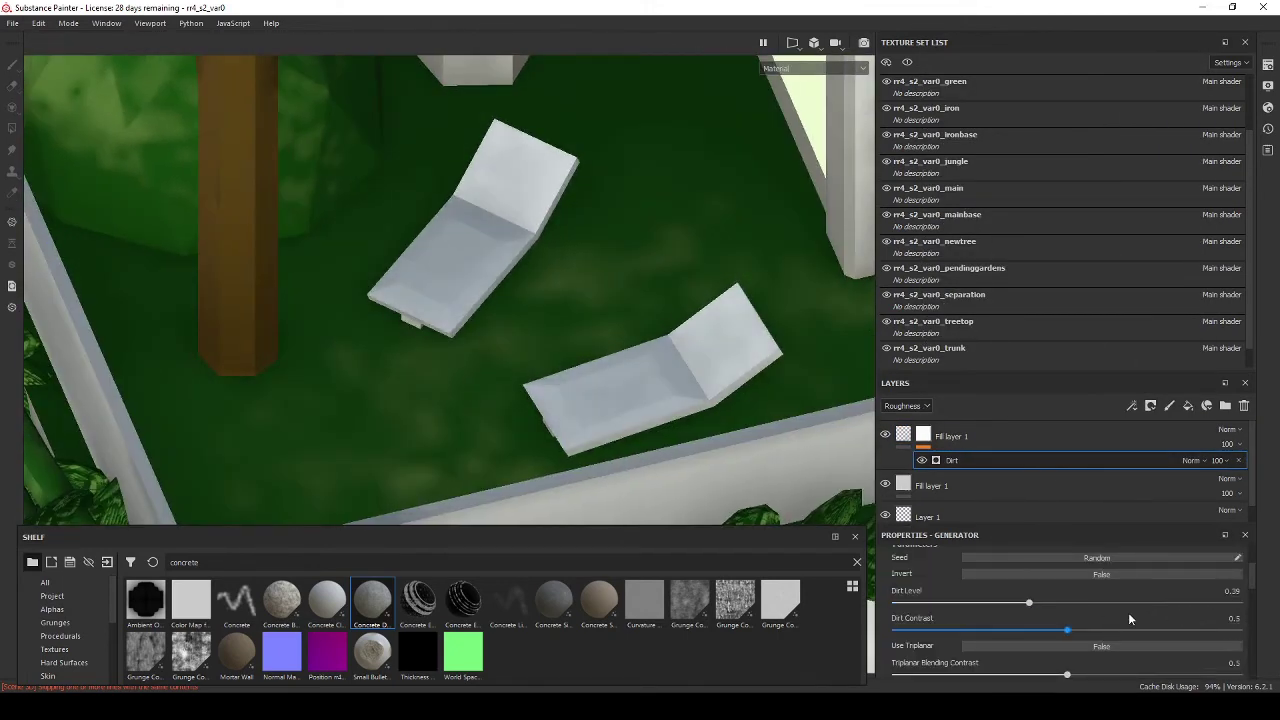
left_click_drag(1128, 630, 1239, 630)
left_click(1064, 591)
left_click(1160, 524)
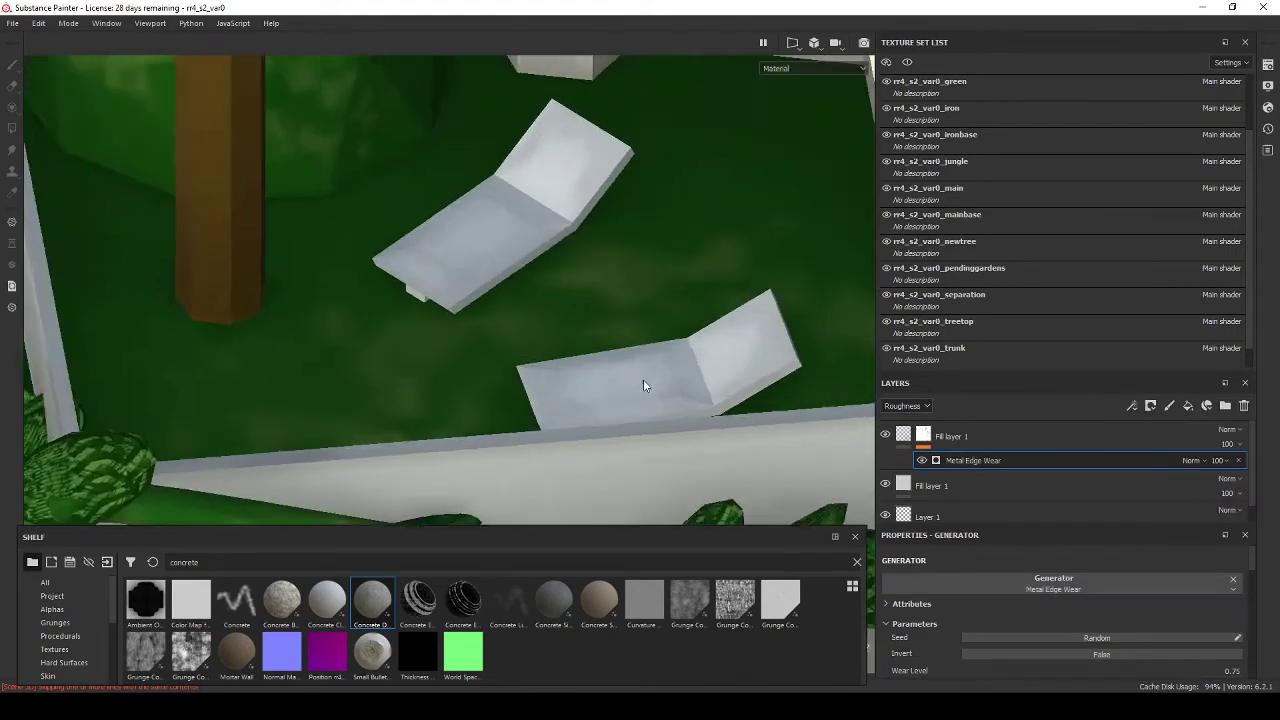
Step: Raise the top fill layer's metallic to about 0.57 on the lounge chairs
left_click_drag(643, 379, 500, 300, "alt")
left_click(950, 436)
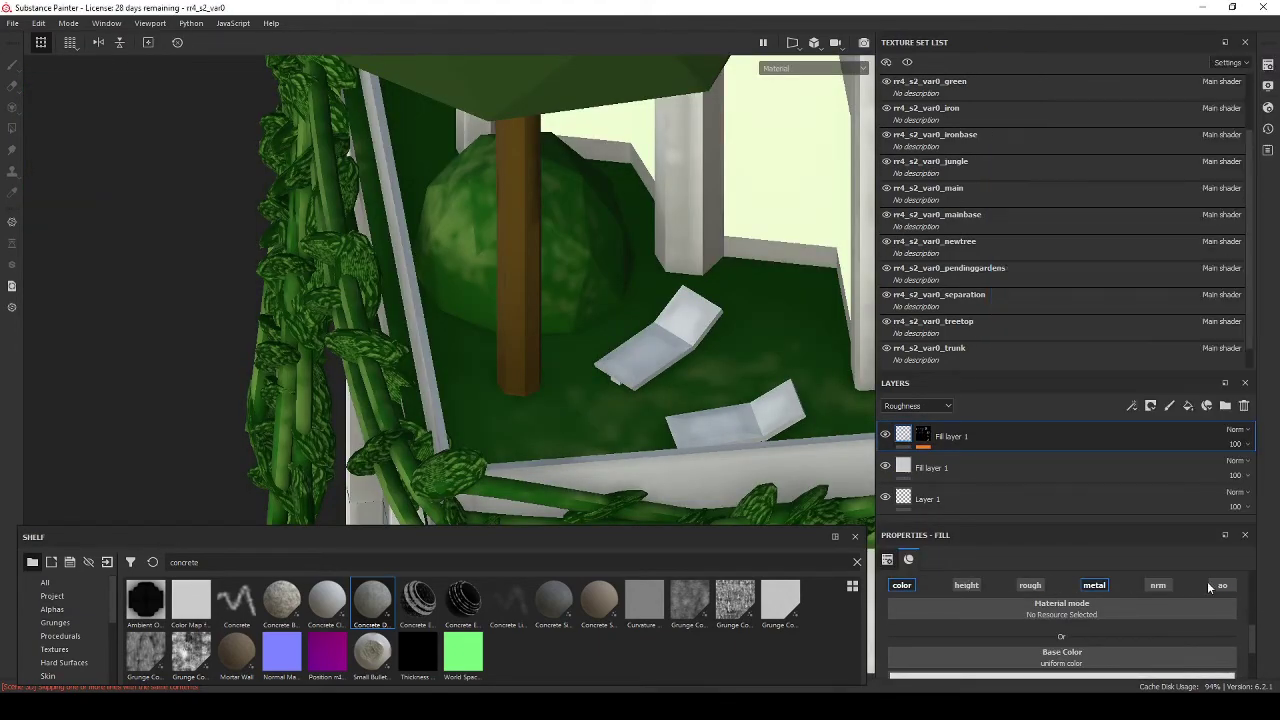
left_click_drag(1046, 619, 1081, 617)
scroll(603, 416, "down", 5)
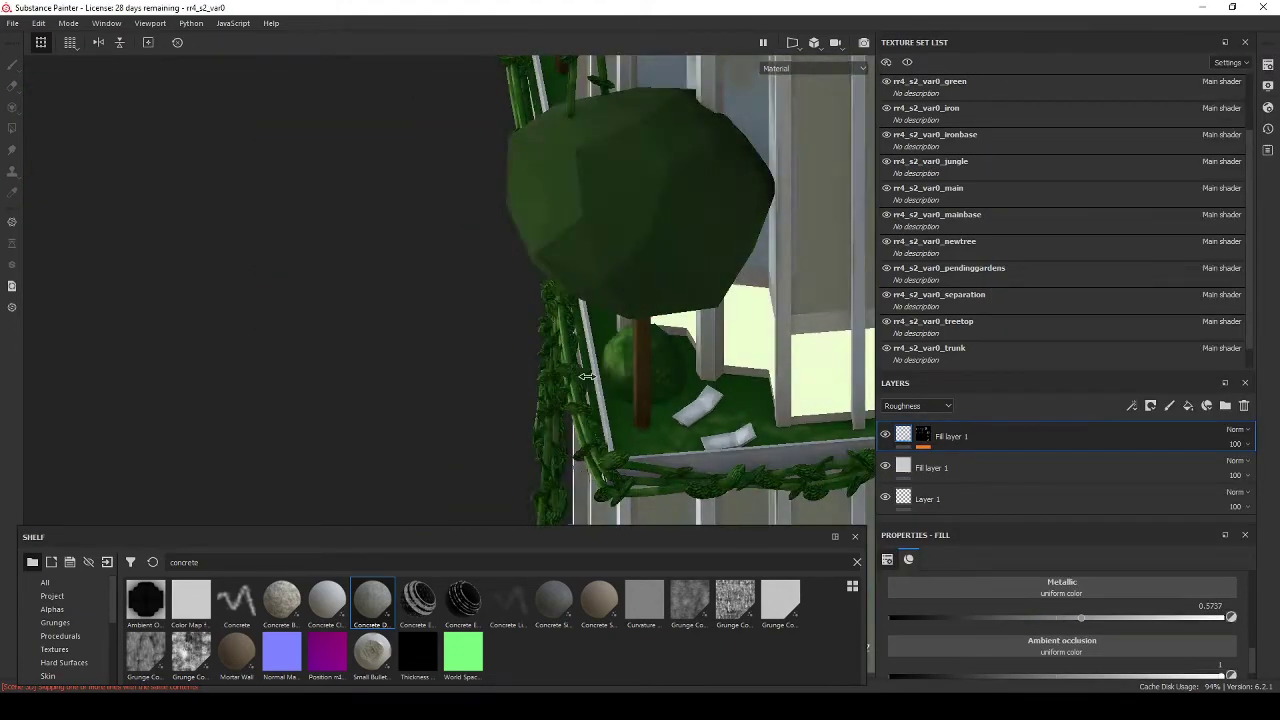
scroll(603, 416, "down", 3)
Step: View the whole tower and base, then move from the green texture set to the iron texture set
left_click_drag(603, 416, 608, 366, "alt")
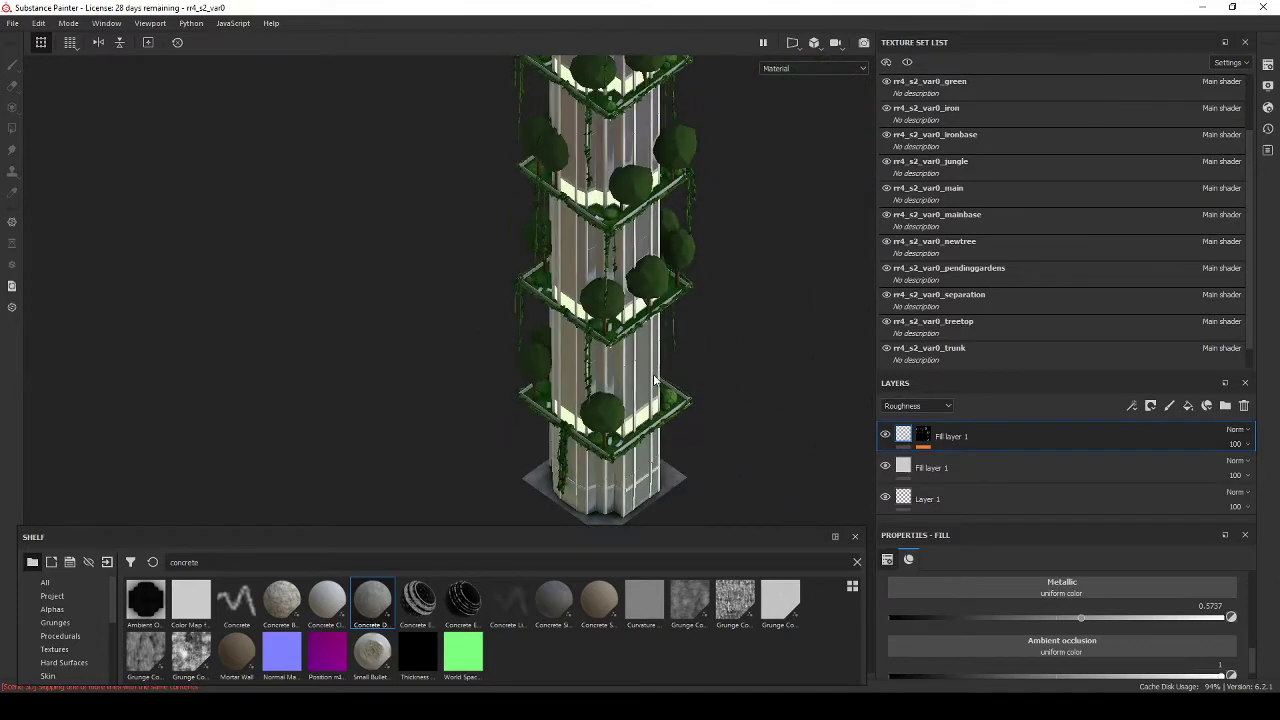
scroll(608, 366, "up", 5)
scroll(594, 363, "down", 2)
scroll(982, 230, "up", 1)
scroll(990, 270, "up", 1)
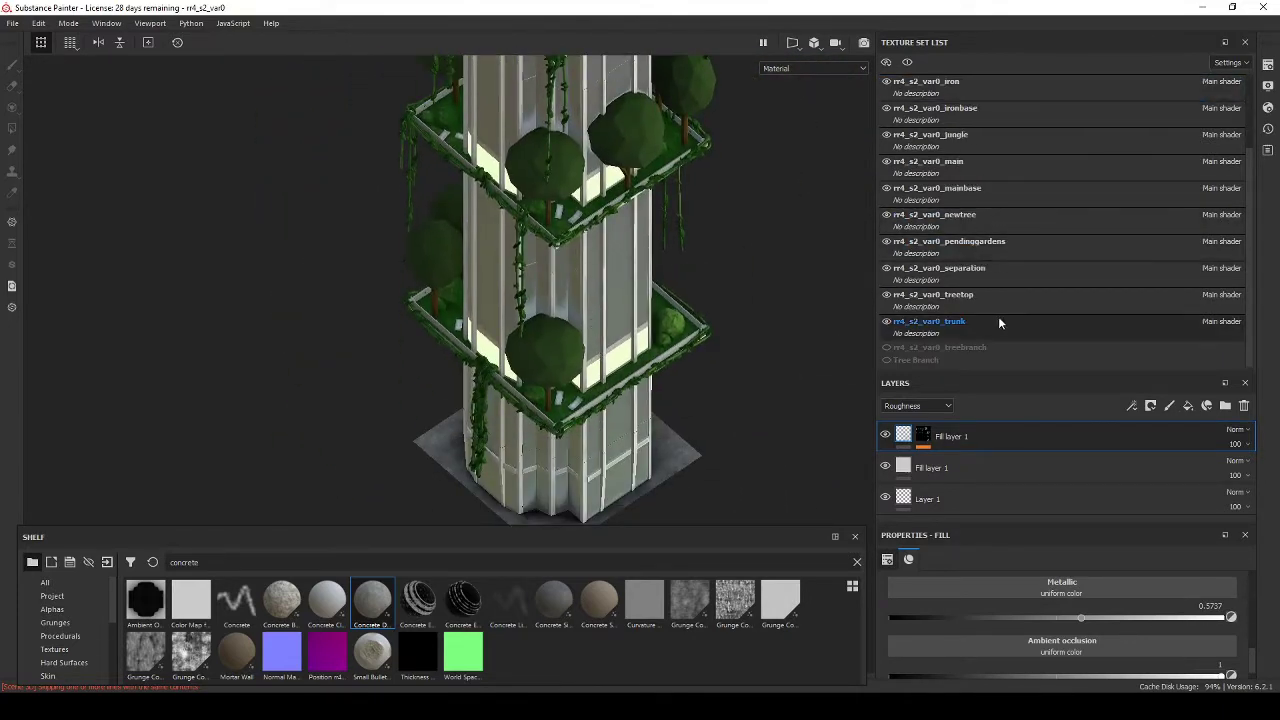
scroll(998, 316, "up", 1)
left_click(966, 166)
left_click(912, 199)
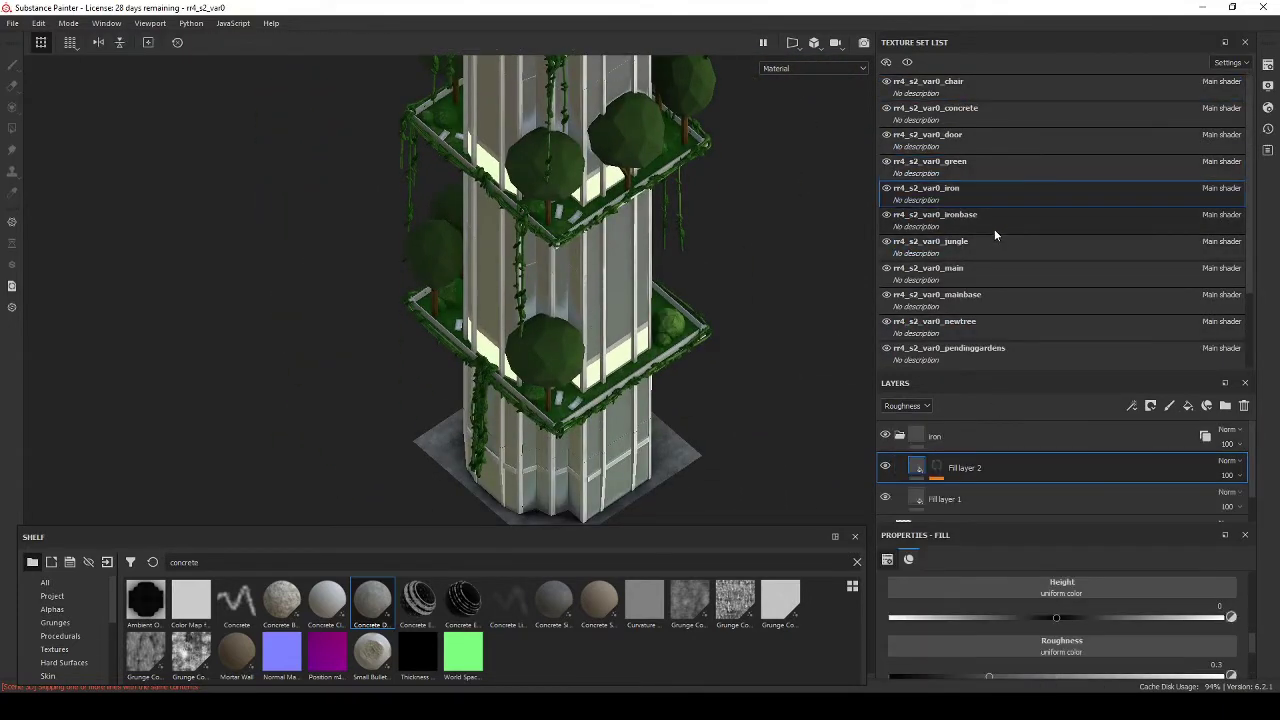
Step: In the jungle set, replace the Dripping Rust generator with Dirt at level 0.83
left_click(988, 251)
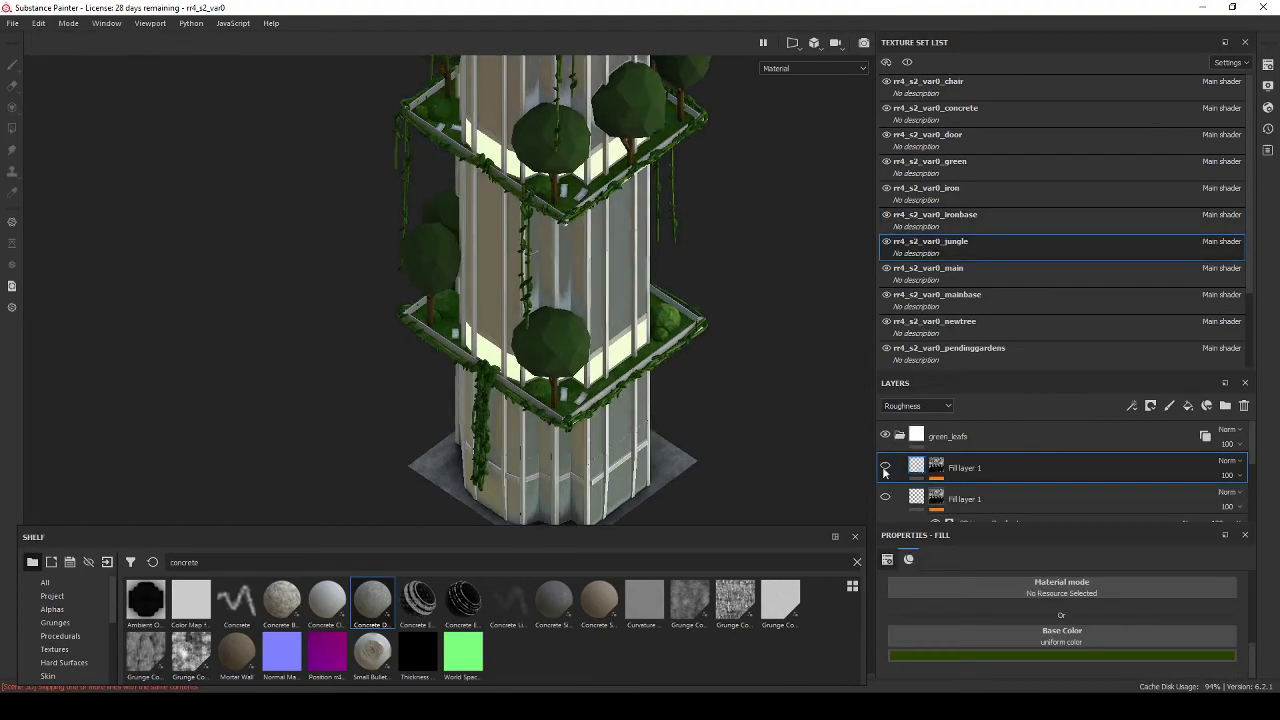
left_click(1000, 492)
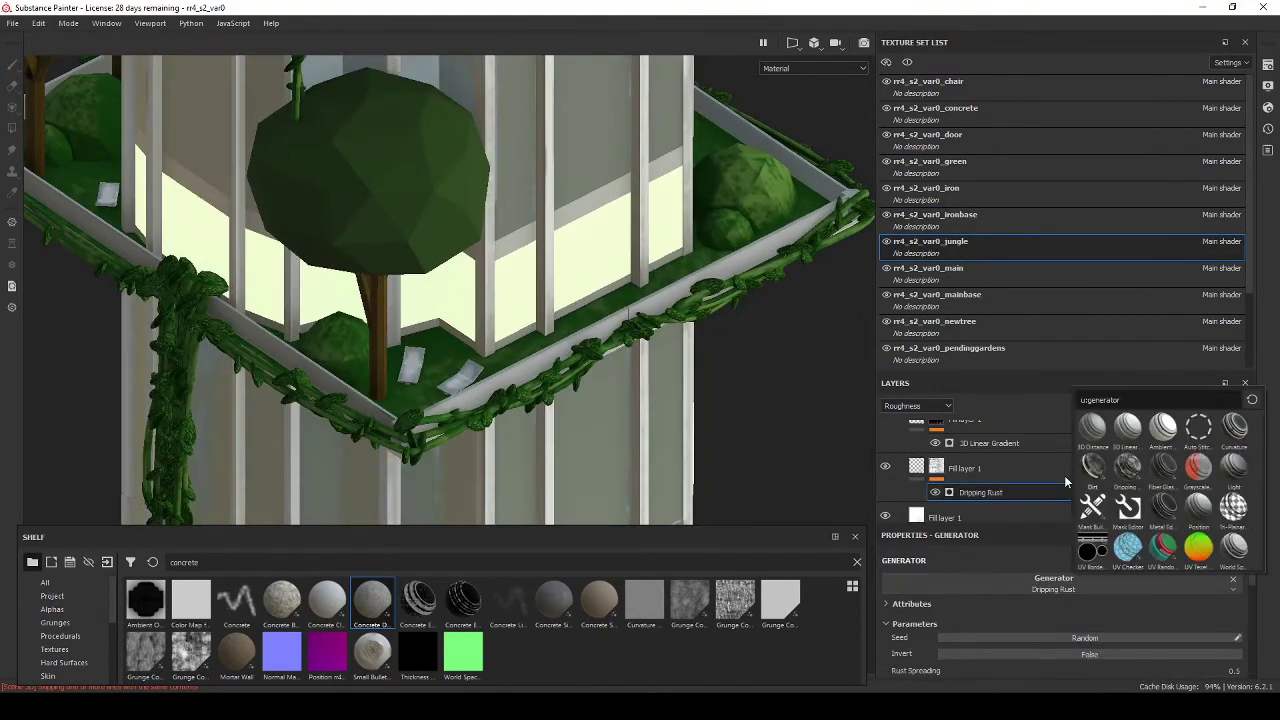
left_click(1093, 466)
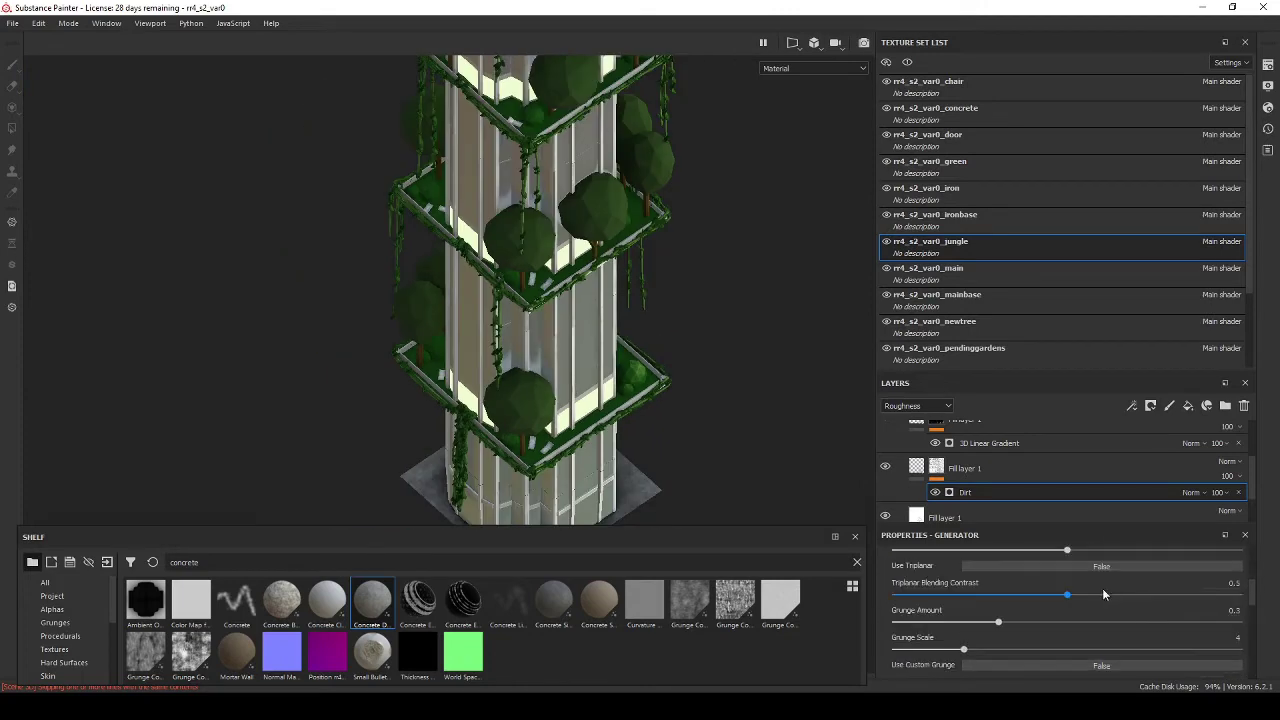
left_click(1180, 604)
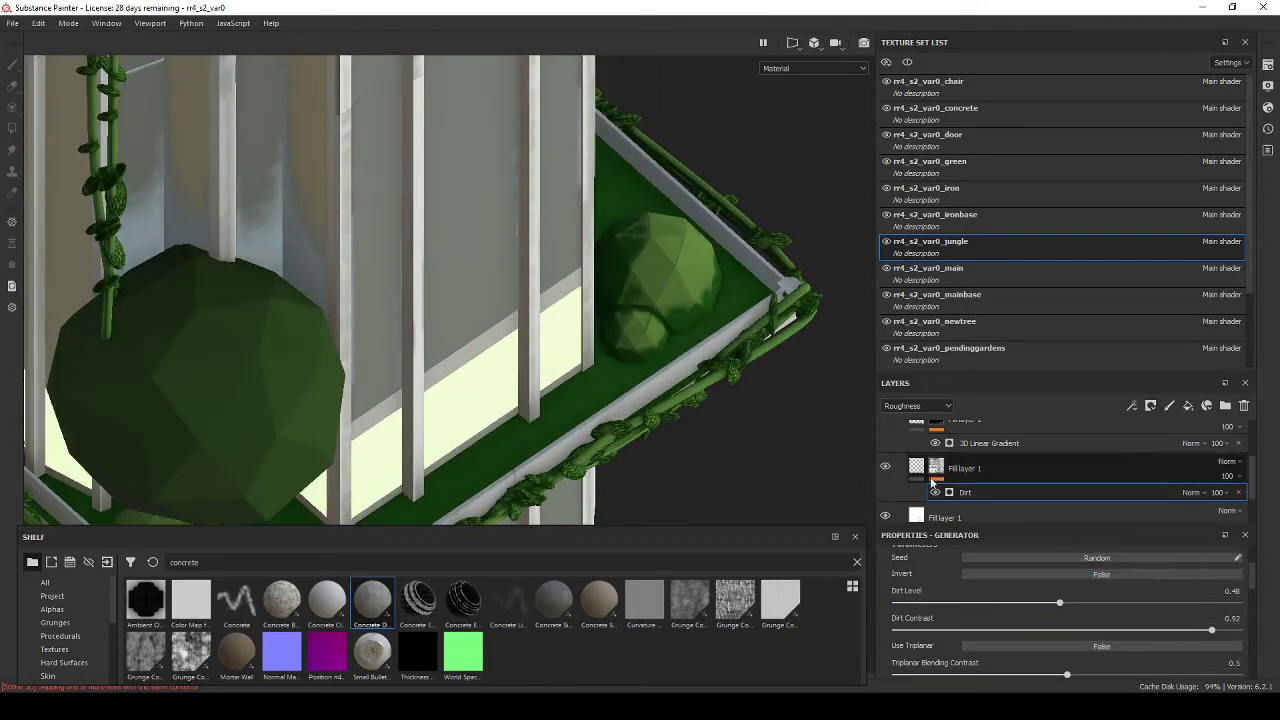
Step: Add a Dirt generator to Fill layer 1's mask and lower its level to 0.61
left_click(963, 468)
left_click(1100, 655)
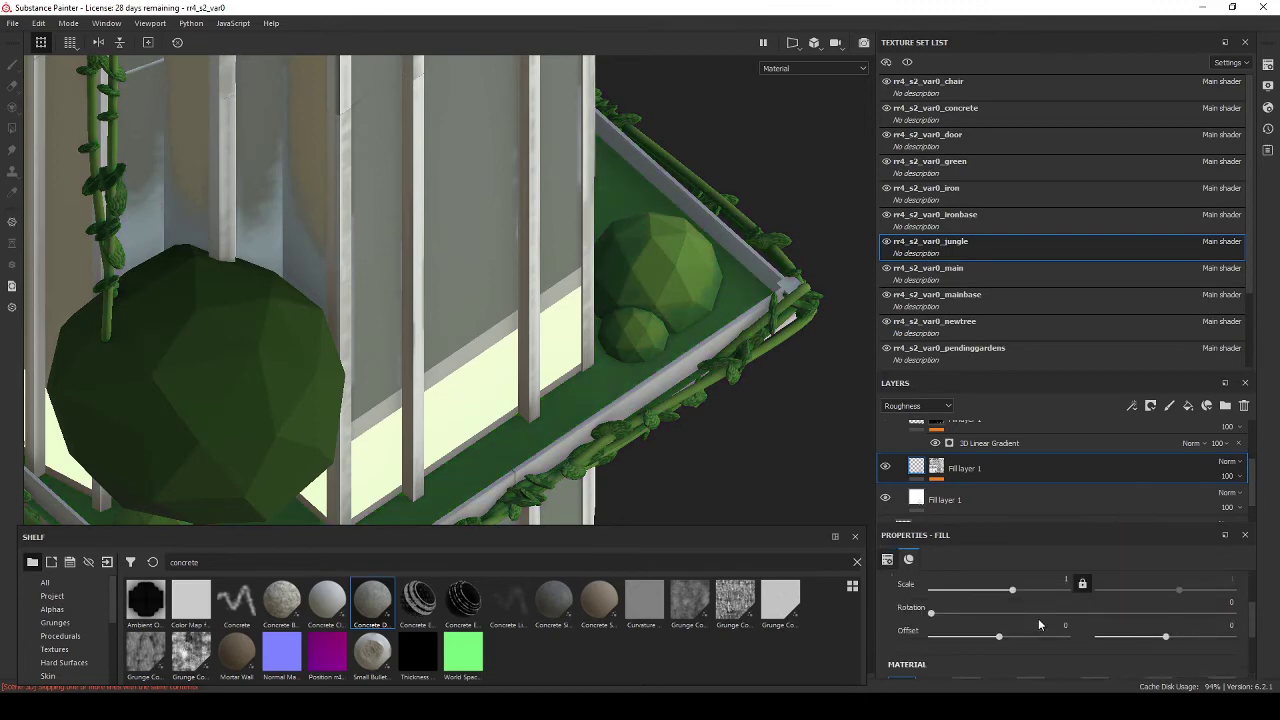
left_click(940, 470)
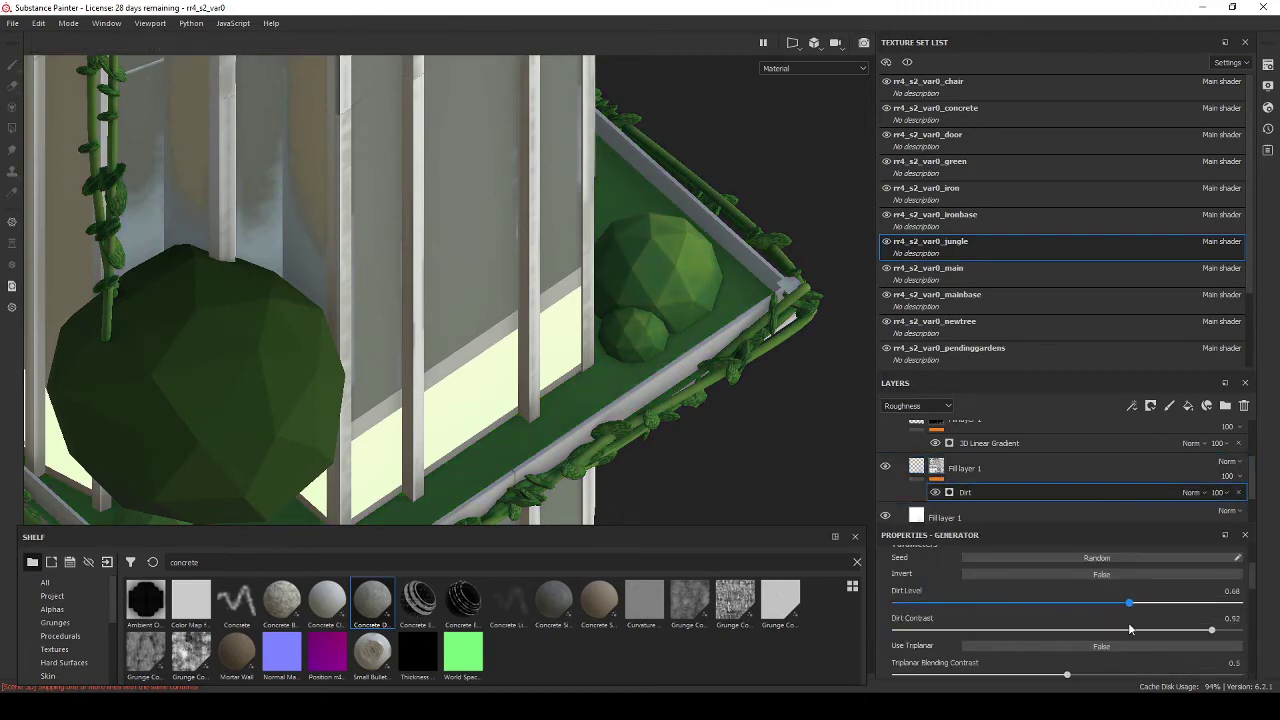
left_click_drag(1130, 628, 1105, 628)
scroll(578, 378, "down", 5)
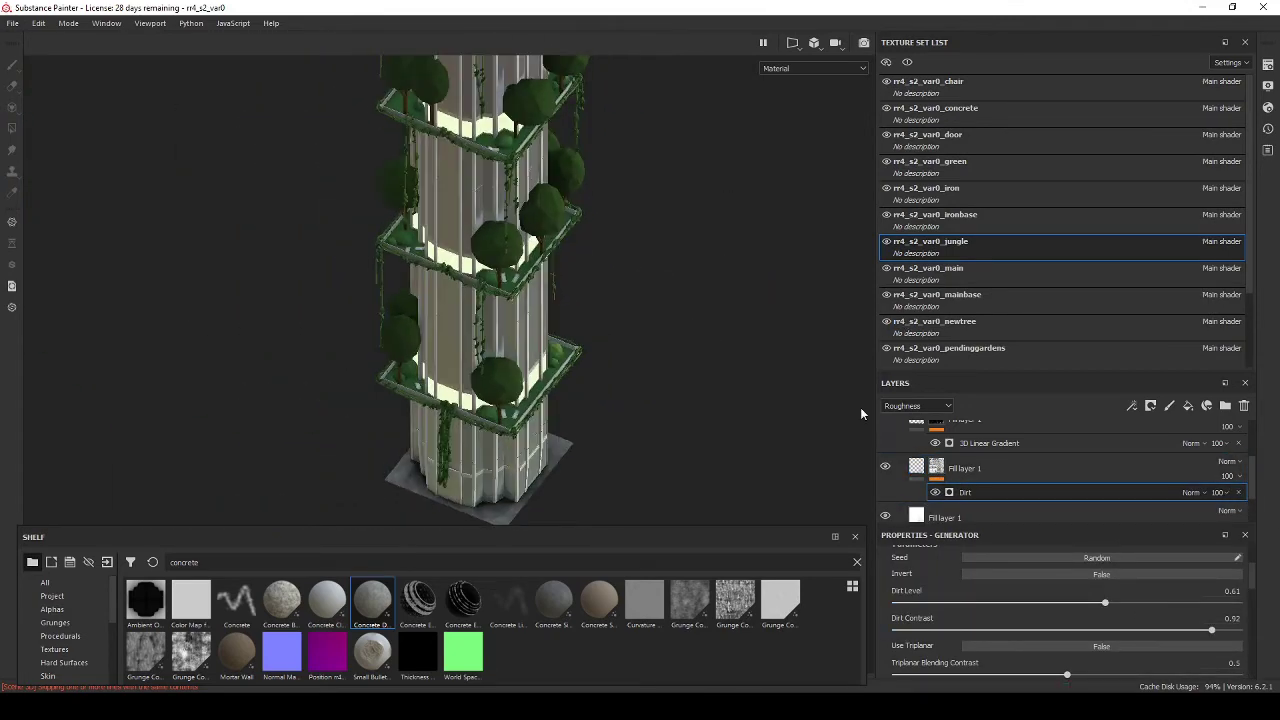
Step: Shift the lower fill layer's base colour from yellow-green to green
left_click(950, 498)
mouse_move(565, 450)
left_mouse_down("alt")
mouse_move(586, 348)
mouse_move(634, 404)
left_mouse_up("alt")
left_click(1100, 656)
left_click(1107, 597)
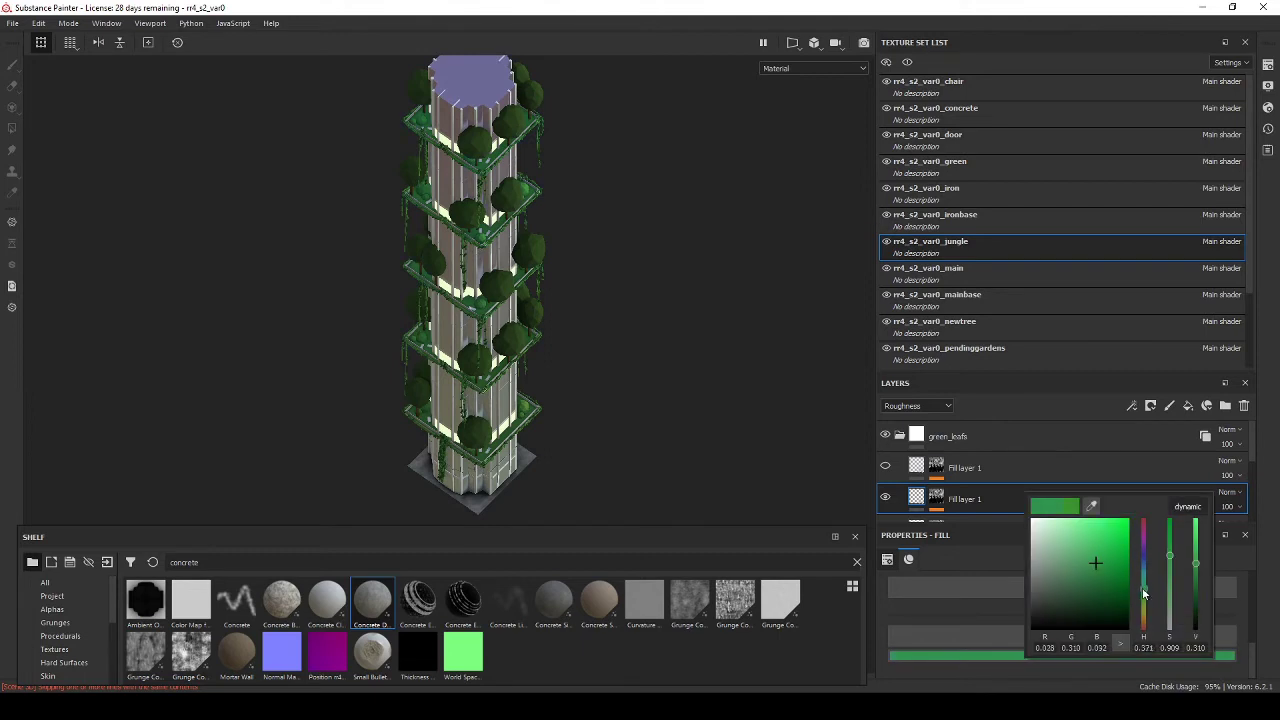
Step: Confirm the green colour, add a 3D Linear Gradient to the mask, and adjust Fill layer 1's base colour shade
left_click(1040, 520)
left_click(1033, 560)
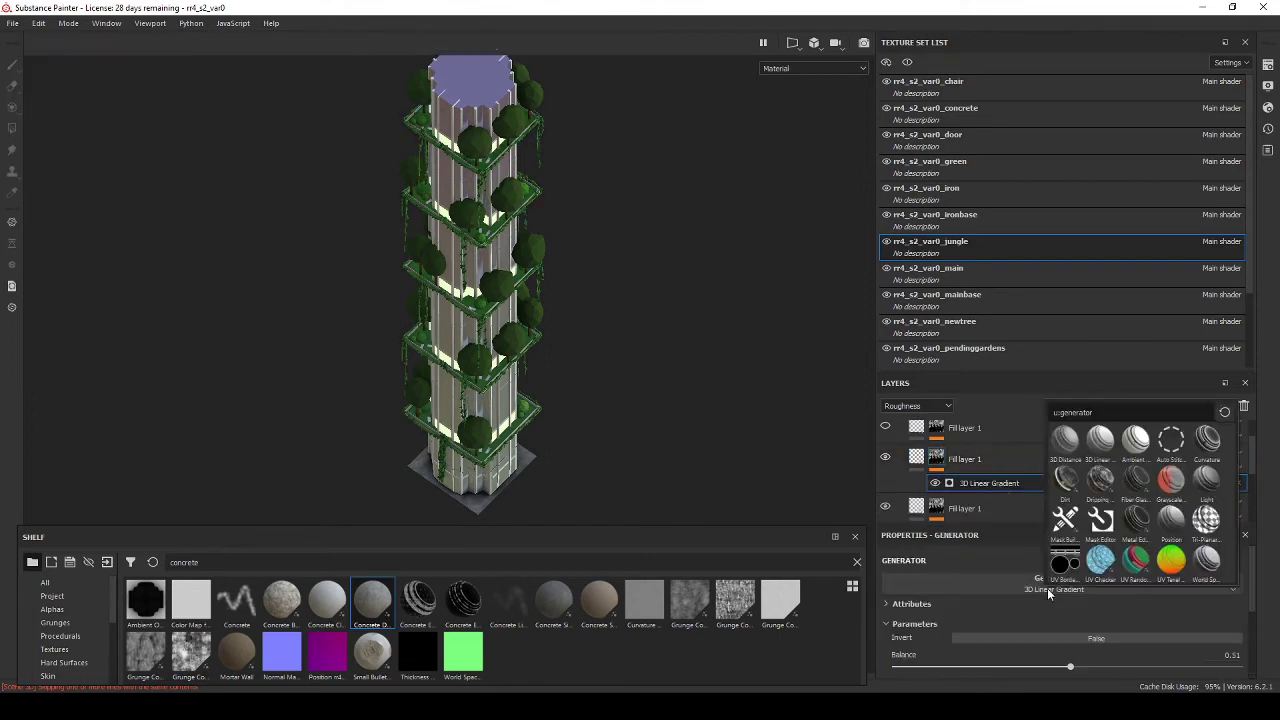
right_click(1000, 408)
left_click(999, 408)
left_click(1072, 650)
mouse_move(1072, 603)
left_mouse_down()
mouse_move(1091, 556)
mouse_move(1071, 564)
mouse_move(1070, 552)
mouse_move(1104, 566)
mouse_move(1072, 542)
left_mouse_up()
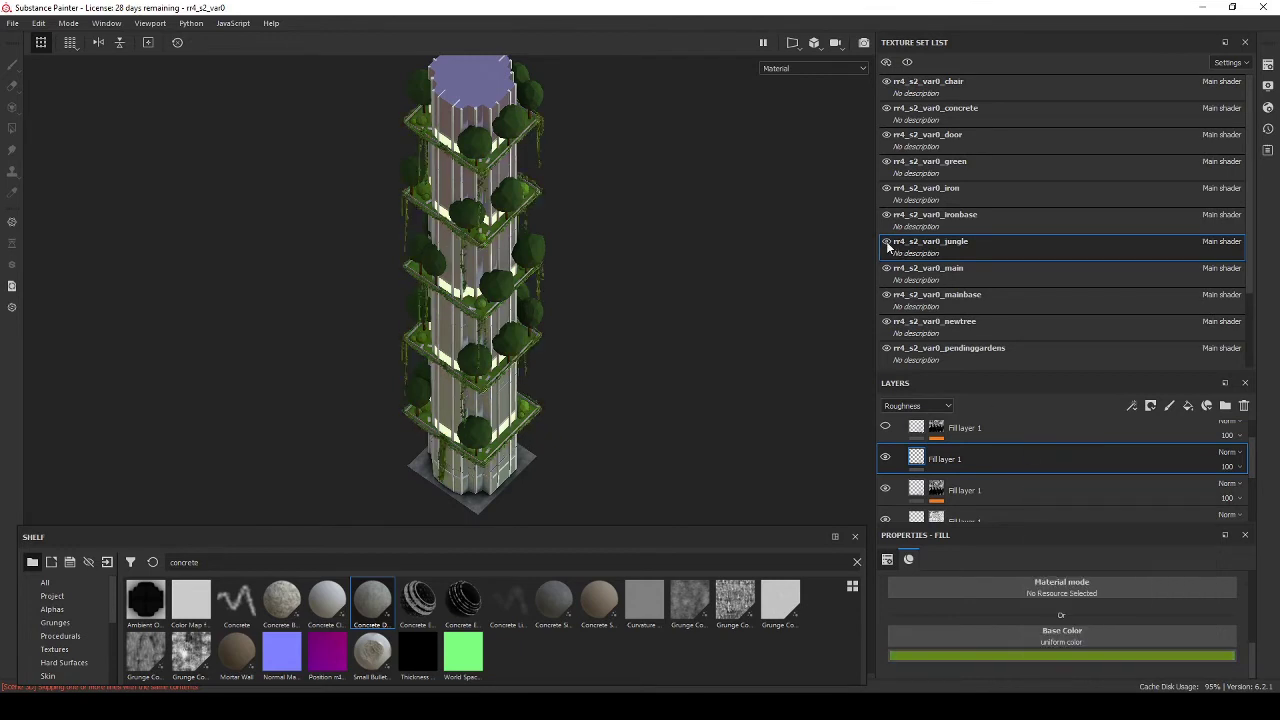
Step: Search the texture resources for 'tree' and apply the tree texture to the fill layer
scroll(545, 308, "up", 3)
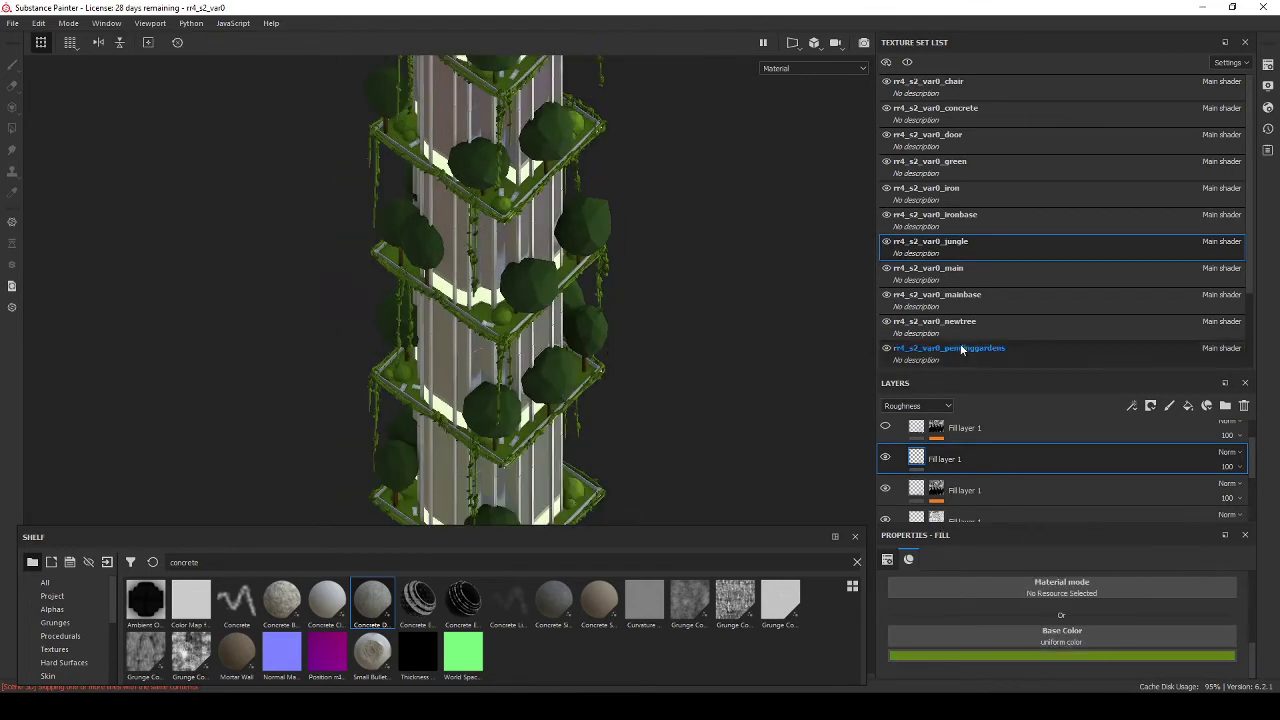
right_click(957, 349)
left_click(1040, 120)
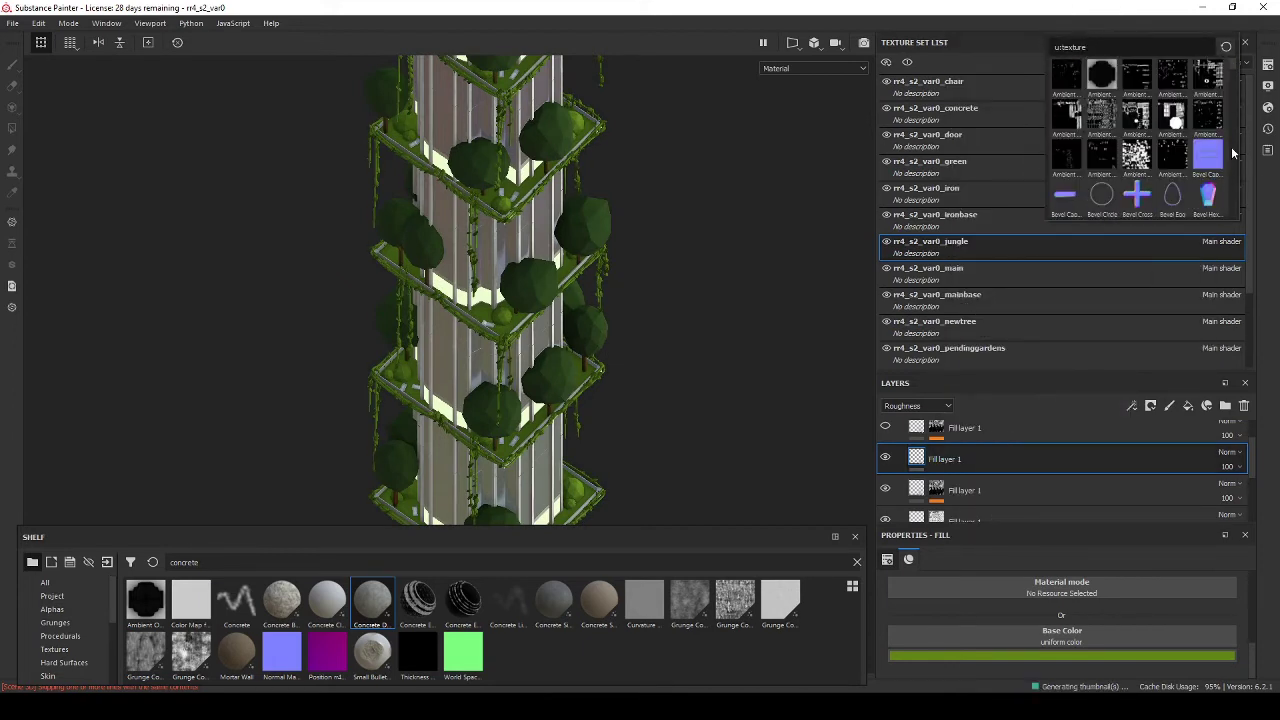
type("tree")
left_click(1068, 155)
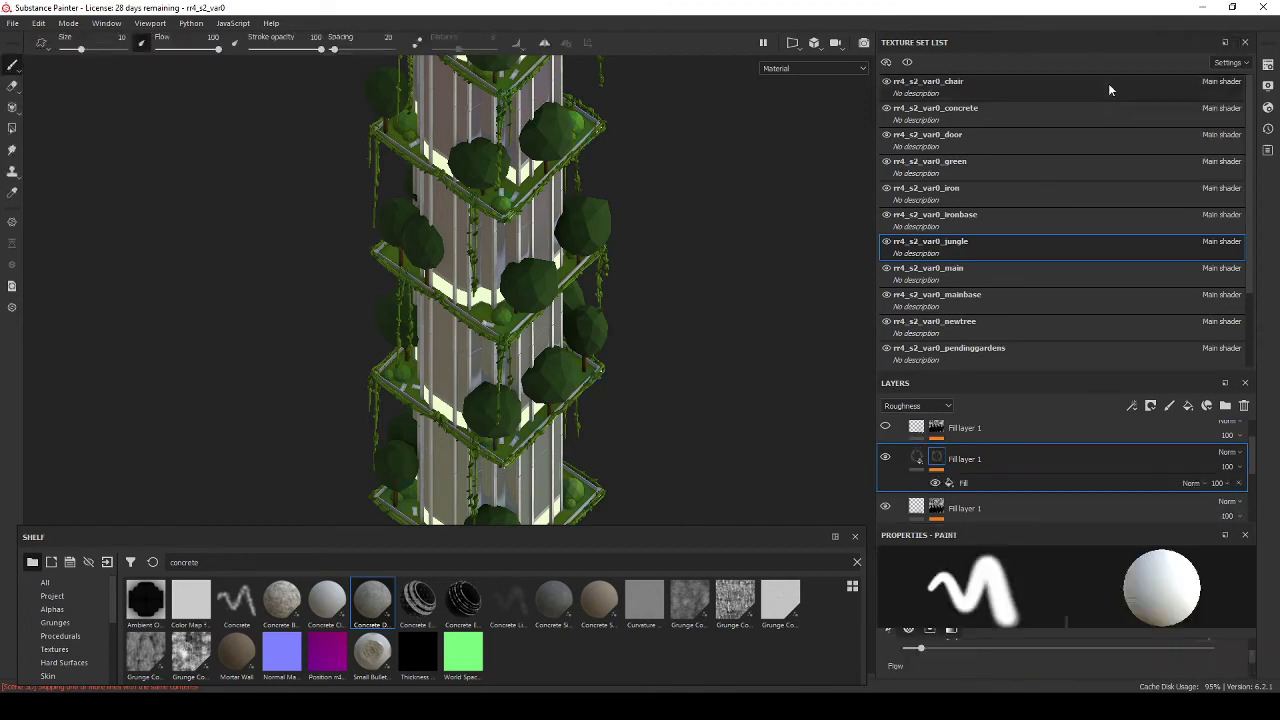
left_click_drag(629, 343, 520, 300, "alt")
scroll(1013, 594, "down", 3)
scroll(1013, 598, "up", 3)
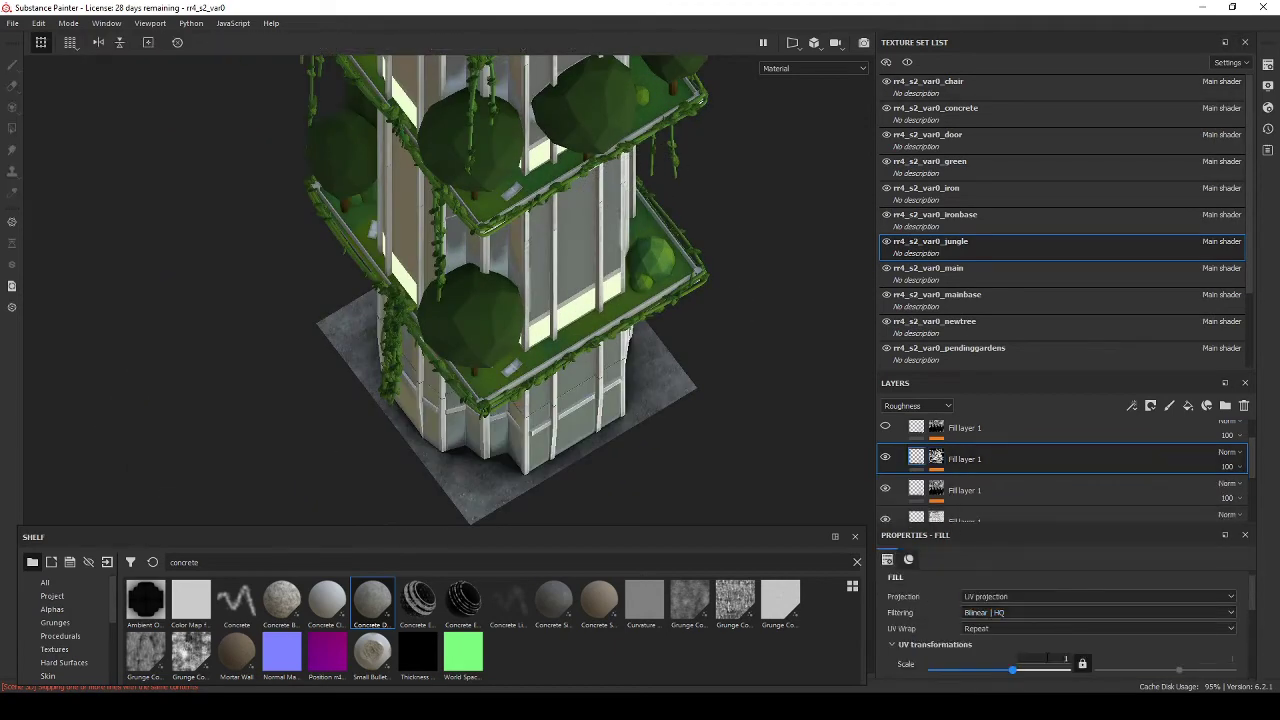
scroll(1032, 644, "down", 3)
Step: Try a purple base colour, then settle on green and select the newtree texture set
left_click(1032, 644)
left_click(1160, 540)
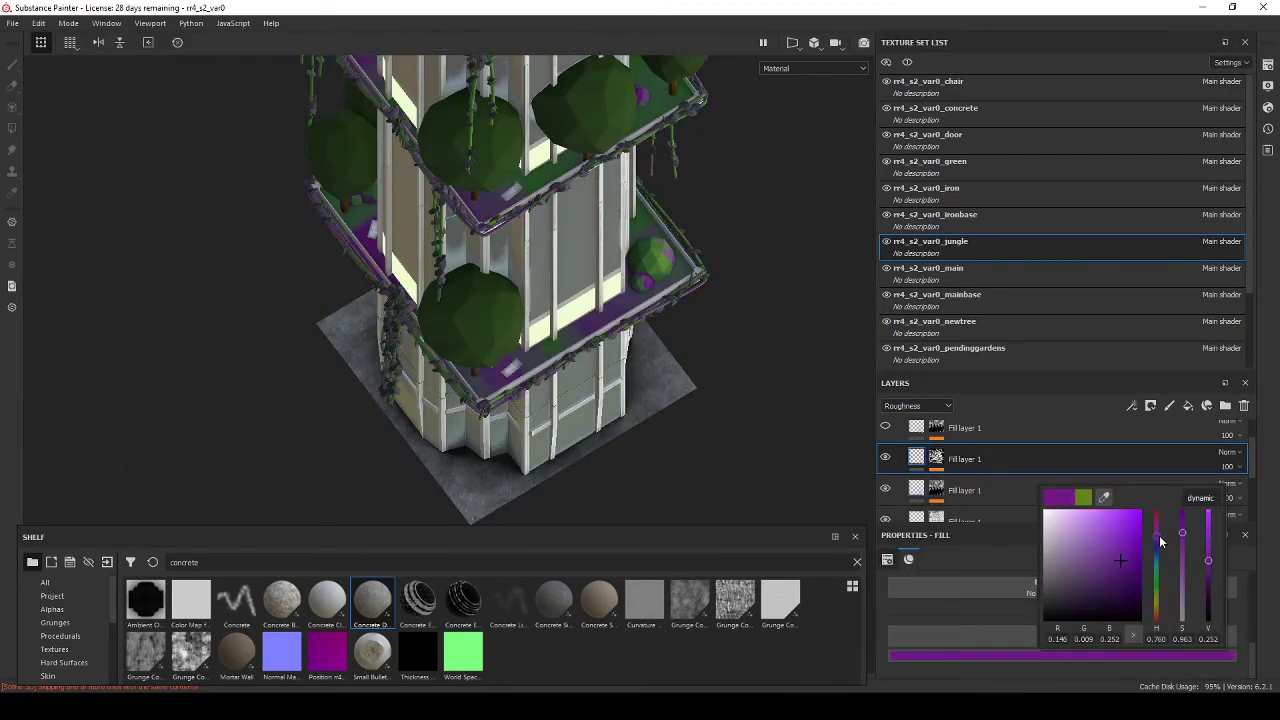
scroll(640, 397, "down", 3)
scroll(640, 397, "up", 3)
left_click(1062, 655)
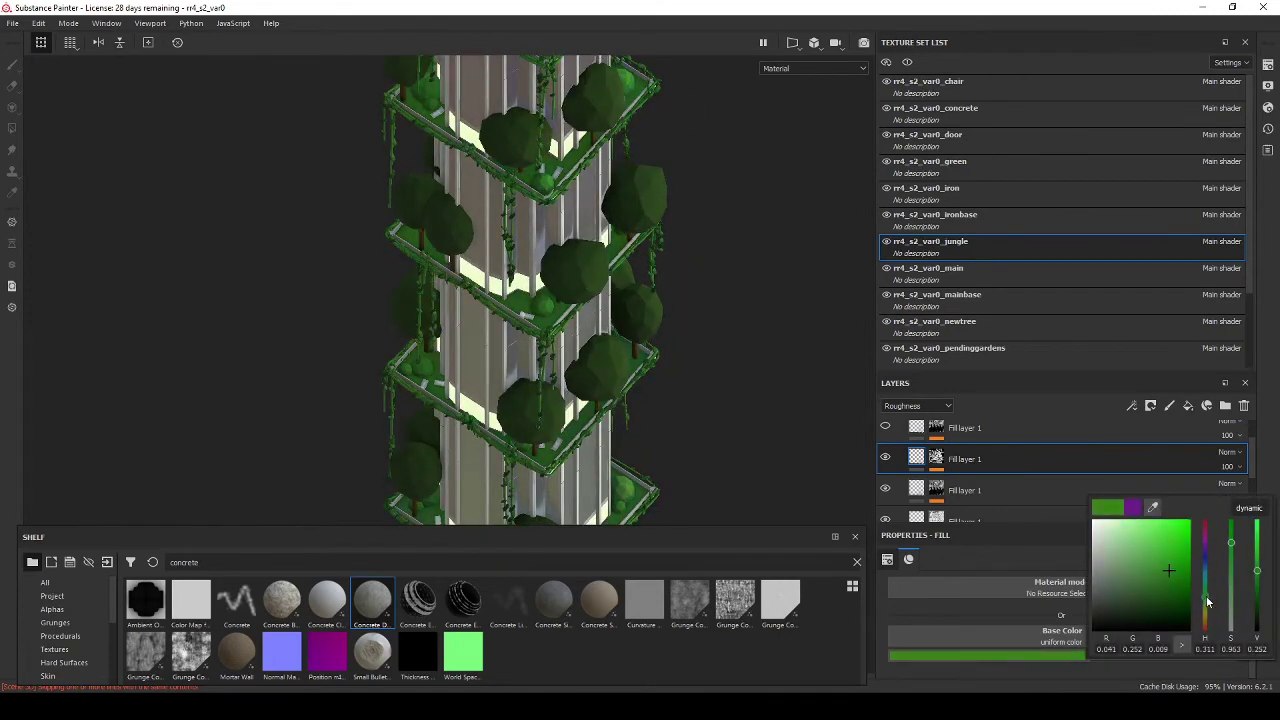
mouse_move(1204, 560)
left_mouse_down()
mouse_move(1204, 628)
mouse_move(1209, 607)
left_mouse_up()
scroll(668, 306, "up", 5)
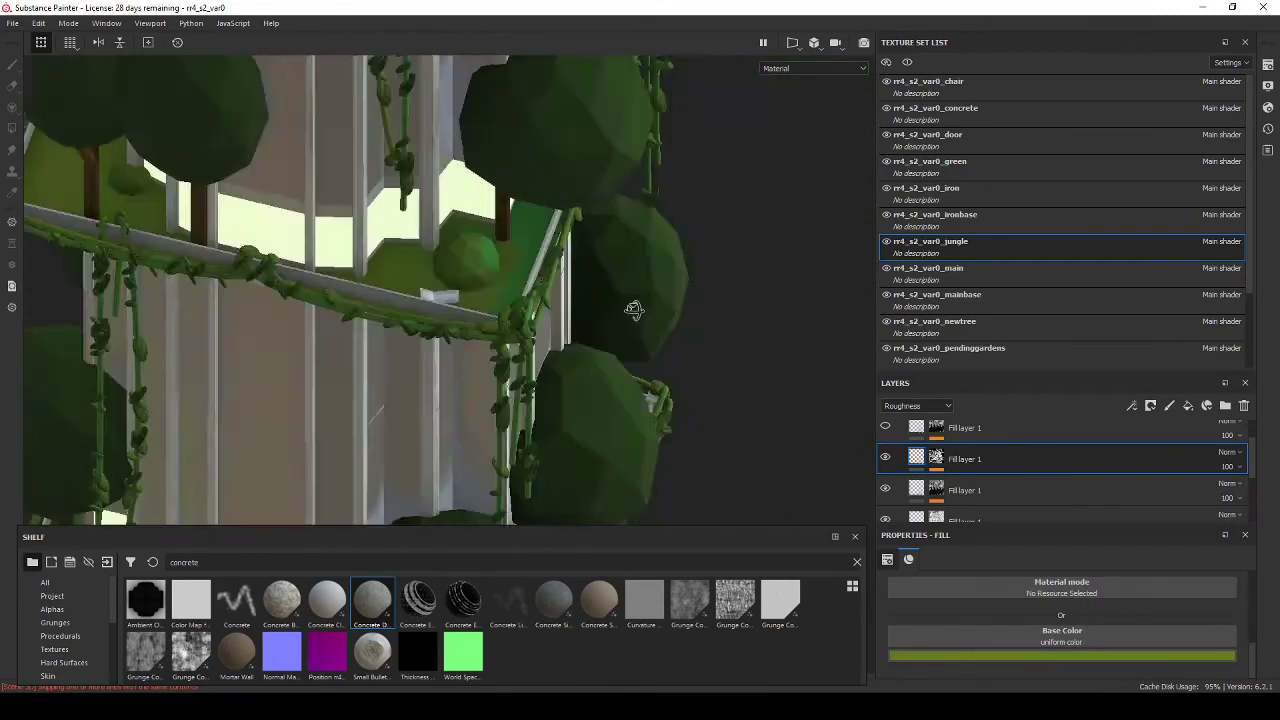
scroll(668, 306, "down", 5)
scroll(668, 306, "up", 4)
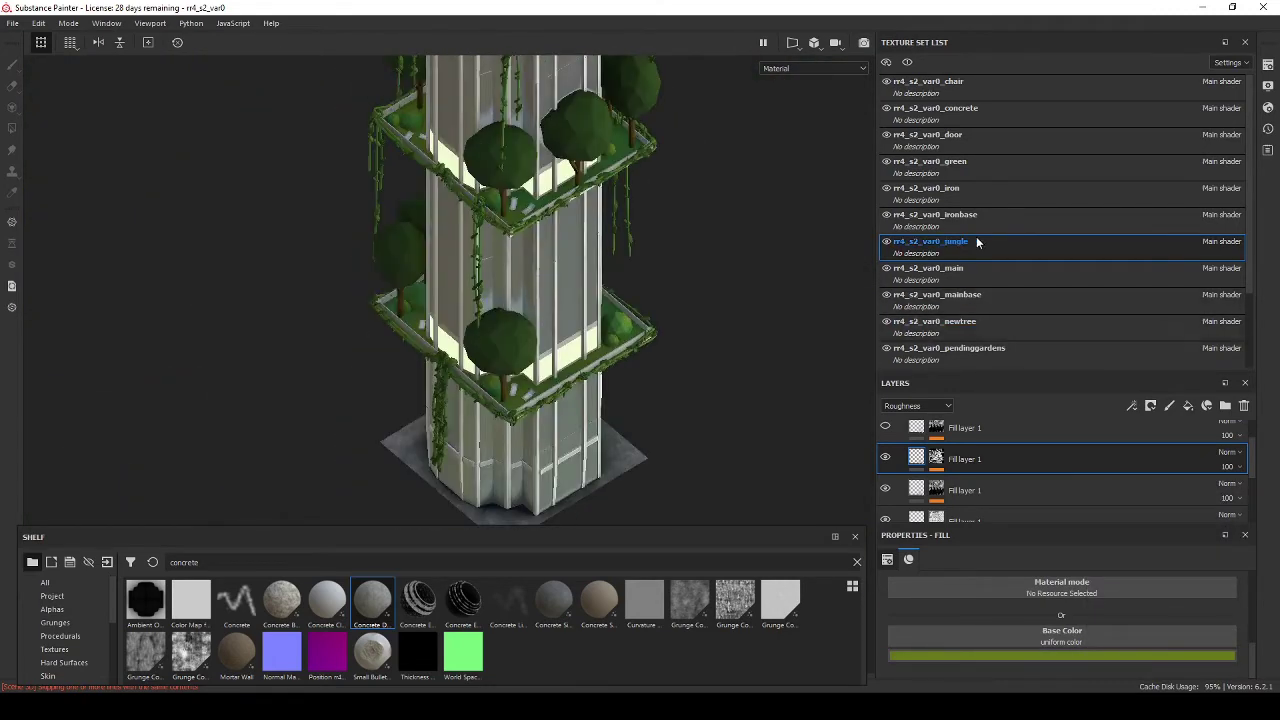
left_click(989, 321)
Step: In the treetop set, duplicate the fill layer and add a black mask to the copy
scroll(989, 310, "down", 2)
left_click(989, 298)
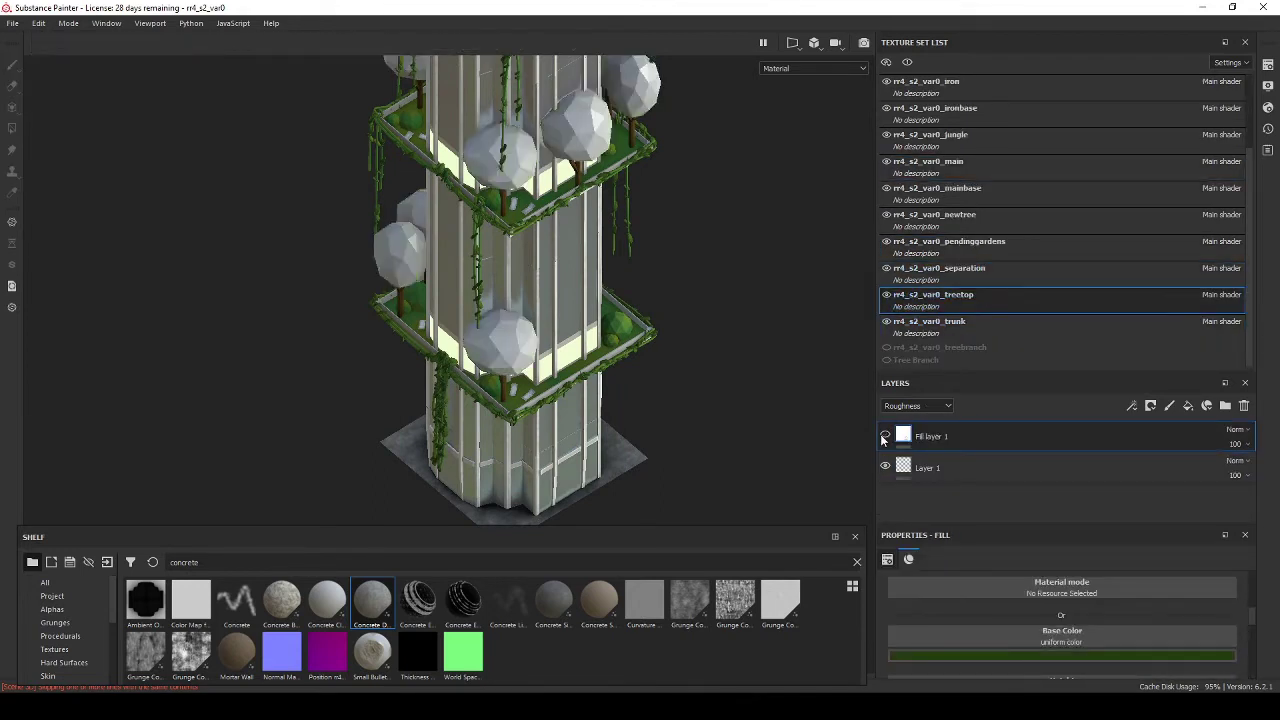
scroll(996, 586, "down", 2)
scroll(996, 586, "up", 4)
key("ctrl+d")
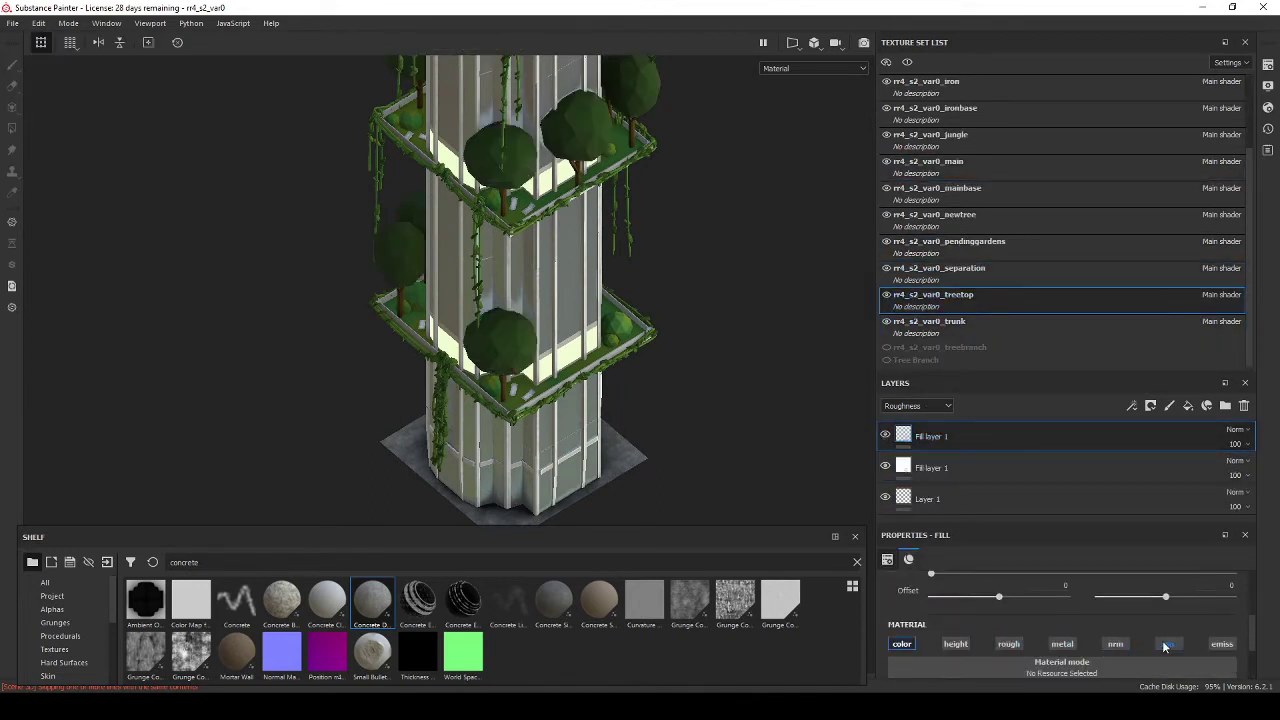
left_click(1084, 596)
right_click(900, 440)
left_click(940, 48)
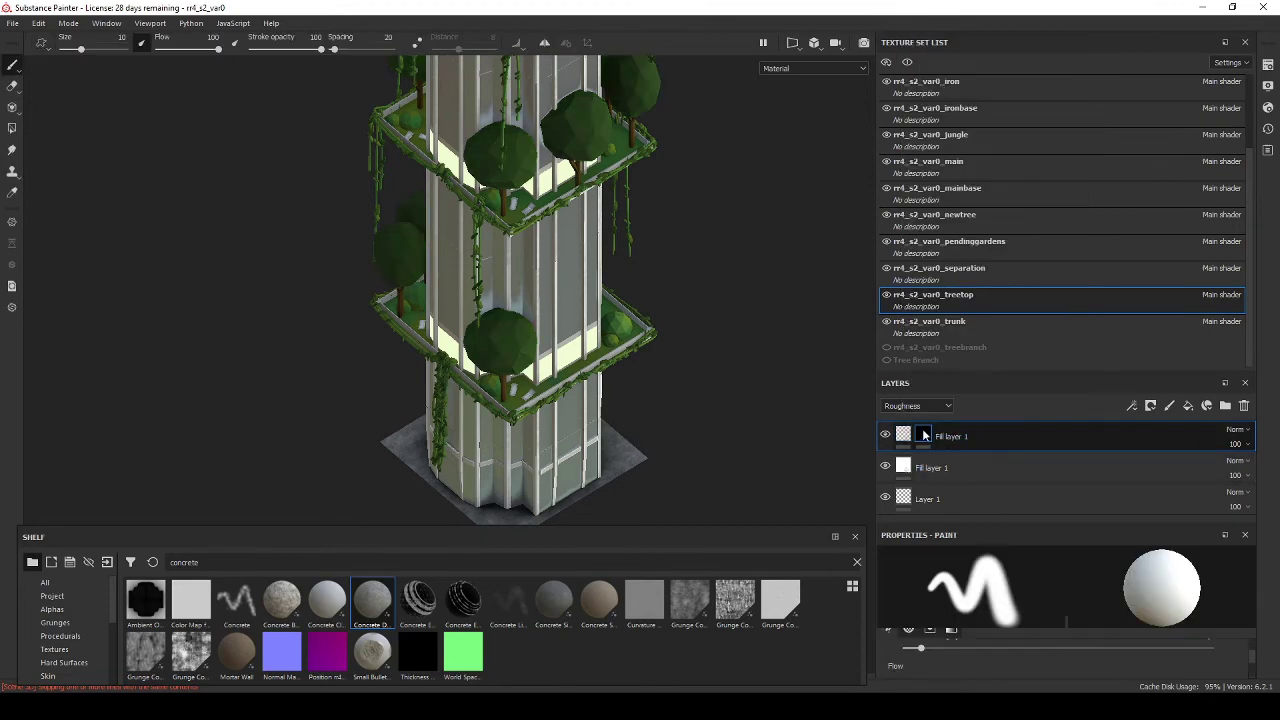
Step: Add an inverted UV Border Distance generator to the mask with balance 0.13
right_click(923, 436)
left_click(980, 150)
left_click(1014, 580)
left_click(1078, 532)
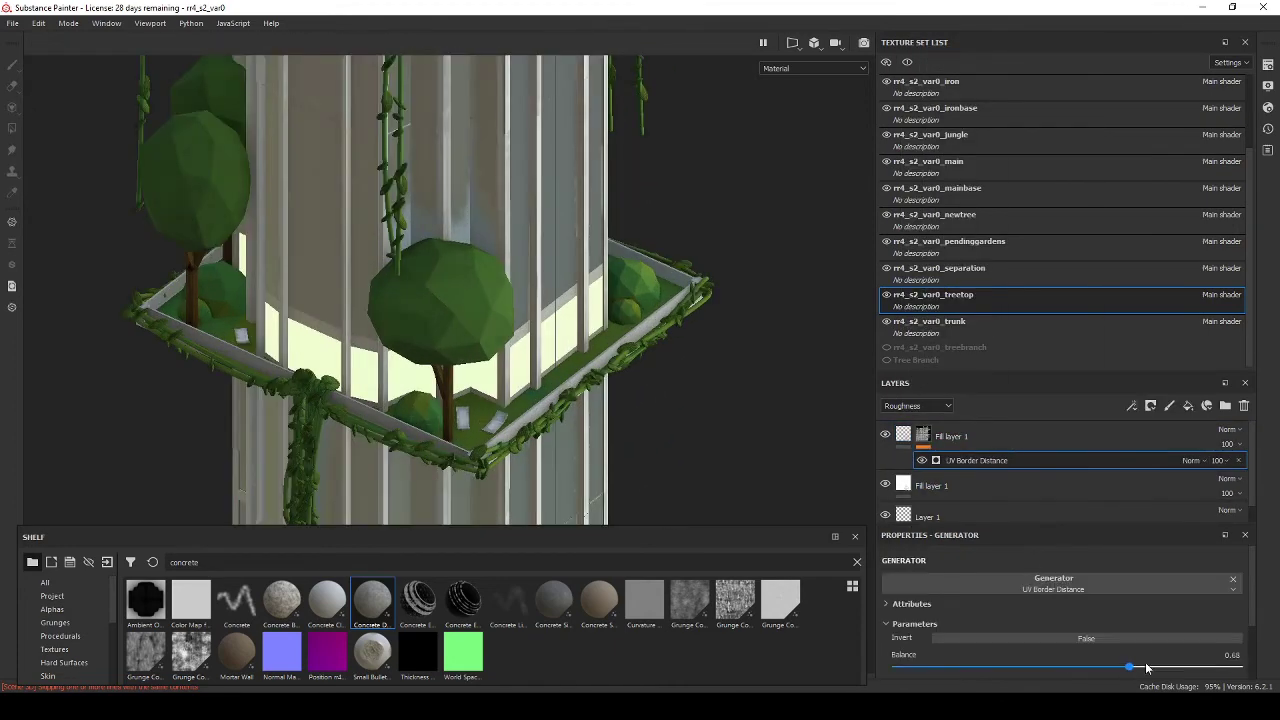
left_click_drag(1129, 666, 939, 666)
left_click(1086, 638)
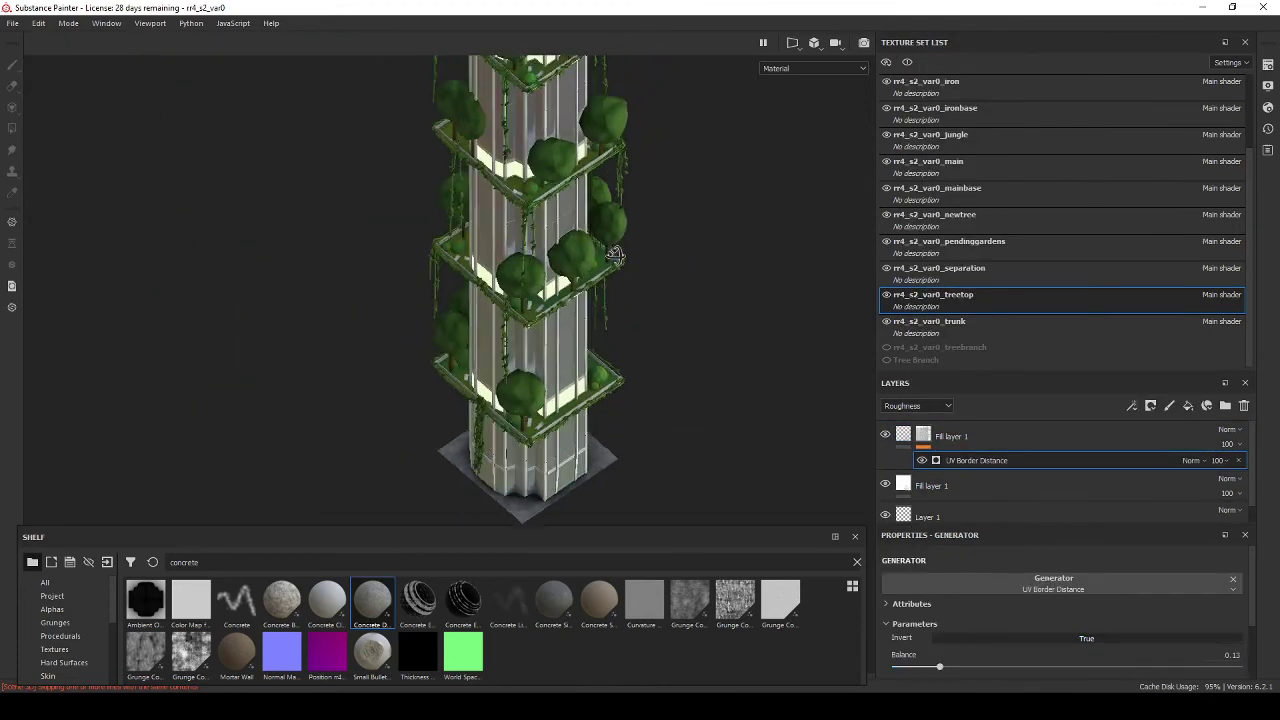
Step: Add Fill layer 2 with roughness and metal channels off and ambient occlusion toggled
scroll(615, 255, "down", 3)
scroll(500, 290, "up", 5)
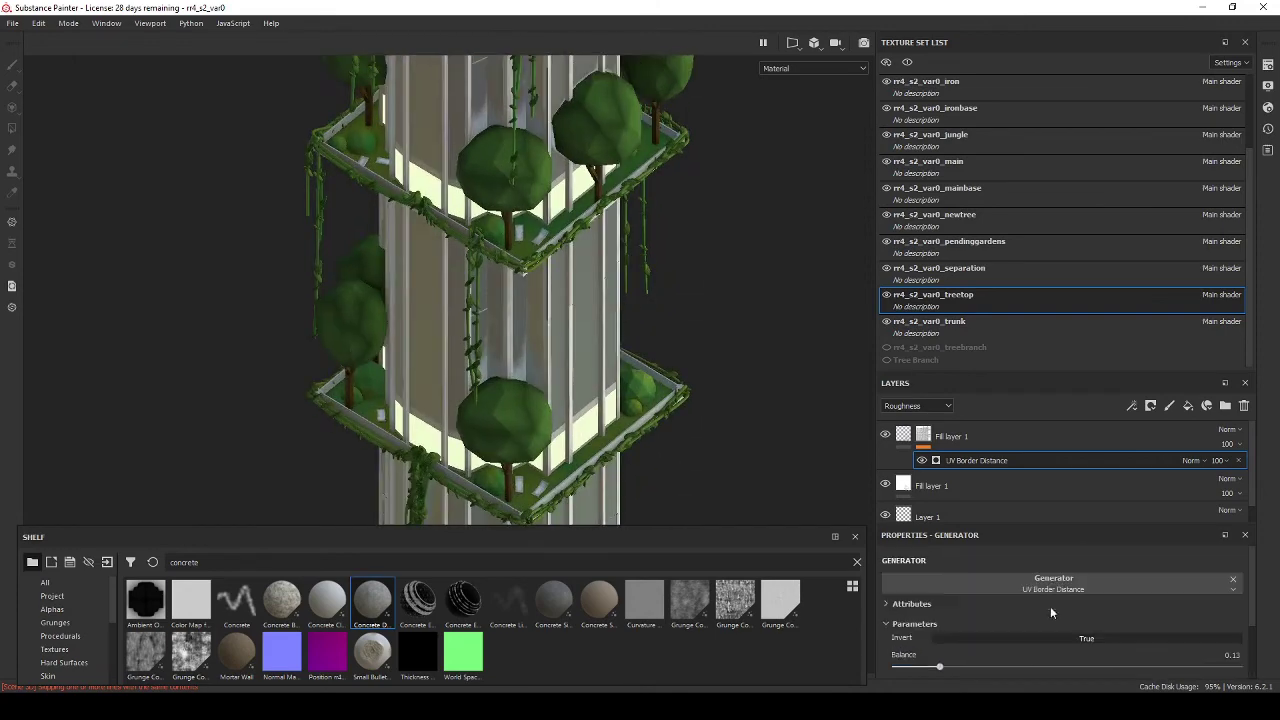
left_click(1188, 405)
scroll(1005, 627, "down", 5)
left_click(1008, 625)
left_click(1062, 625)
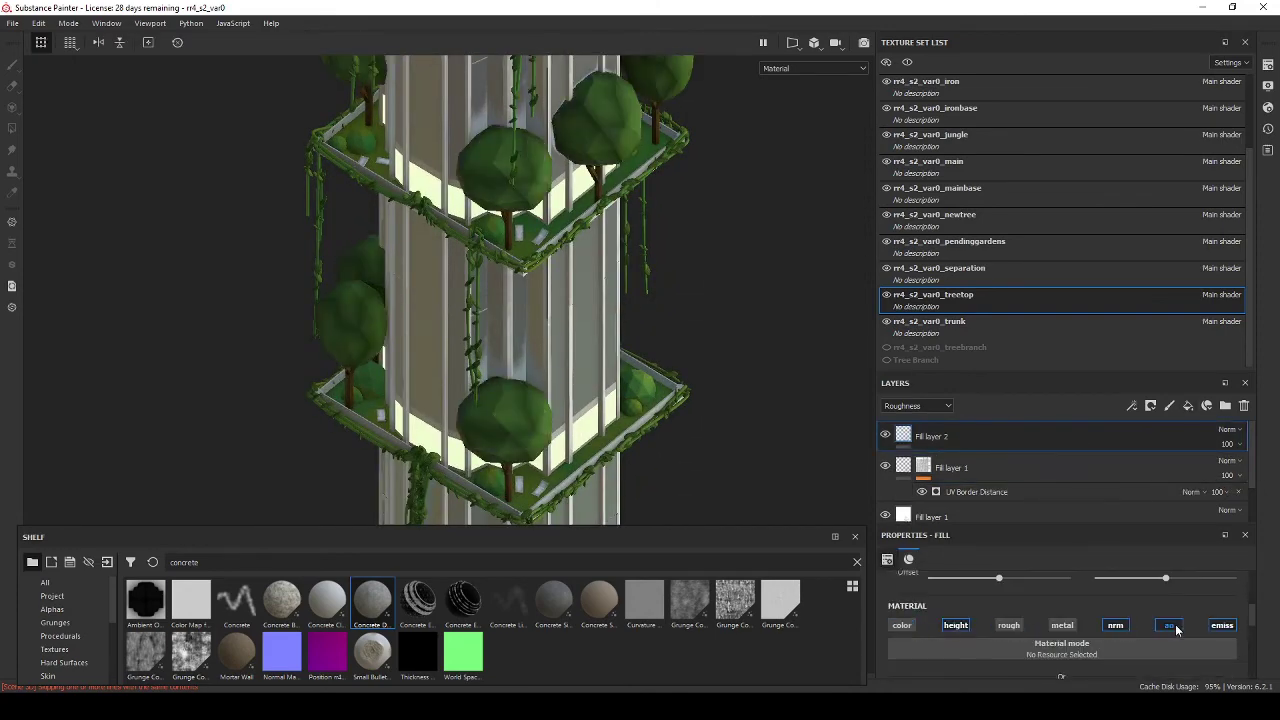
left_click(1170, 625)
scroll(1060, 628, "down", 3)
scroll(1060, 628, "up", 1)
left_click(1050, 620)
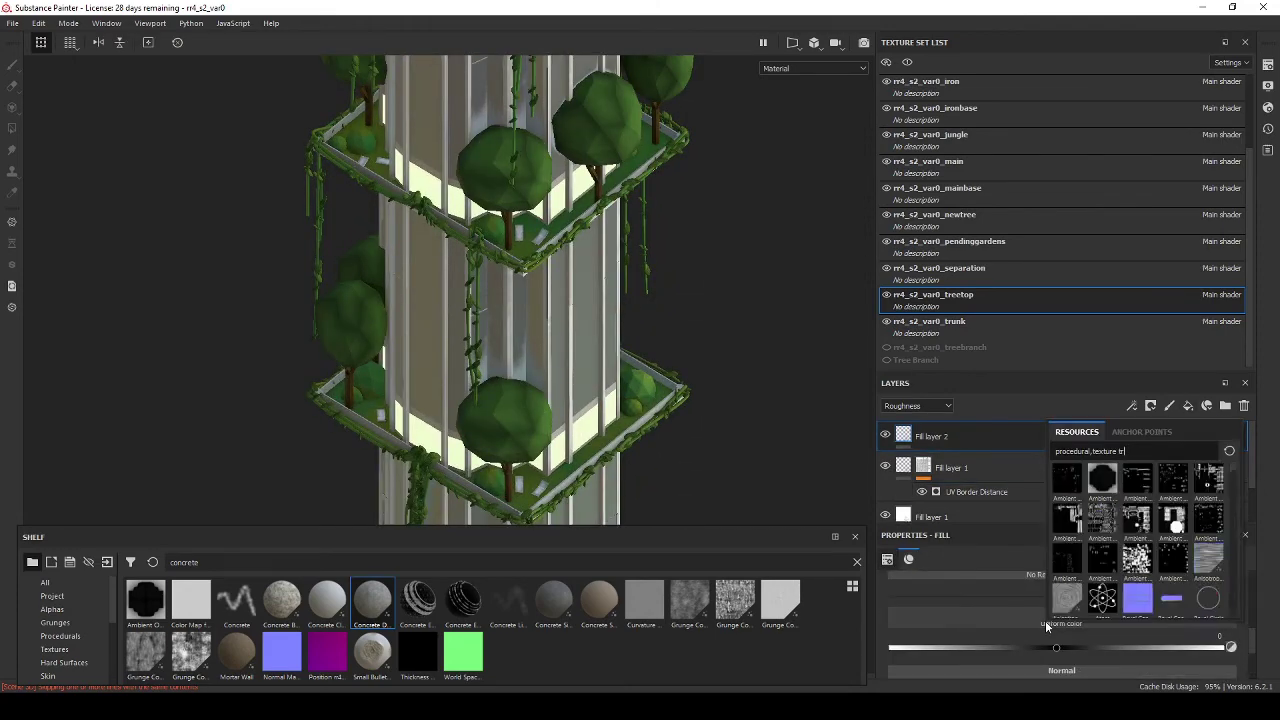
Step: Load 3D Perlin Noise into Fill layer 2 and expand its noise parameters
left_click(1102, 518)
scroll(500, 300, "up", 5)
scroll(1060, 620, "down", 3)
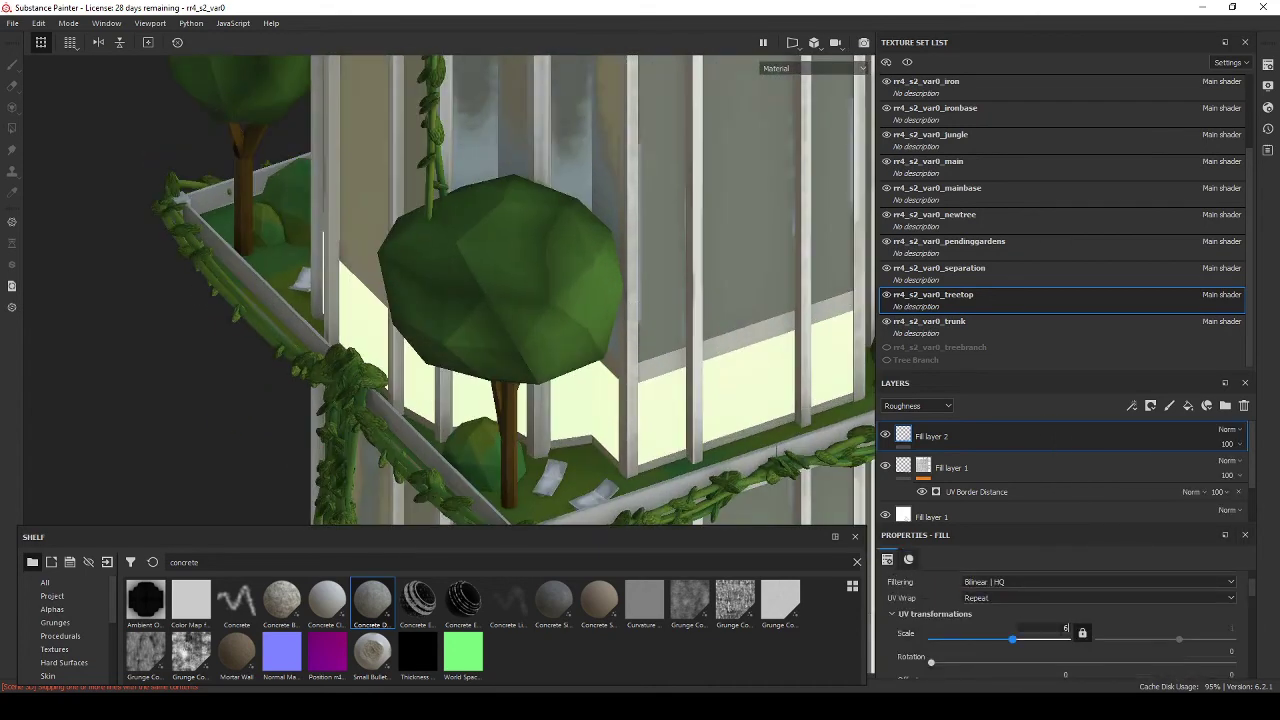
scroll(500, 300, "down", 3)
scroll(500, 300, "down", 2)
scroll(1073, 627, "down", 3)
scroll(1073, 627, "down", 2)
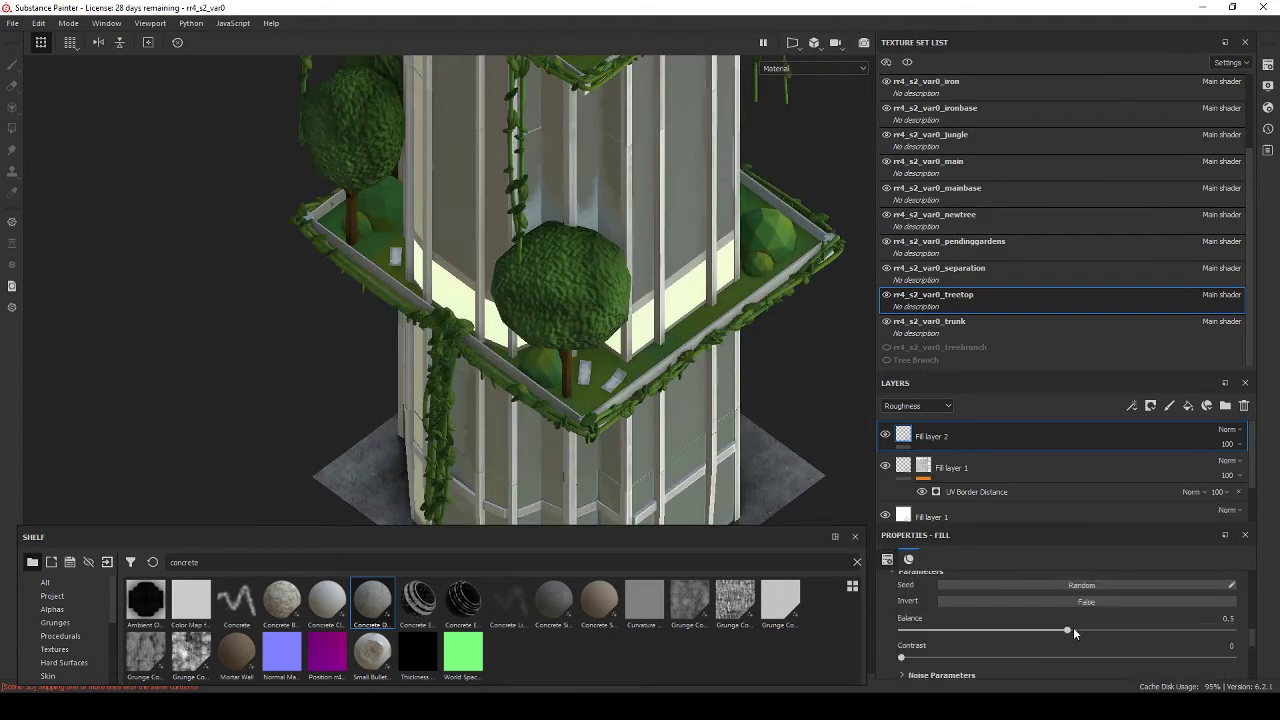
scroll(1073, 627, "down", 2)
left_click(943, 612)
scroll(1017, 610, "down", 1)
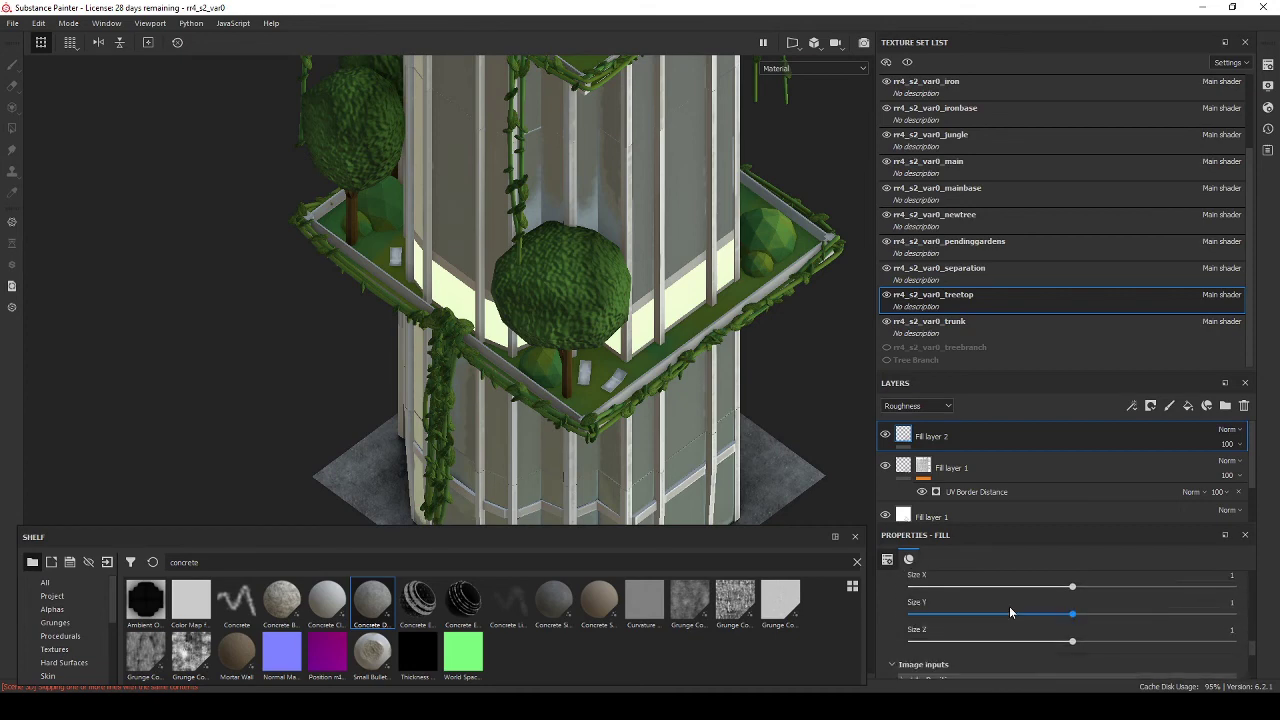
scroll(1030, 622, "up", 5)
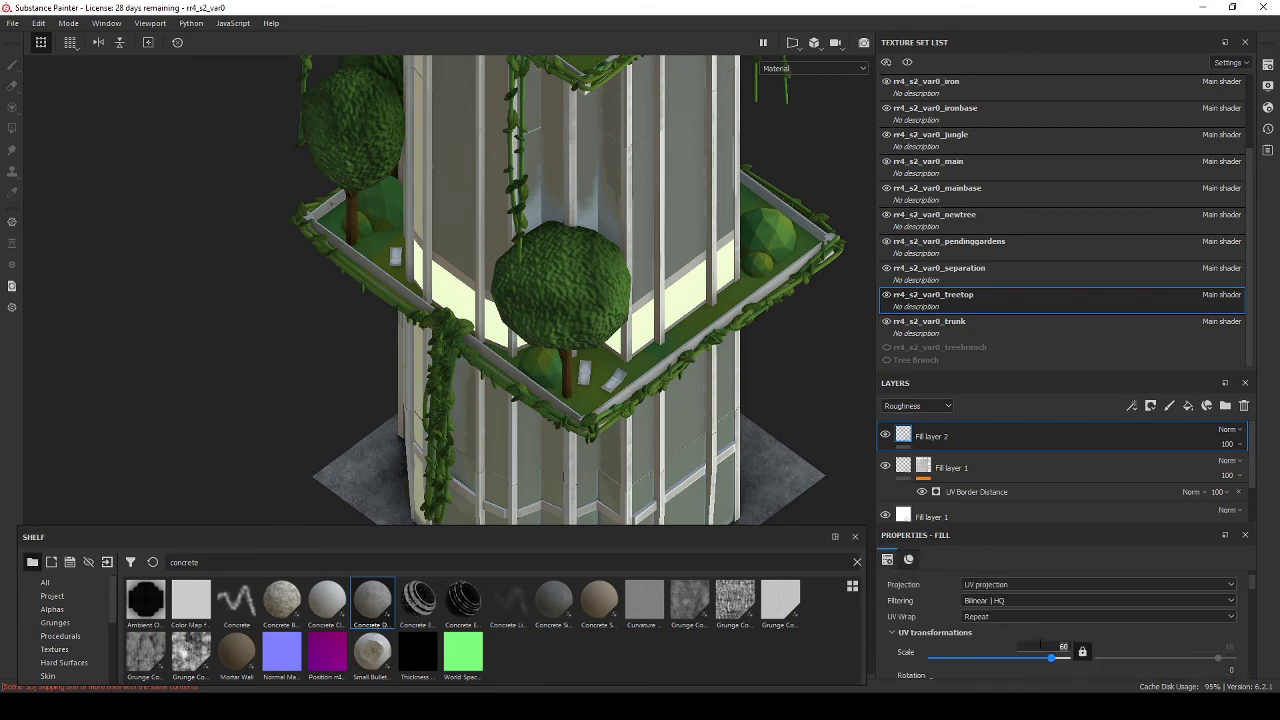
Step: Set the noise scale to 30 and raise its contrast for bumpier foliage
key("f")
scroll(1051, 576, "down", 1)
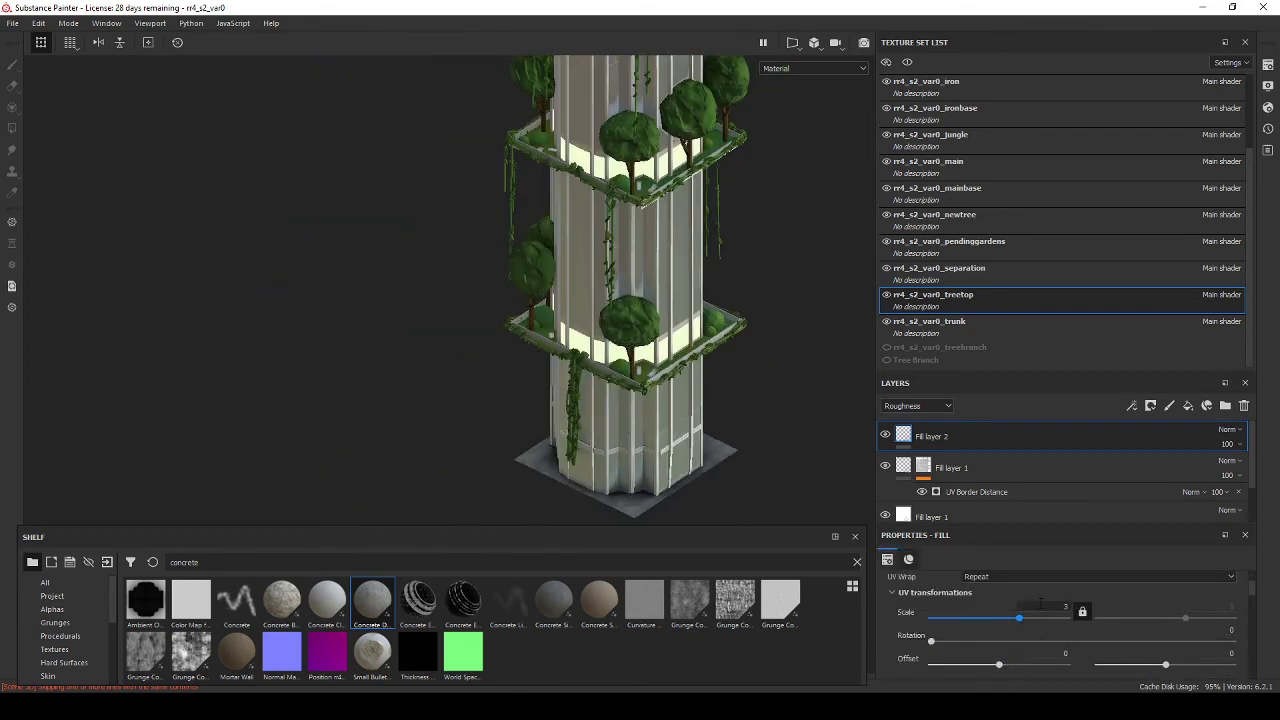
key("Return")
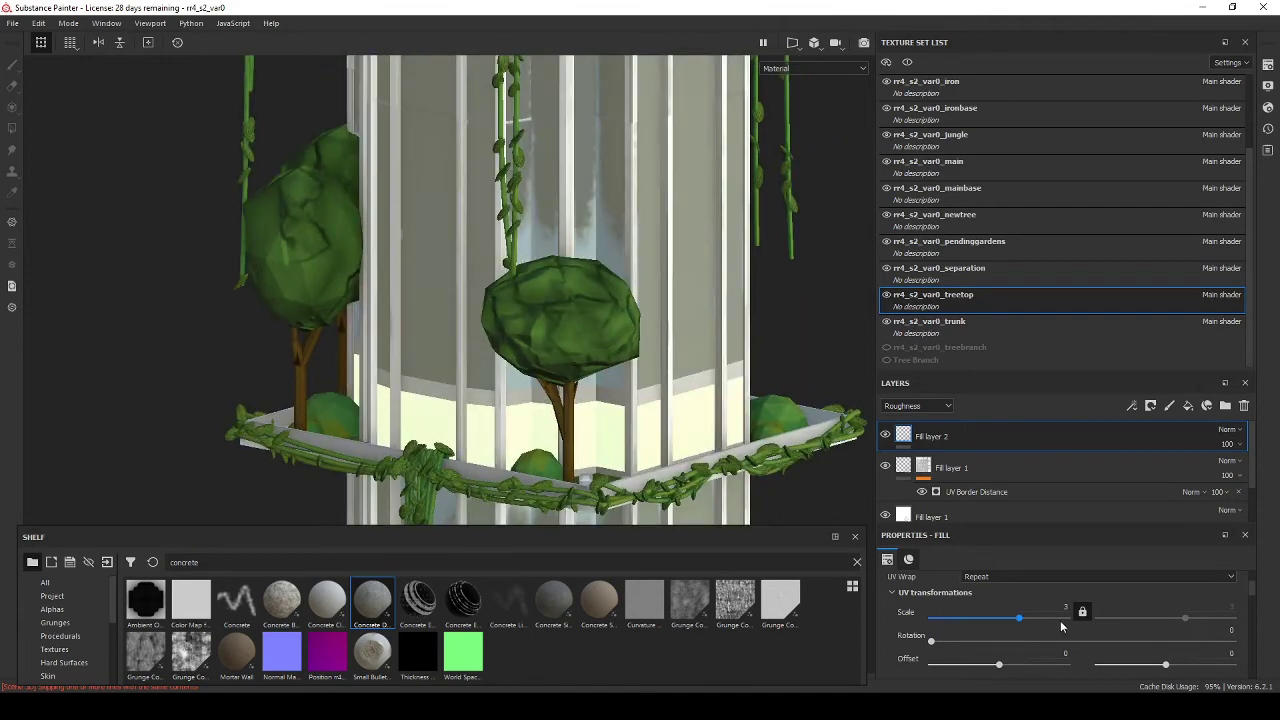
double_click(1064, 608)
type("30")
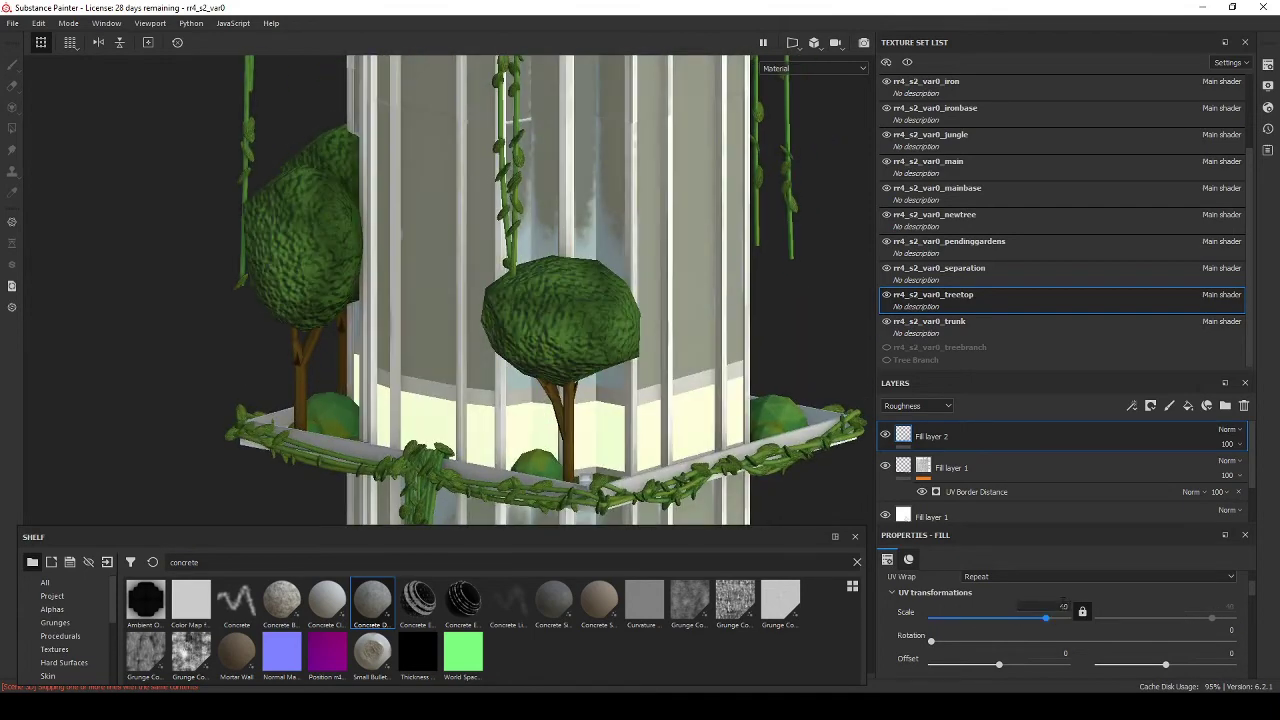
key("Return")
scroll(1069, 608, "down", 5)
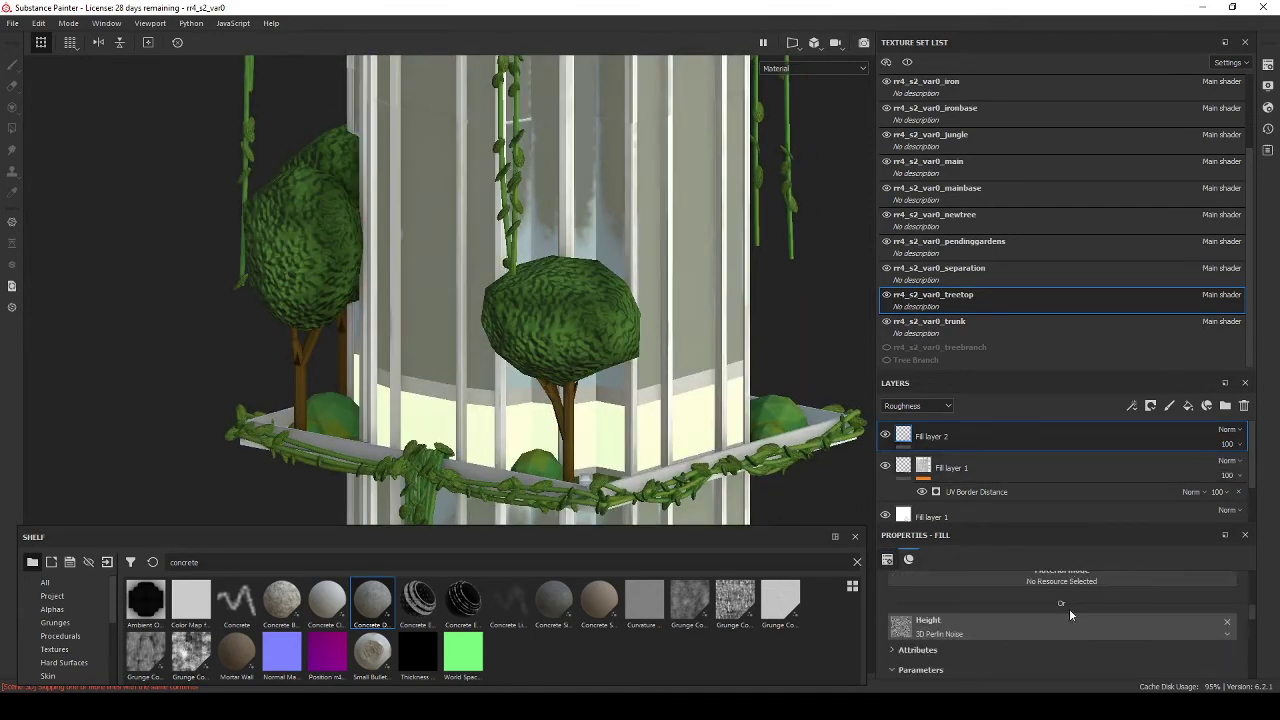
scroll(1001, 638, "down", 3)
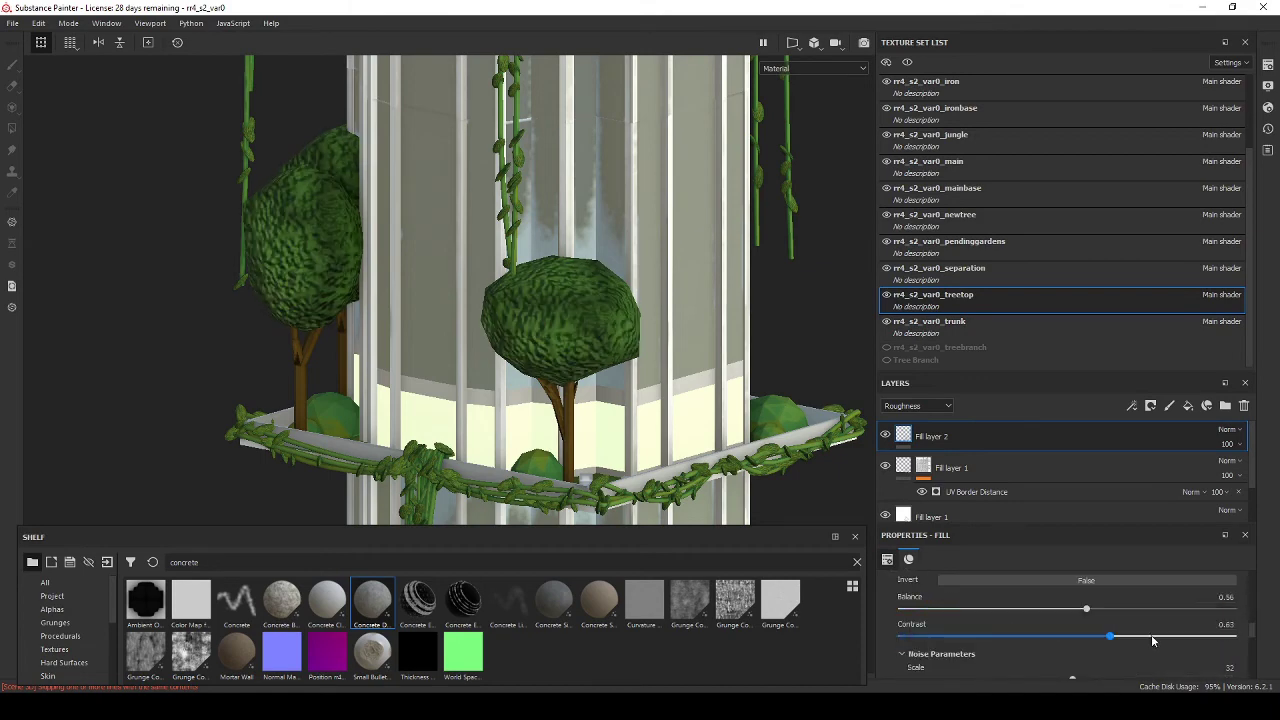
scroll(1151, 634, "down", 3)
left_click_drag(1150, 599, 1042, 599)
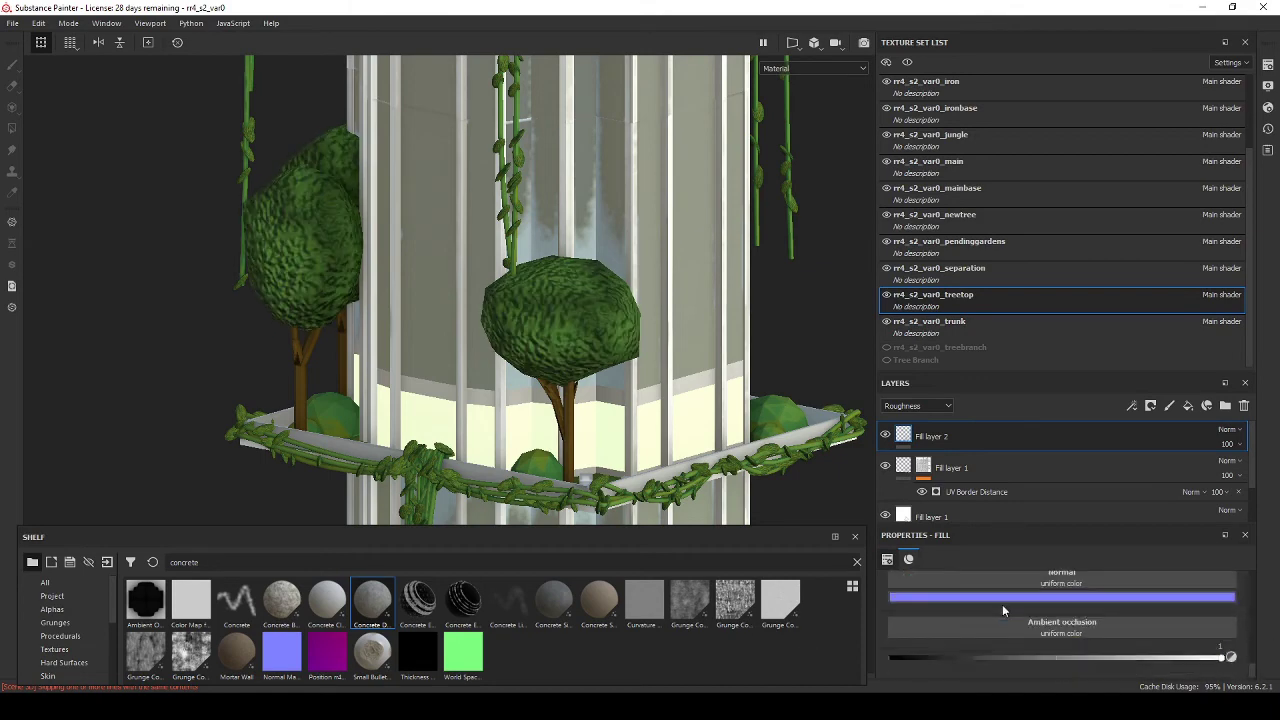
Step: Add a Blur filter (intensity 0.5) to Fill layer 2, then select the jungle texture set
right_click(924, 436)
left_click(968, 500)
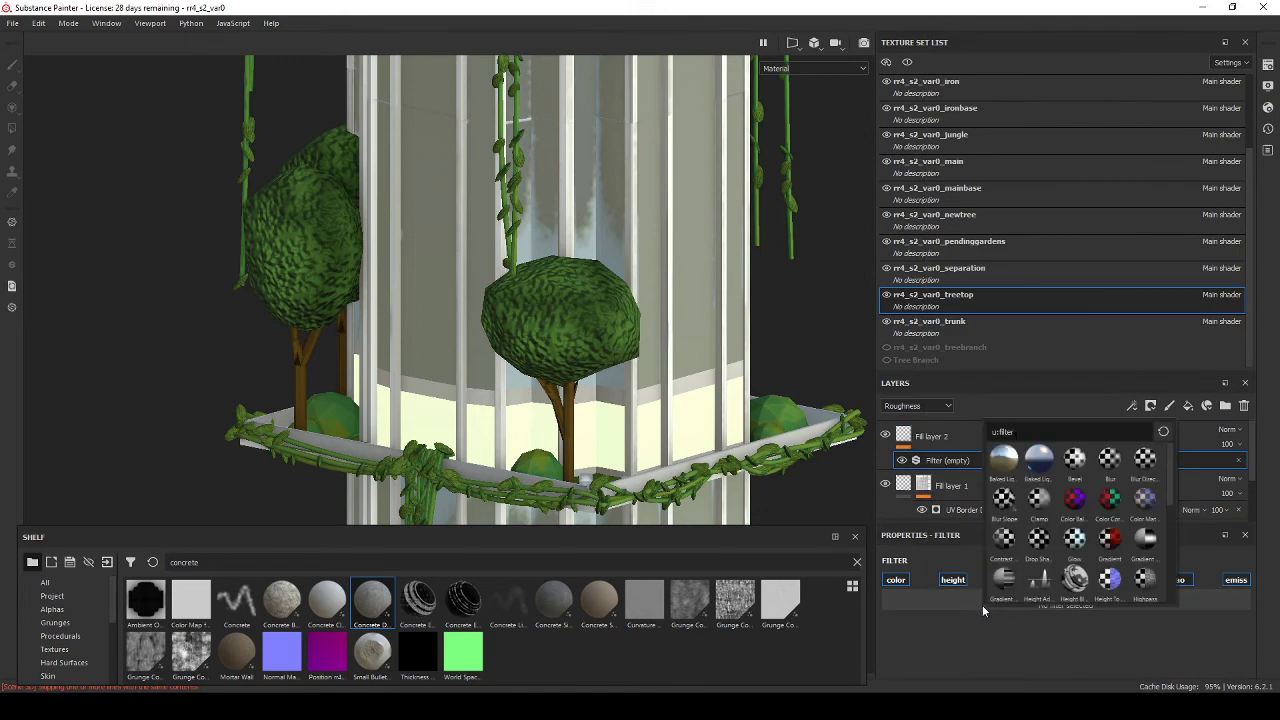
left_click(1040, 445)
scroll(510, 333, "up", 5)
left_click_drag(510, 333, 620, 380, "alt")
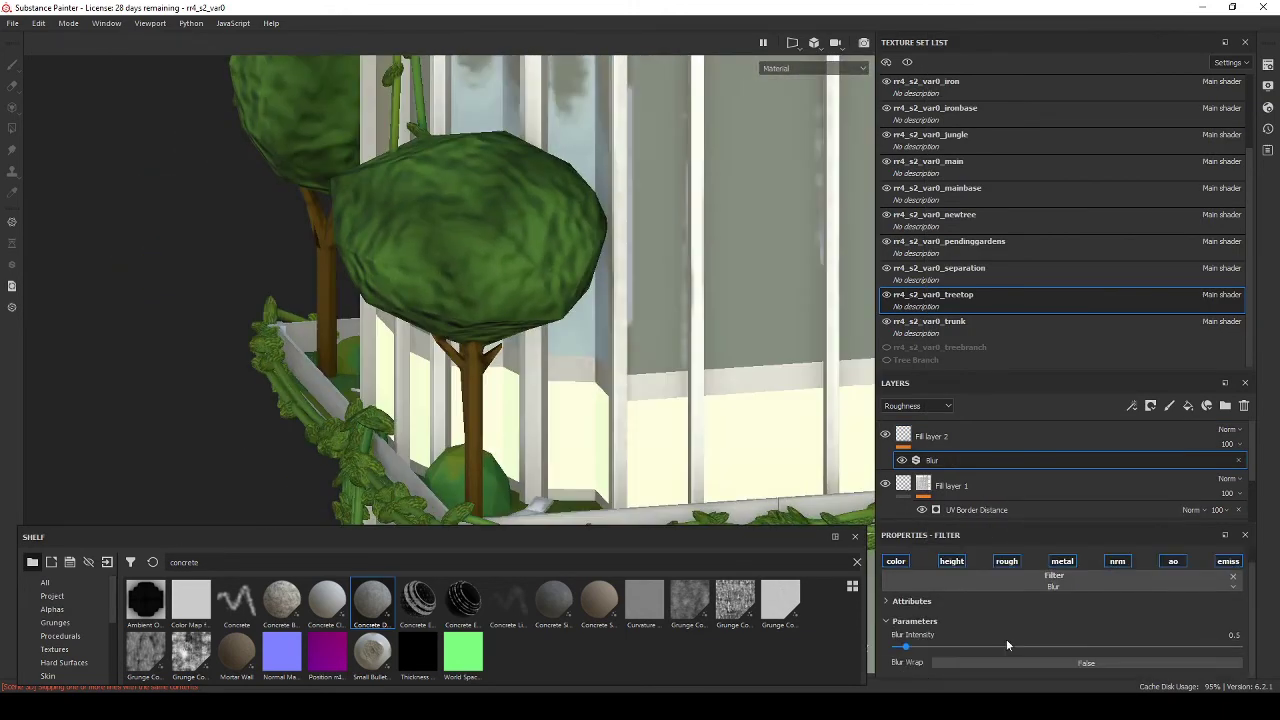
scroll(1006, 639, "down", 1)
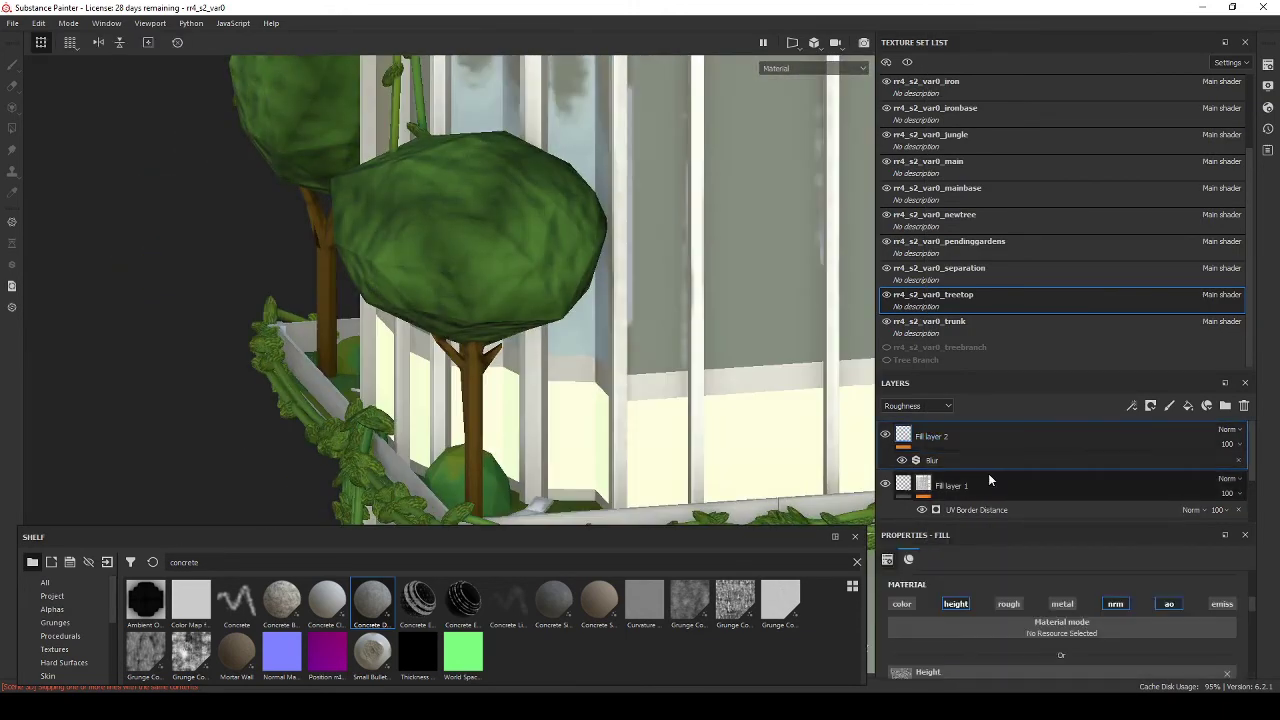
left_click(968, 437)
scroll(968, 437, "down", 1)
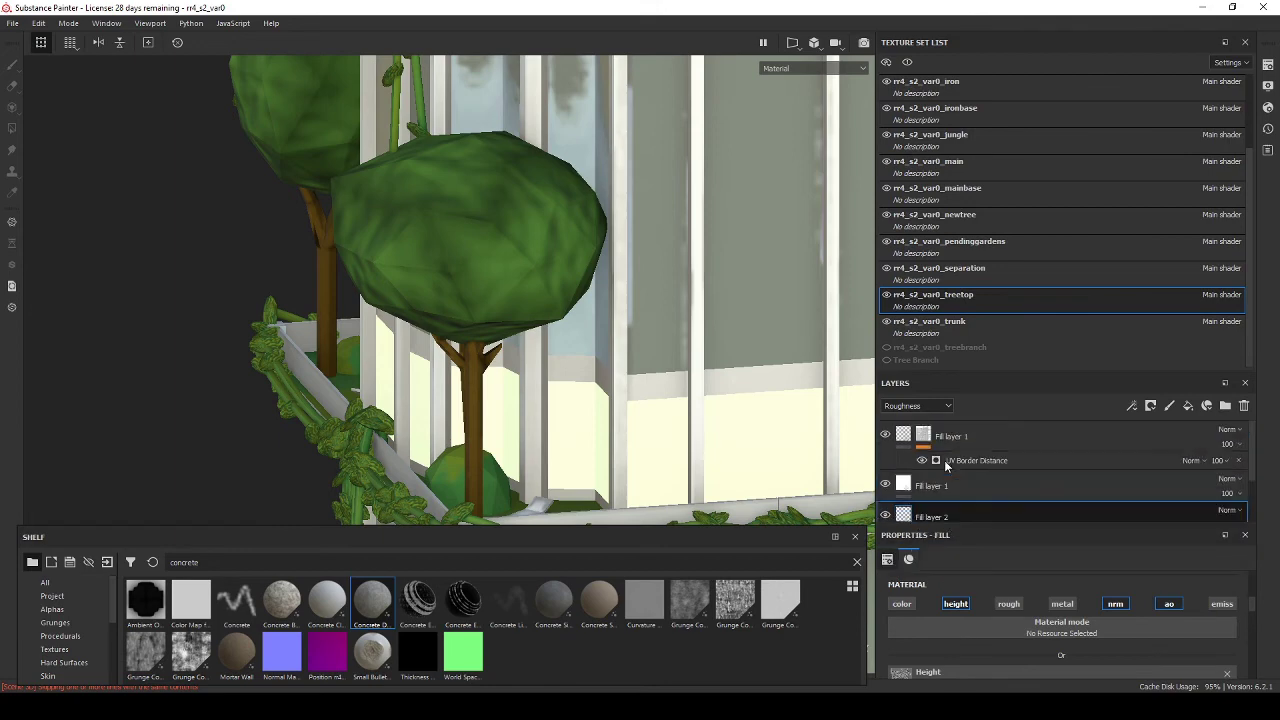
left_click(995, 140)
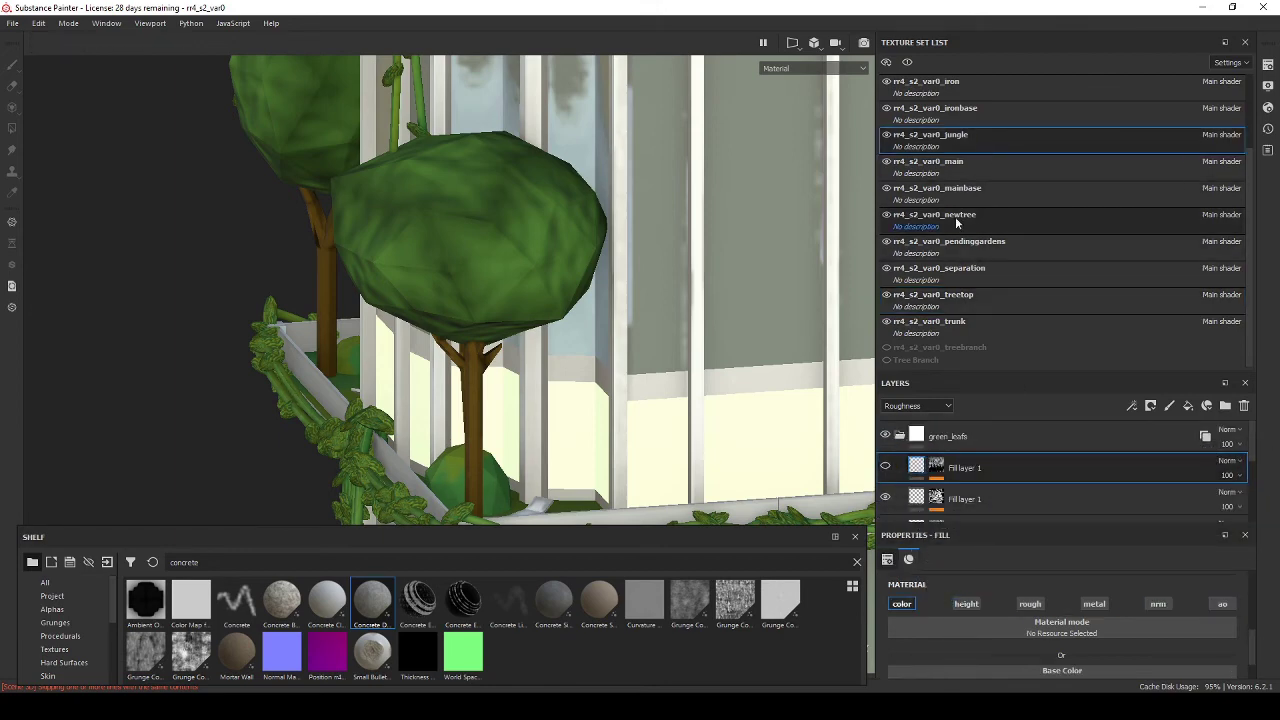
Step: Hide Fill layer 1 in the rr4_s2_var0_jungle texture set
left_click_drag(713, 269, 771, 349, "alt")
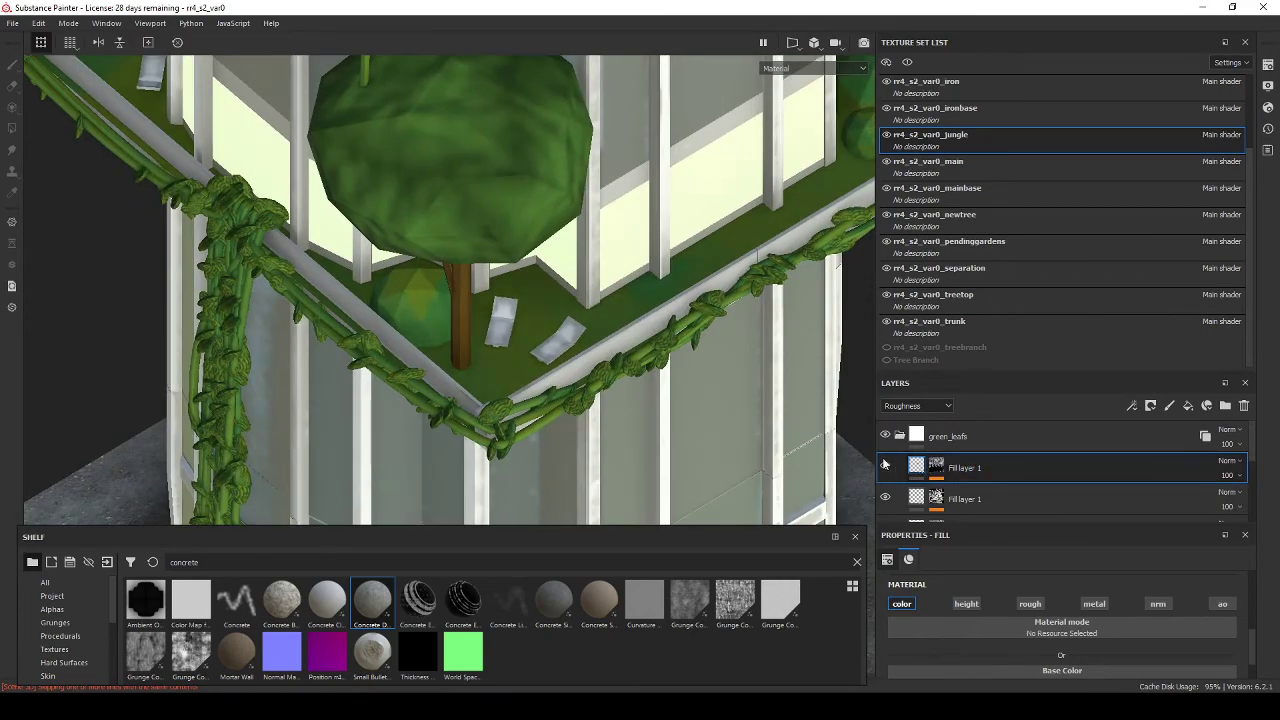
left_click(884, 463)
scroll(1015, 231, "up", 2)
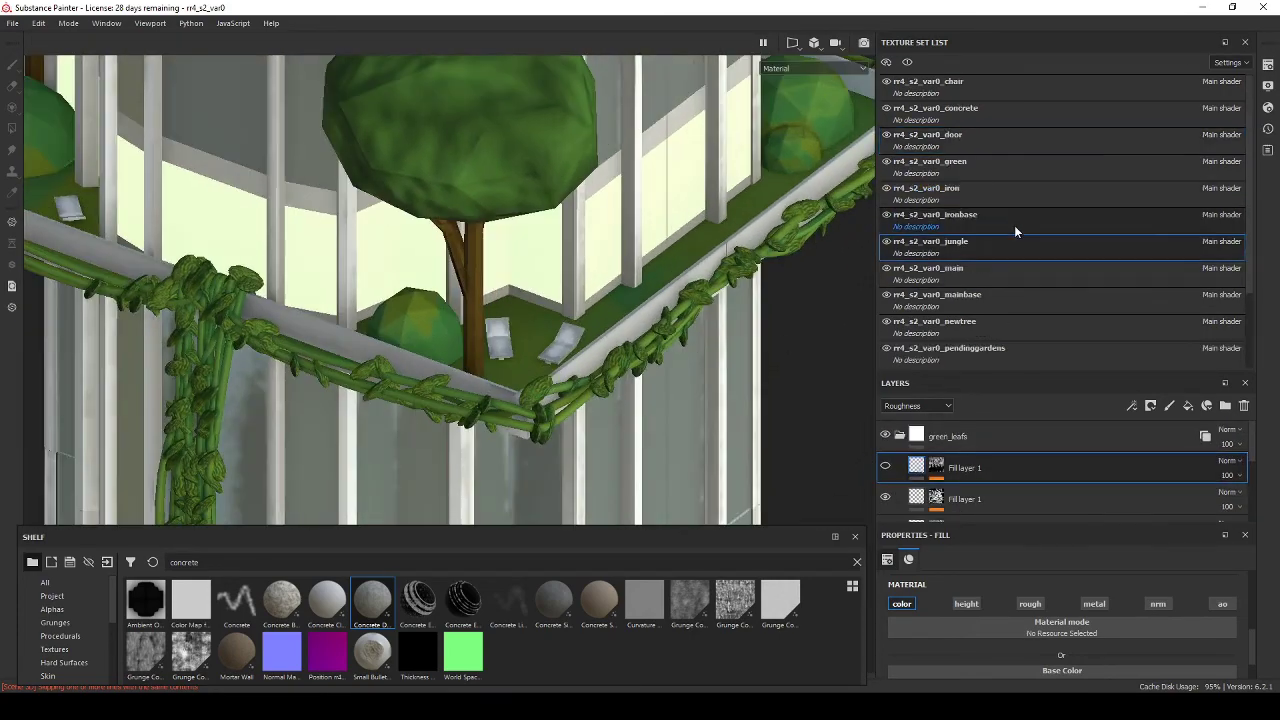
scroll(950, 270, "down", 3)
Step: Paste a fill layer with a Blur effect into pendinggardens and expand its noise parameters
left_click(950, 268)
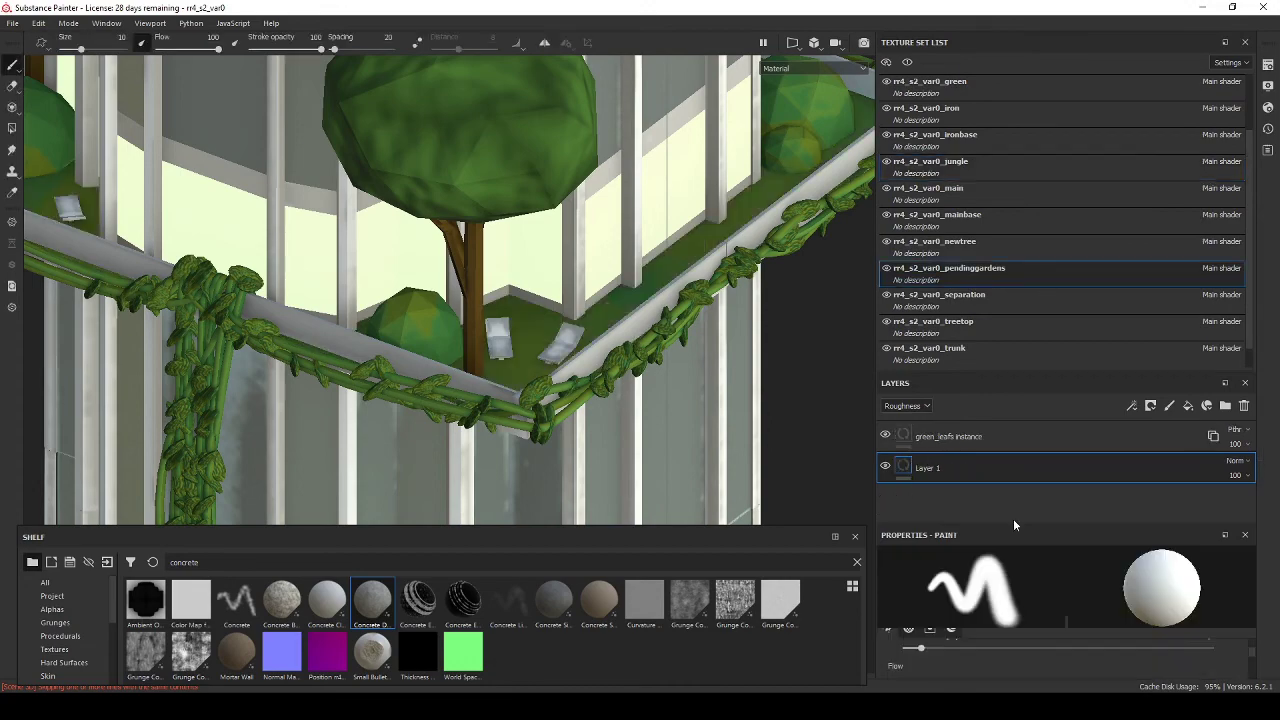
key("ctrl+v")
mouse_move(560, 300)
left_mouse_down("alt")
mouse_move(628, 345)
mouse_move(430, 330)
left_mouse_up("alt")
scroll(1024, 626, "down", 5)
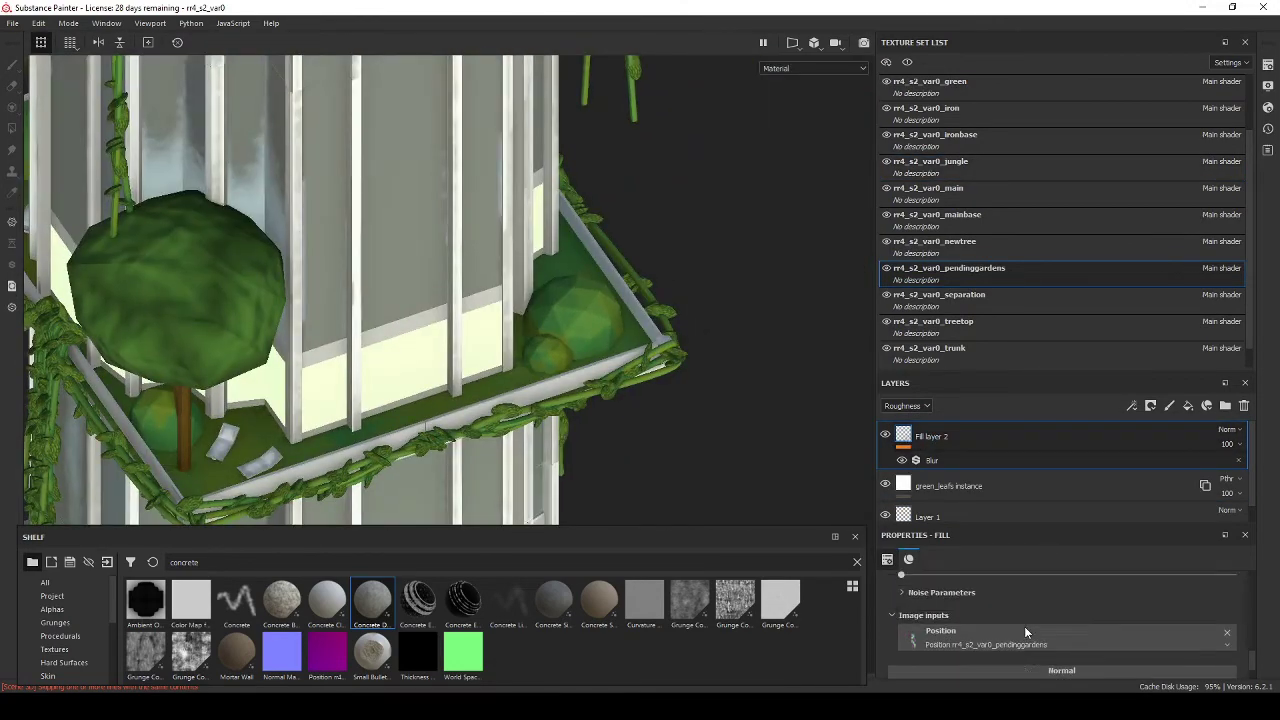
scroll(1024, 626, "up", 1)
left_click(1024, 626)
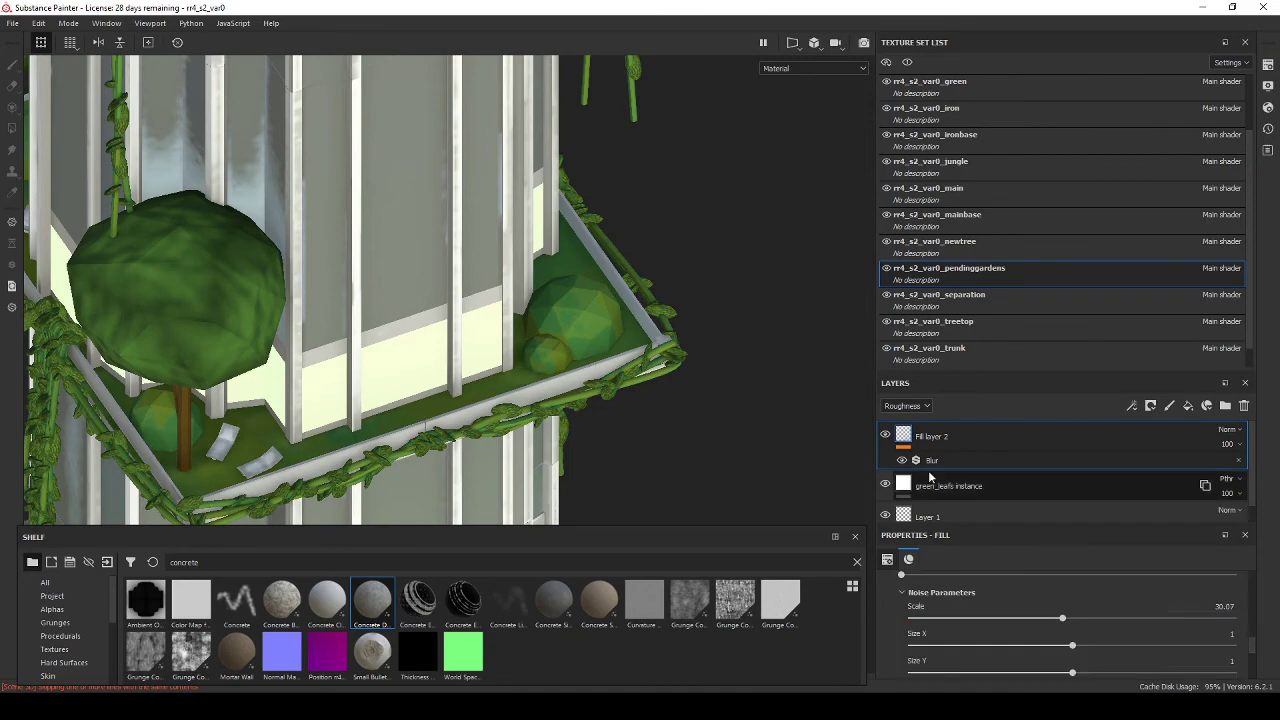
scroll(1060, 620, "up", 5)
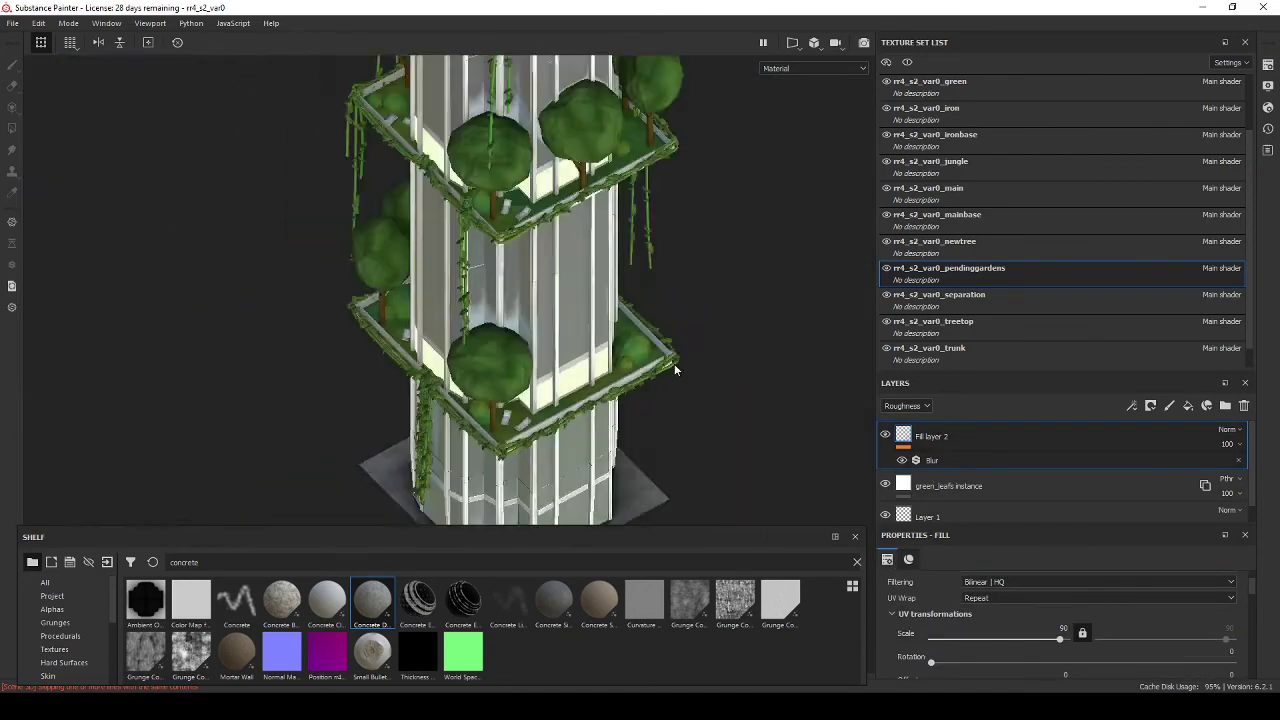
Step: Adjust the Blur effect's intensity on Fill layer 2 while viewing the whole tower
left_click_drag(600, 300, 610, 405, "alt")
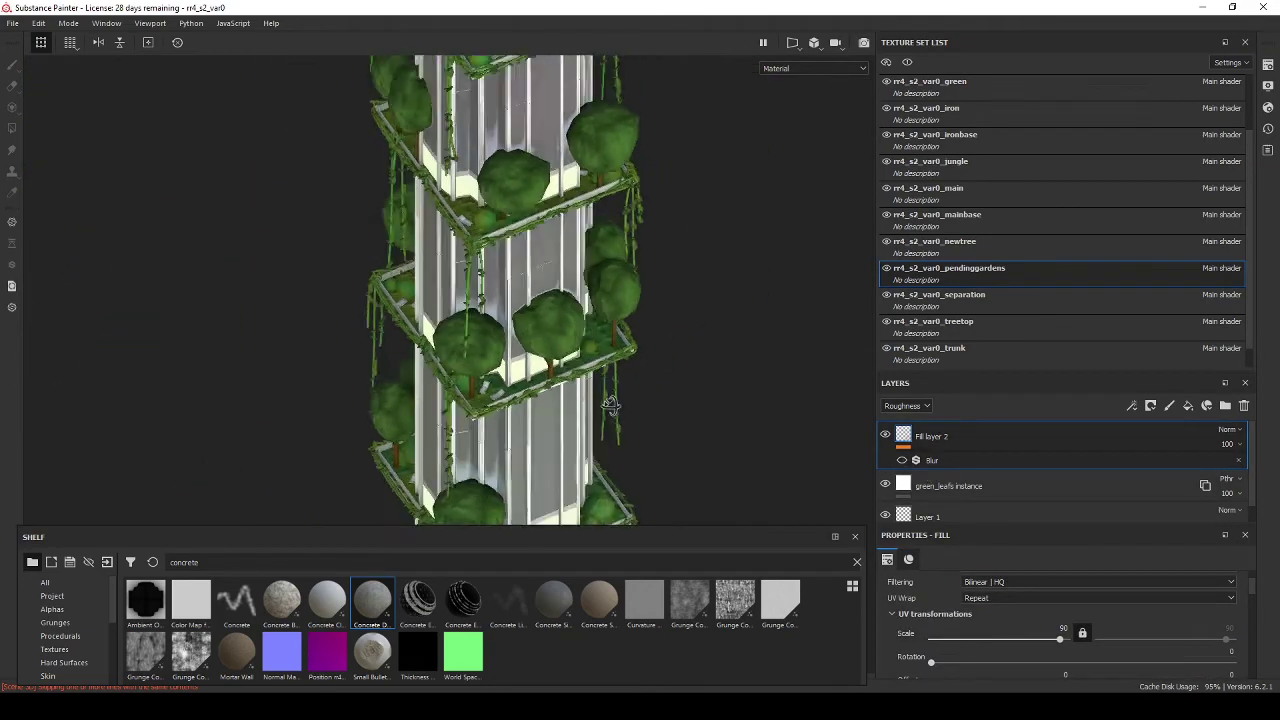
scroll(610, 405, "up", 5)
left_click(932, 460)
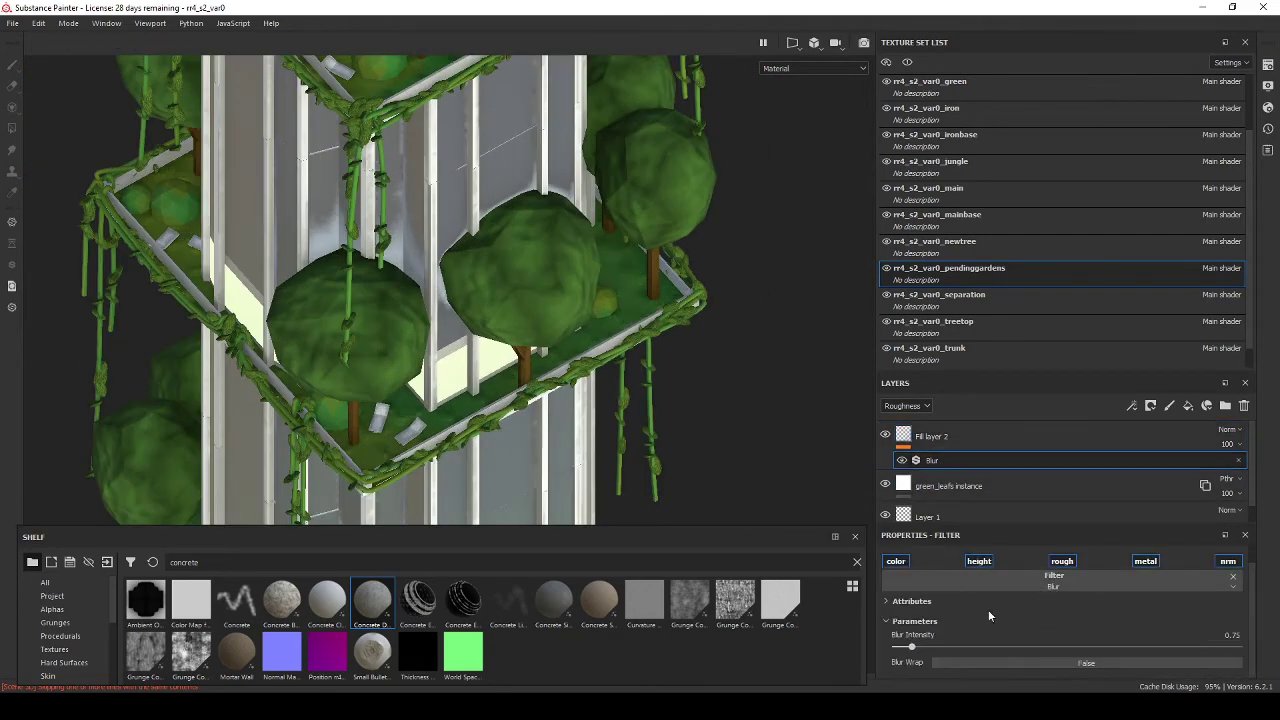
left_click_drag(680, 350, 561, 348, "alt")
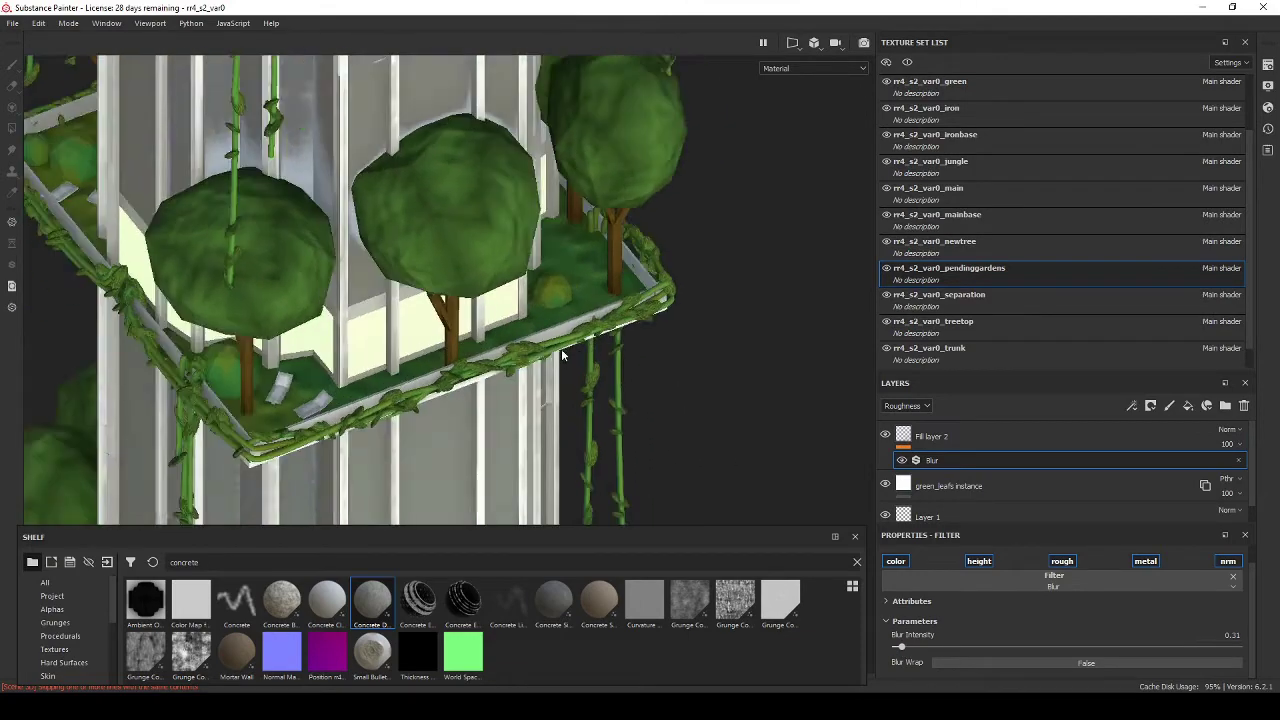
left_click(948, 436)
scroll(997, 294, "up", 3)
Step: Check the Blur effect settings in the rr4_s2_var0_green texture set
left_click(930, 163)
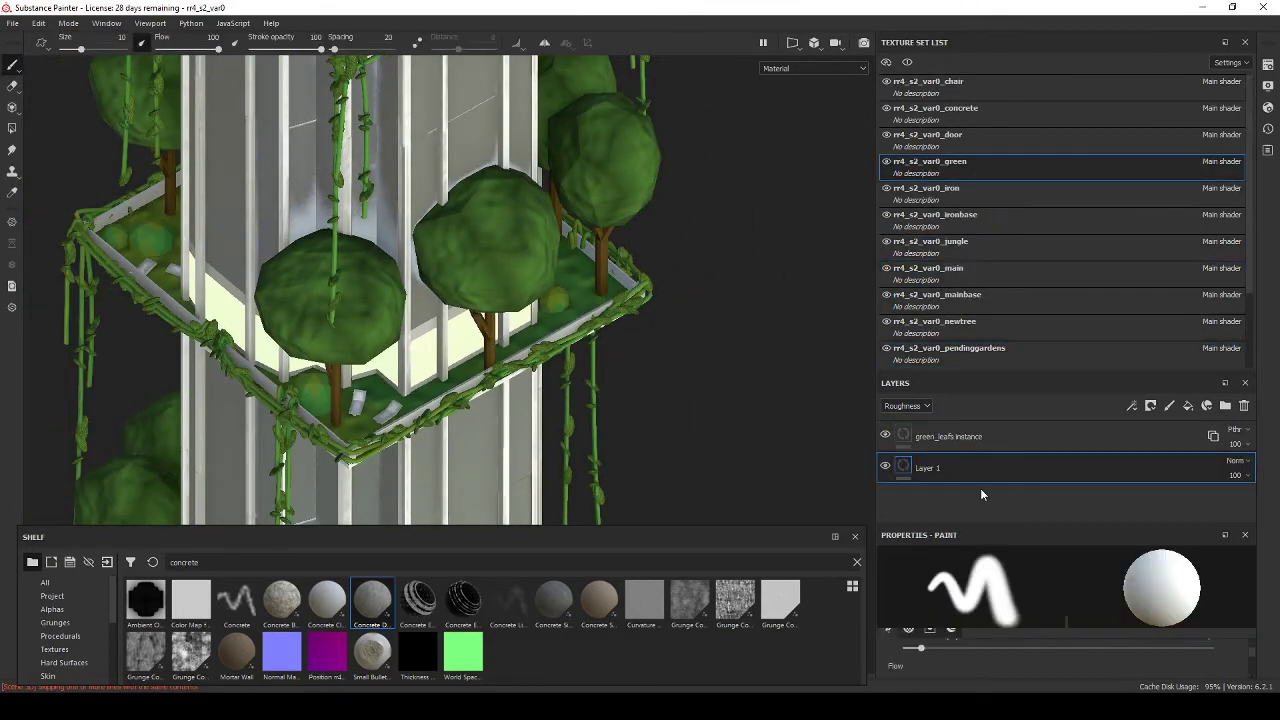
scroll(602, 312, "up", 5)
left_click(903, 461)
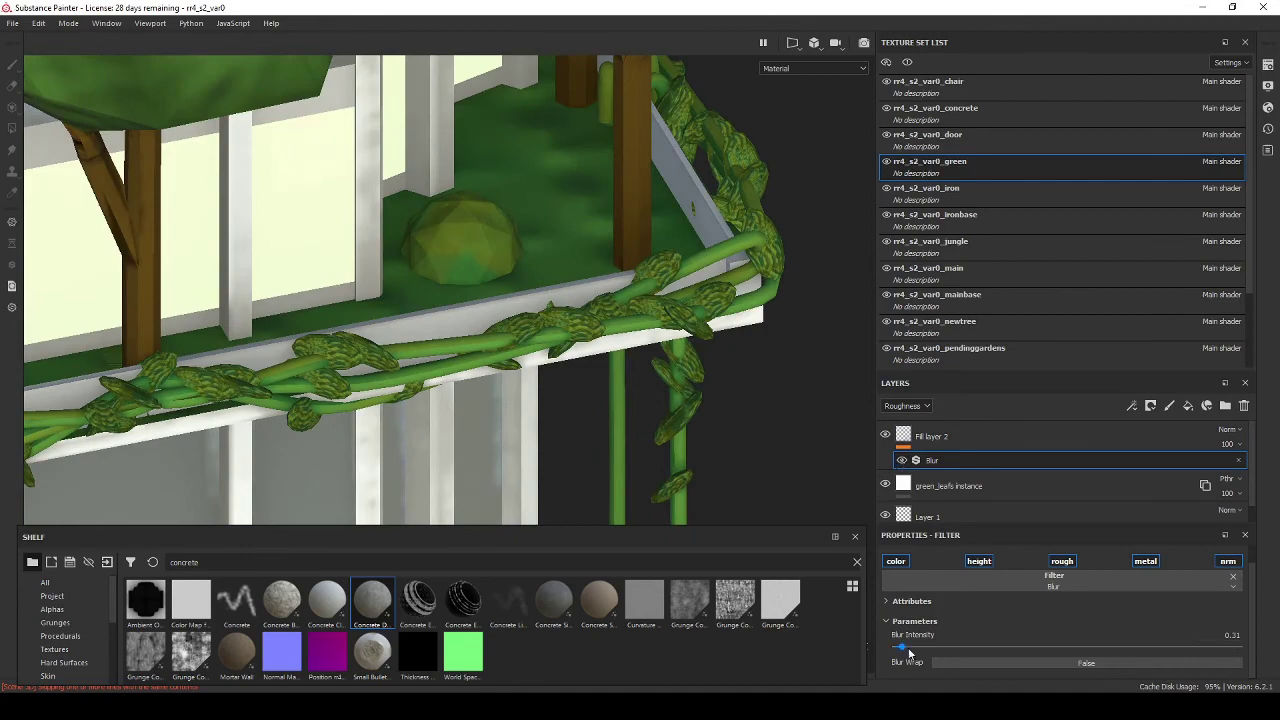
left_click_drag(504, 298, 414, 428, "alt")
scroll(414, 428, "down", 5)
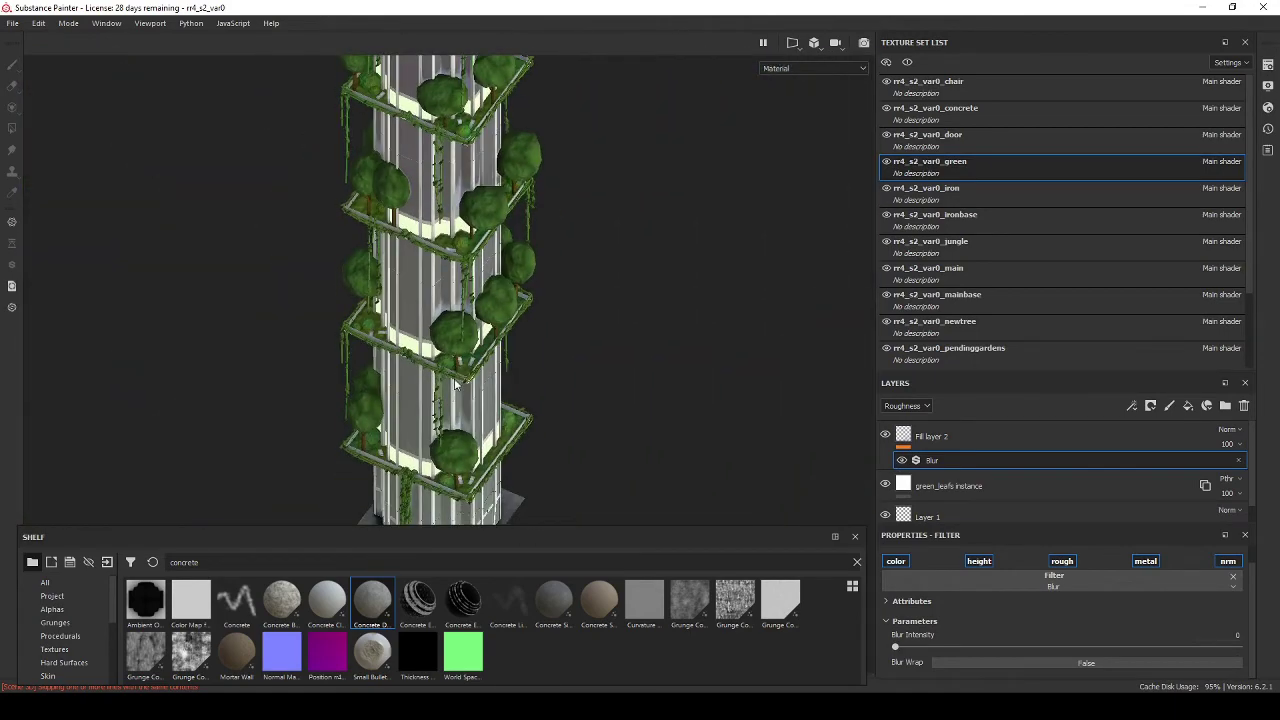
Step: Return to the rr4_s2_var0_jungle set and hide its Fill layer 1 again
left_click(1073, 245)
scroll(404, 359, "up", 5)
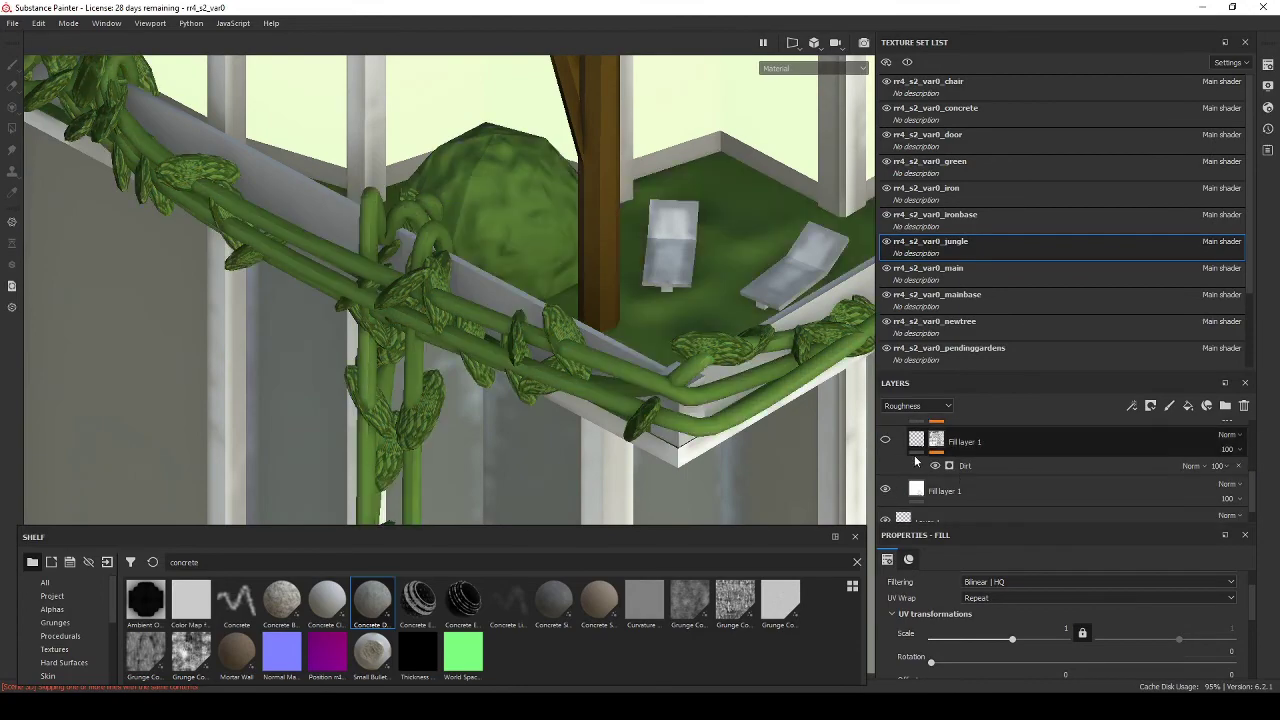
scroll(889, 468, "up", 2)
left_click(885, 466)
scroll(603, 432, "down", 5)
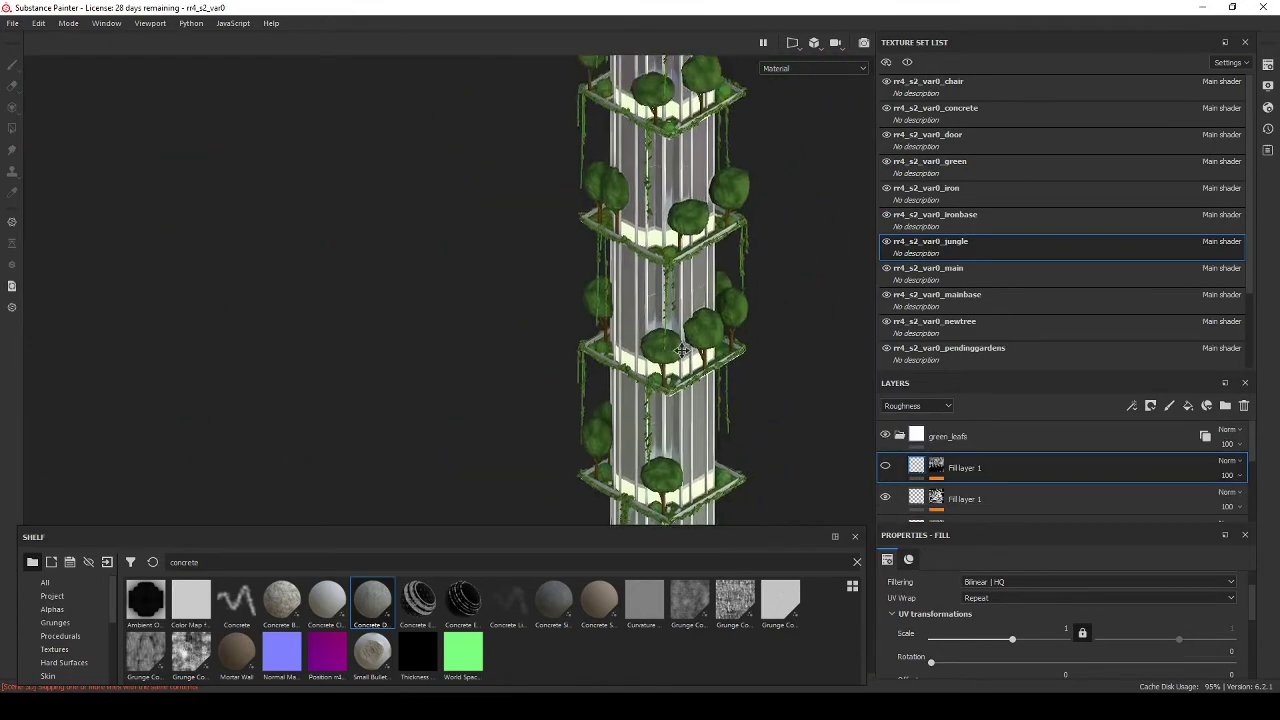
scroll(603, 432, "down", 3)
Step: Hide all panels and rotate the environment lighting around the tower in the full-window viewport
key("Tab")
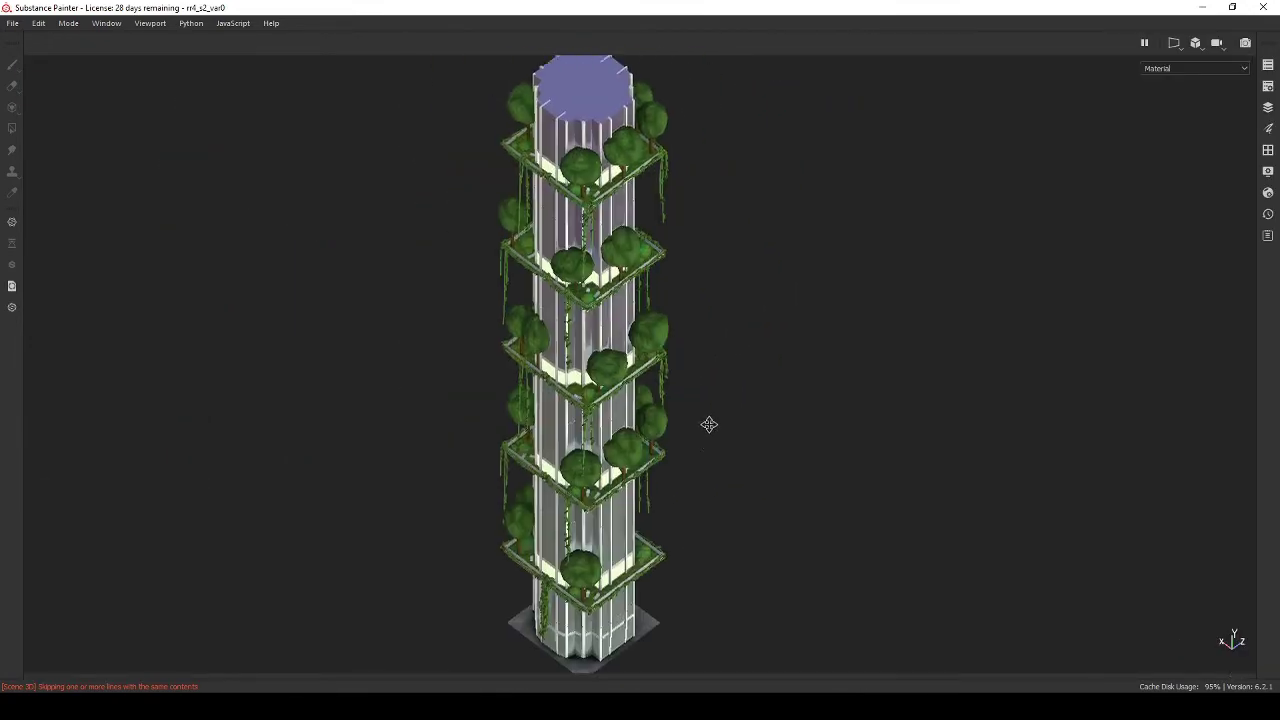
right_click_drag(1158, 279, 843, 270, "shift")
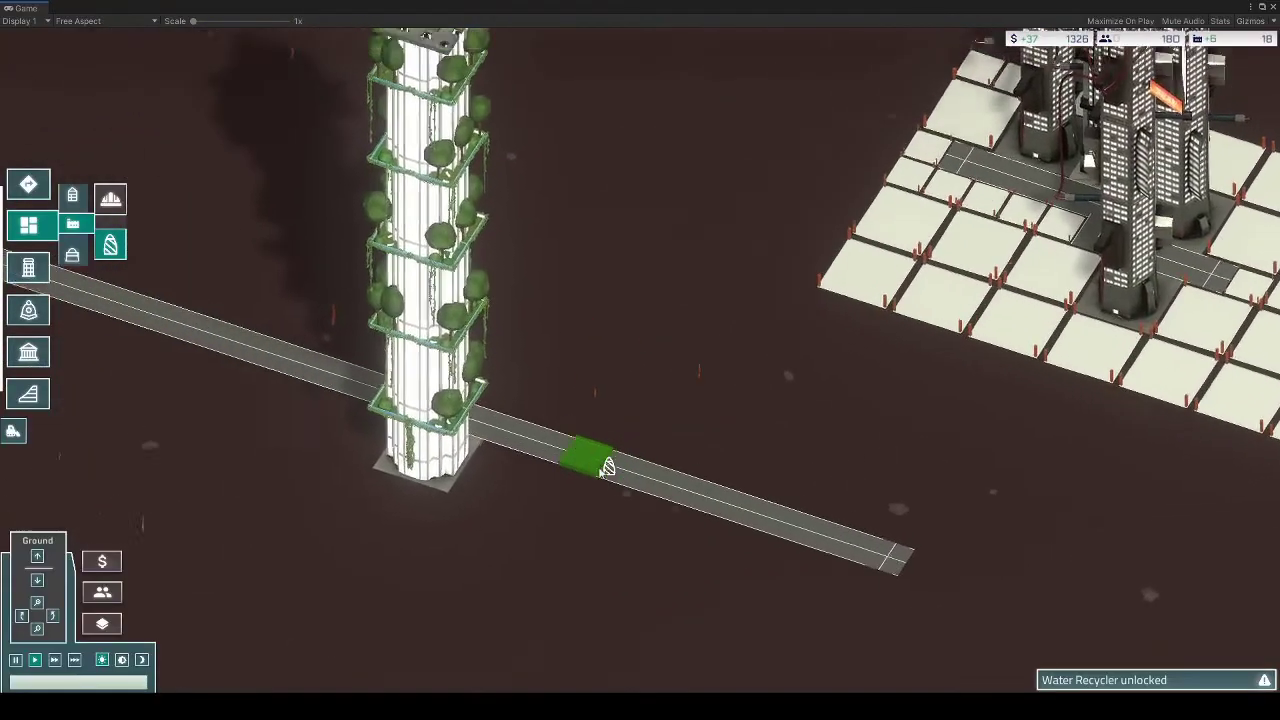
Step: Pan and zoom toward the tower, then switch the scene to deep night lighting
key("a")
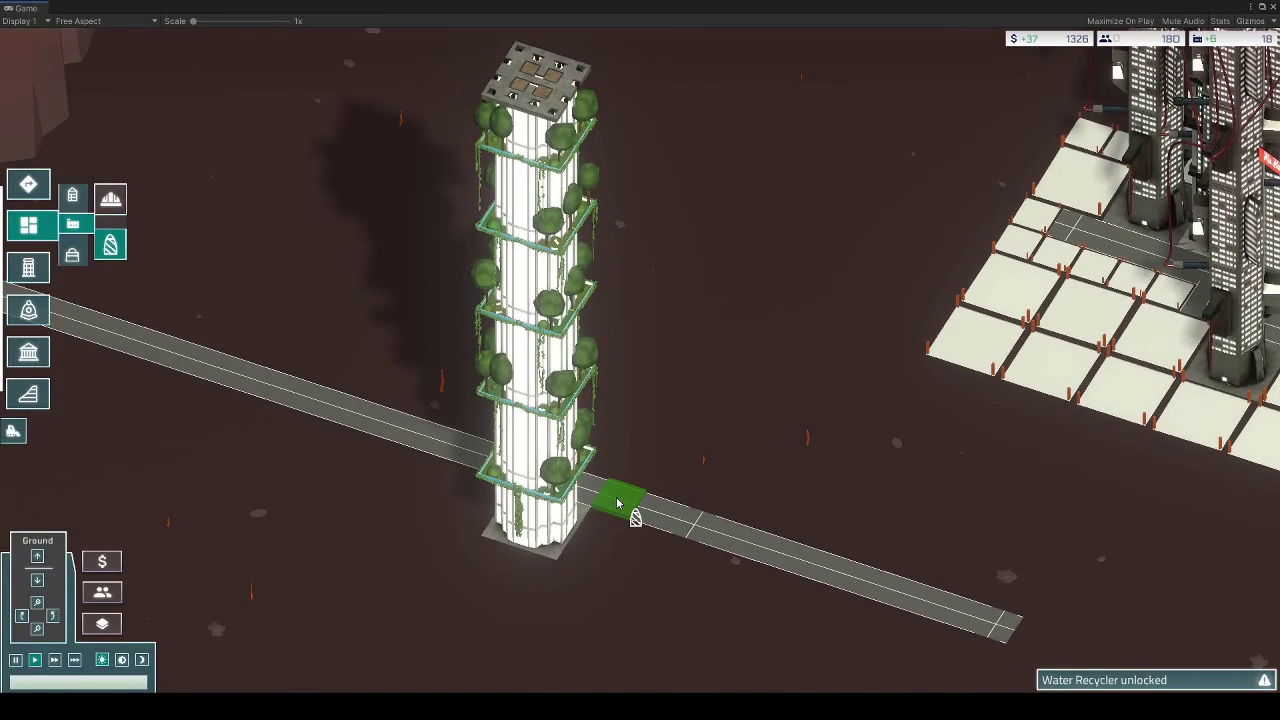
scroll(617, 503, "up", 2)
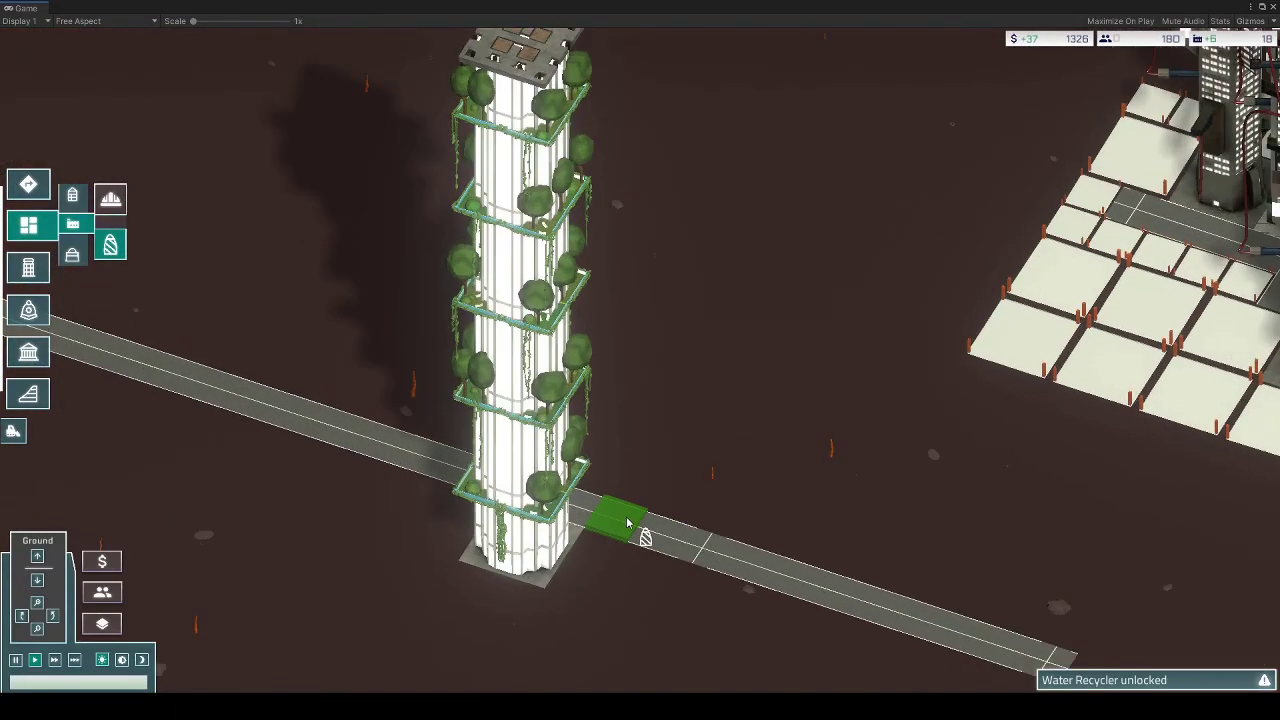
scroll(628, 523, "up", 2)
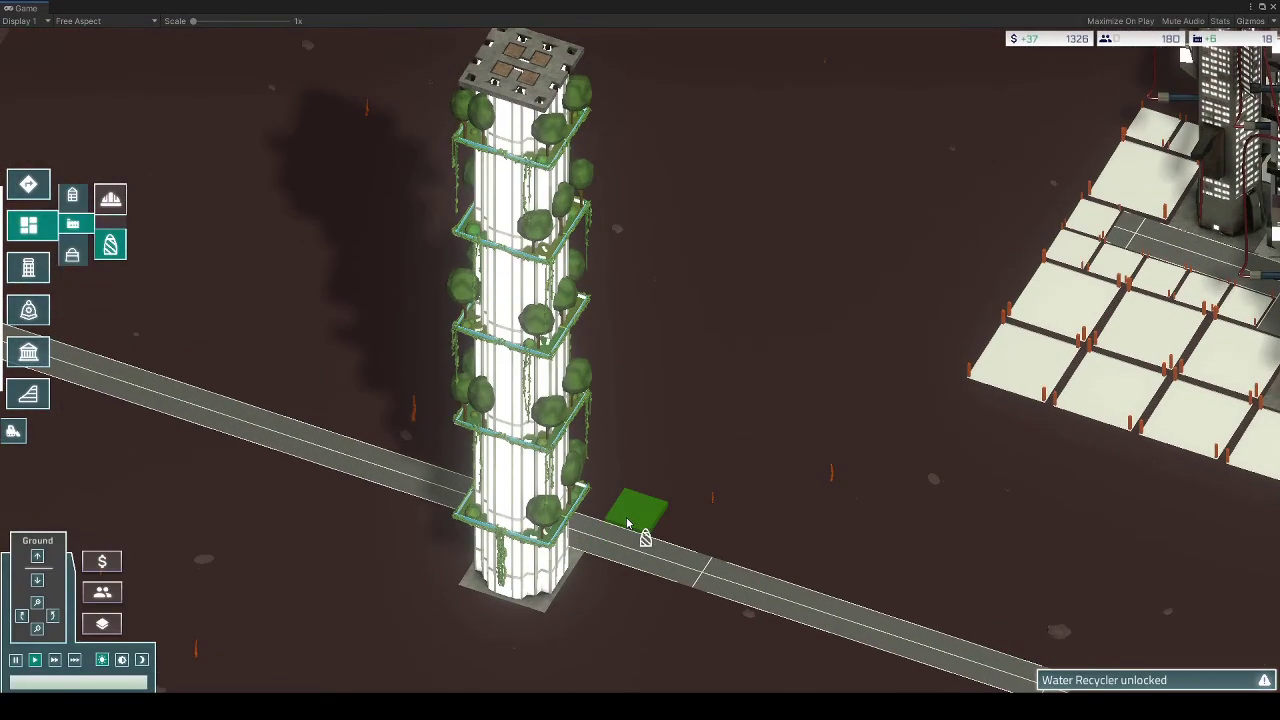
left_click(123, 660)
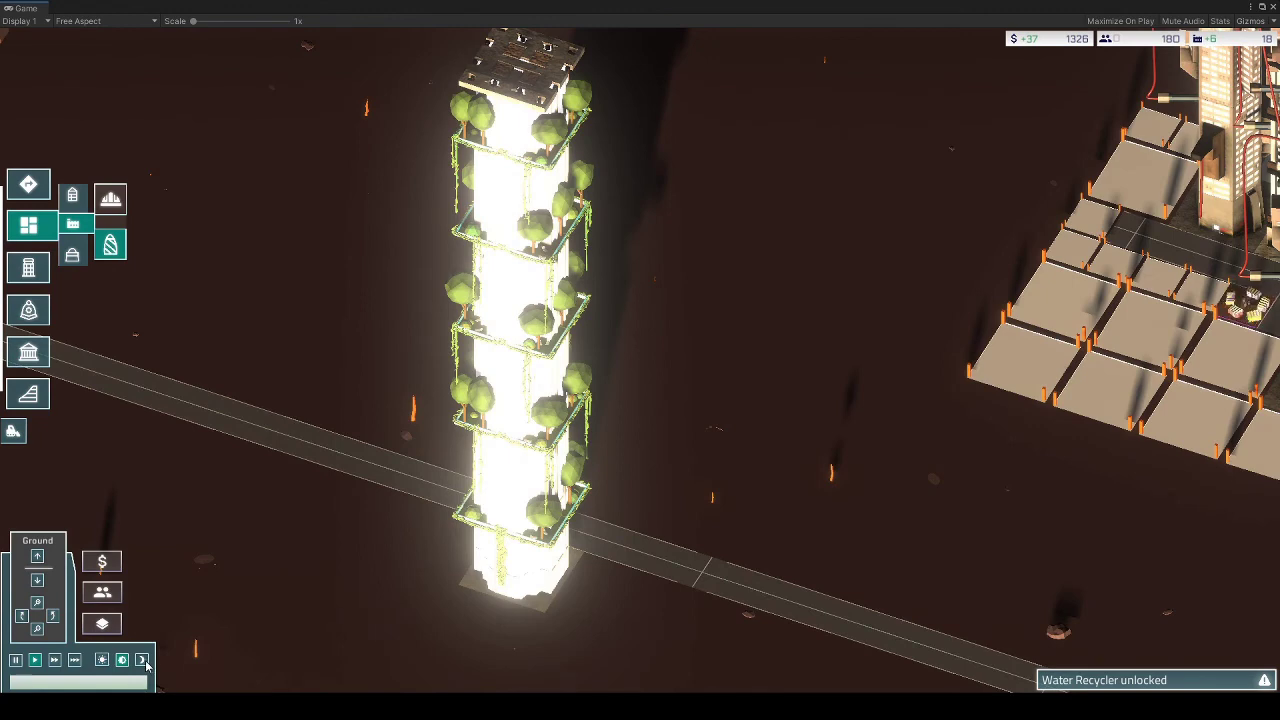
left_click(143, 661)
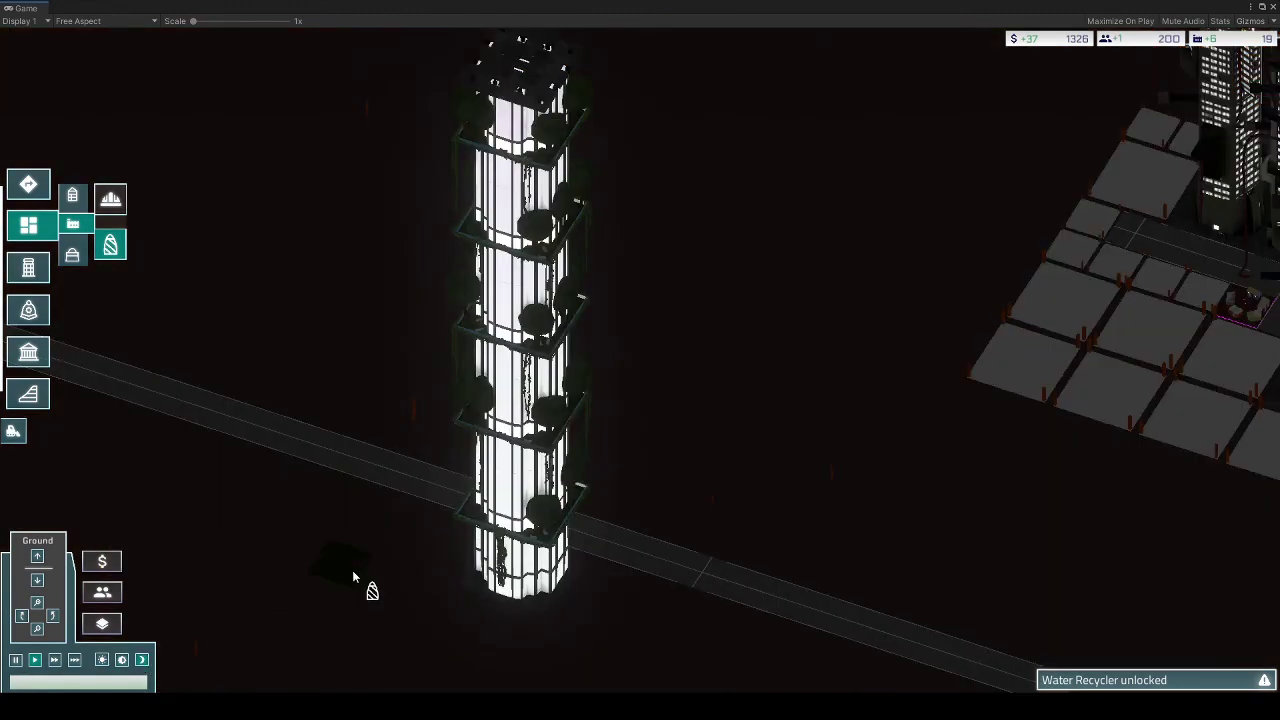
Step: Pan right, switch back to daytime, and pan back toward the tower
key("d")
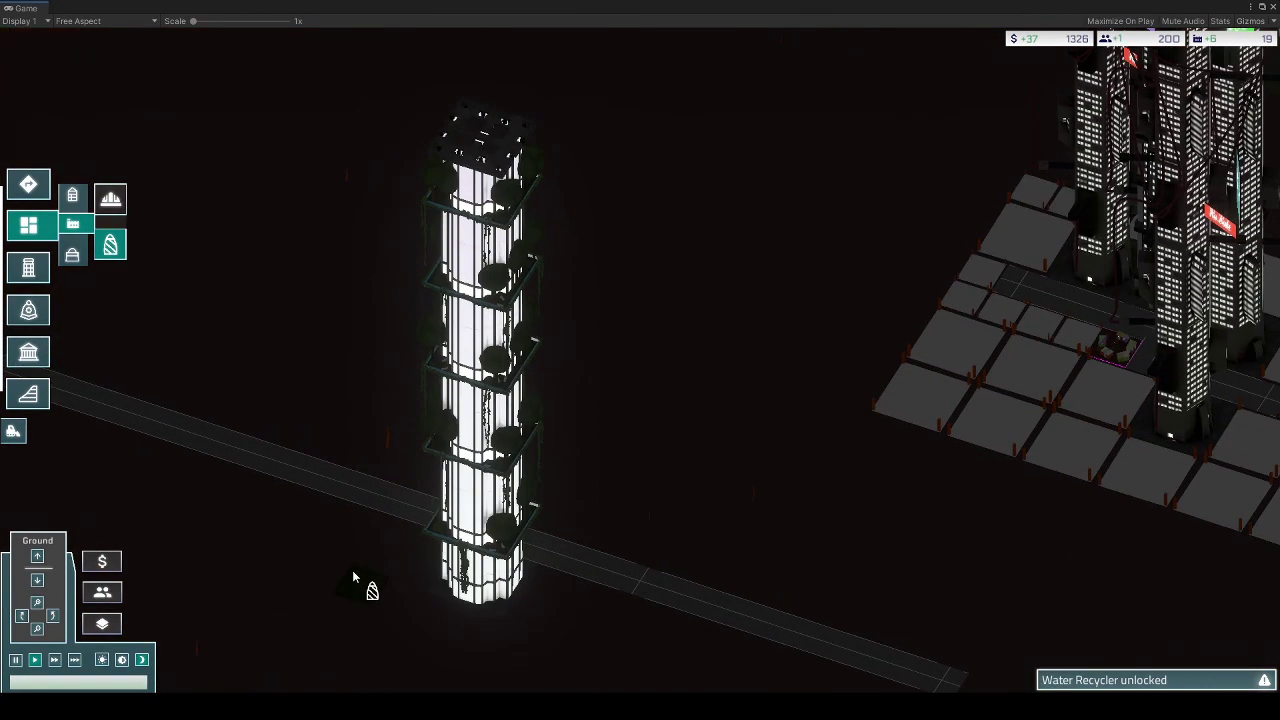
left_click(101, 660)
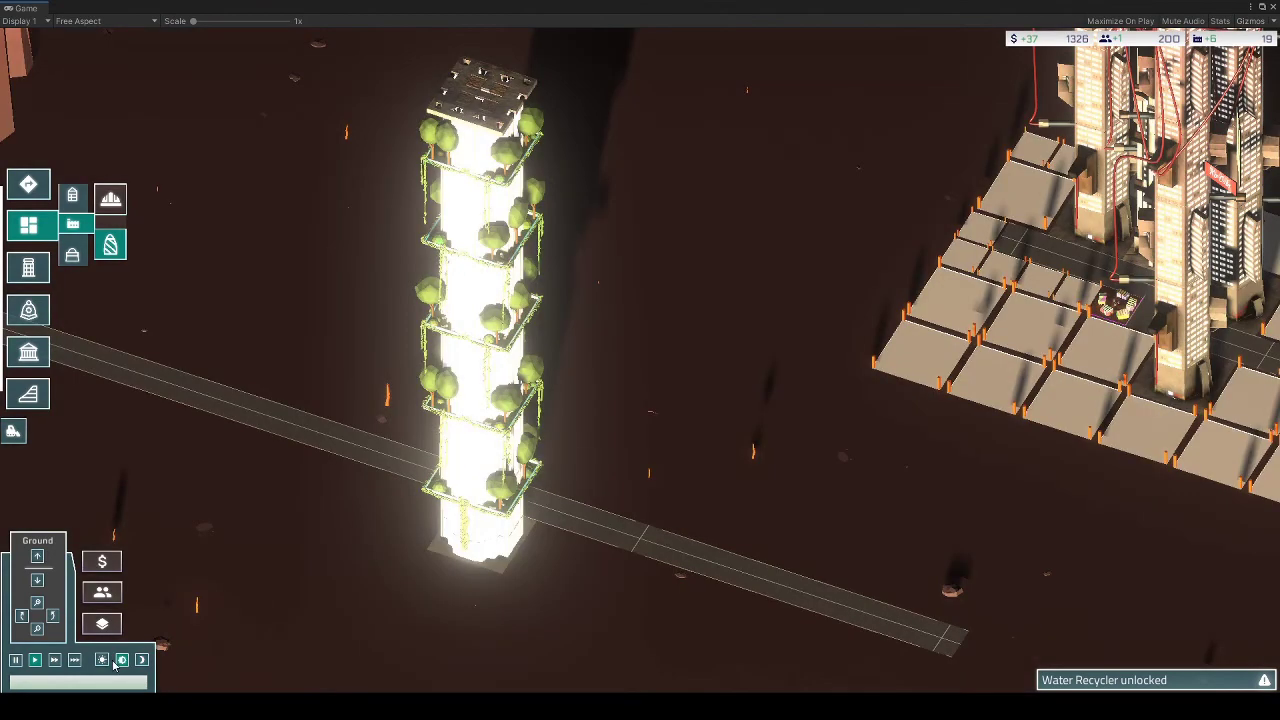
key("a")
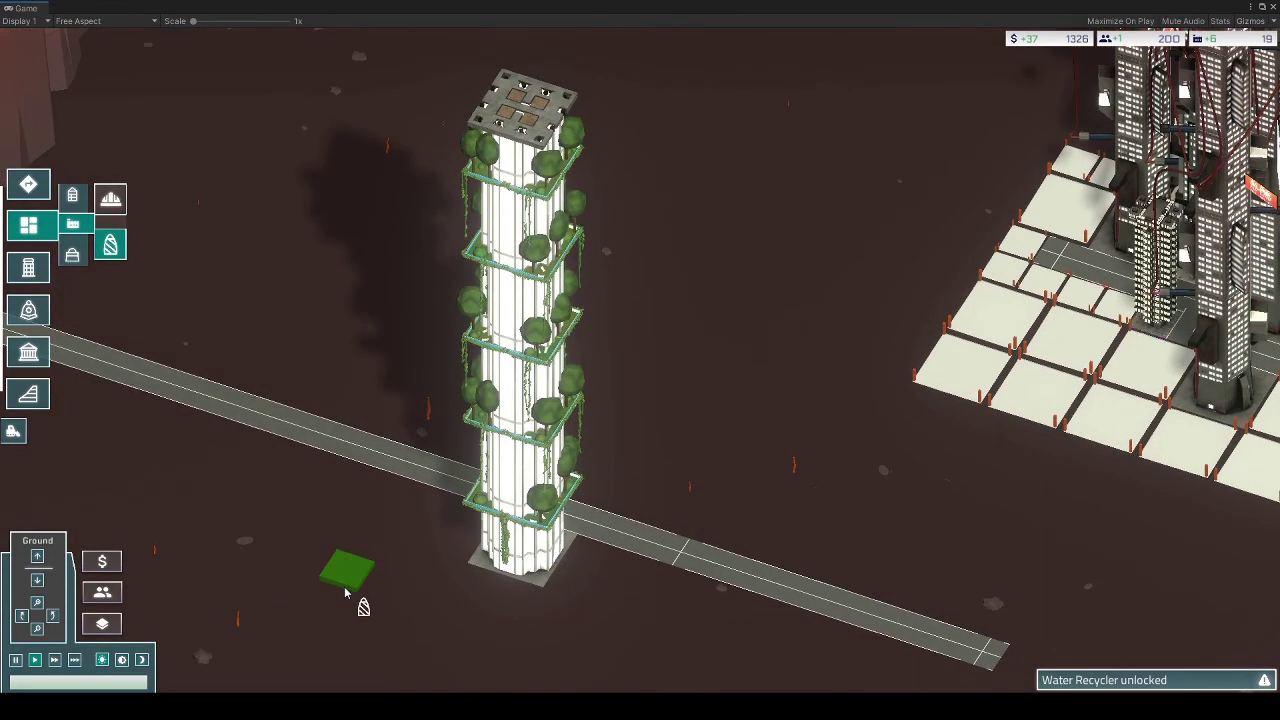
scroll(345, 593, "up", 2)
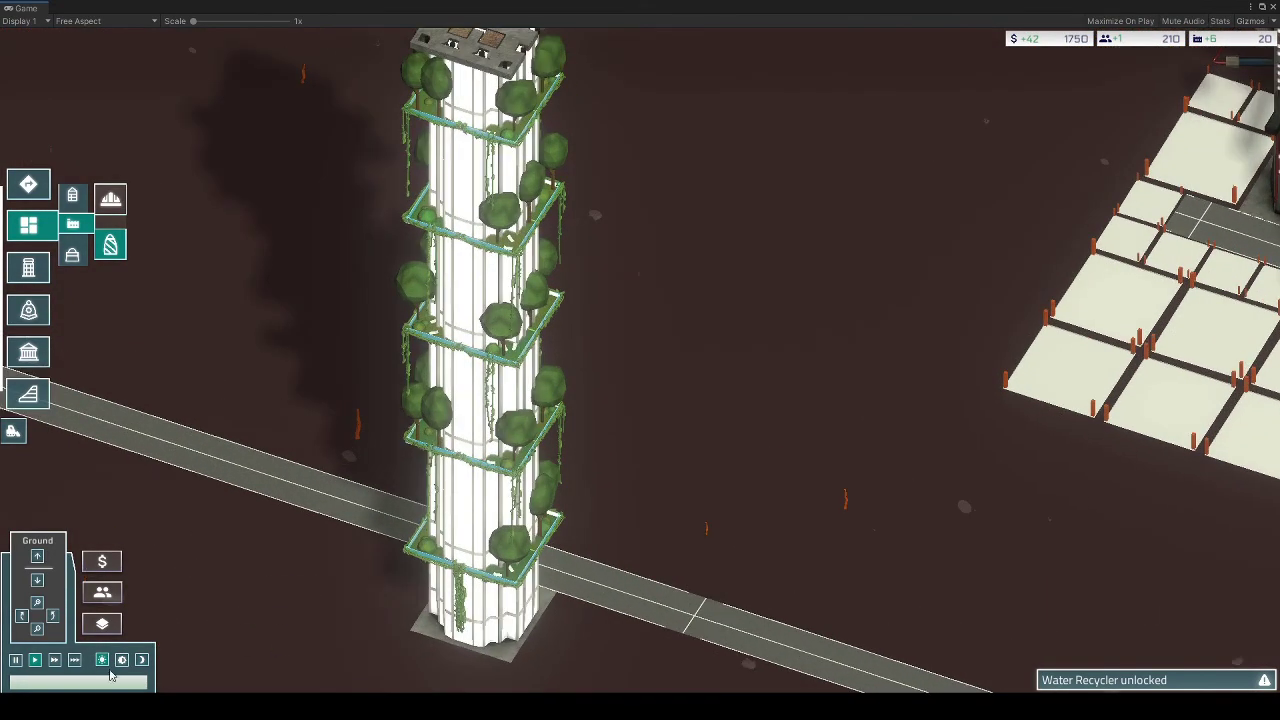
Step: Toggle night once more, return to daylight, and zoom in and out on the tower
left_click(122, 660)
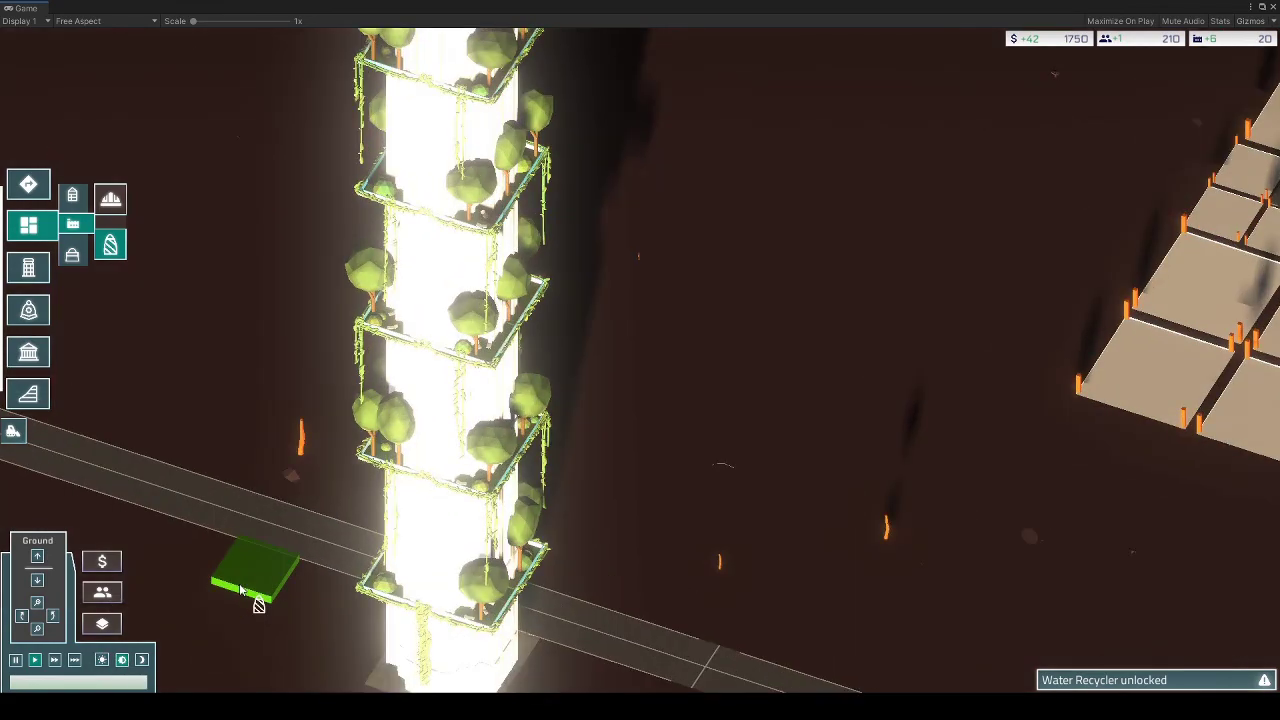
scroll(240, 590, "down", 2)
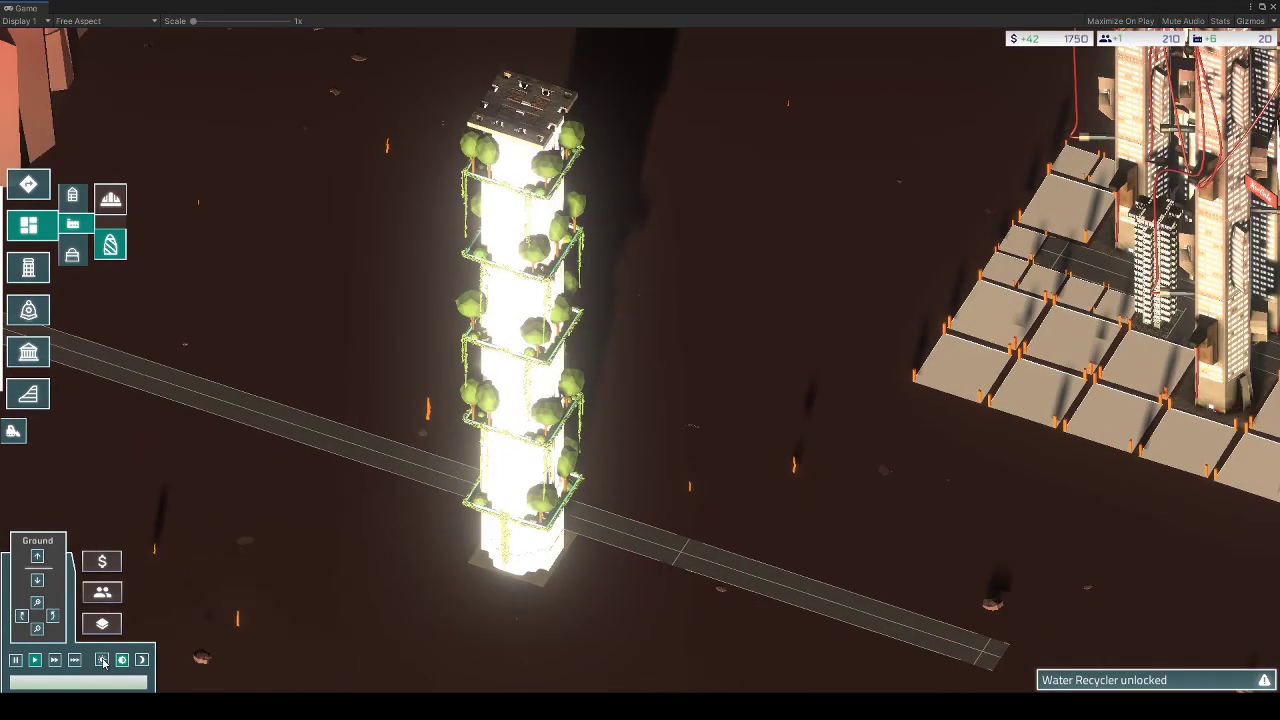
left_click(101, 660)
scroll(477, 614, "down", 3)
scroll(477, 614, "up", 3)
scroll(460, 607, "up", 2)
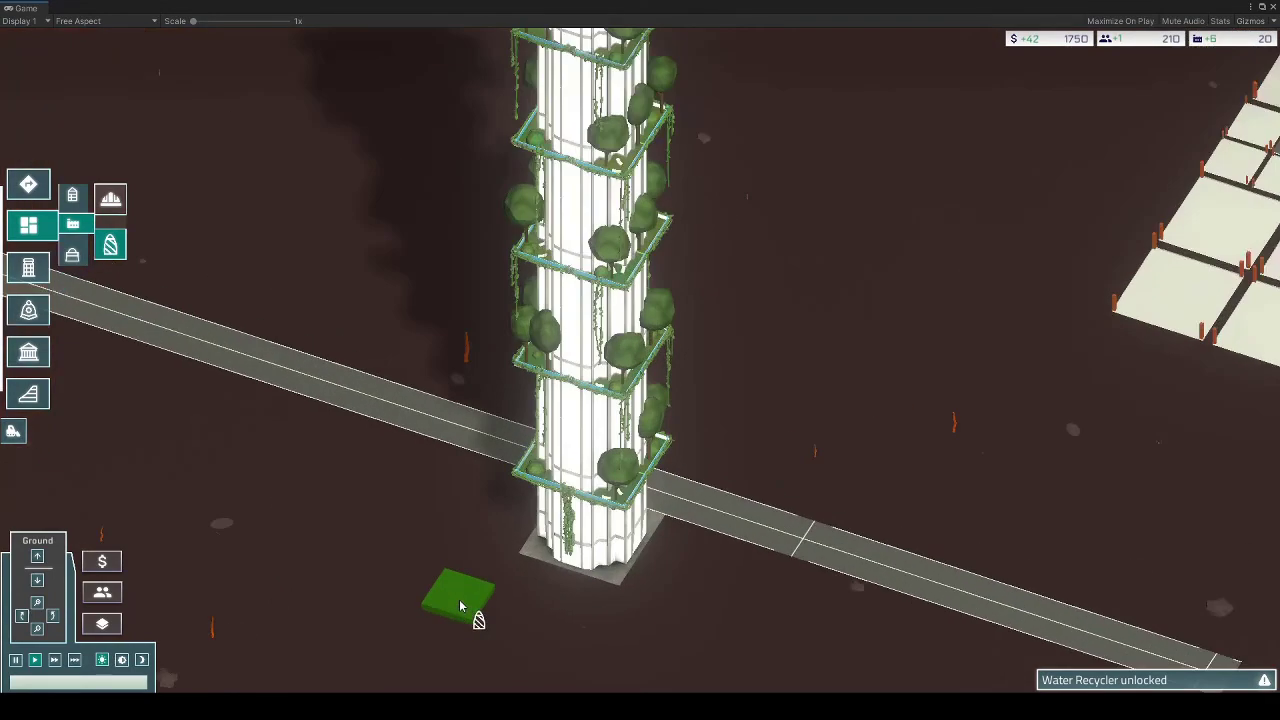
scroll(460, 607, "up", 2)
scroll(500, 590, "up", 2)
scroll(552, 561, "up", 2)
scroll(552, 561, "up", 2)
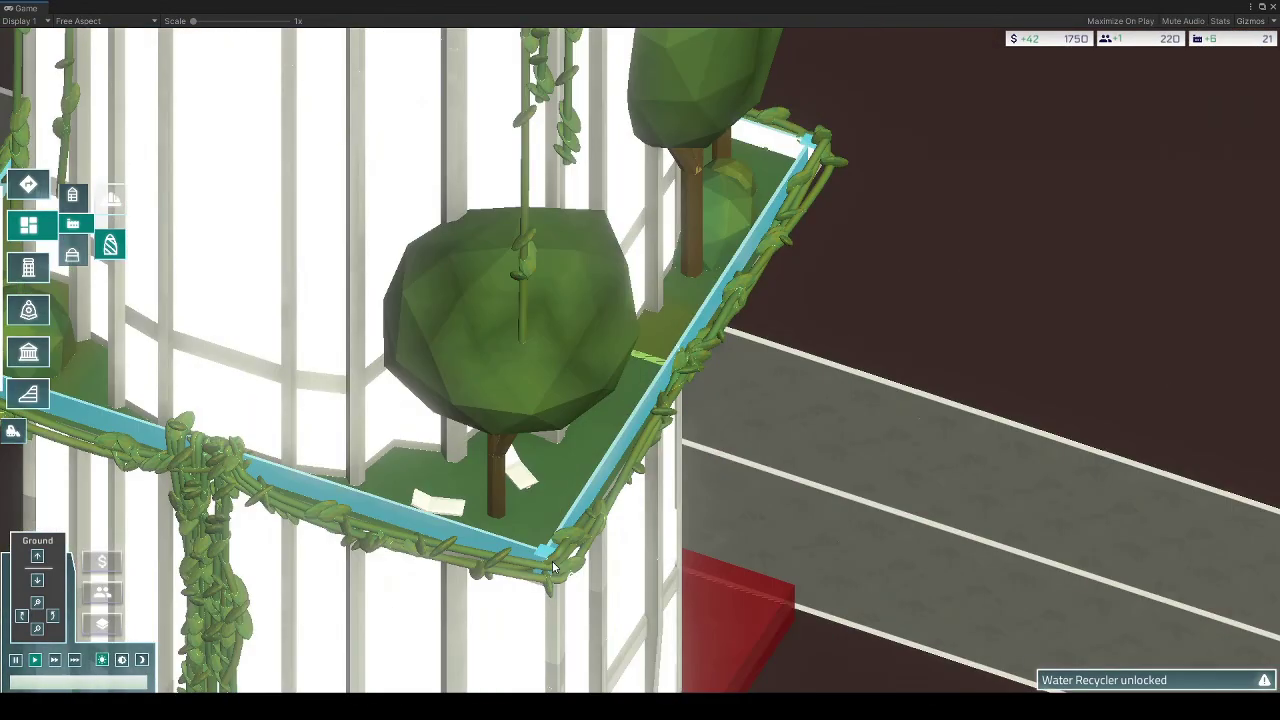
scroll(552, 567, "down", 5)
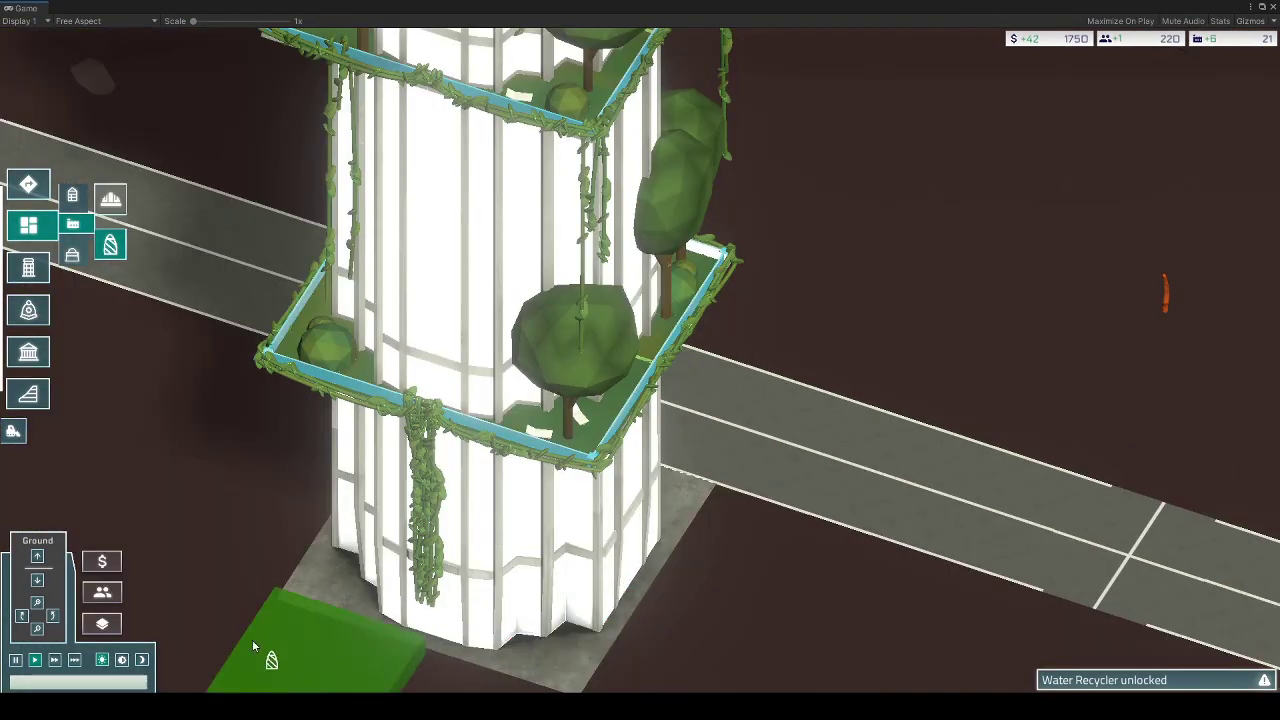
scroll(252, 639, "down", 3)
scroll(200, 570, "down", 2)
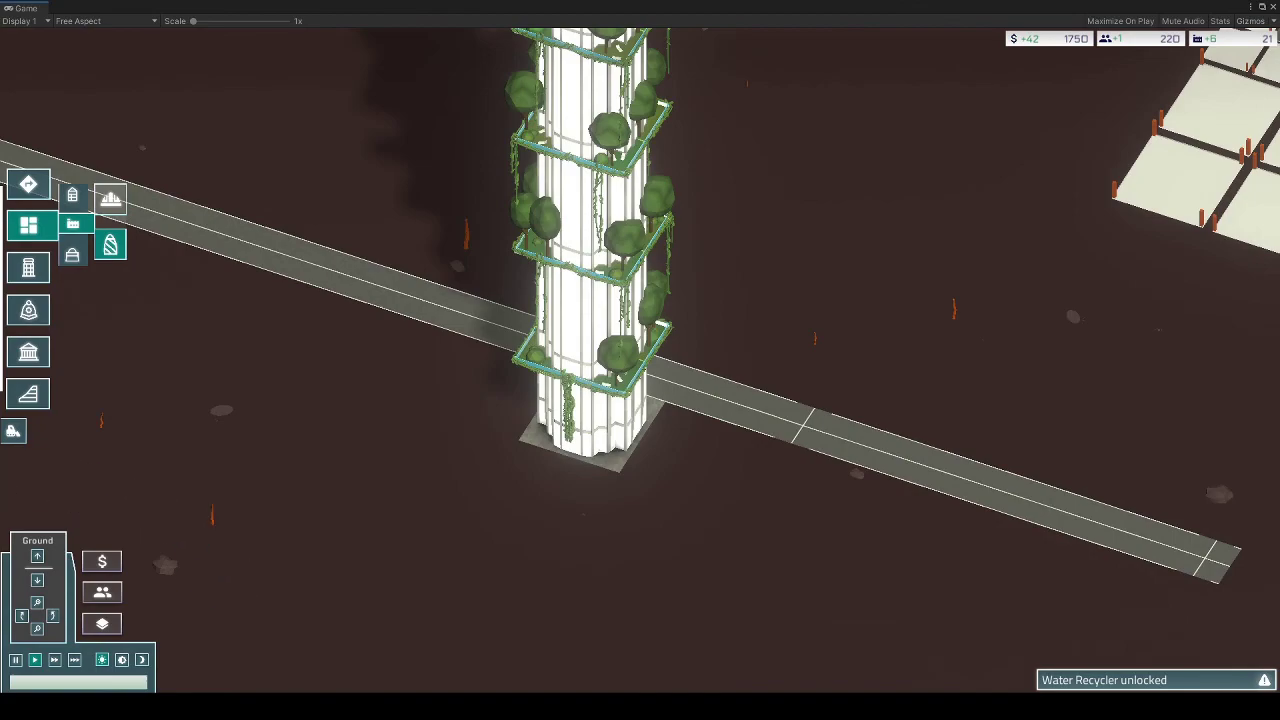